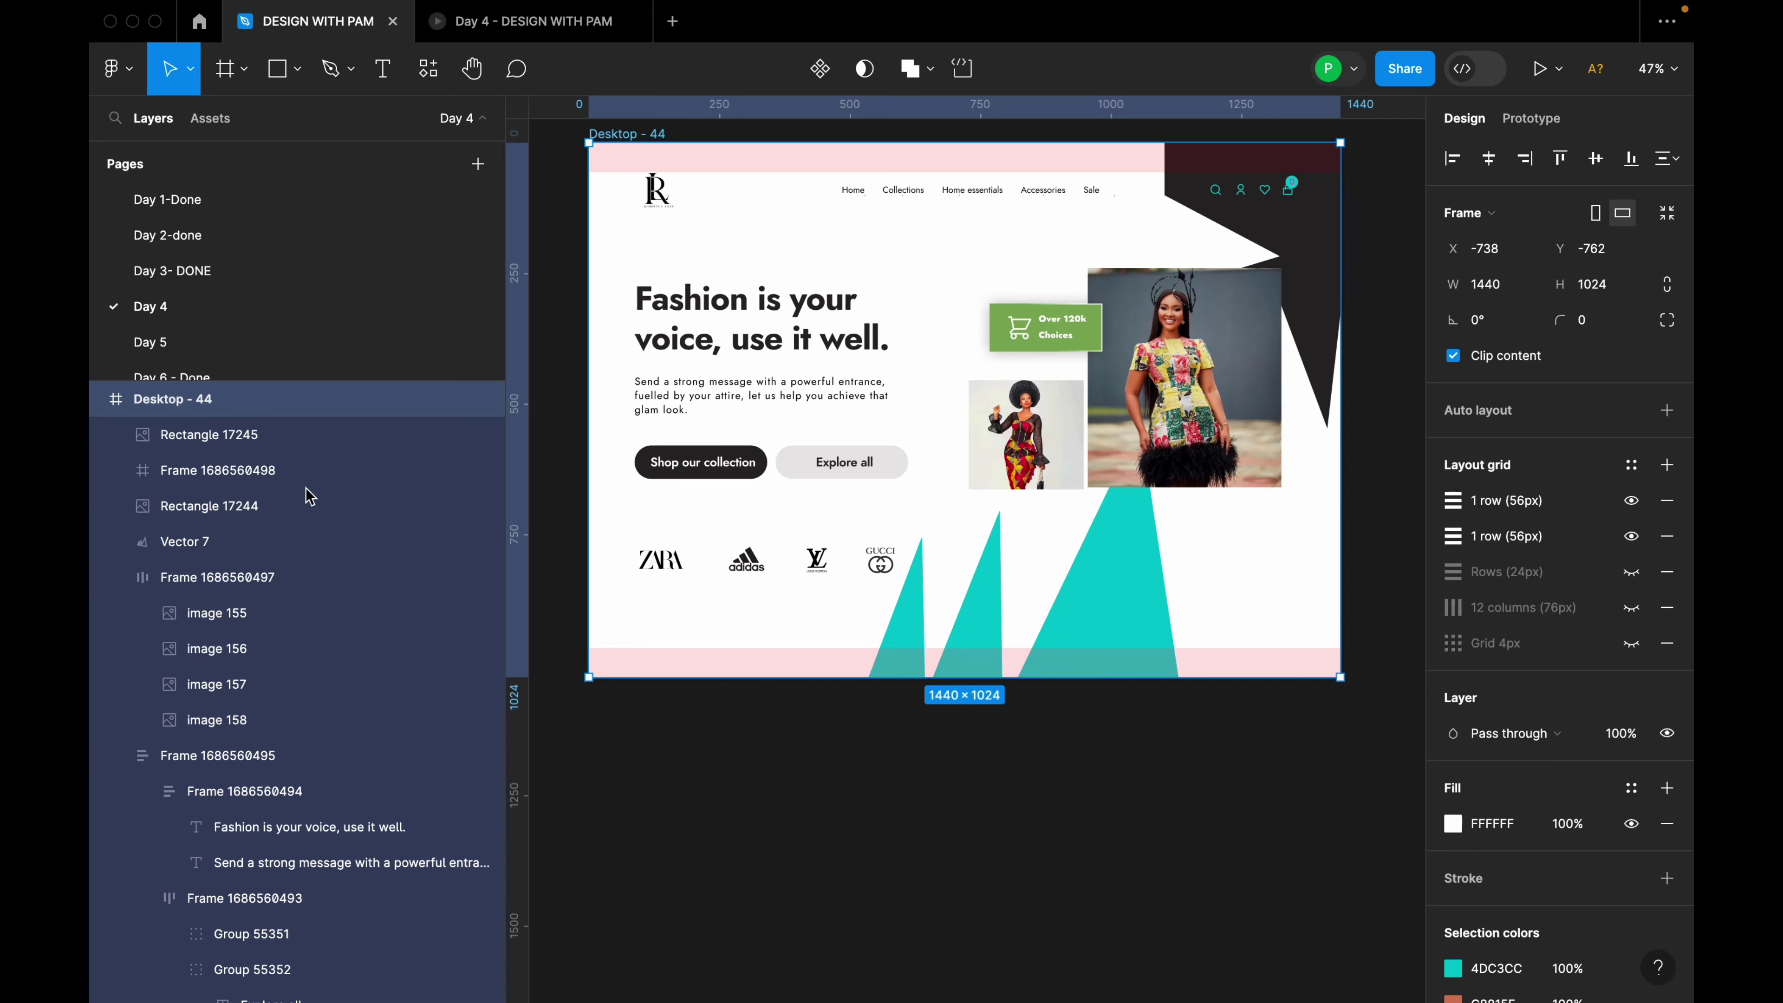
left_click(245, 71)
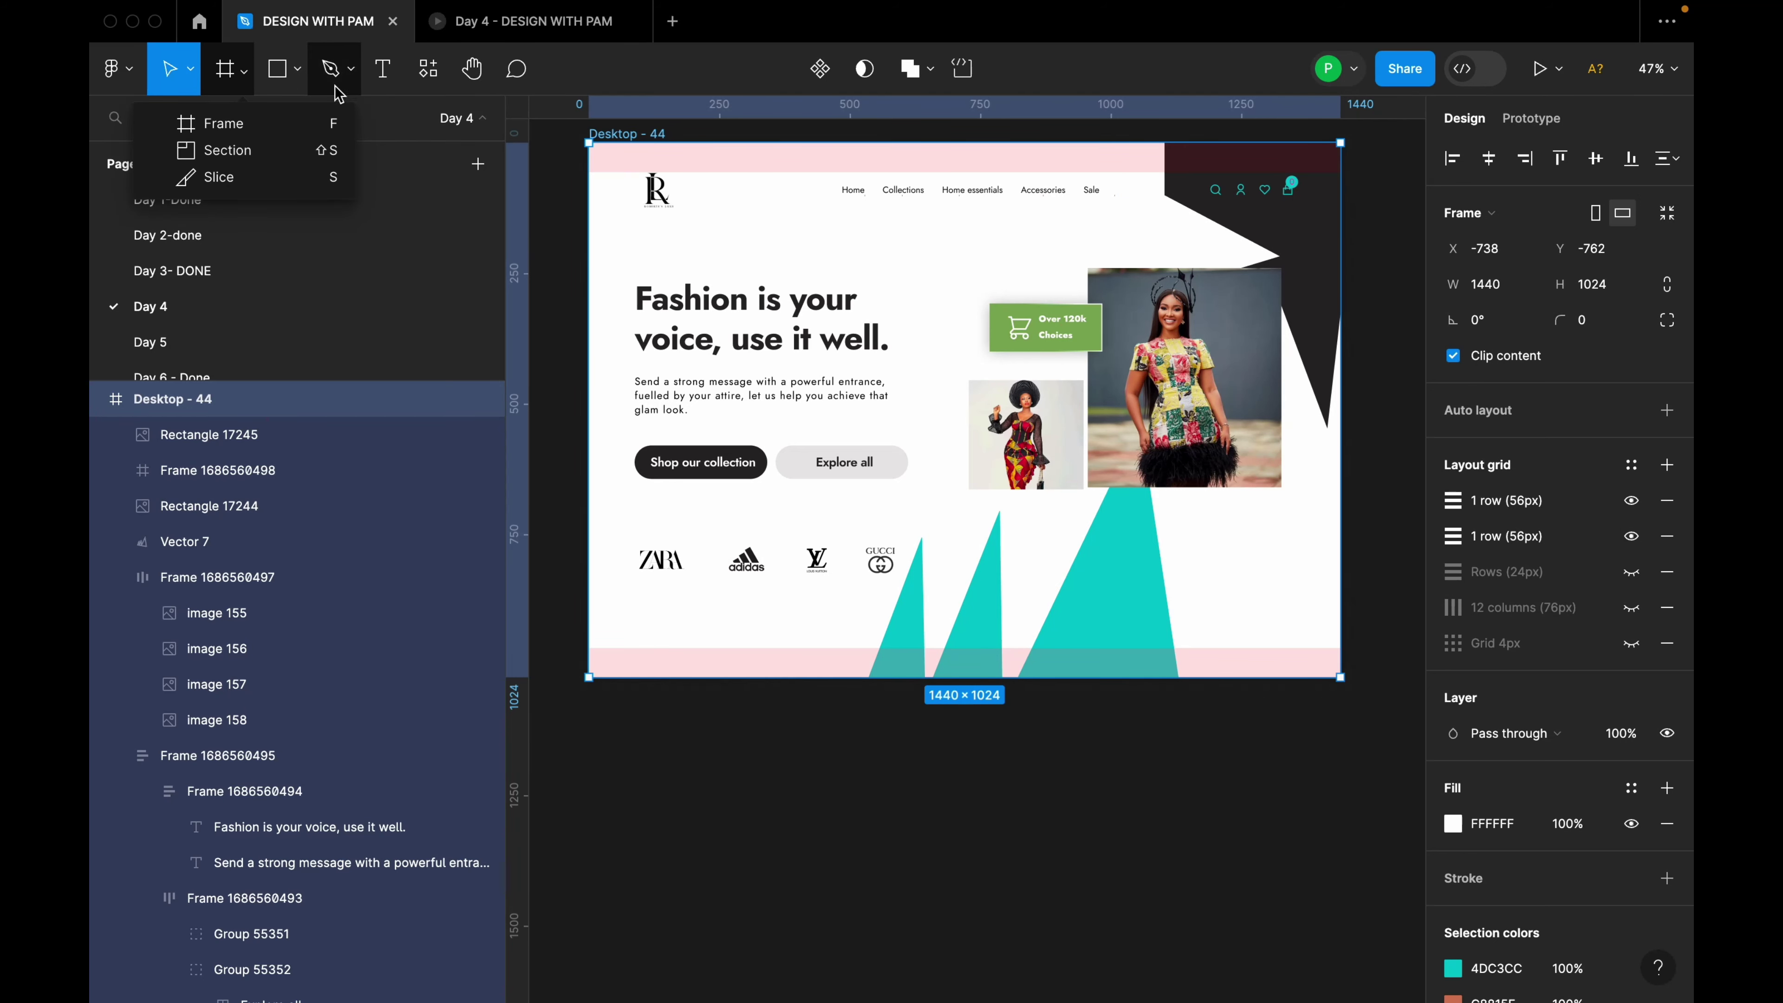
key("Escape")
key("Escape")
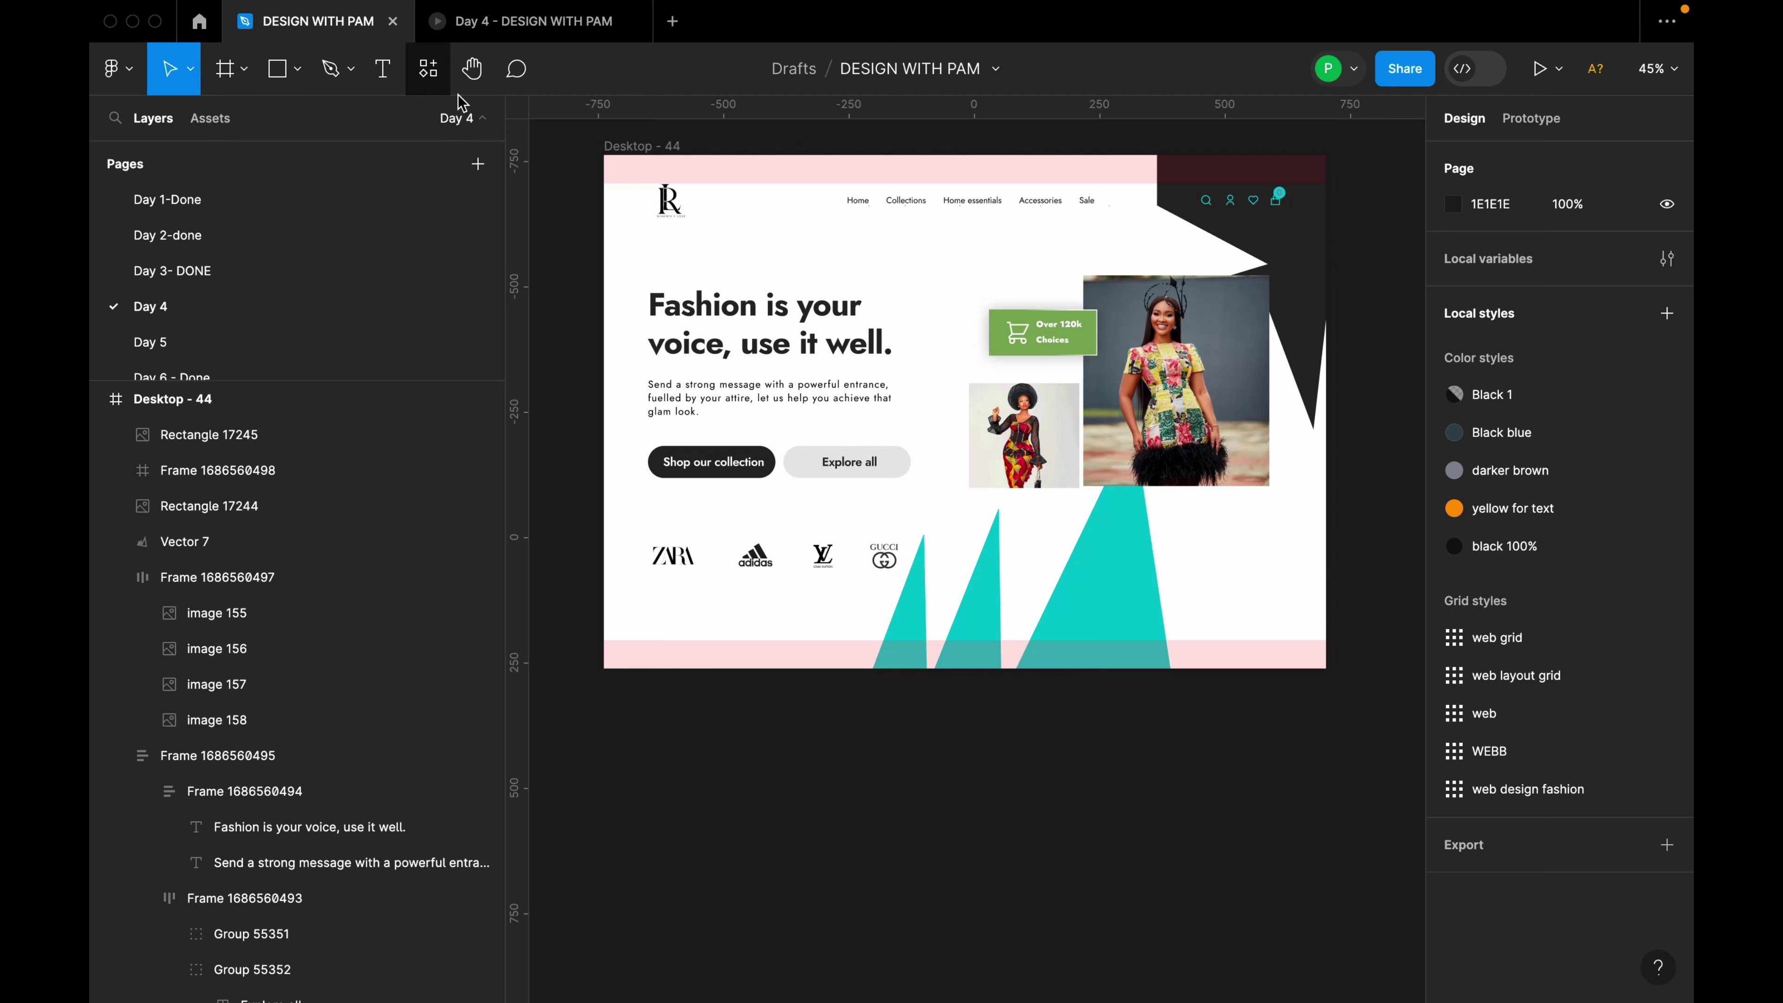
Add a 1440 × 1024 Desktop preset frame and place it below the Desktop - 44 frame with a gap between them.
left_click(246, 73)
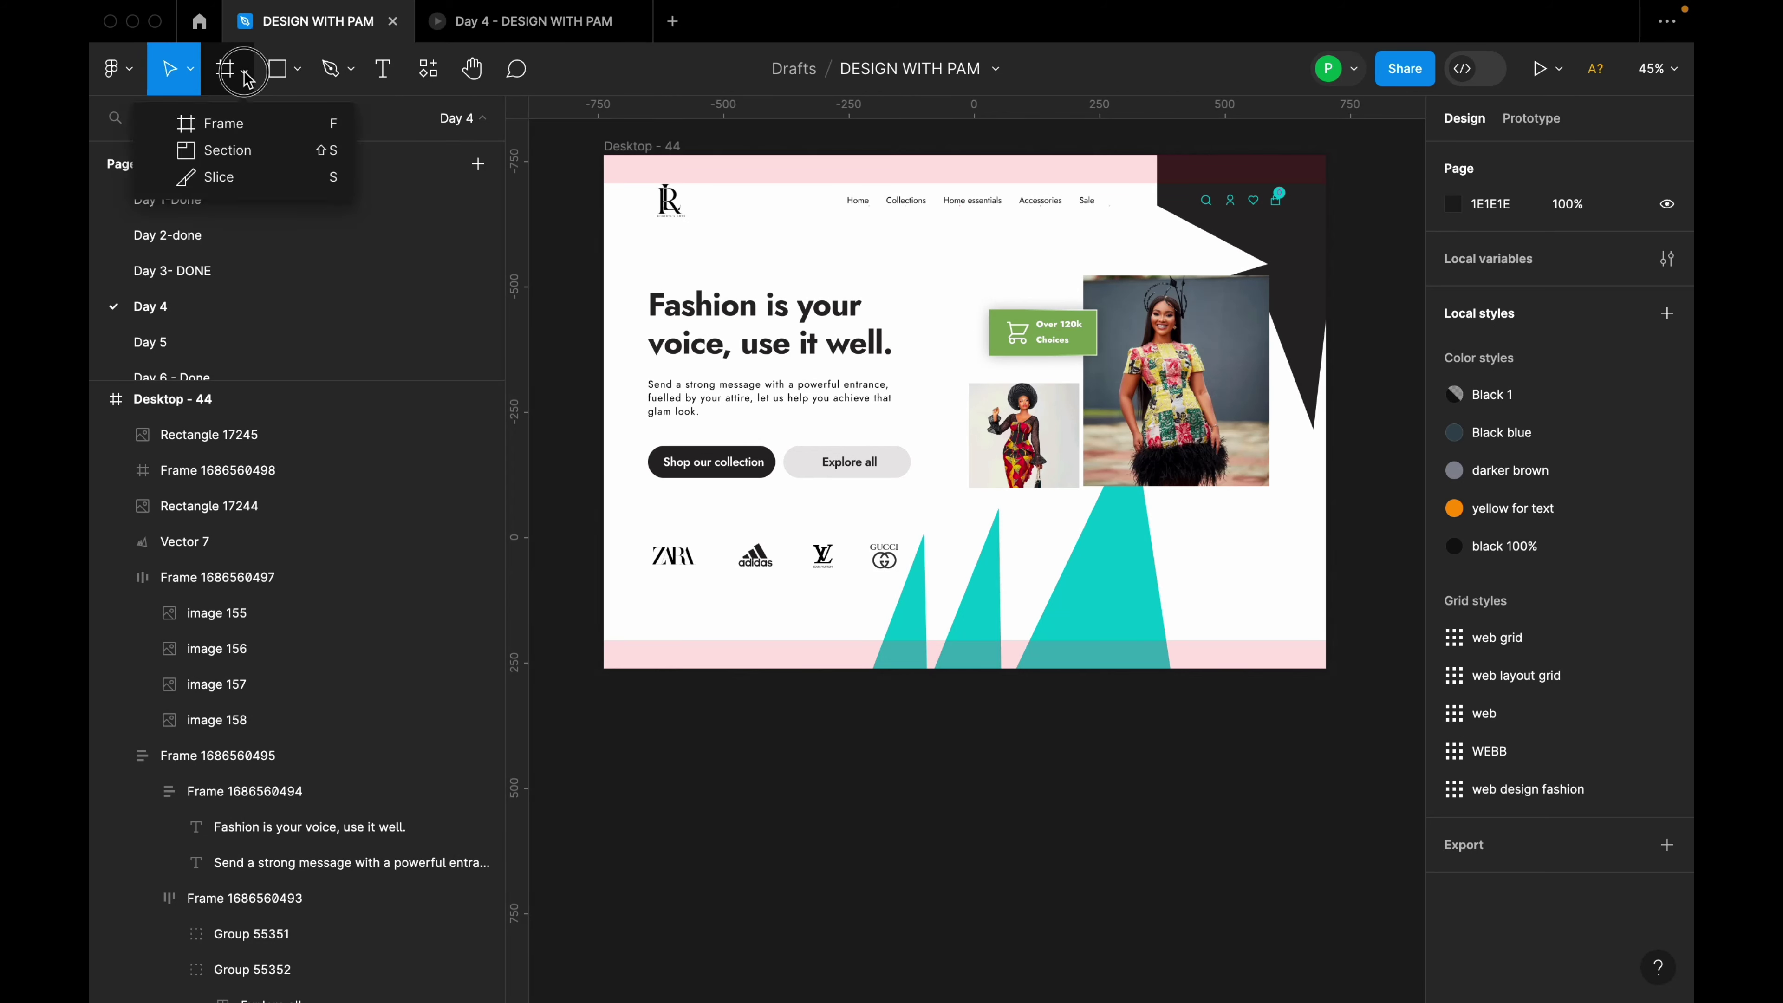
left_click(244, 129)
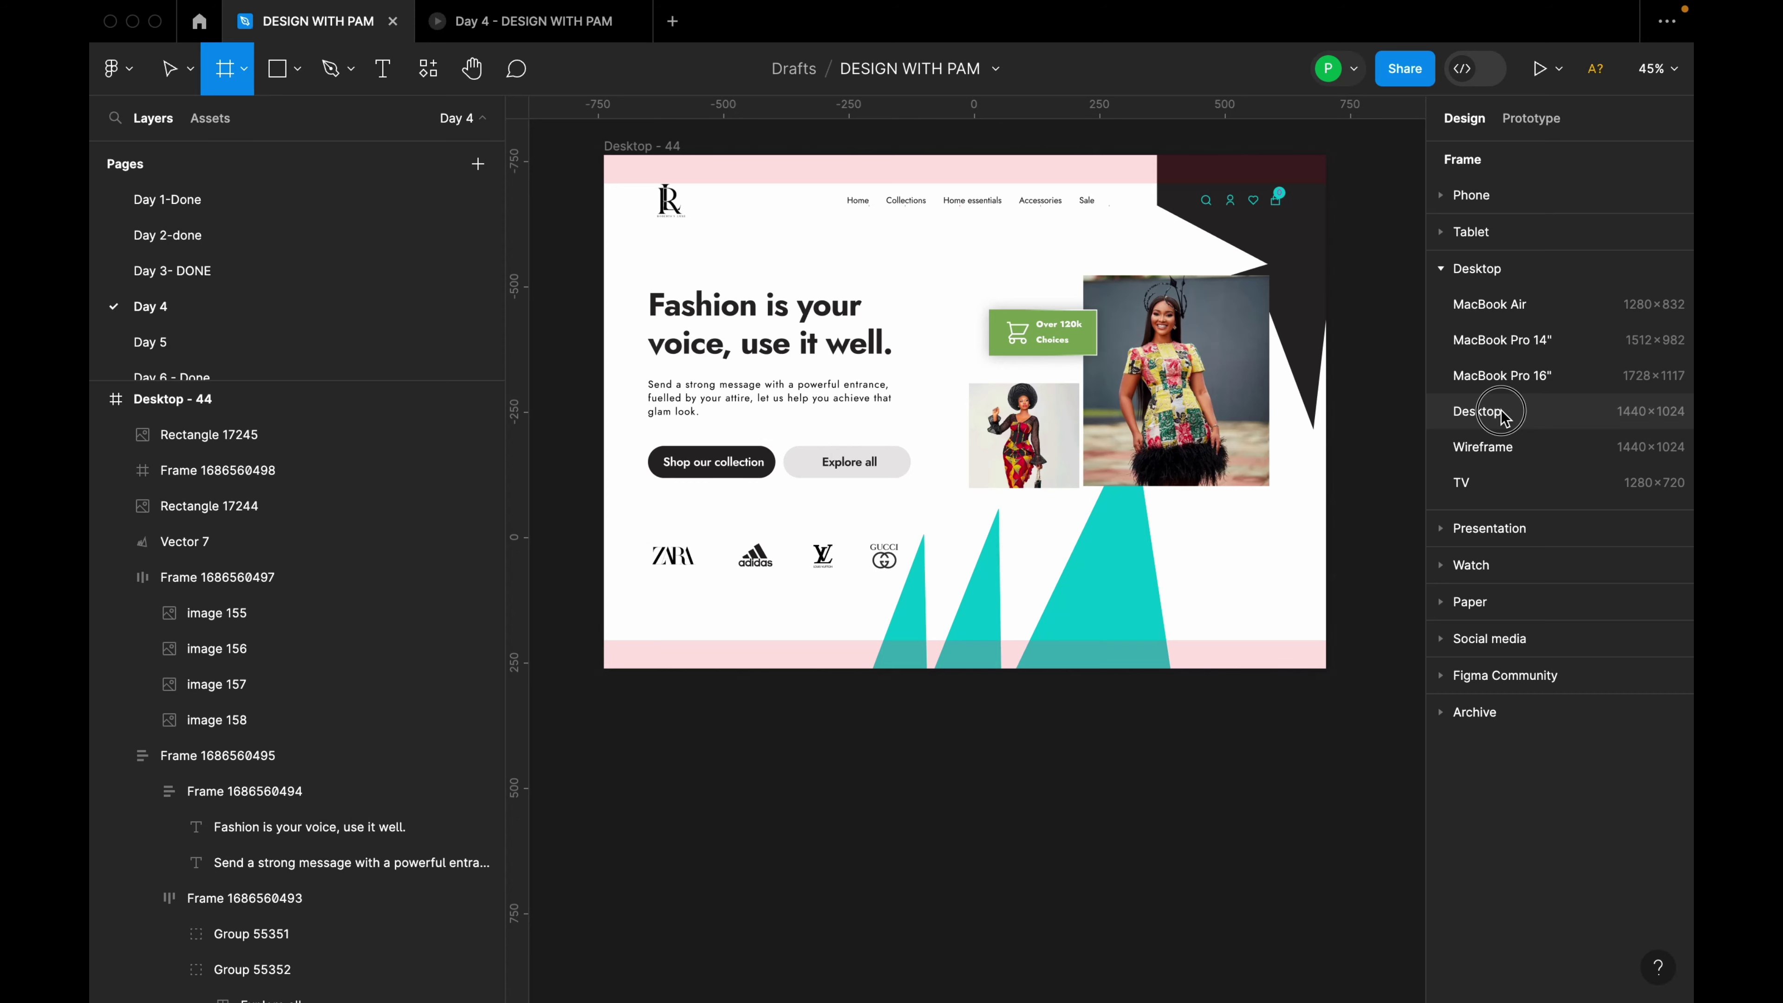
left_click(1512, 415)
left_click_drag(1082, 570, 751, 738)
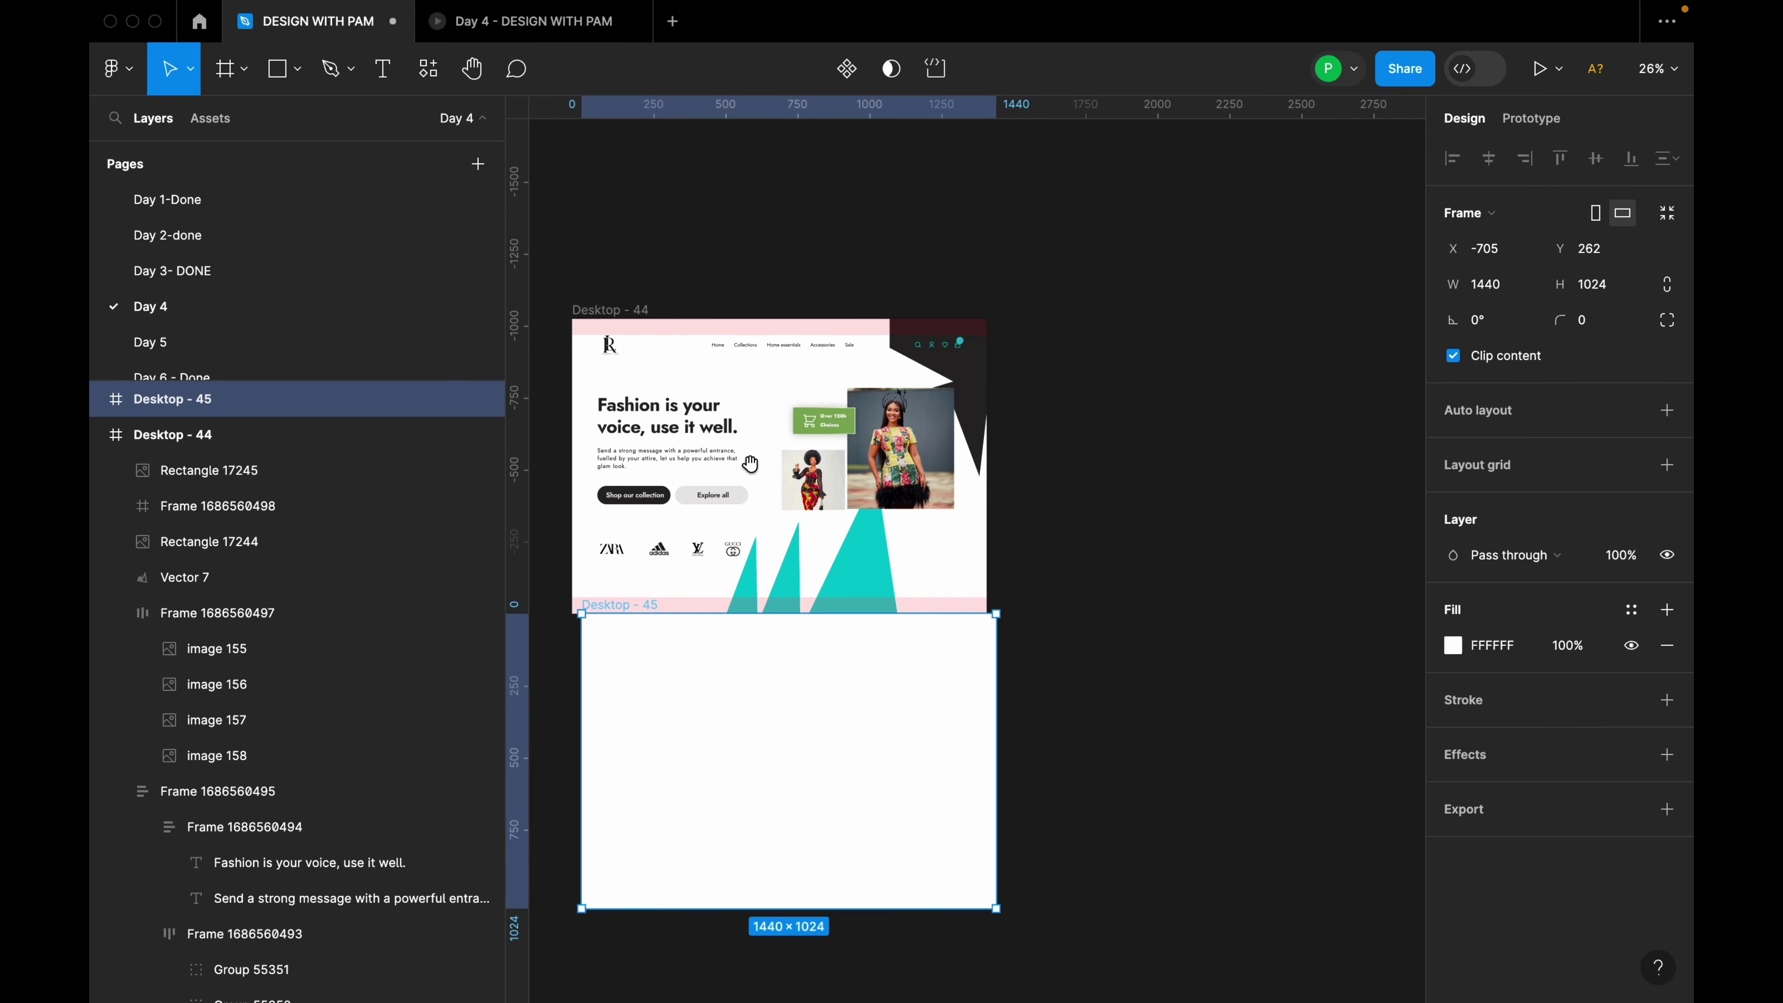
left_click_drag(750, 463, 904, 295)
left_click_drag(872, 535, 872, 575)
scroll(961, 478, "up", 3)
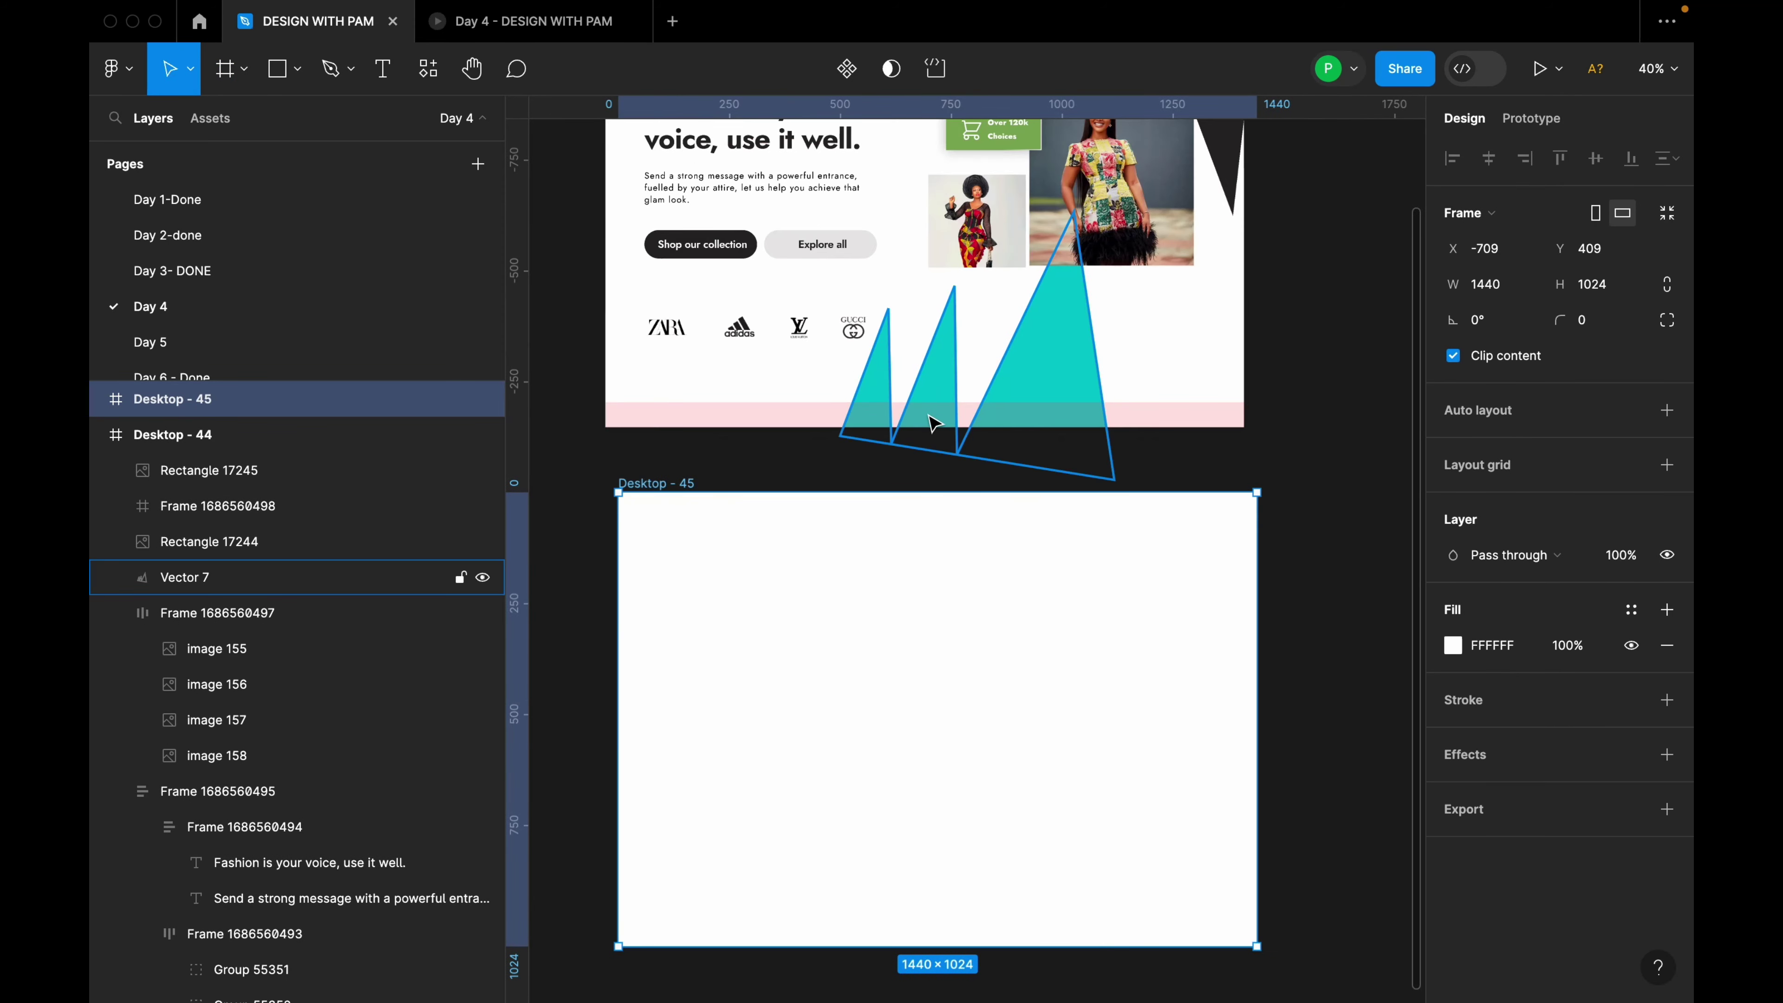
Copy the logo from the Desktop - 44 header and paste it into the new empty frame.
scroll(947, 442, "up", 5)
scroll(934, 430, "down", 2)
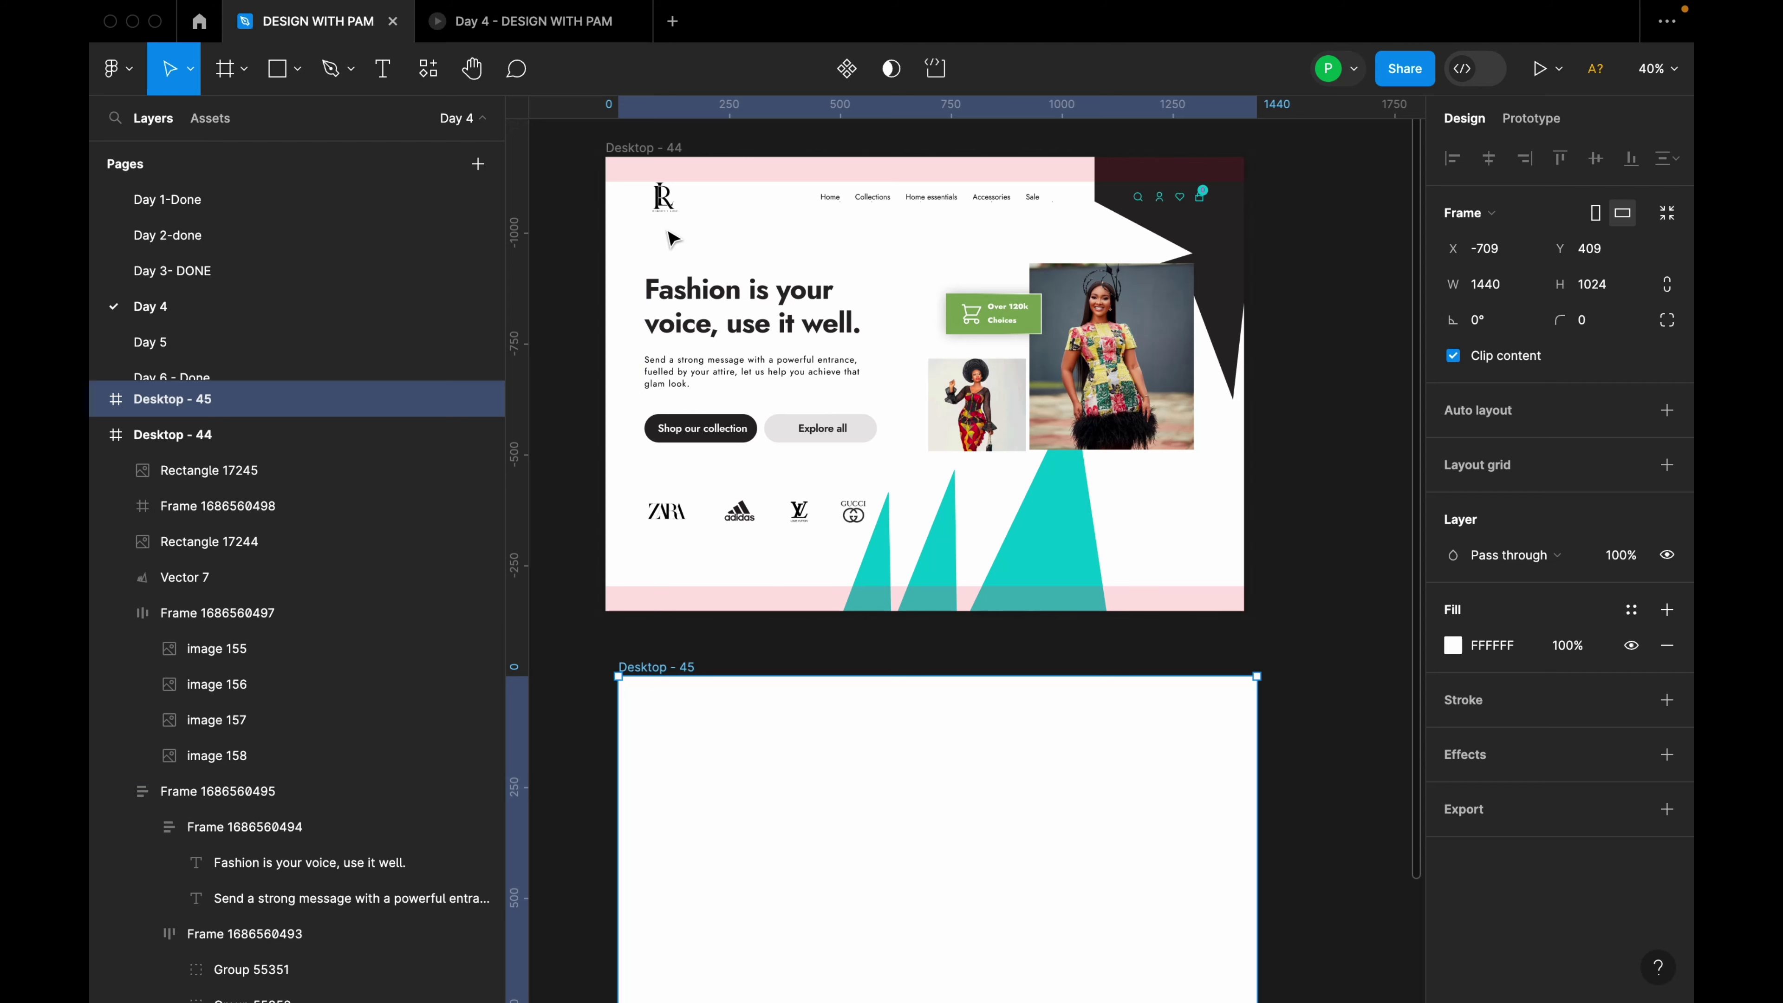
double_click(676, 205)
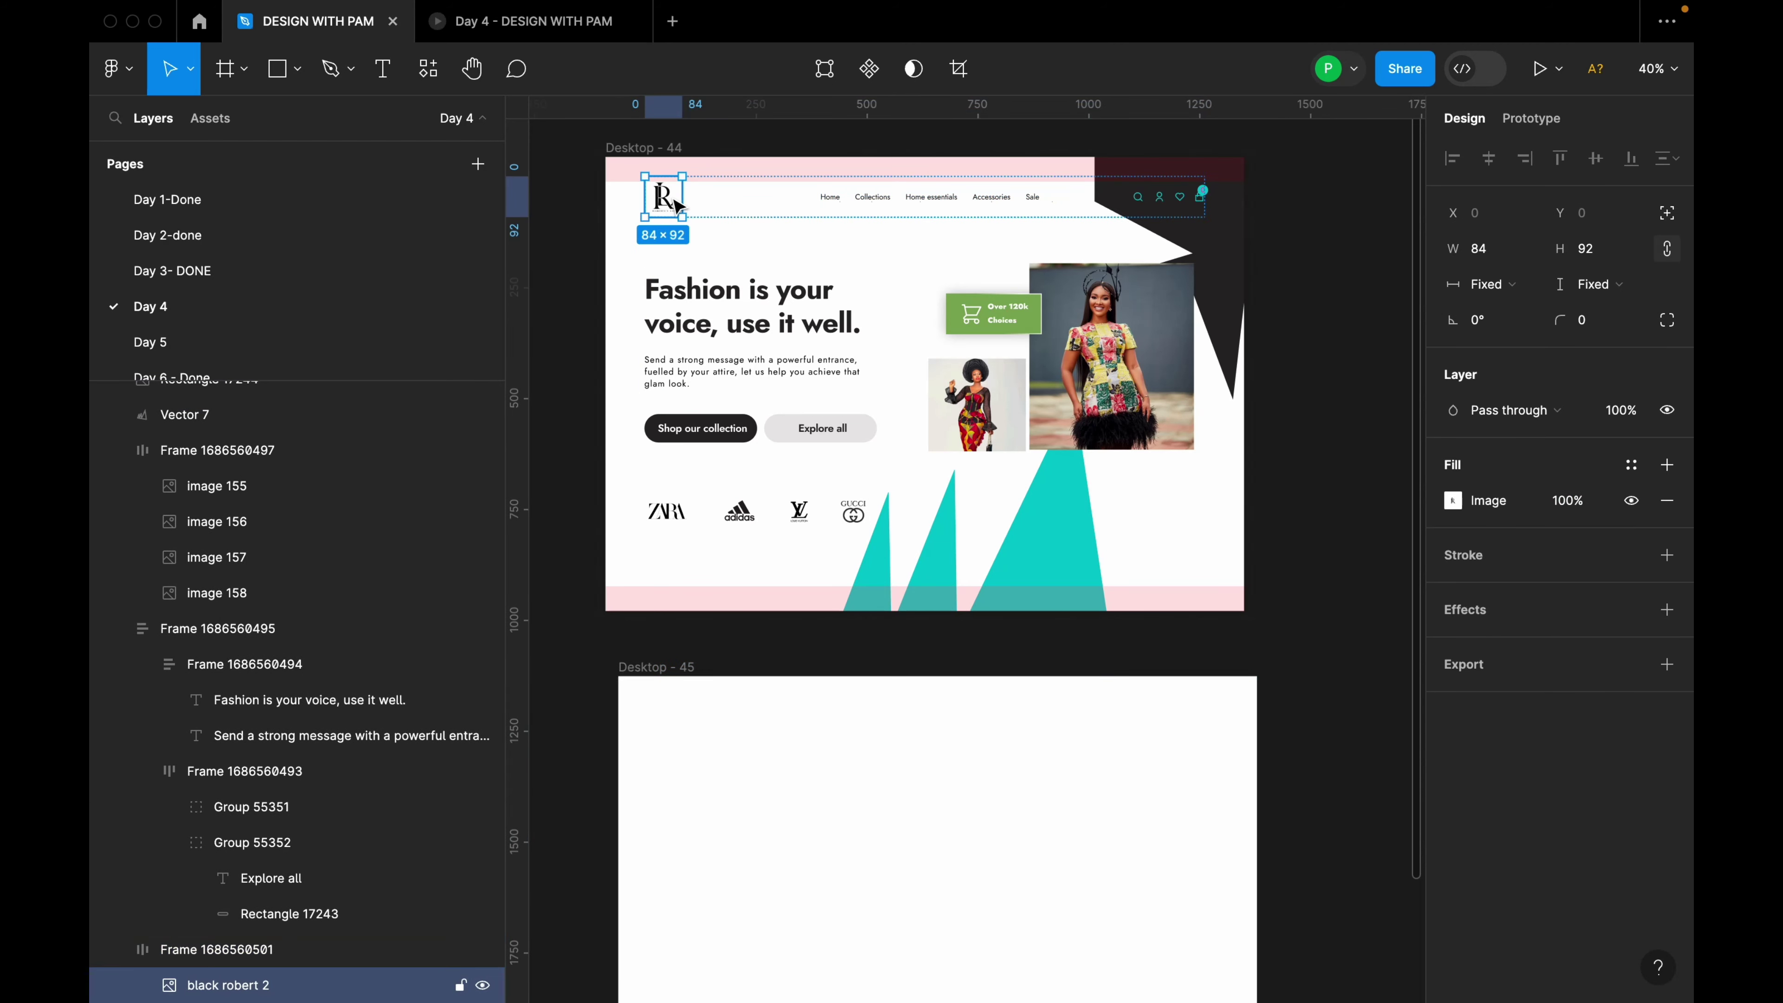
key("ctrl+c")
left_click(685, 663)
key("ctrl+v")
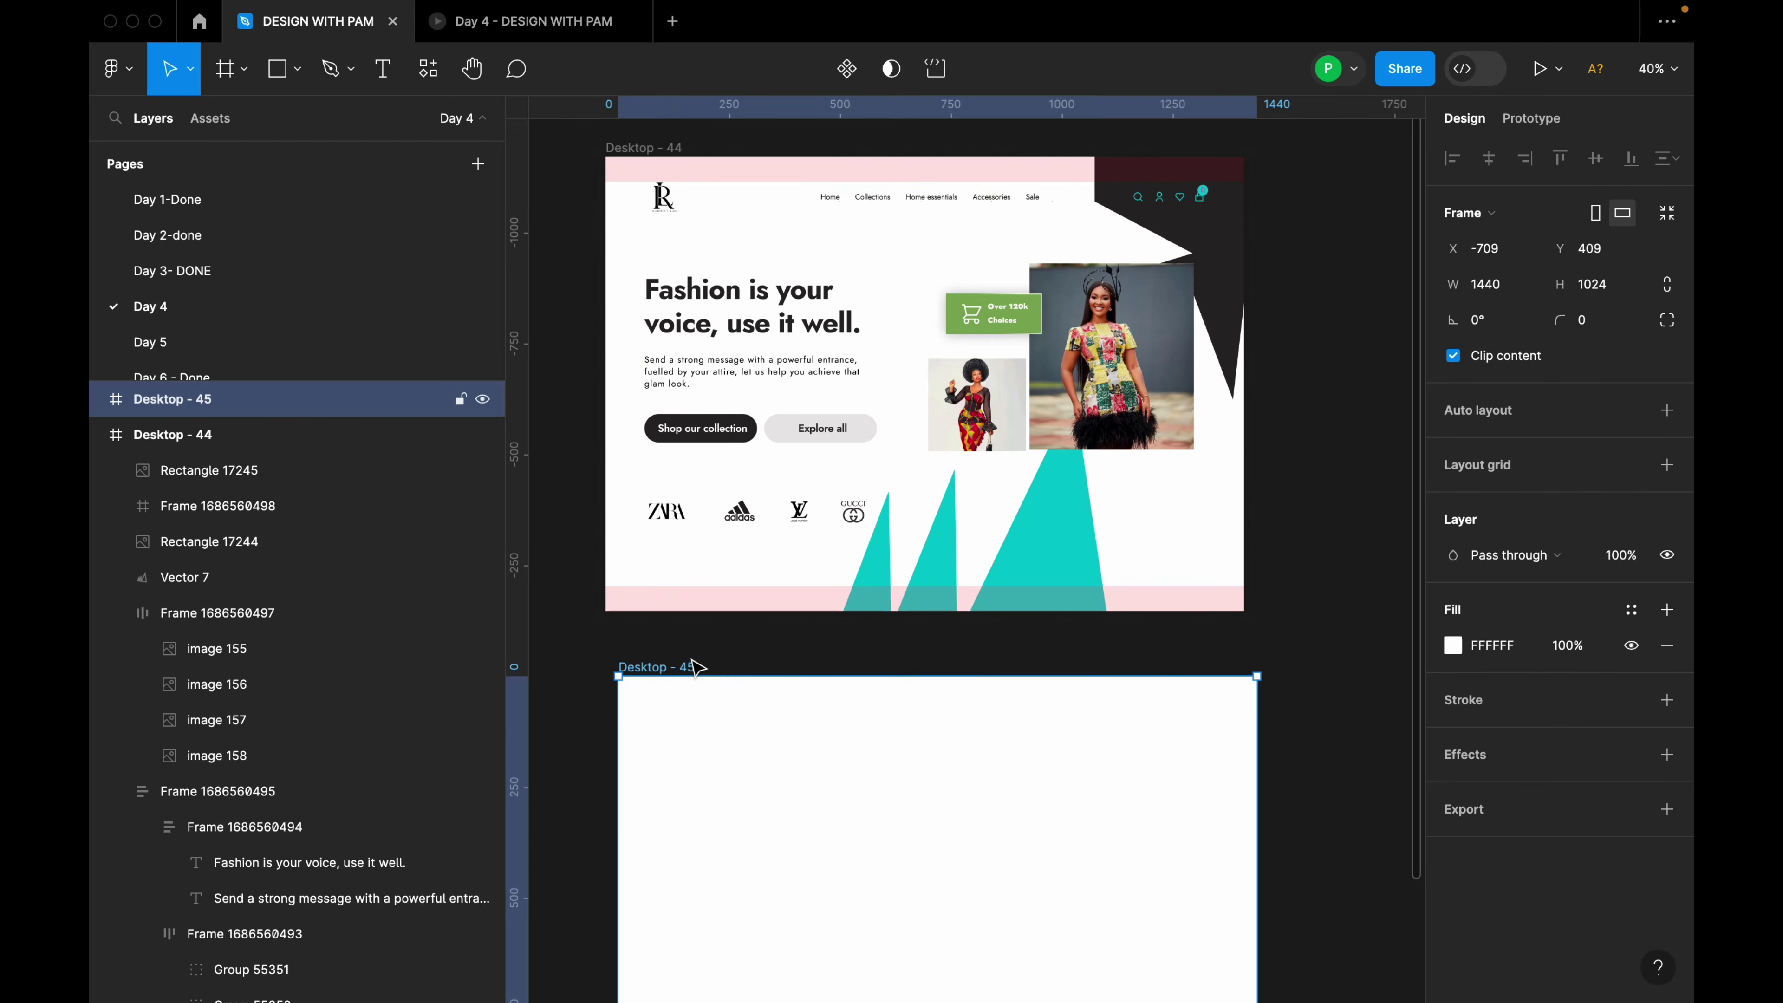
Move the pasted logo inward from the frame's top-left corner to about X 84, Y 44.
left_click(118, 68)
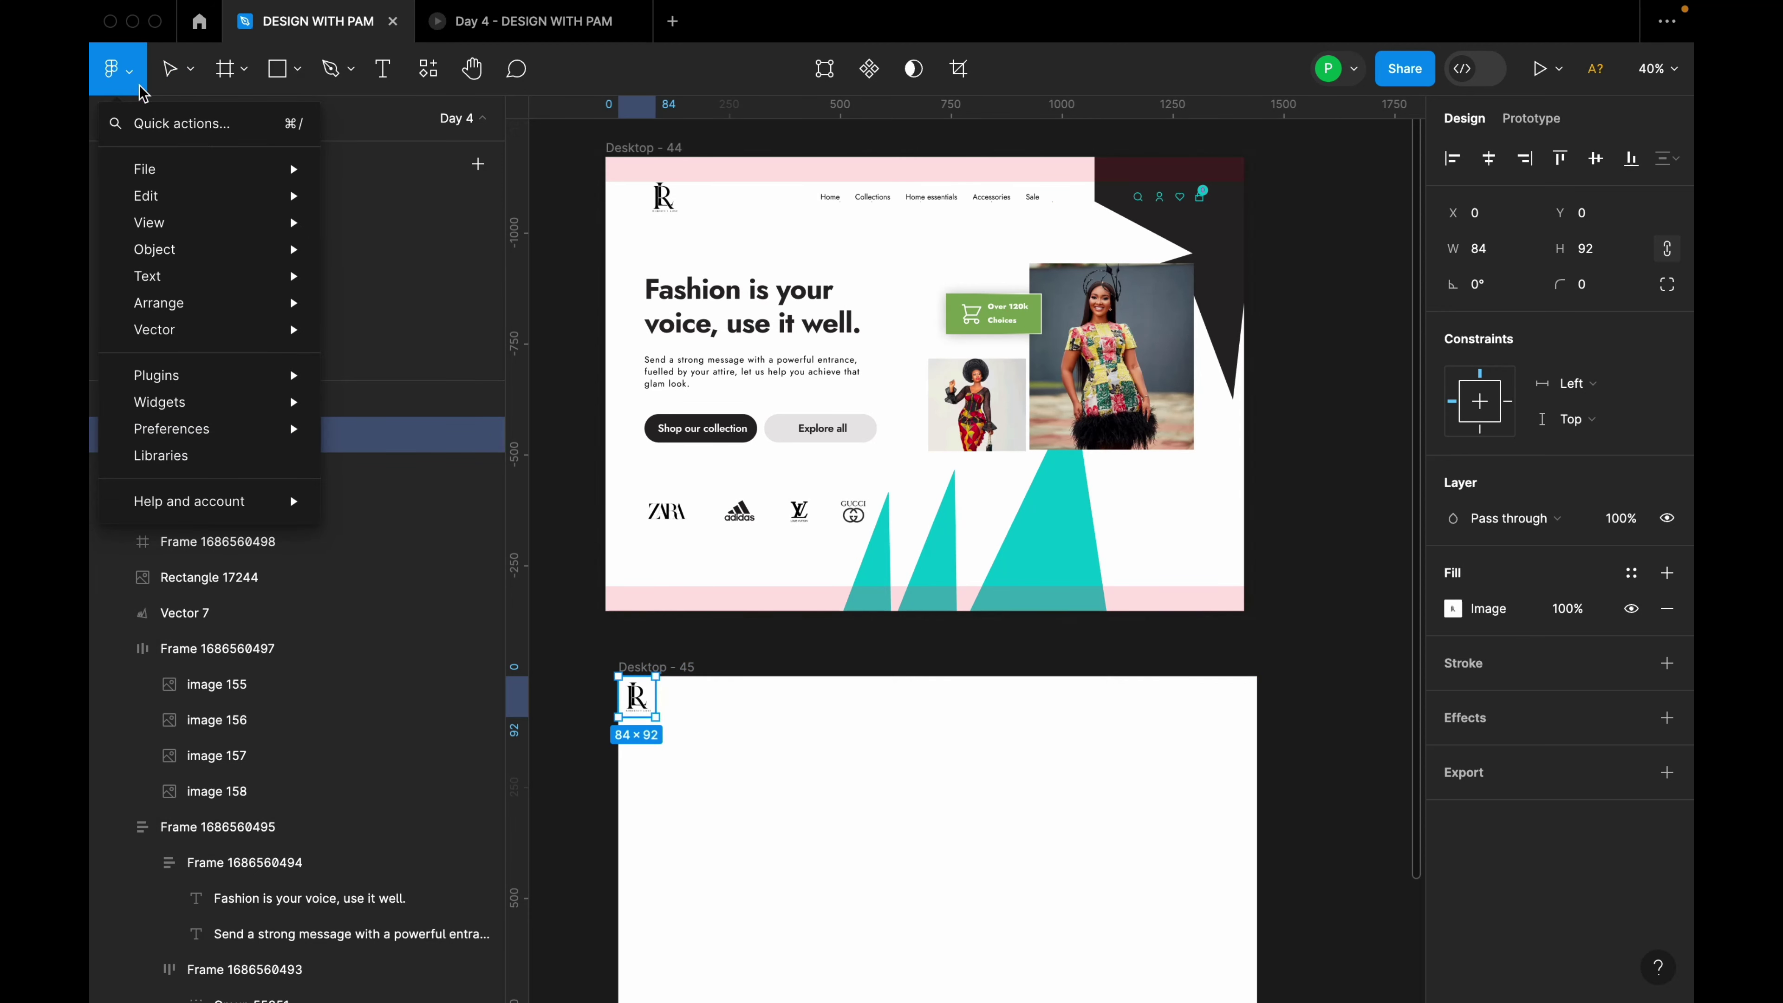
mouse_move(181, 169)
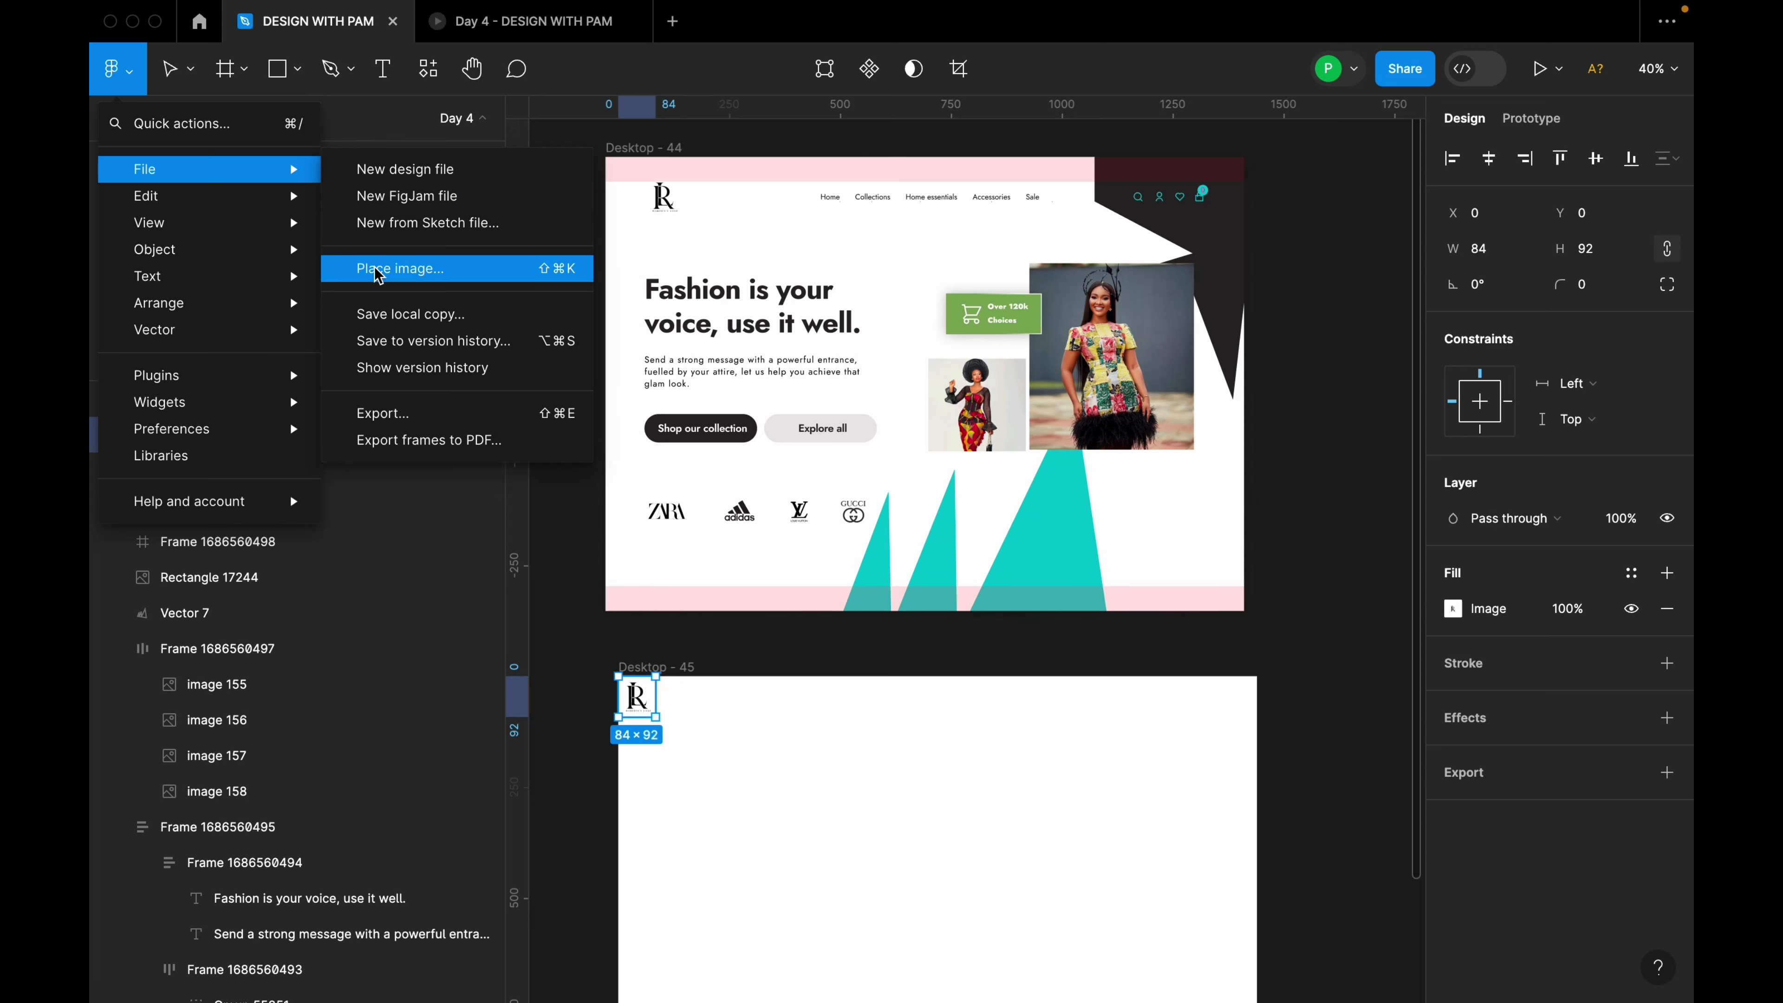
scroll(766, 767, "down", 3)
left_click_drag(631, 495, 669, 500)
key("Escape")
scroll(773, 485, "up", 2)
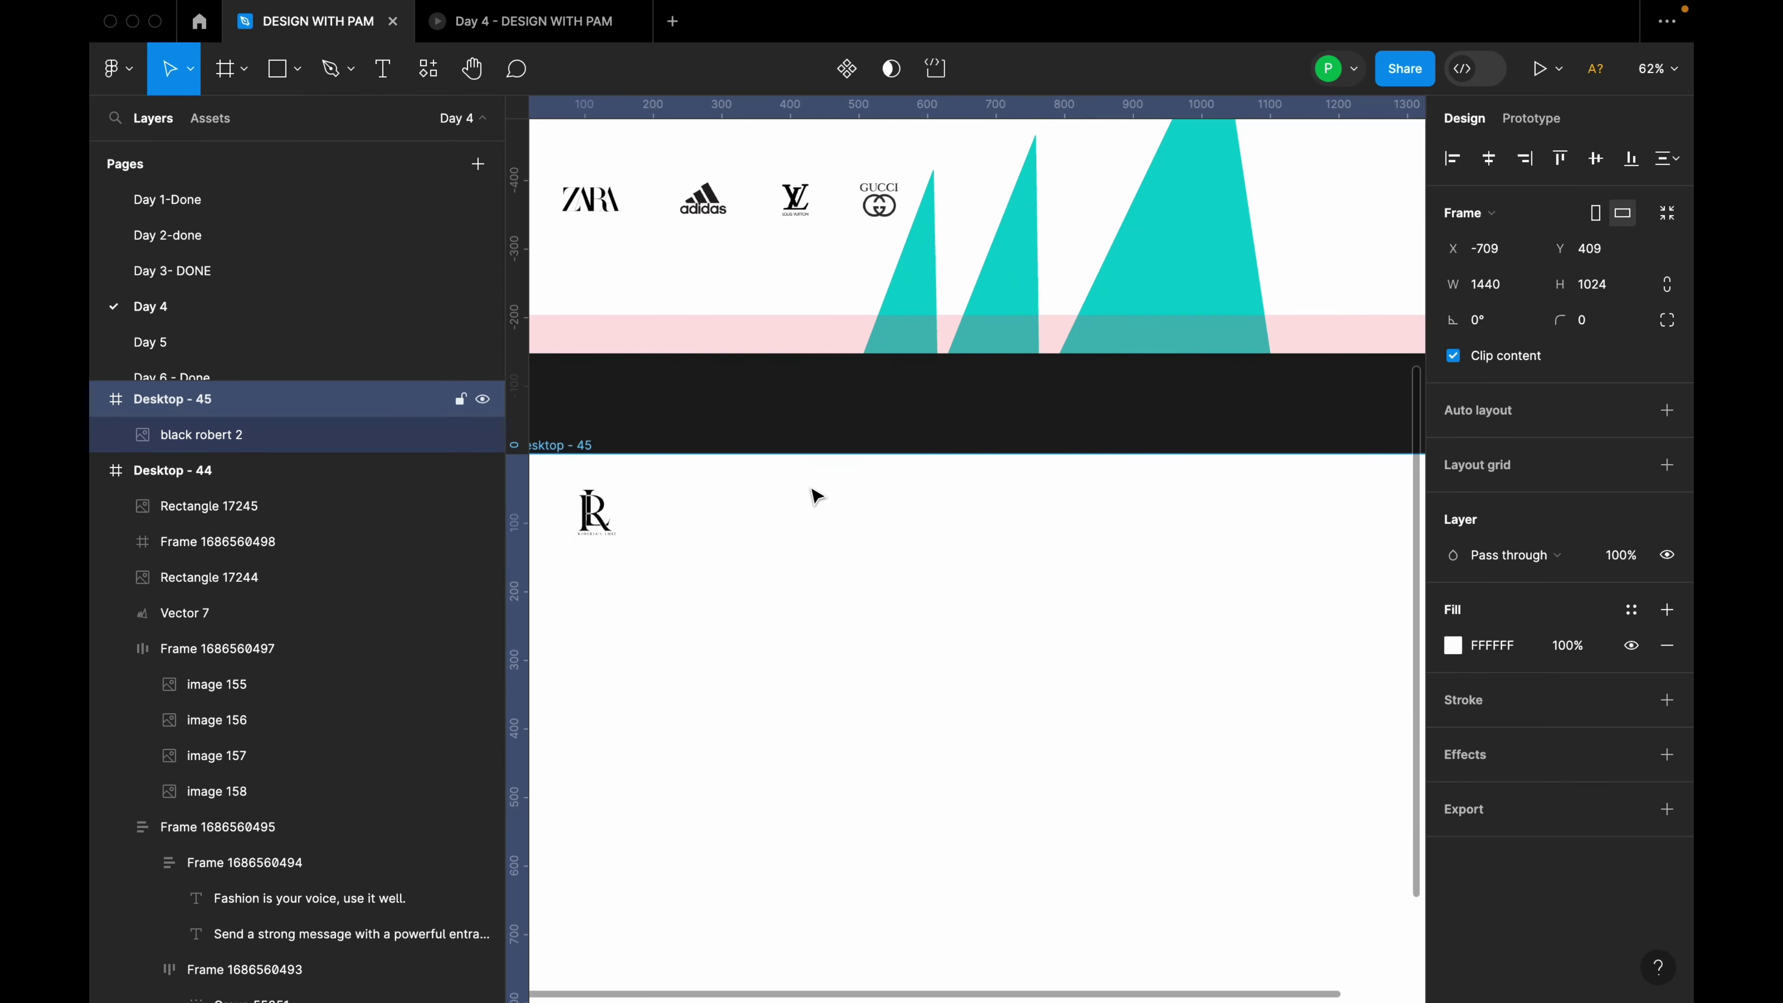
Apply the "web design fashion" grid style to the Desktop - 45 frame and detach the style into separate editable grids.
scroll(810, 501, "down", 4)
scroll(828, 517, "up", 2)
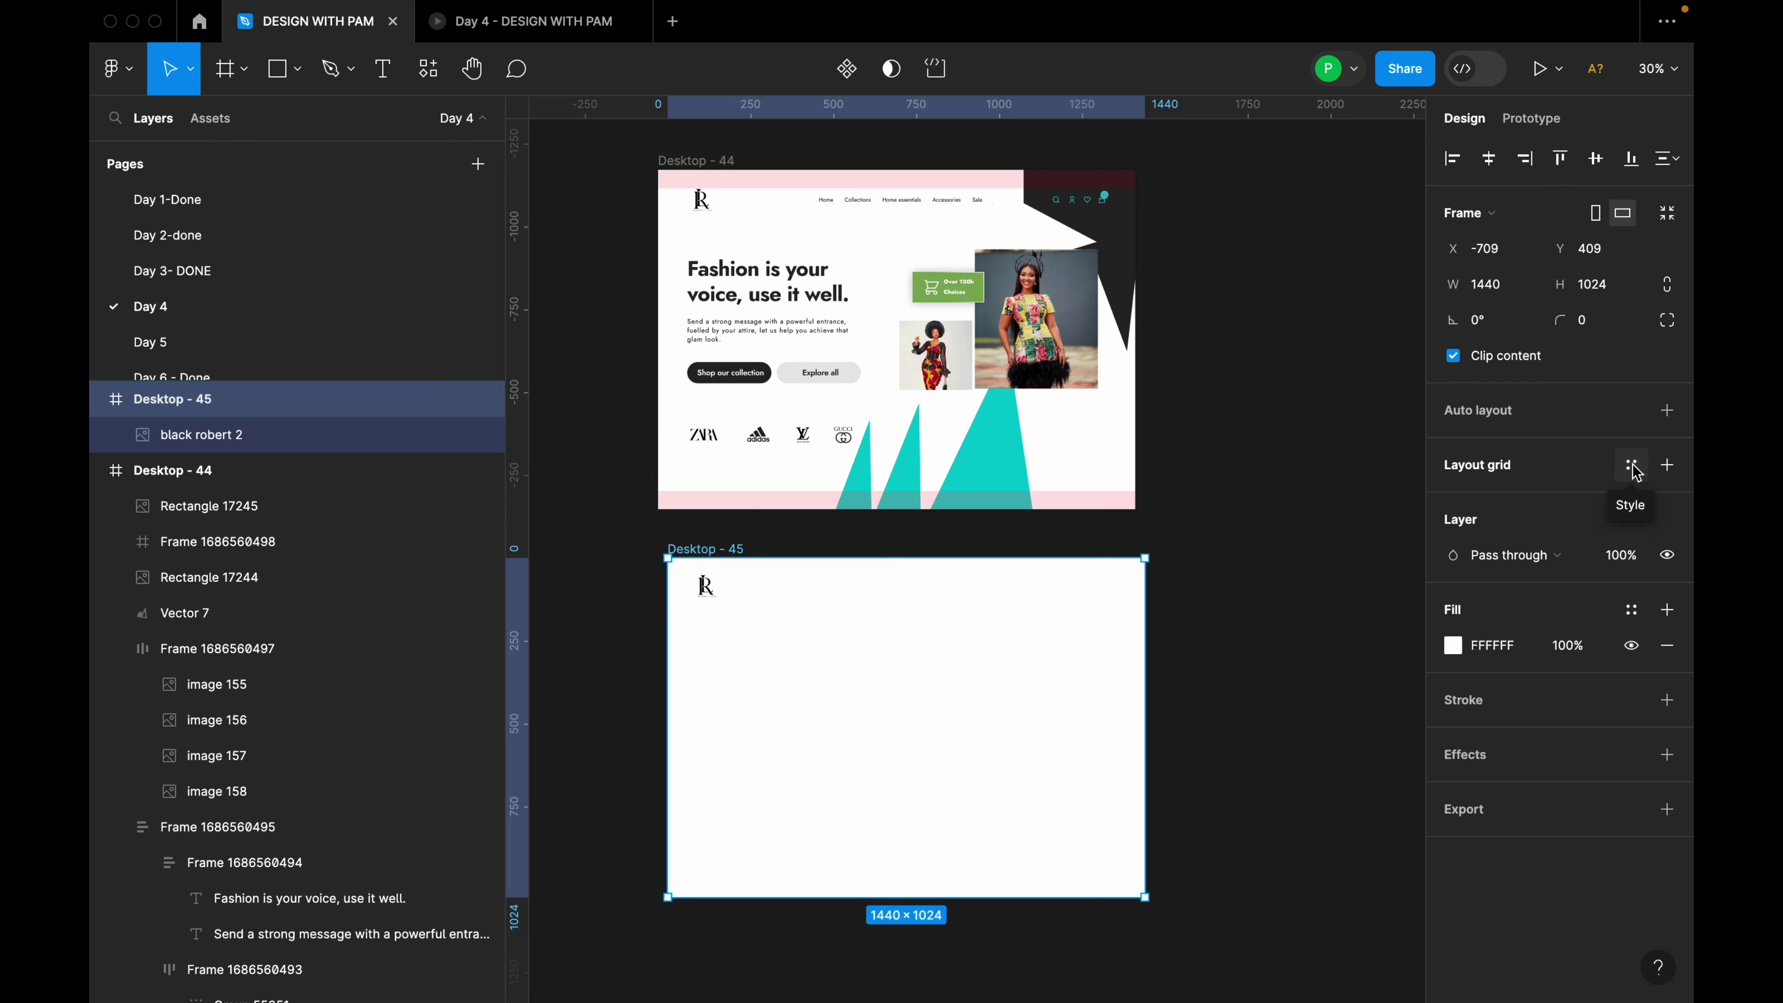
left_click(1634, 469)
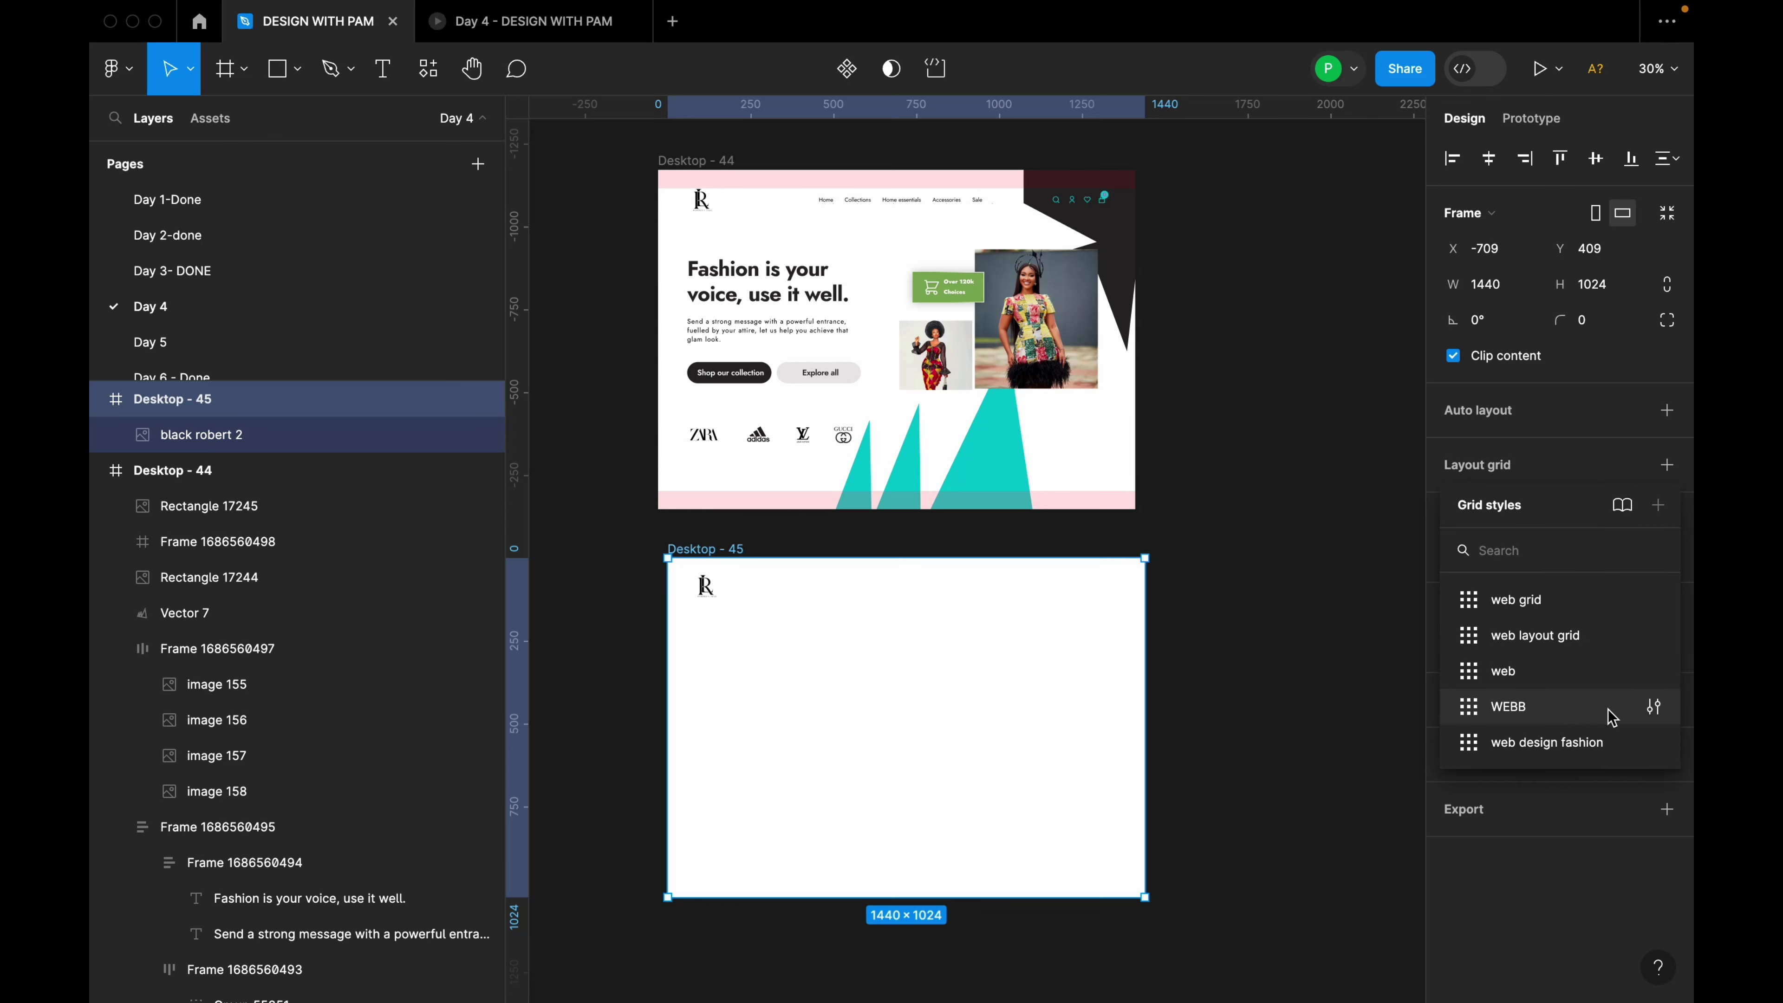
left_click(1548, 745)
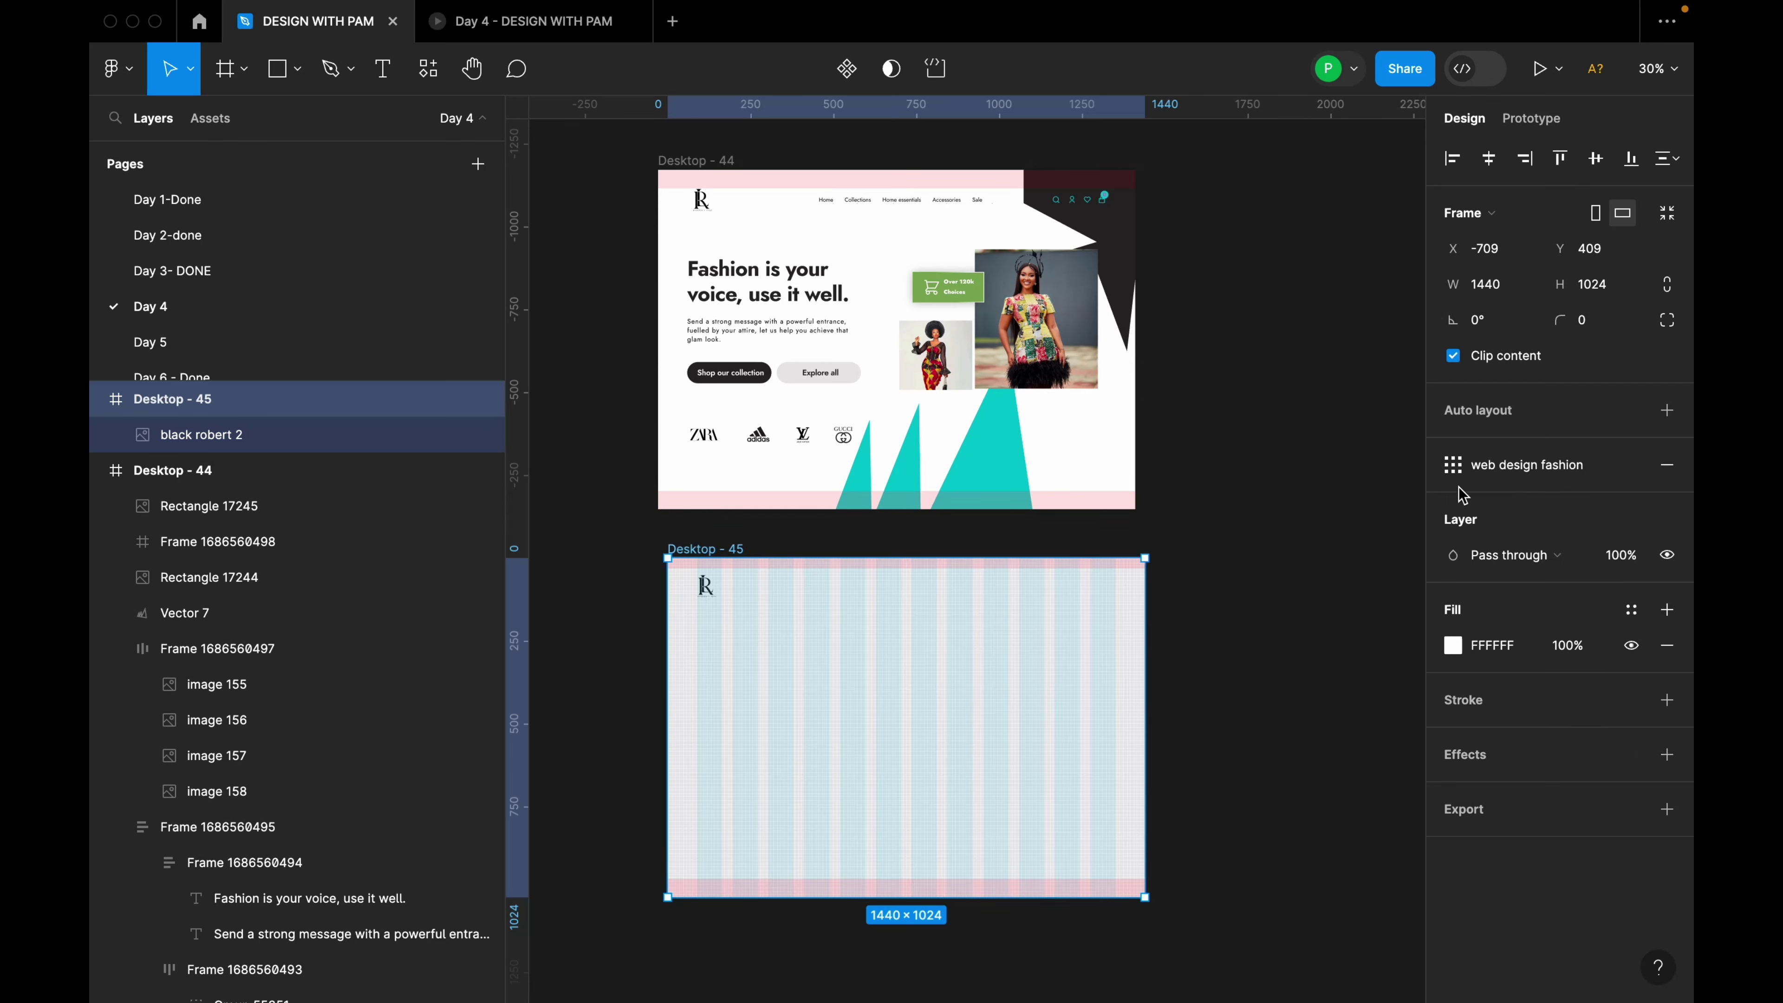
left_click(1451, 470)
left_click(1453, 467)
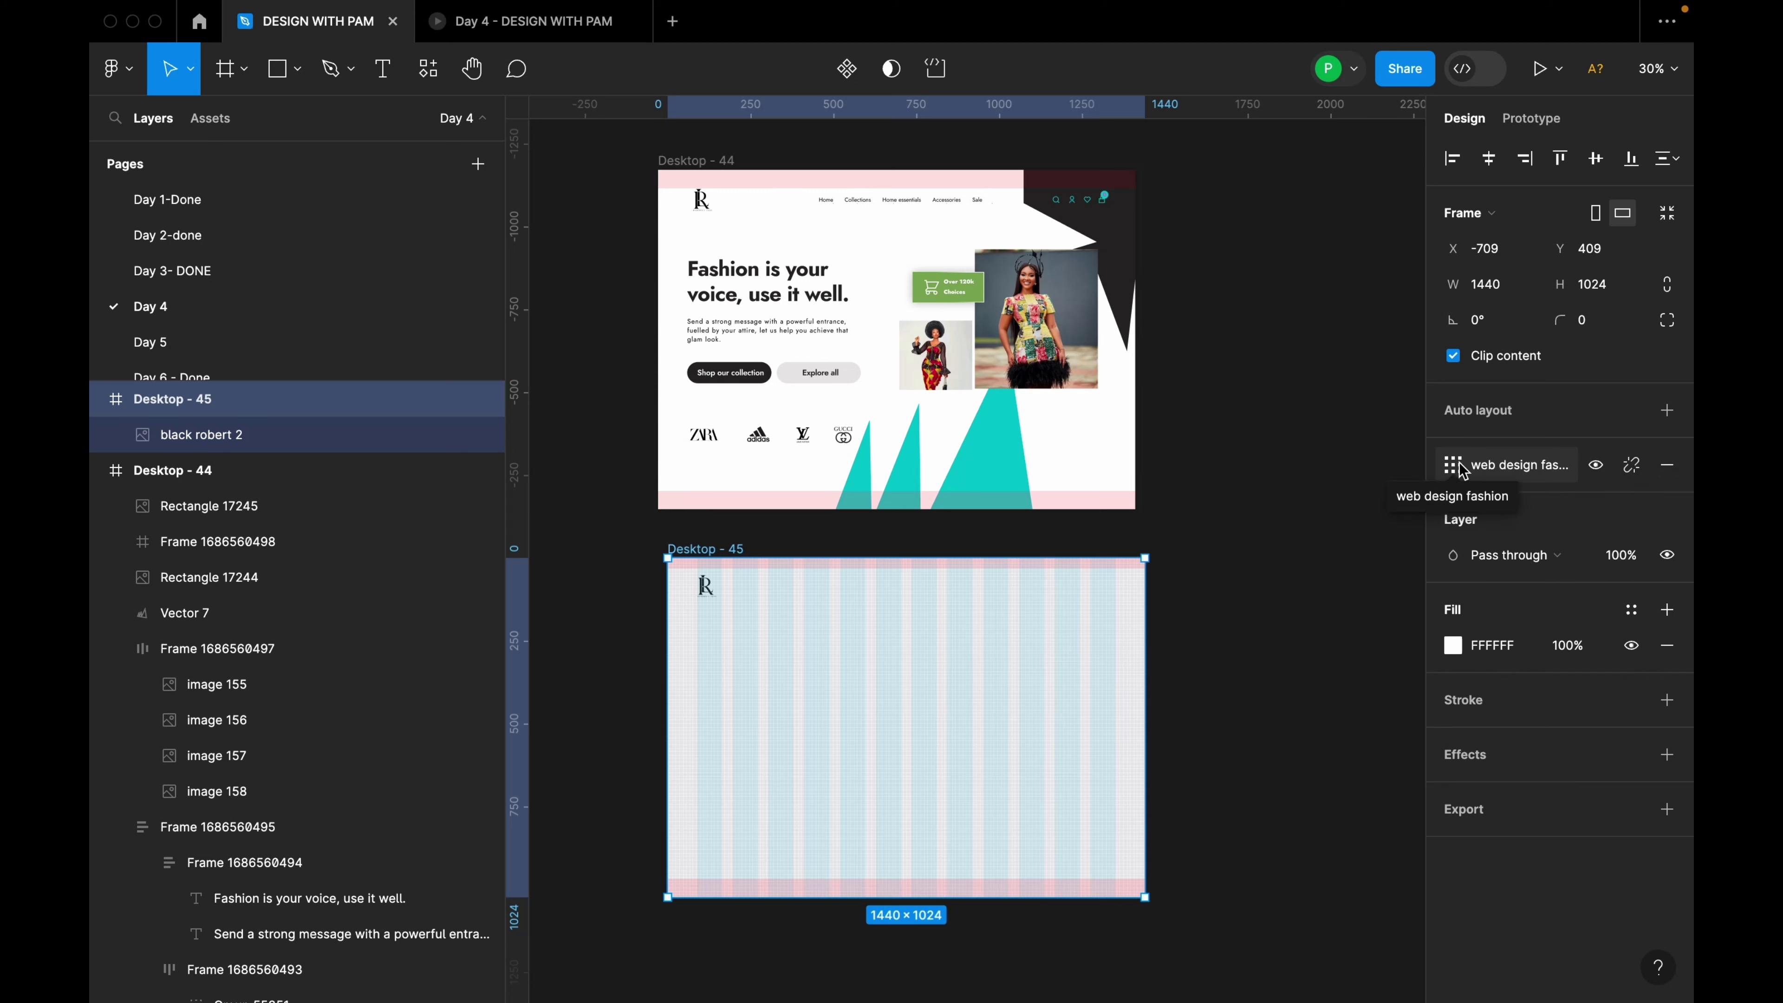
left_click(1632, 465)
Check the settings of the frame's row, column and 4px layout grids one after another.
left_click(1455, 500)
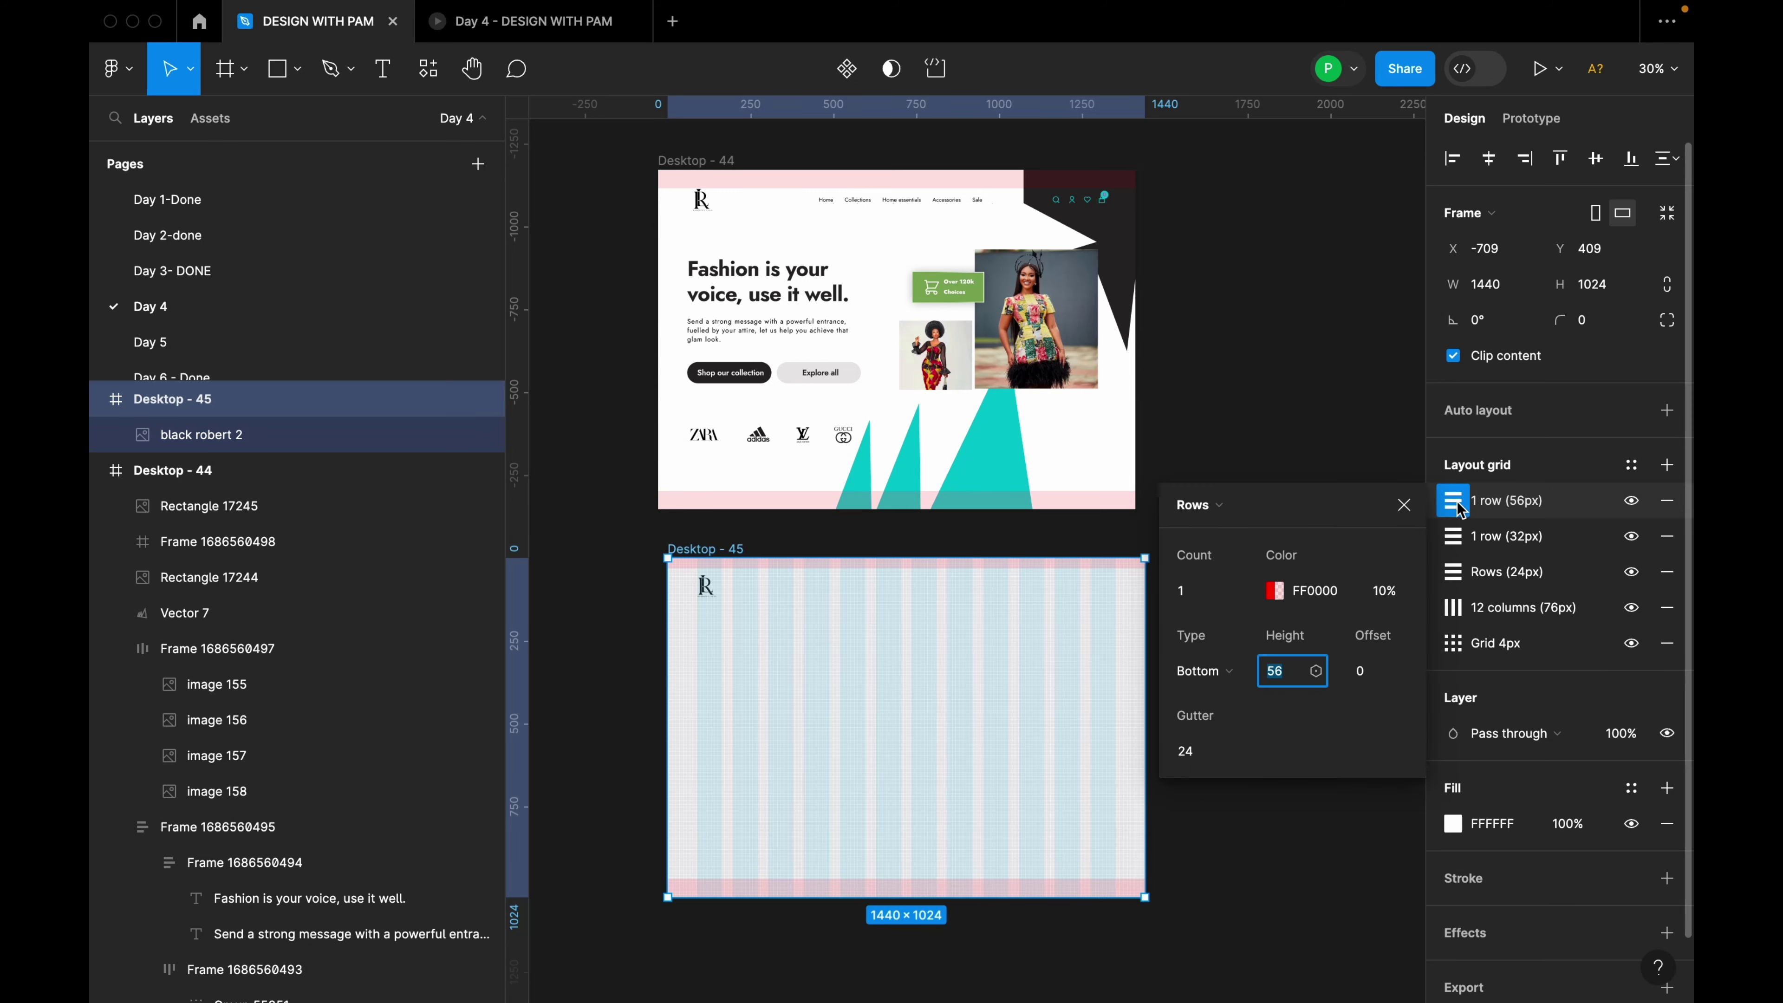
left_click(1452, 536)
left_click(1453, 572)
left_click(1452, 607)
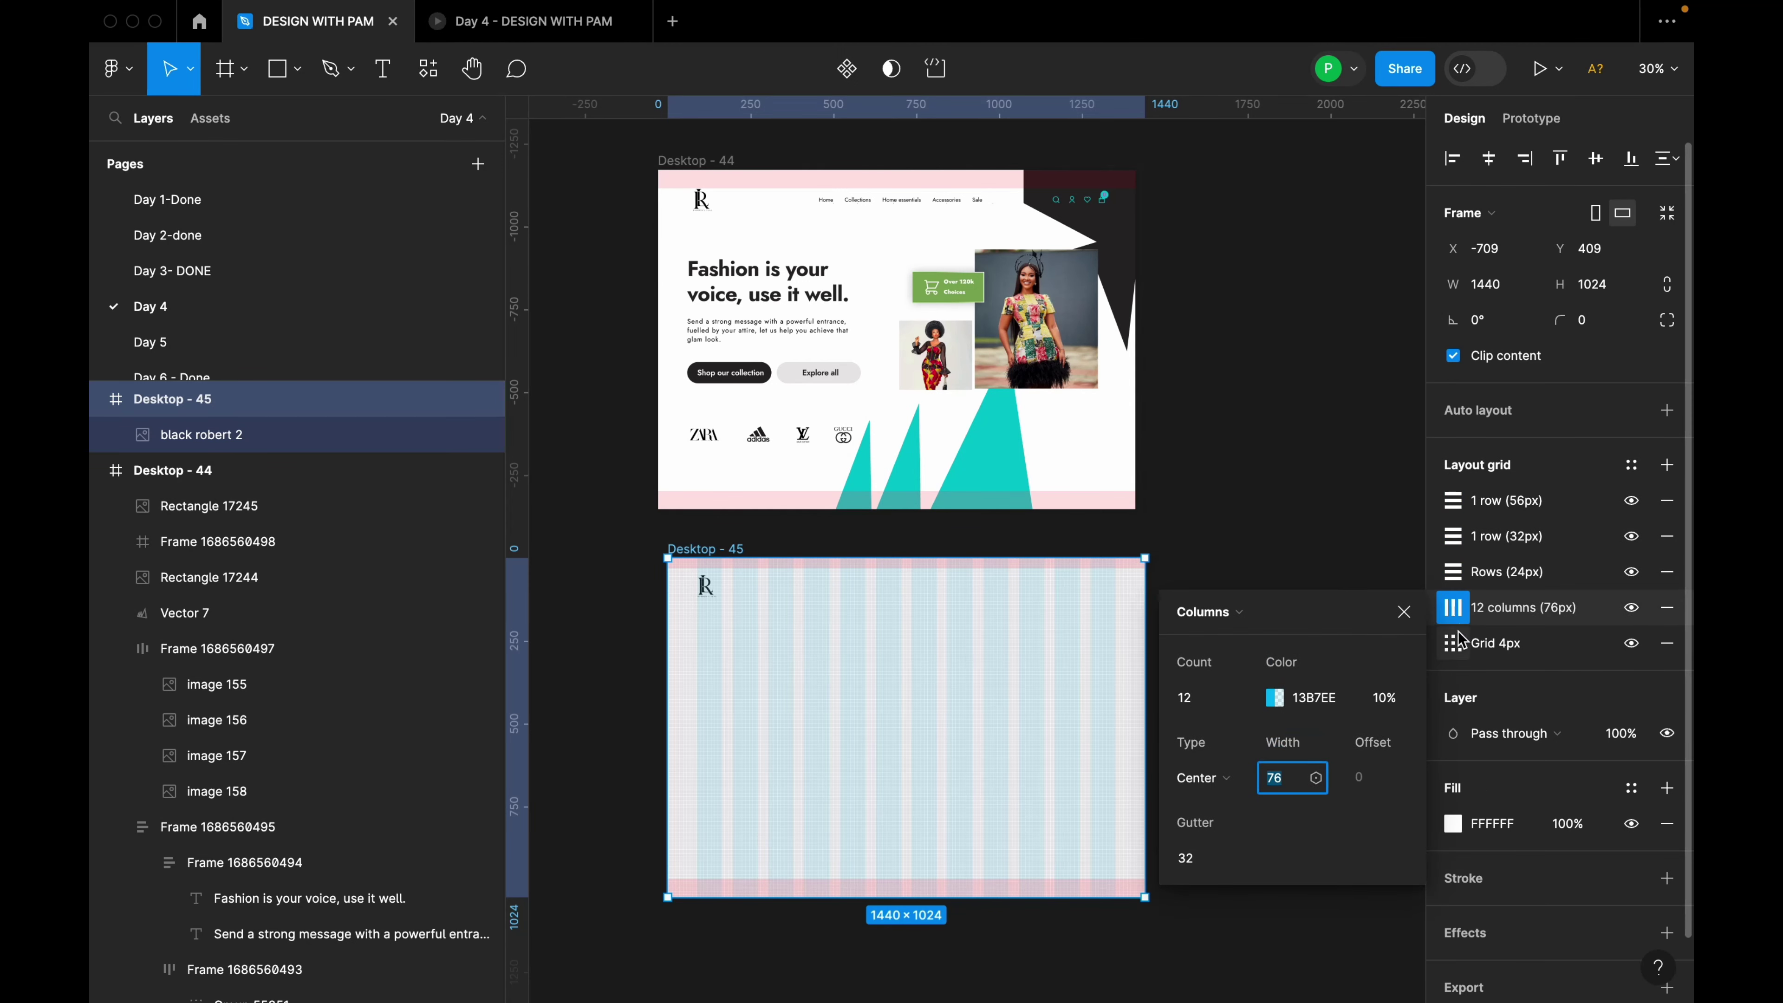
left_click(1455, 641)
Move the logo in Desktop - 45 up to X 84, Y 36.
left_click(705, 585)
scroll(705, 585, "up", 5)
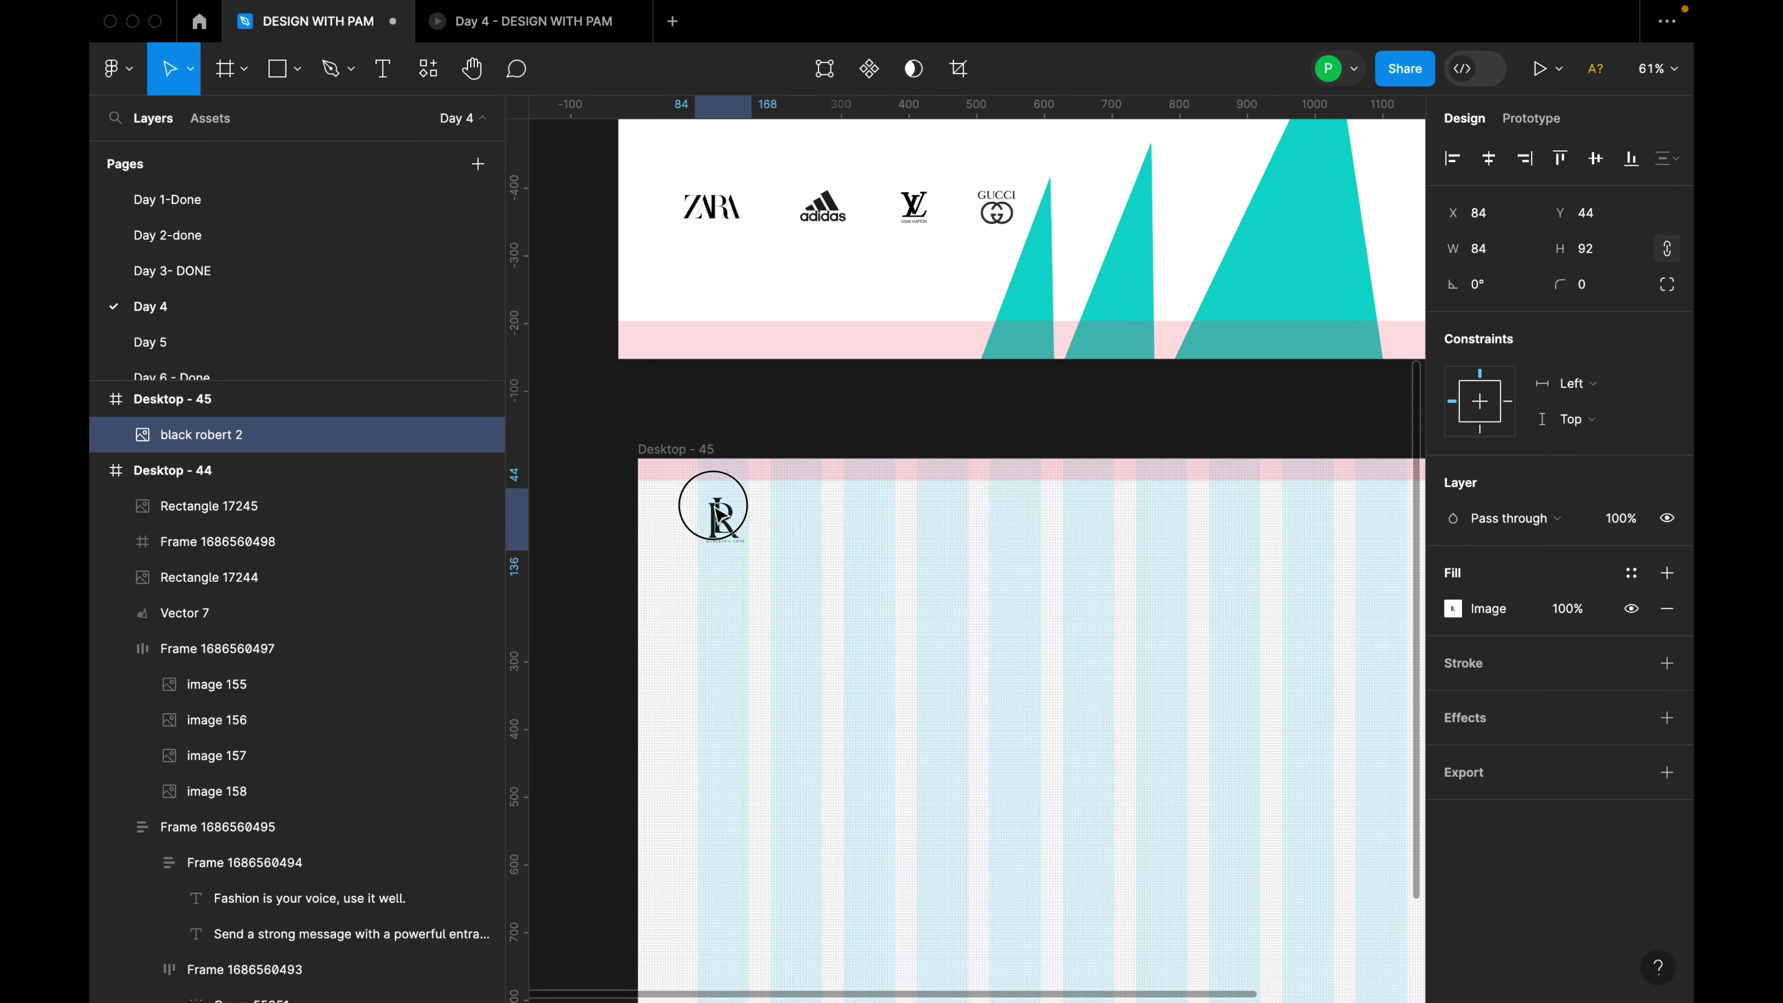
left_click_drag(720, 516, 719, 512)
scroll(724, 511, "down", 8)
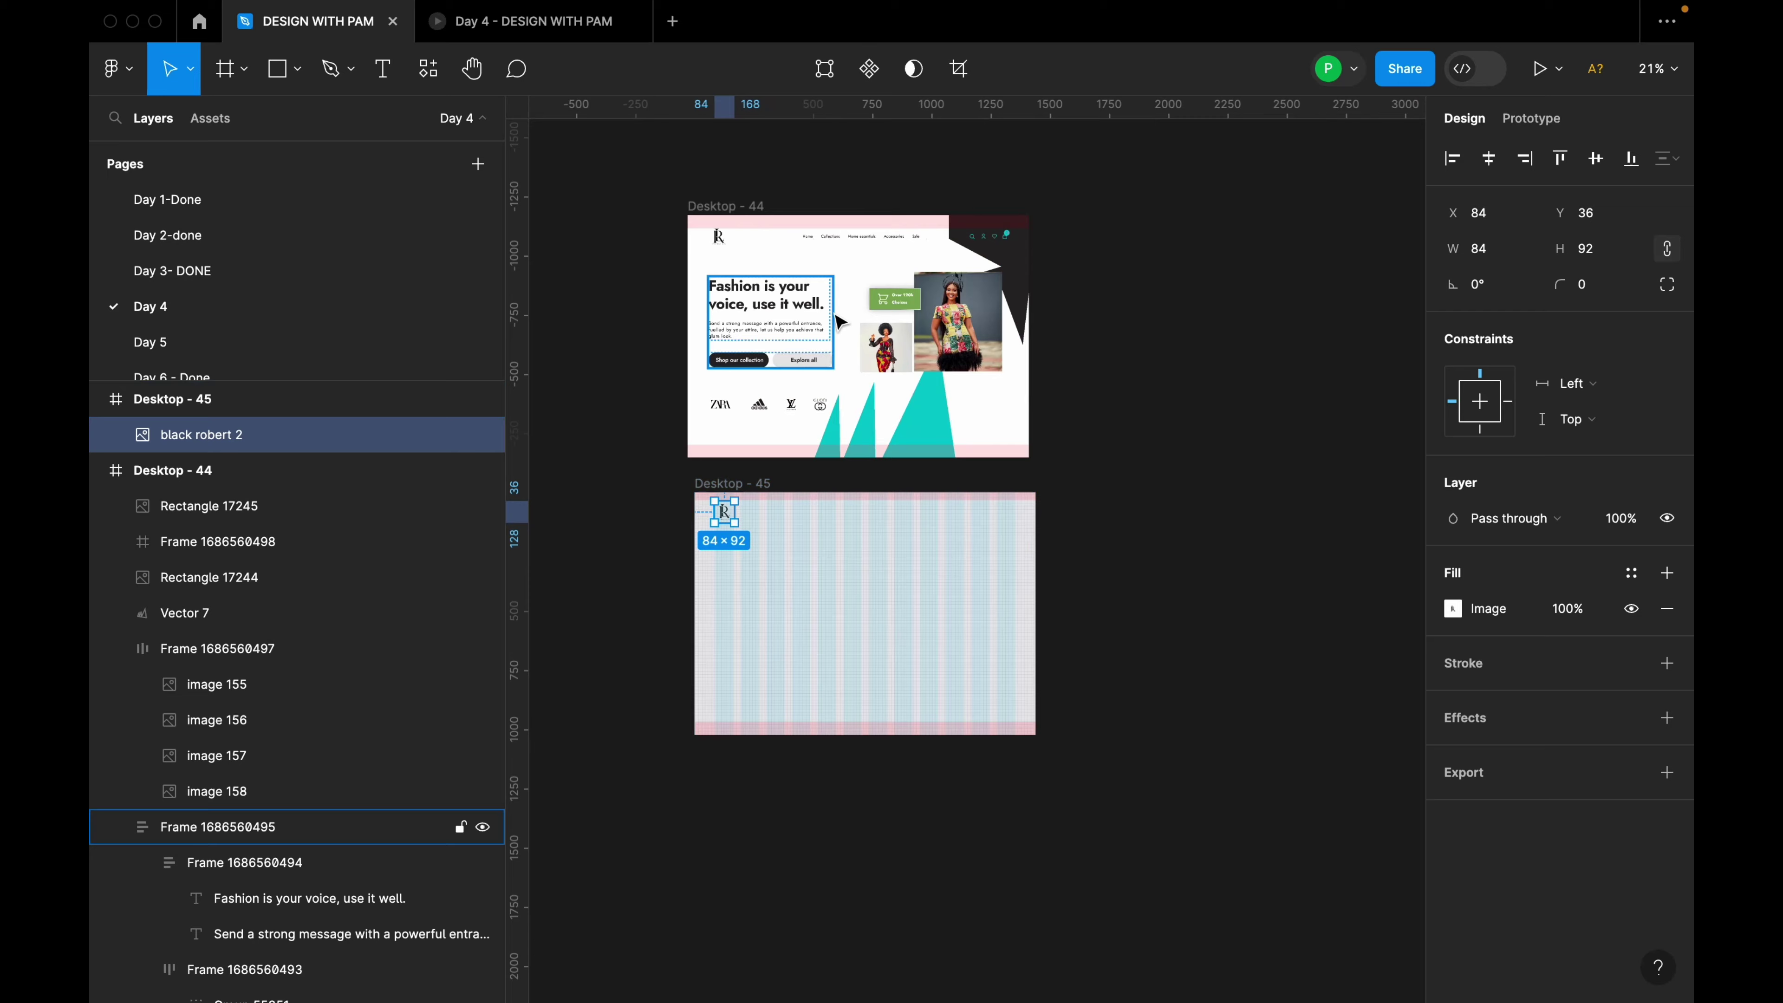
Examine how the Desktop - 44 header is built, from the whole header frame to the nested menu and icons frame.
left_click(870, 247)
scroll(871, 247, "up", 6)
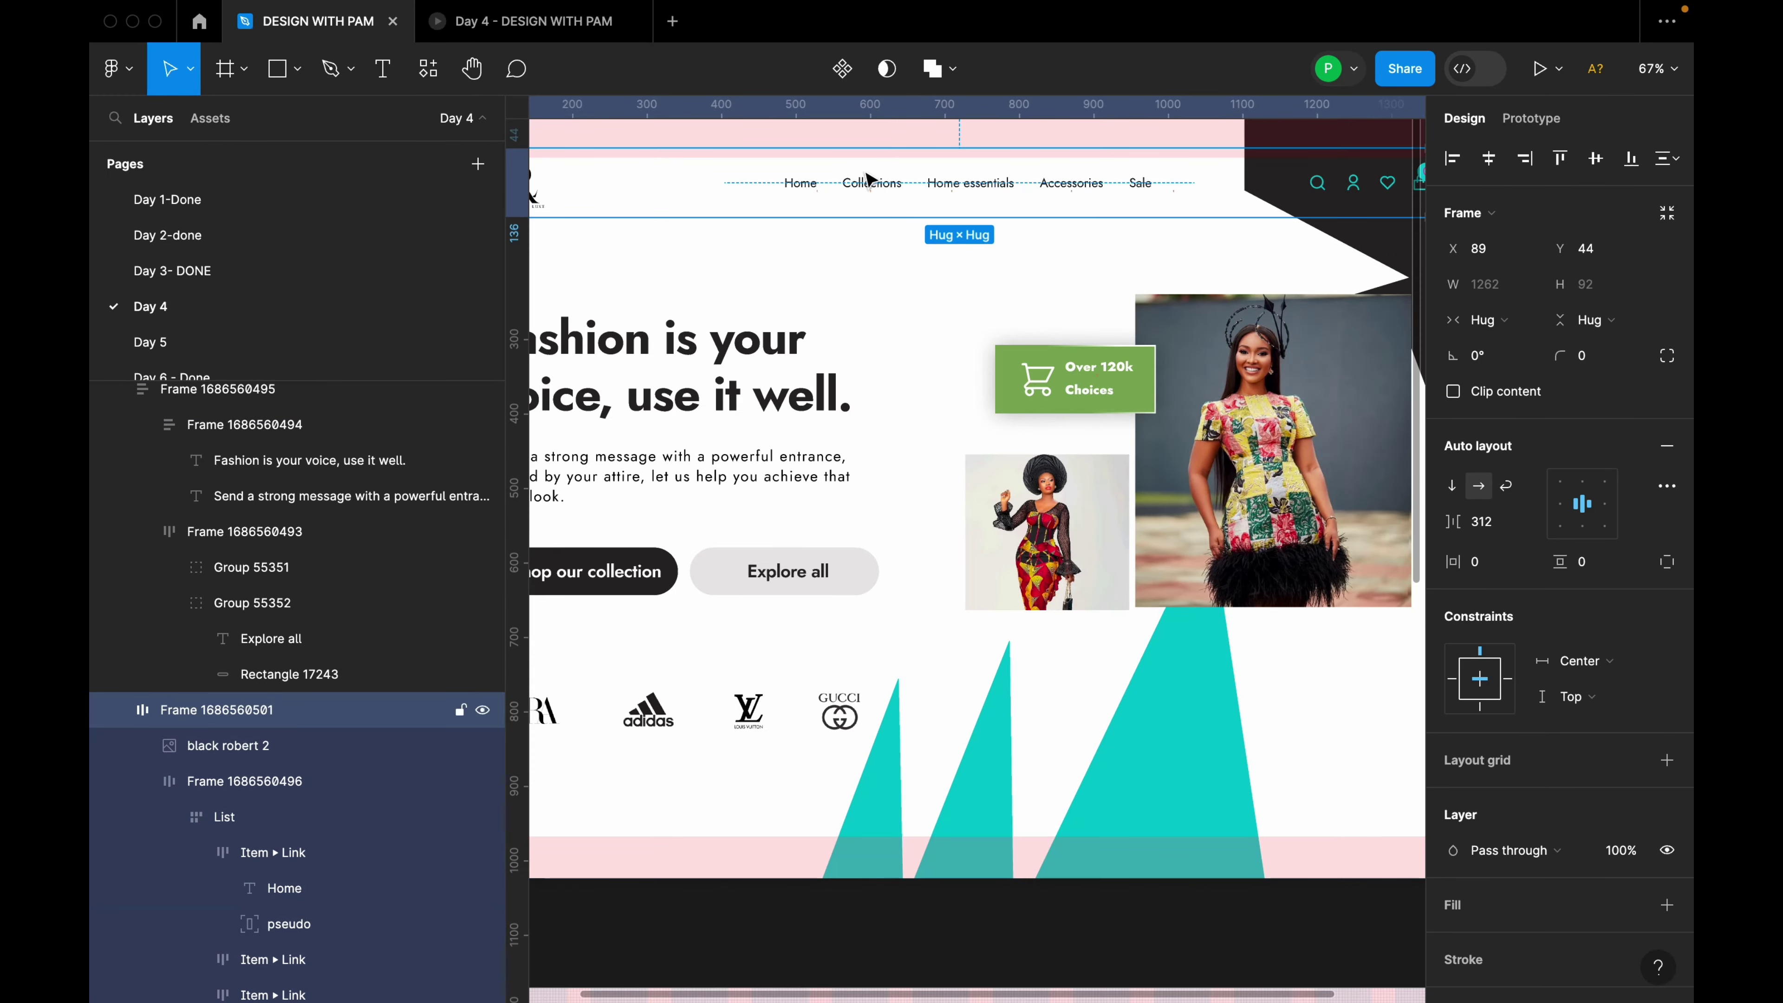
key("Escape")
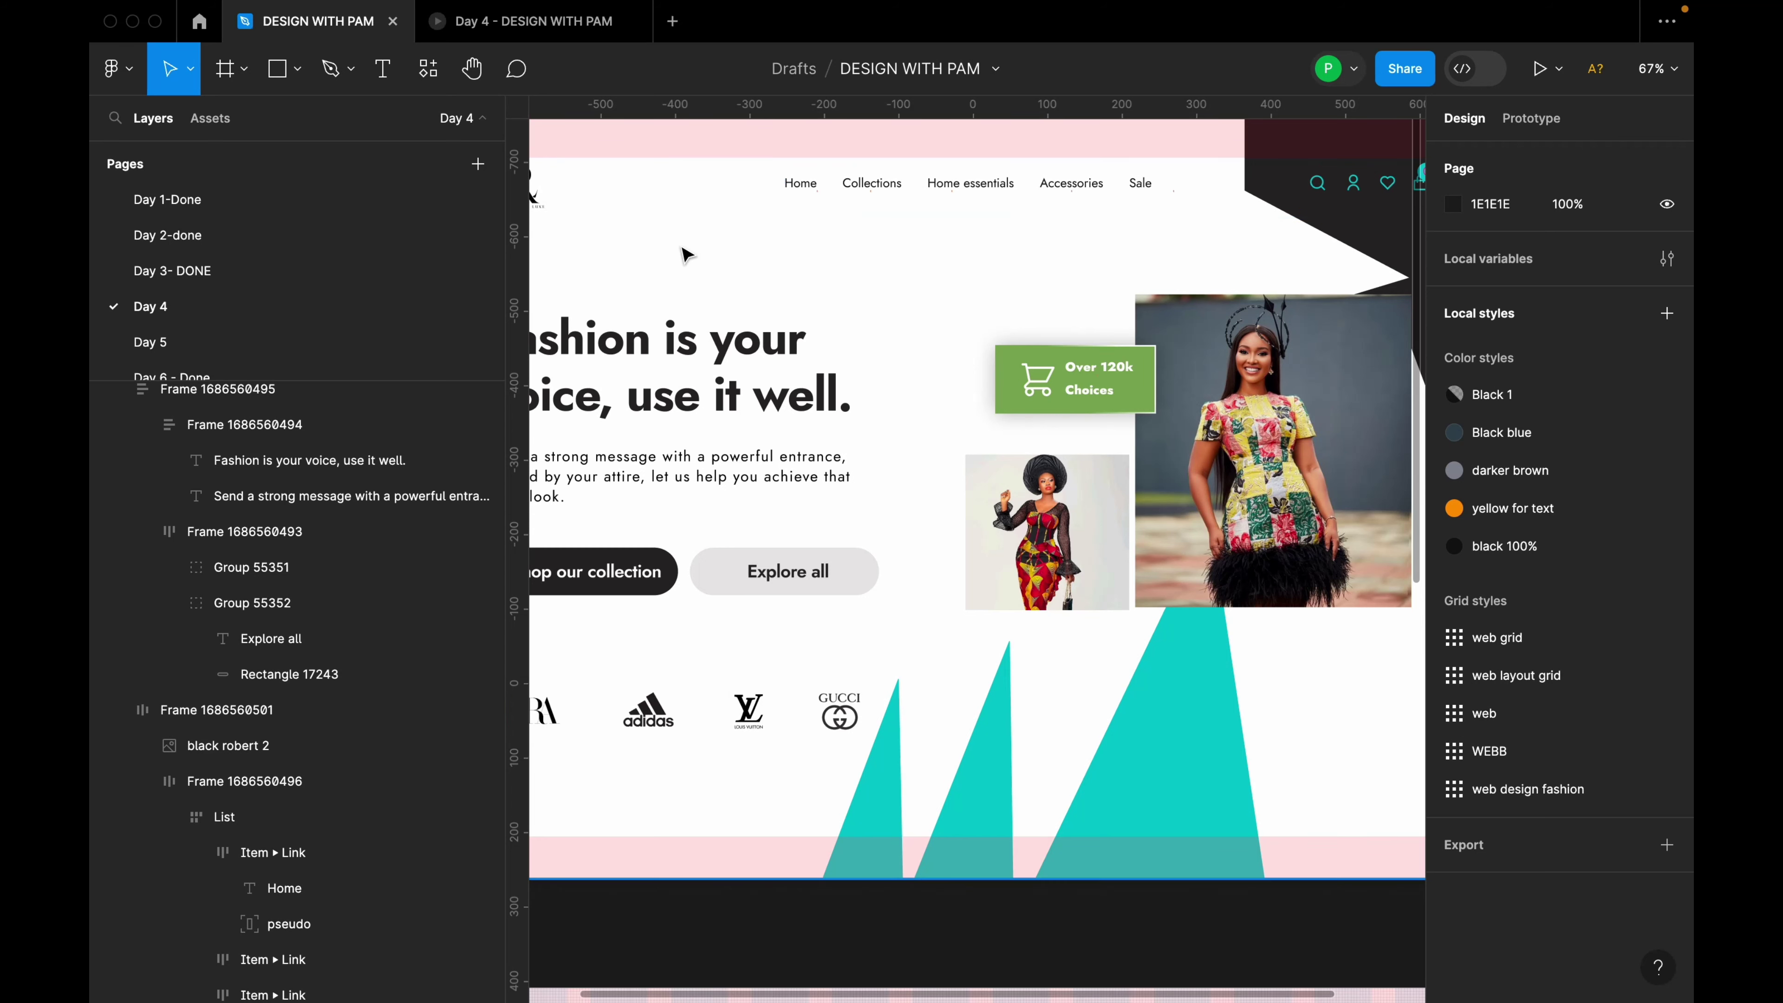
scroll(758, 260, "down", 5)
left_click_drag(694, 269, 730, 286)
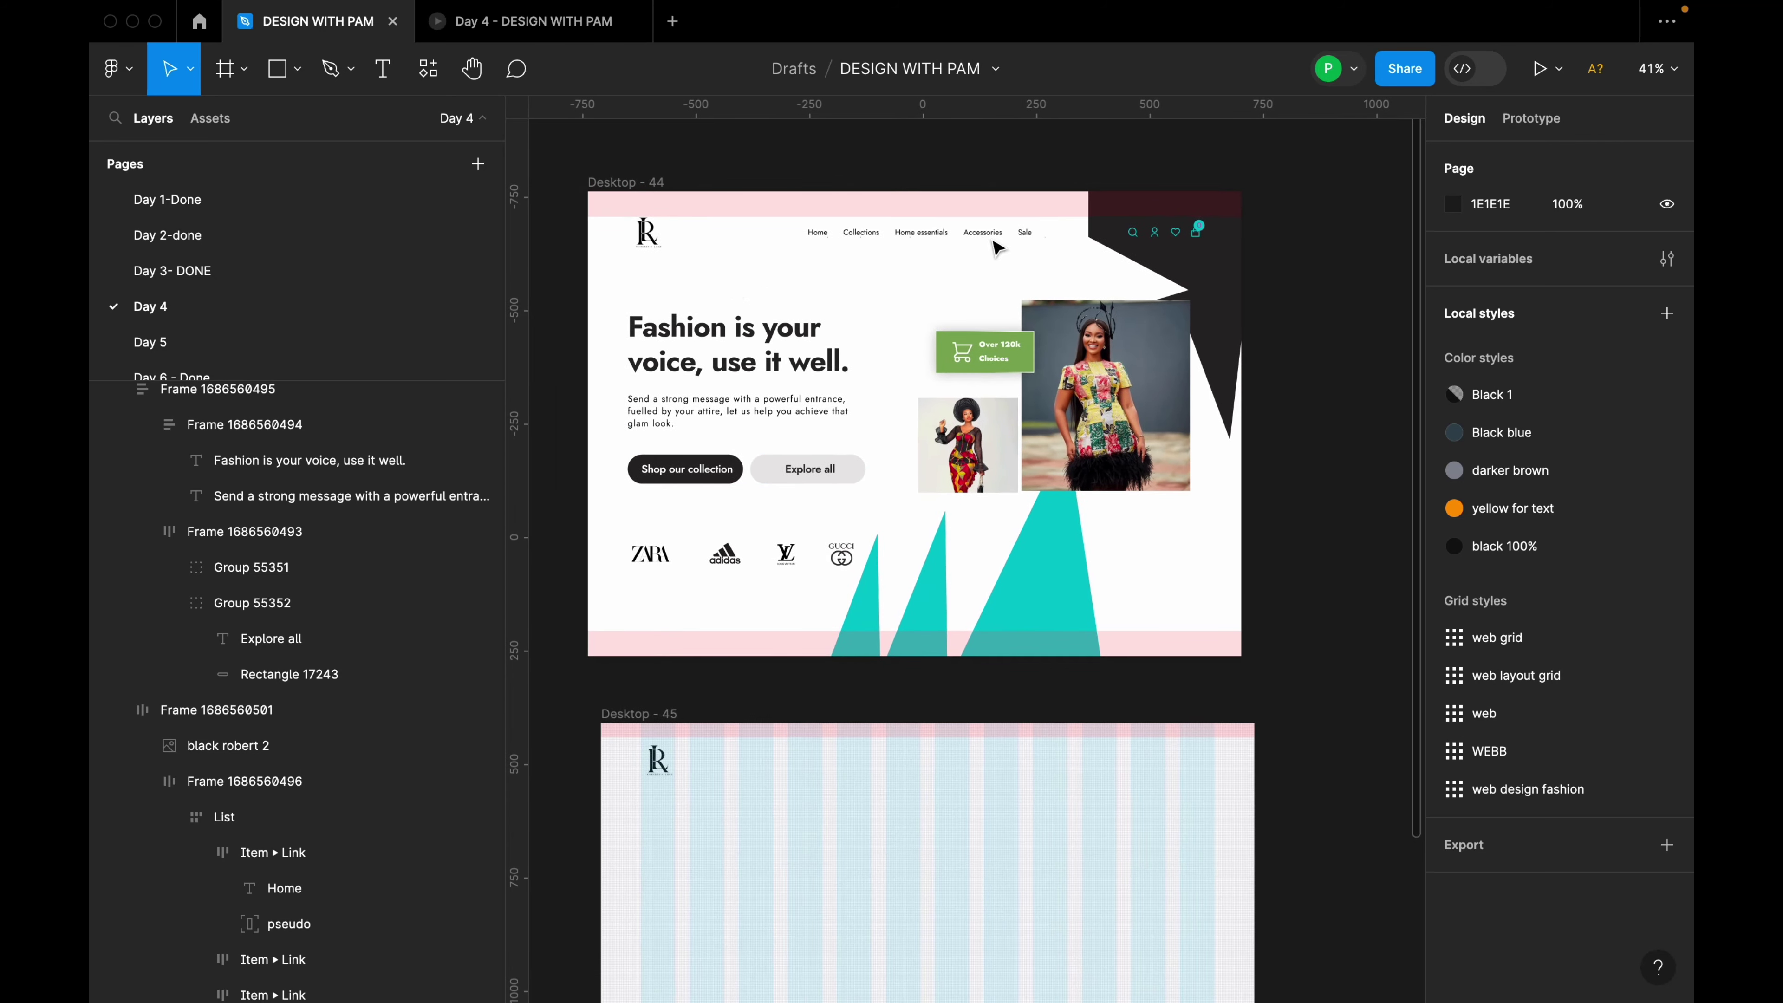
left_click(1046, 234)
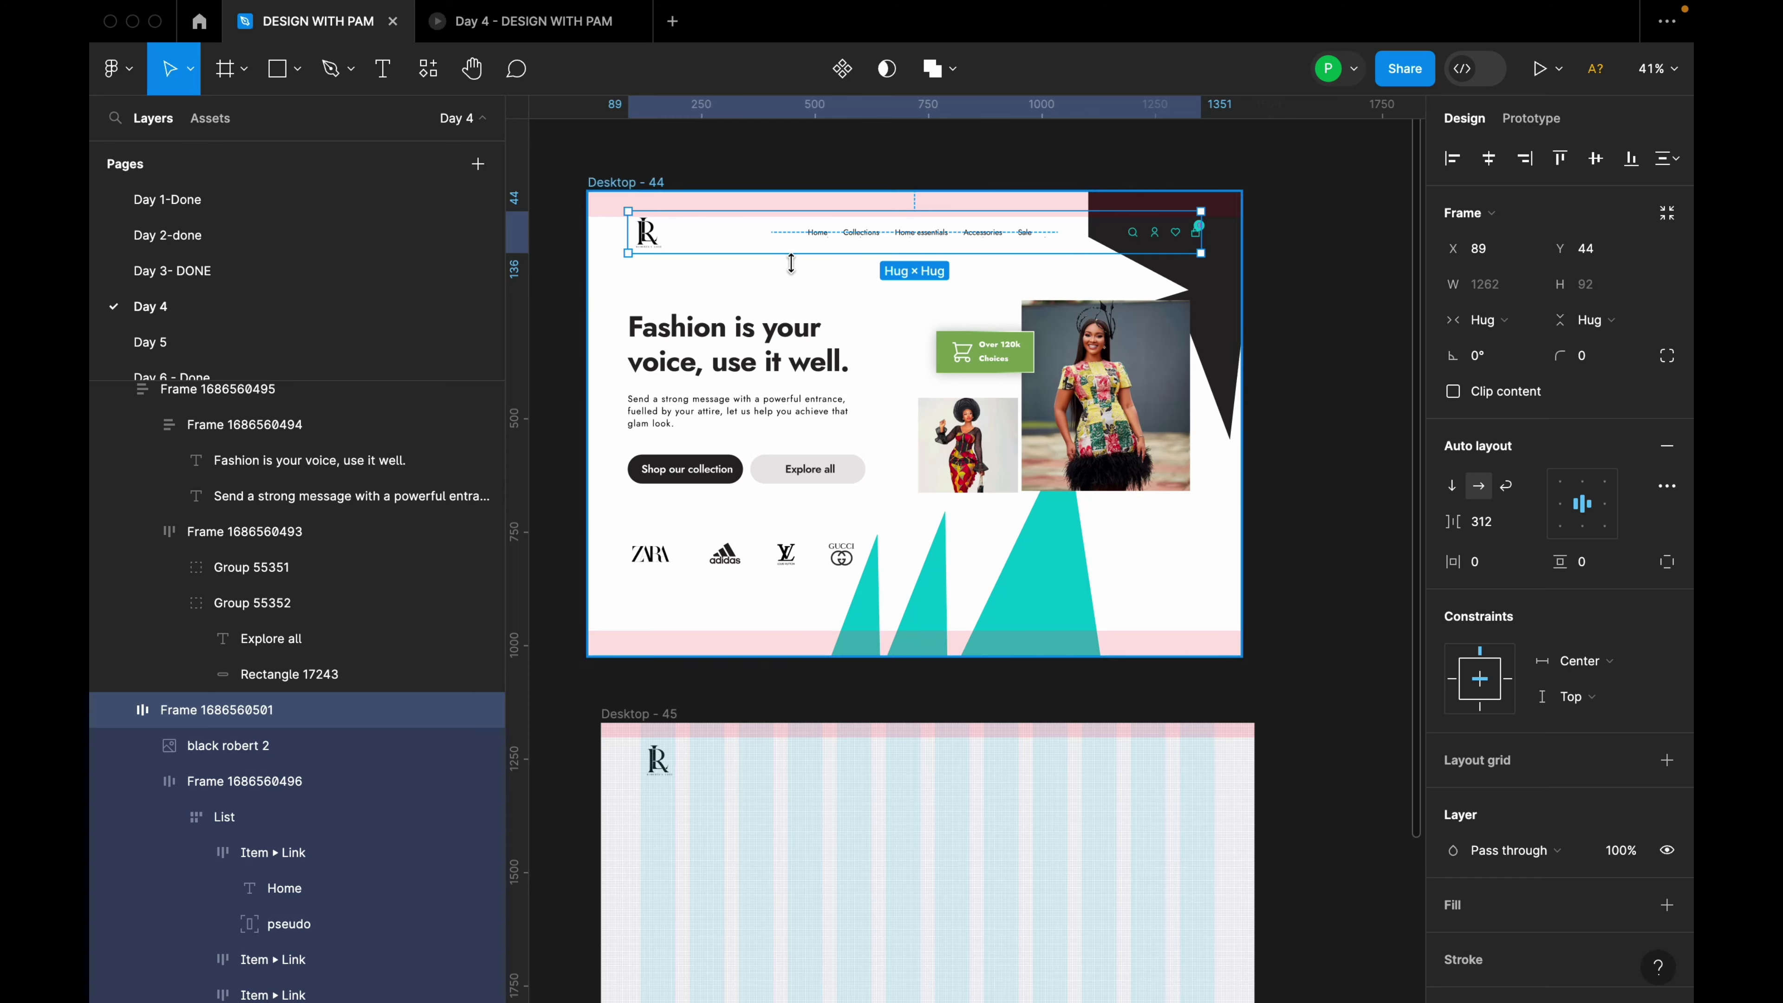
scroll(794, 259, "up", 2)
scroll(781, 297, "up", 1)
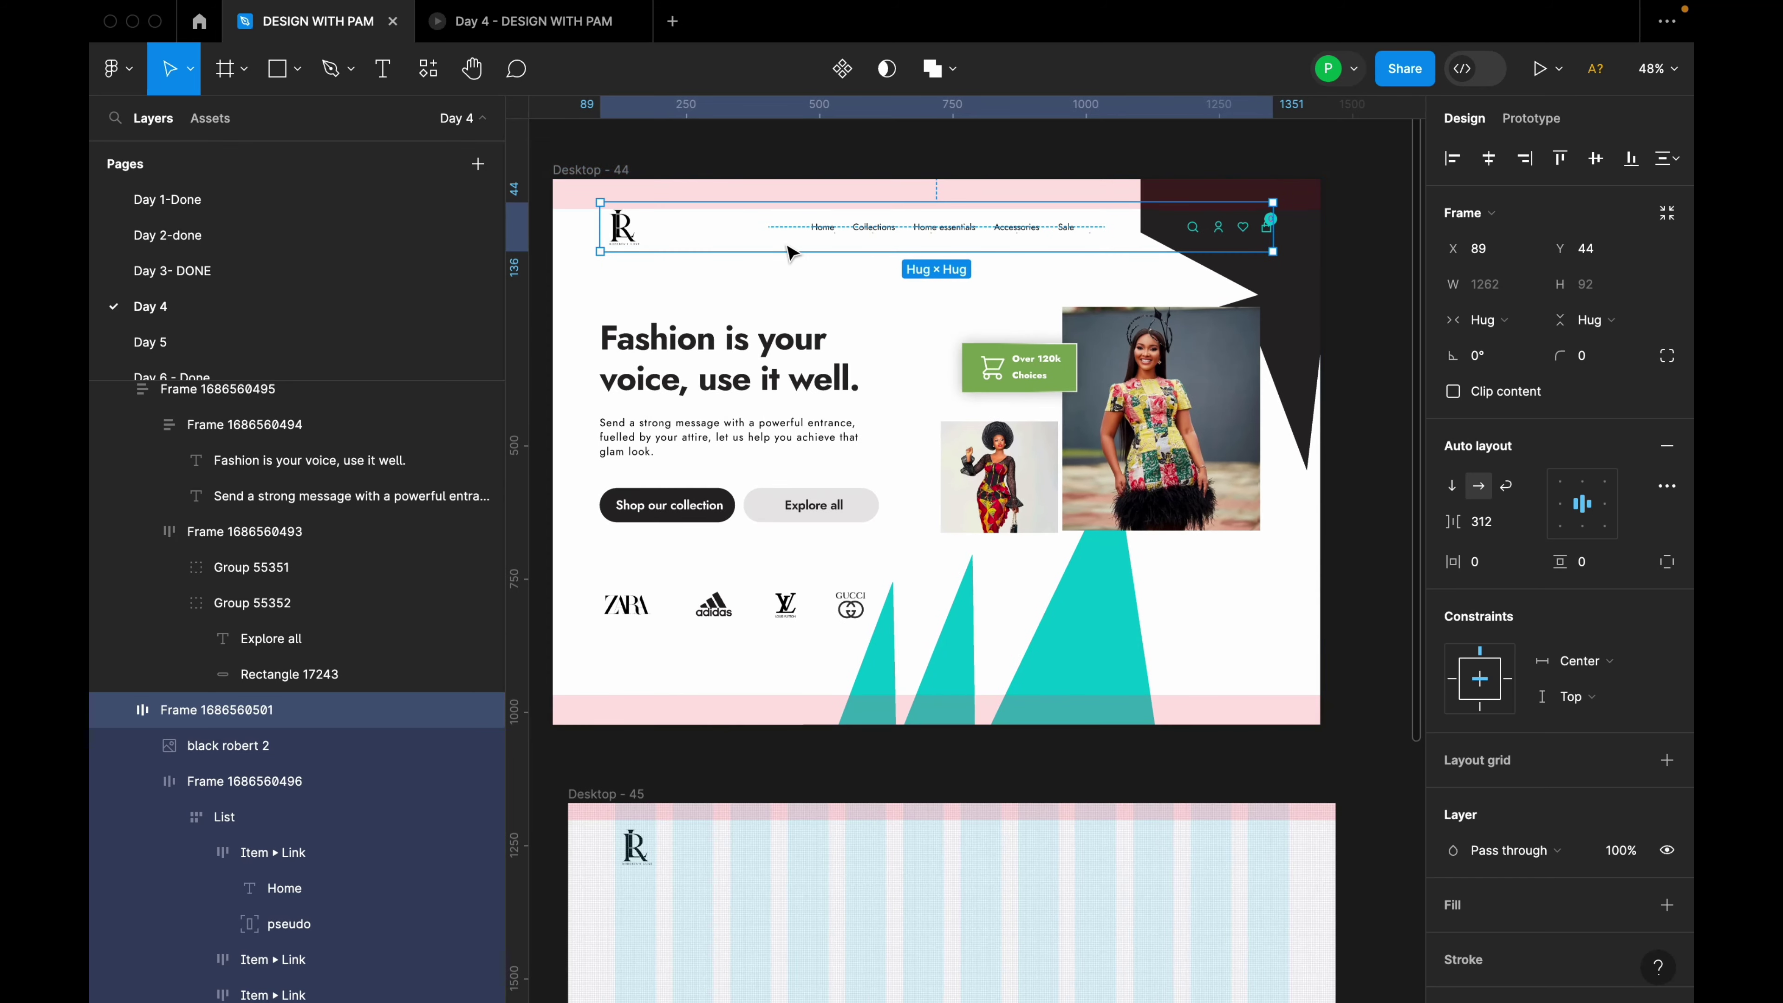
left_click(812, 166)
left_click(849, 246)
scroll(835, 245, "up", 2)
left_click(808, 226)
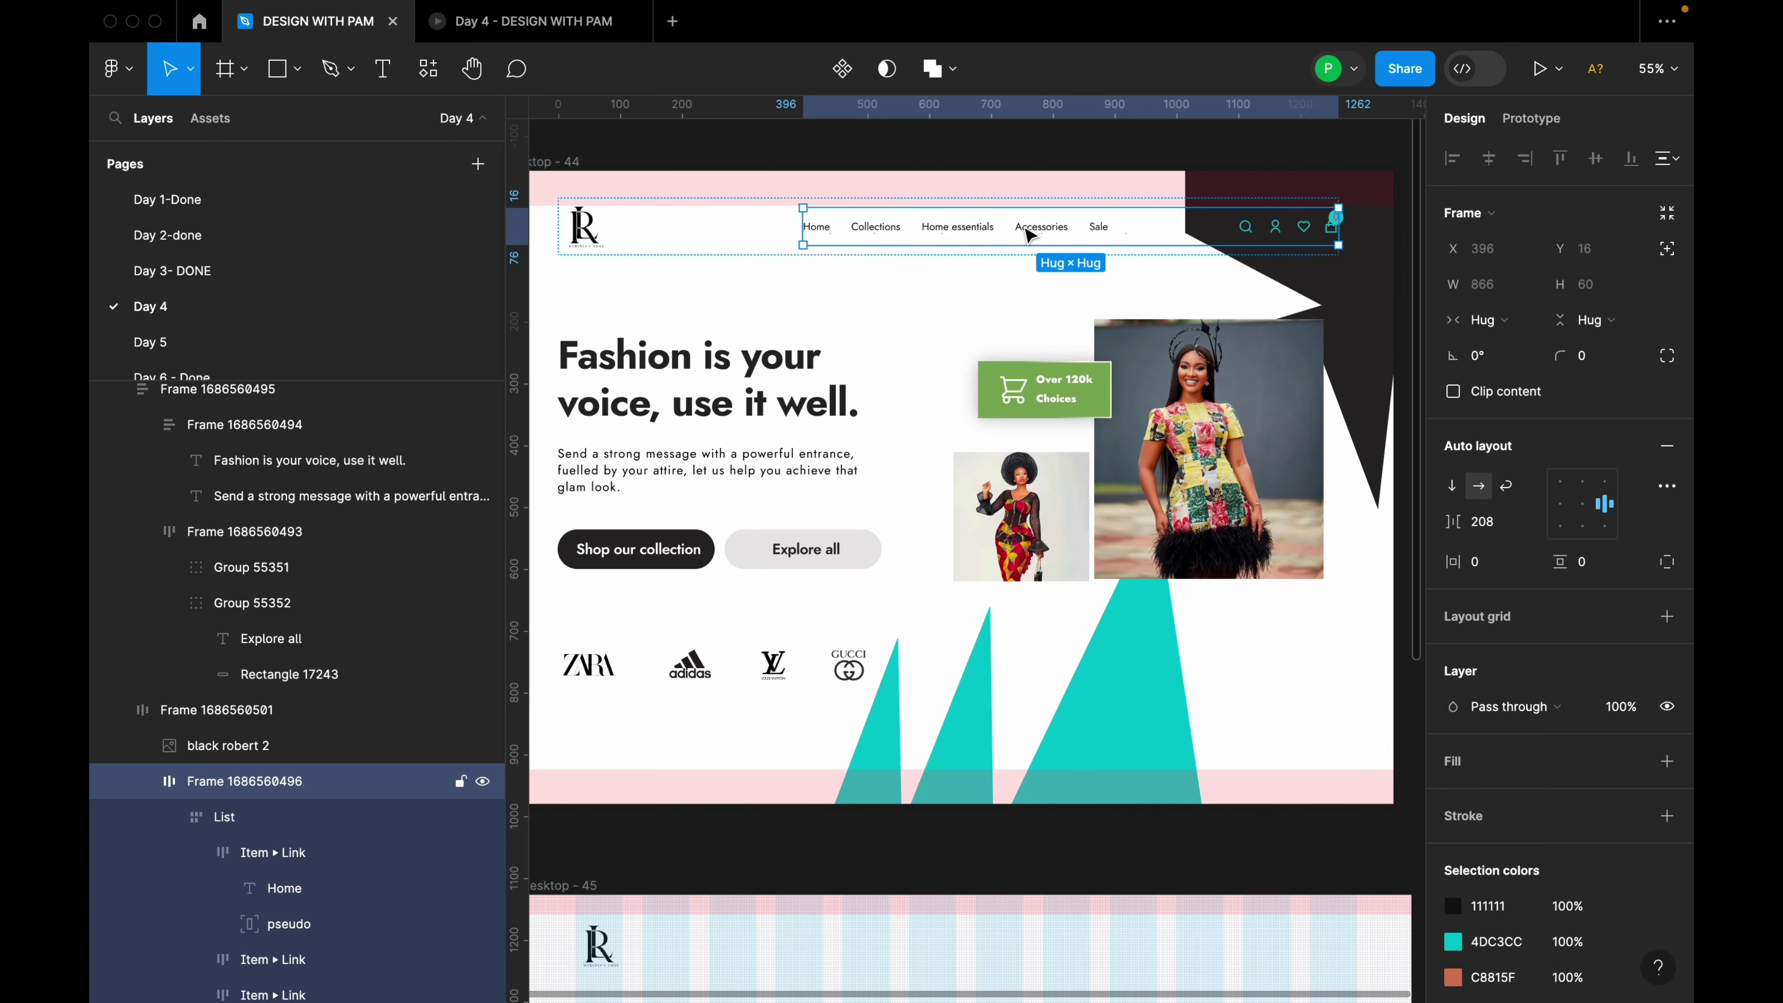
Examine the header's link list and its individual Collections, Home essentials and Accessories links.
left_click(1064, 234)
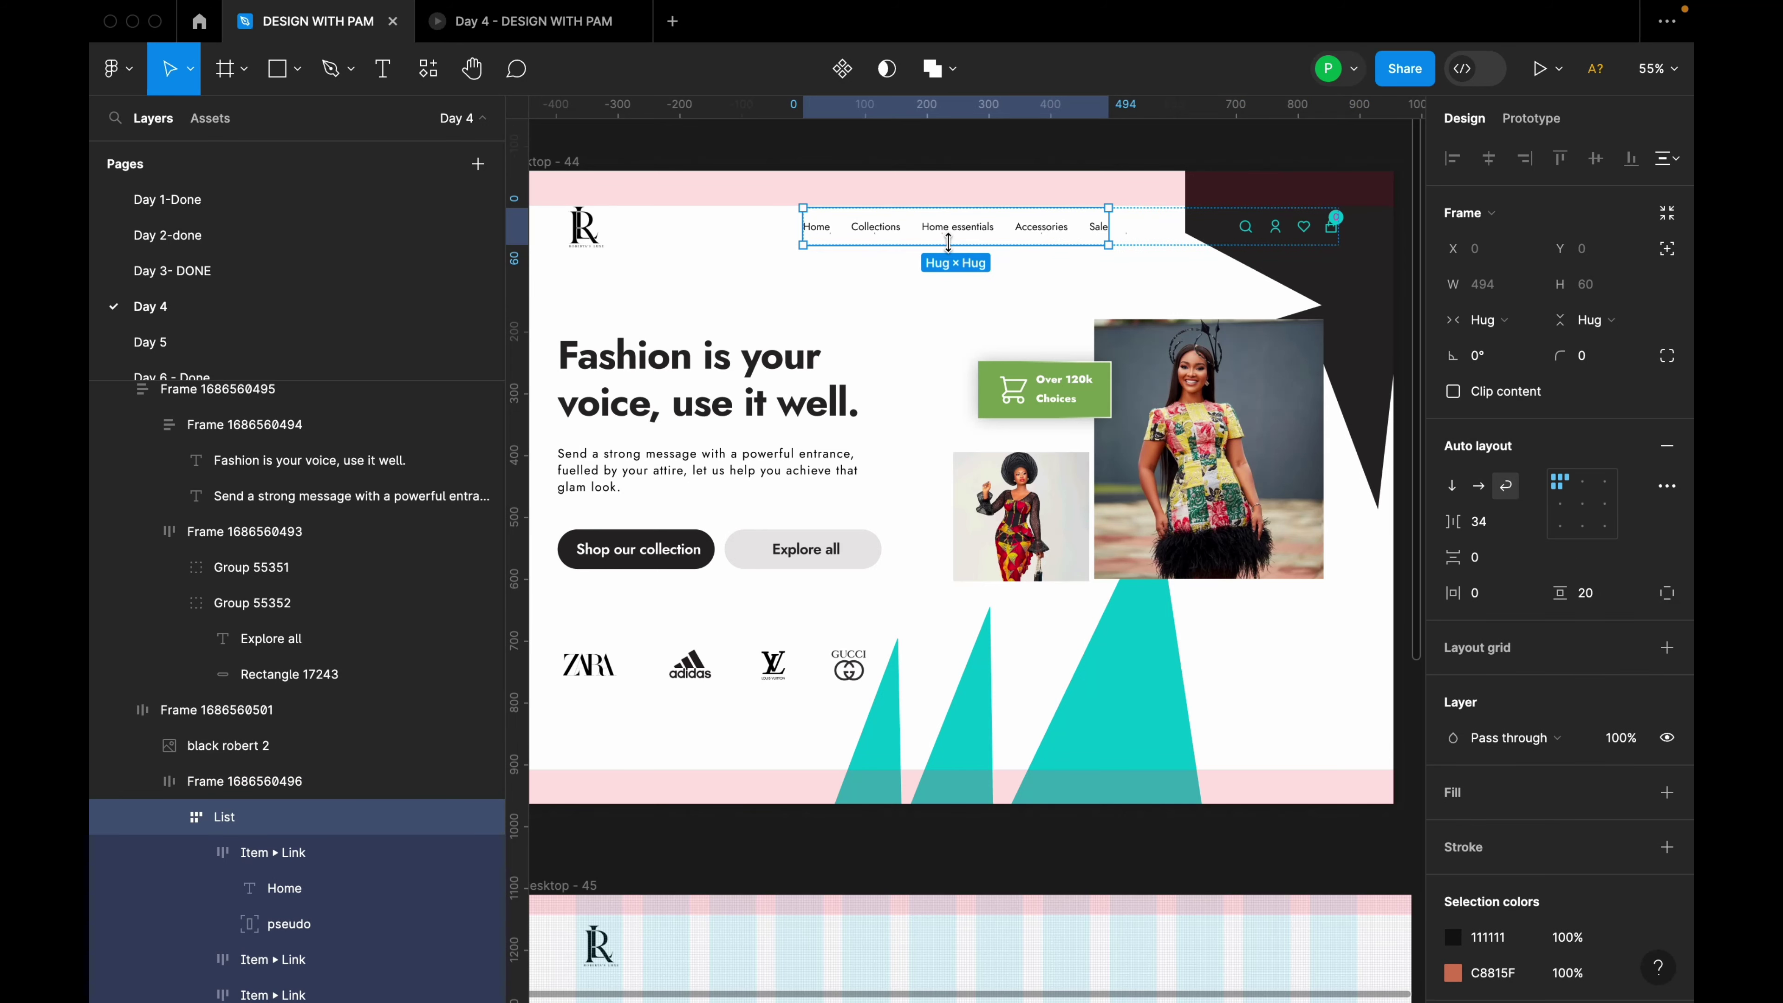
scroll(948, 242, "up", 1)
left_click(954, 229)
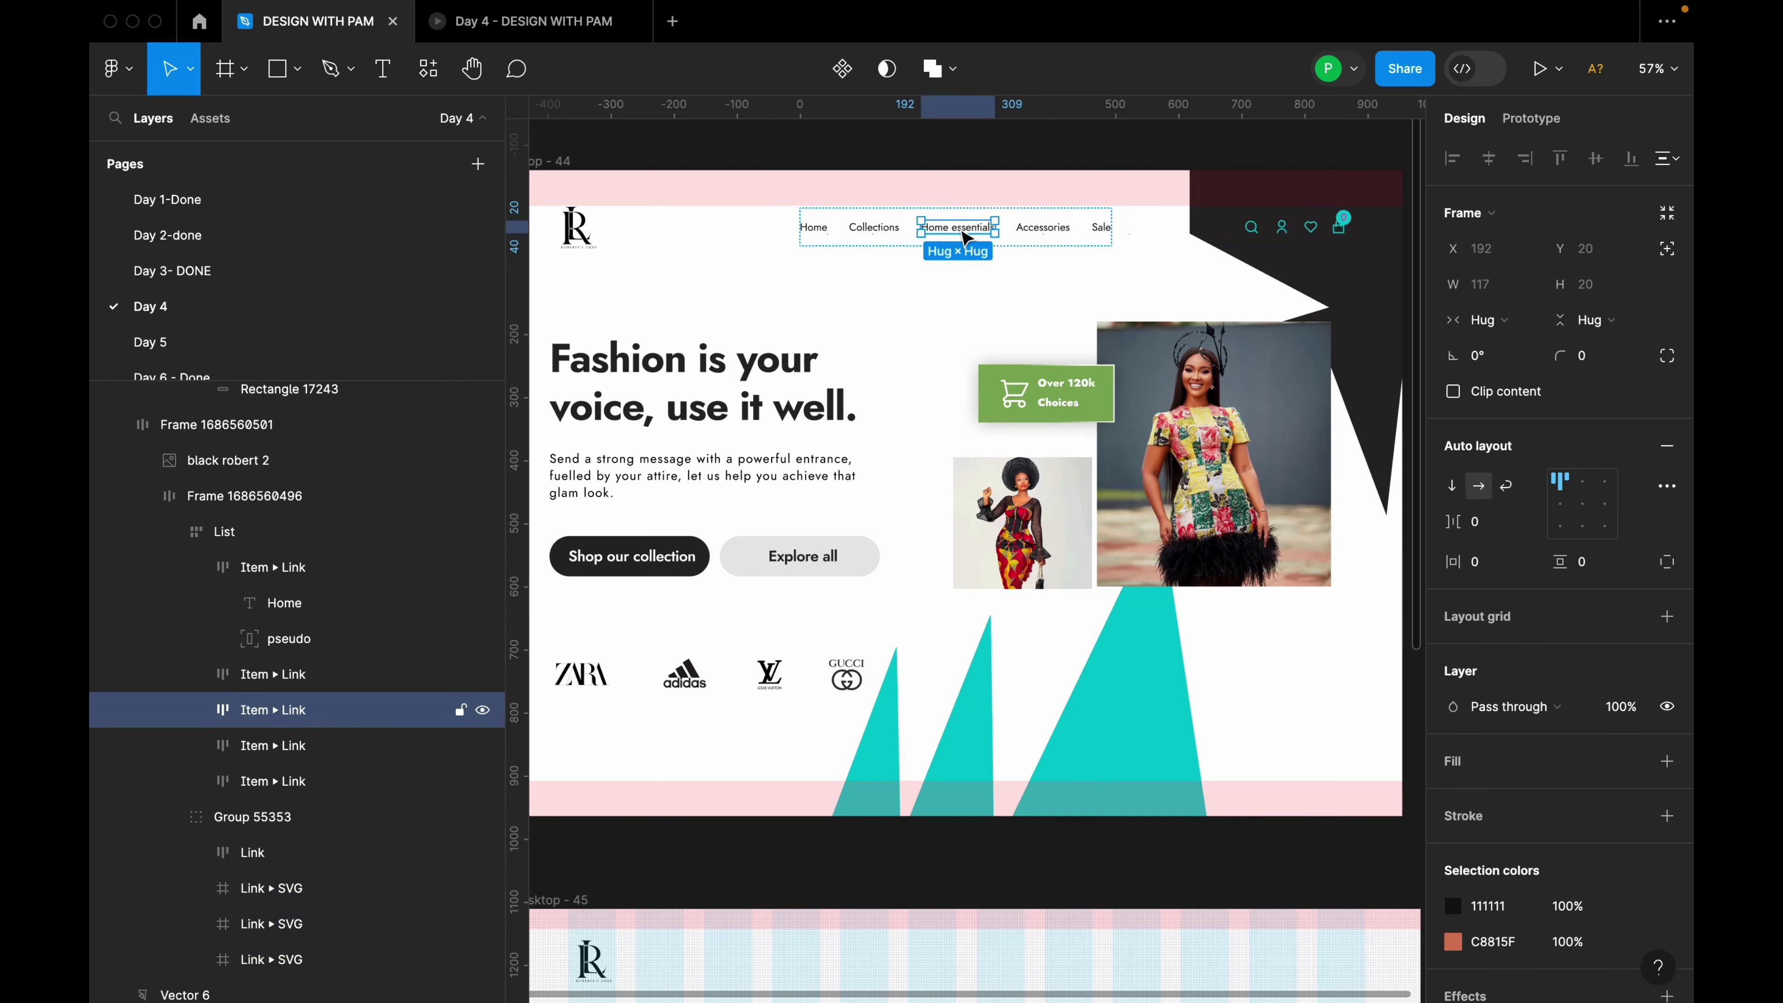
left_click(1031, 227)
left_click(948, 229)
left_click(874, 228)
left_click(951, 235)
left_click(1057, 228)
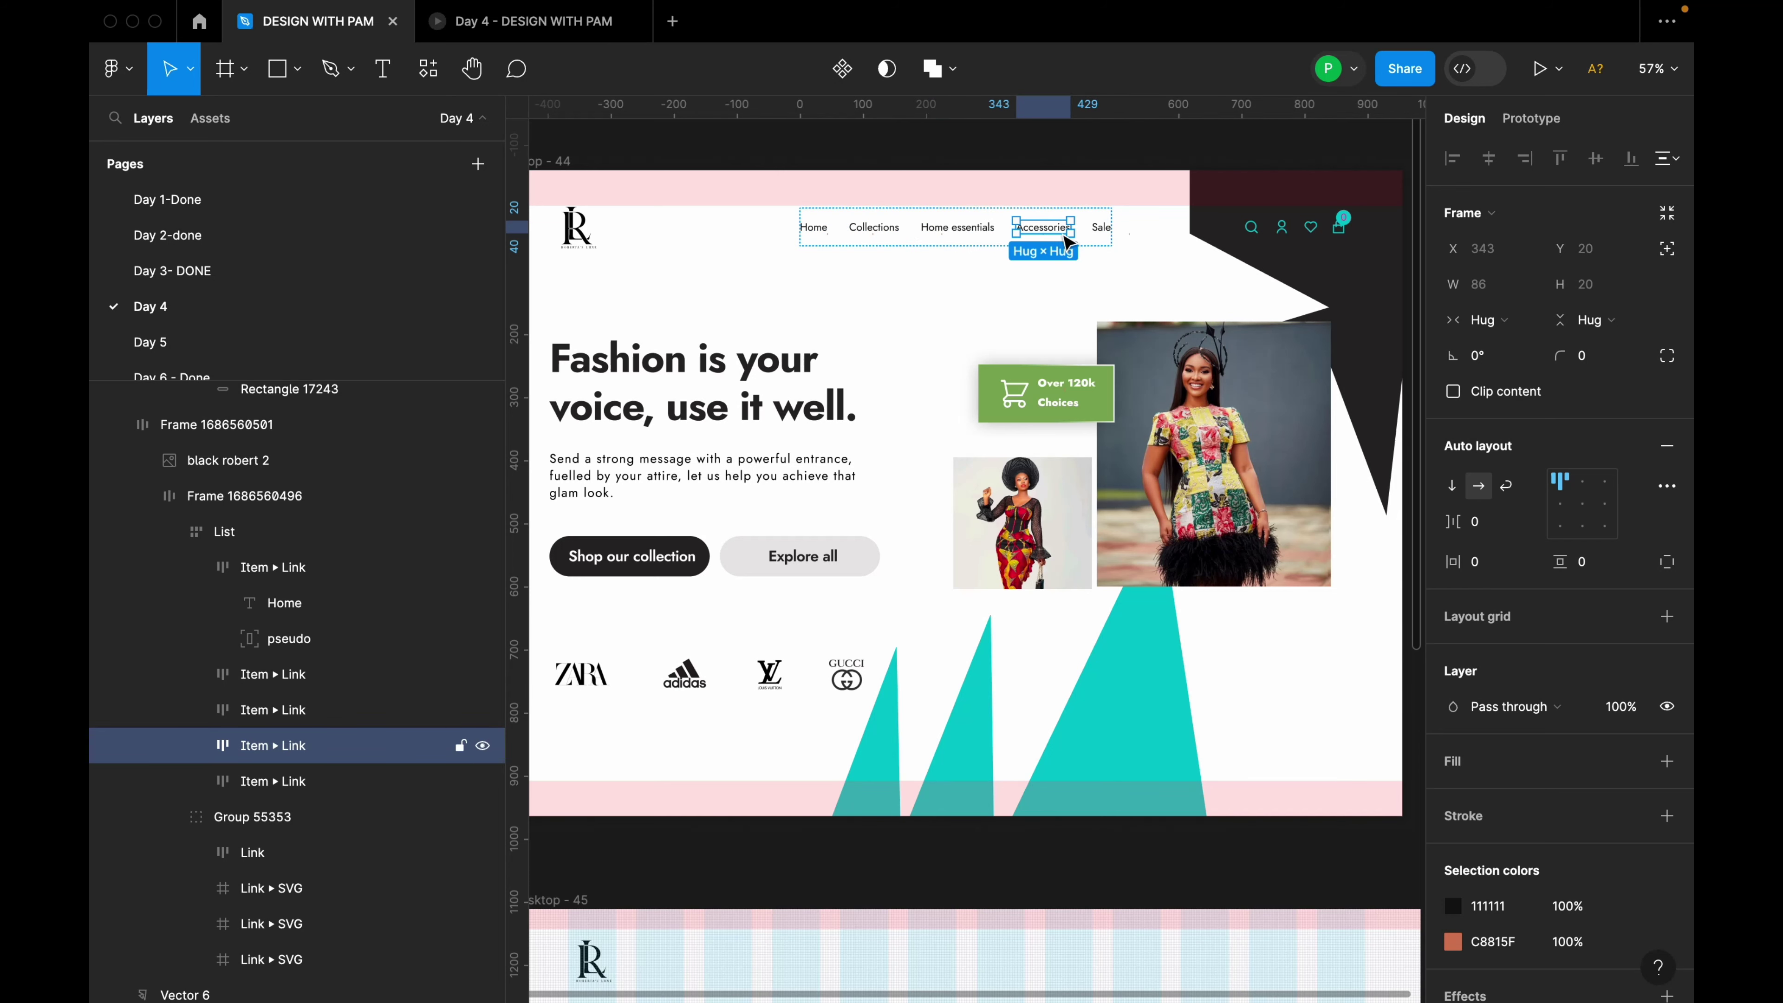
Add a "Home" text layer in Desktop - 45 below the logo, at about X 389, Y 263.
scroll(1056, 243, "down", 3, "ctrl")
scroll(1046, 316, "down", 5)
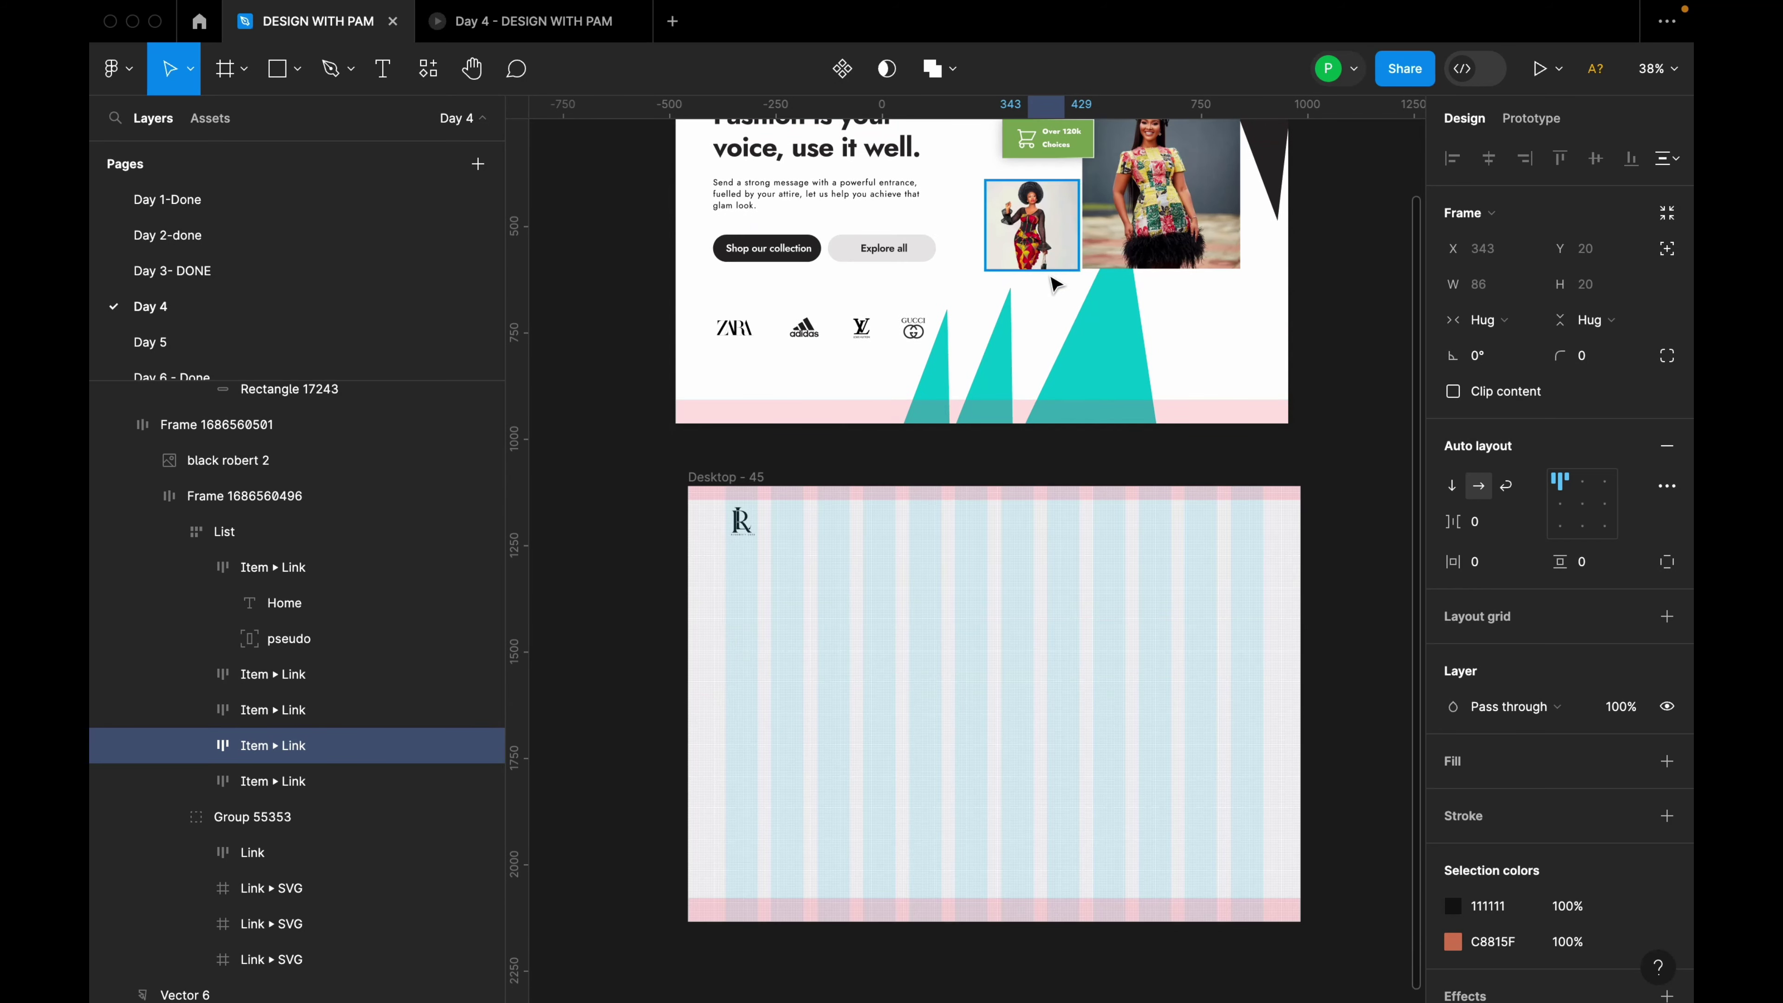
scroll(963, 597, "up", 2)
scroll(849, 867, "up", 2, "ctrl")
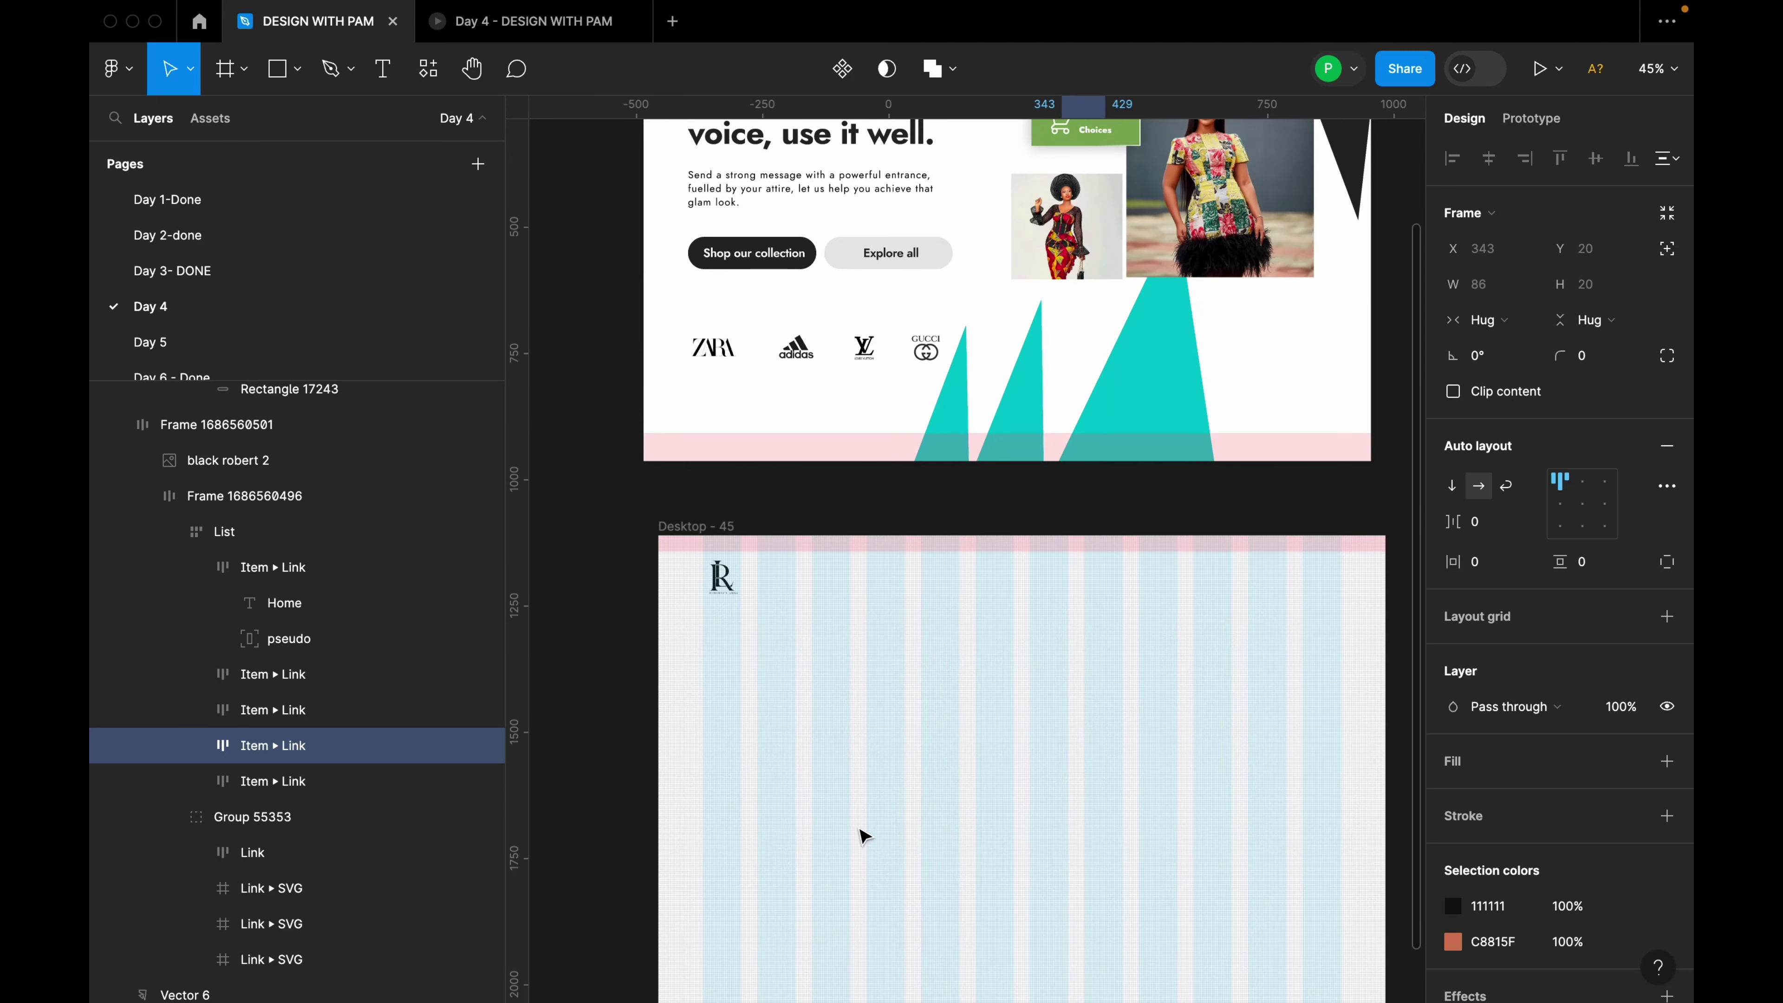
key("t")
left_click(853, 678)
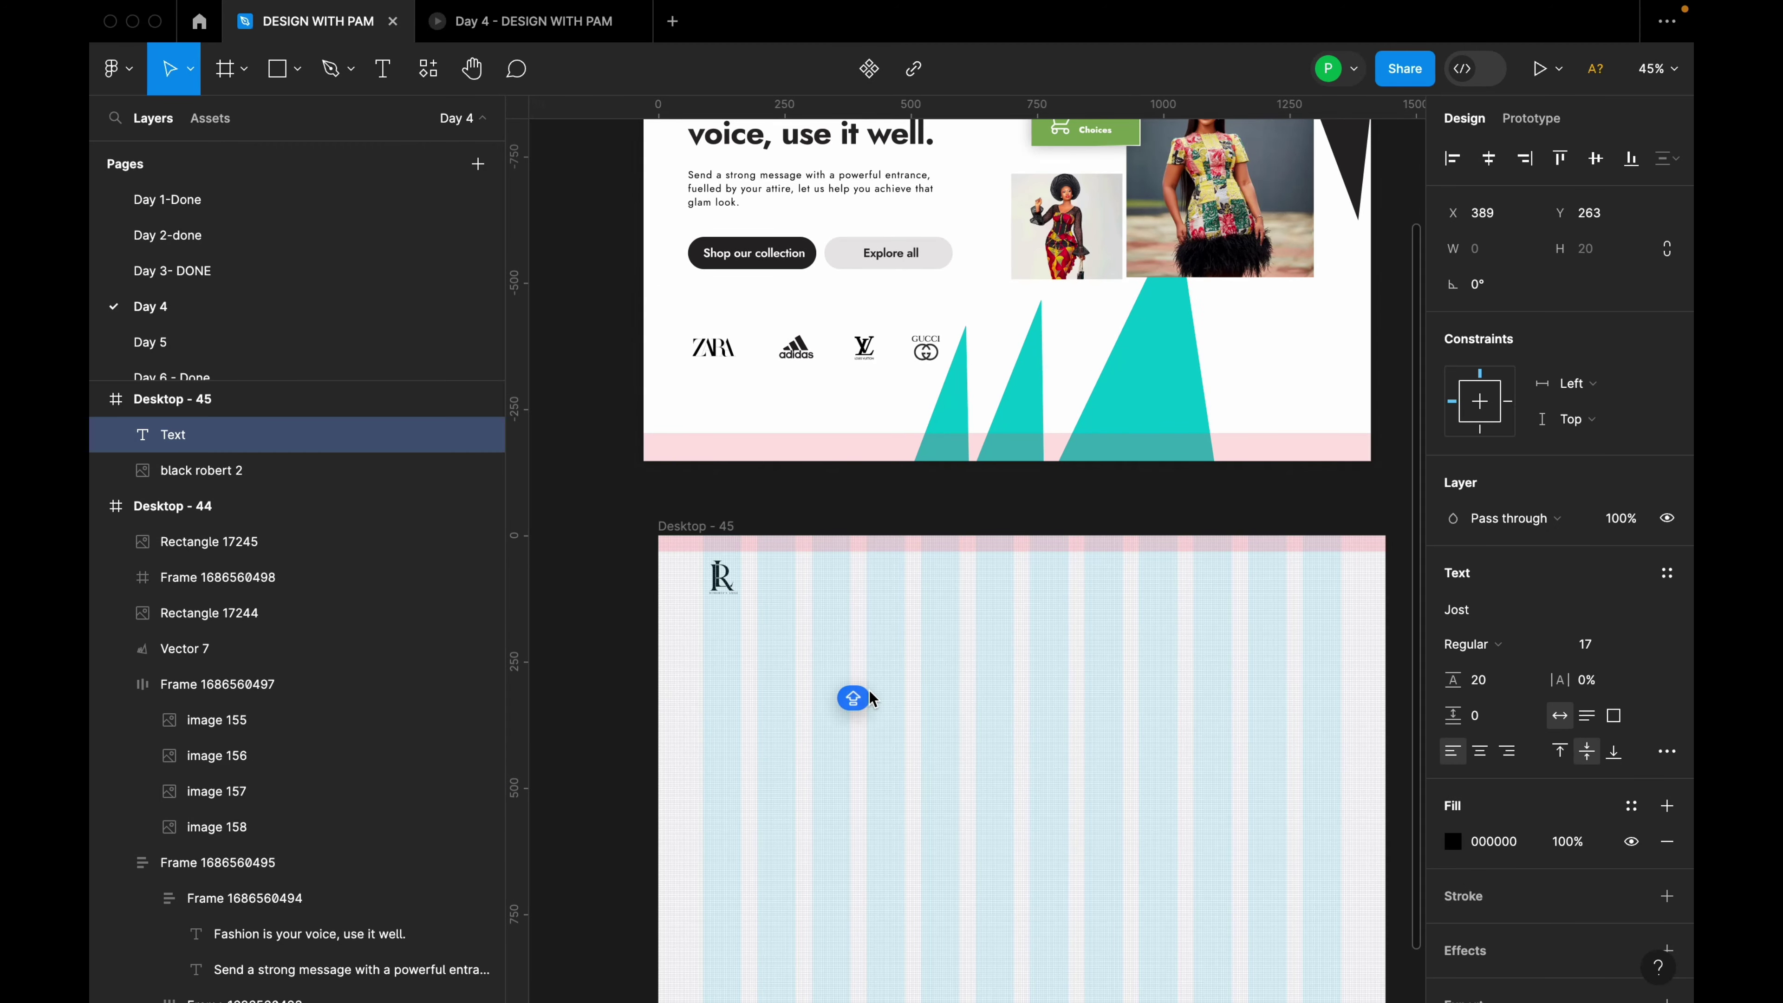
type("Home")
key("Escape")
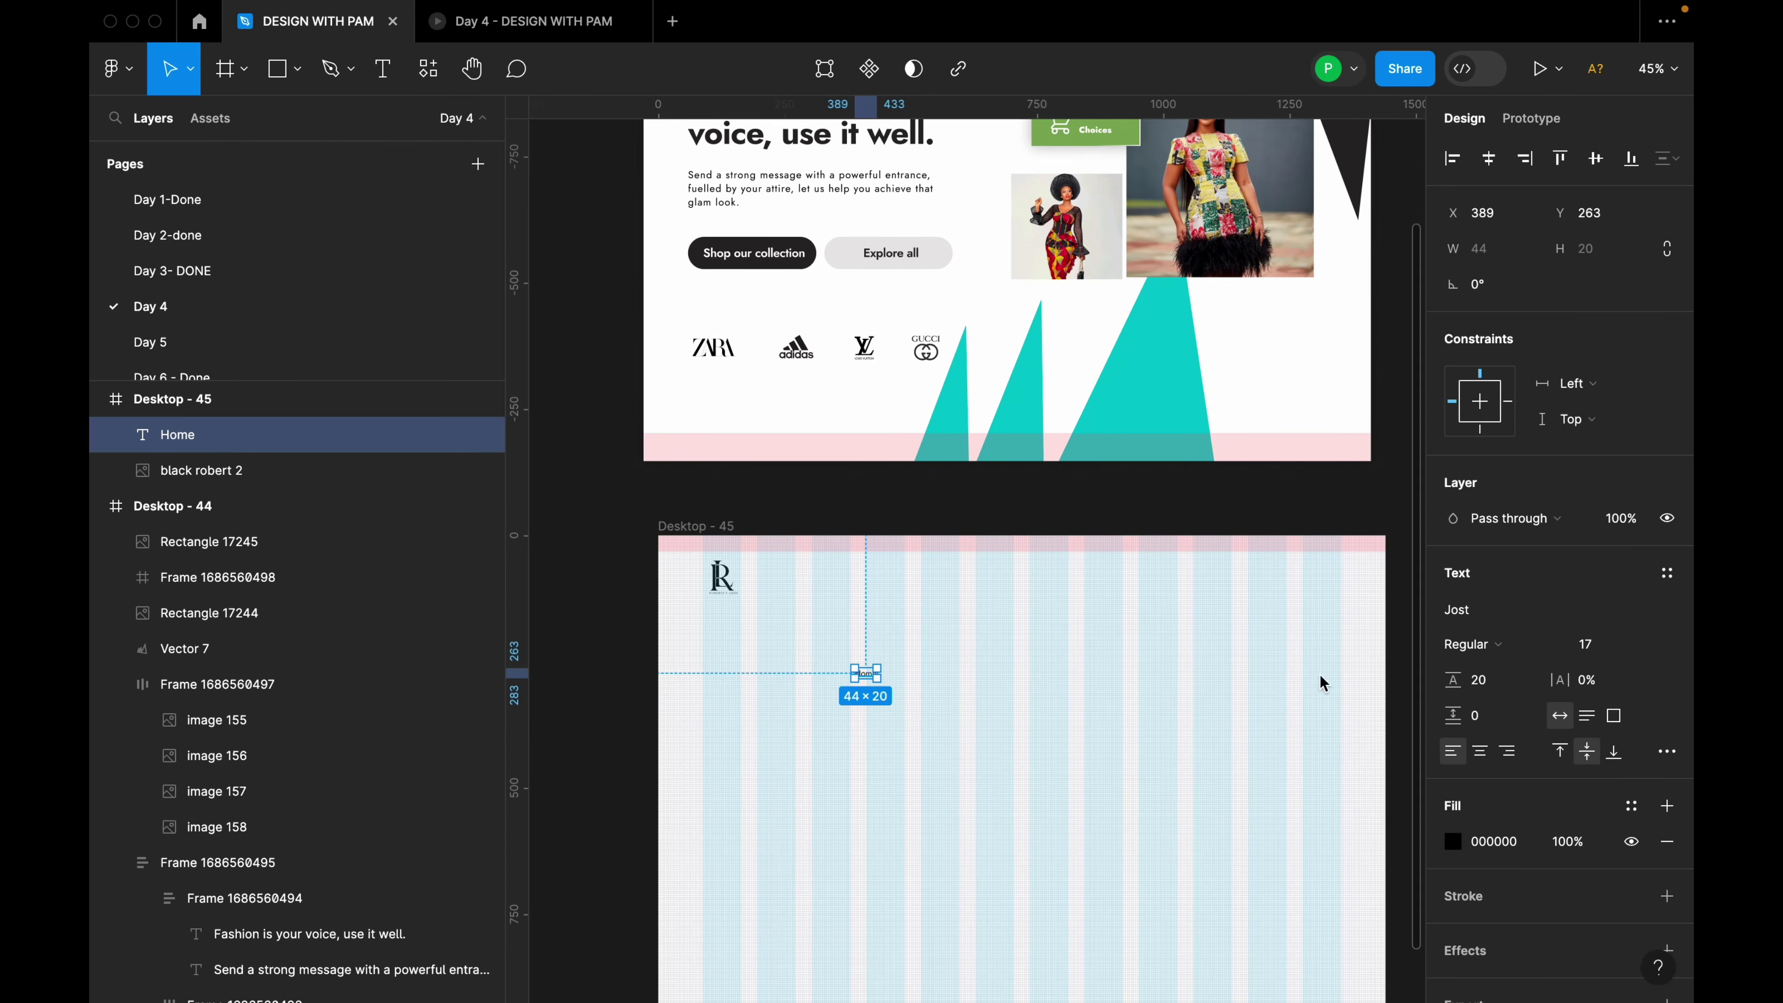
Set the "Home" text size to 18 and move it up into the header row at about X 500, Y 76.
left_click(1645, 646)
left_click(1613, 644)
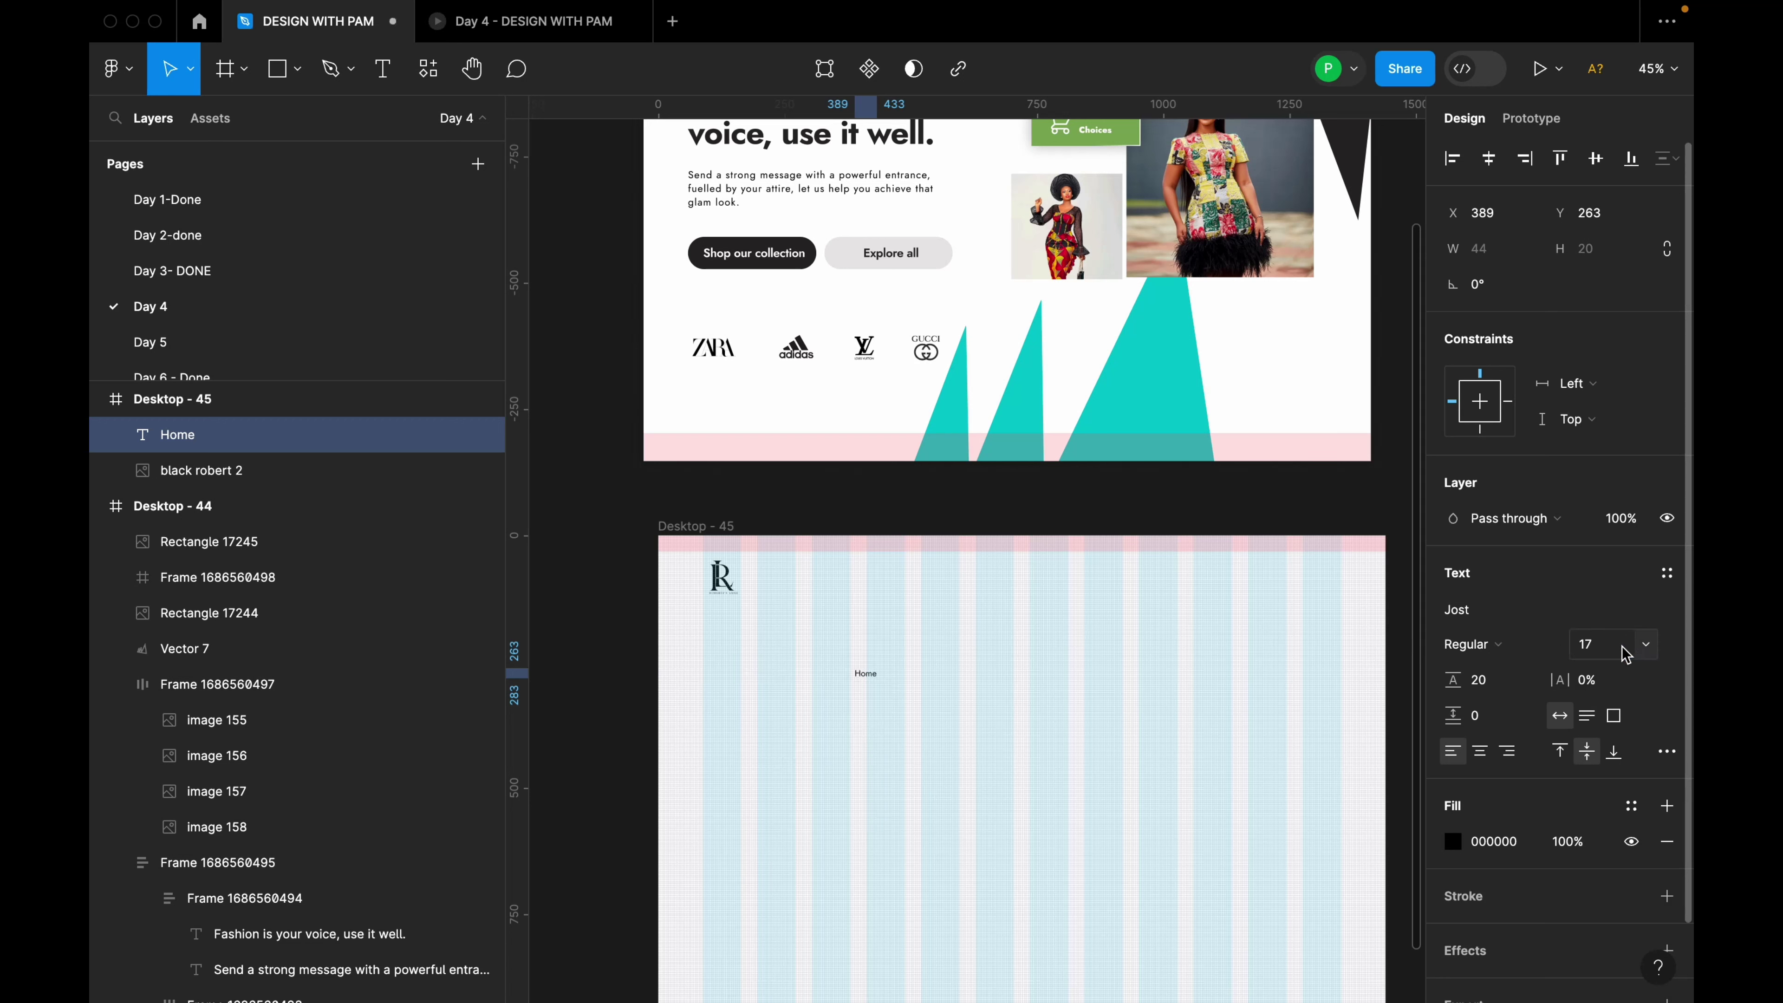
left_click(1611, 652)
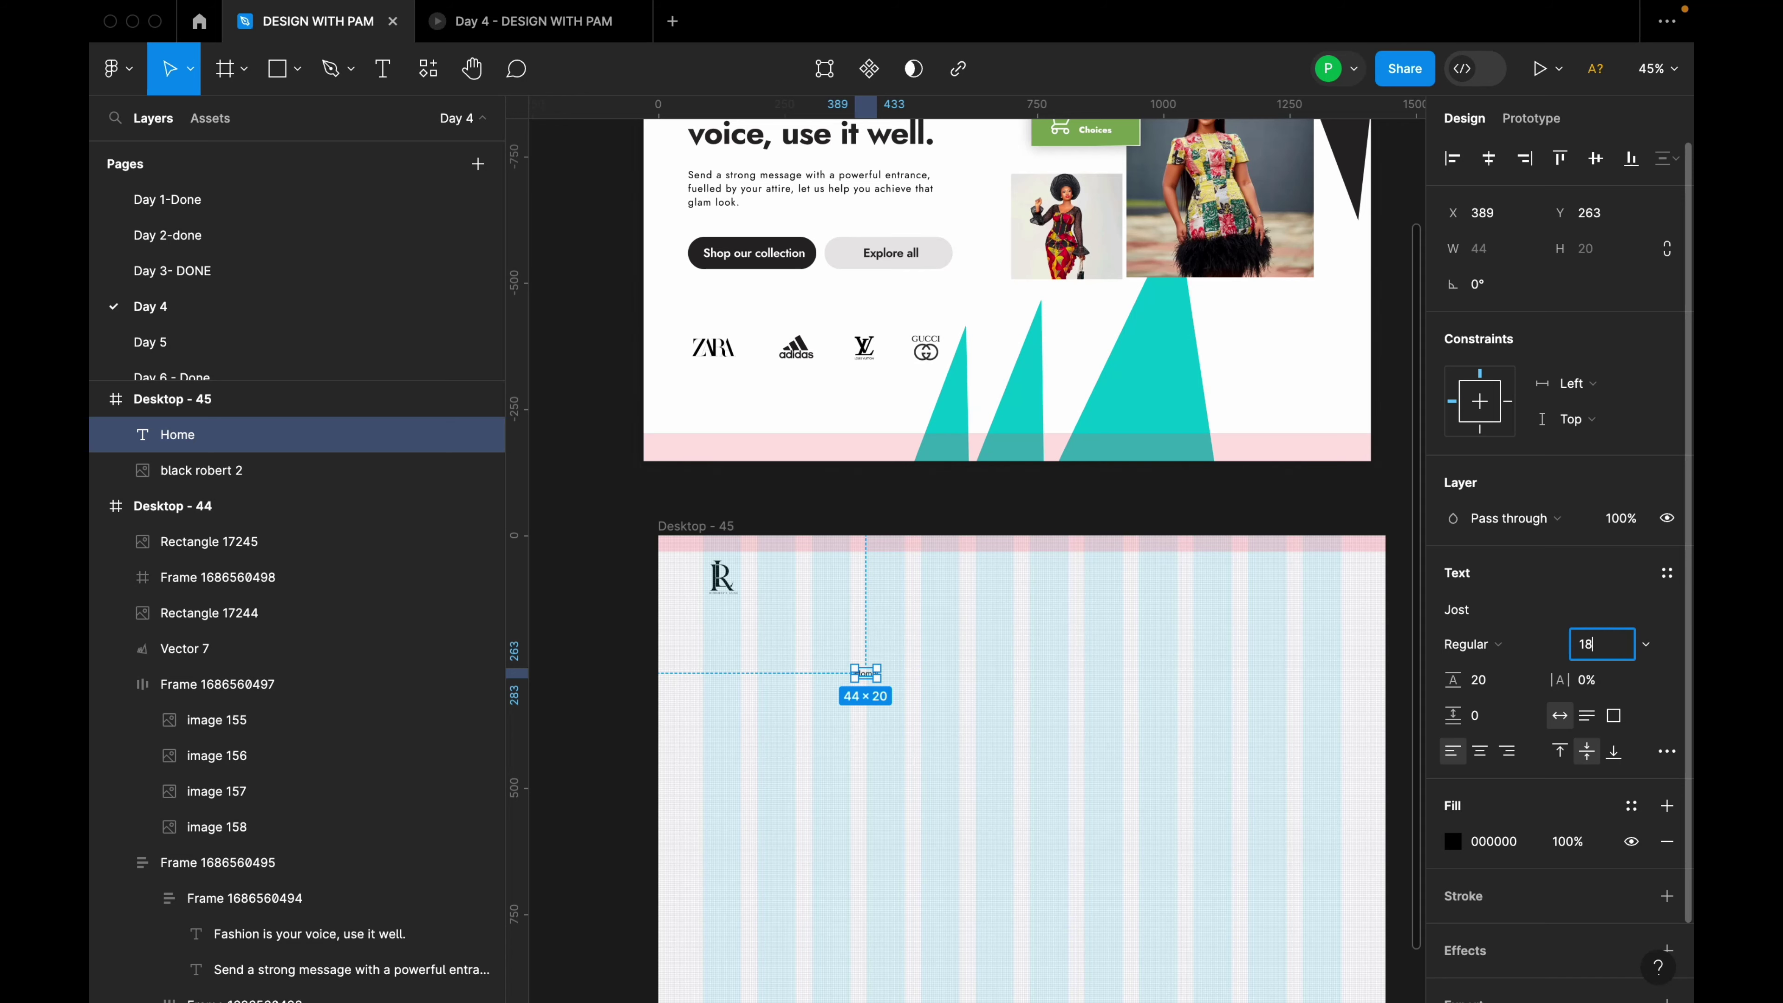
type("18")
key("Return")
scroll(912, 703, "up", 5)
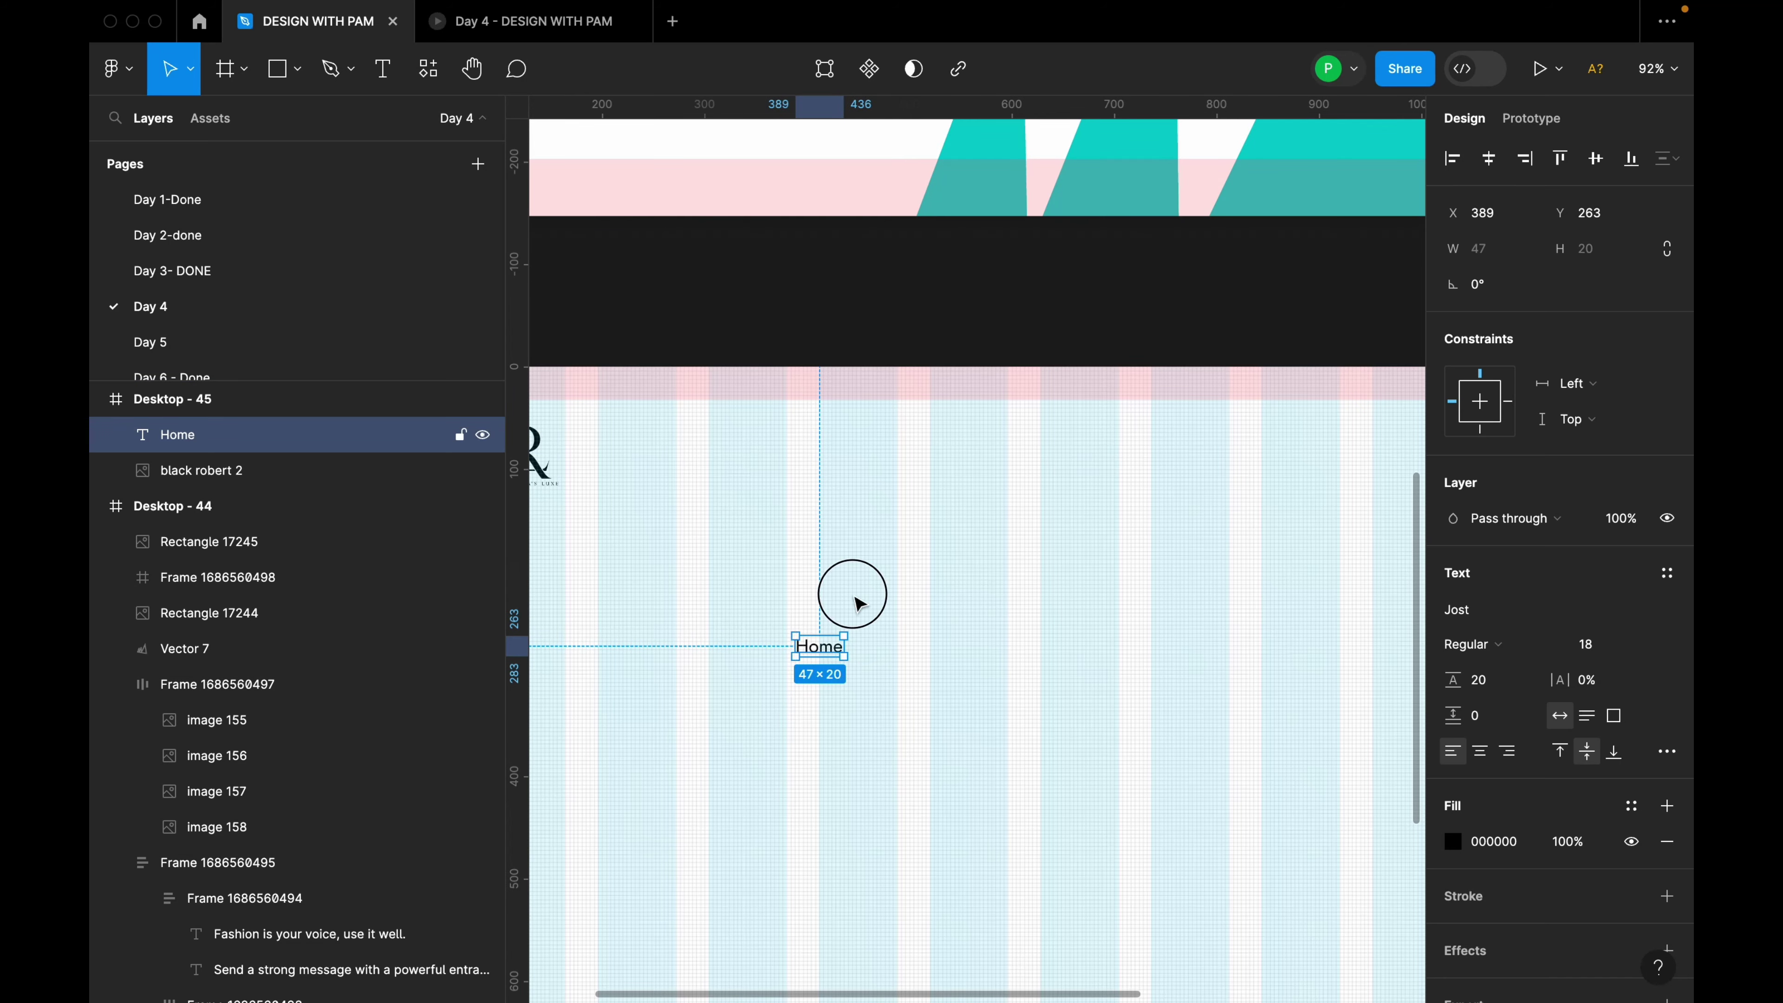
left_click_drag(825, 644, 999, 476)
scroll(842, 518, "down", 5)
scroll(876, 497, "up", 5)
Place a copy of the "Home" link at X 590, Y 76 and make it read "Home essentials", correcting its spelling.
double_click(998, 461)
key("Escape")
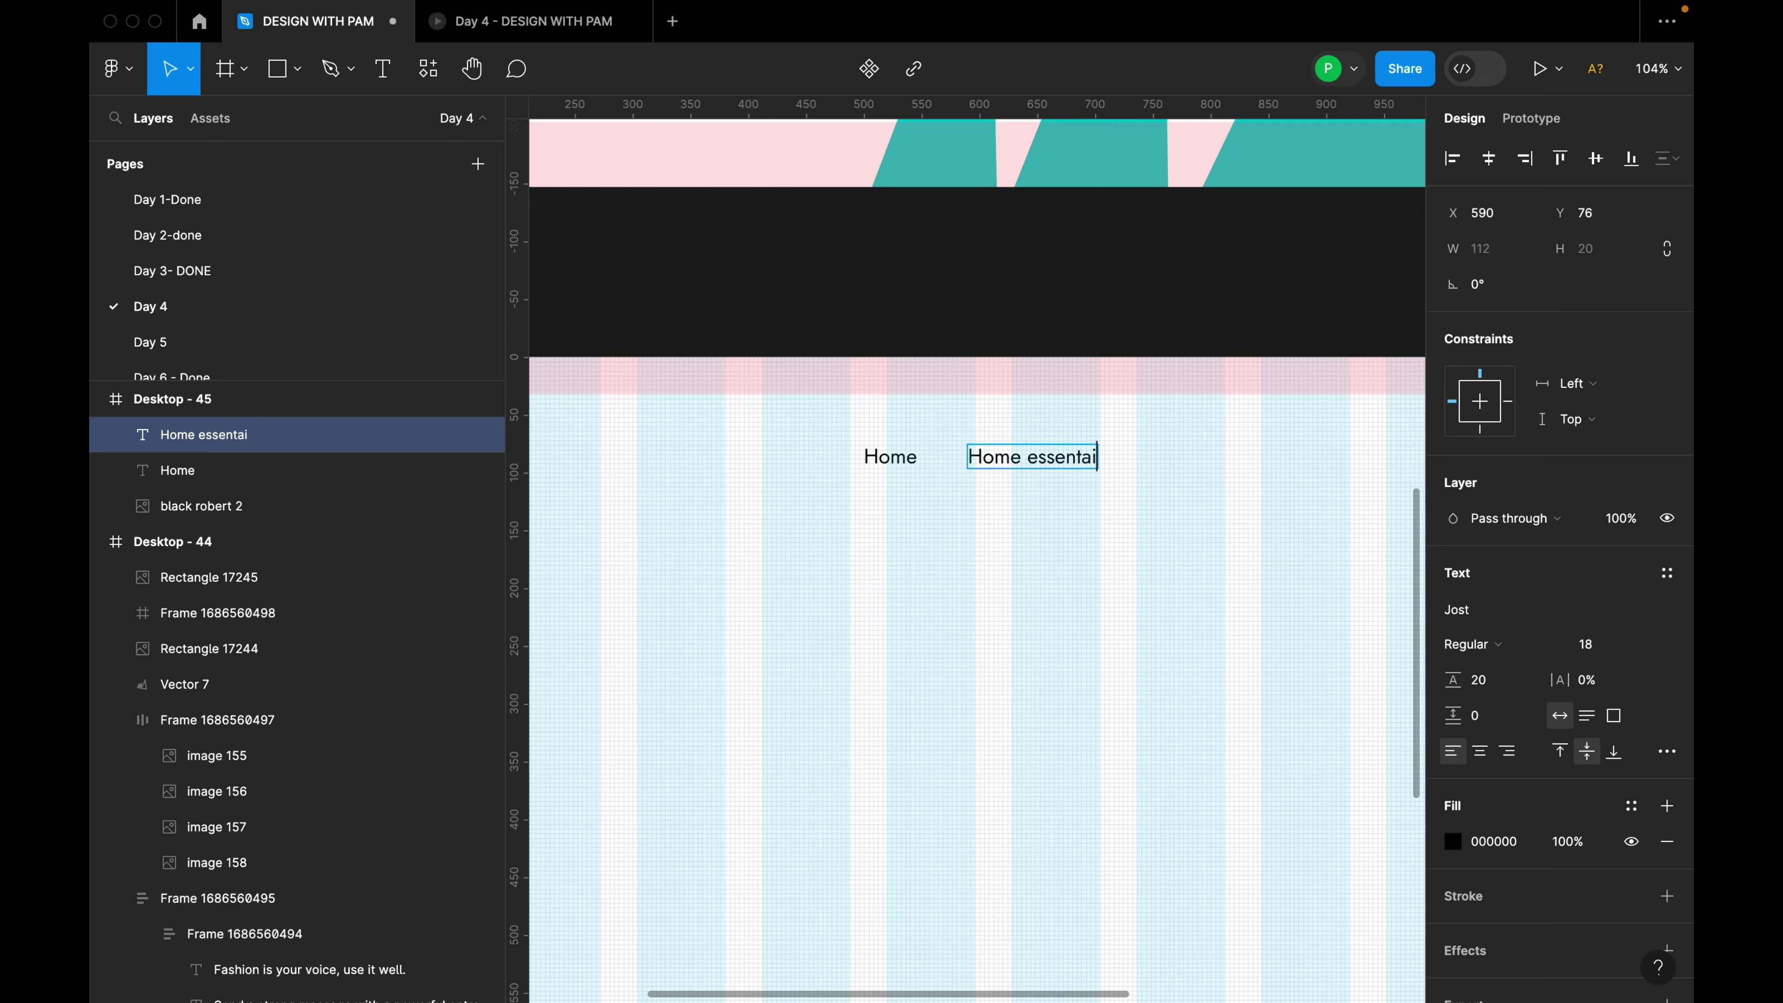
key("Escape")
scroll(1090, 467, "up", 5)
key("Escape")
double_click(1095, 457)
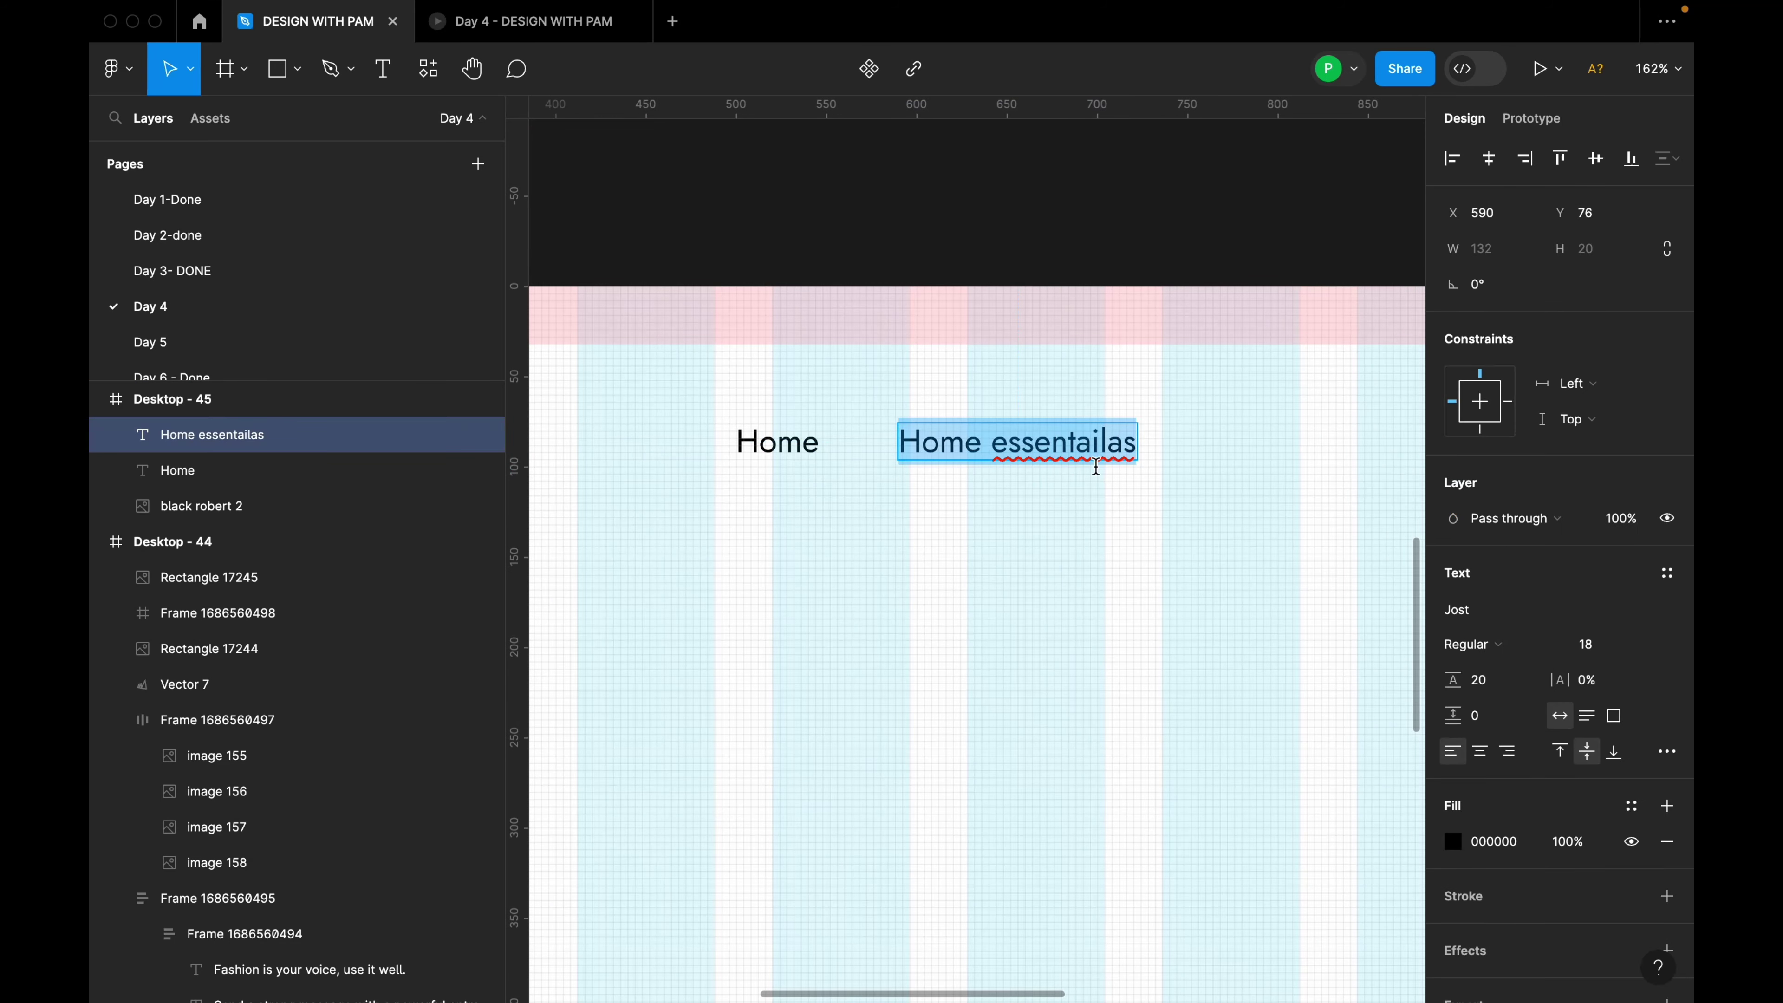
key("Escape")
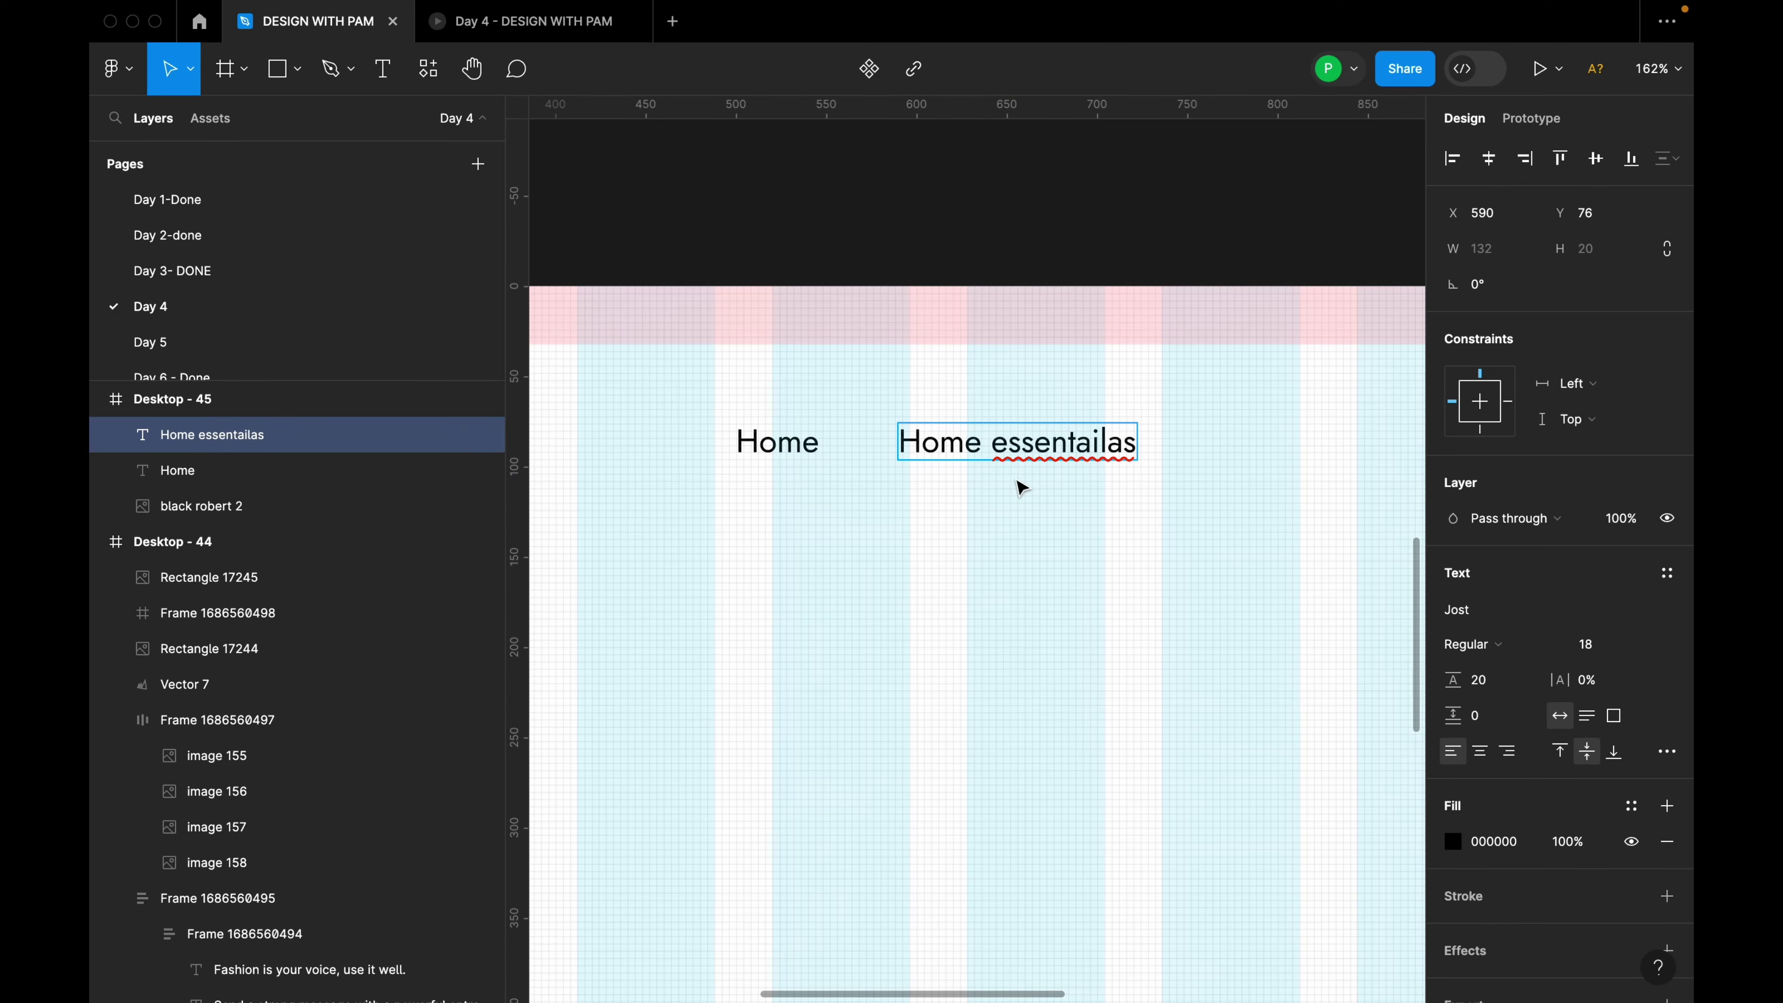
right_click(1088, 447)
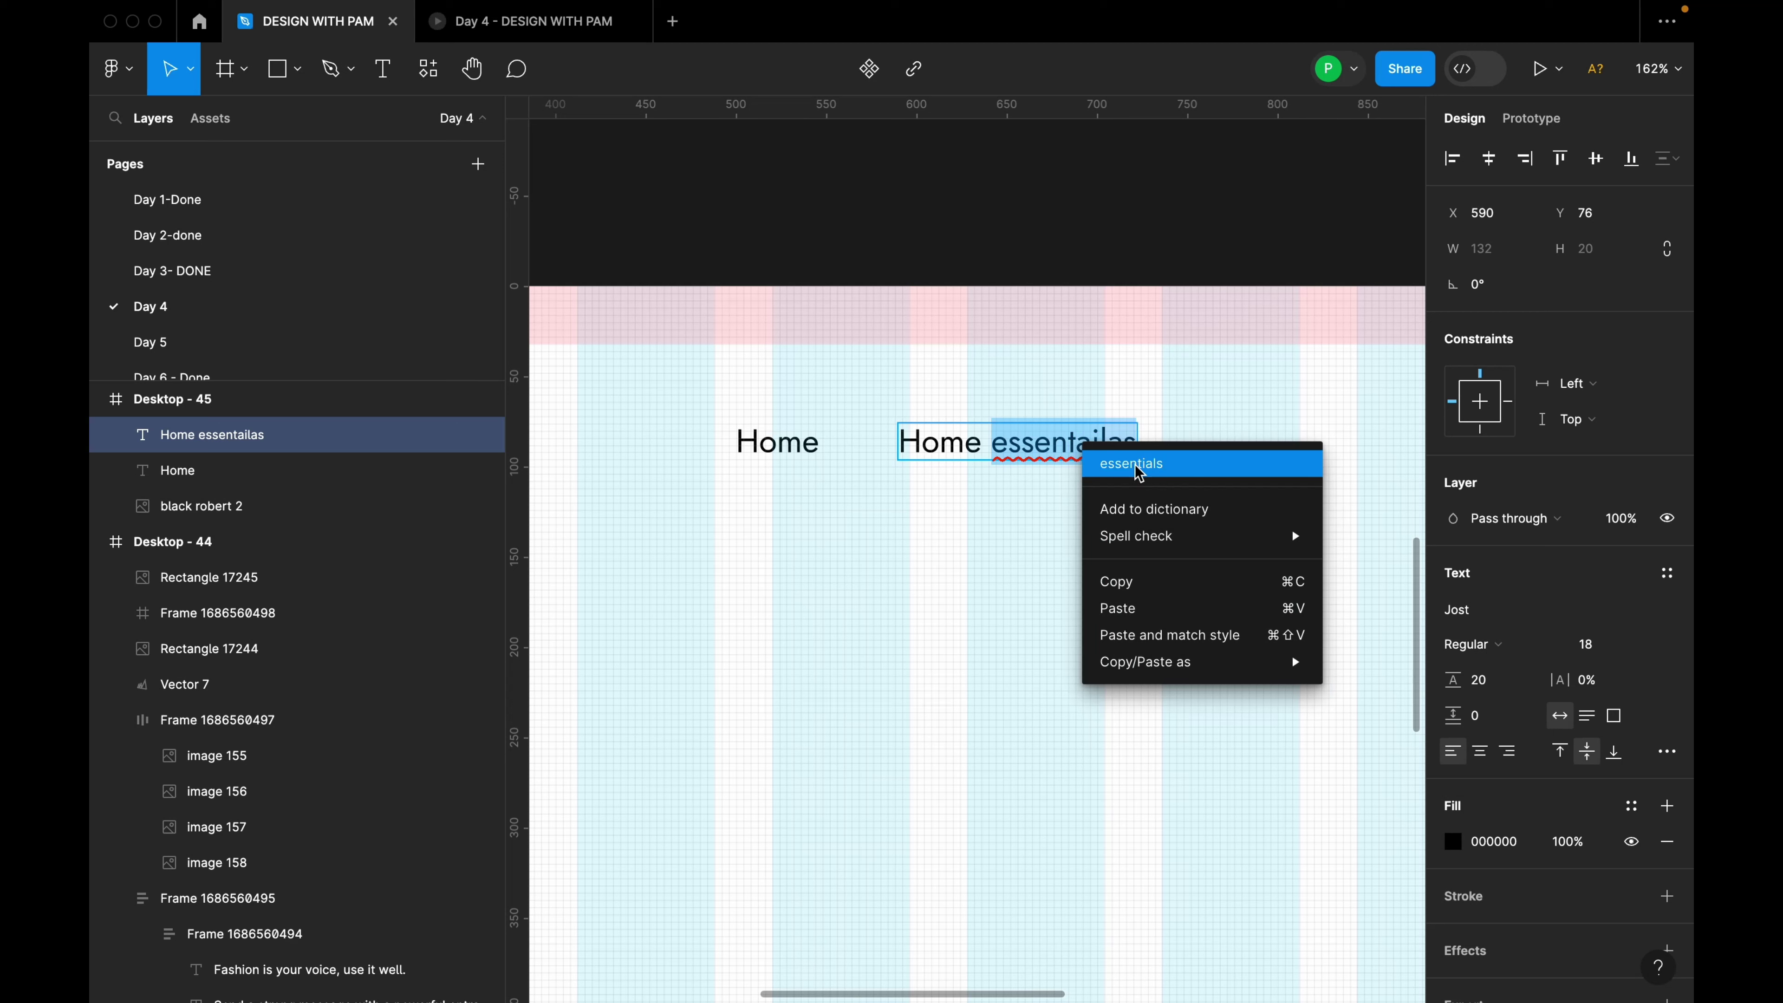
left_click(1137, 464)
Duplicate the "Home essentials" text to X 536, Y 128 and change the copy to "Collections".
left_click_drag(1065, 457, 965, 542)
double_click(966, 542)
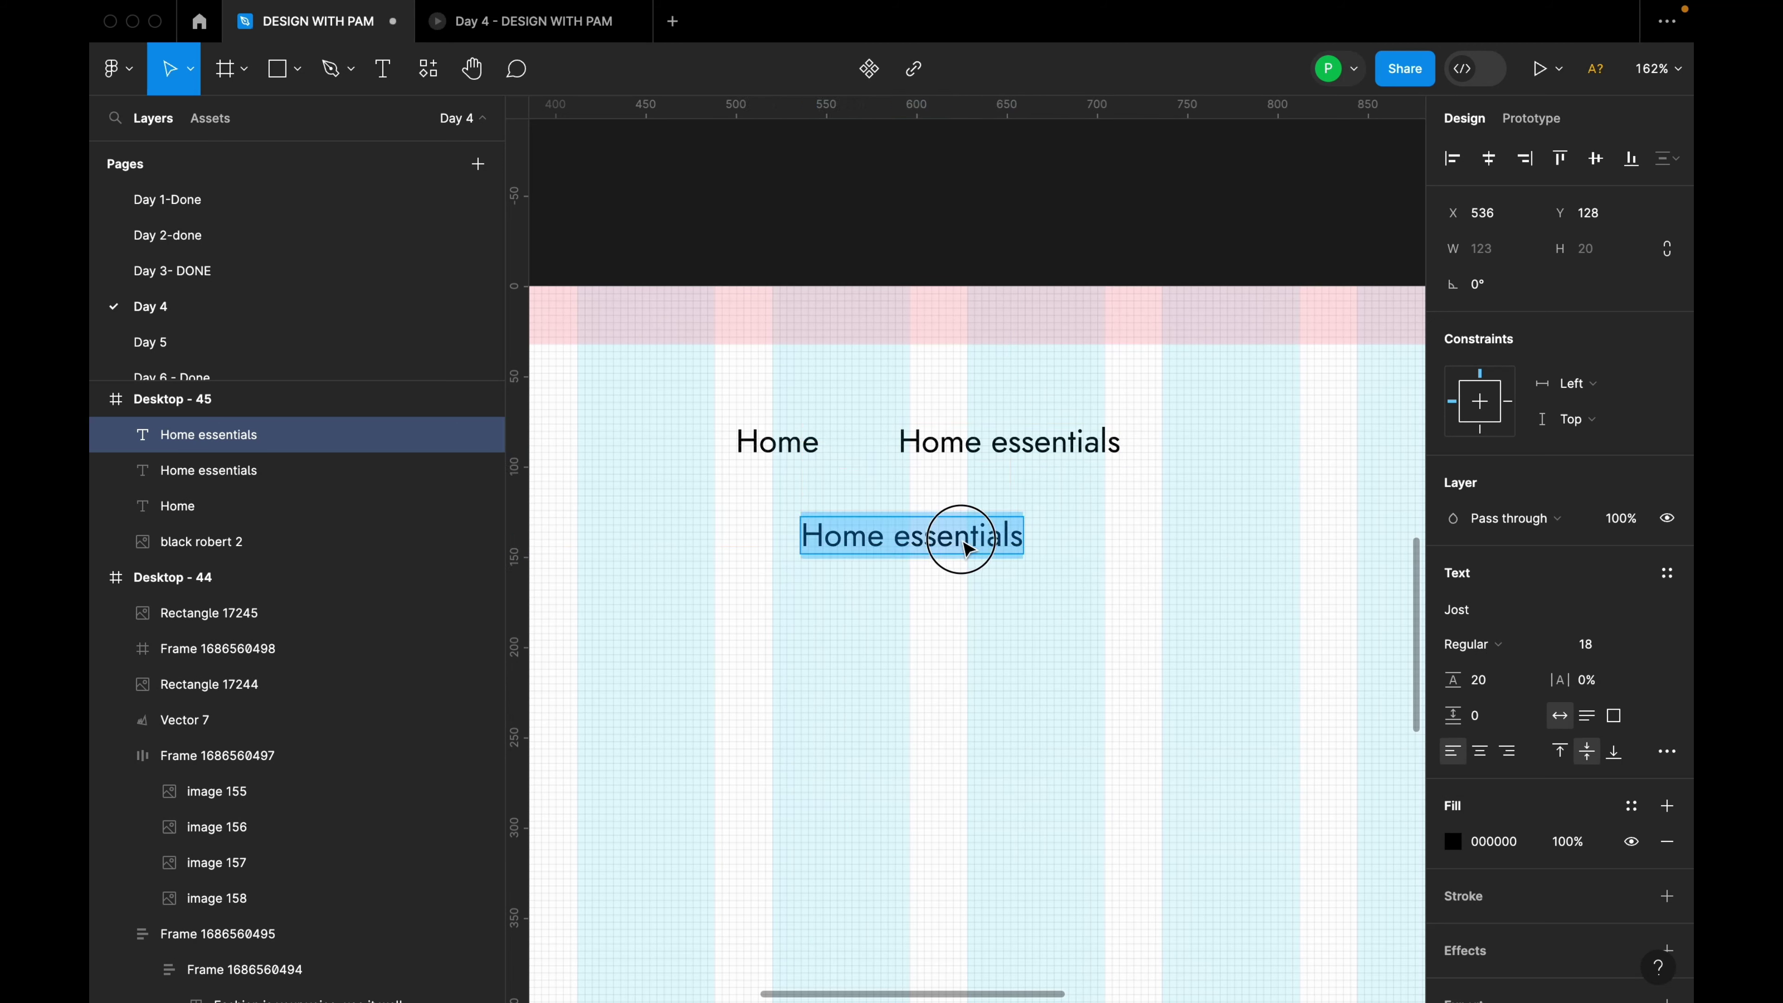
type("Col")
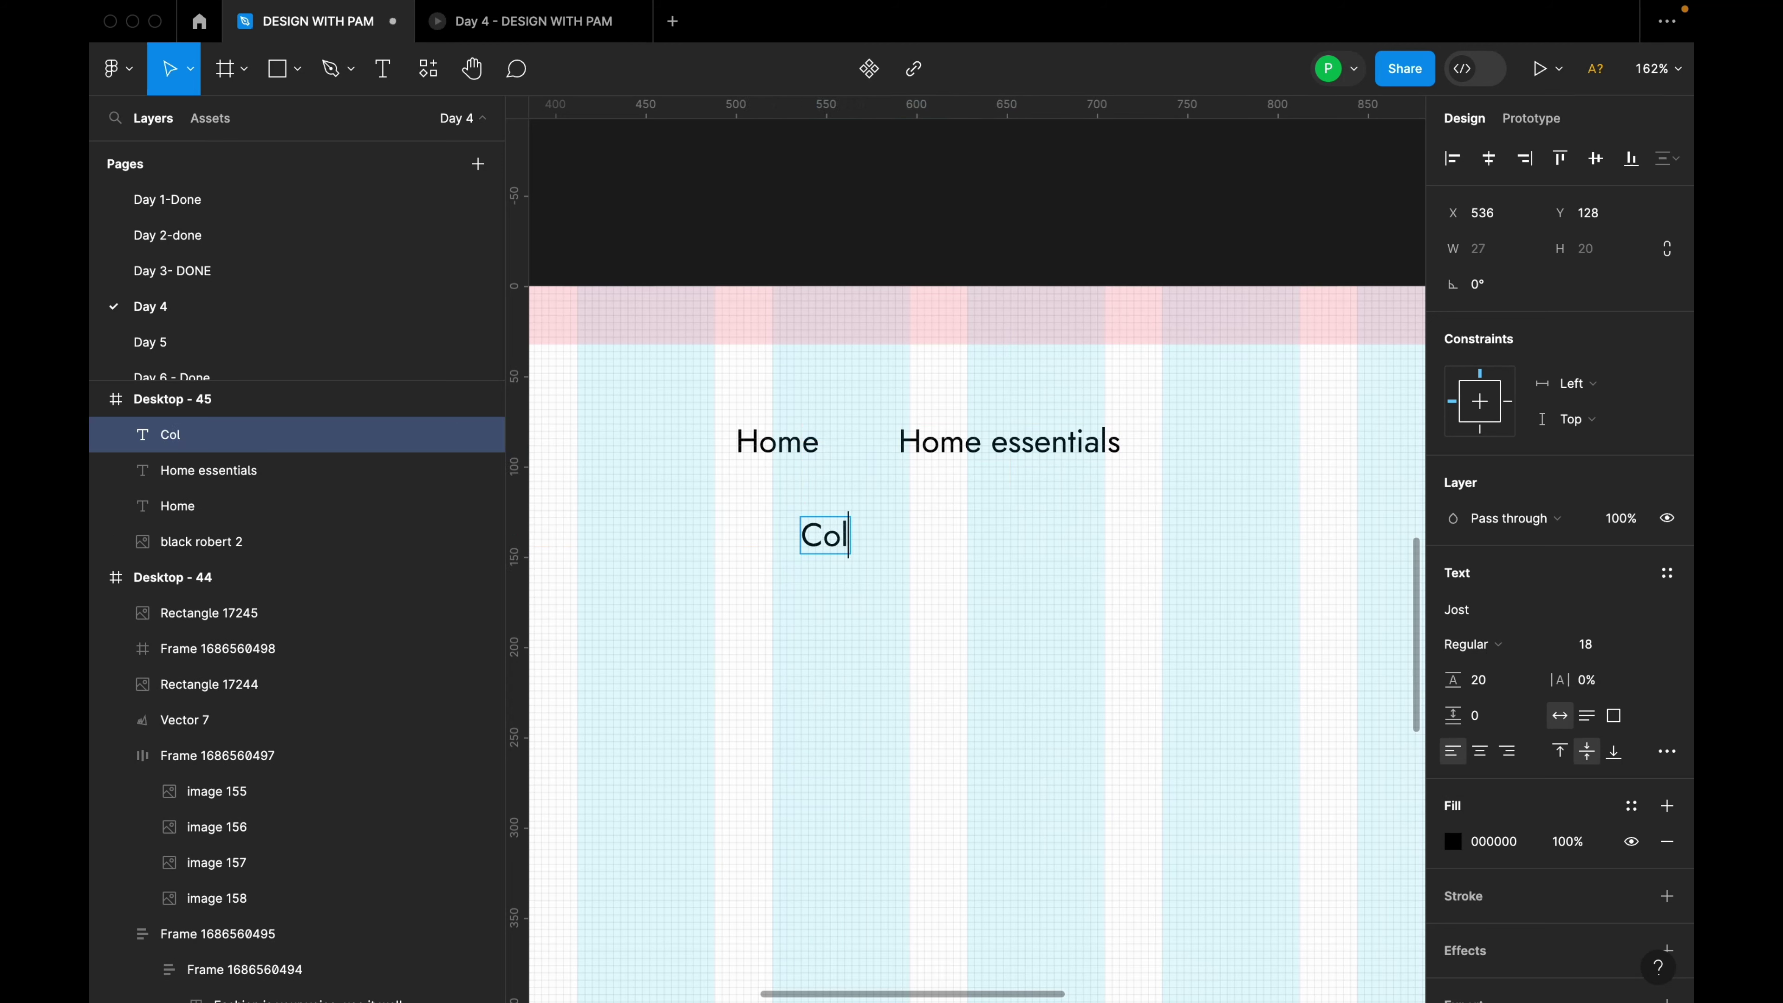
type("lections")
key("Escape")
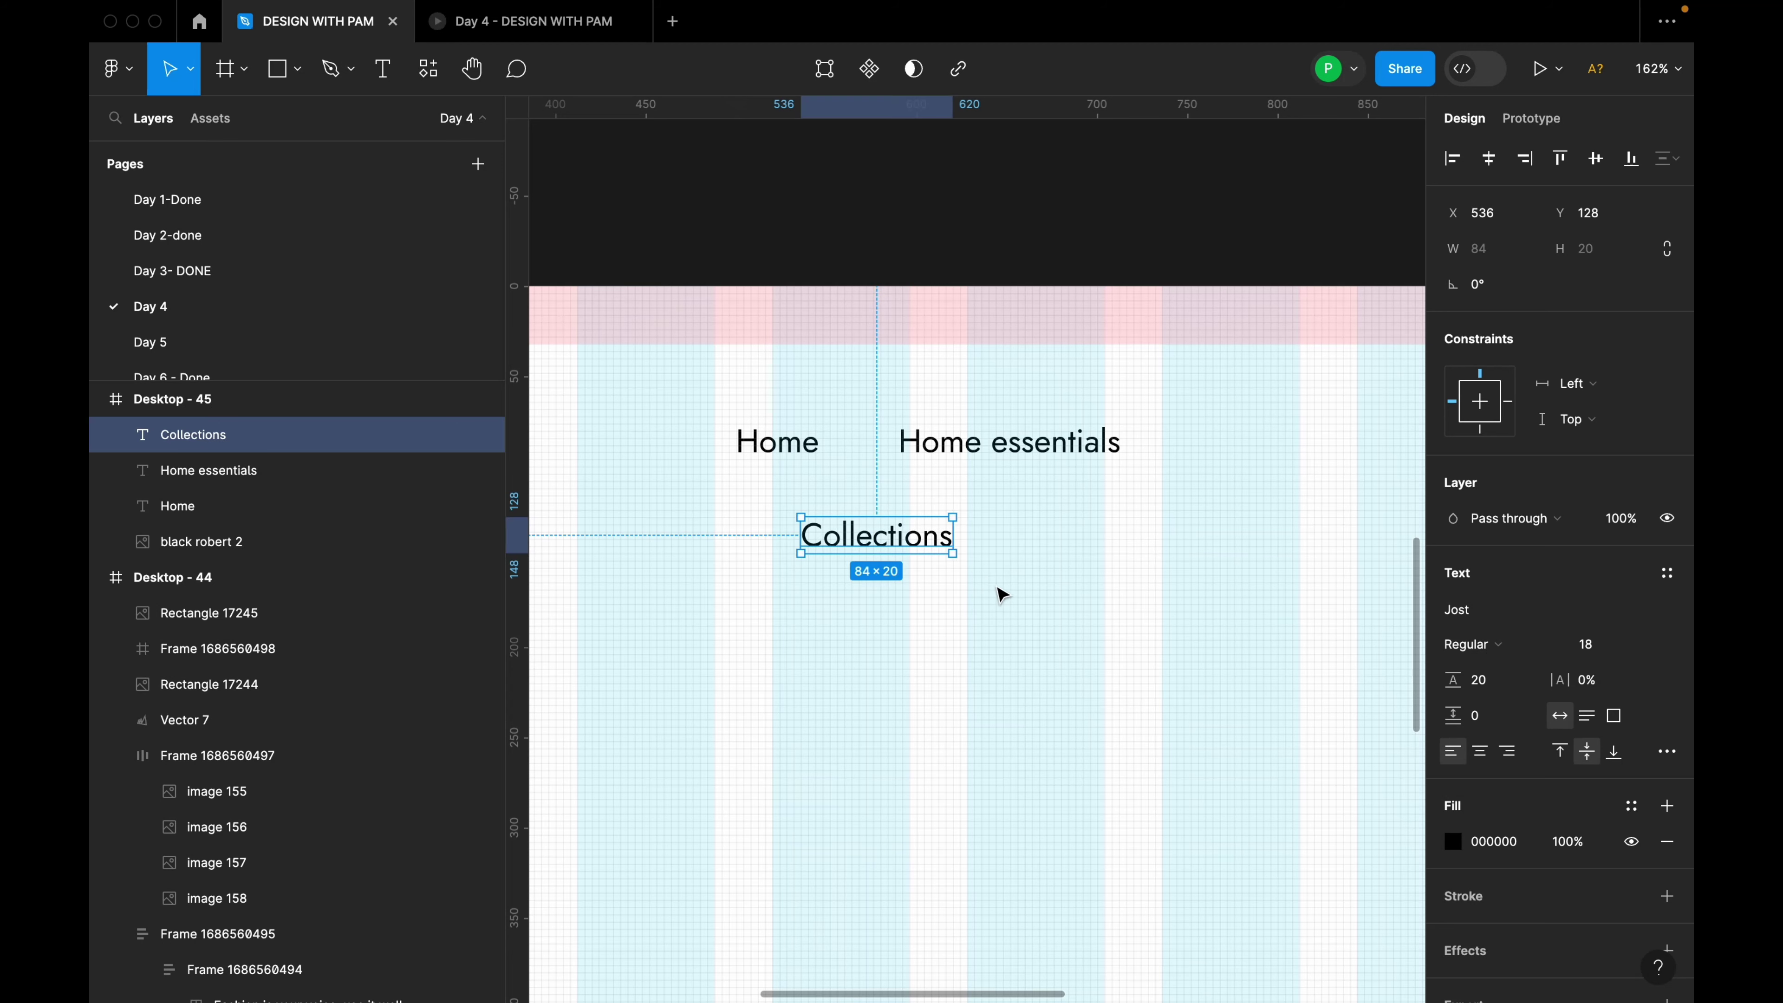
Duplicate the "Collections" text to X 632, Y 134 and change the copy to "Accessories".
left_click_drag(923, 534, 1095, 548)
double_click(1095, 548)
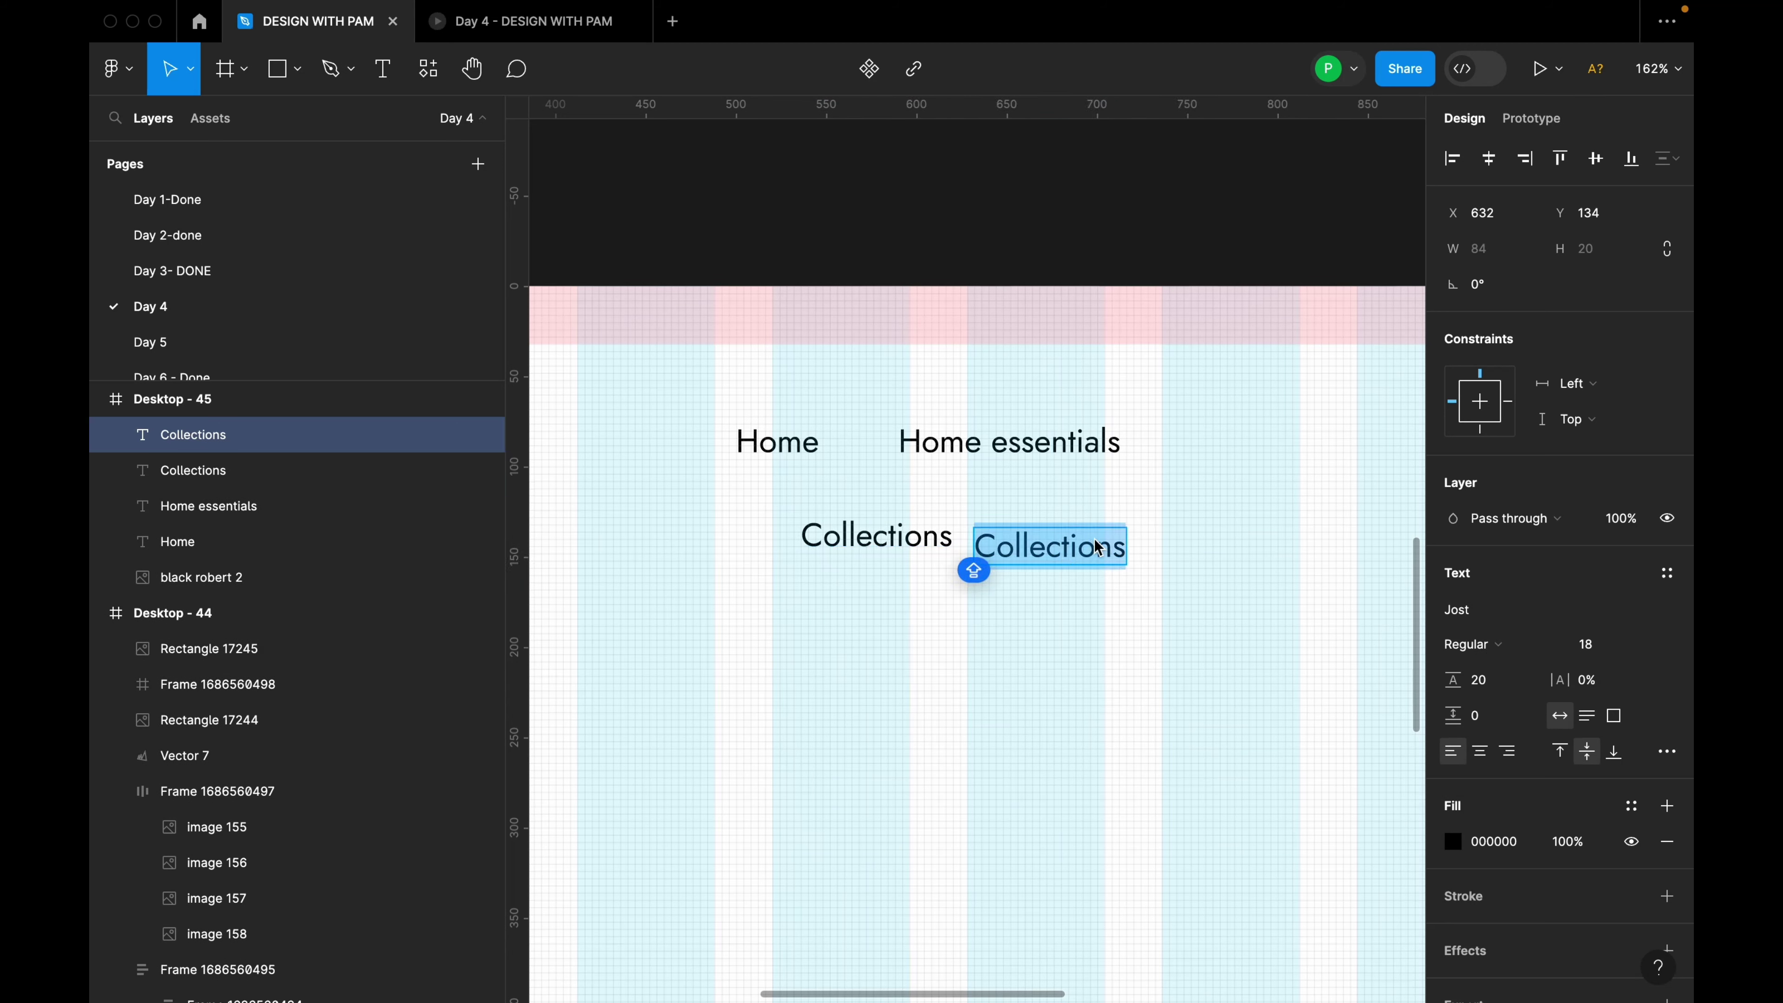
type("Accessories")
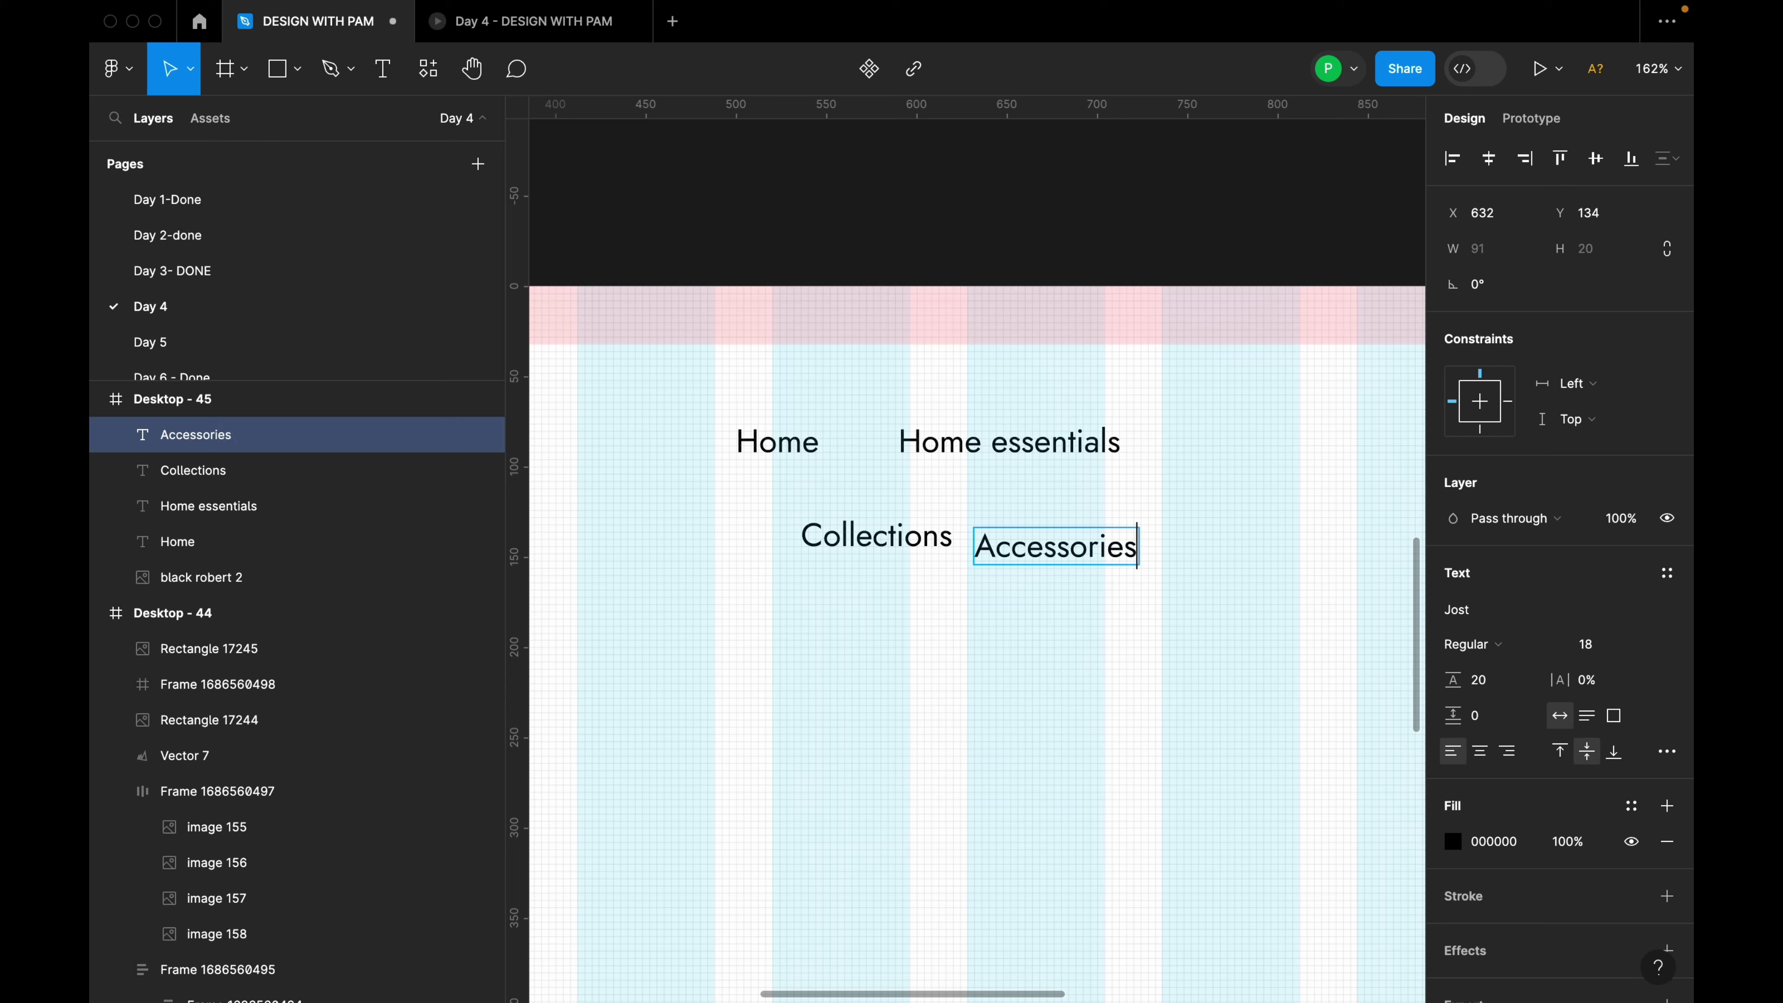
key("Escape")
left_click(1123, 593)
Duplicate the "Accessories" text to X 720, Y 130 and change the copy to "Sale".
left_click(1115, 555)
left_click_drag(1115, 554, 1246, 534)
double_click(1246, 537)
type("Sale")
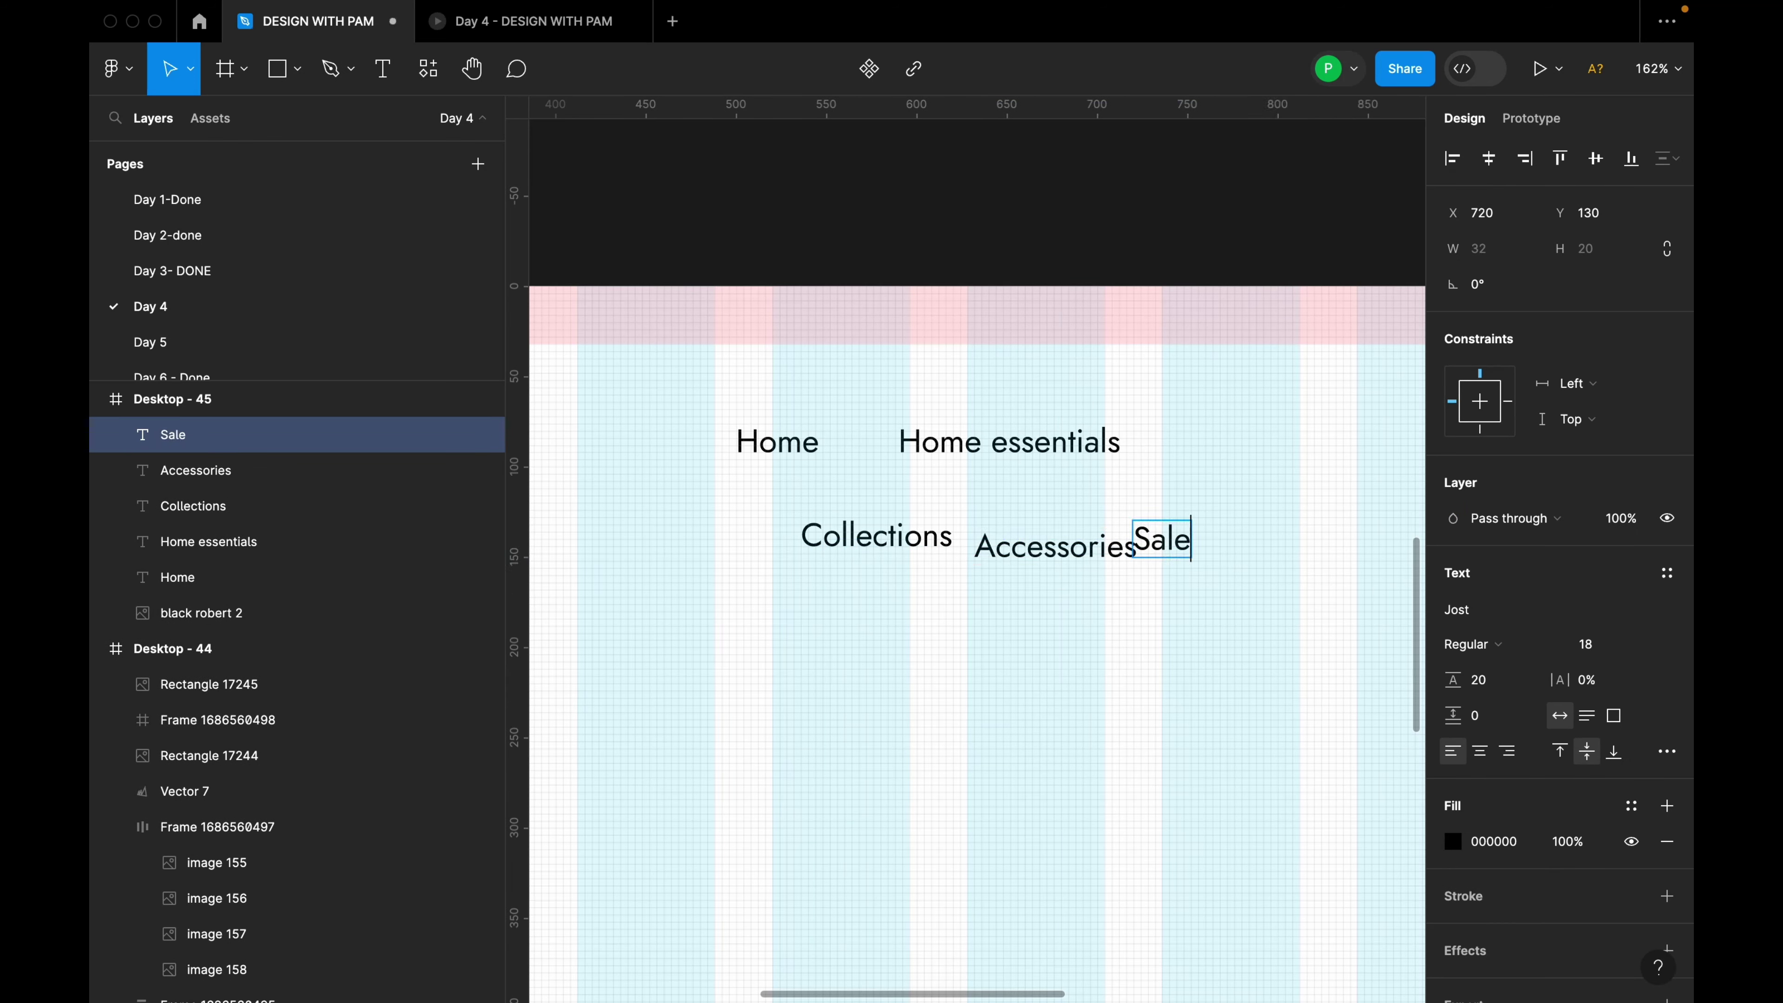
key("Escape")
Arrange the links in one rough row ordered Home, Home essentials, Accessories, Sale, with Collections last at X 964, Y 50.
scroll(857, 525, "down", 5)
left_click(809, 498)
left_click_drag(809, 499, 846, 480)
left_click_drag(912, 499, 943, 478)
left_click_drag(961, 552, 1158, 472)
left_click(878, 555)
left_click_drag(877, 555, 1243, 484)
scroll(1174, 518, "up", 5)
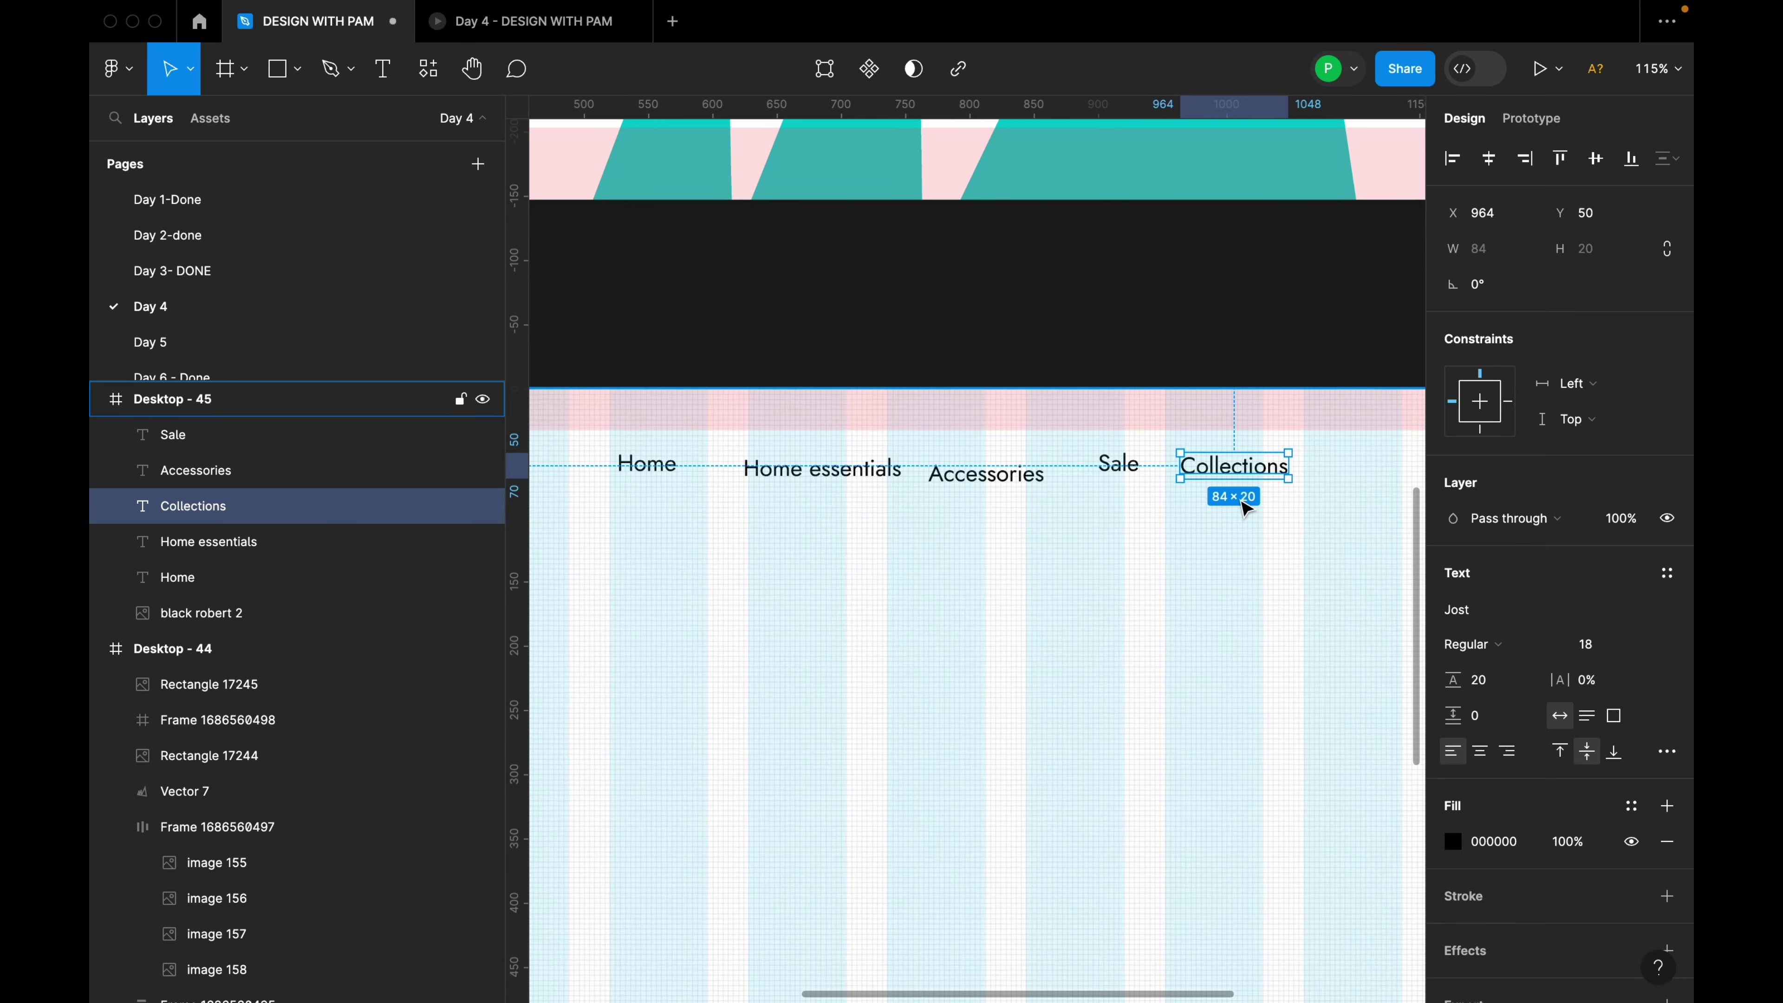
Combine the Collections, Sale, Accessories, Home essentials and Home links into one horizontal auto layout frame.
left_click(1282, 497)
left_click(1283, 456)
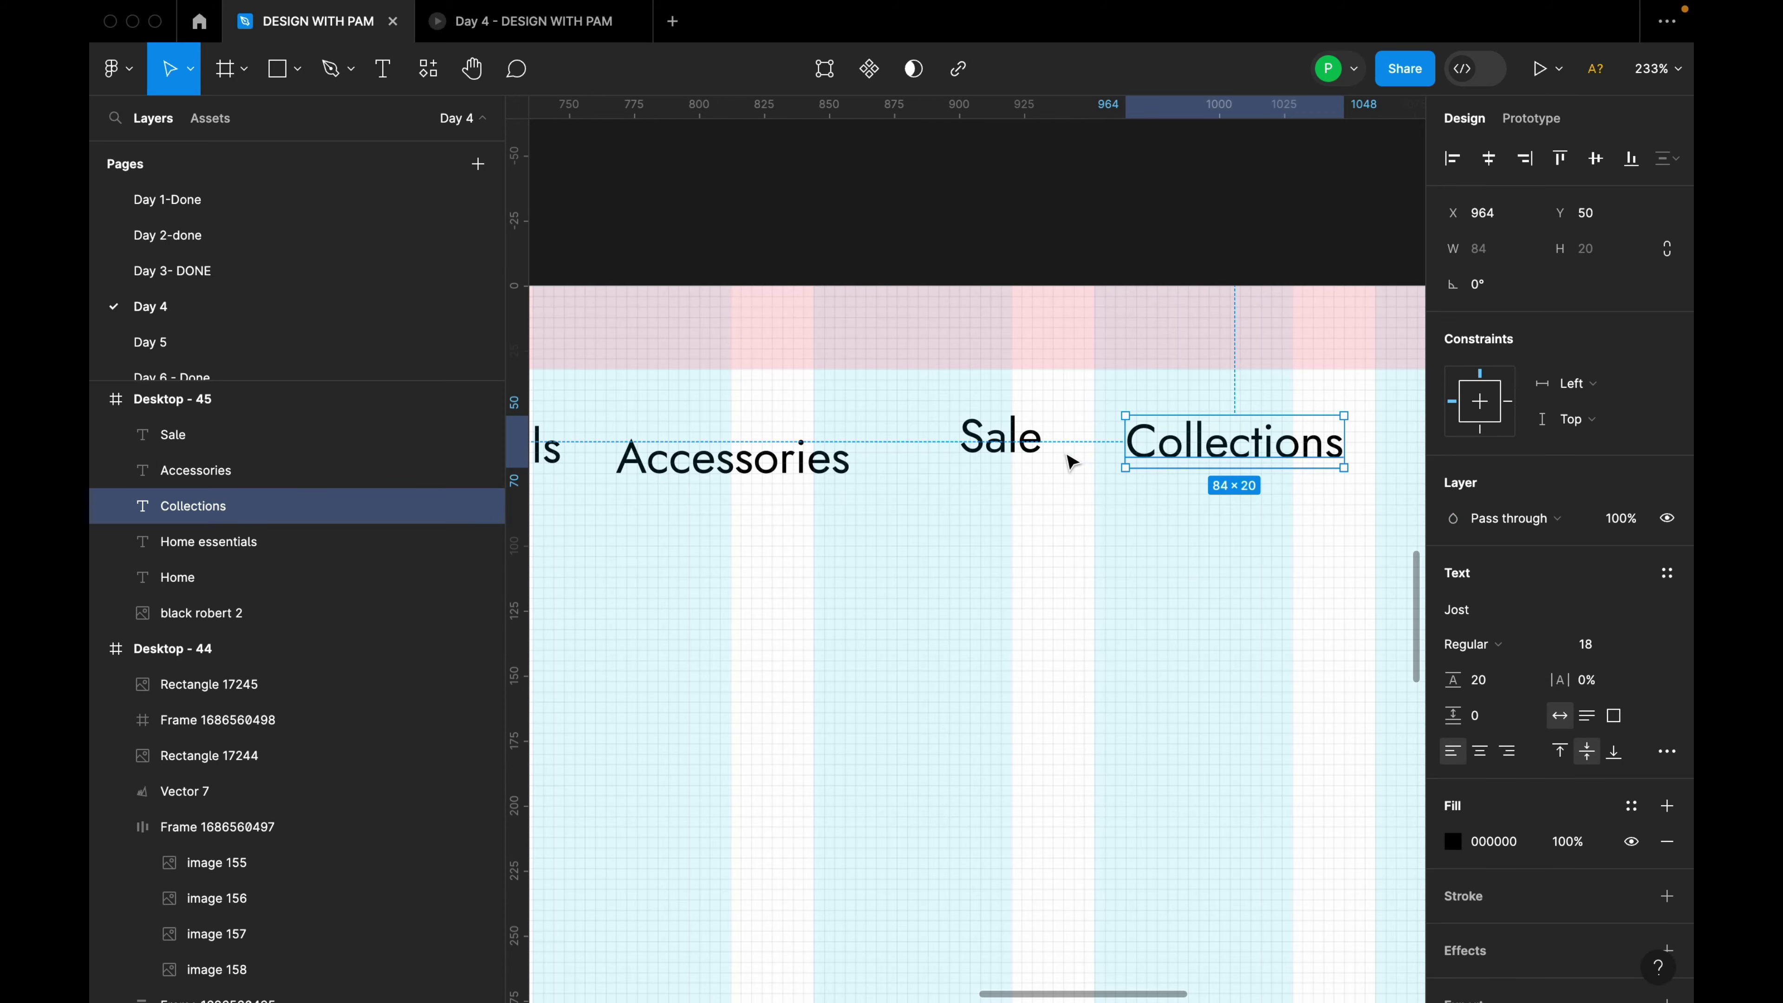
left_click(1027, 438, "shift")
left_click(720, 470, "shift")
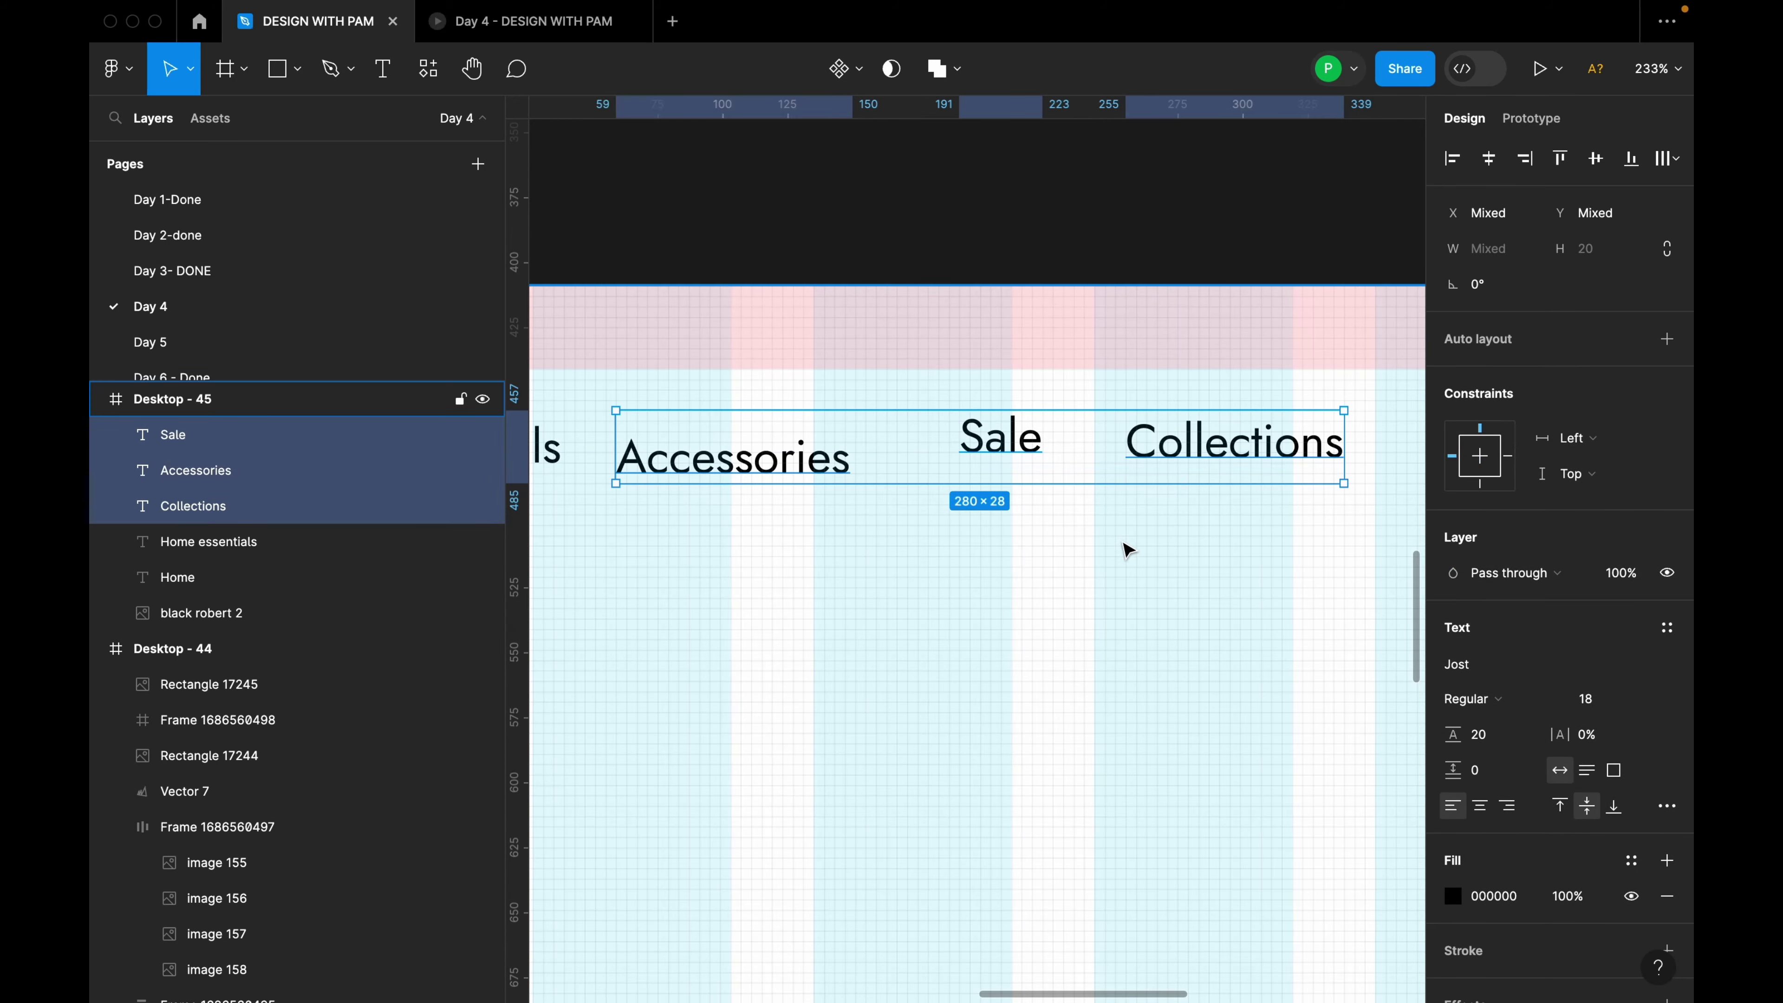
scroll(1126, 550, "down", 5)
left_click(820, 520, "shift")
left_click(601, 490, "shift")
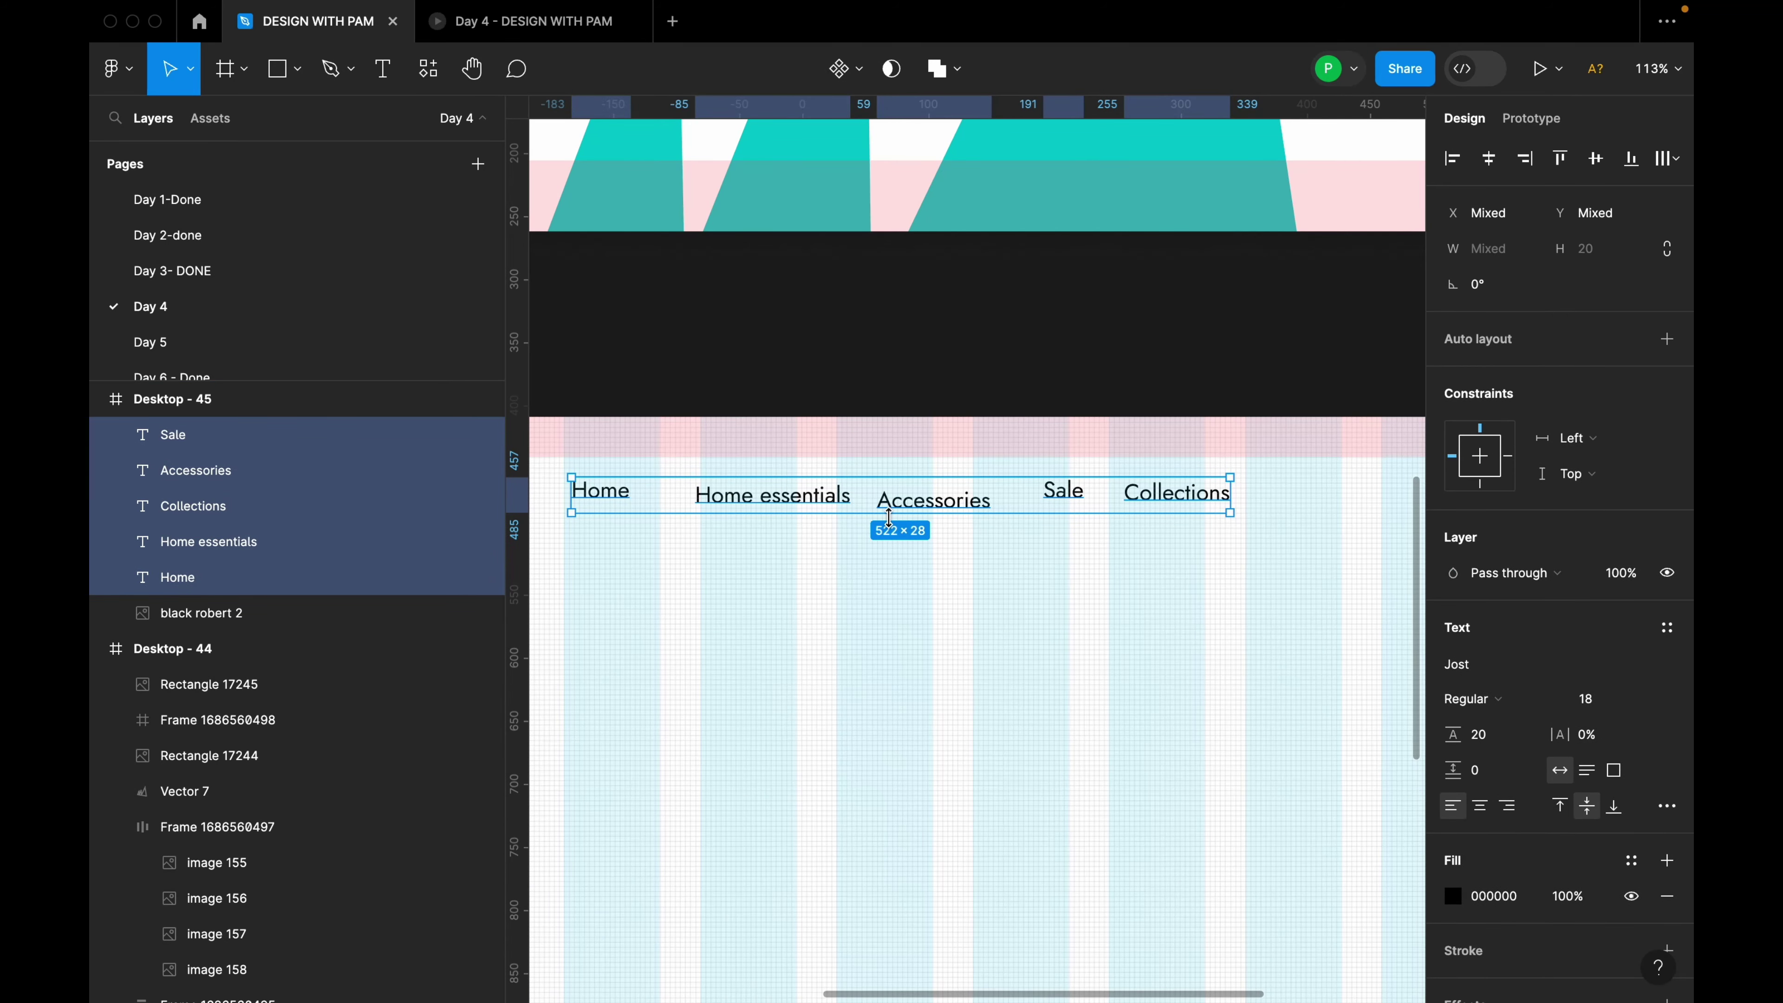
key("shift+a")
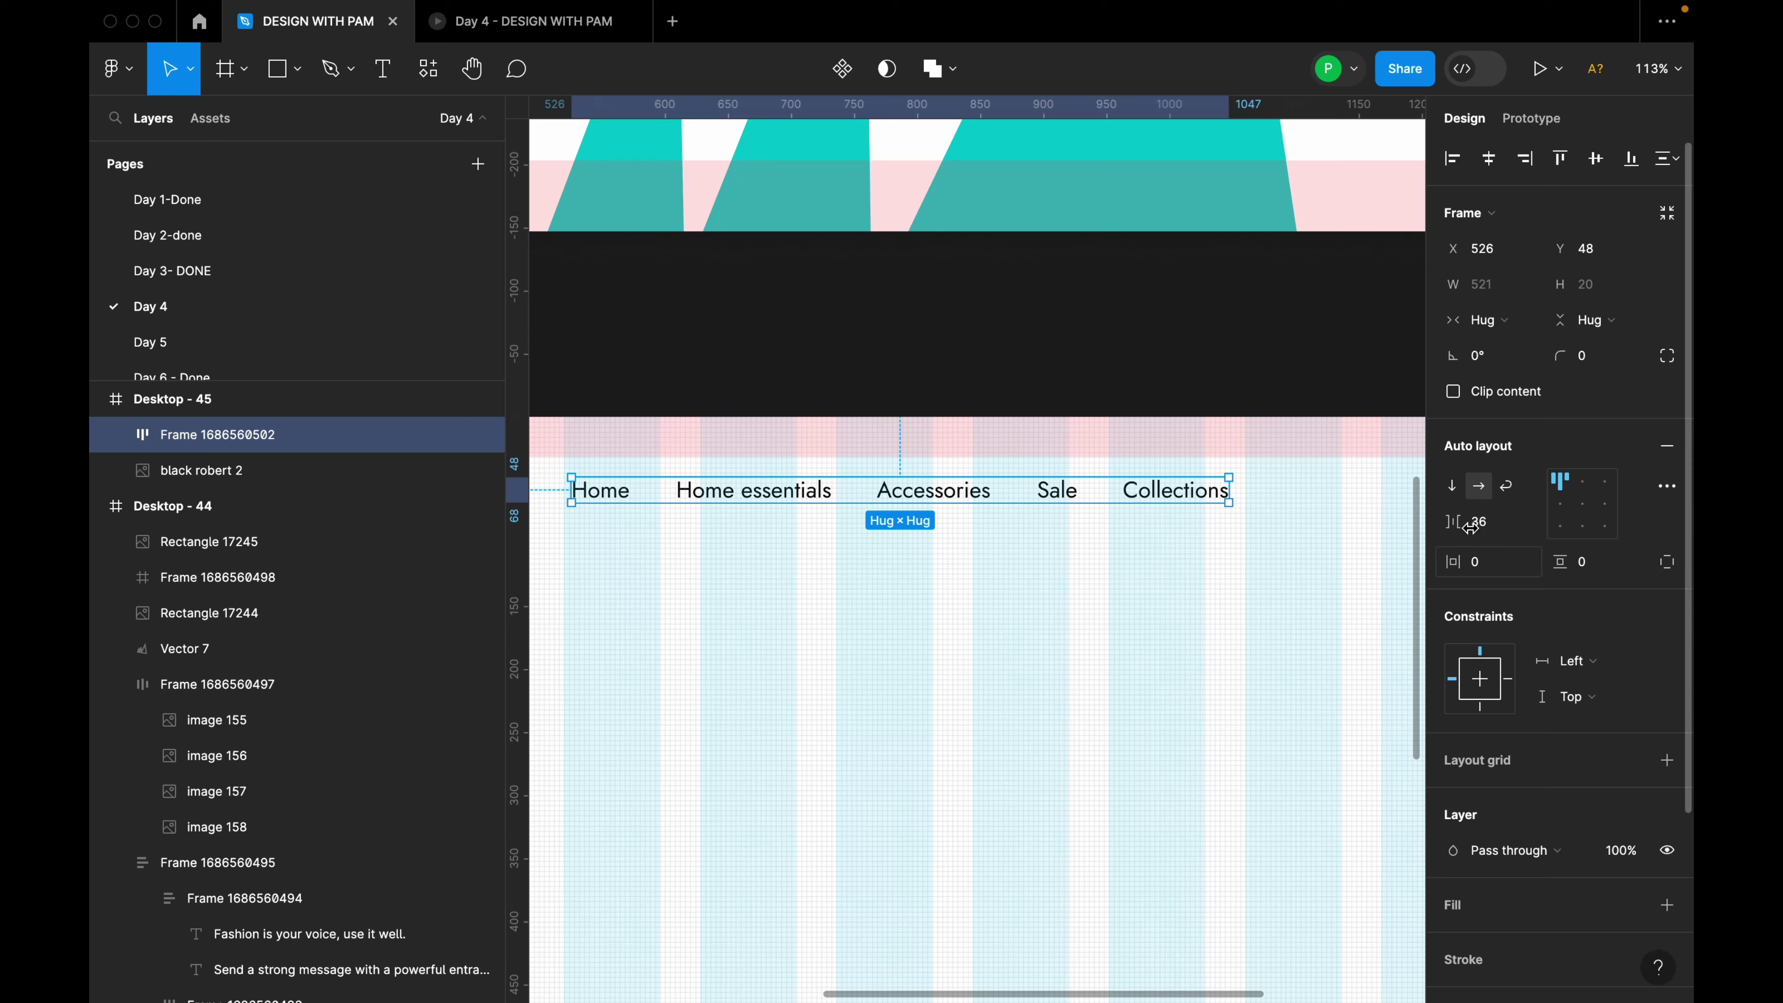
Set the horizontal gap between the links in the auto layout frame to 34.
left_click(1502, 527)
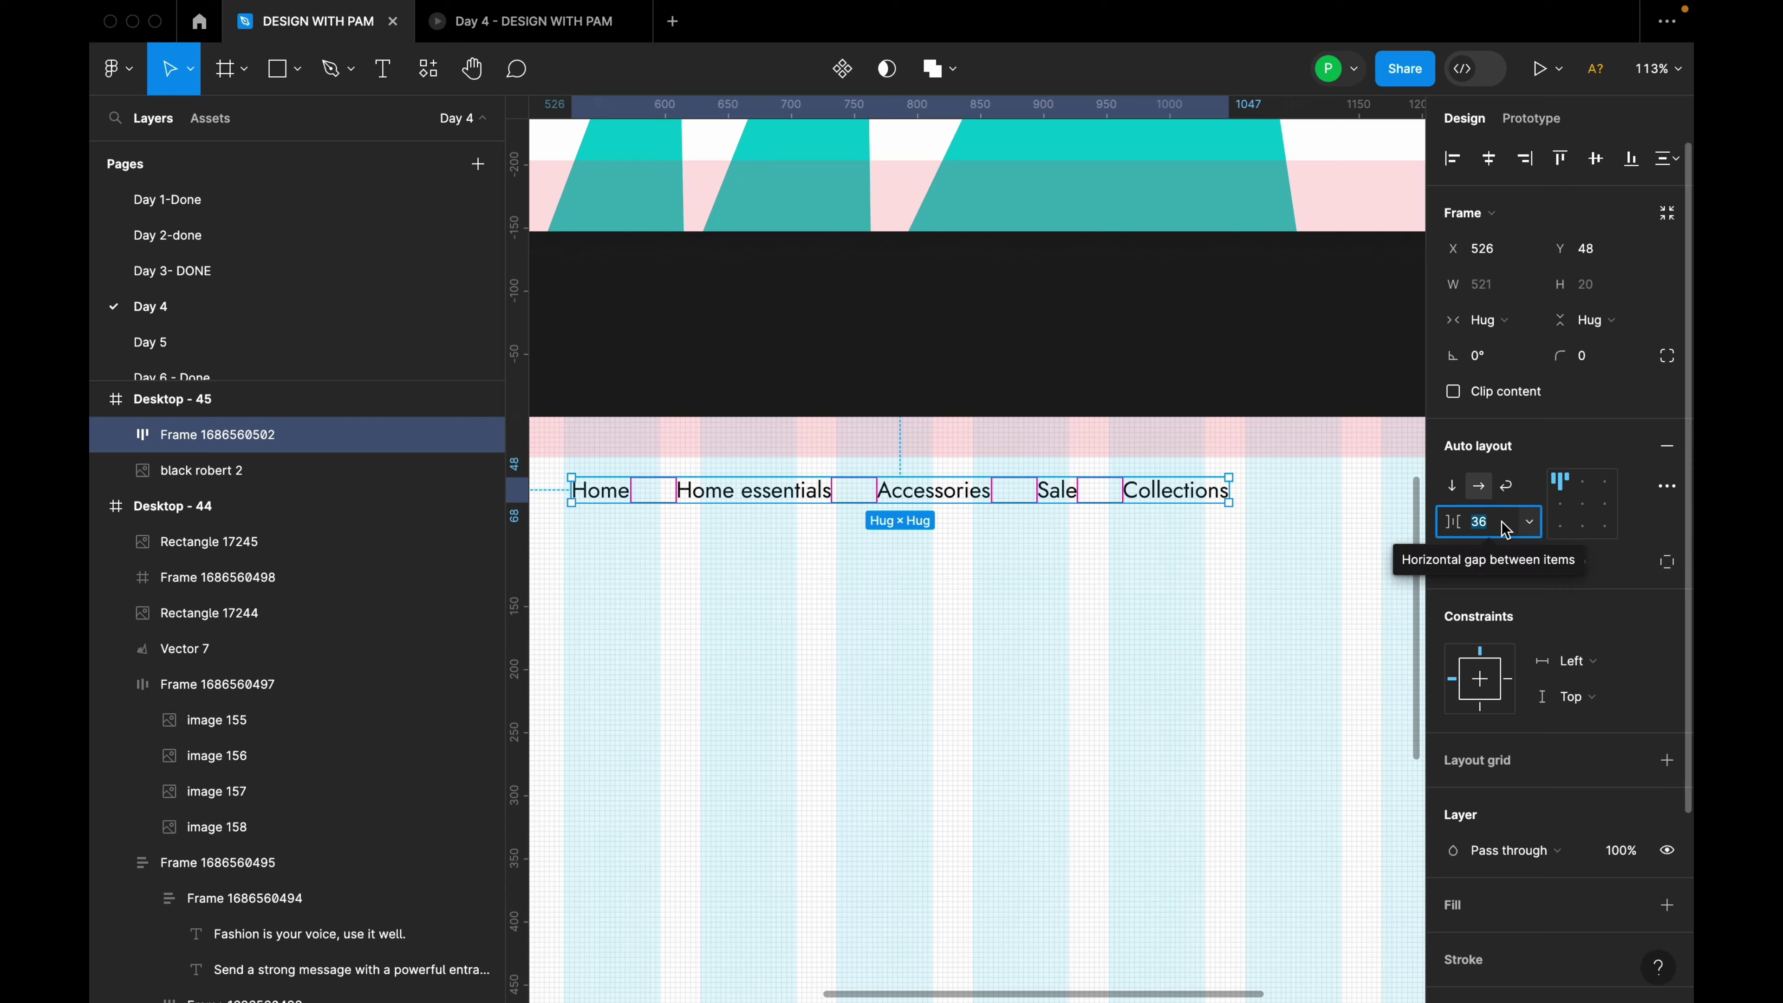
type("34")
key("Return")
scroll(1313, 596, "down", 8)
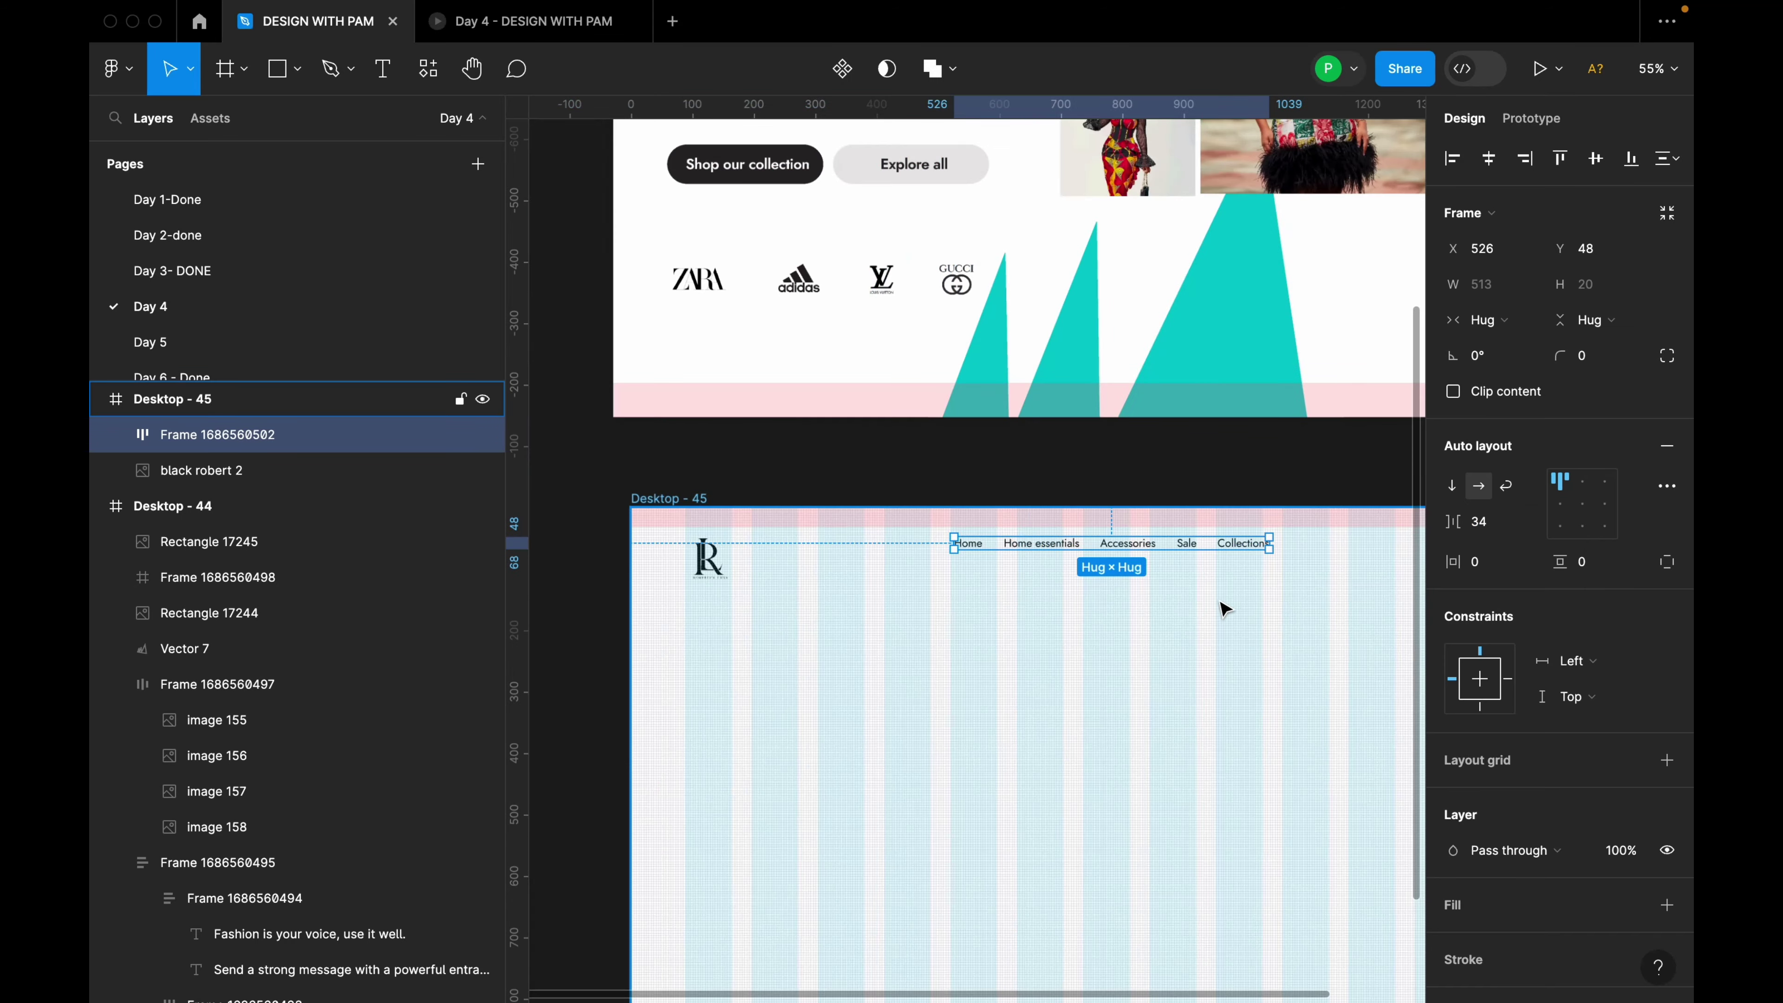
left_click(1305, 602)
Examine the icon group in the Desktop - 44 header and its individual account, heart and bag icons.
scroll(1307, 606, "up", 3)
scroll(1174, 247, "up", 10)
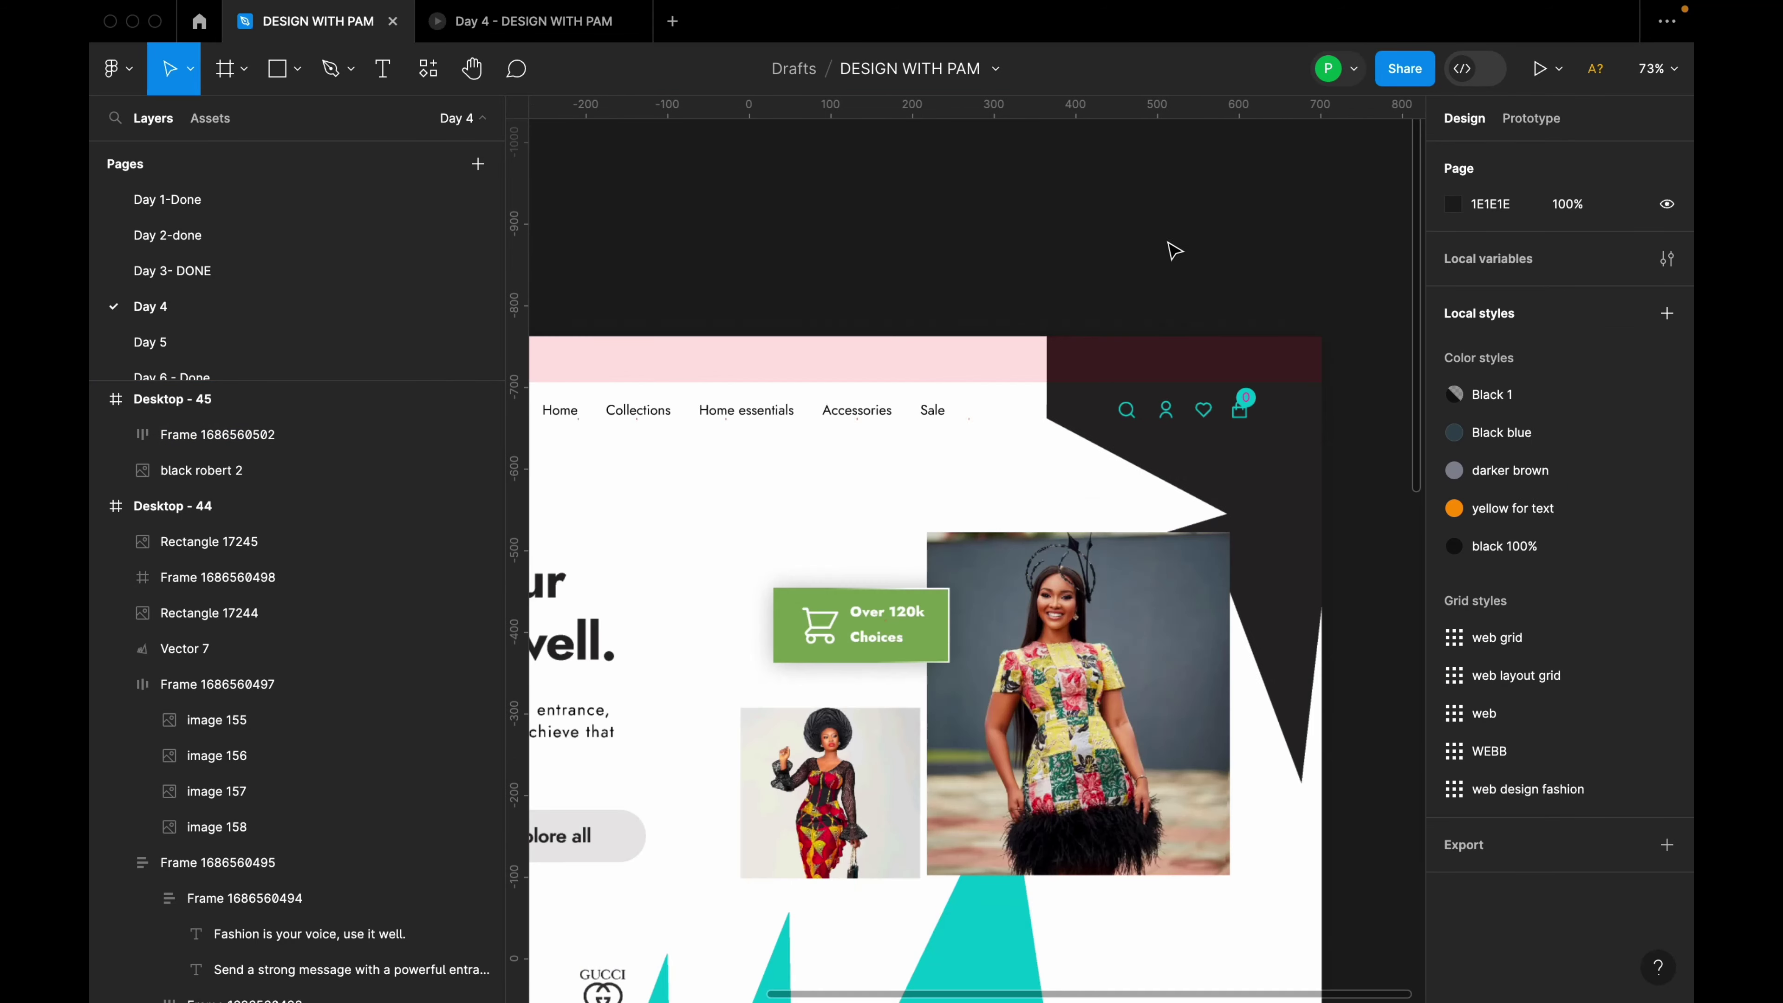
left_click(839, 450)
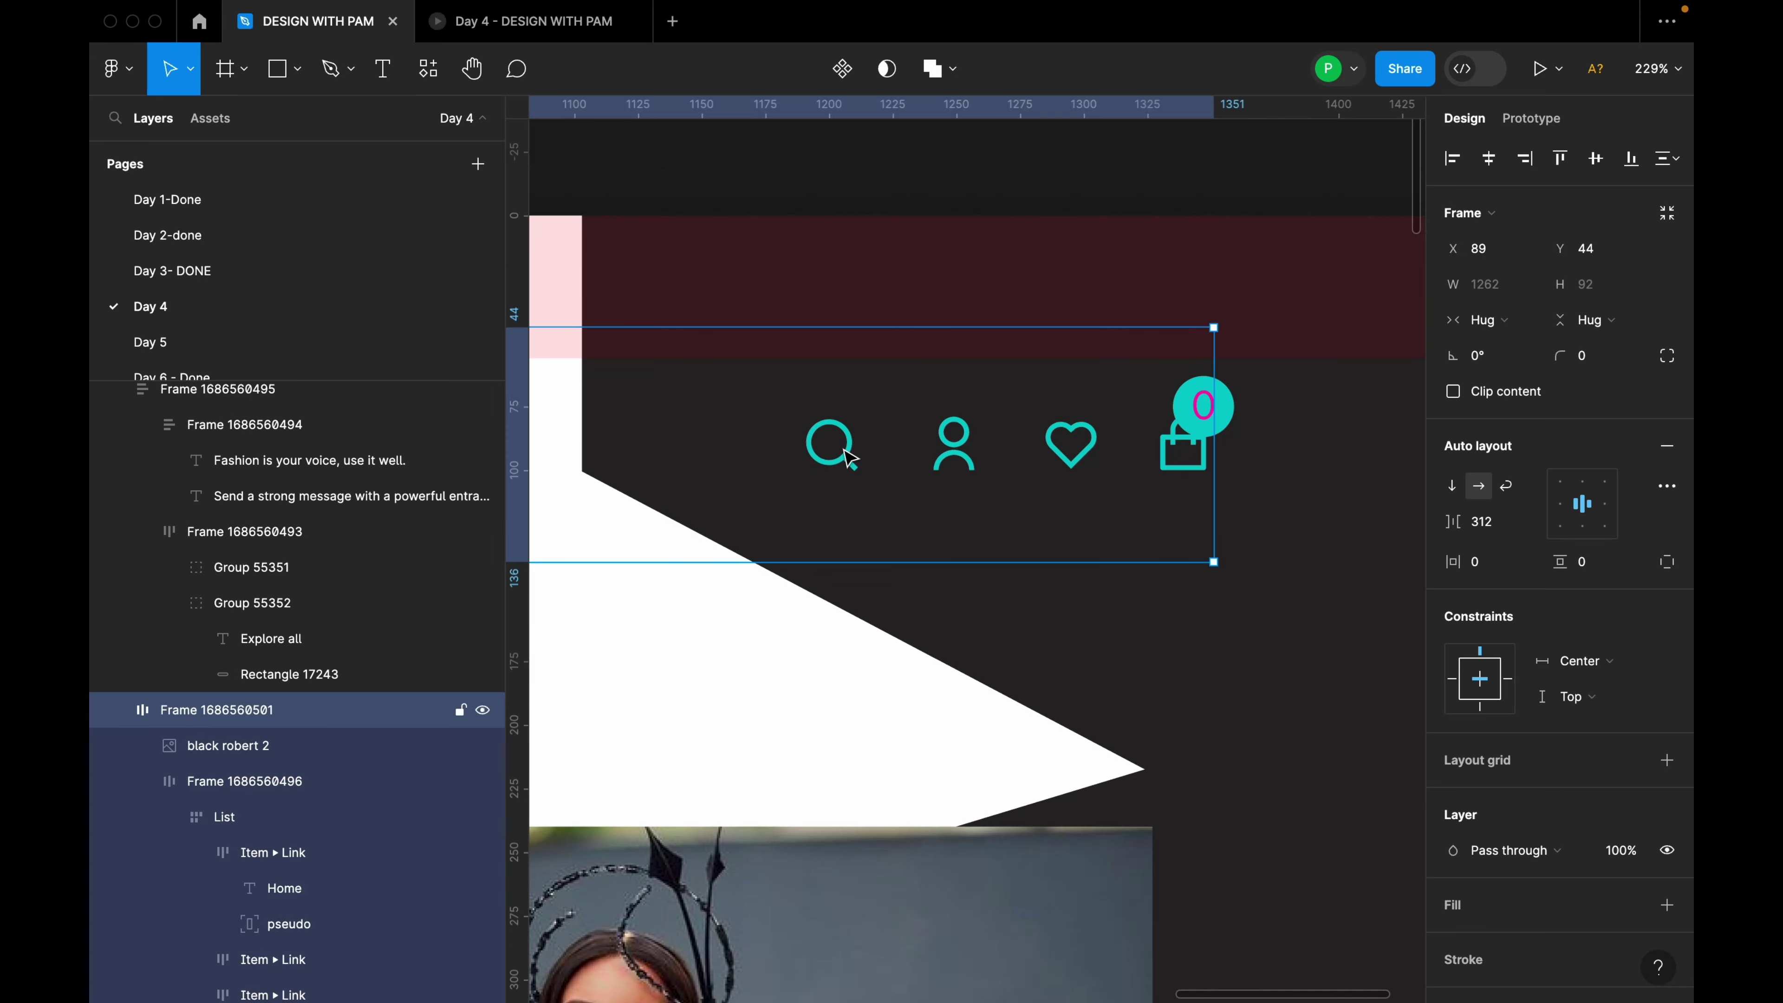
double_click(843, 451)
double_click(846, 454)
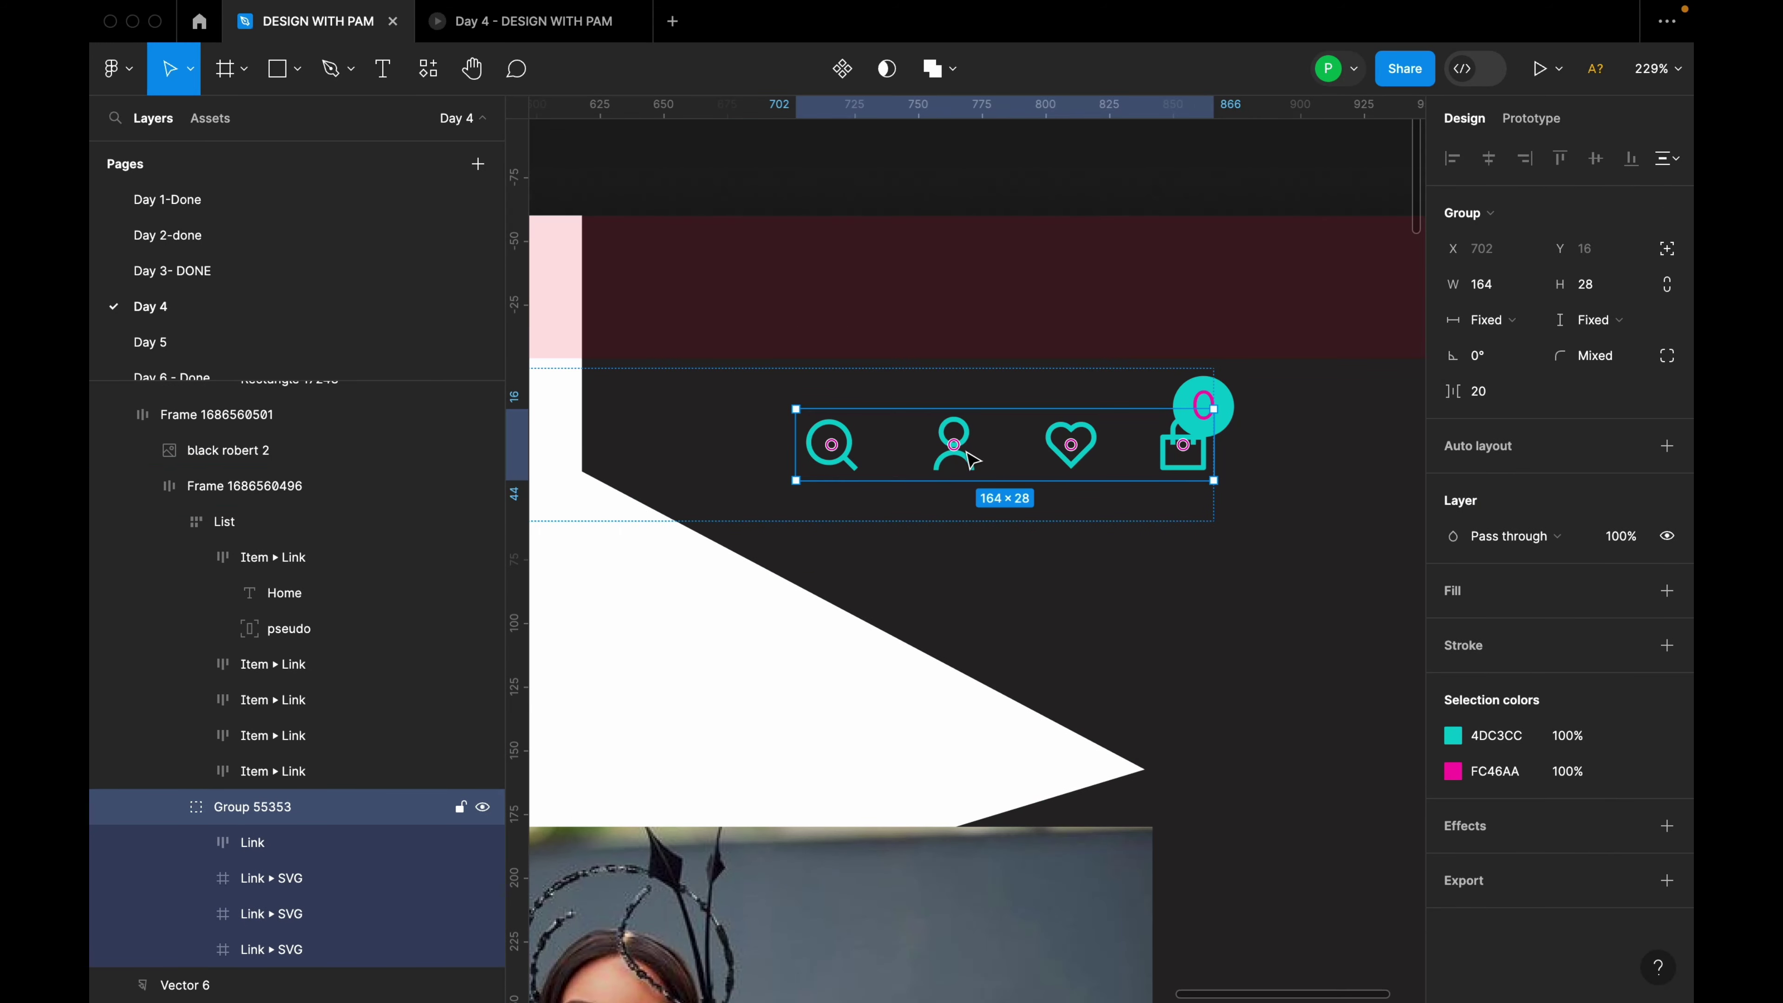
double_click(955, 445)
left_click(1079, 466)
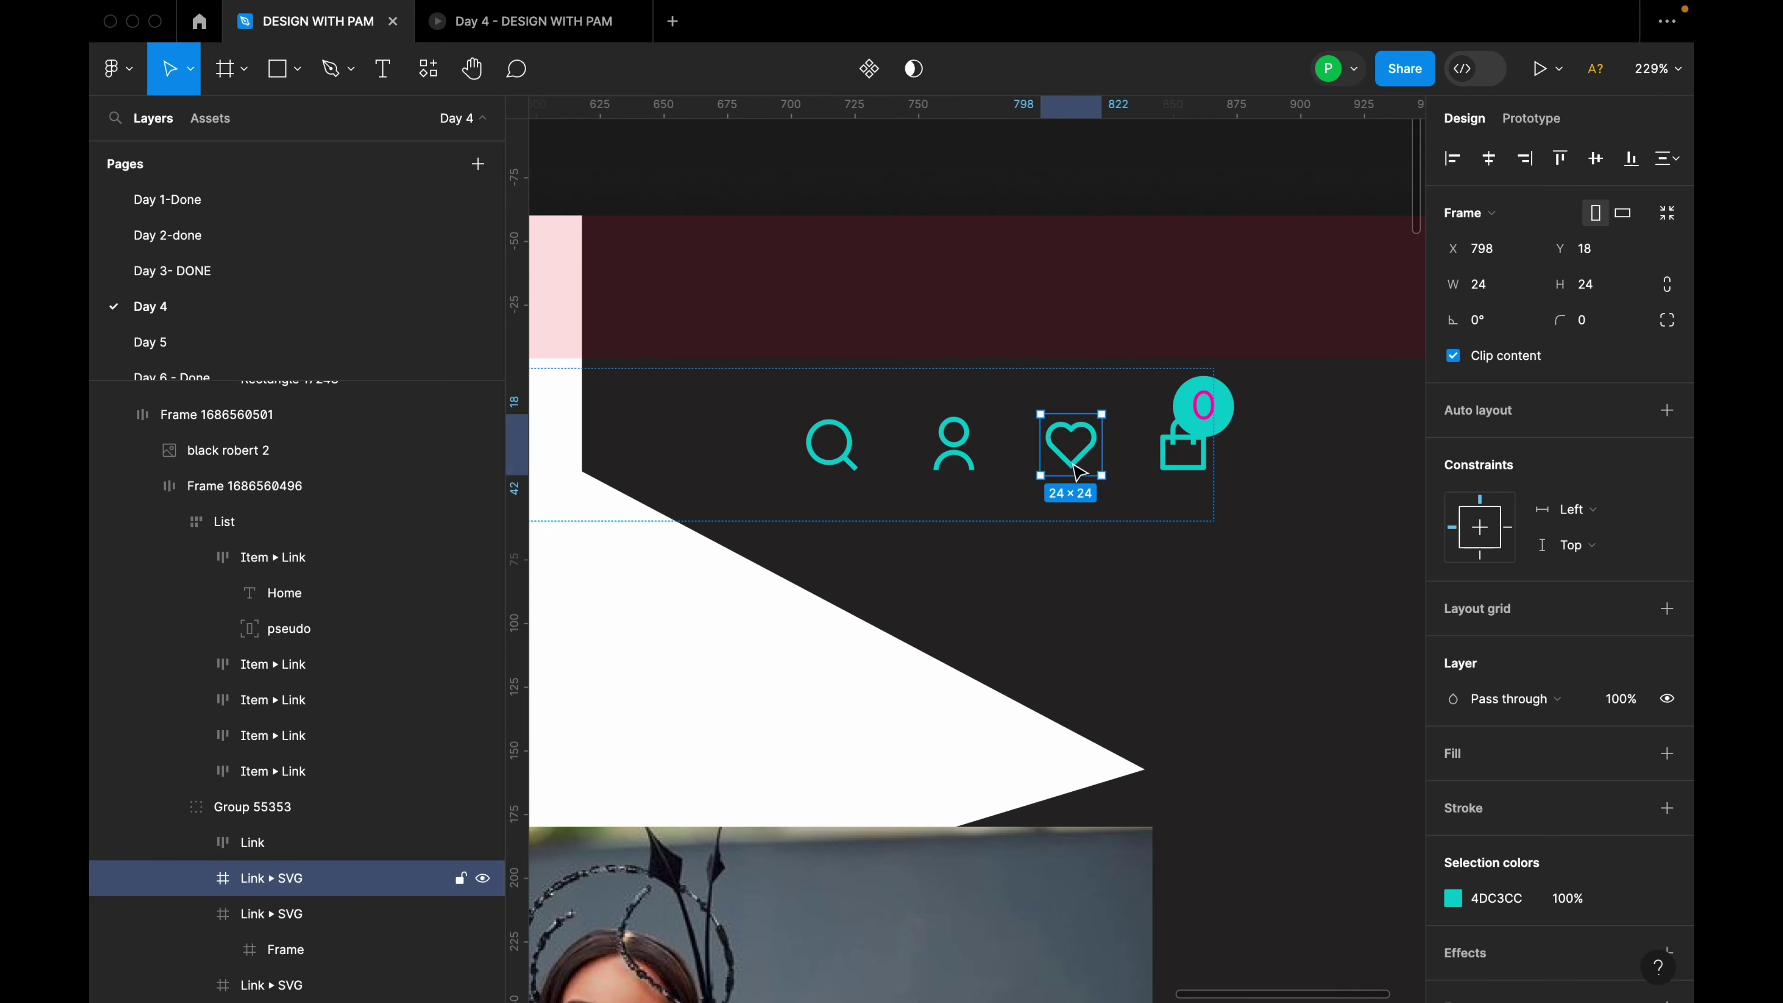
left_click(1183, 450)
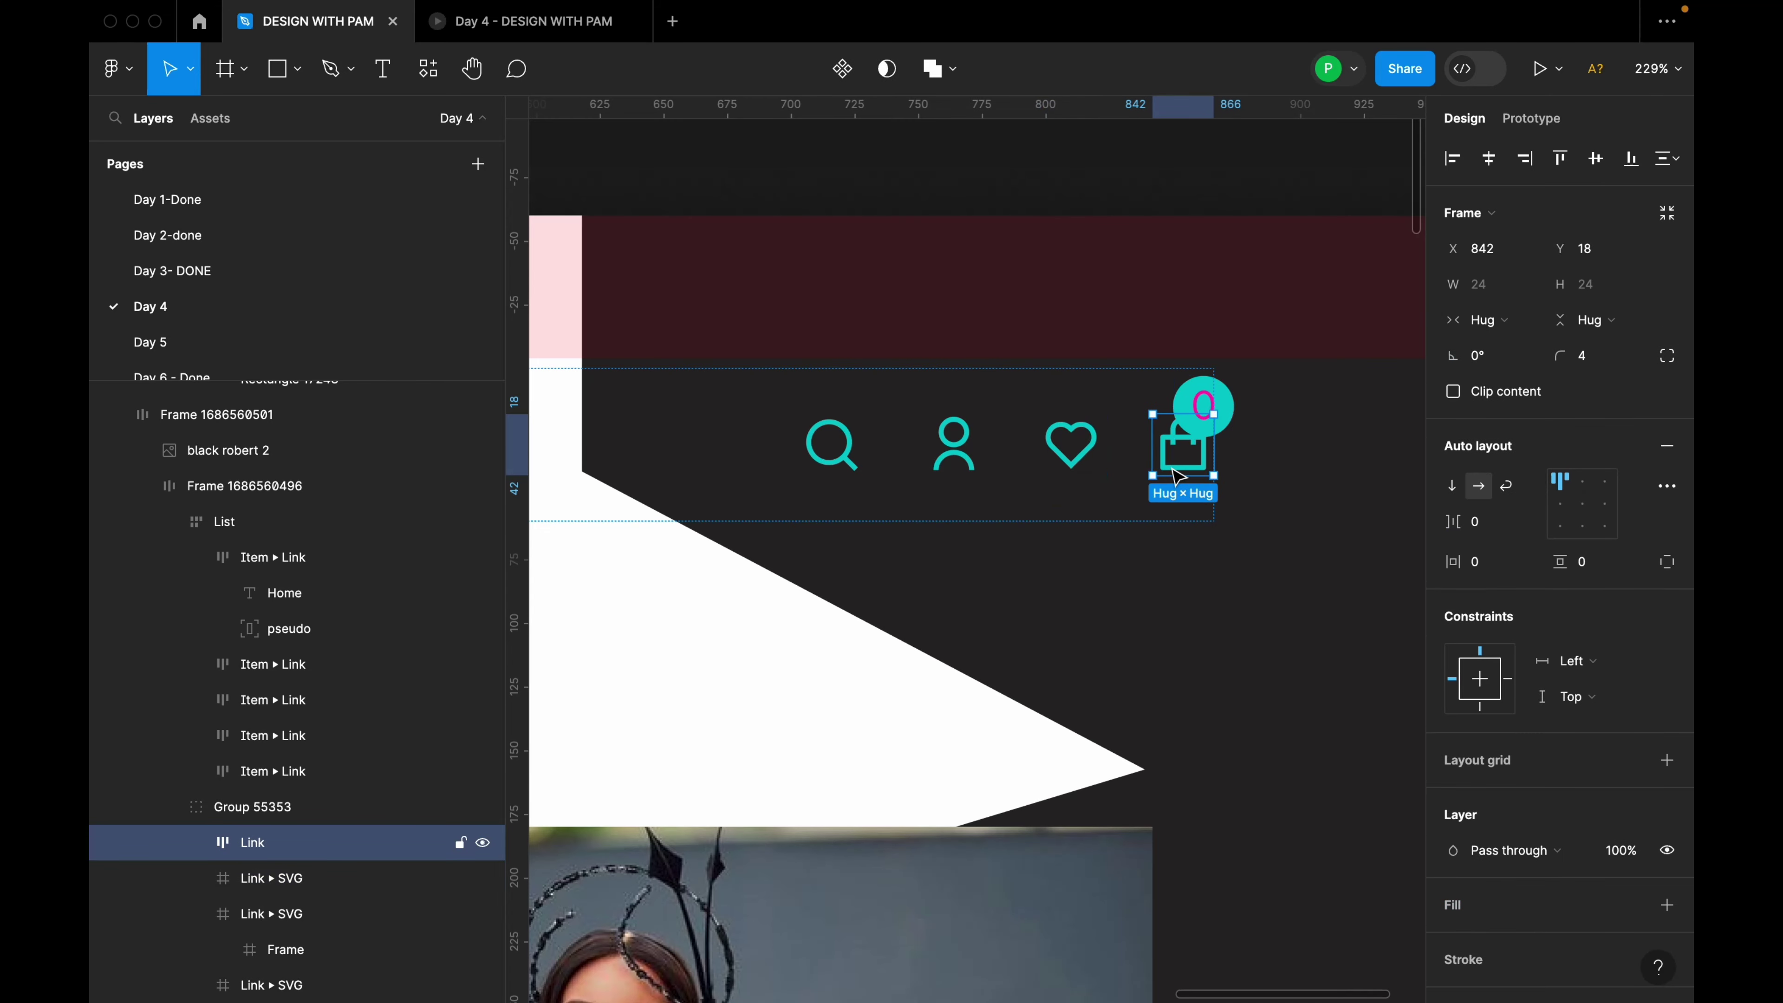
scroll(1090, 436, "down", 5)
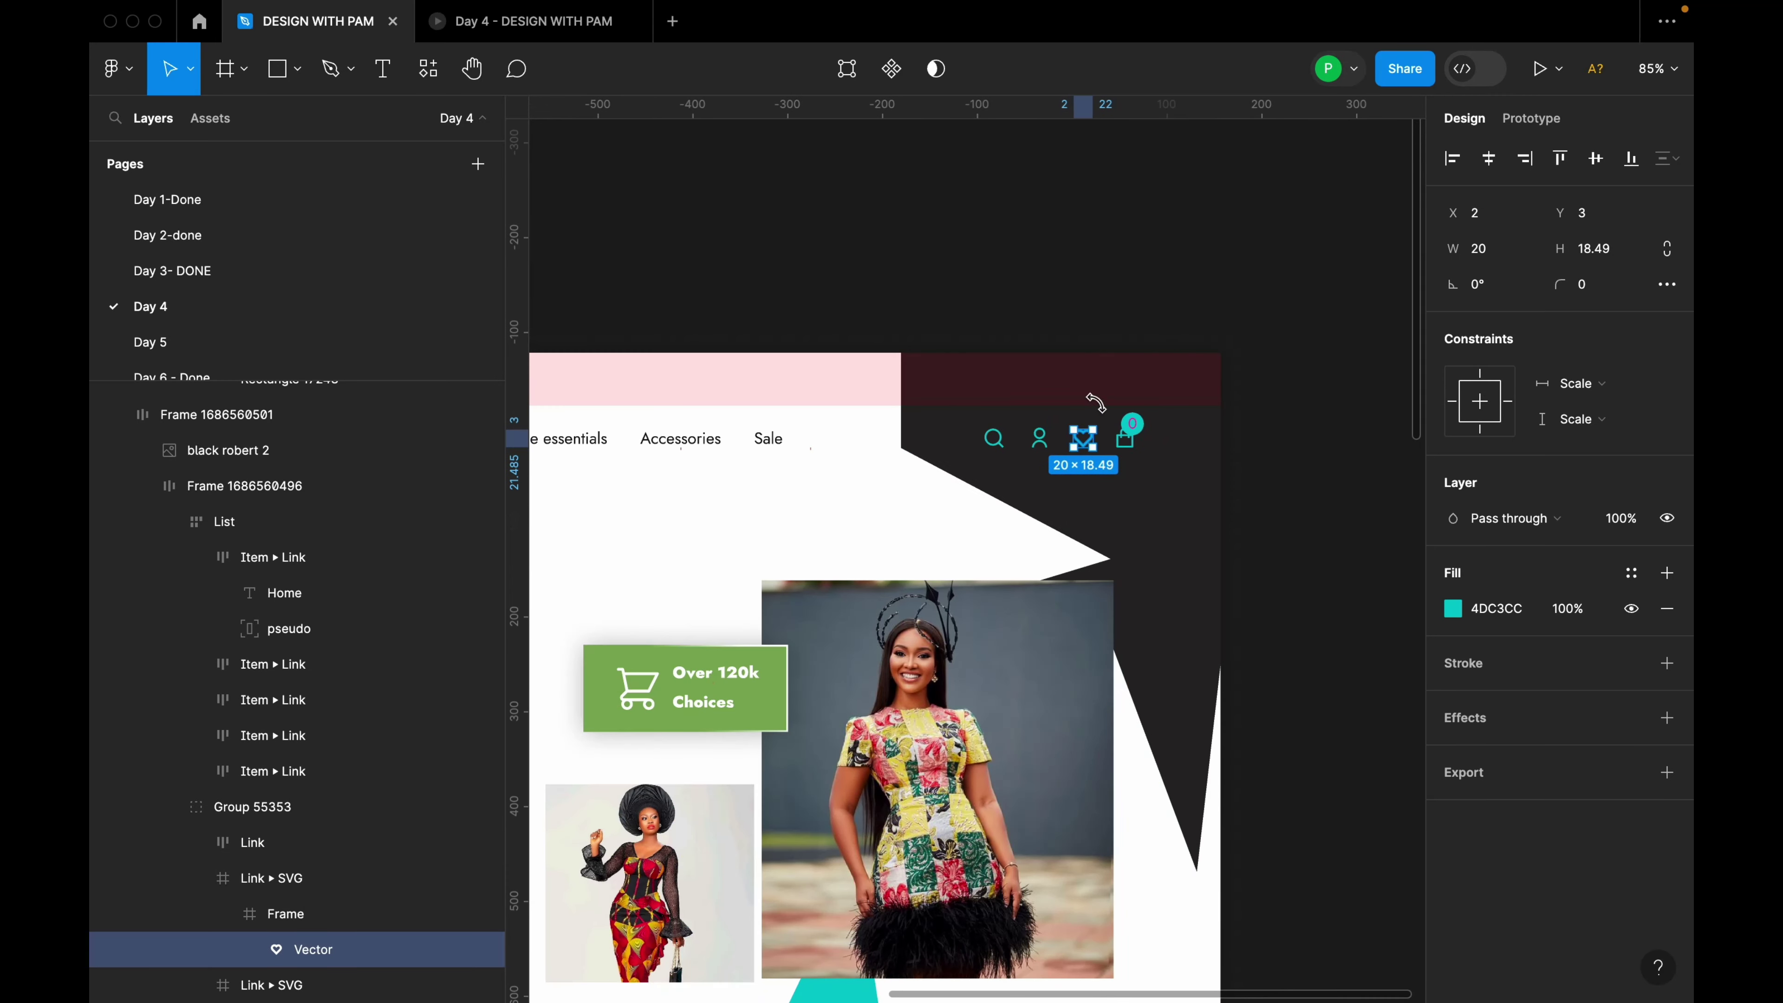
Run the Heroicons plugin to view its icon library, and close it again.
right_click(1125, 275)
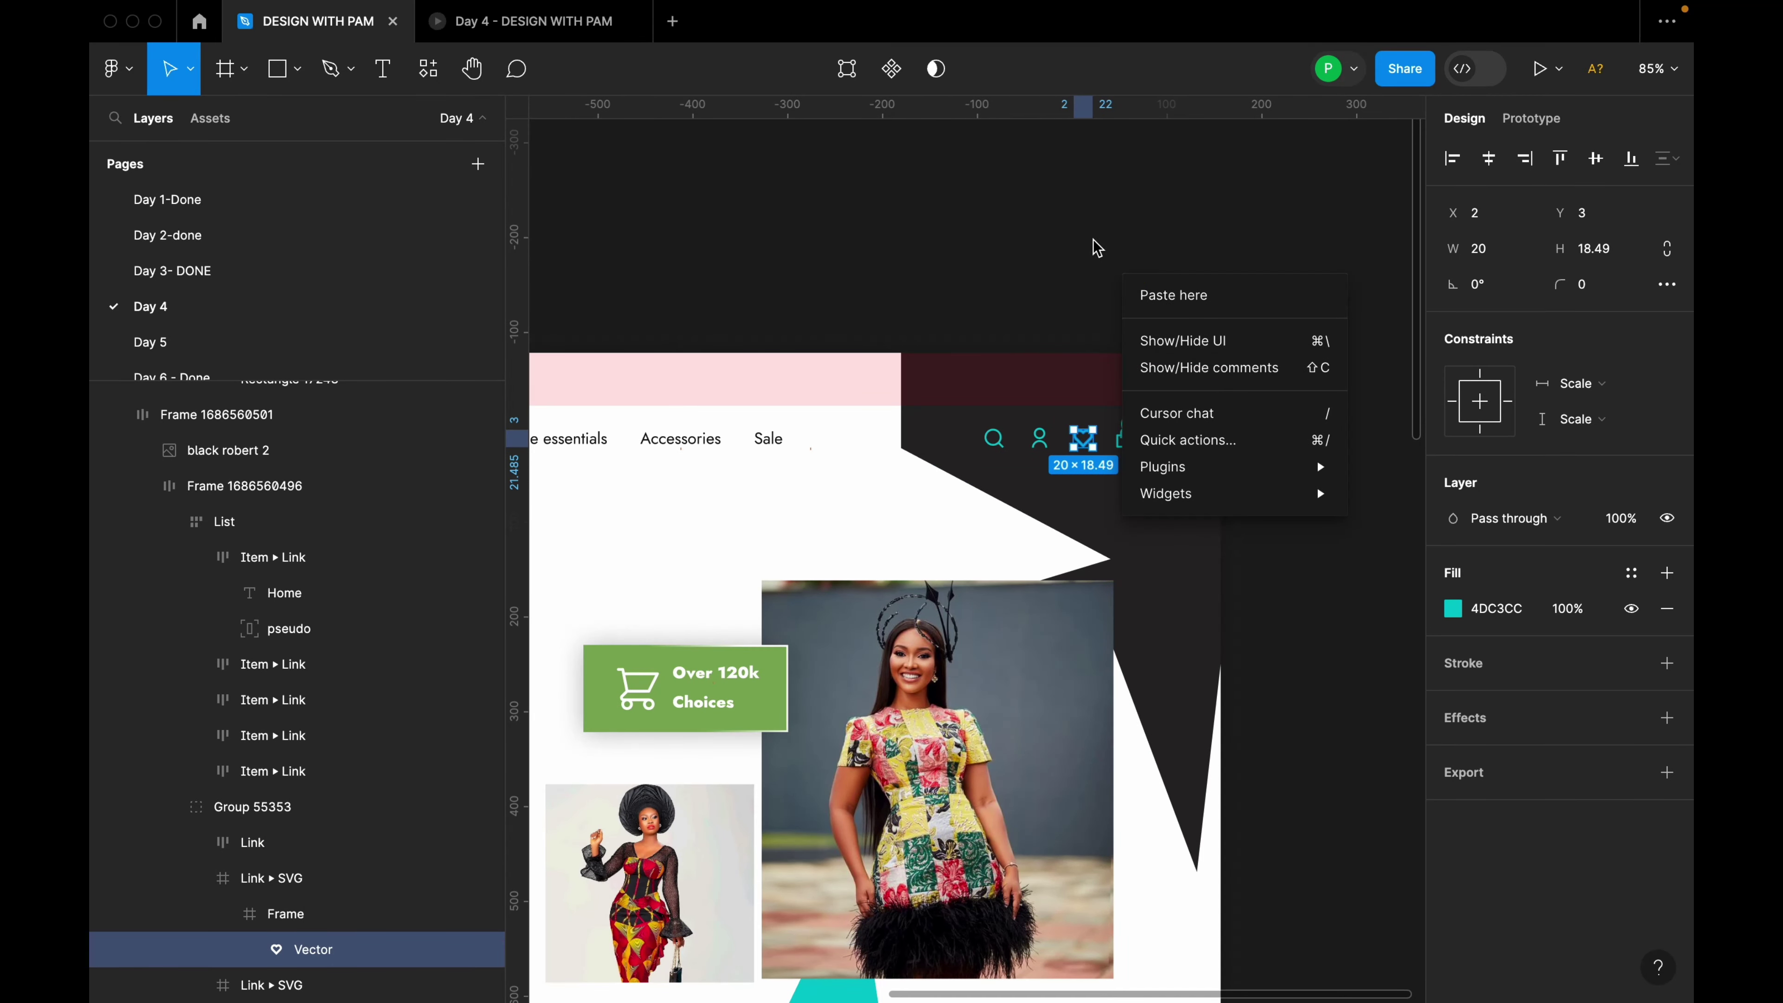
mouse_move(1201, 469)
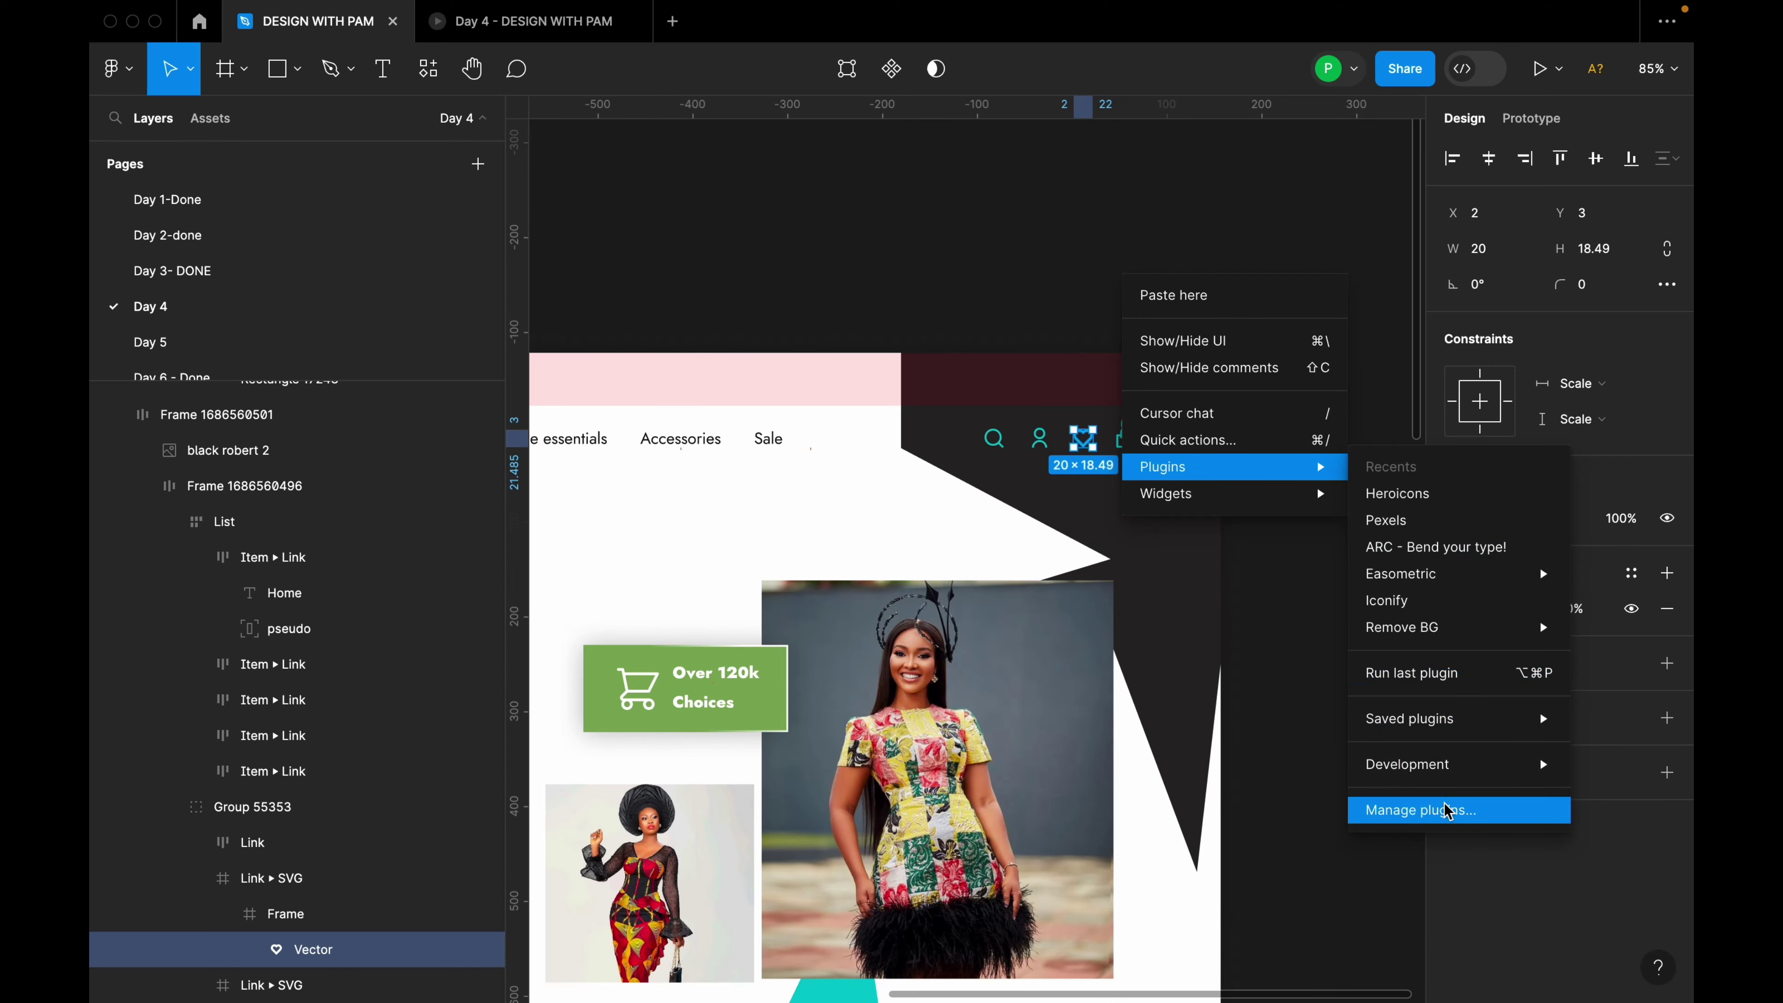
left_click(1397, 493)
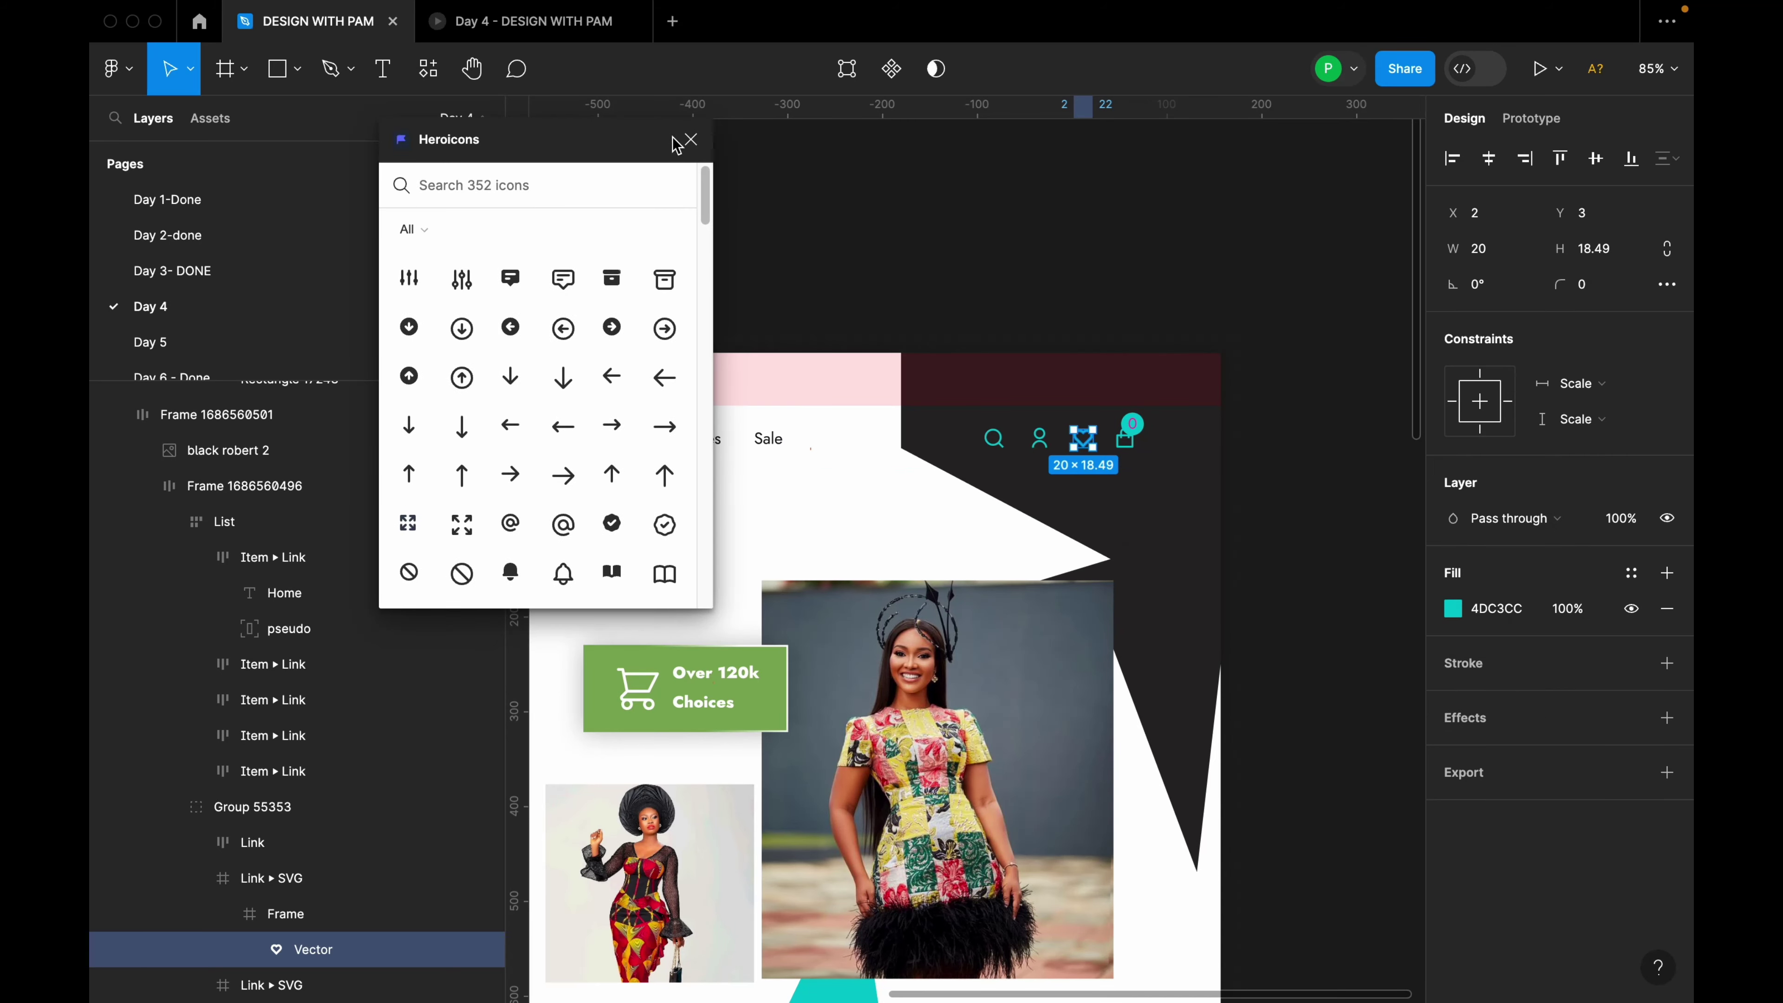
left_click(689, 140)
Inspect the four Desktop - 44 header icons selected together, their parent frame, and the nested group holding them.
scroll(1071, 279, "down", 3)
scroll(1118, 466, "up", 4)
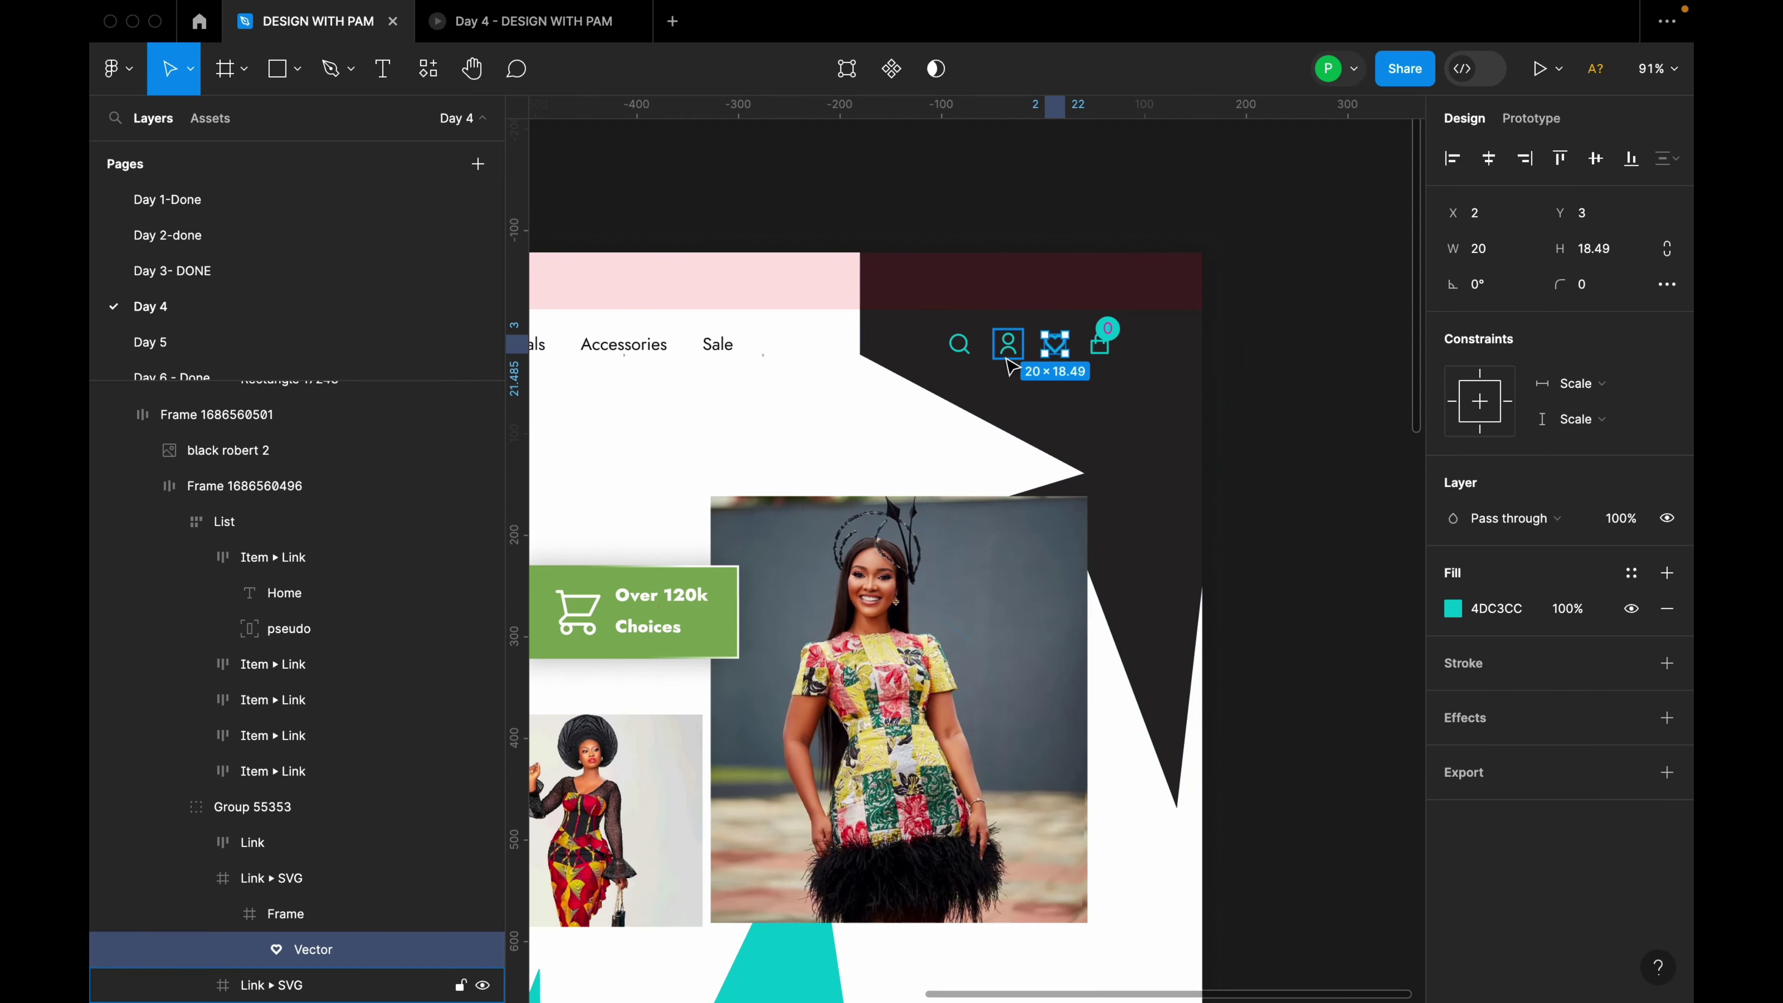
left_click(1008, 344)
left_click(1054, 344, "shift")
left_click(1099, 344, "shift")
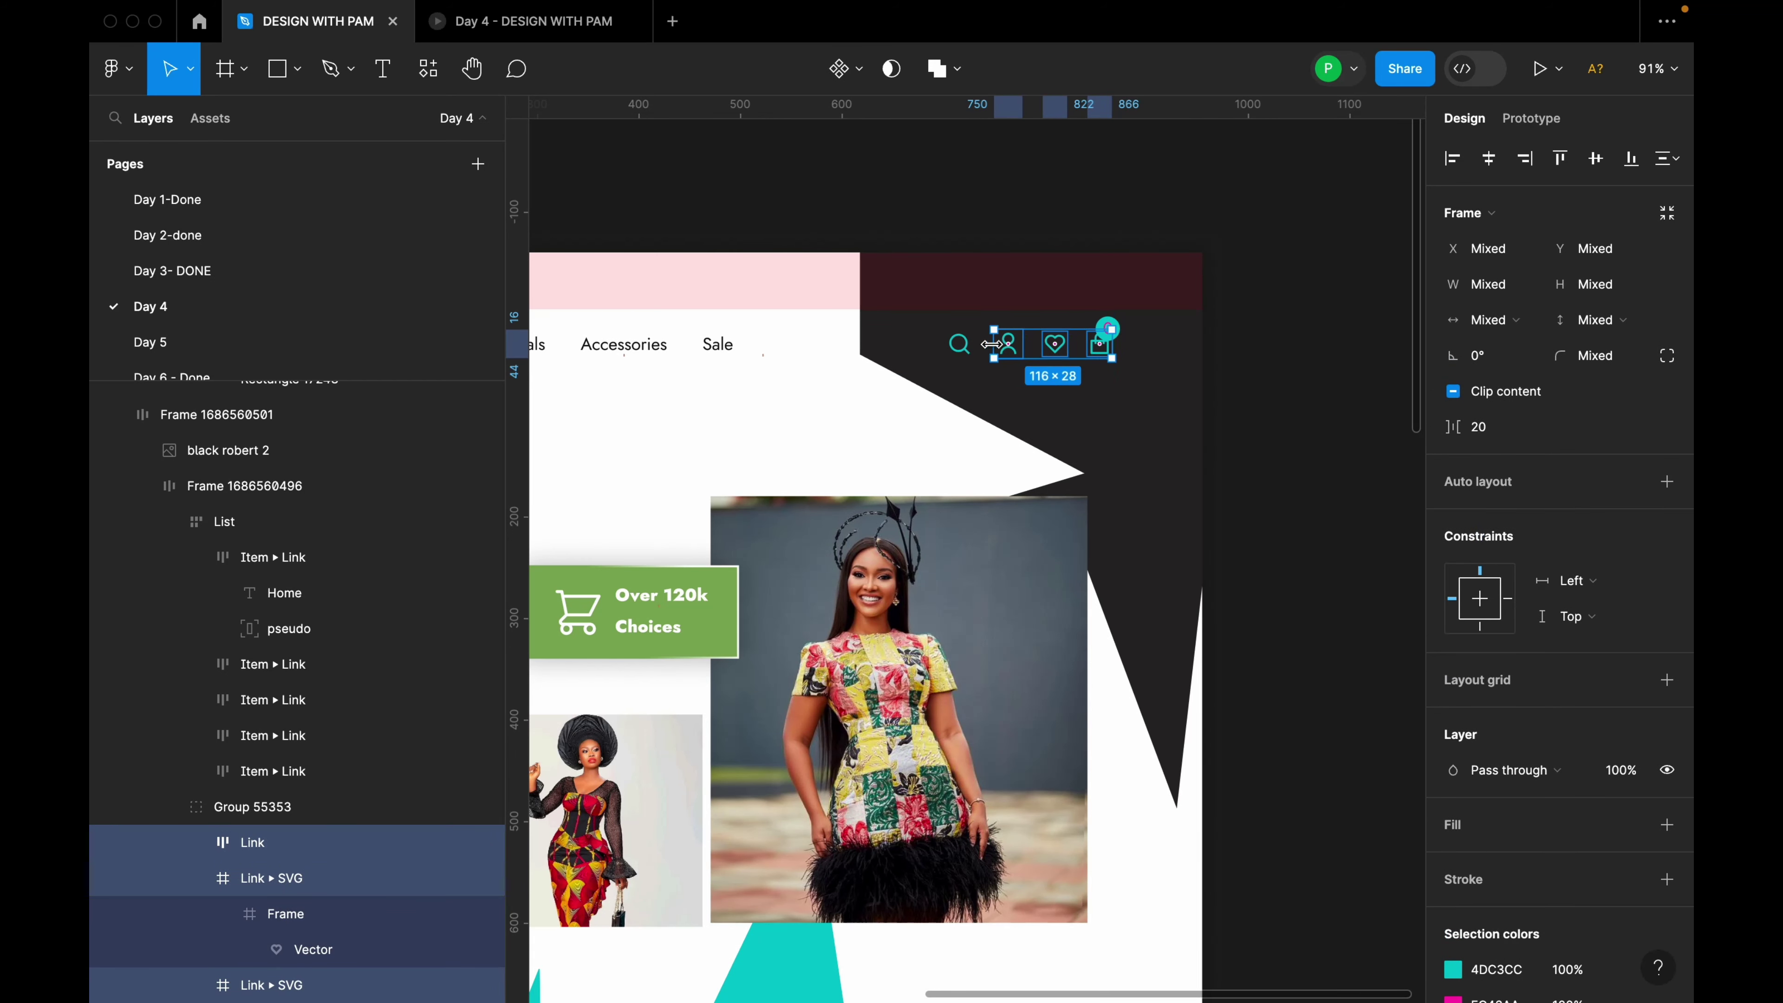
left_click(959, 344, "shift")
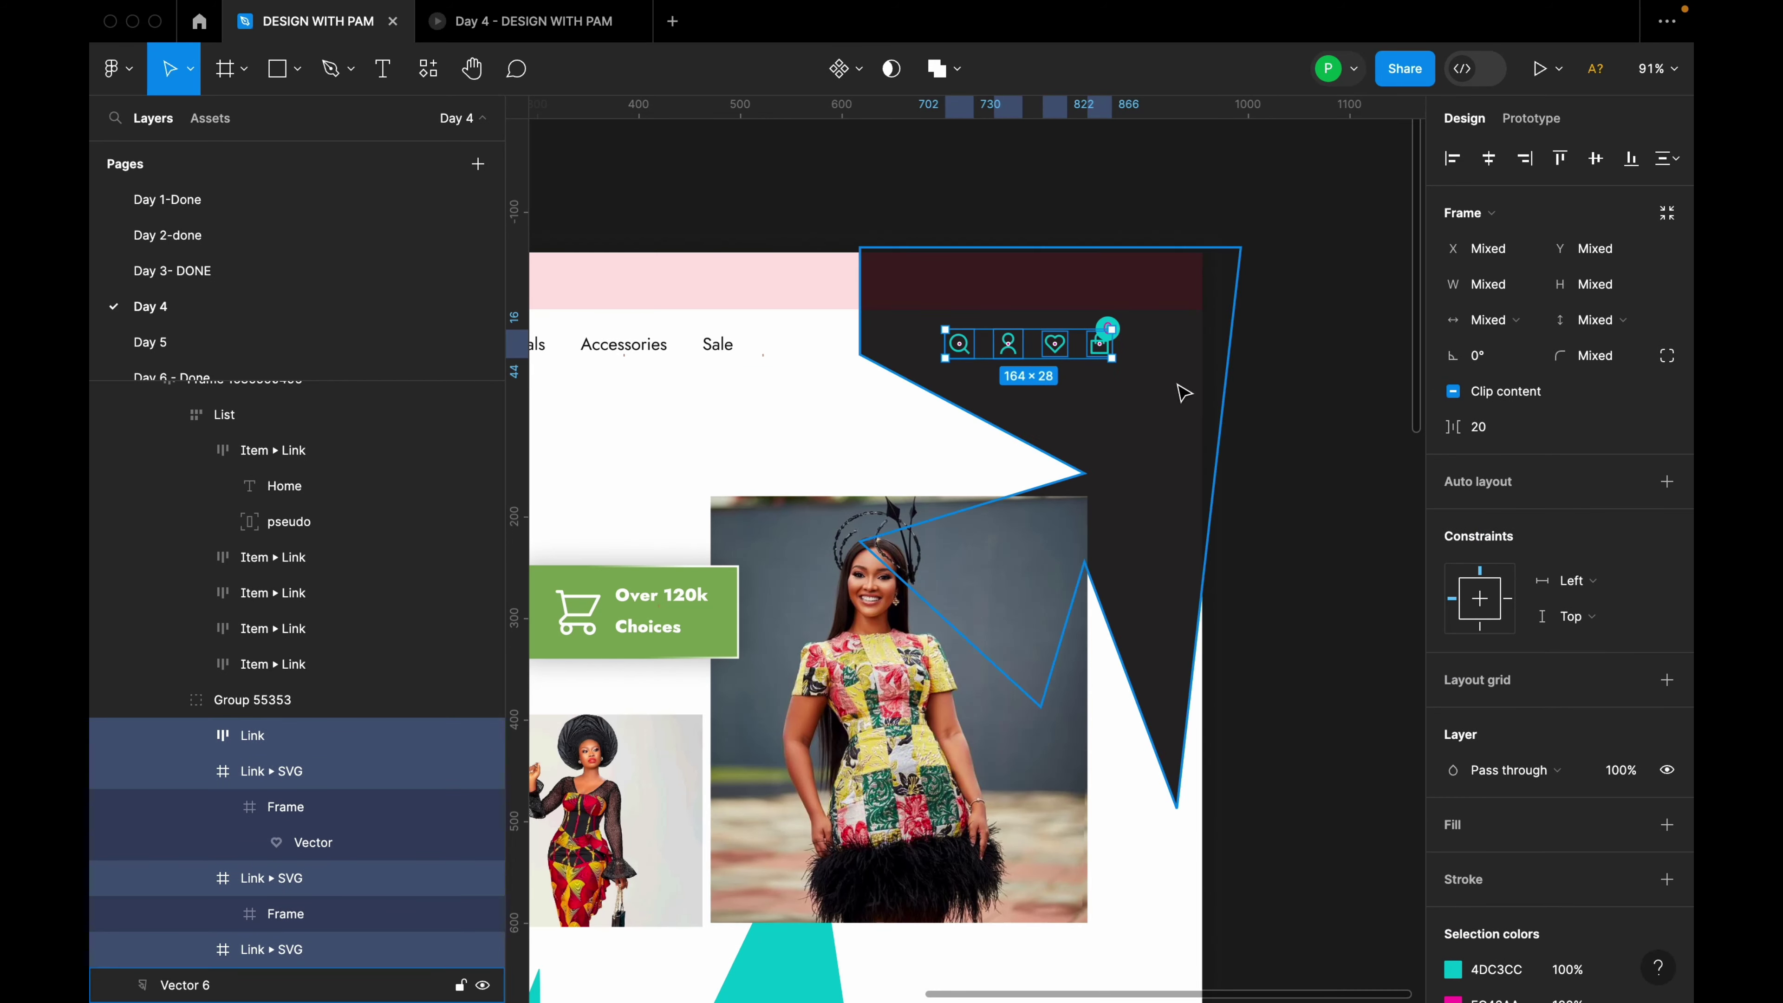
left_click(1142, 351)
double_click(1082, 347)
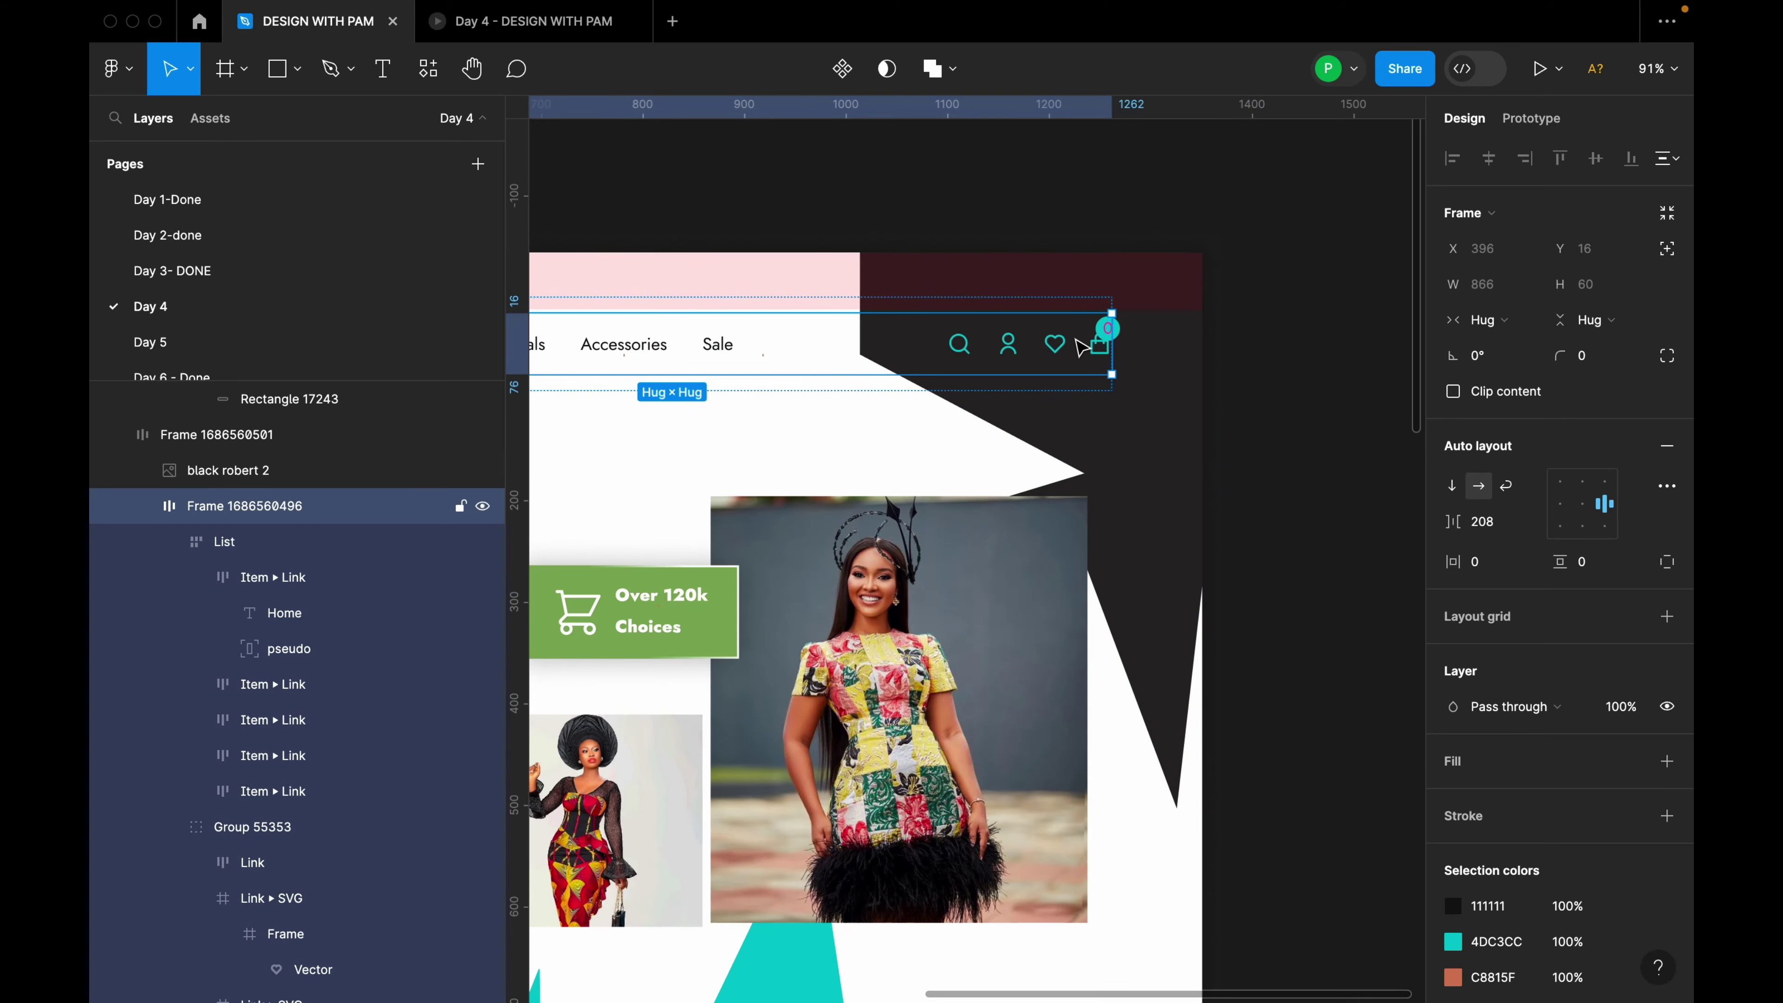
left_click(1061, 351)
scroll(1102, 334, "up", 3)
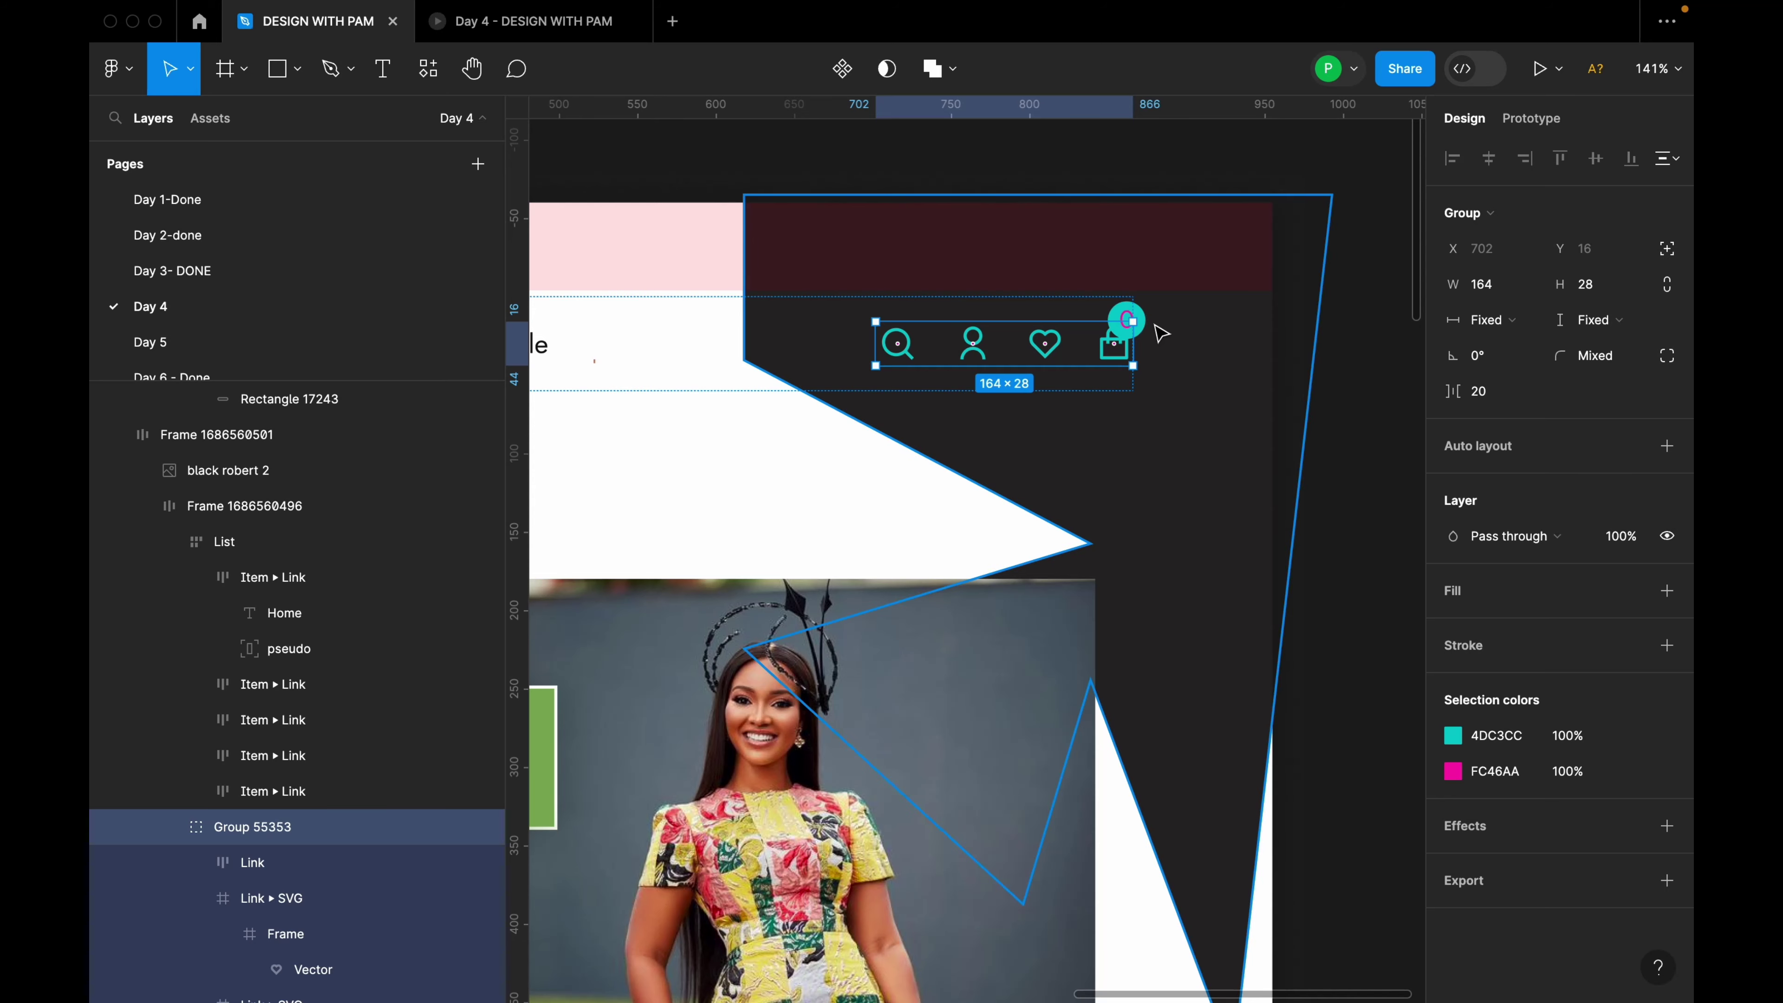
scroll(1161, 333, "down", 10)
scroll(1186, 366, "up", 3)
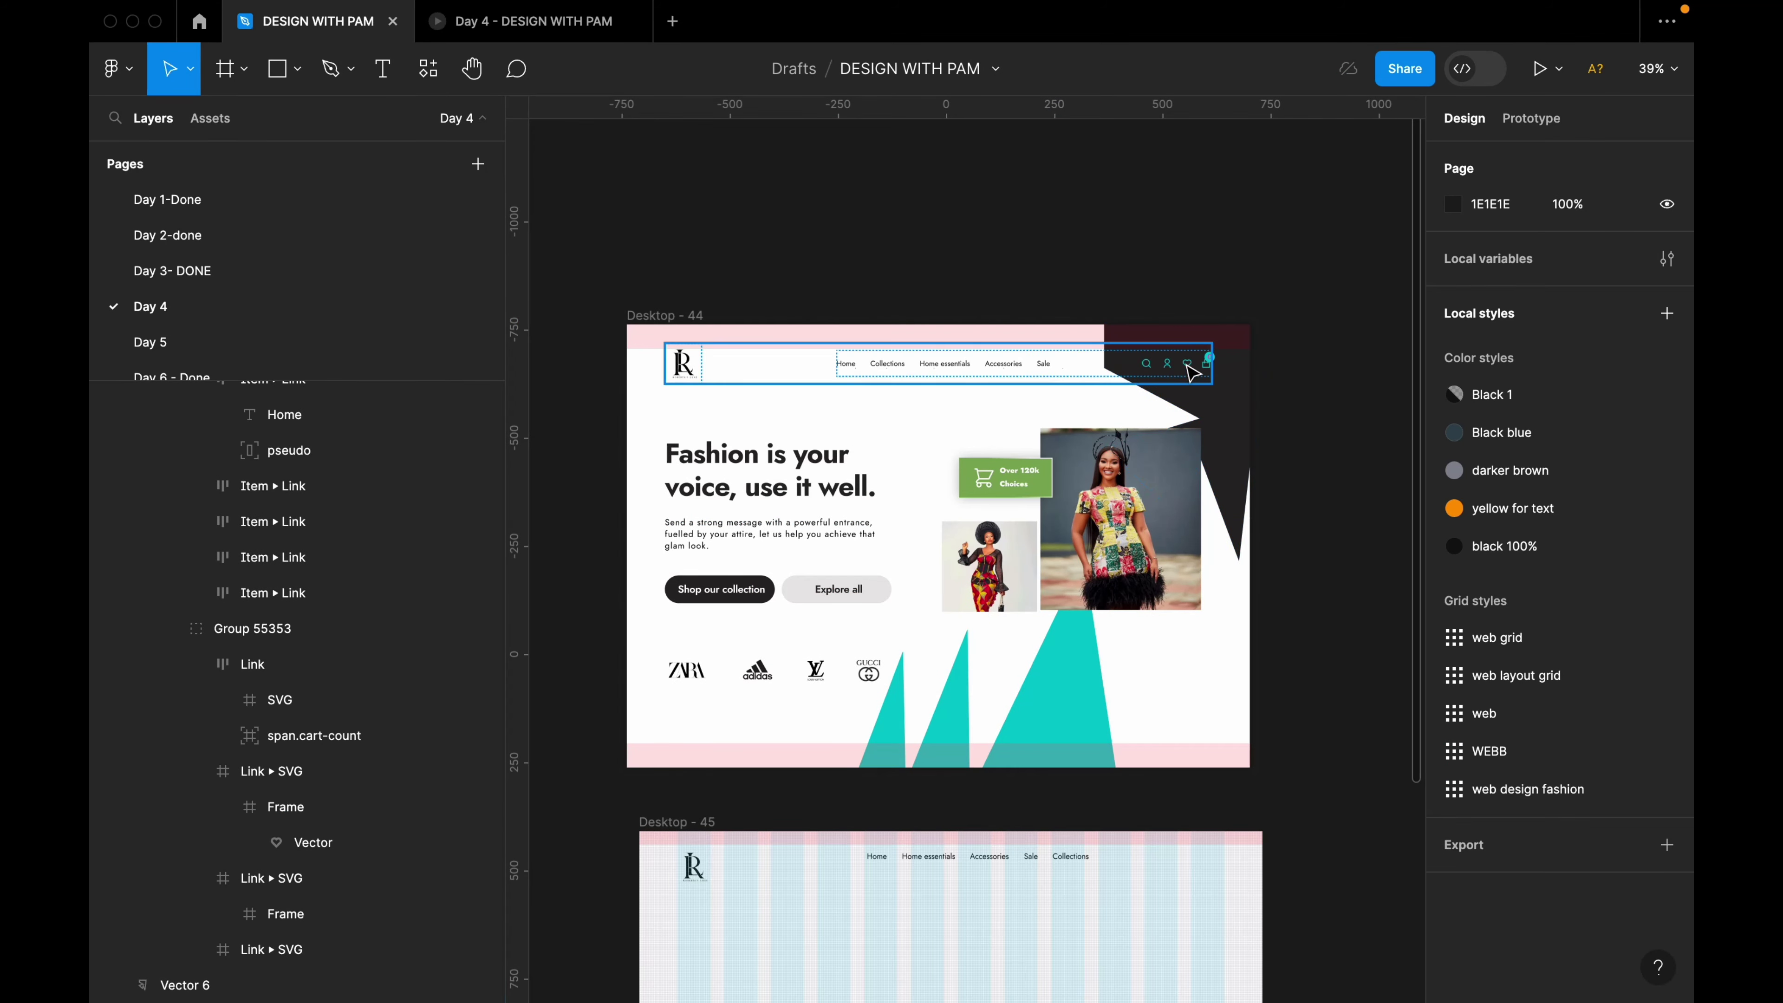
Paste the copied header icon group into the Desktop - 45 frame and place it after the navigation links at X 1144, Y 48.
scroll(1182, 649, "down", 6)
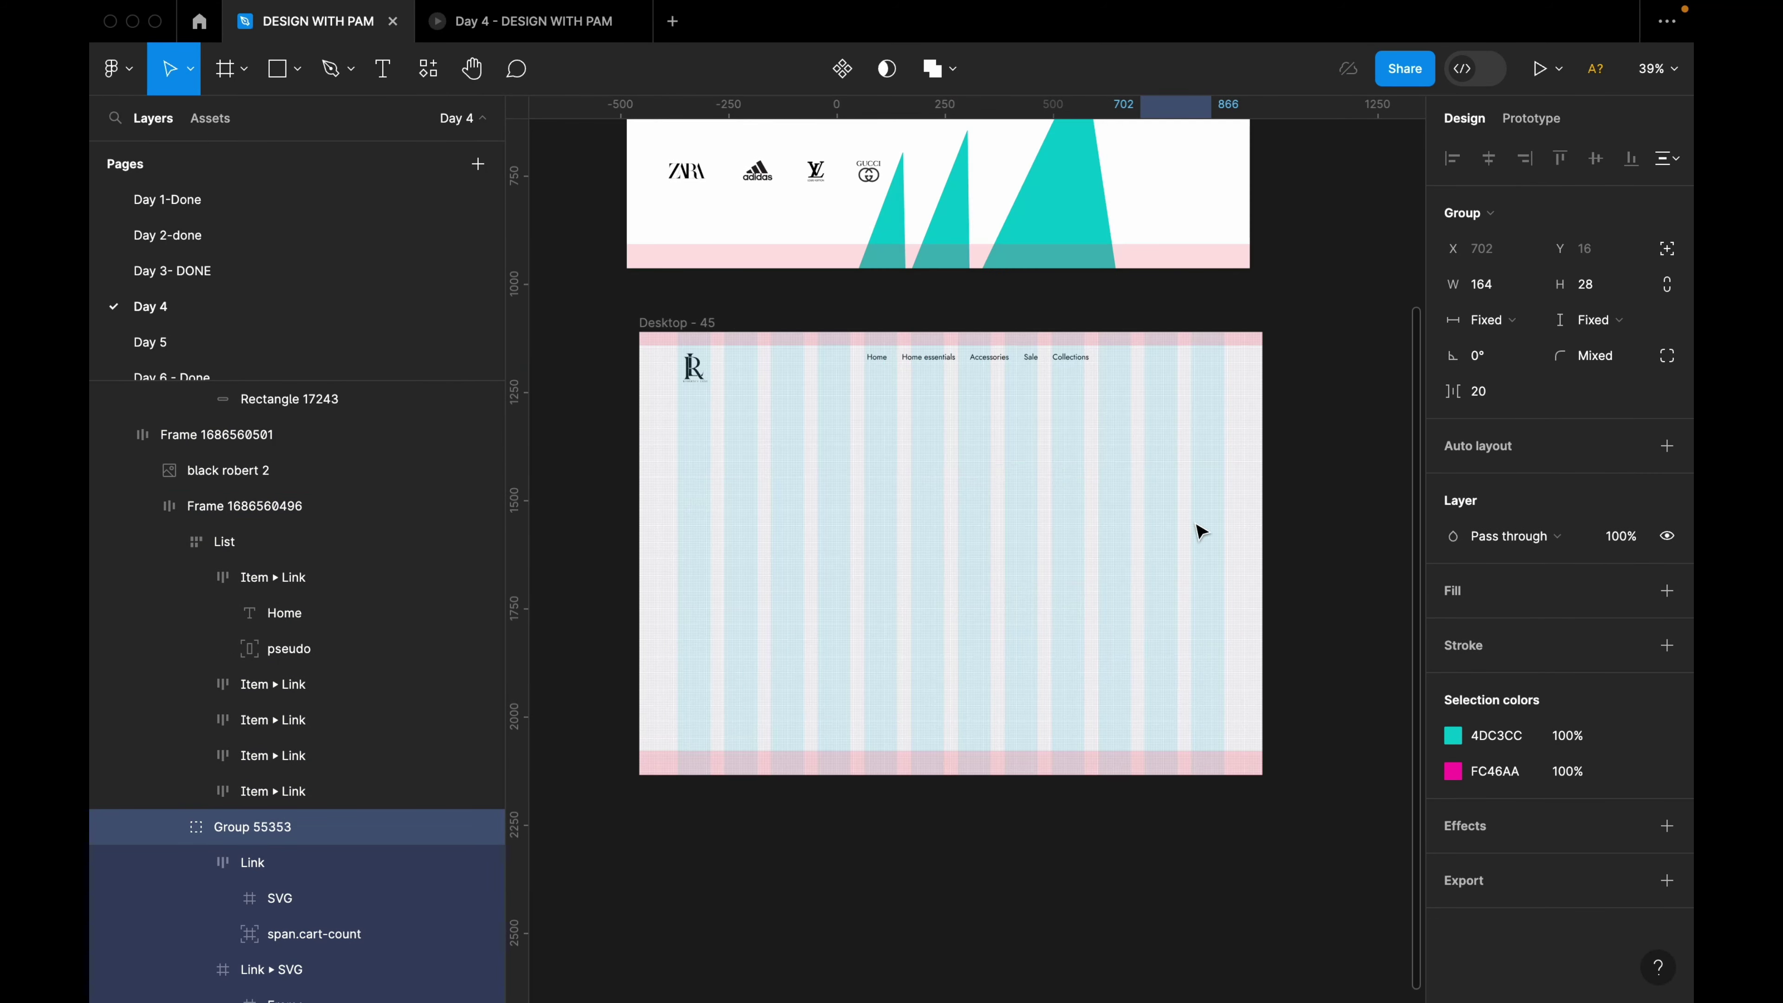
scroll(1206, 386, "up", 1)
left_click(1166, 358)
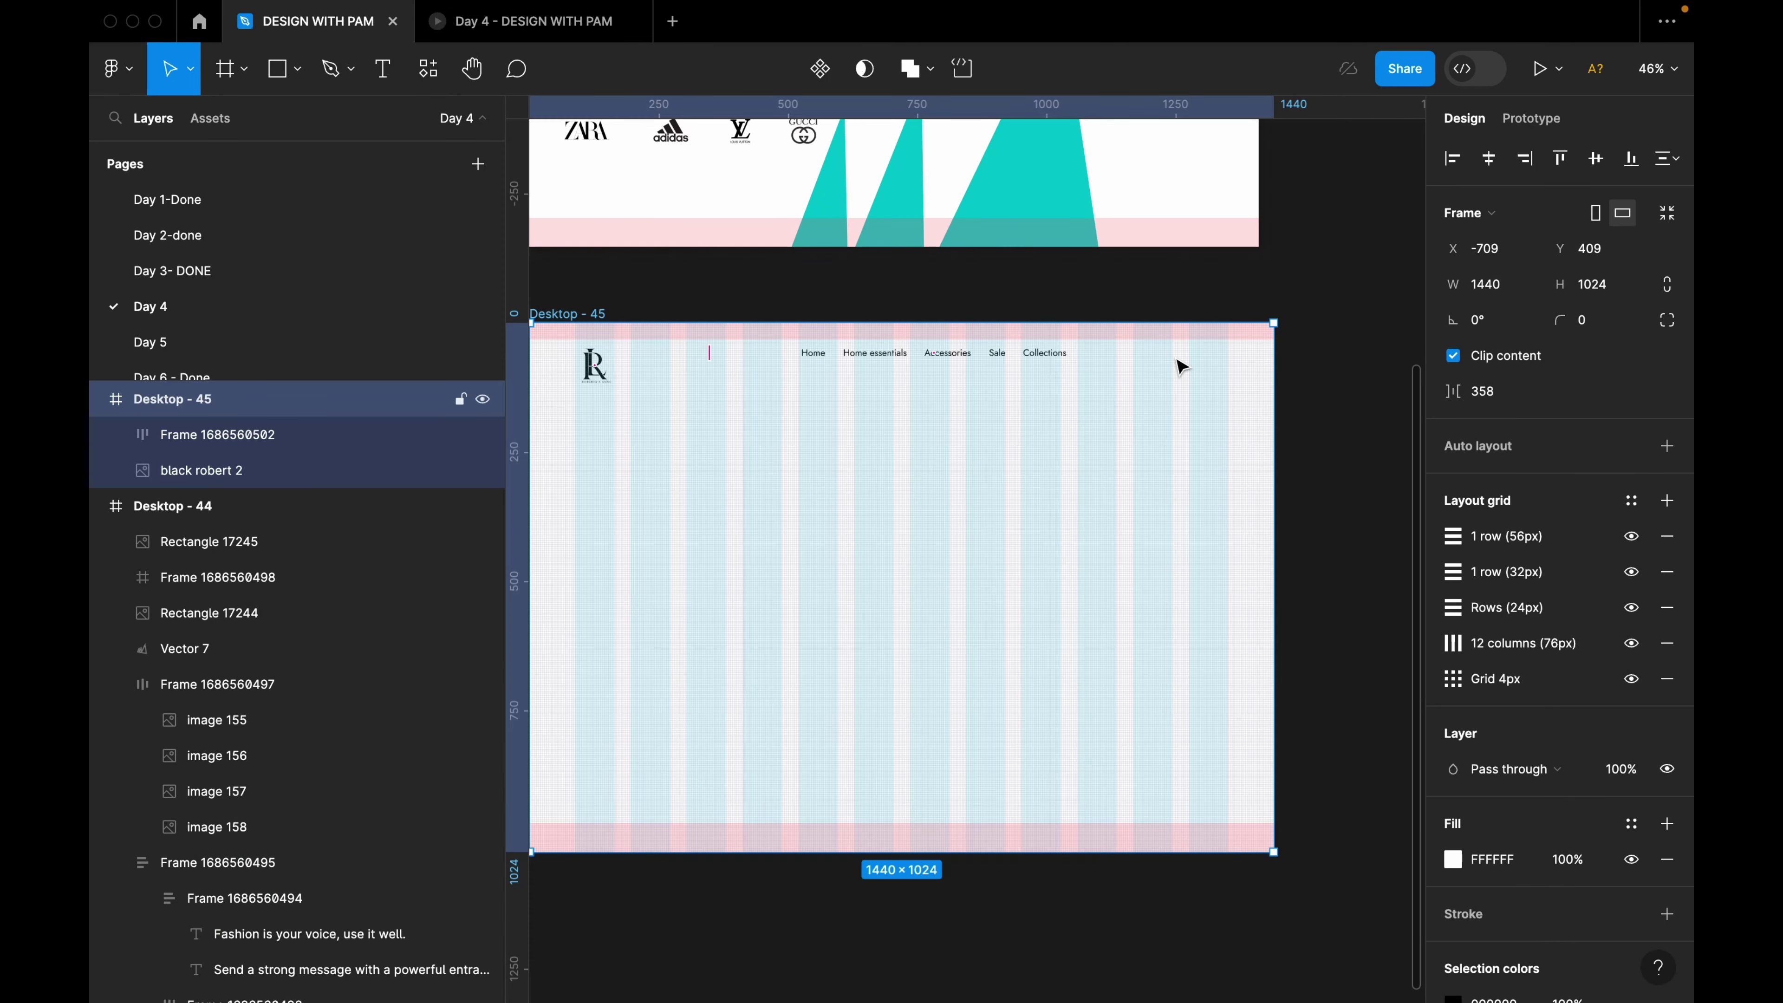
key("ctrl+v")
left_click(957, 341)
left_click_drag(963, 347, 1192, 363)
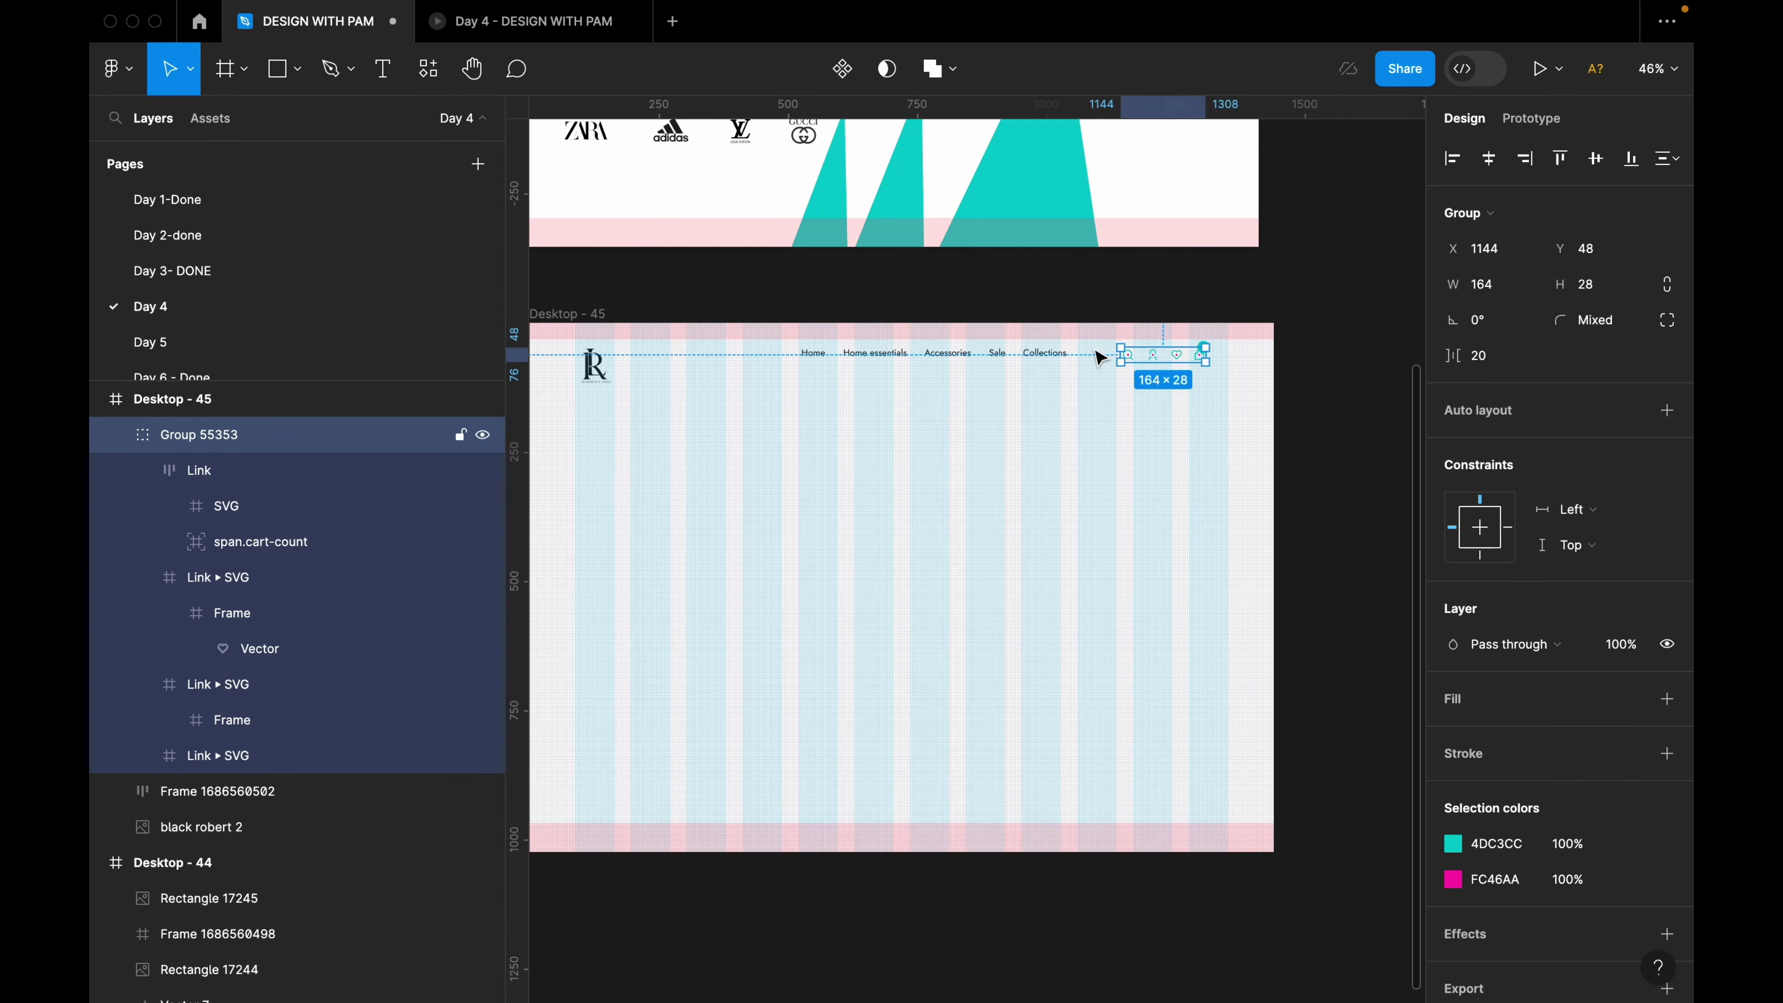
Combine the navigation links and icon group into a horizontal auto layout frame and position it at X 568, Y 36.
left_click(1050, 364, "shift")
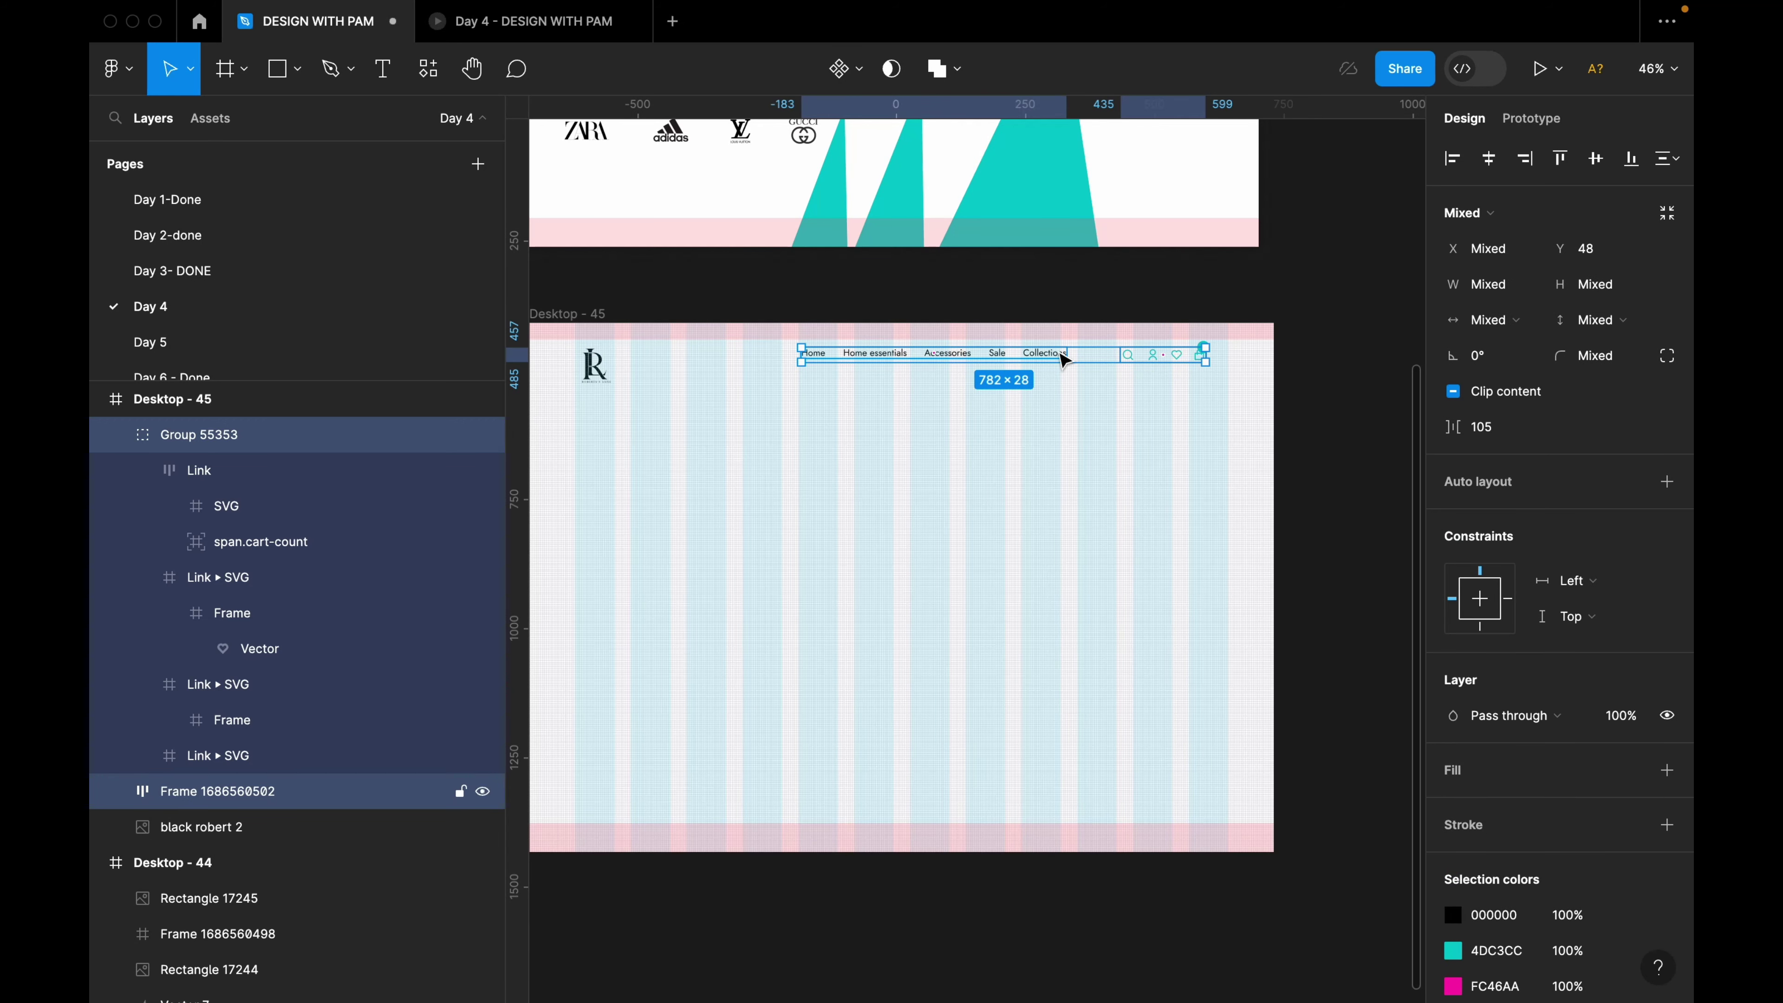
key("shift+a")
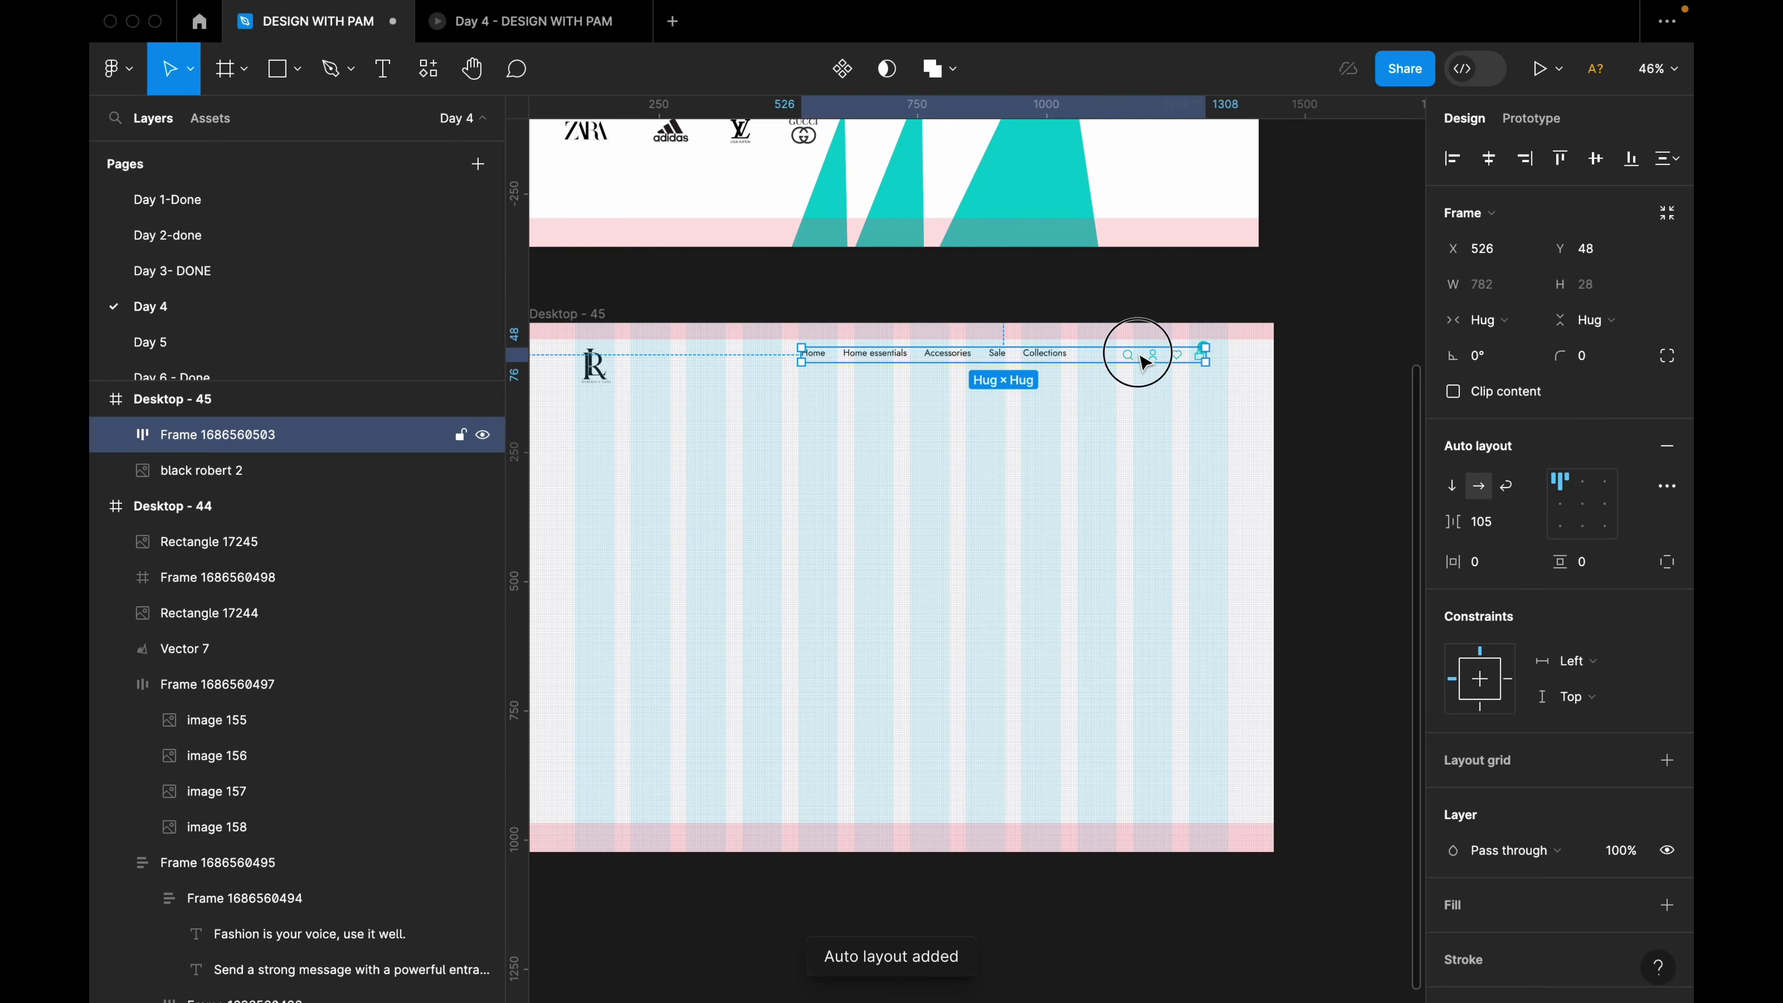
left_click_drag(1139, 360, 1171, 351)
scroll(1276, 364, "up", 5)
scroll(1171, 351, "down", 3)
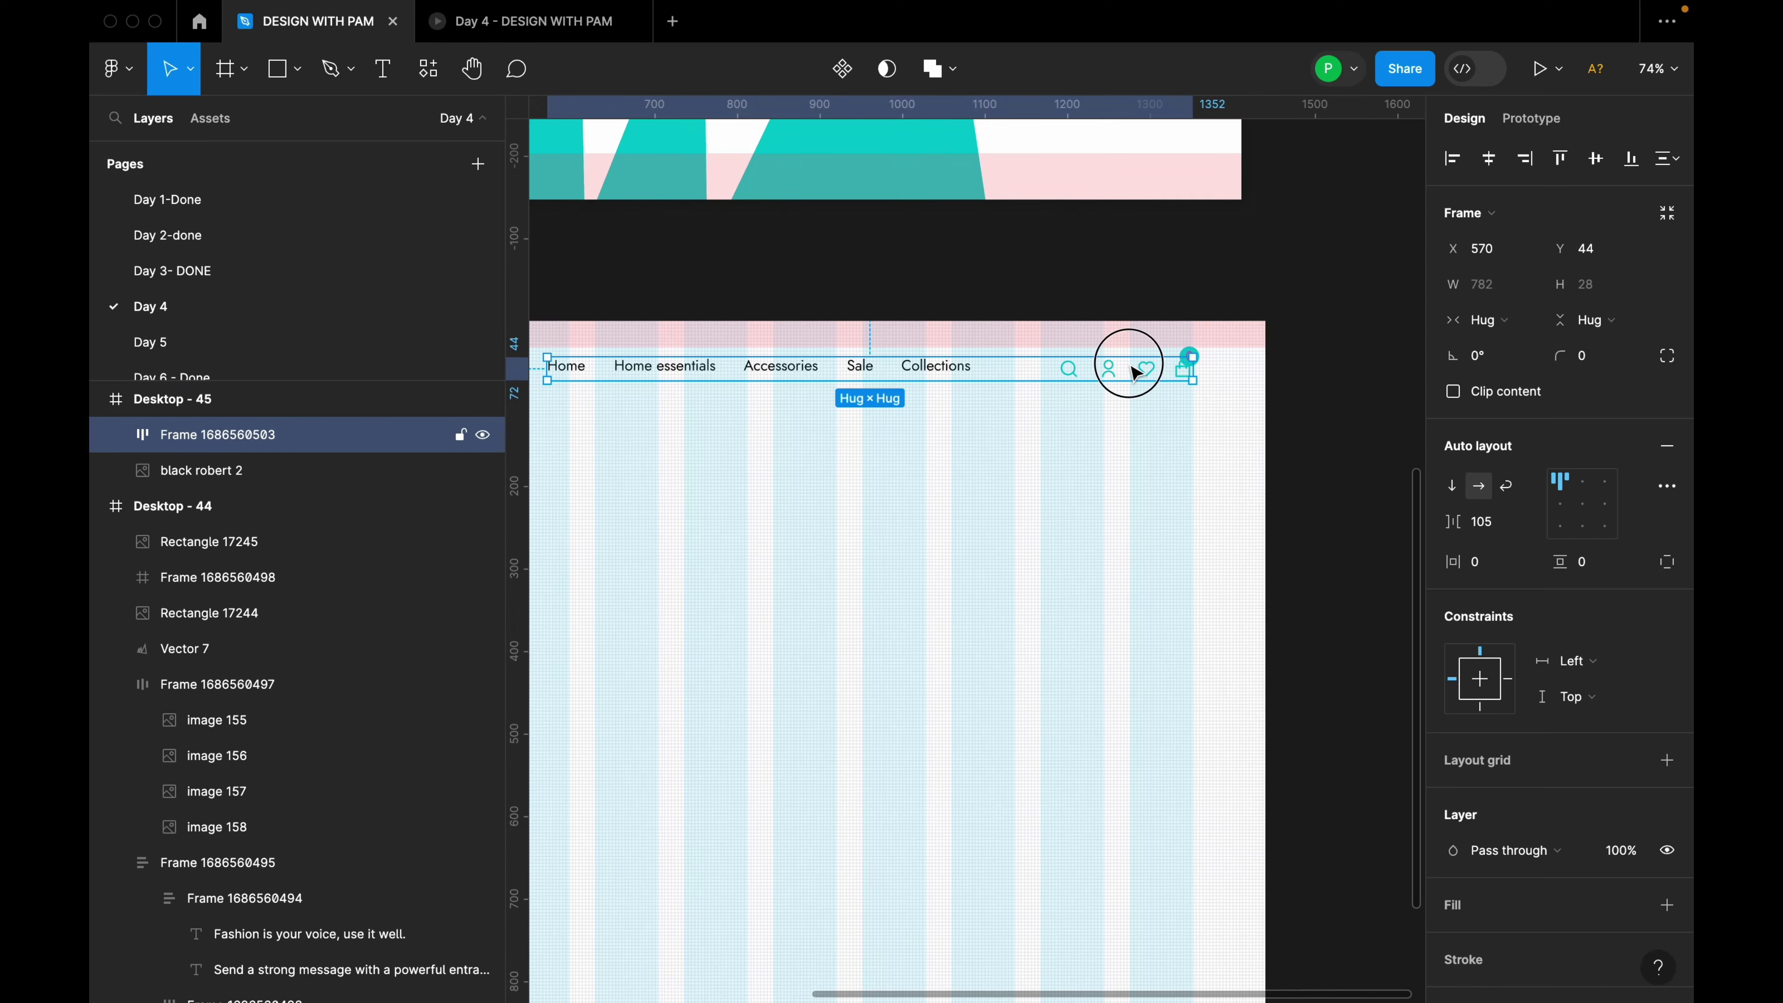
scroll(1162, 438, "down", 2)
scroll(1118, 390, "up", 2)
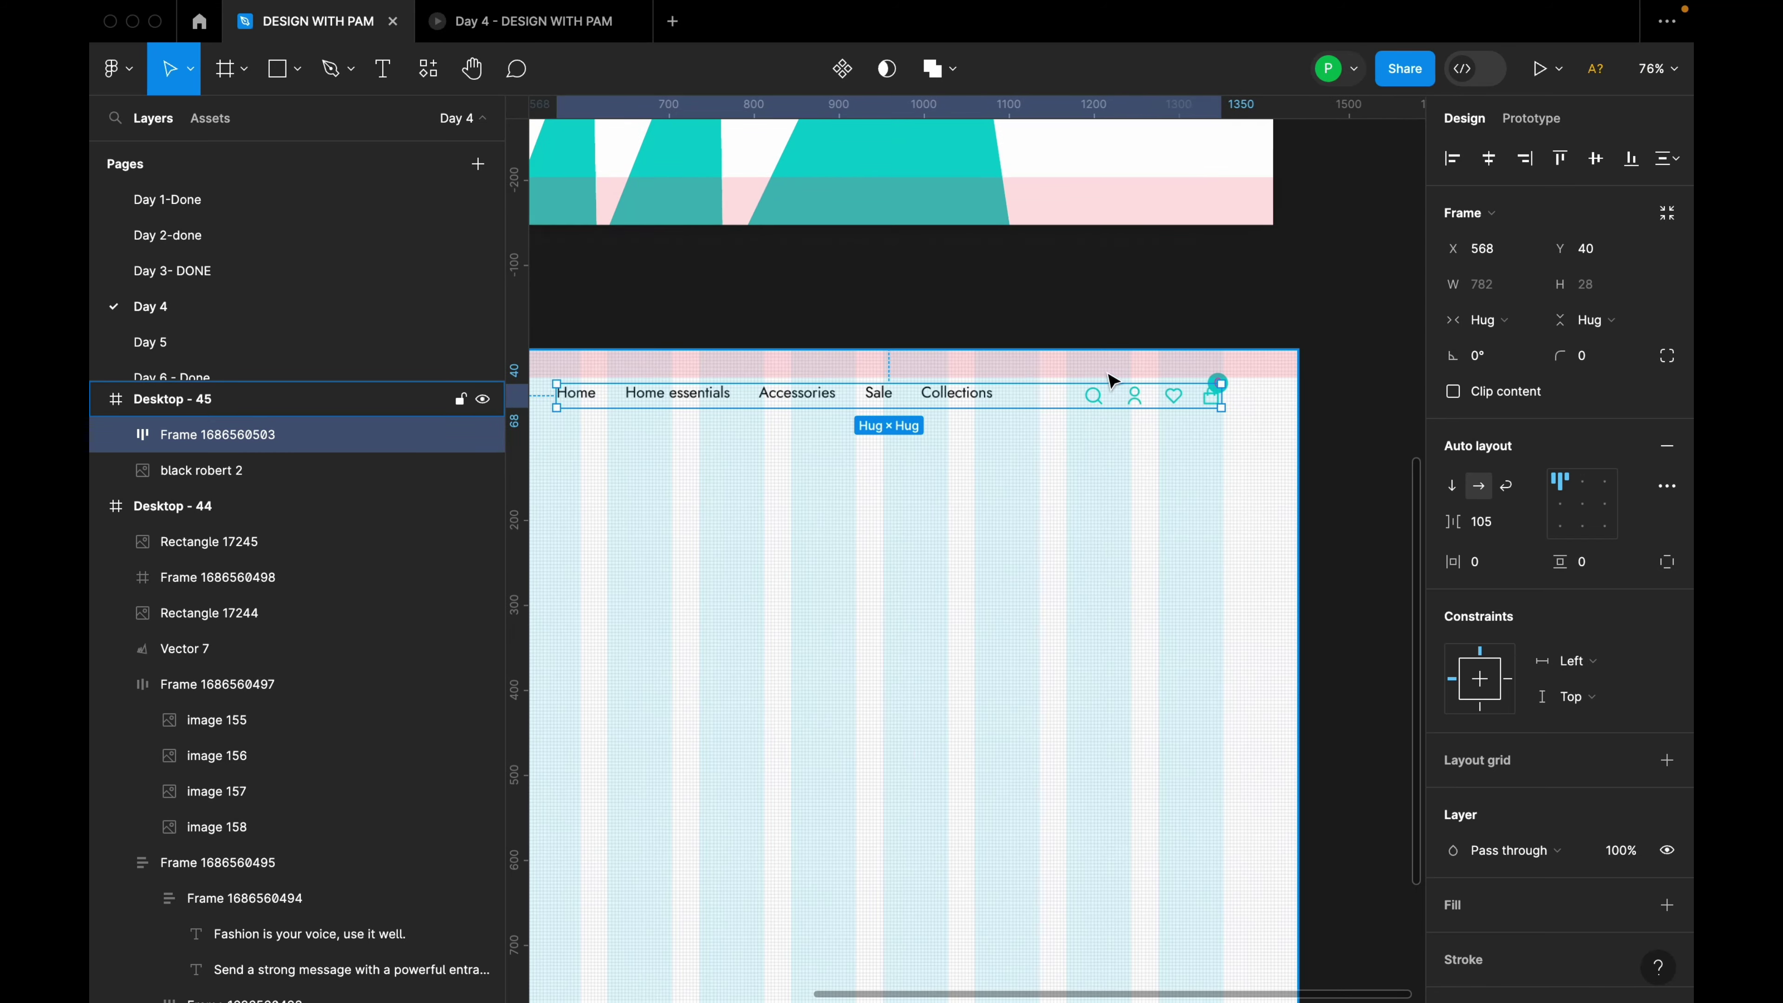
left_click_drag(1111, 387, 1125, 407)
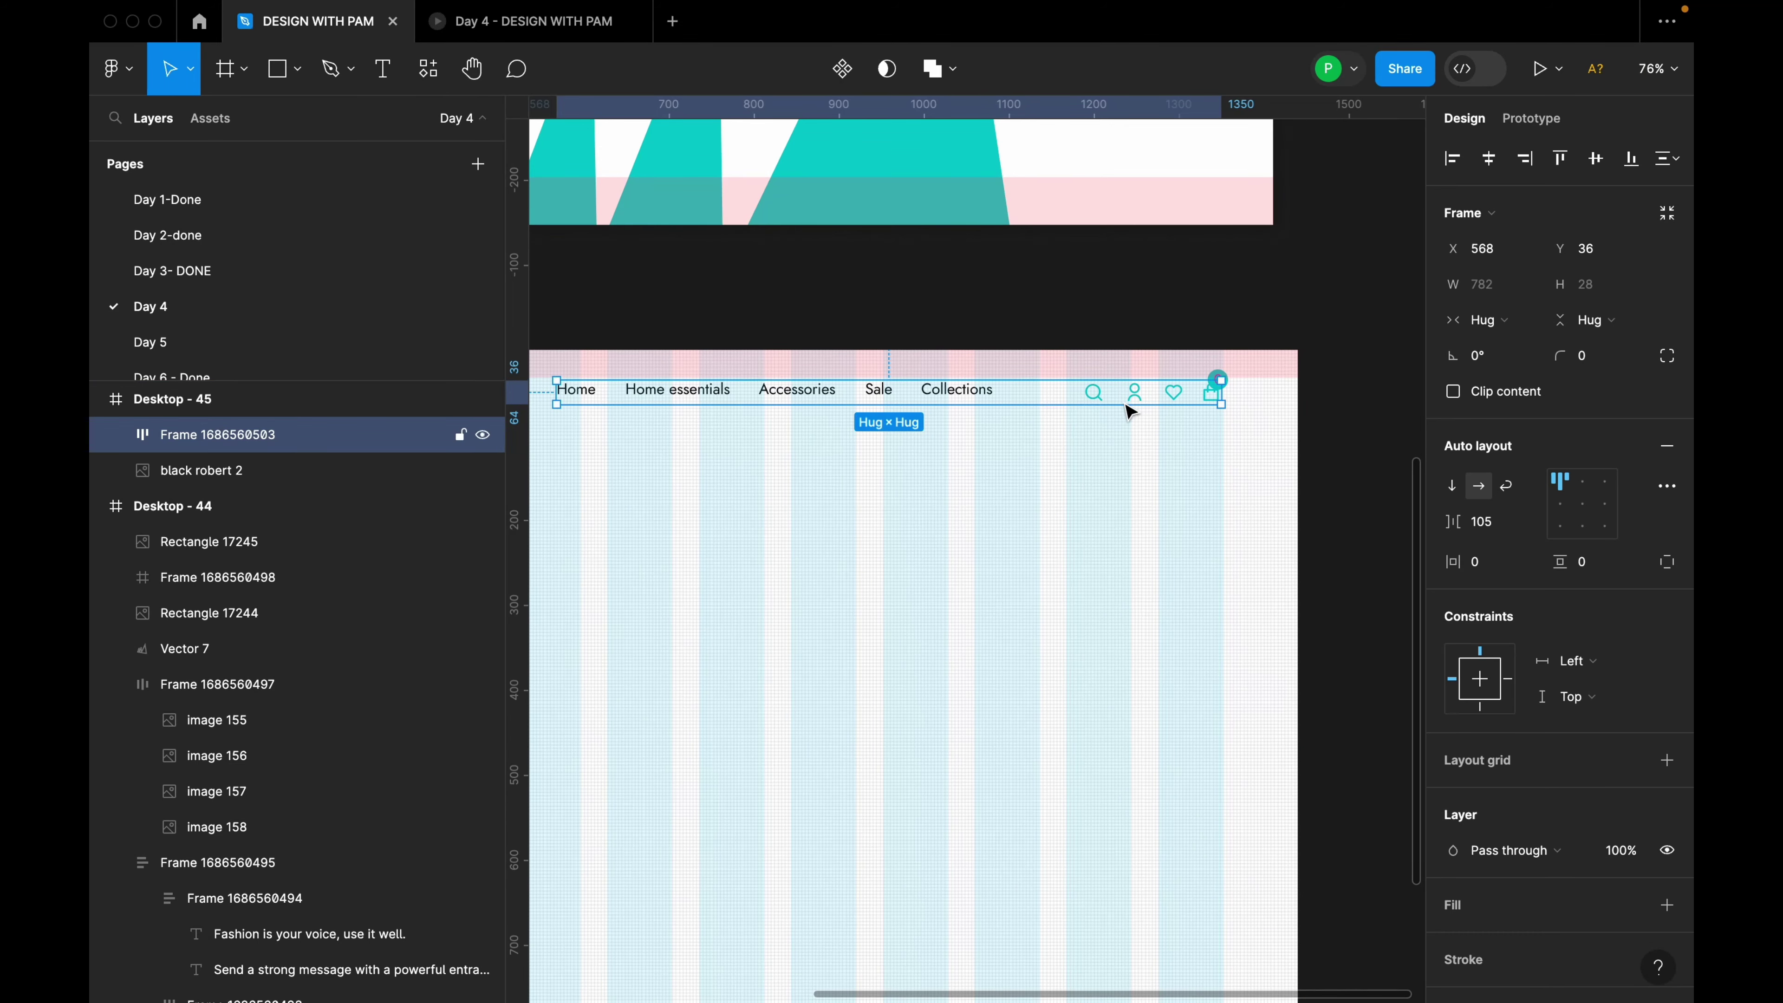
scroll(1166, 446, "down", 3)
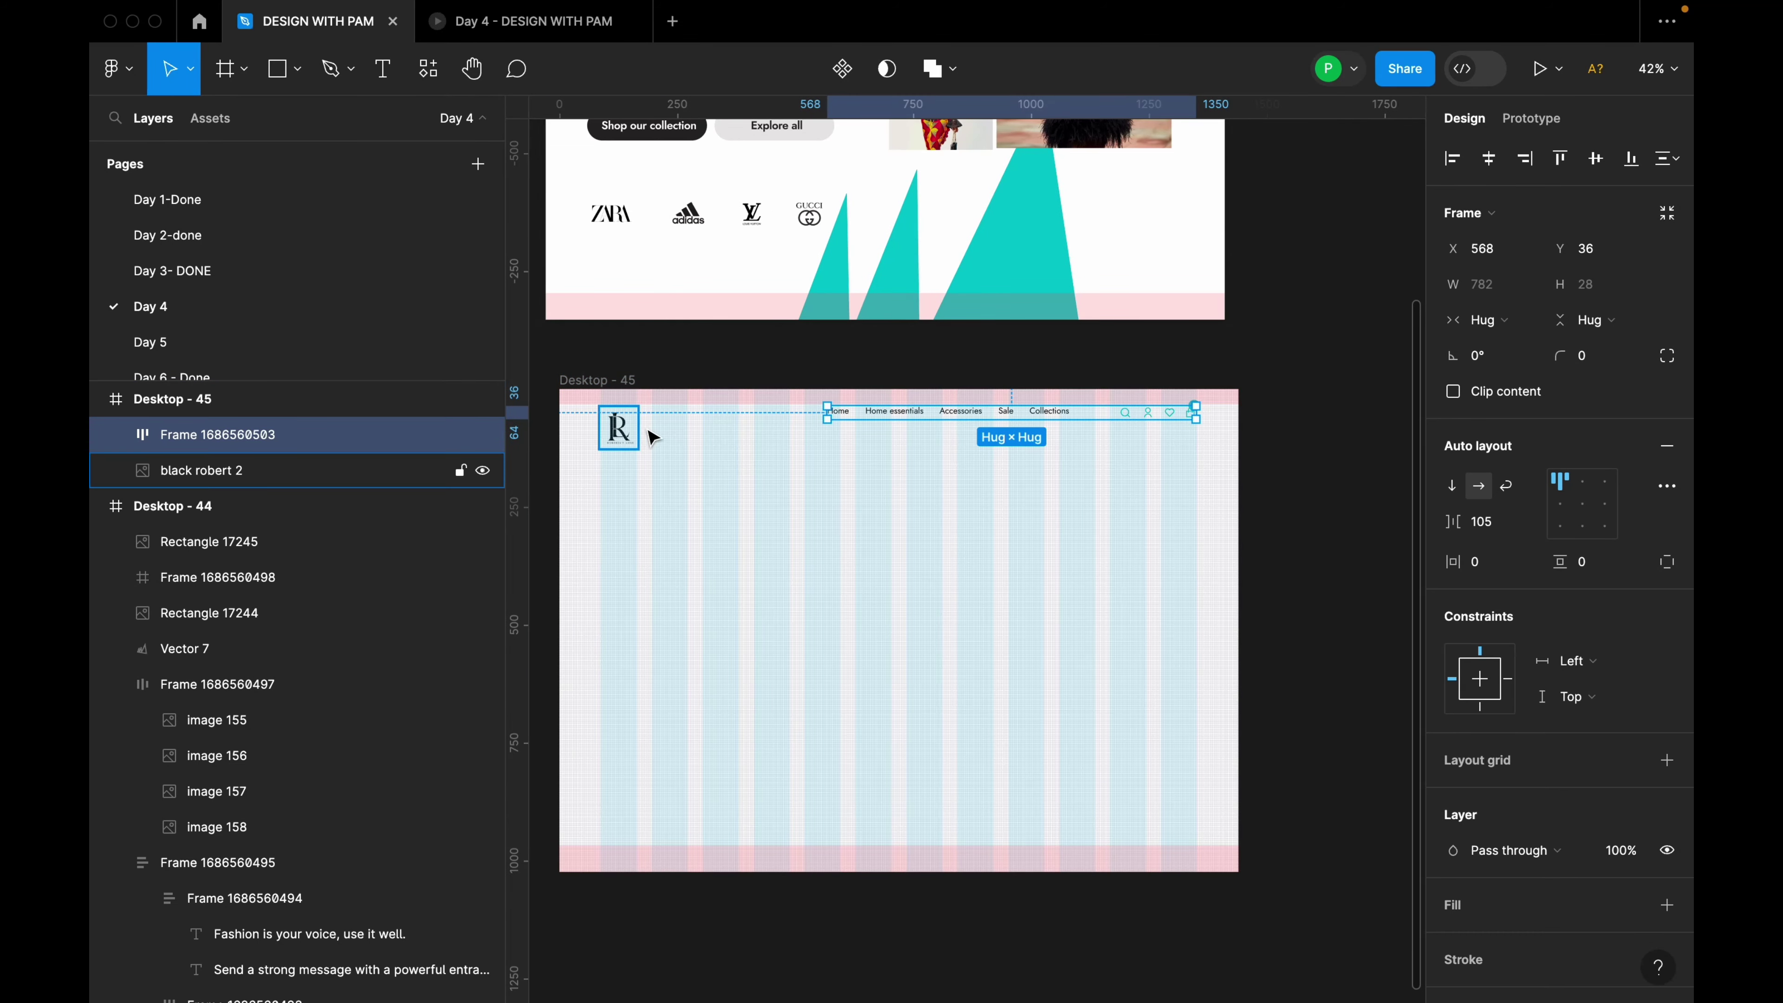
Combine the Desktop - 45 logo and navigation frame into a horizontal auto layout frame with its contents aligned to the center.
left_click(788, 482)
scroll(787, 492, "up", 2)
left_click_drag(788, 497, 822, 536)
scroll(822, 536, "up", 2)
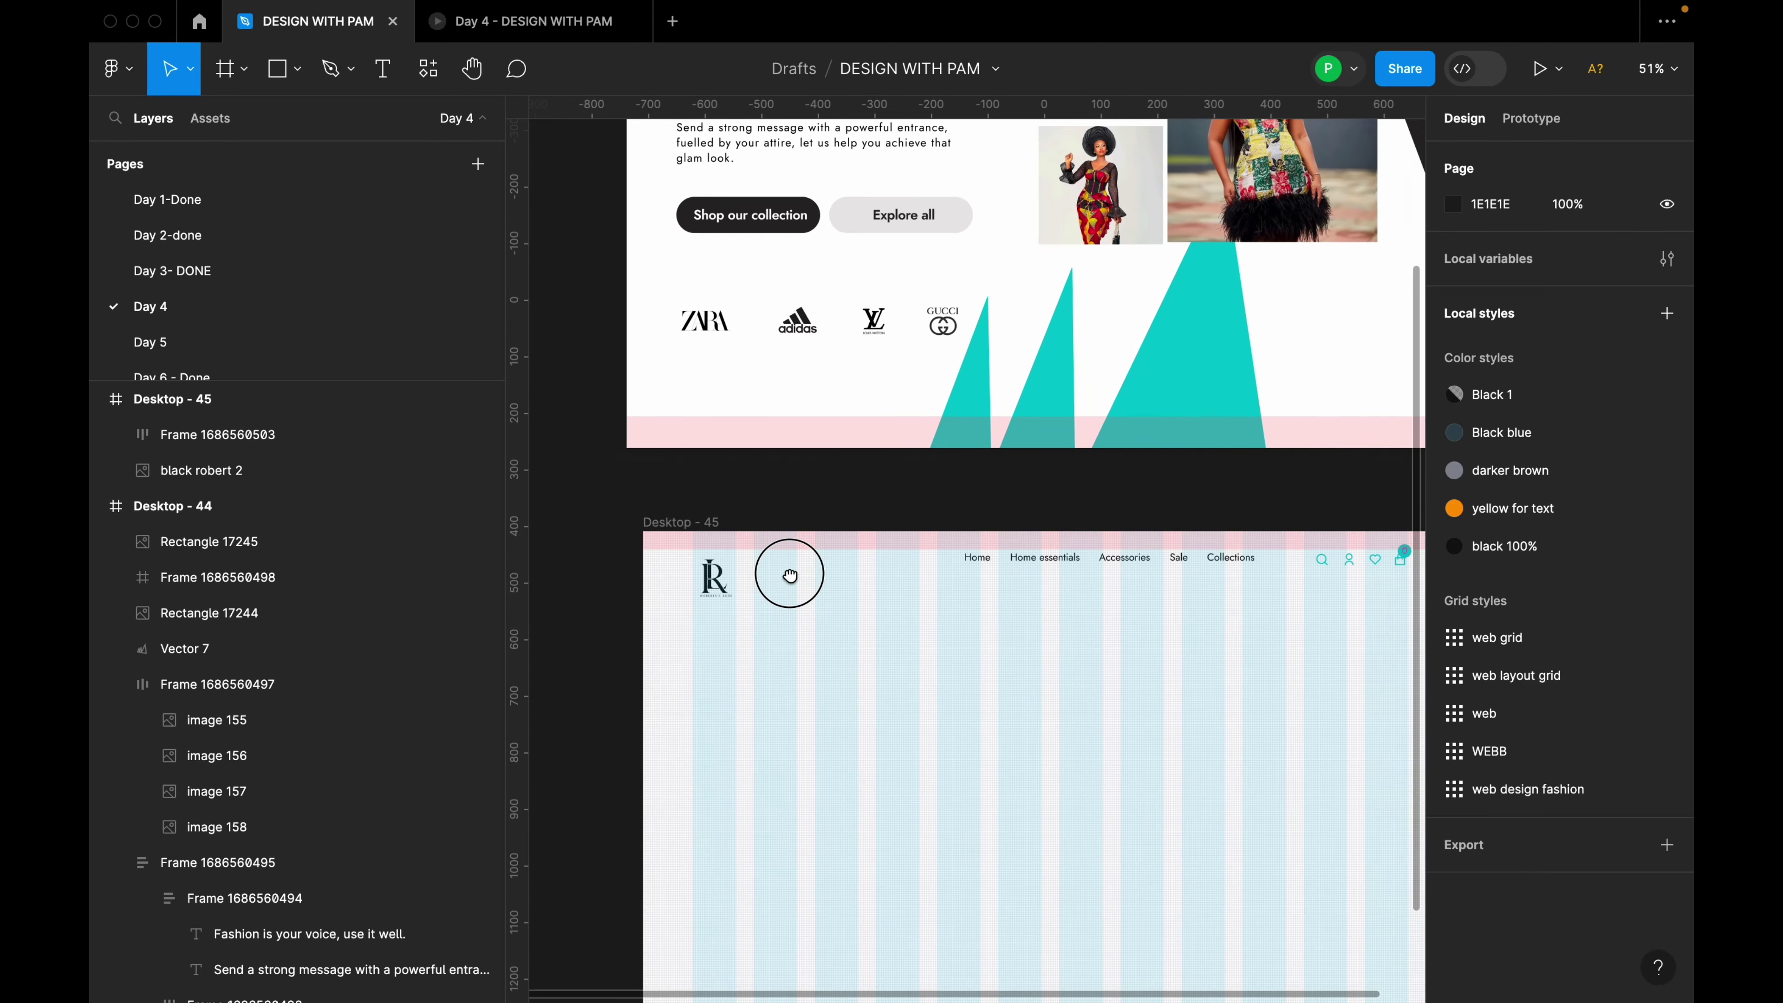
left_click(708, 585)
scroll(722, 588, "down", 3)
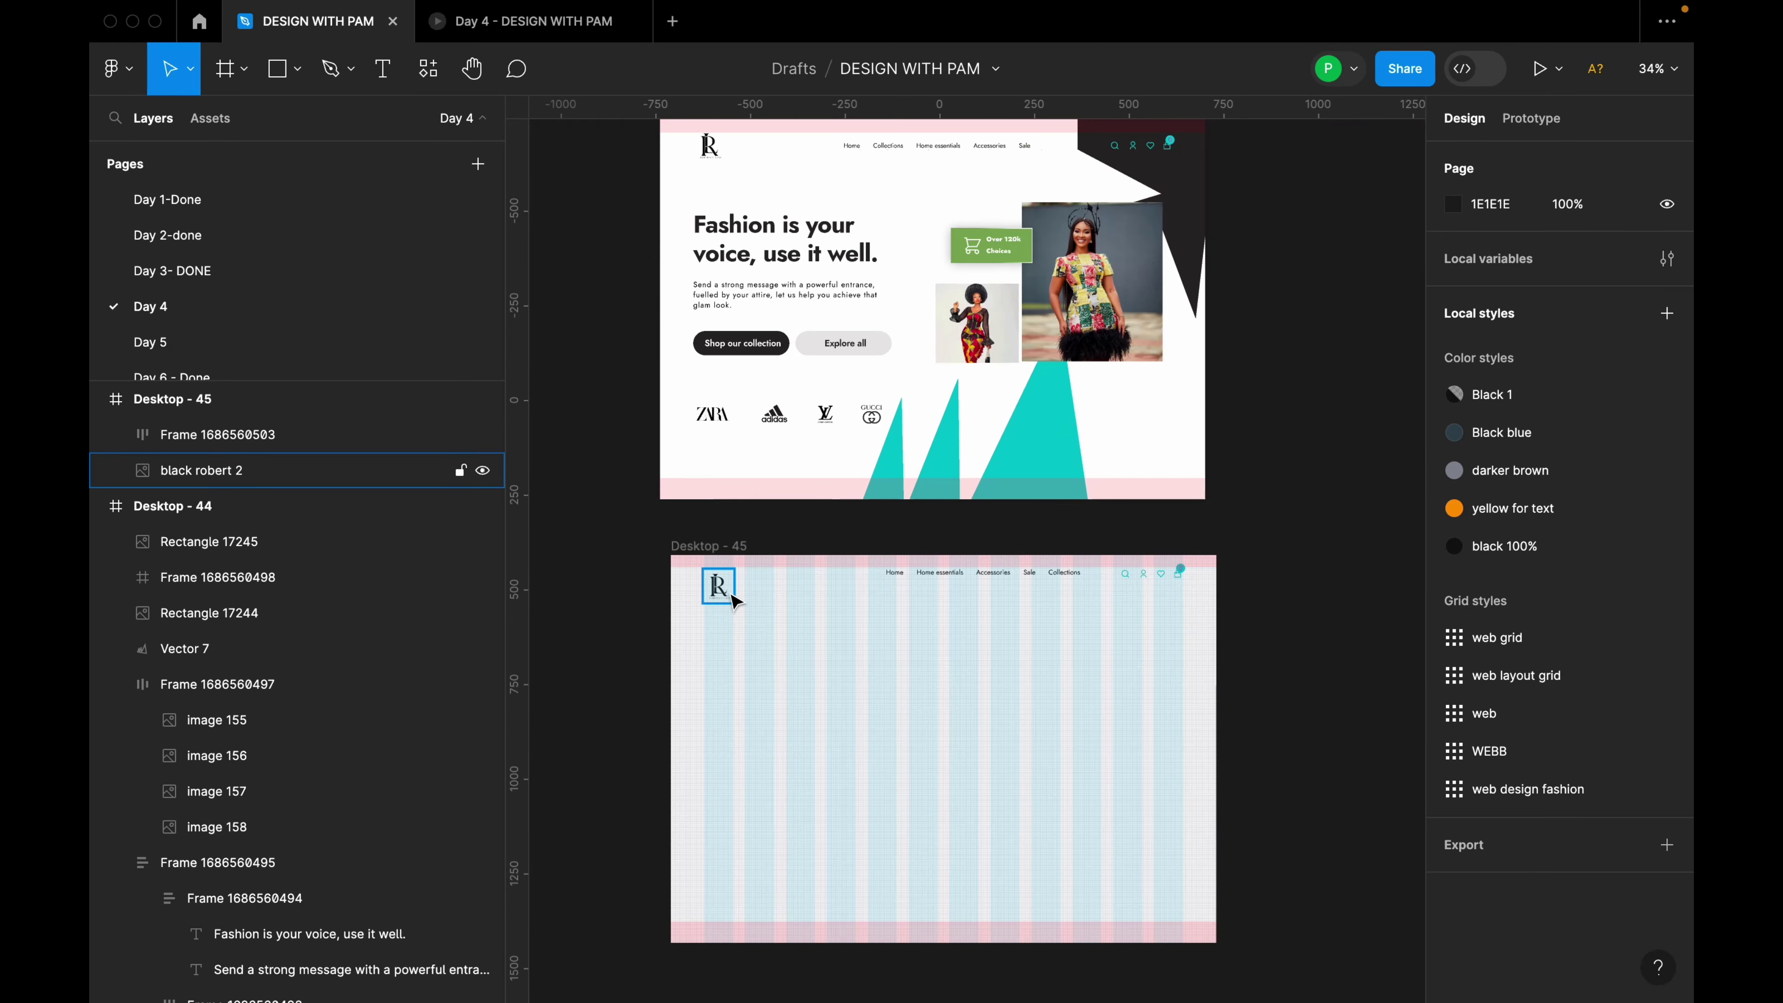
left_click(895, 571, "shift")
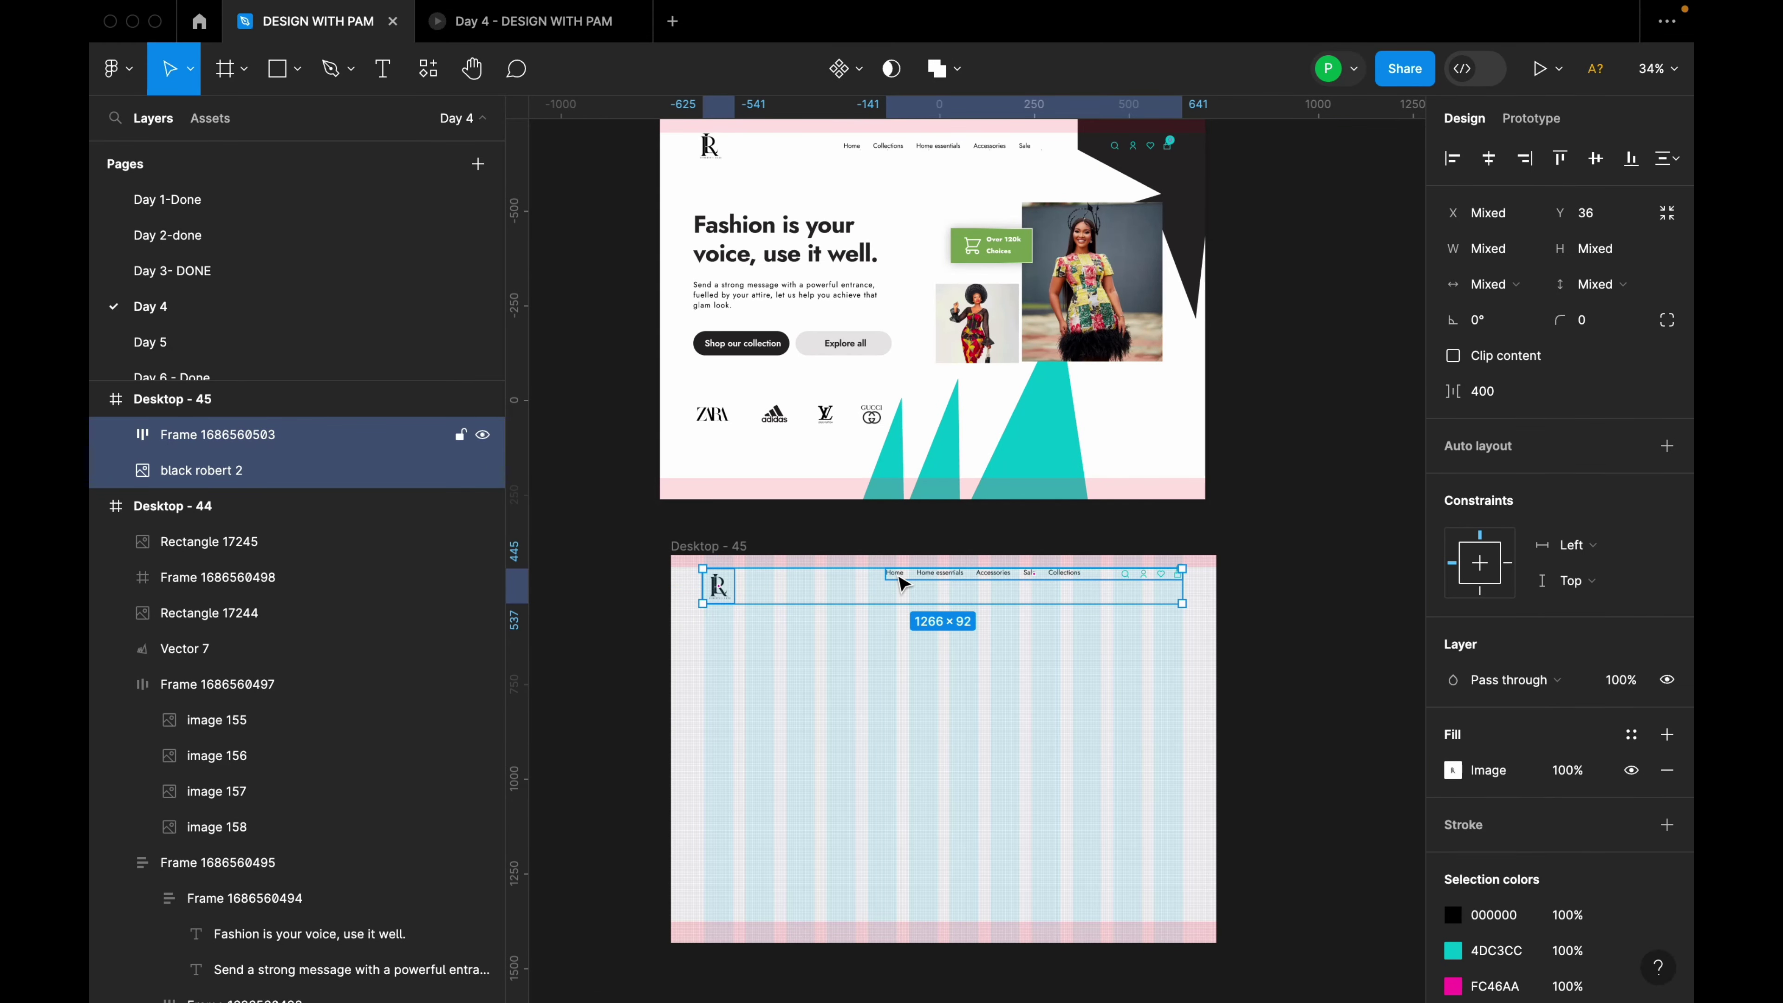
key("shift+a")
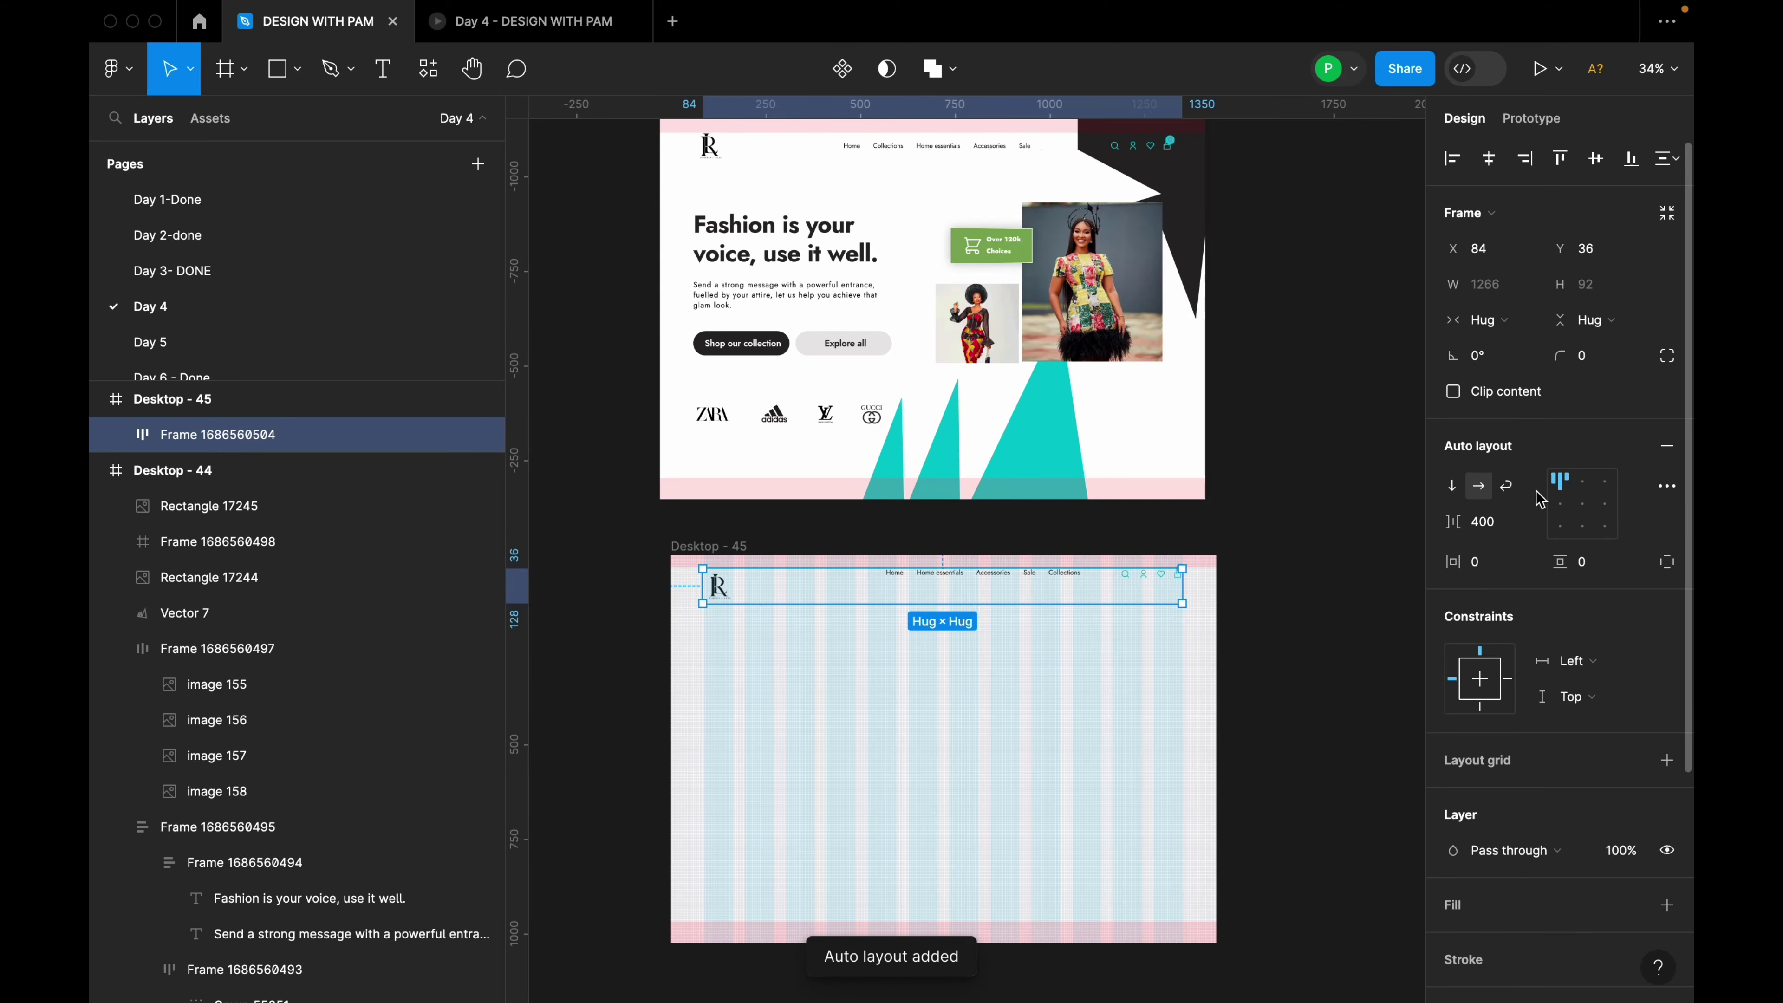
left_click(1583, 504)
scroll(867, 604, "up", 3)
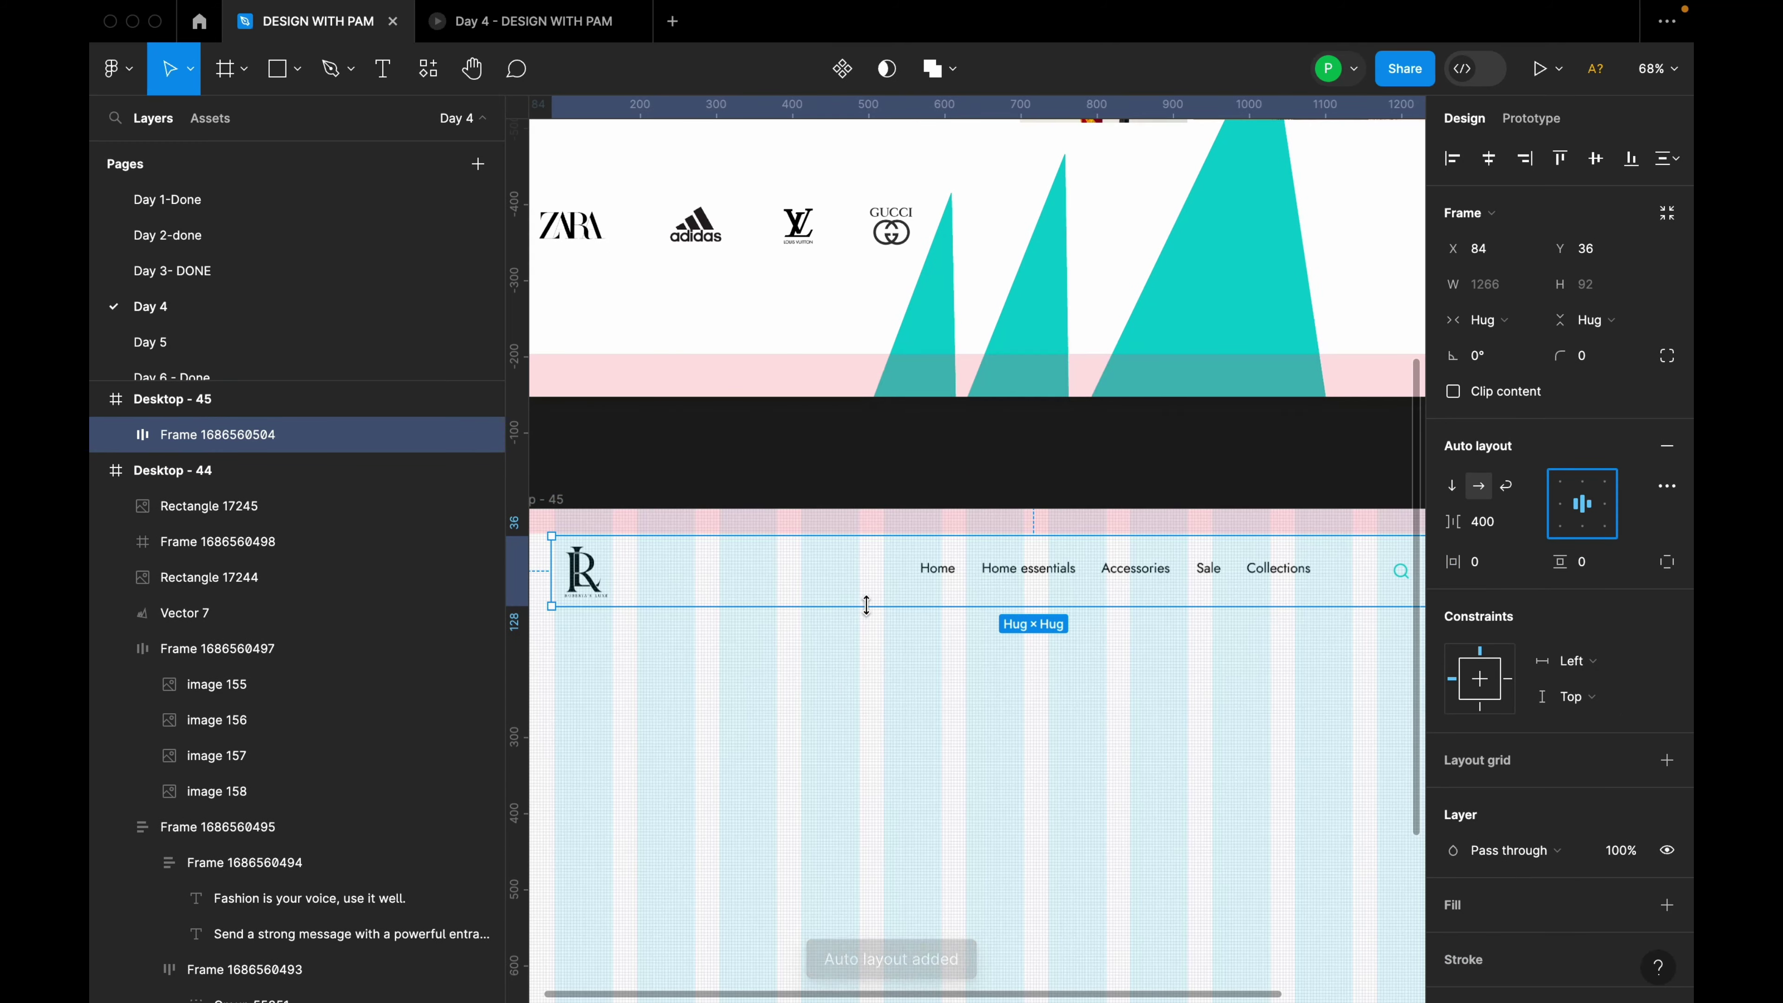
scroll(866, 604, "down", 5)
scroll(1026, 653, "up", 4)
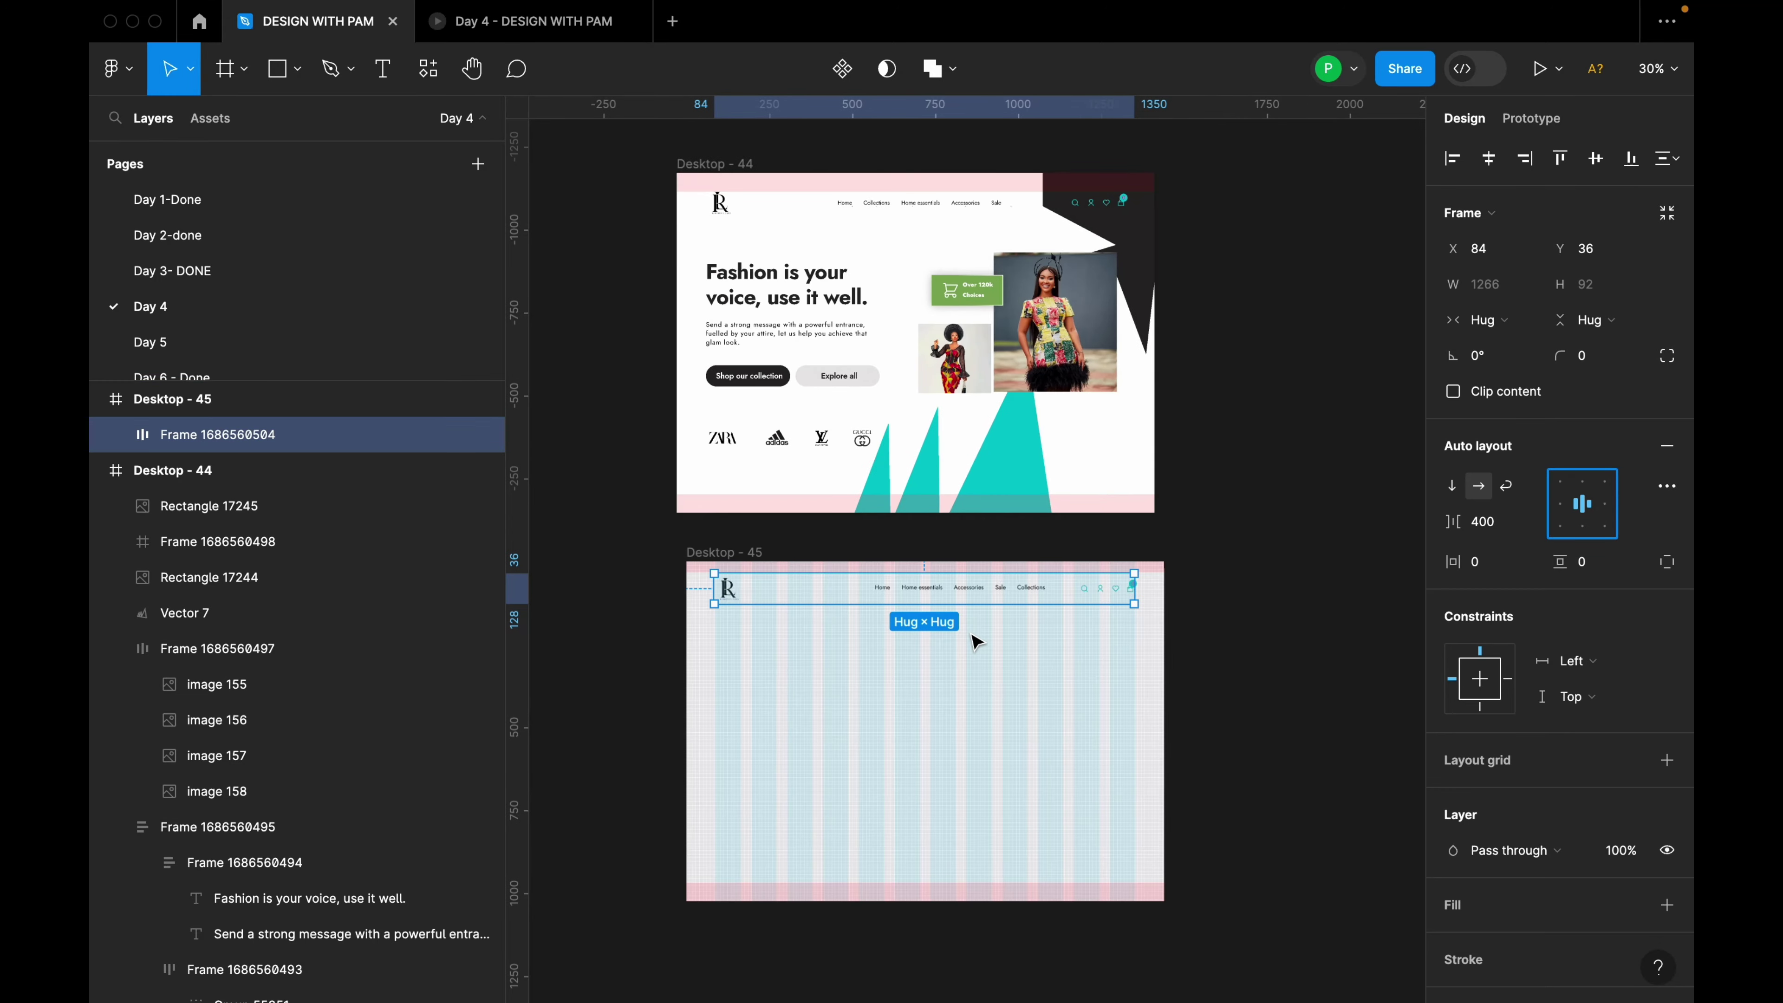
scroll(1029, 657, "down", 3)
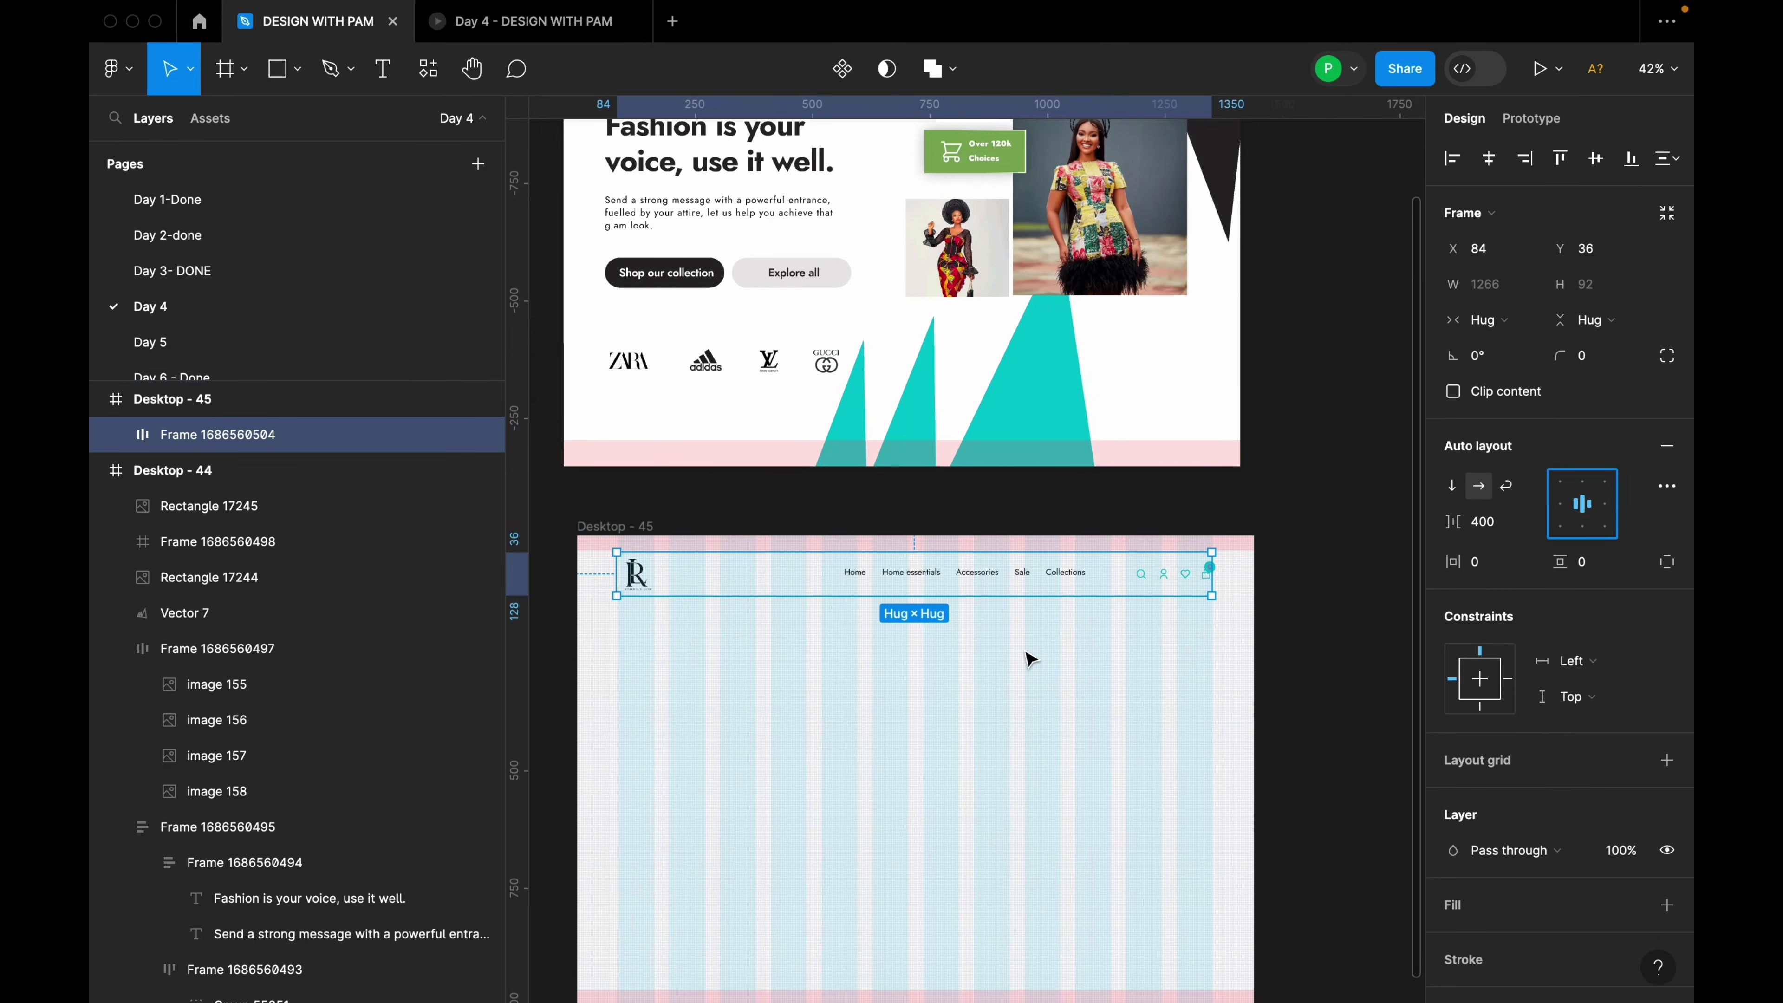
Using Desktop - 44's dark vector as reference, draw a closed six-point Pen shape about 379 × 817.5 along the right side of Desktop - 45.
left_click(1286, 613)
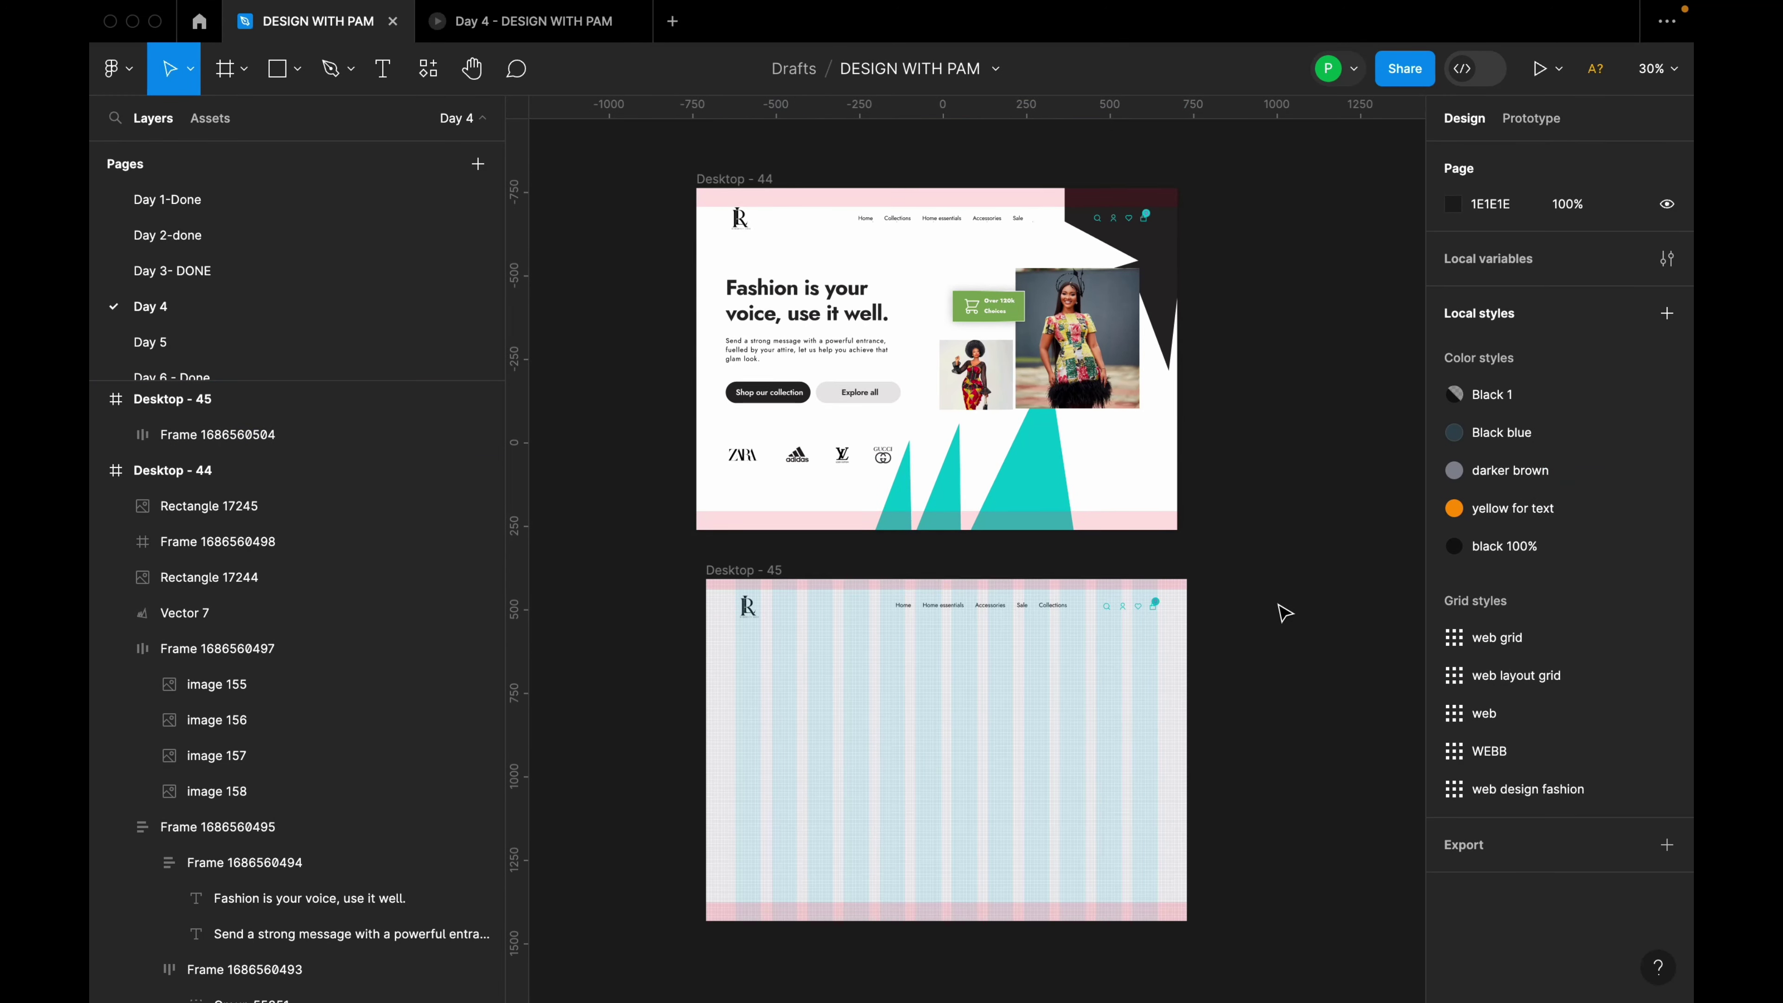
scroll(1282, 609, "up", 2)
left_click(1162, 339)
scroll(1162, 309, "up", 3)
scroll(1195, 345, "up", 1)
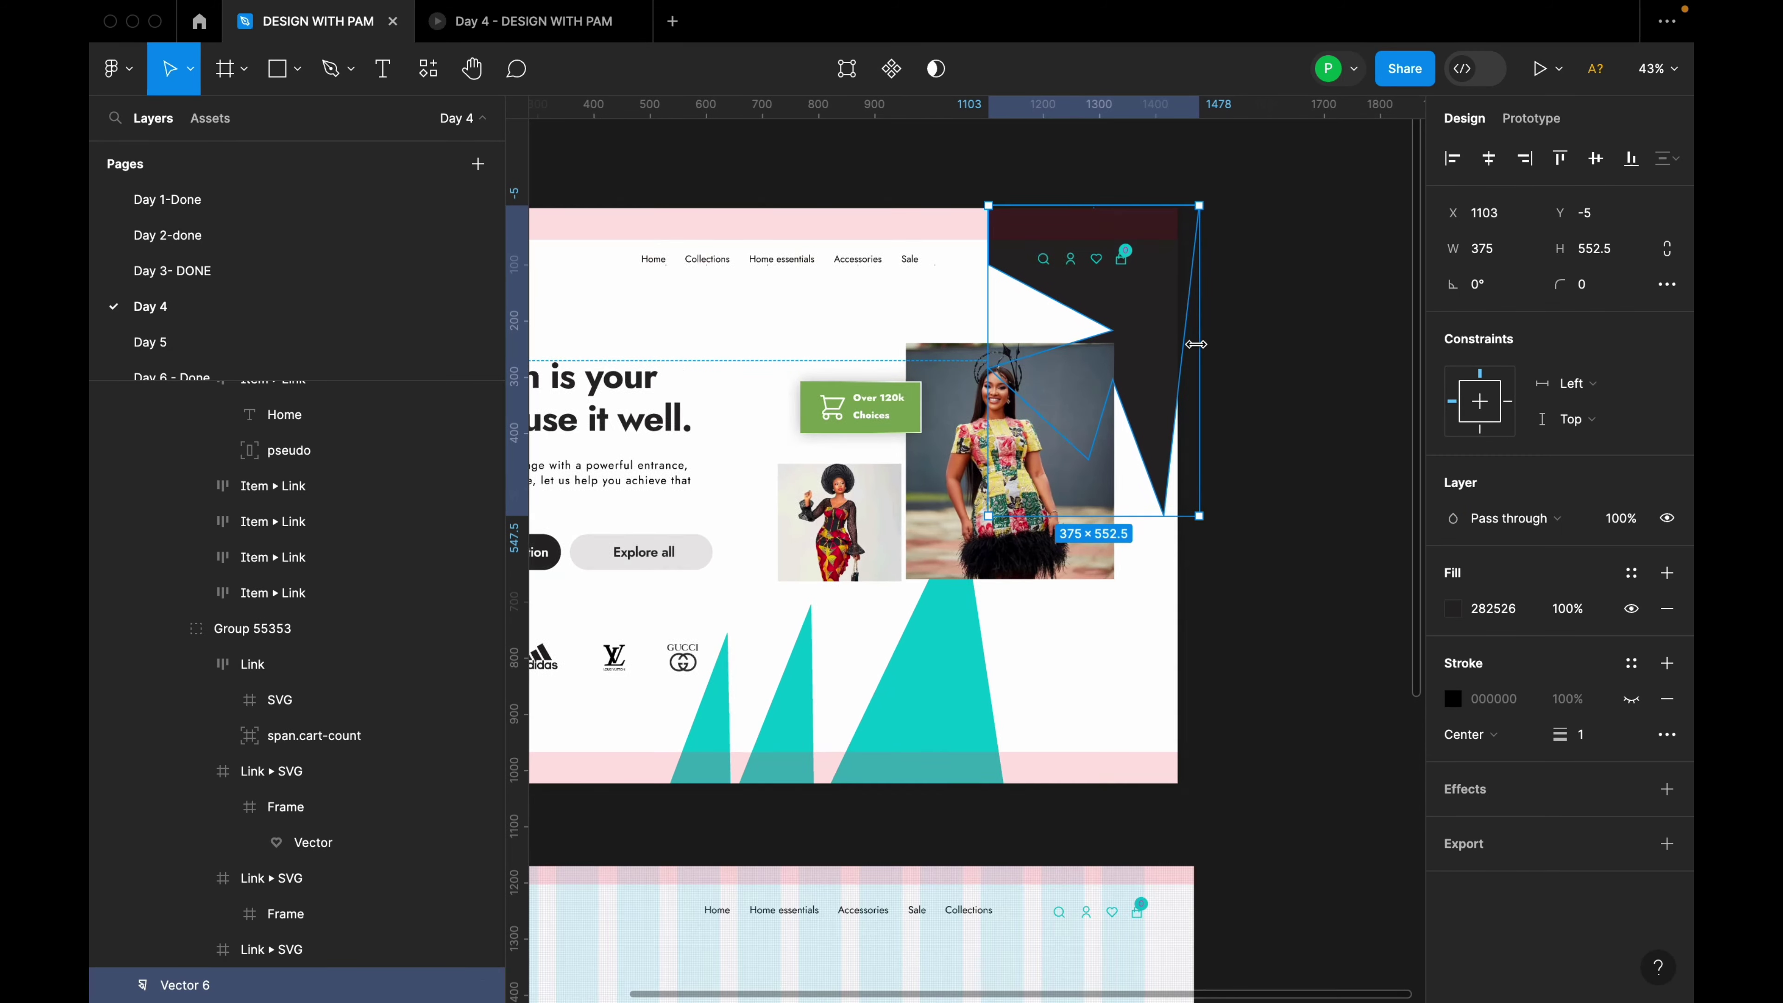
left_click(350, 70)
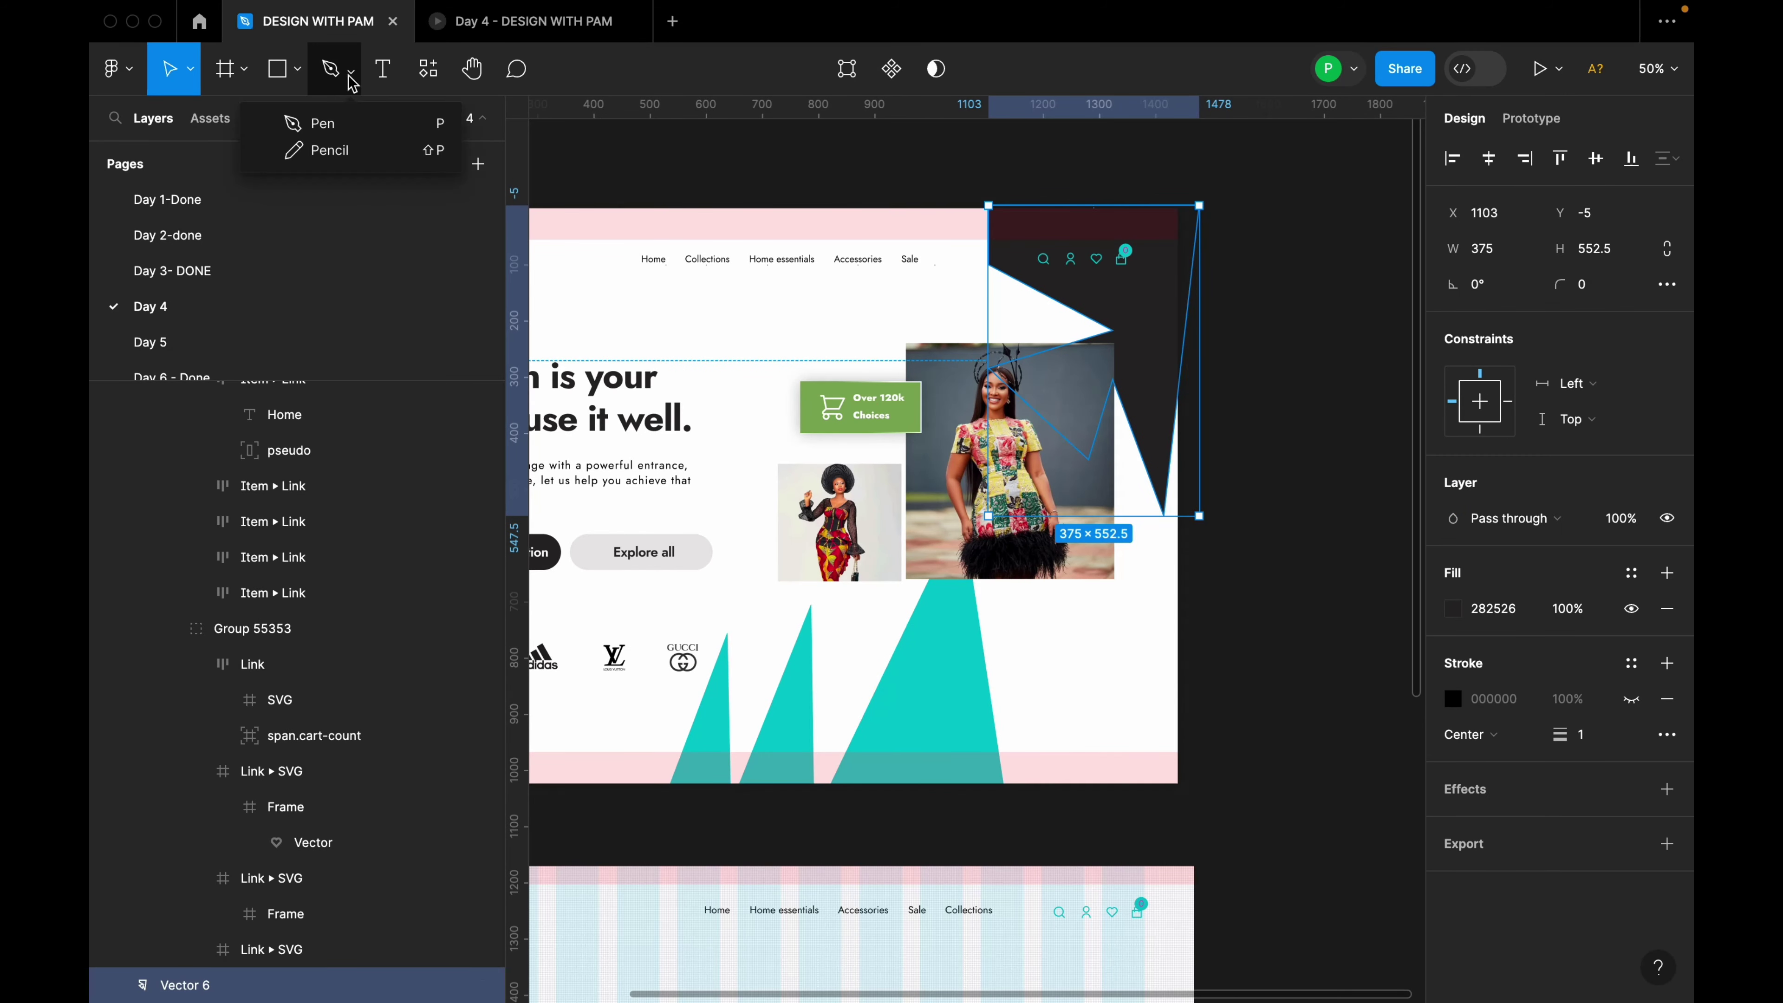
left_click(347, 120)
scroll(1258, 685, "down", 4)
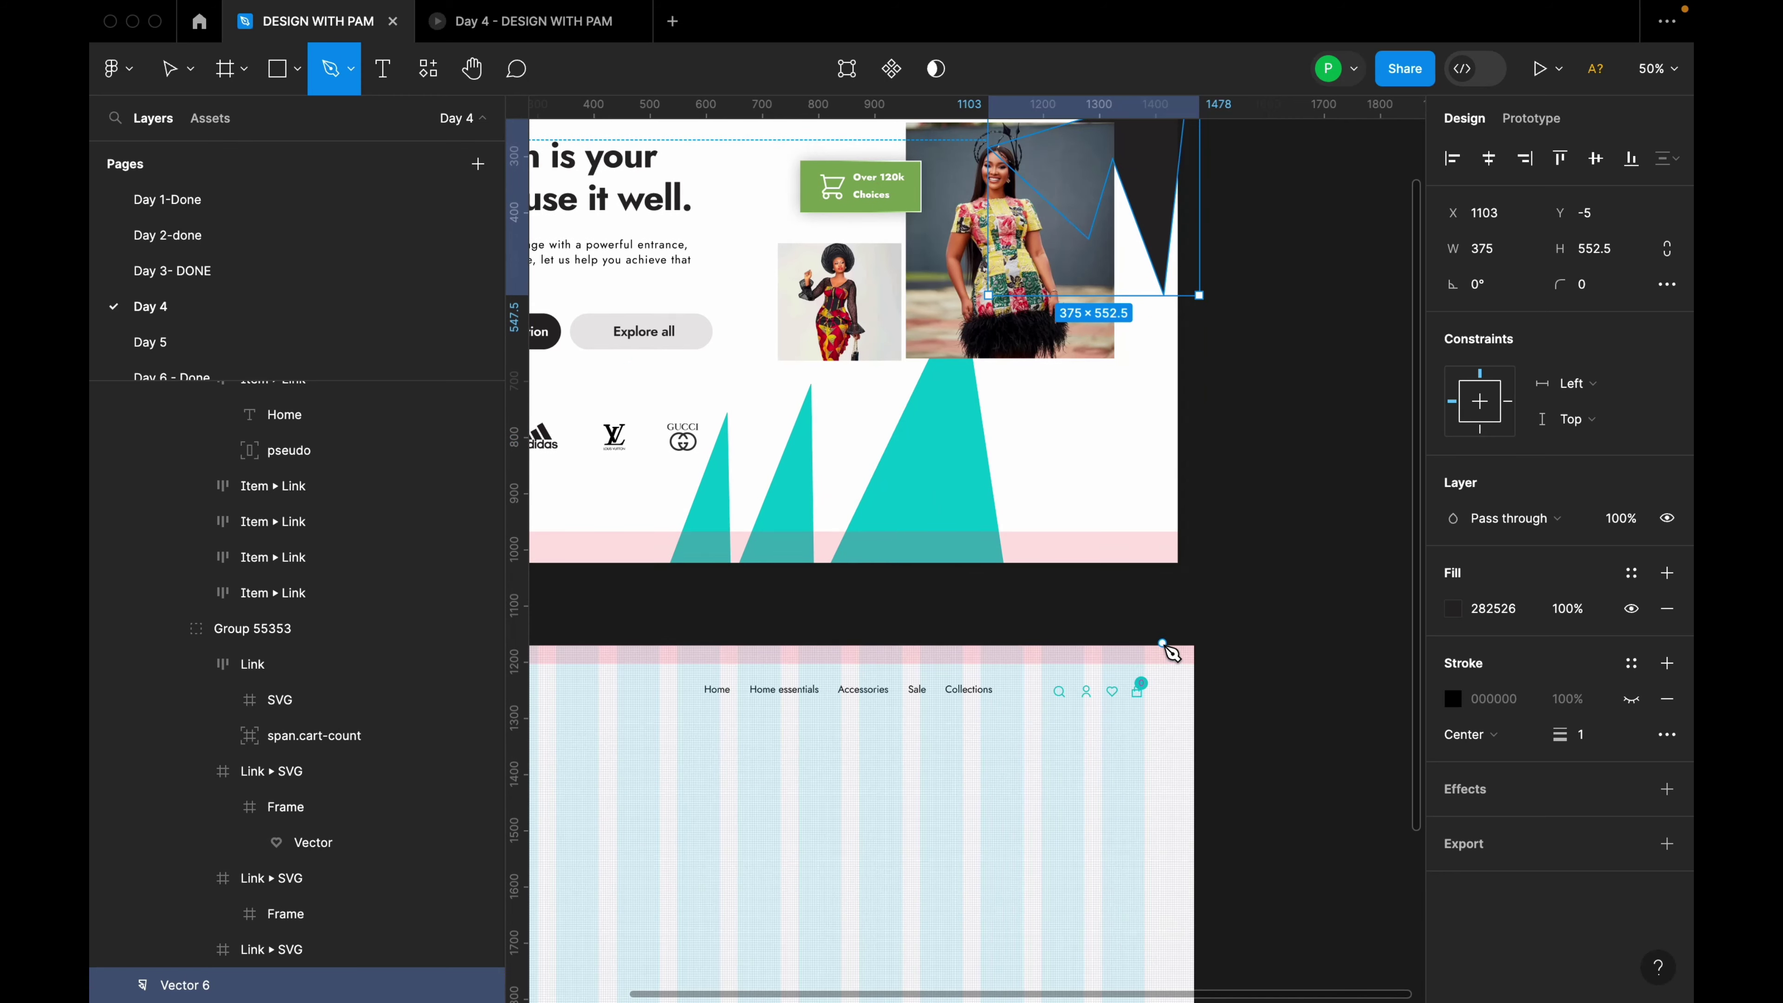
scroll(1166, 645, "up", 2)
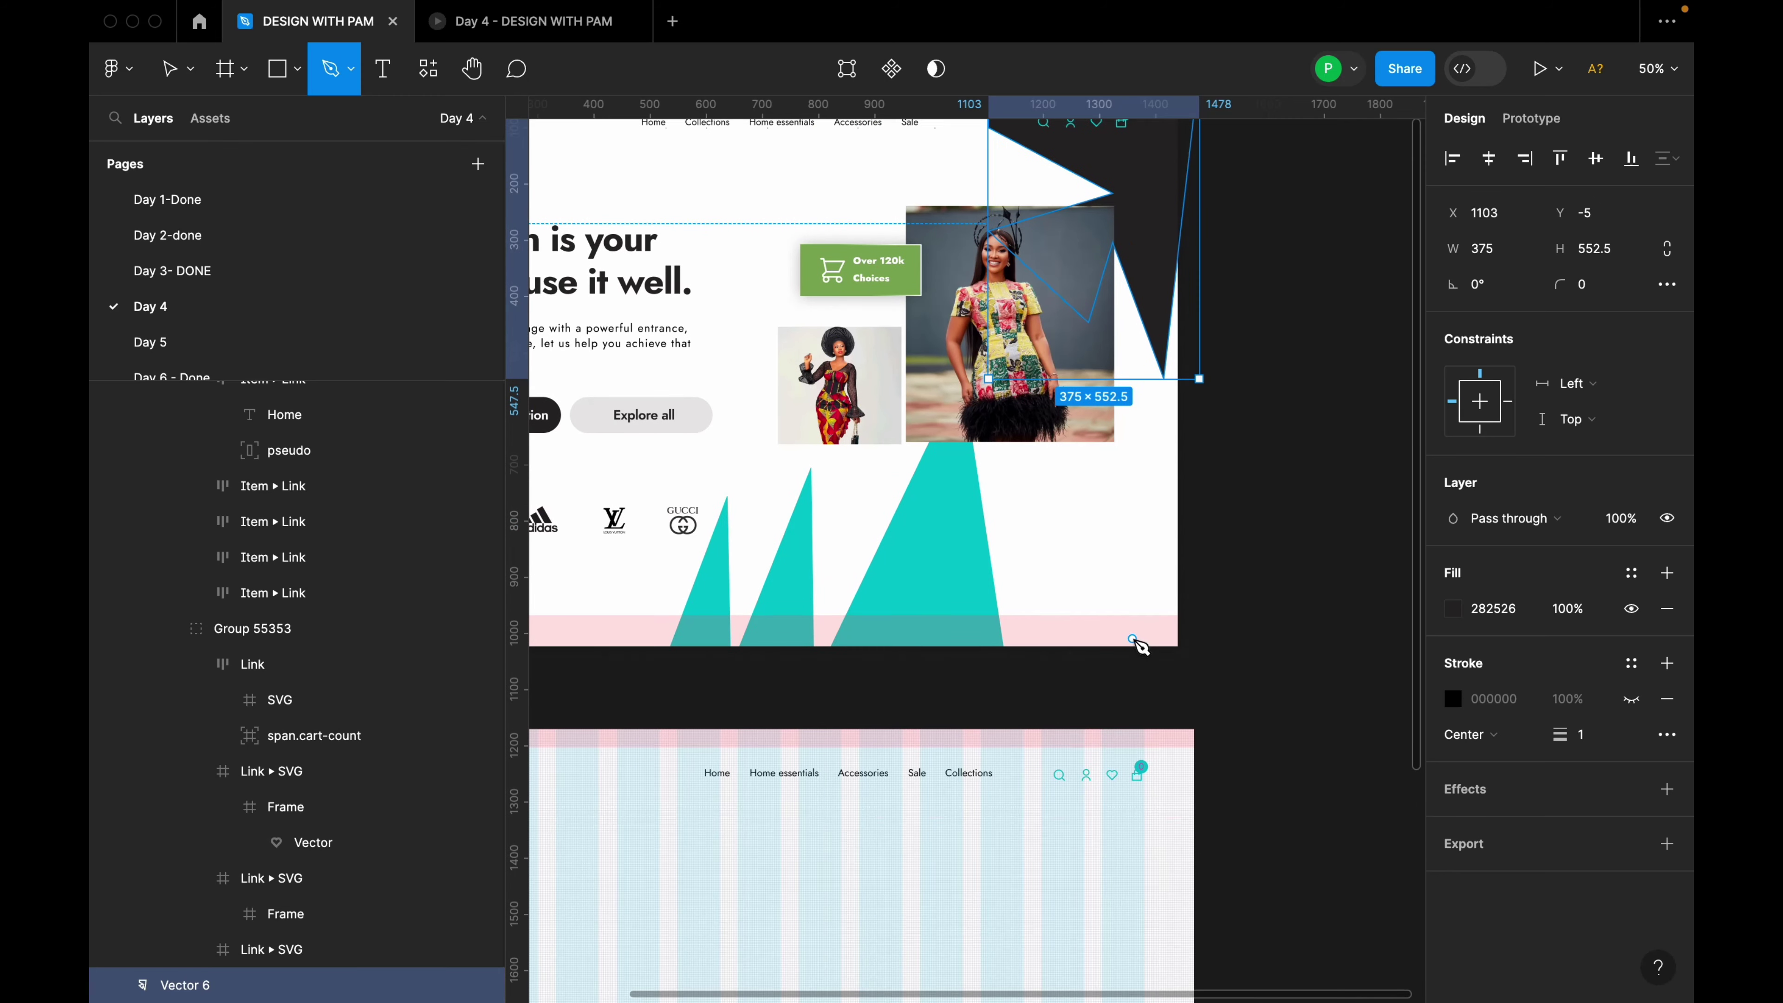
left_click(979, 732)
left_click(980, 874)
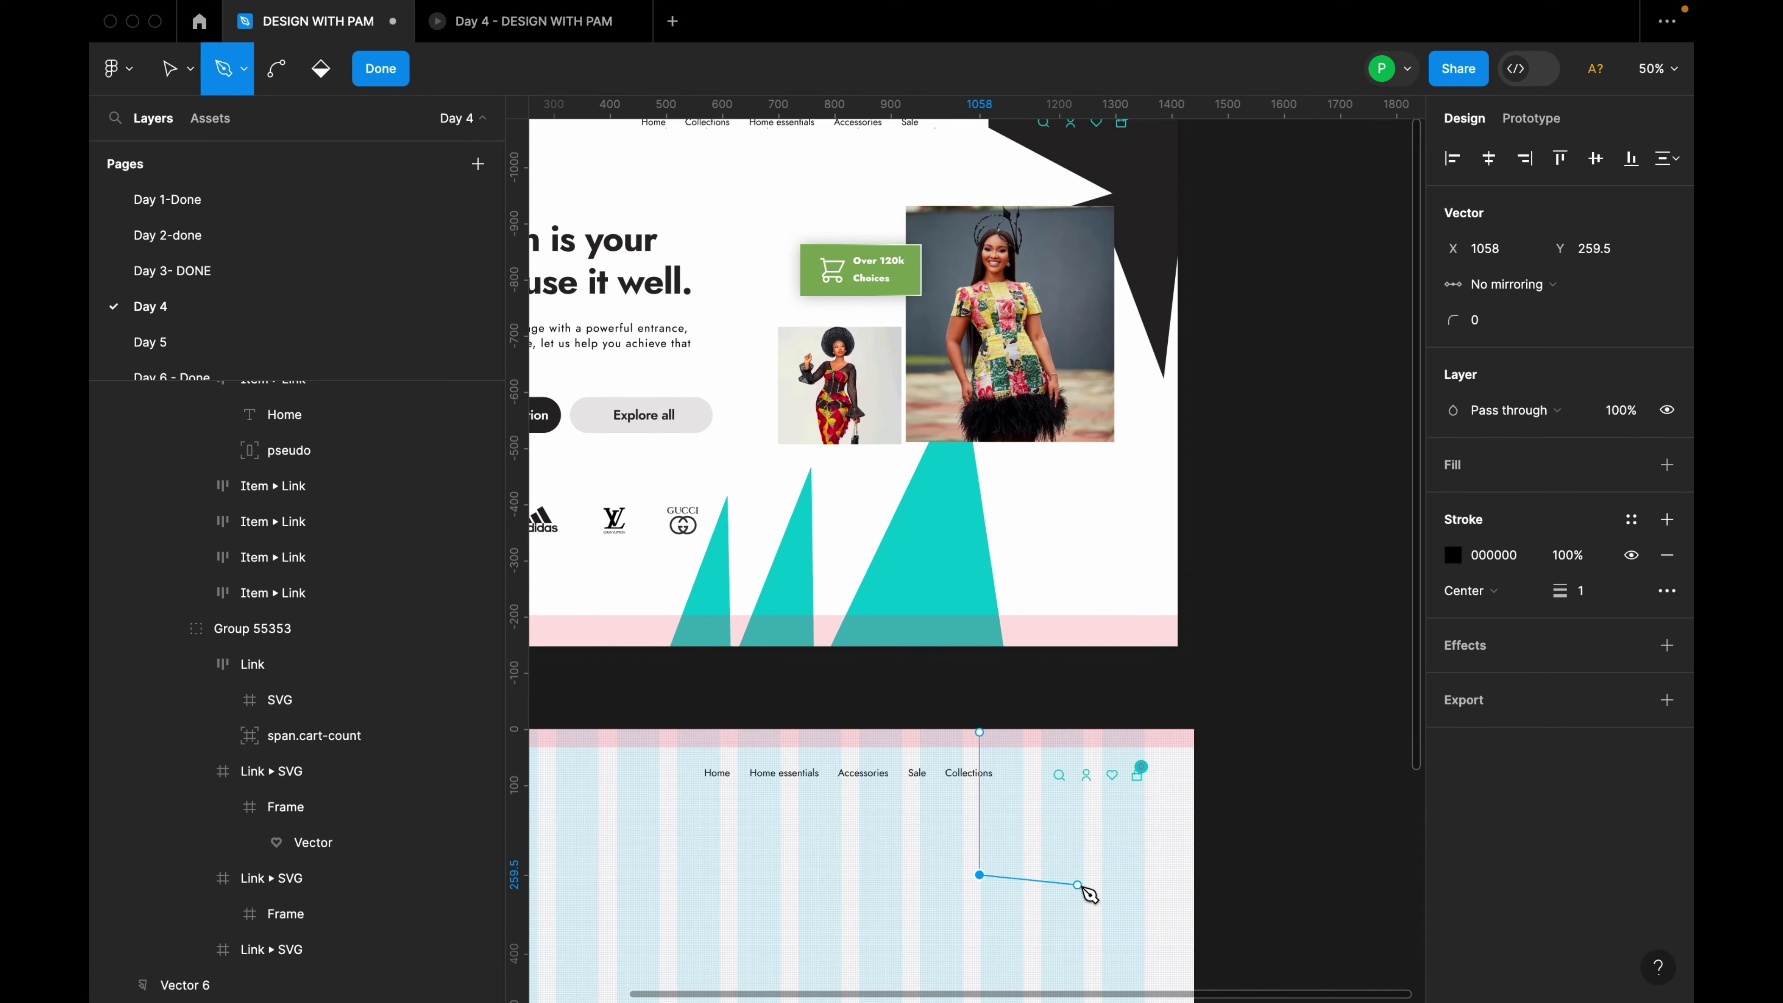
left_click(1105, 886)
scroll(1110, 906, "down", 3)
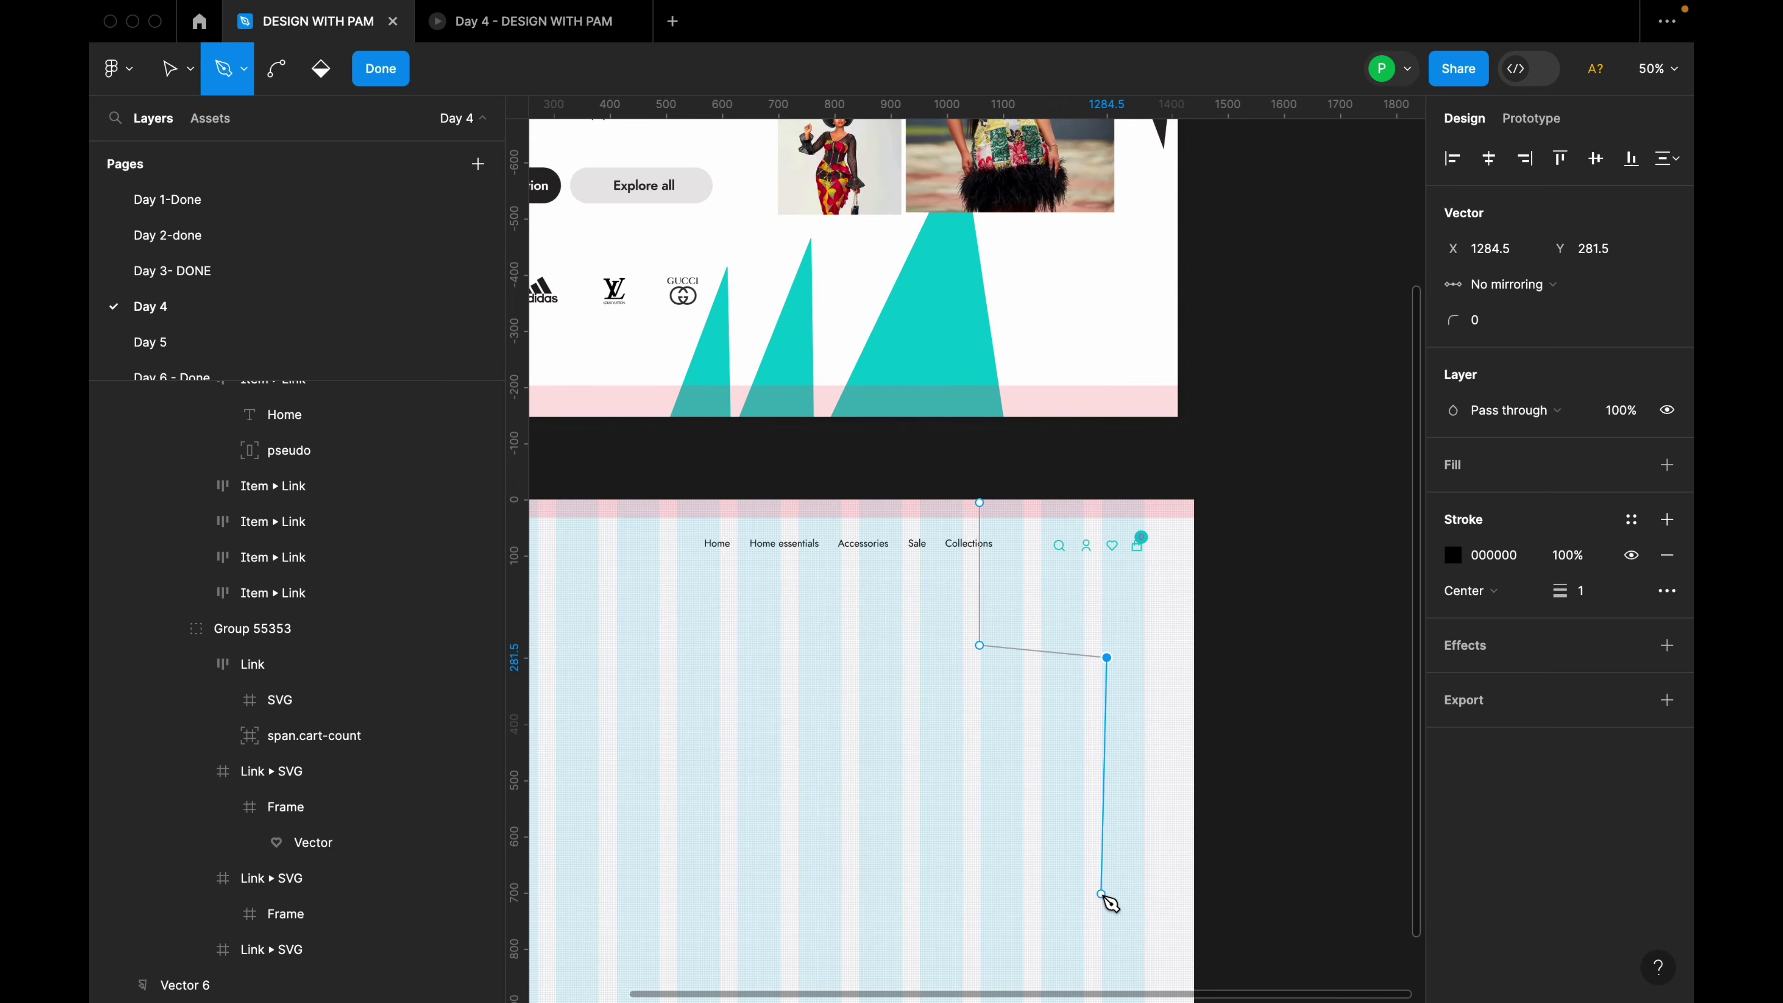
left_click(1100, 895)
left_click(1191, 961)
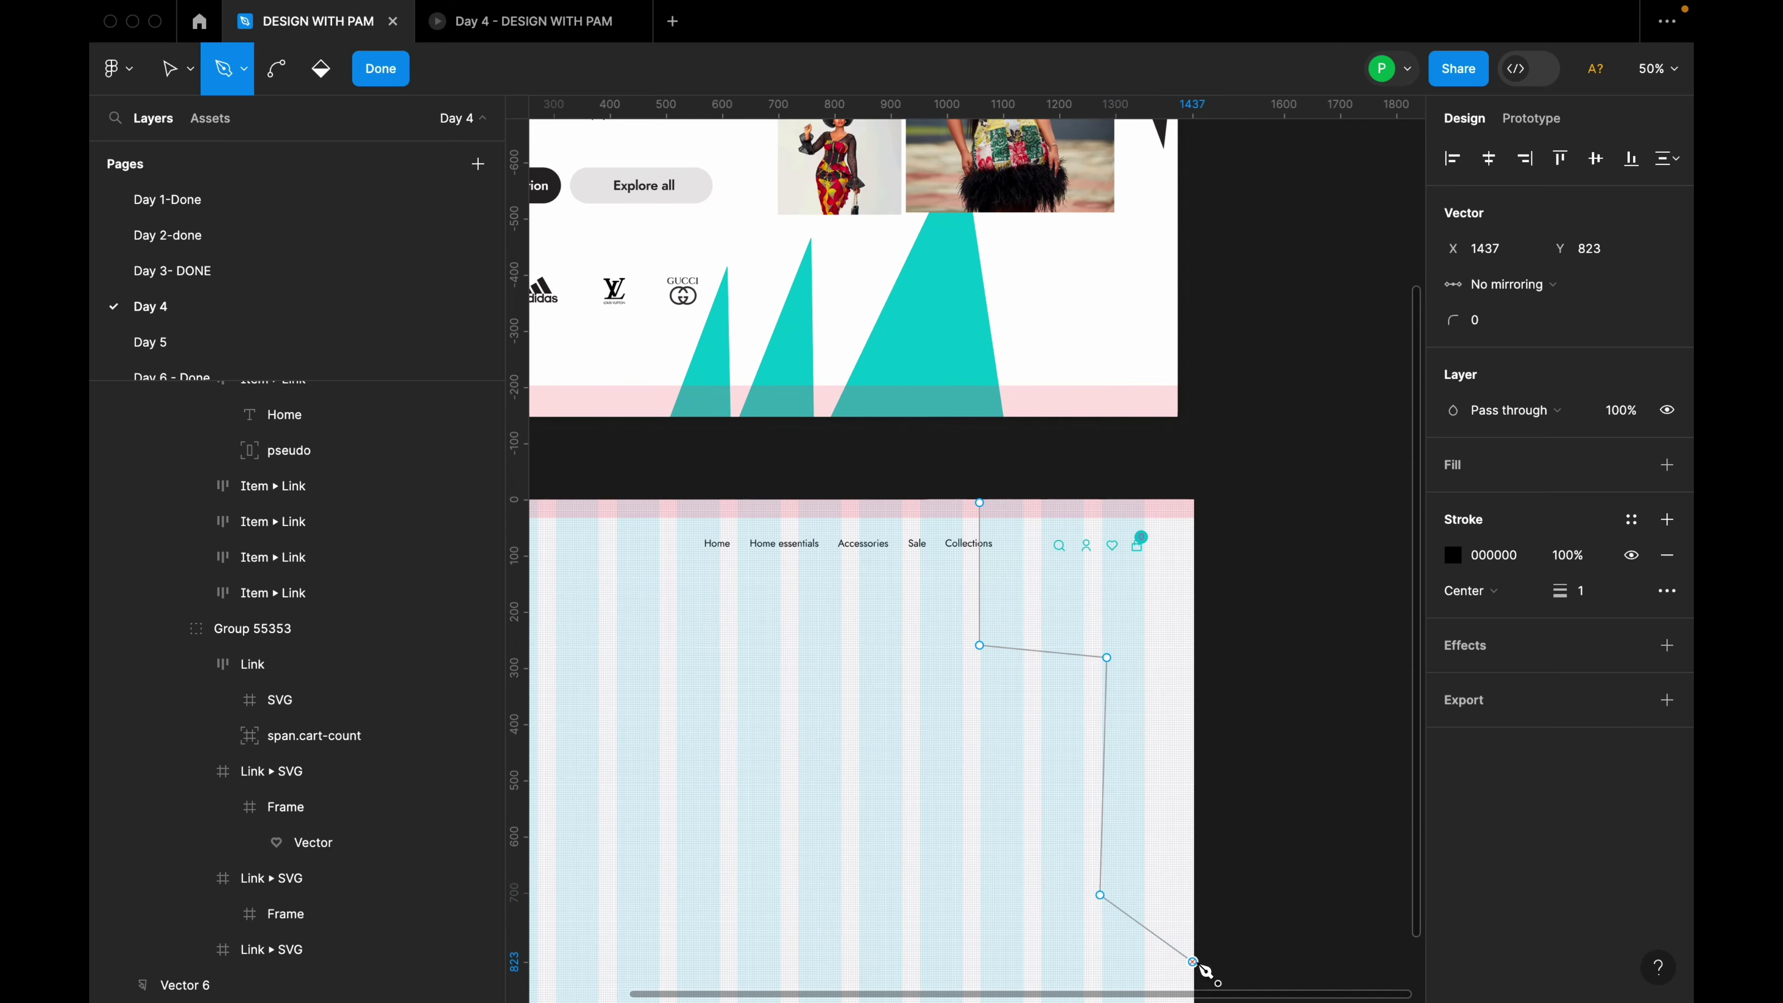
left_click(1192, 503)
scroll(1192, 503, "up", 5)
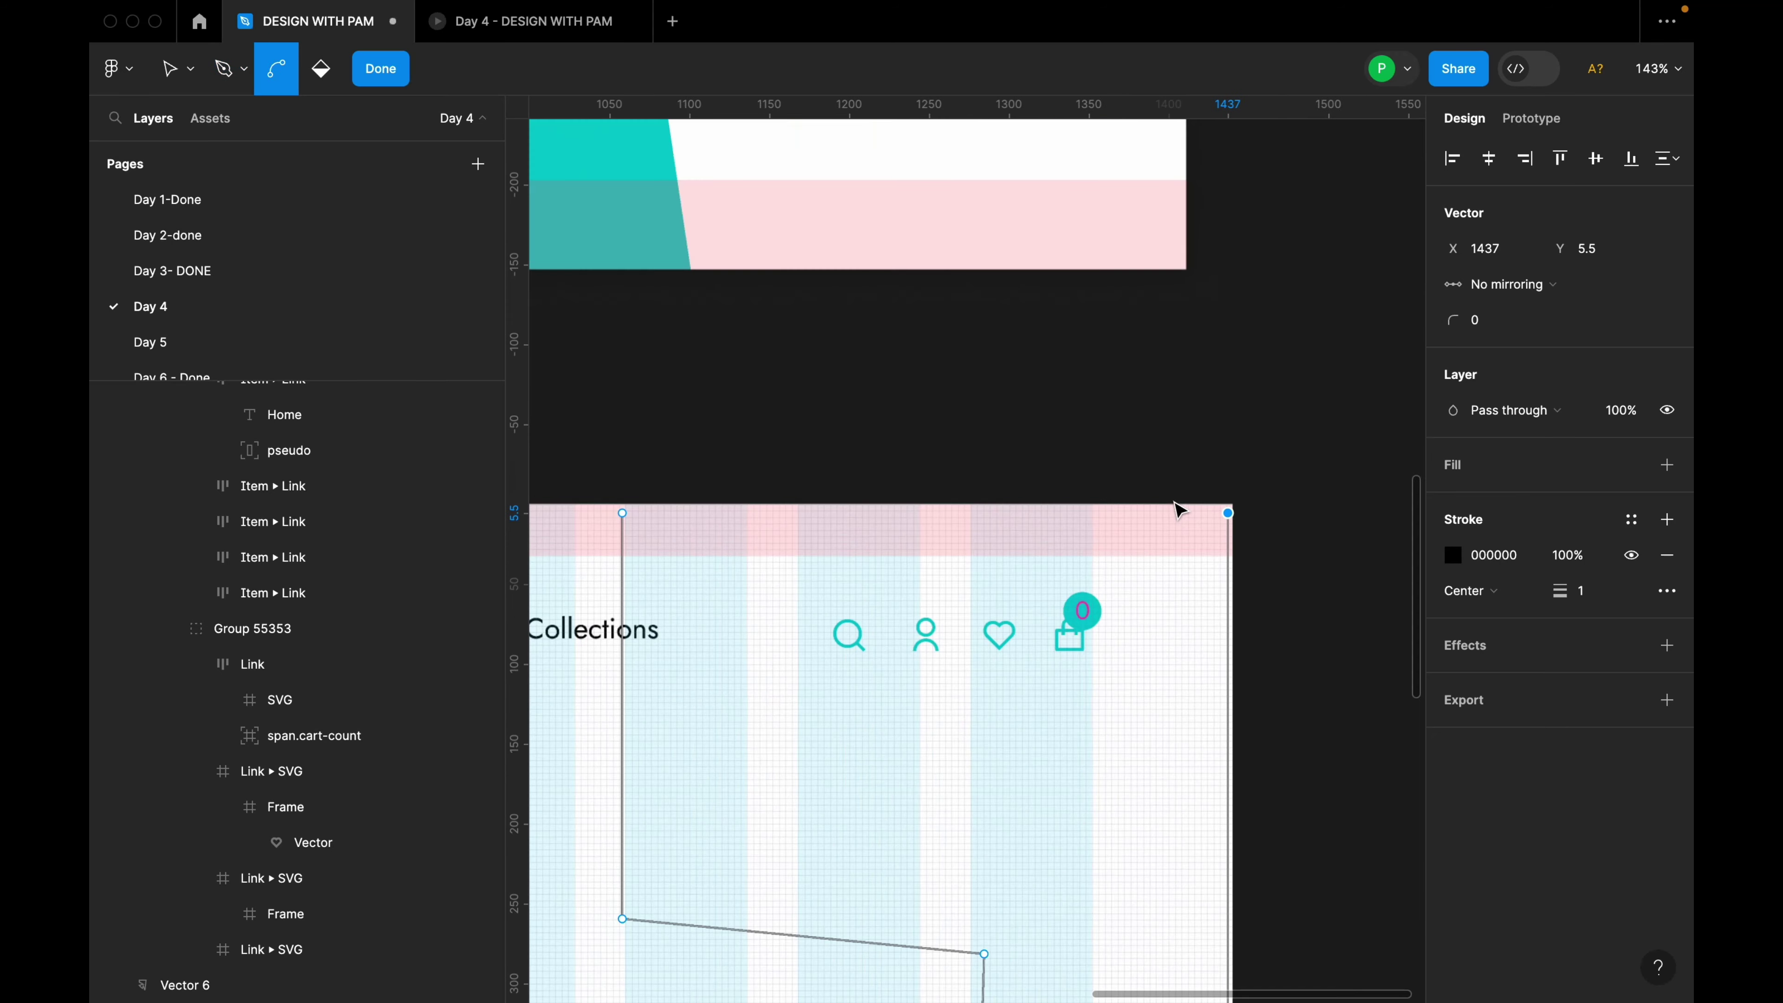
left_click(622, 514)
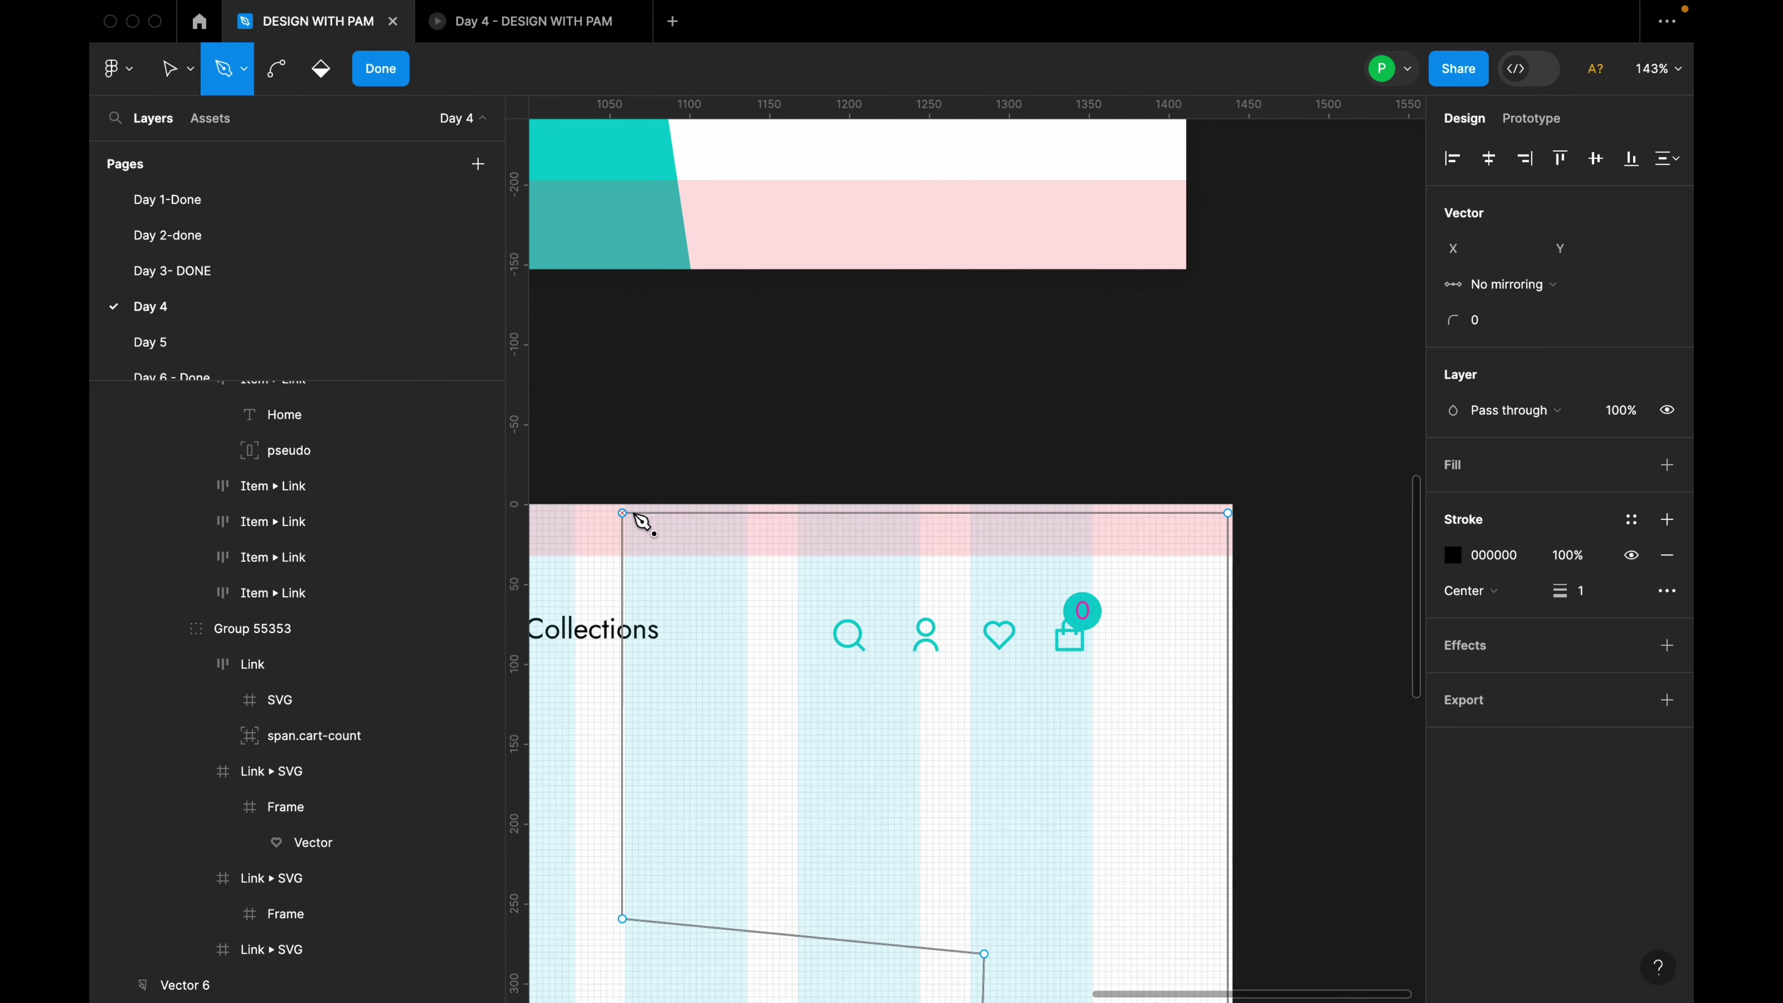
scroll(1043, 495, "down", 4)
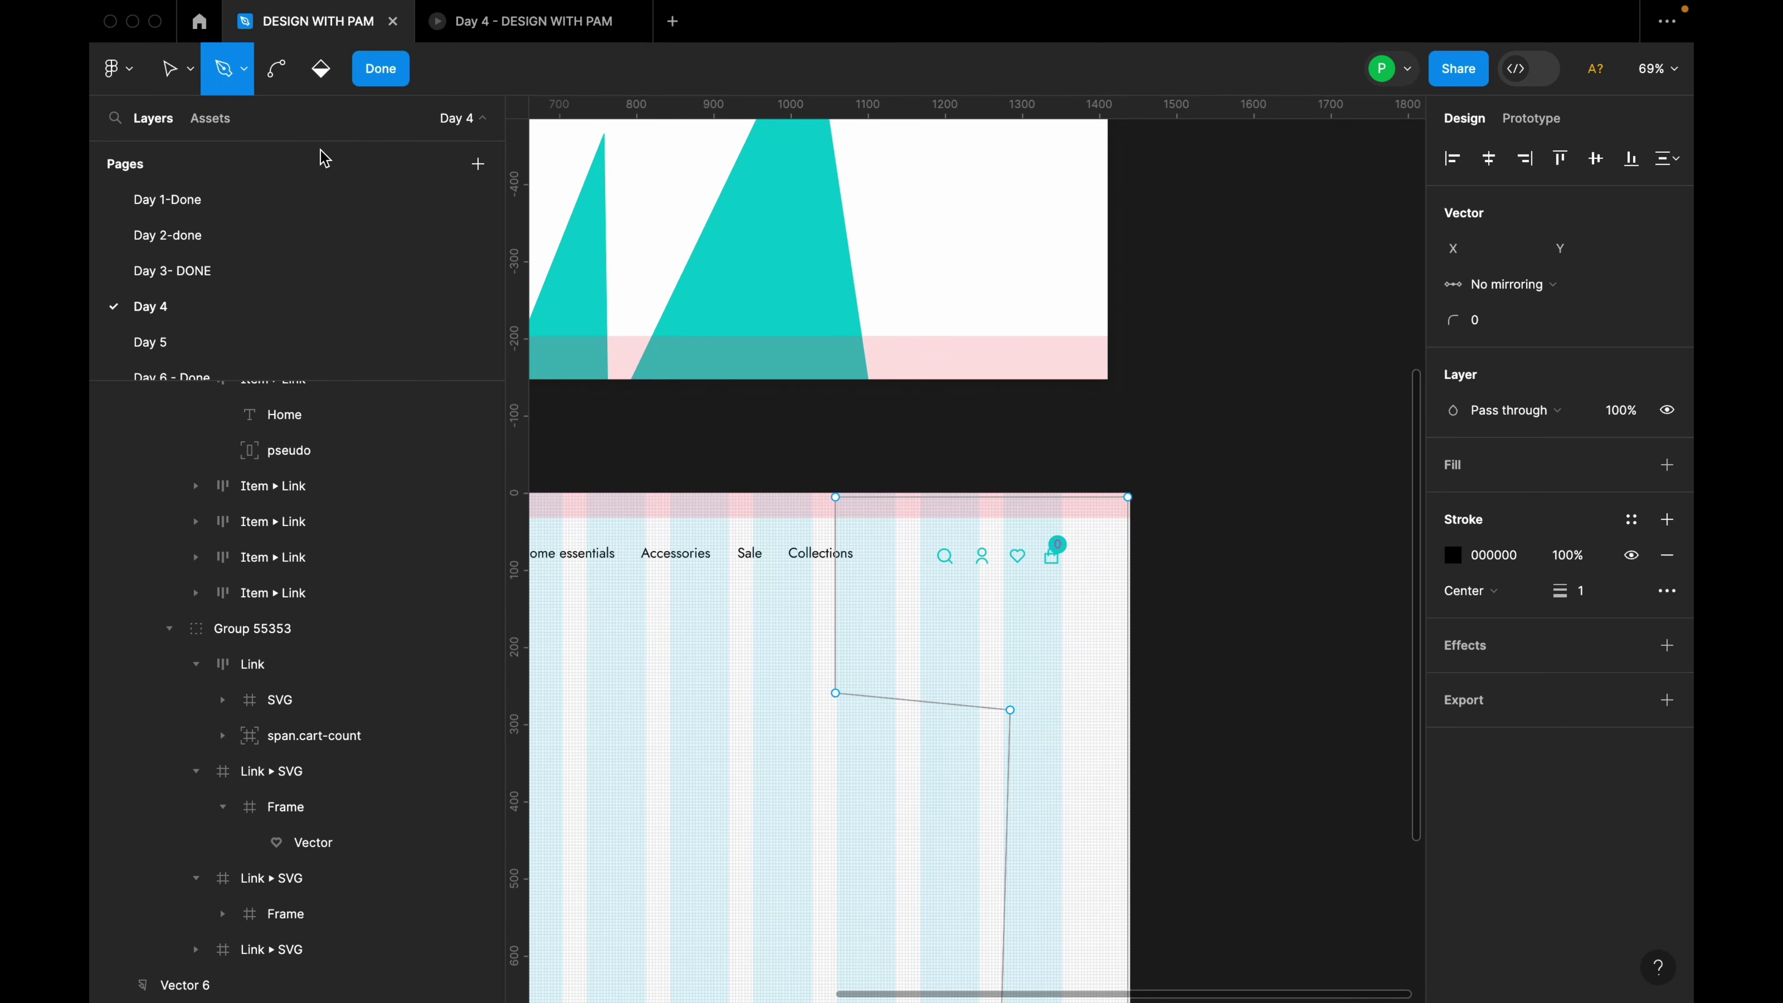
Add a fill to the pen shape and sample the color 282526 from the dark shape in Desktop - 44.
left_click(881, 481)
left_click(1668, 465)
left_click(1453, 504)
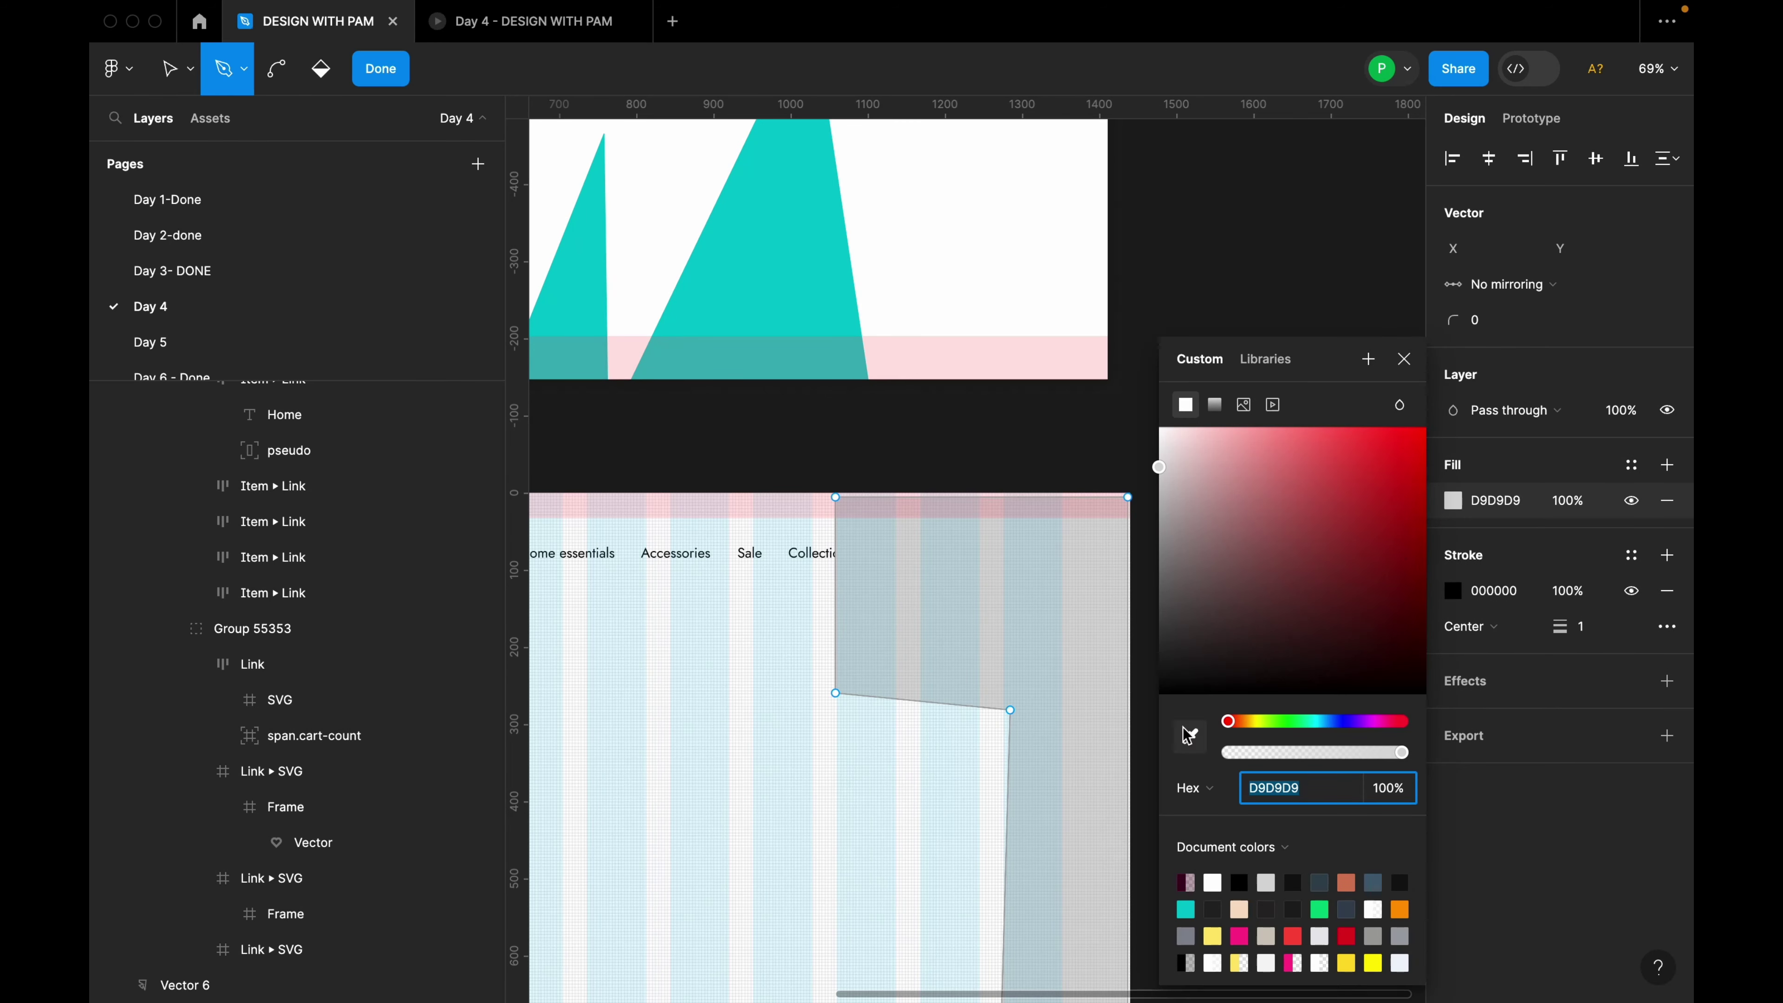
left_click(1188, 743)
scroll(1054, 618, "up", 10)
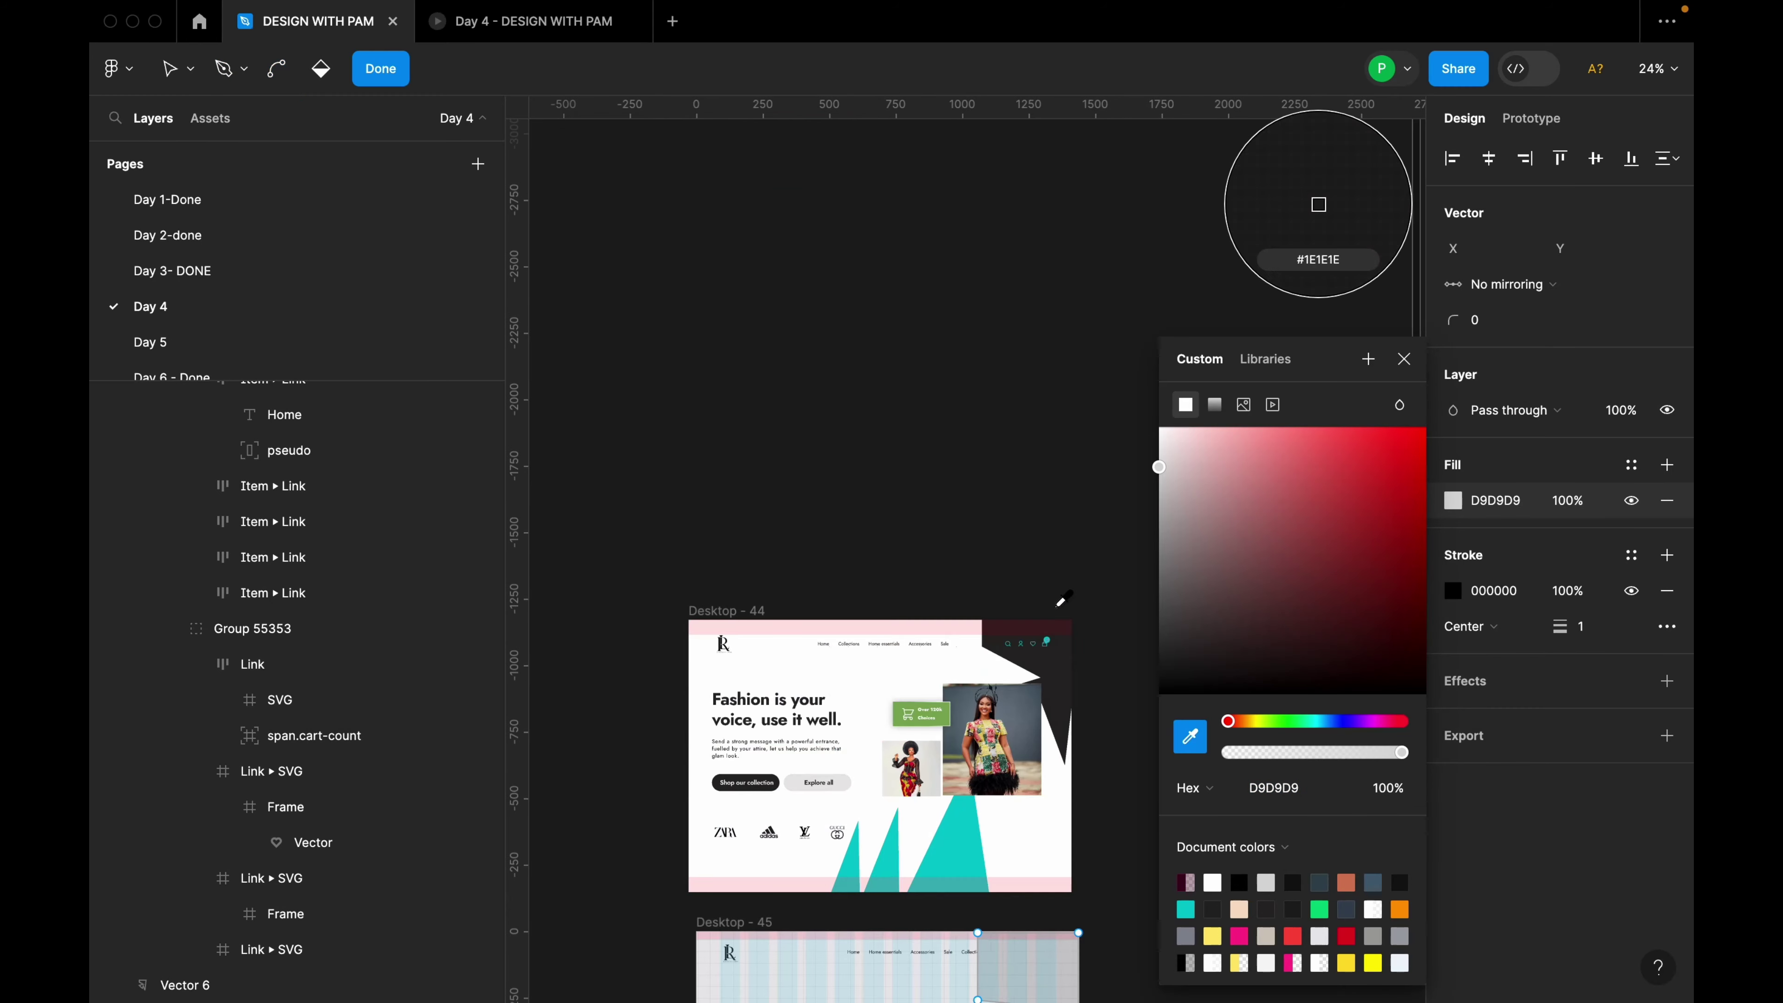
scroll(1056, 736, "up", 5)
left_click(1028, 768)
scroll(1031, 738, "down", 10)
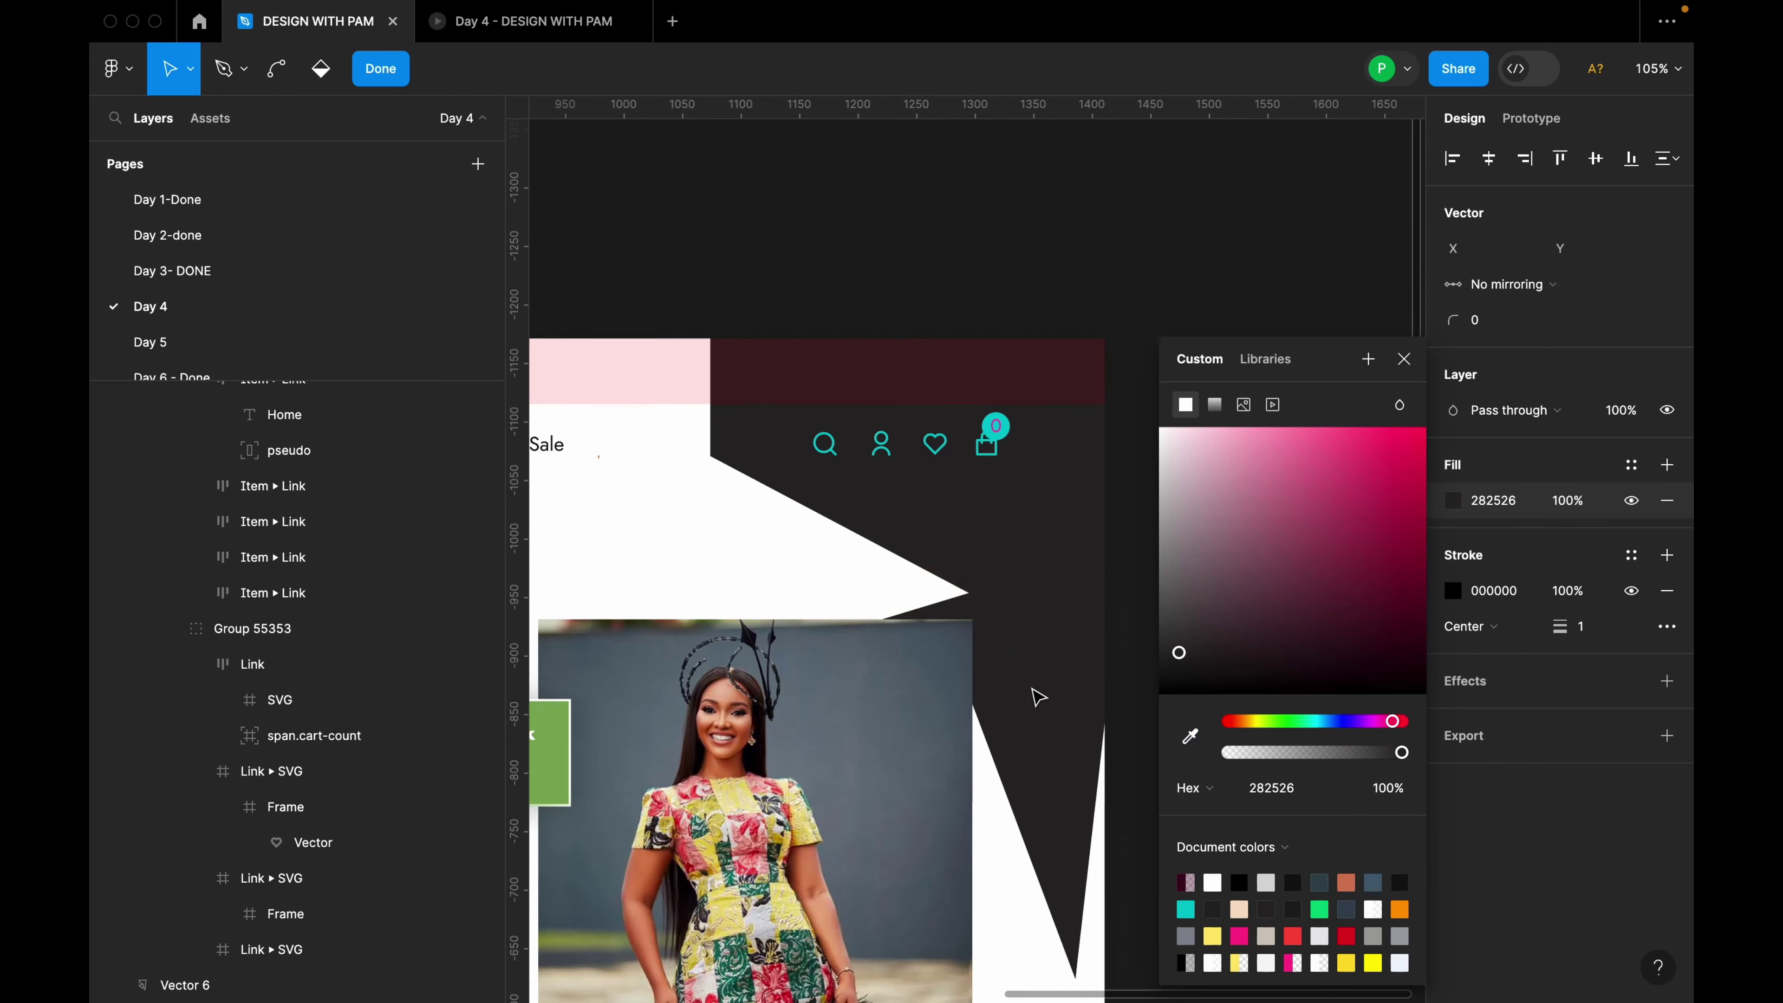
scroll(1046, 699, "down", 10)
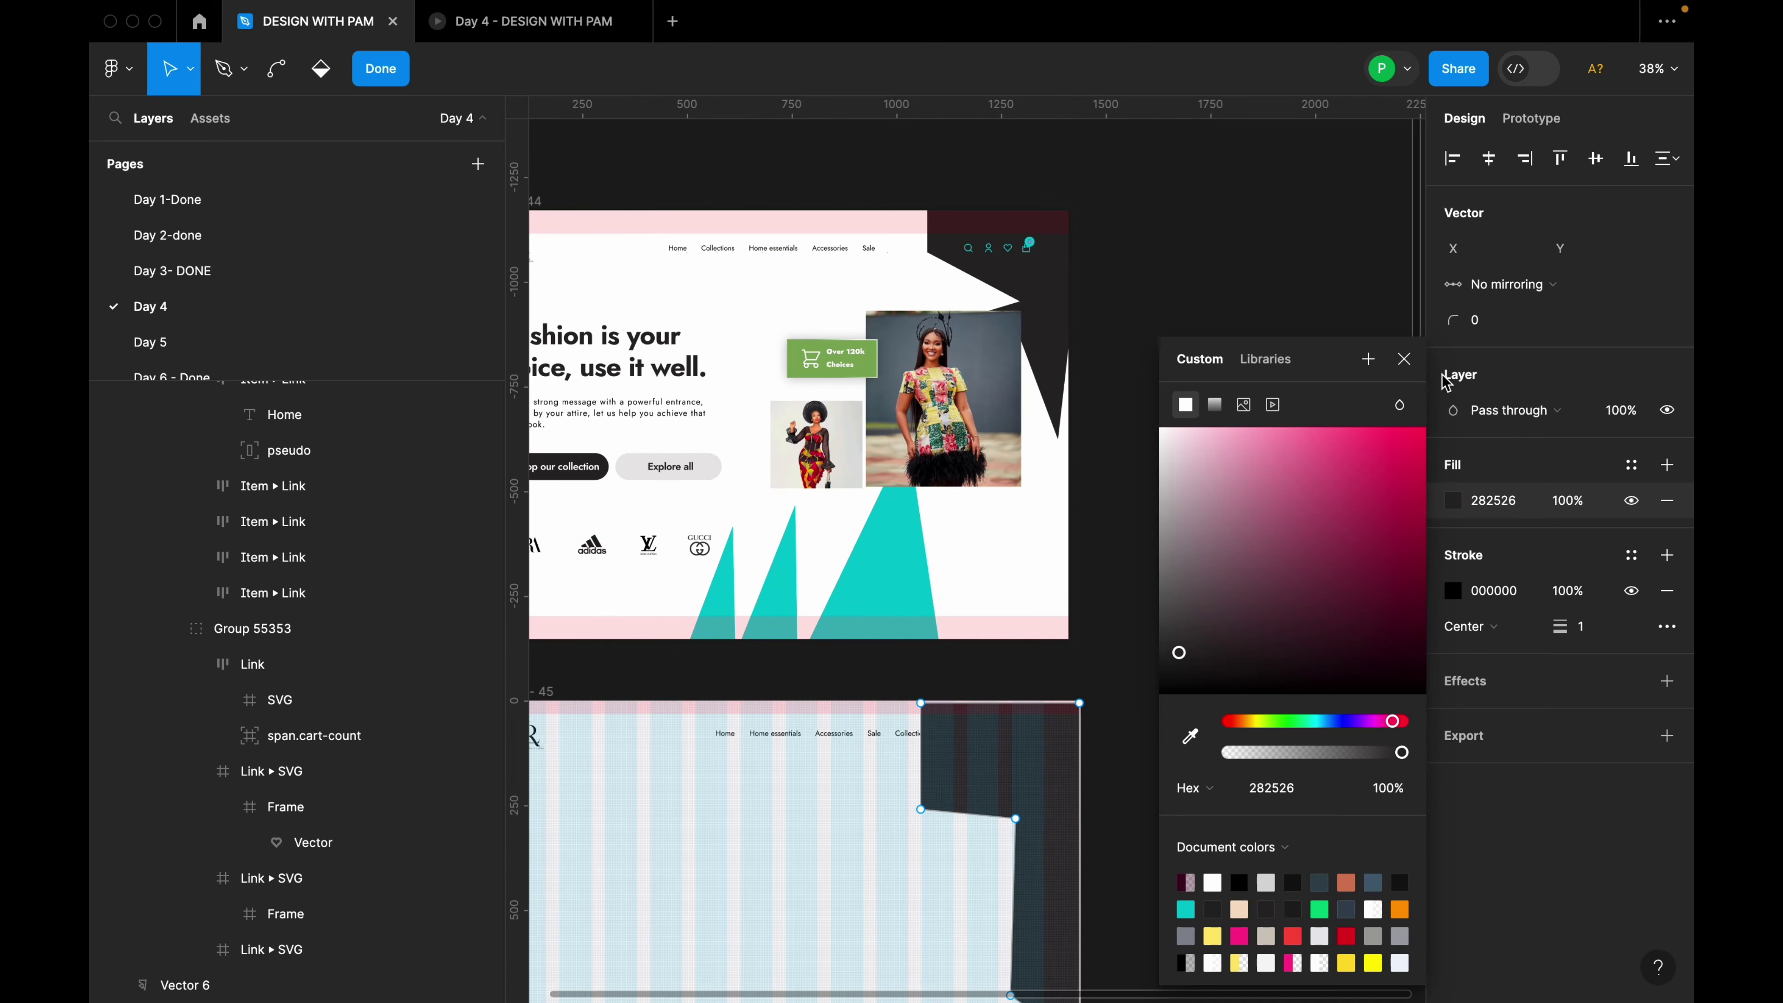
left_click(1412, 360)
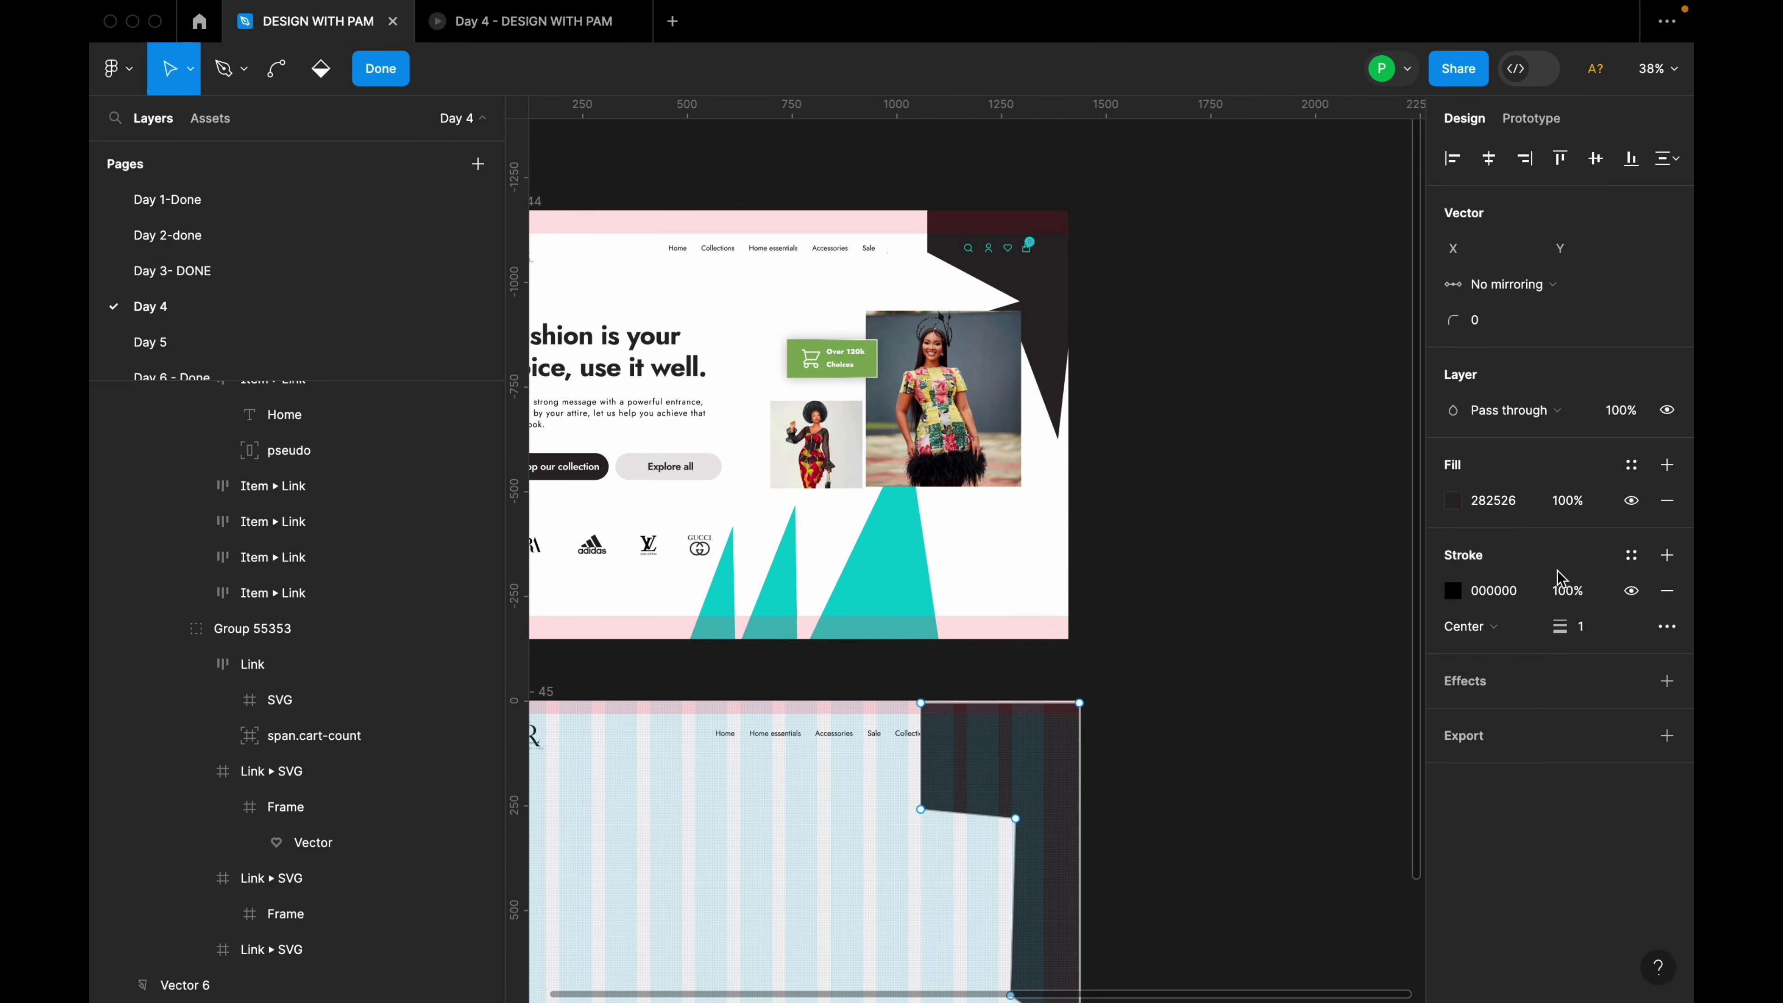
Hide the pen shape's black stroke, finish vector editing, and move the shape to X 1076, Y -19.
left_click(1630, 592)
scroll(1046, 605, "down", 3)
scroll(1053, 570, "up", 5)
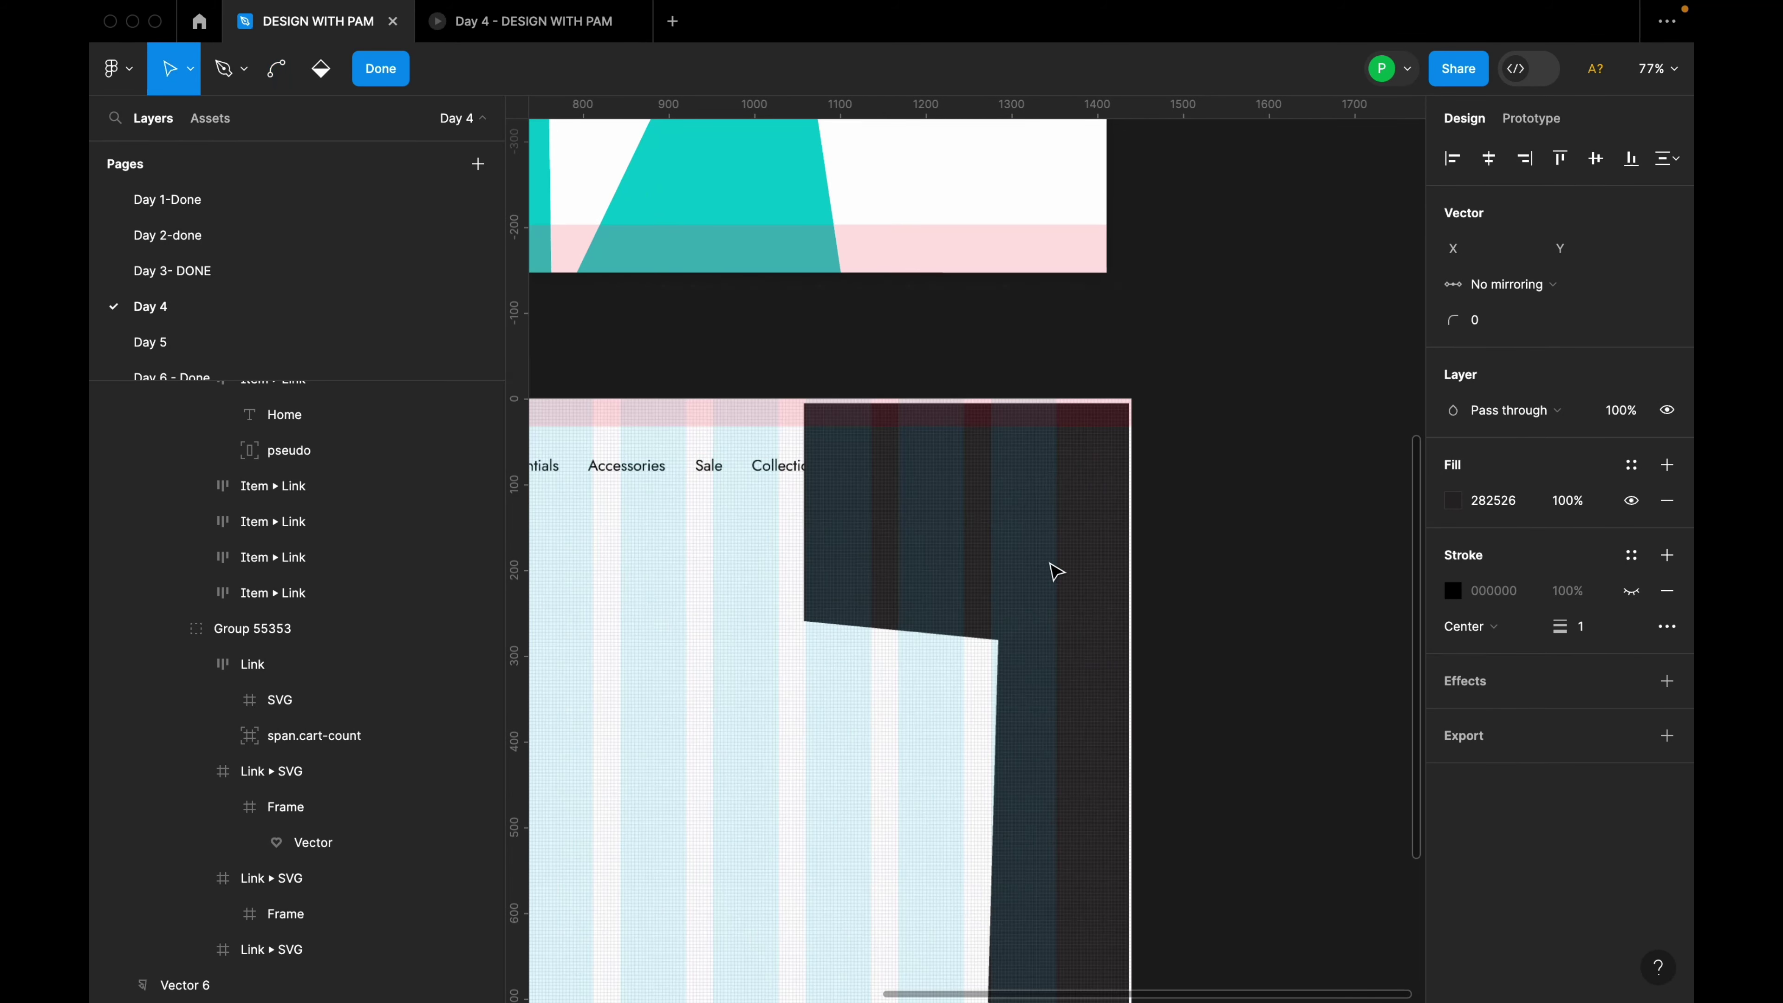
left_click(382, 70)
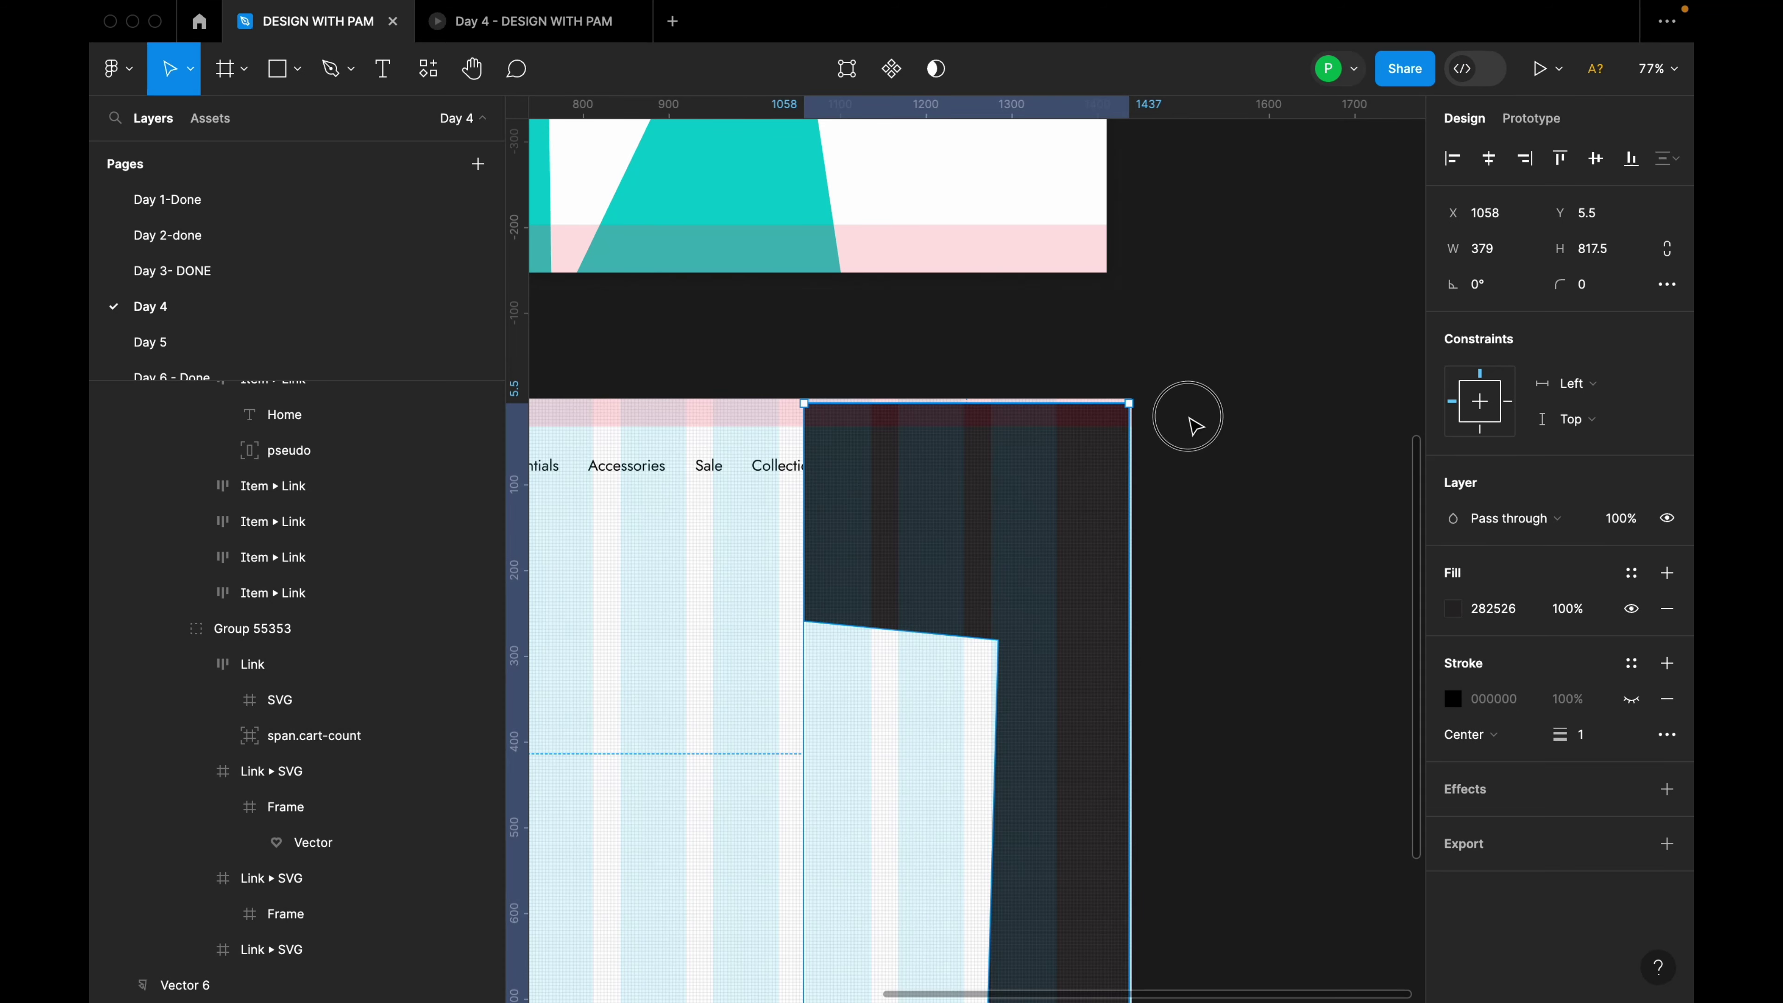
left_click_drag(1075, 534, 1119, 532)
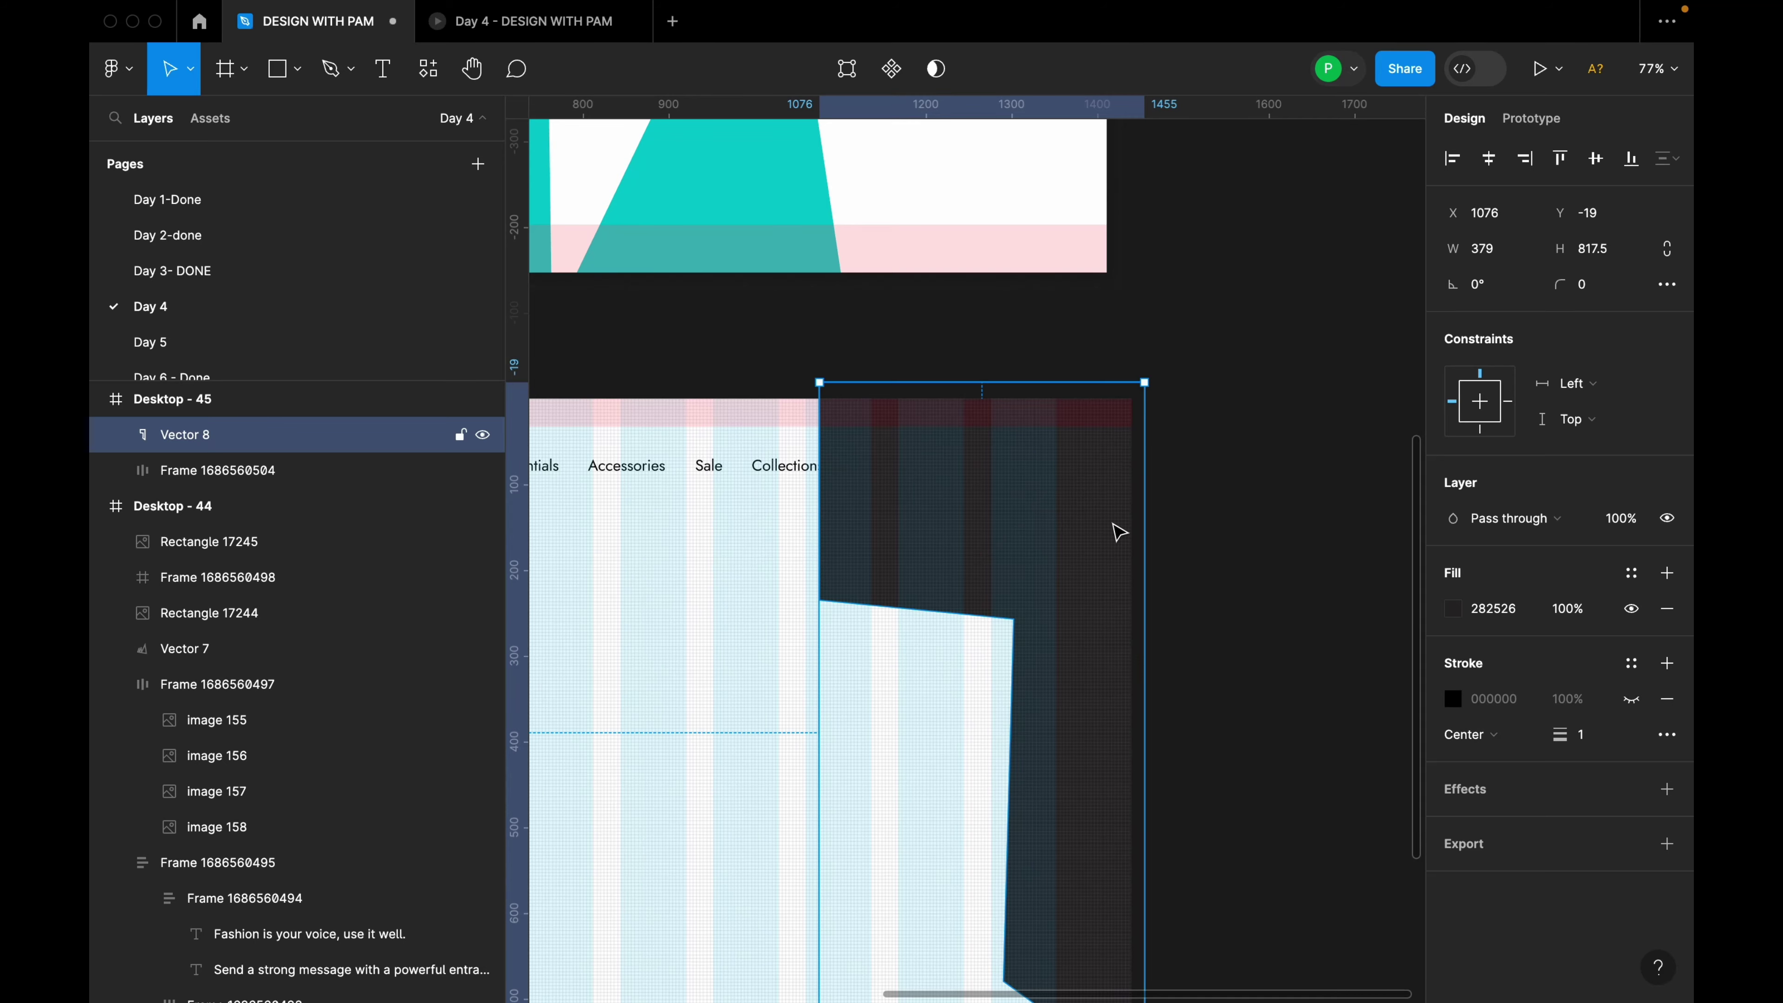
Move the Desktop - 45 header frame left to X 66 so its Collections link clears the dark shape.
key("minus")
scroll(1350, 561, "down", 3)
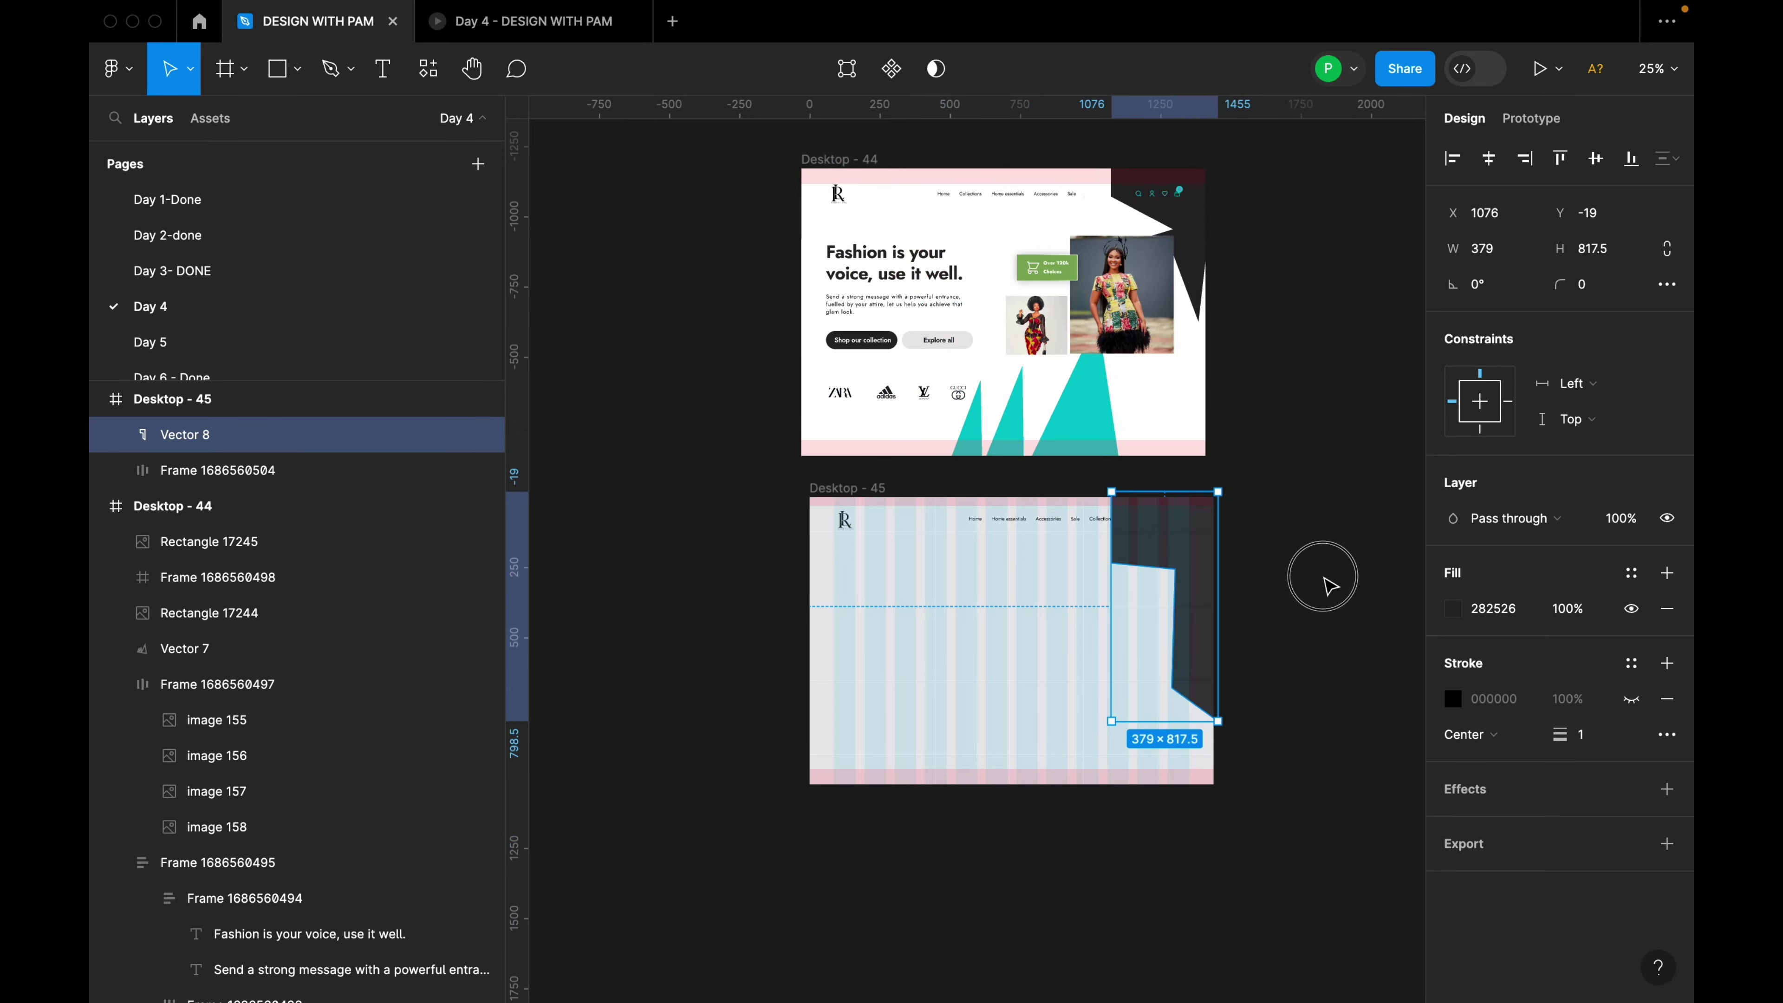
left_click(1326, 585)
scroll(1325, 585, "up", 3)
scroll(1194, 558, "up", 2)
scroll(1233, 498, "down", 3)
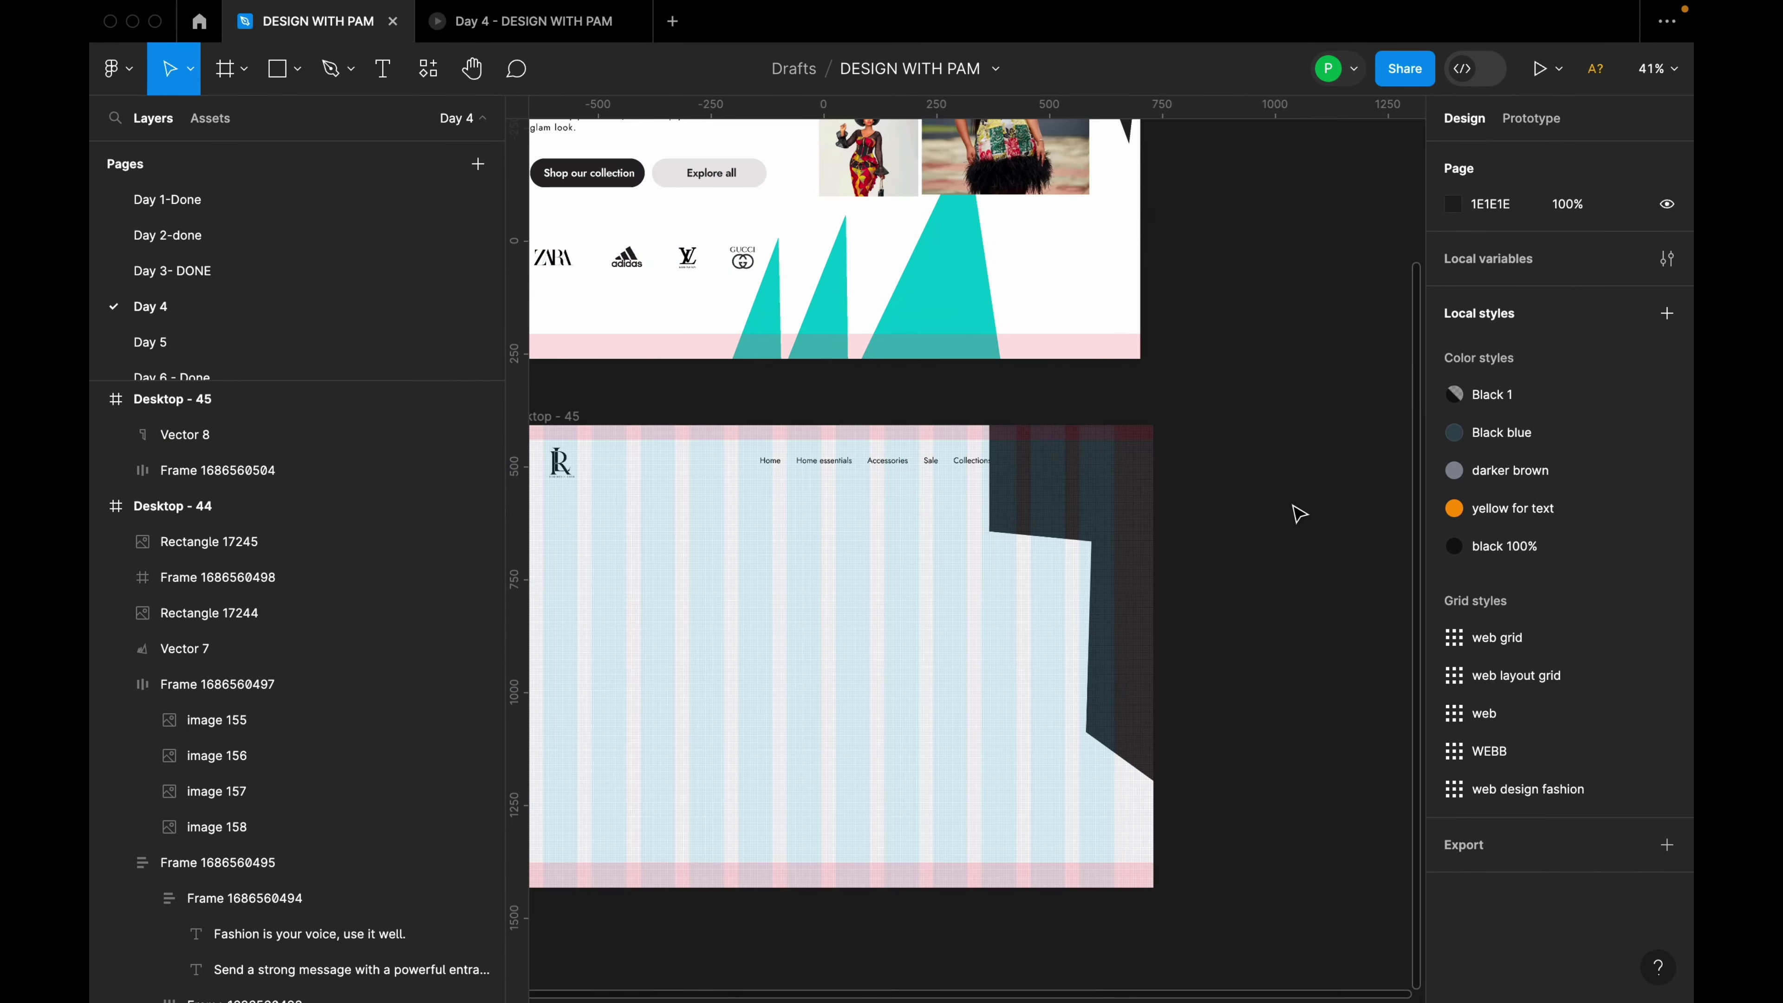
scroll(1042, 481, "up", 4)
left_click(925, 480)
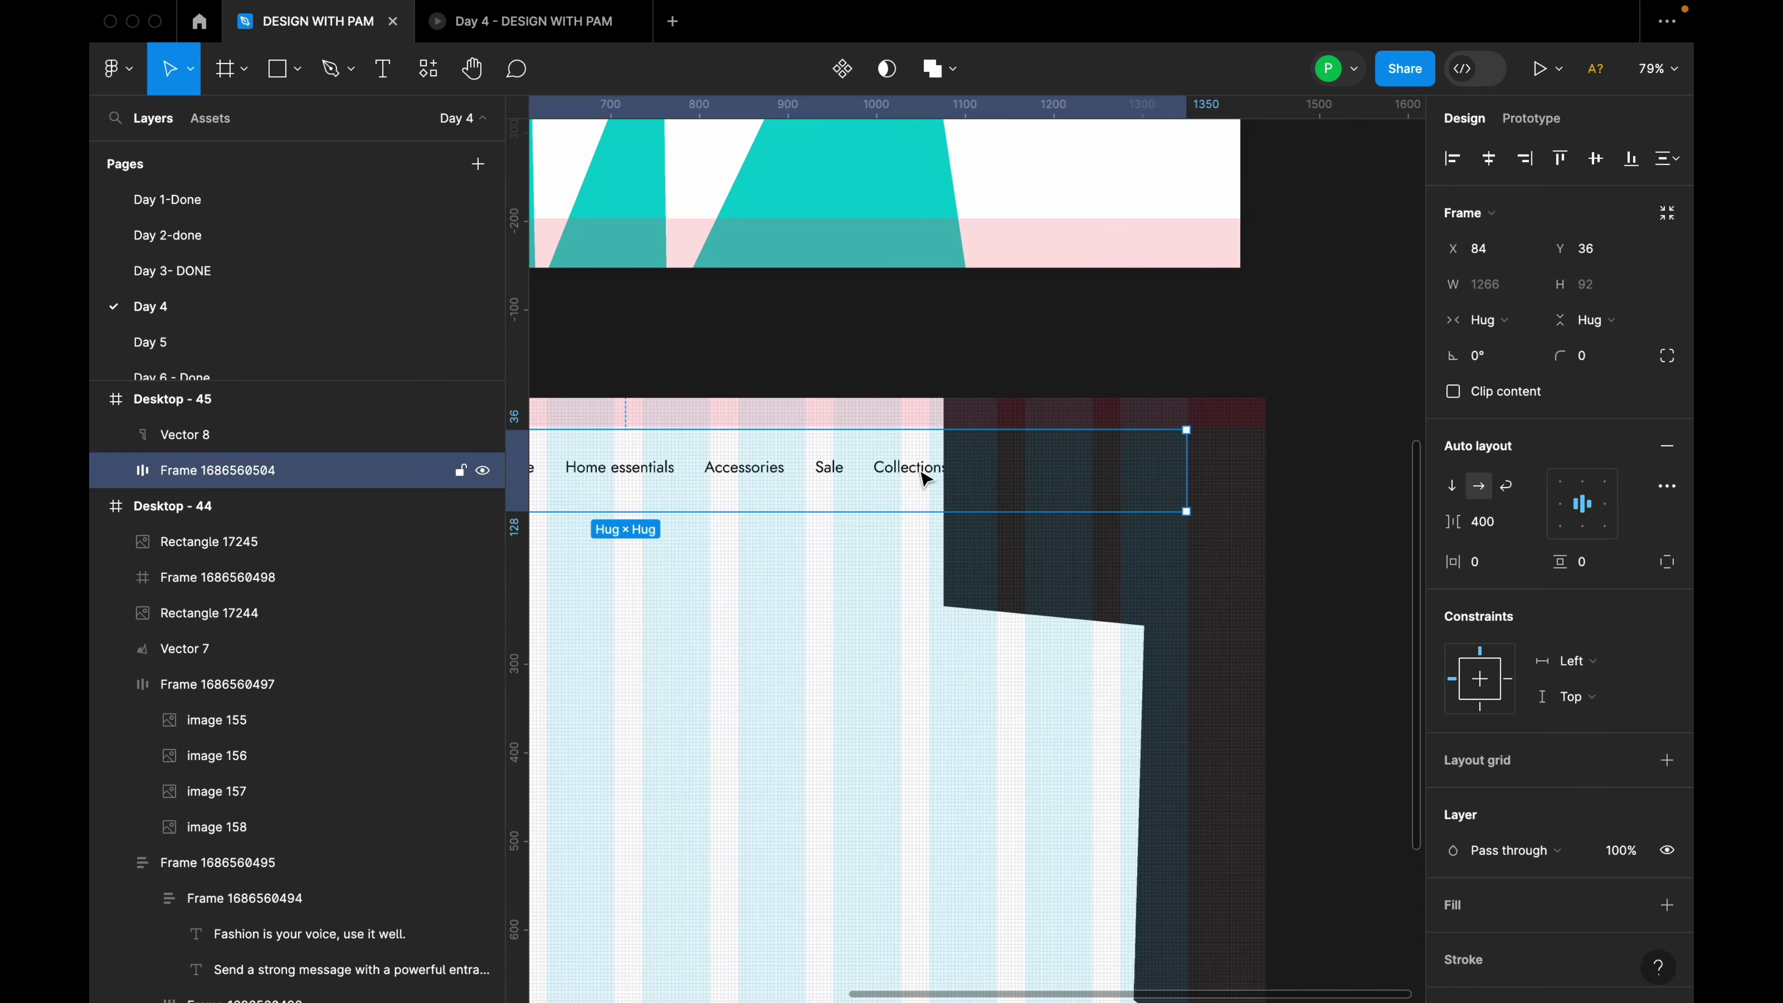
left_click_drag(913, 475, 897, 480)
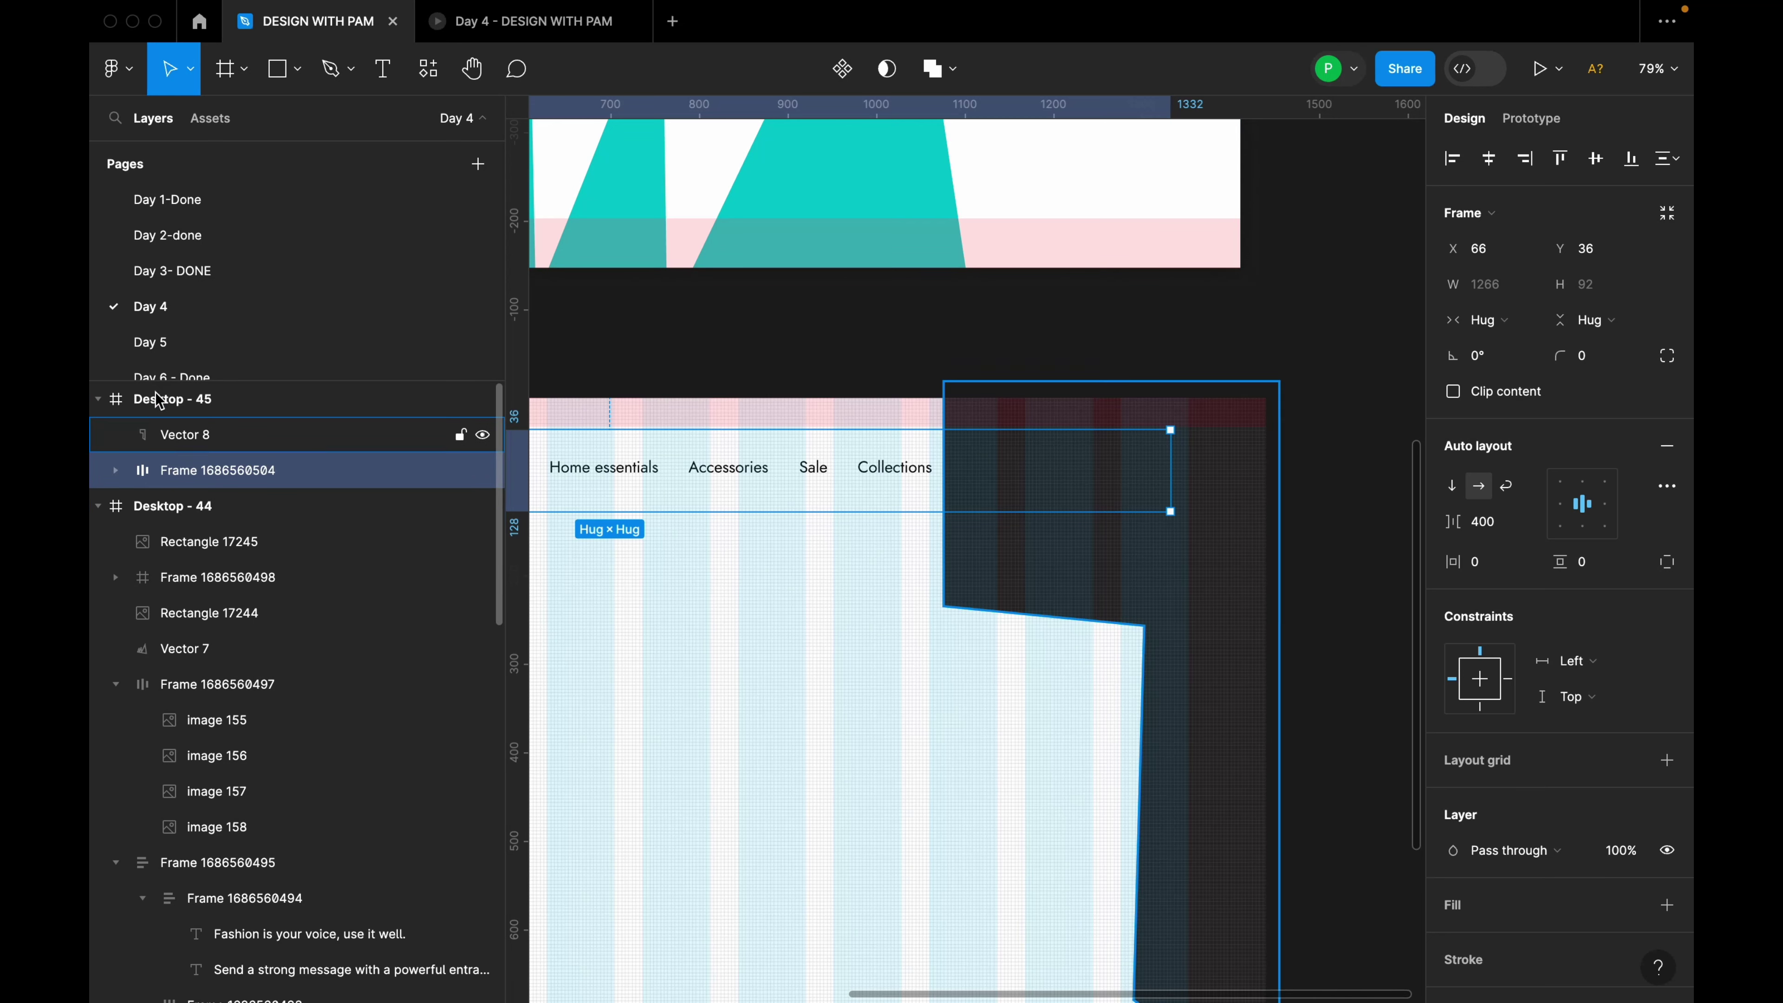
Reorder the layers in Desktop - 45 so the dark vector shape sits behind the header frame.
left_click(202, 440)
left_click_drag(206, 446, 203, 478)
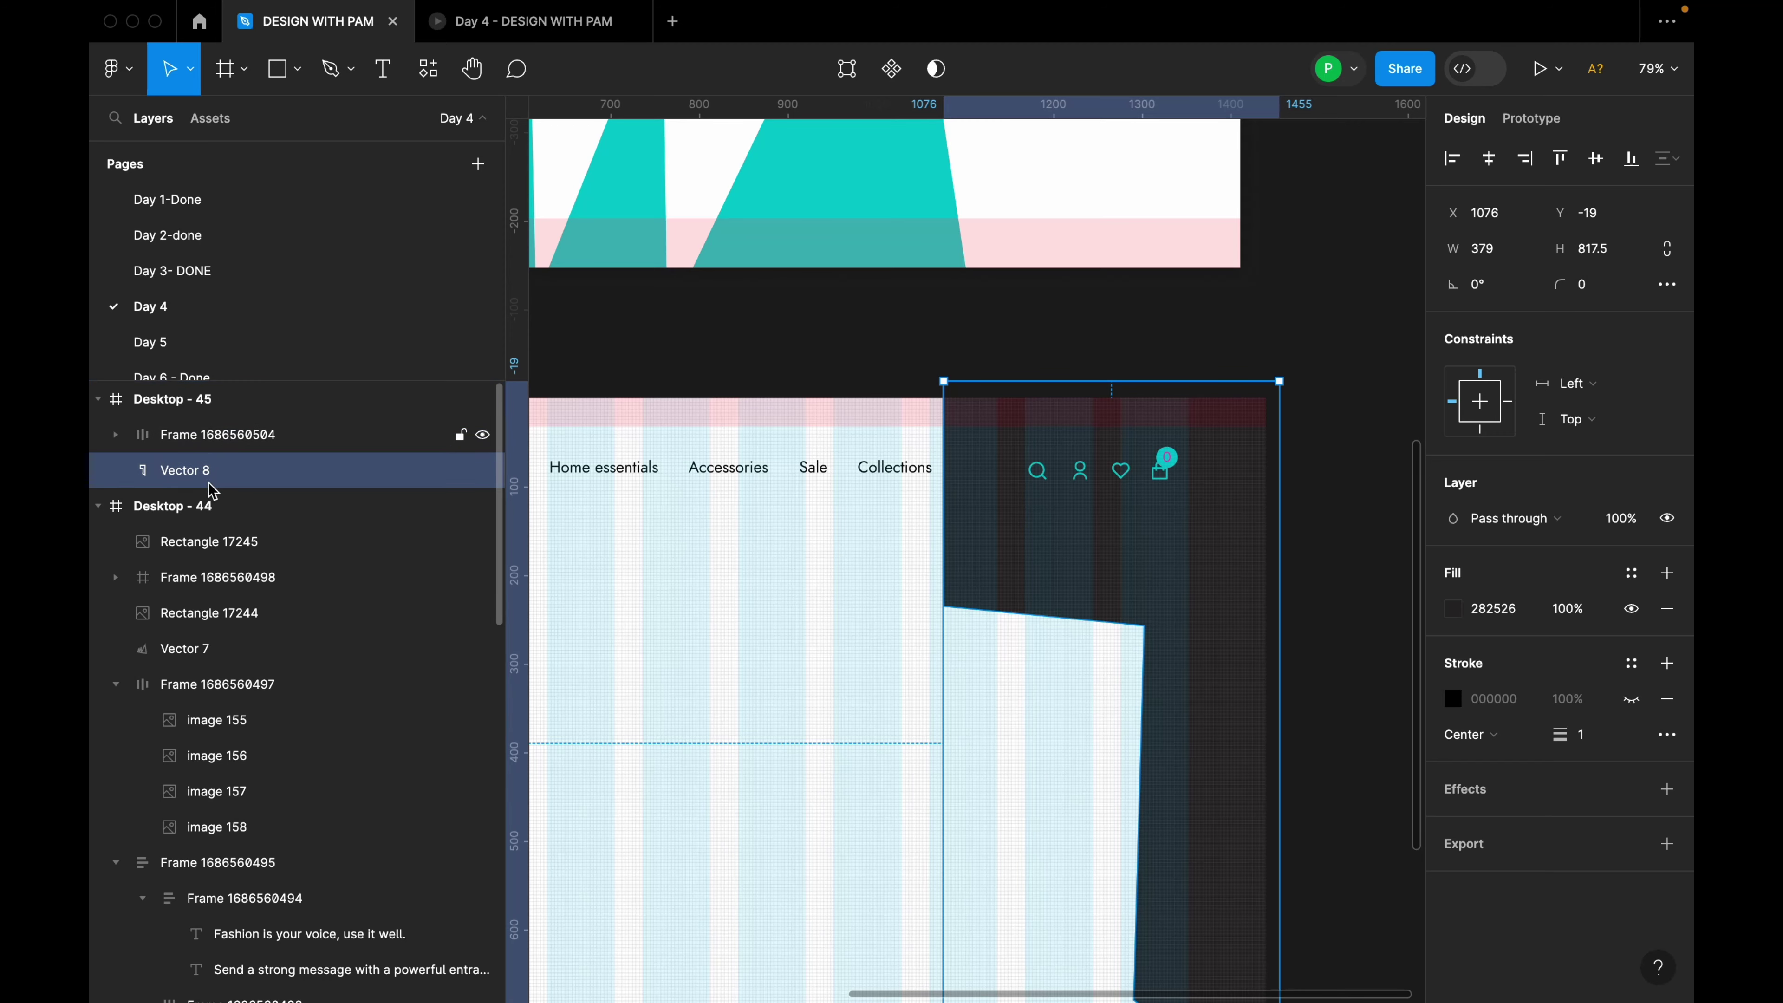
left_click(1310, 438)
Hide all five layout grids on the Desktop - 45 frame.
scroll(1310, 438, "down", 5)
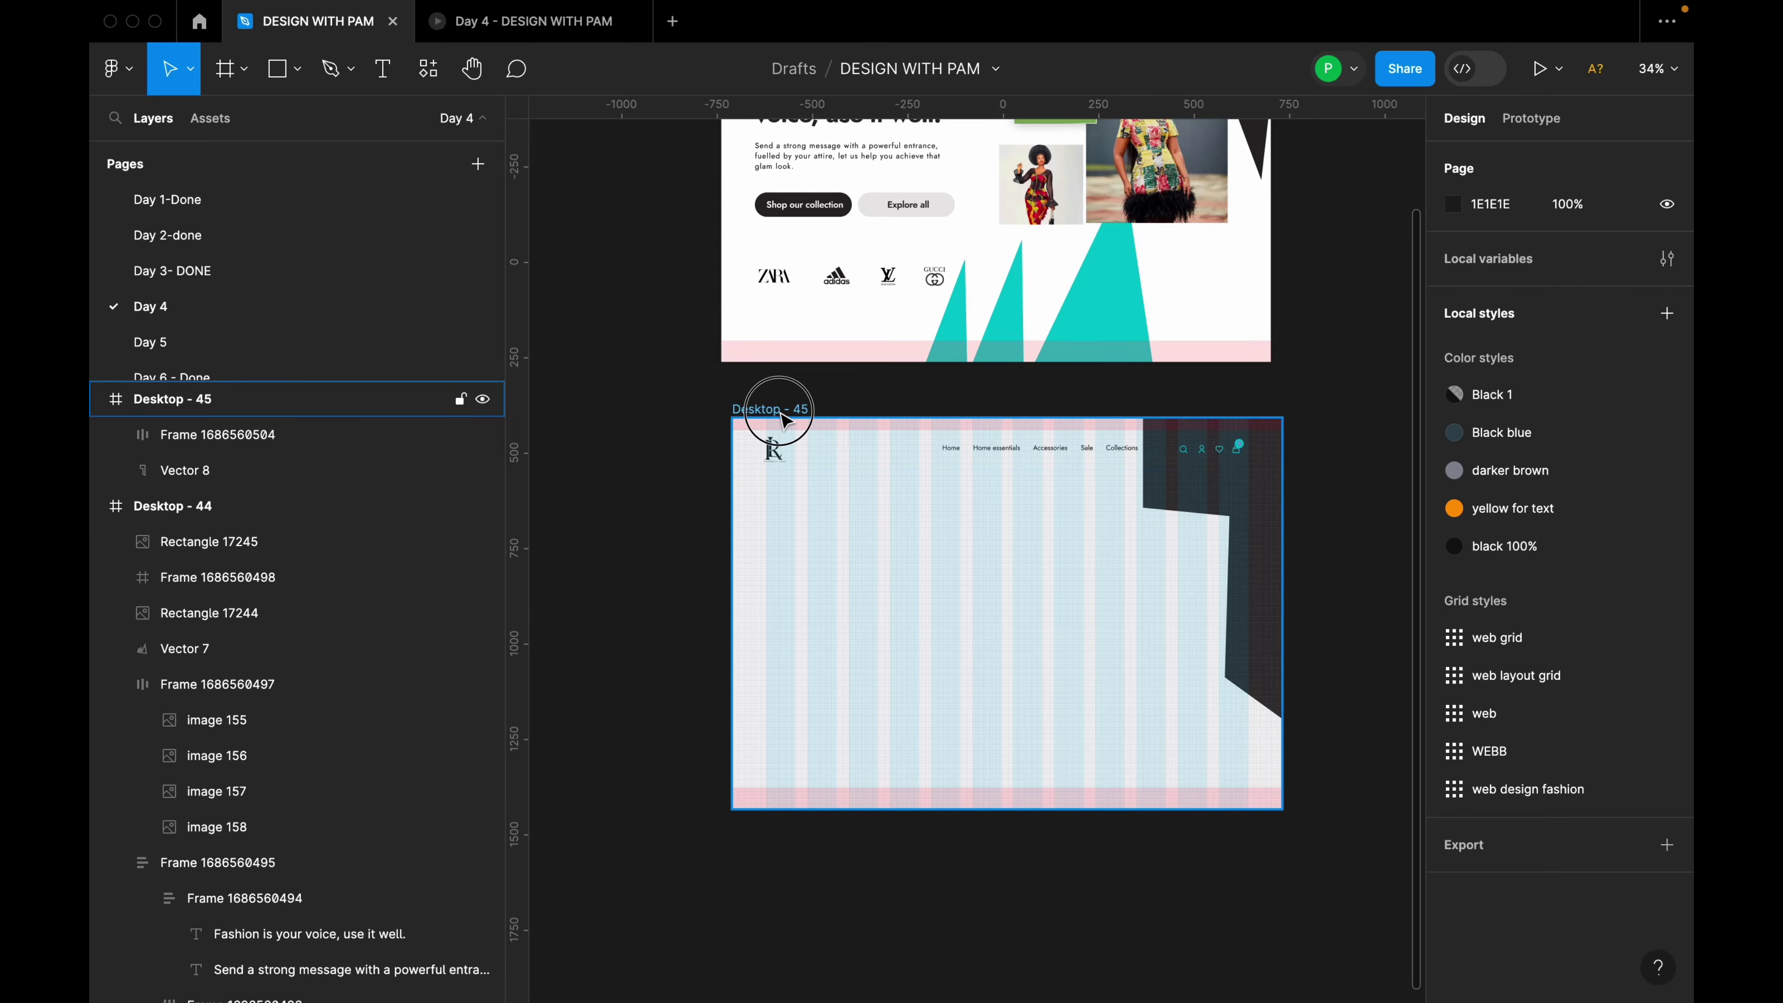
left_click(783, 419)
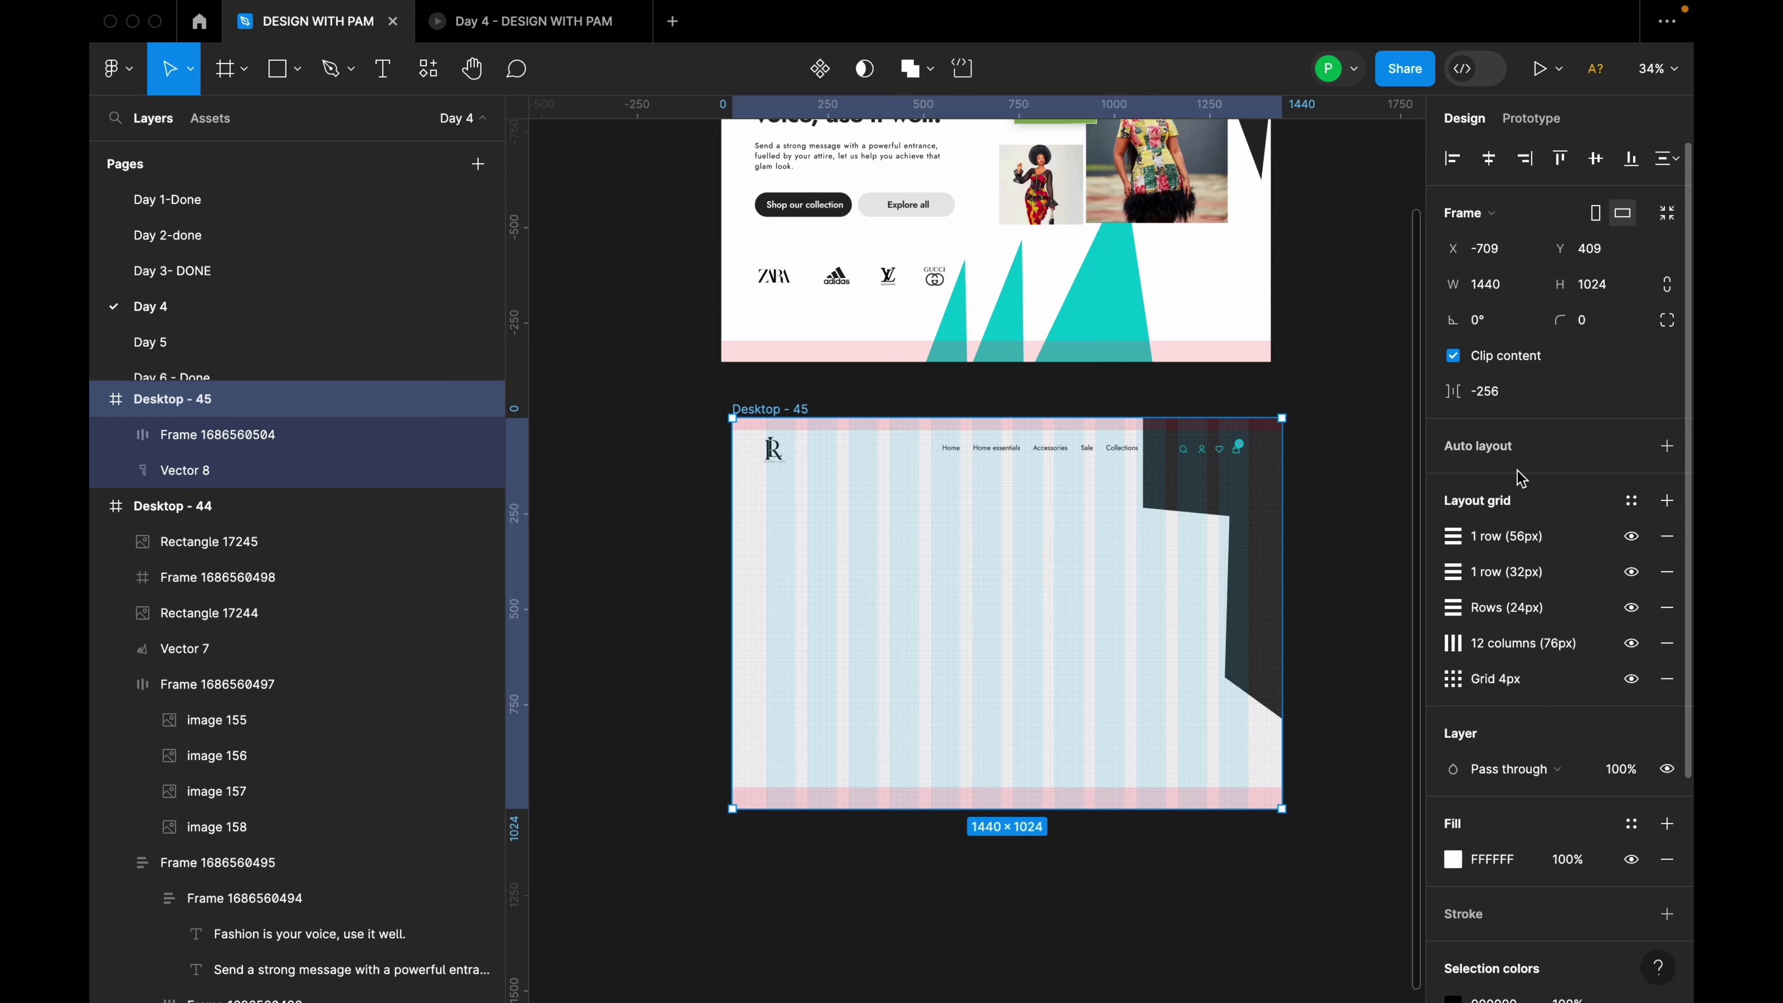
left_click(1631, 536)
left_click(1631, 571)
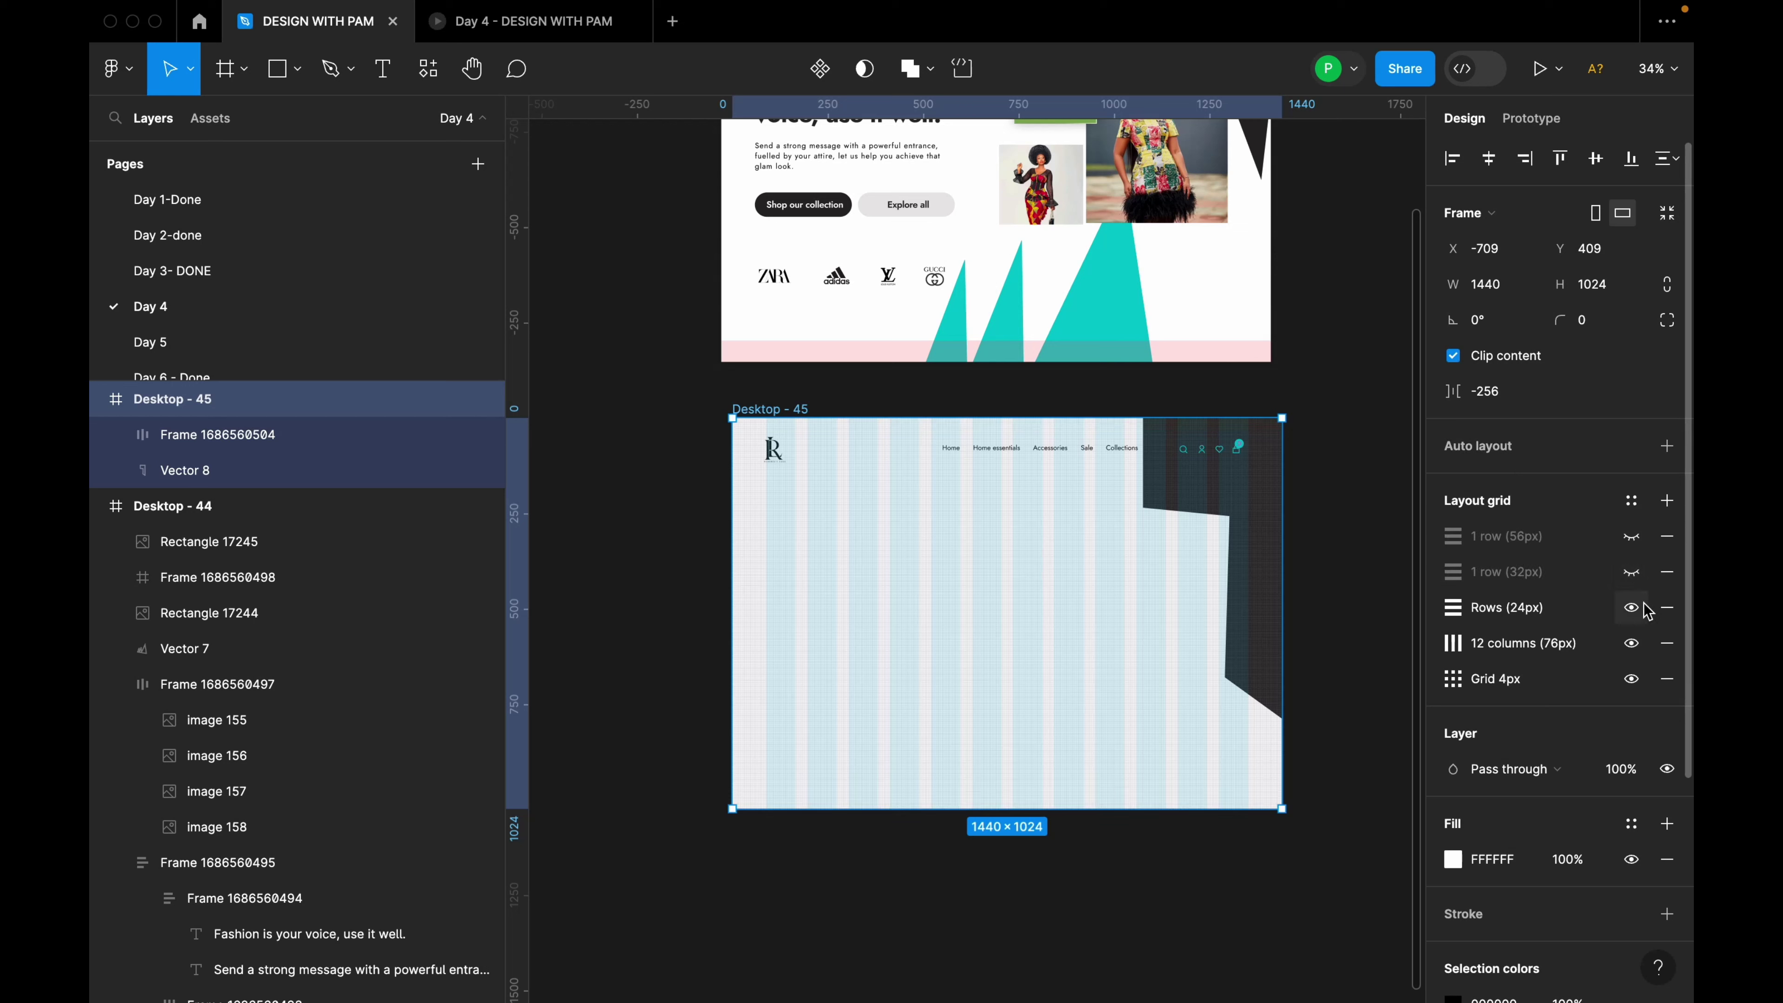
left_click(1631, 607)
left_click(1631, 644)
left_click(1631, 678)
scroll(1234, 545, "up", 5)
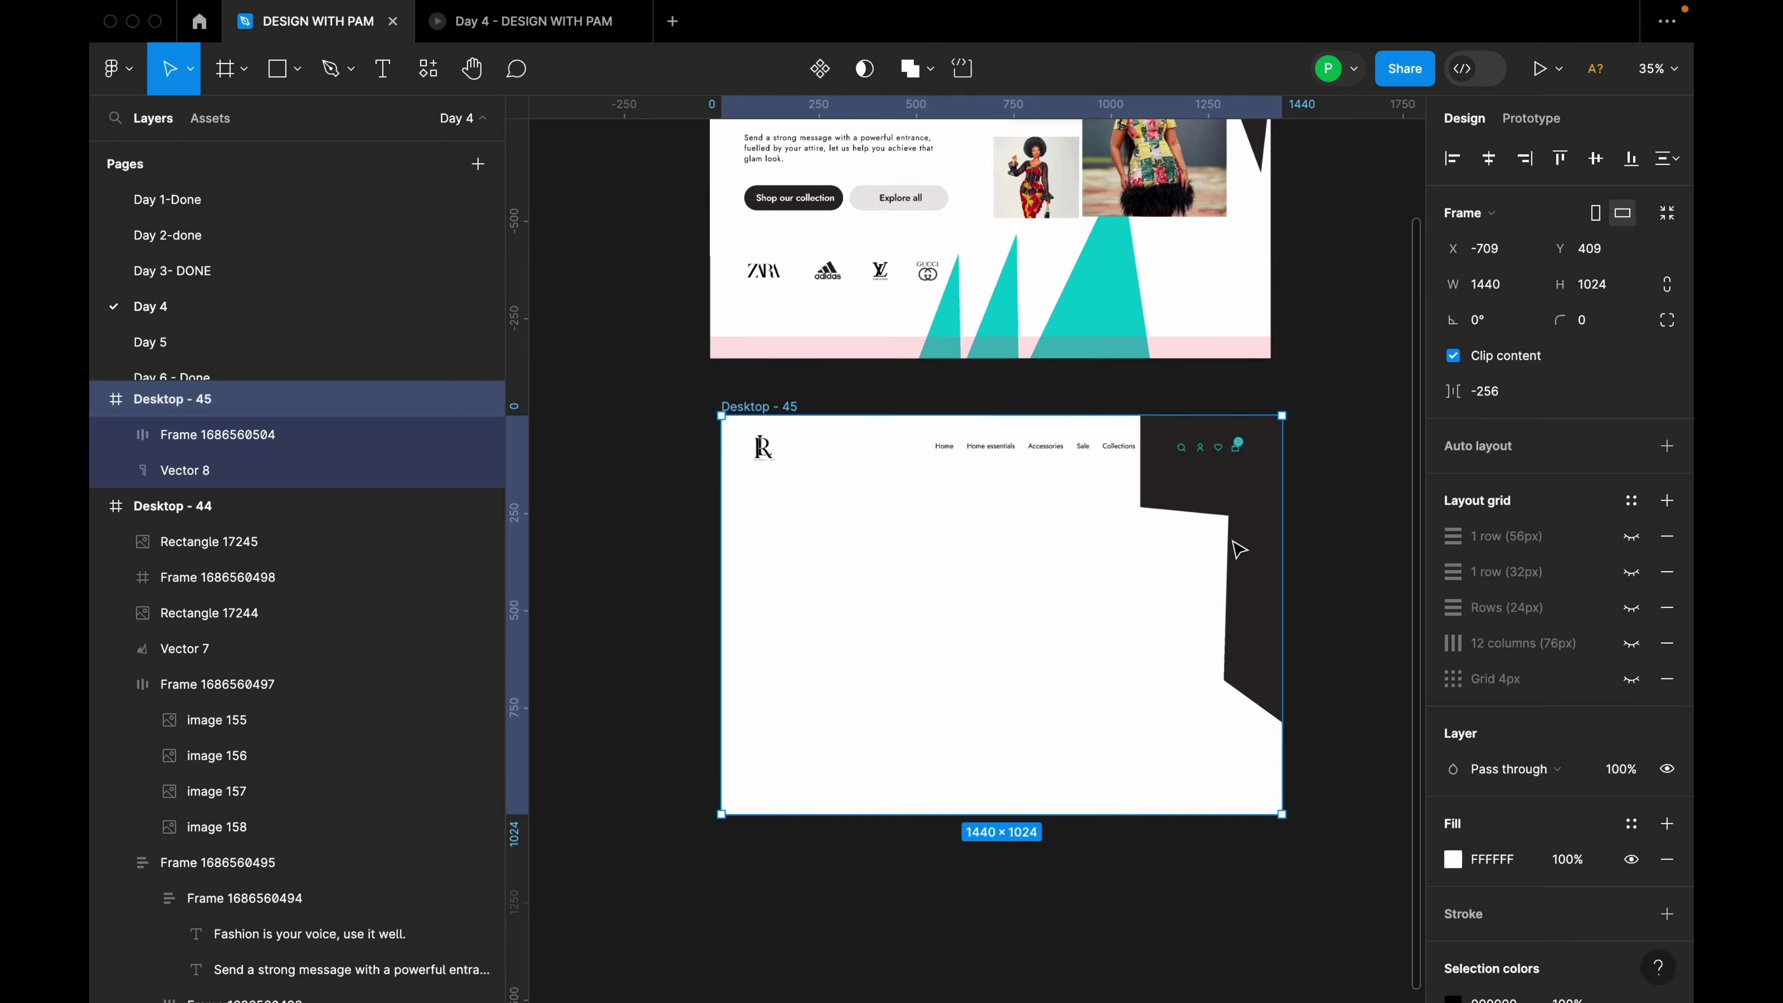
Inspect the header's icon group over the dark shape and compare it with the Desktop - 44 design.
left_click(1362, 403)
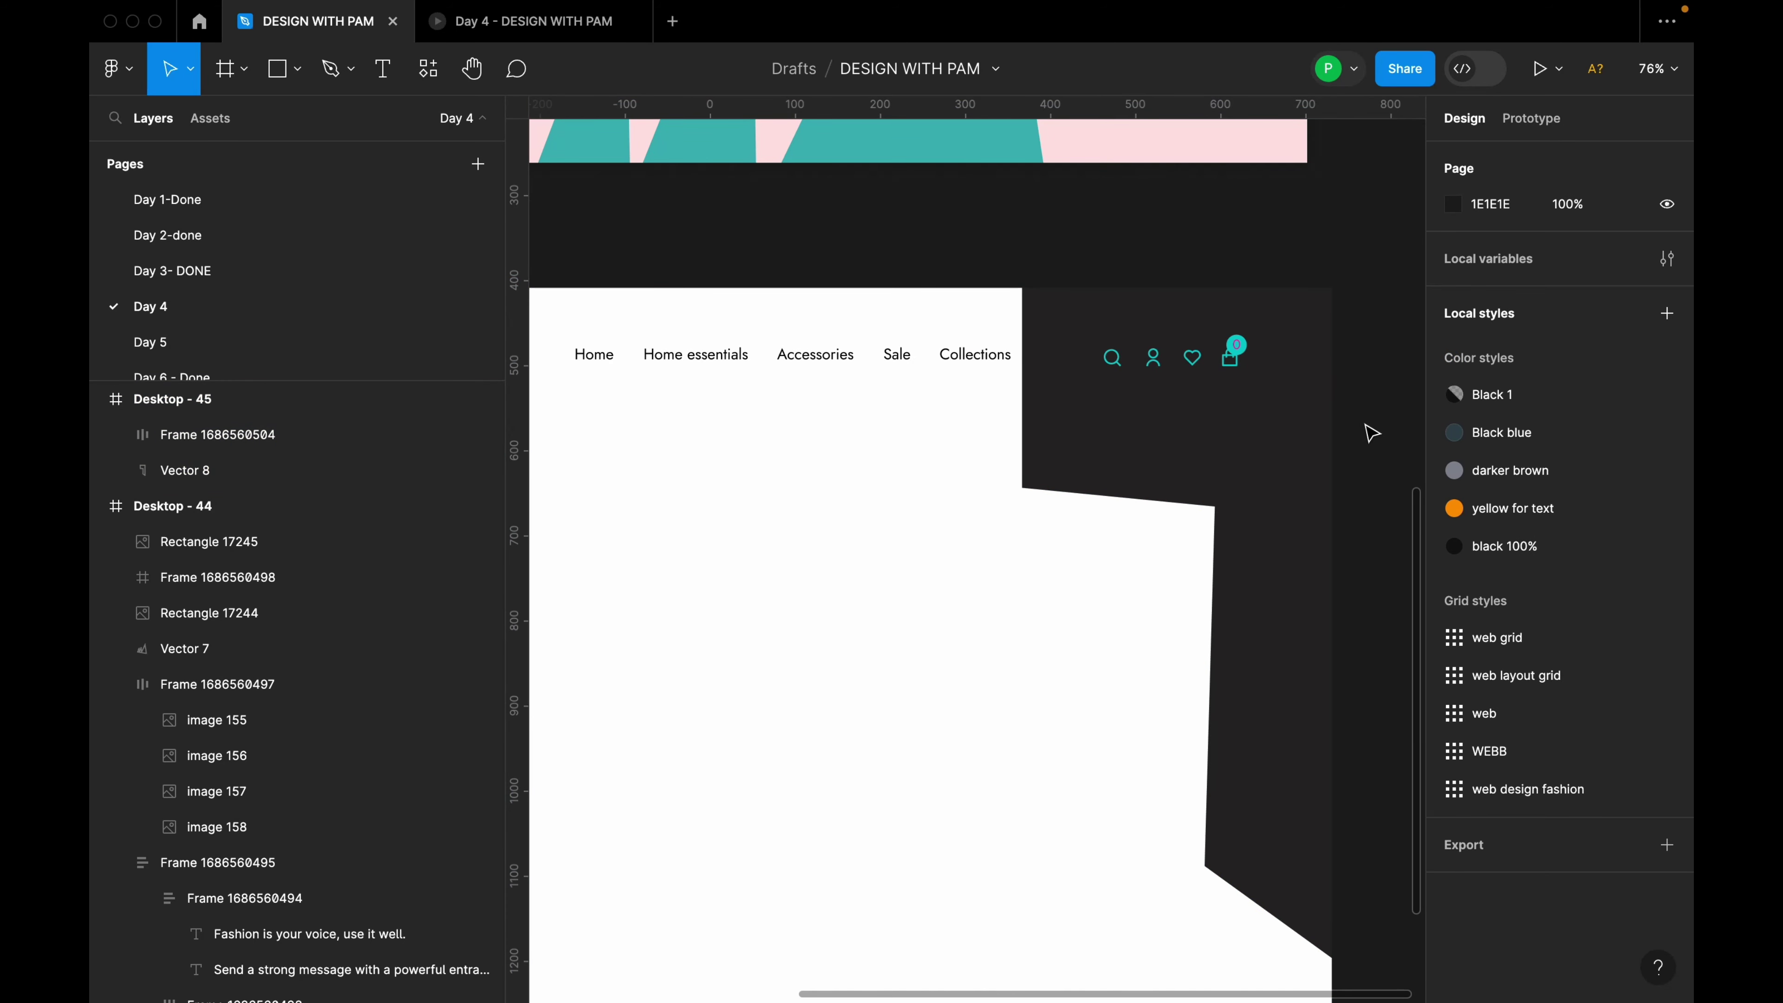
scroll(1371, 432, "down", 3)
scroll(1357, 430, "up", 6)
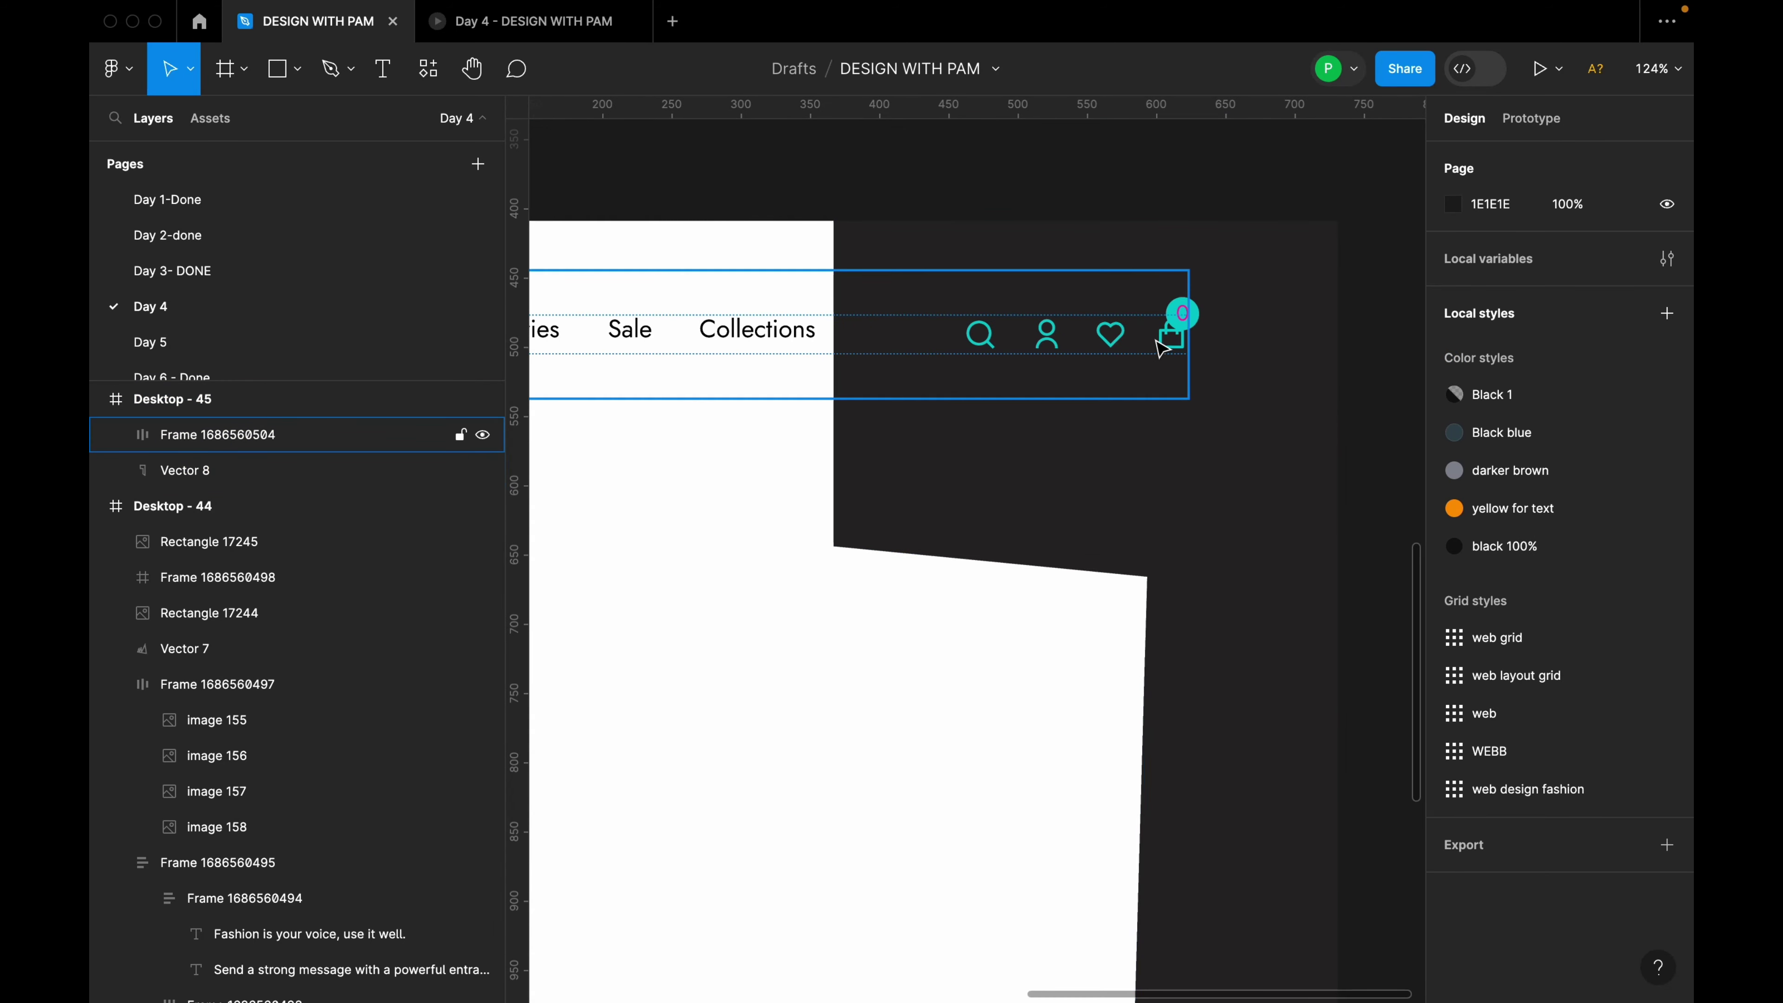
double_click(1163, 344)
double_click(1165, 343)
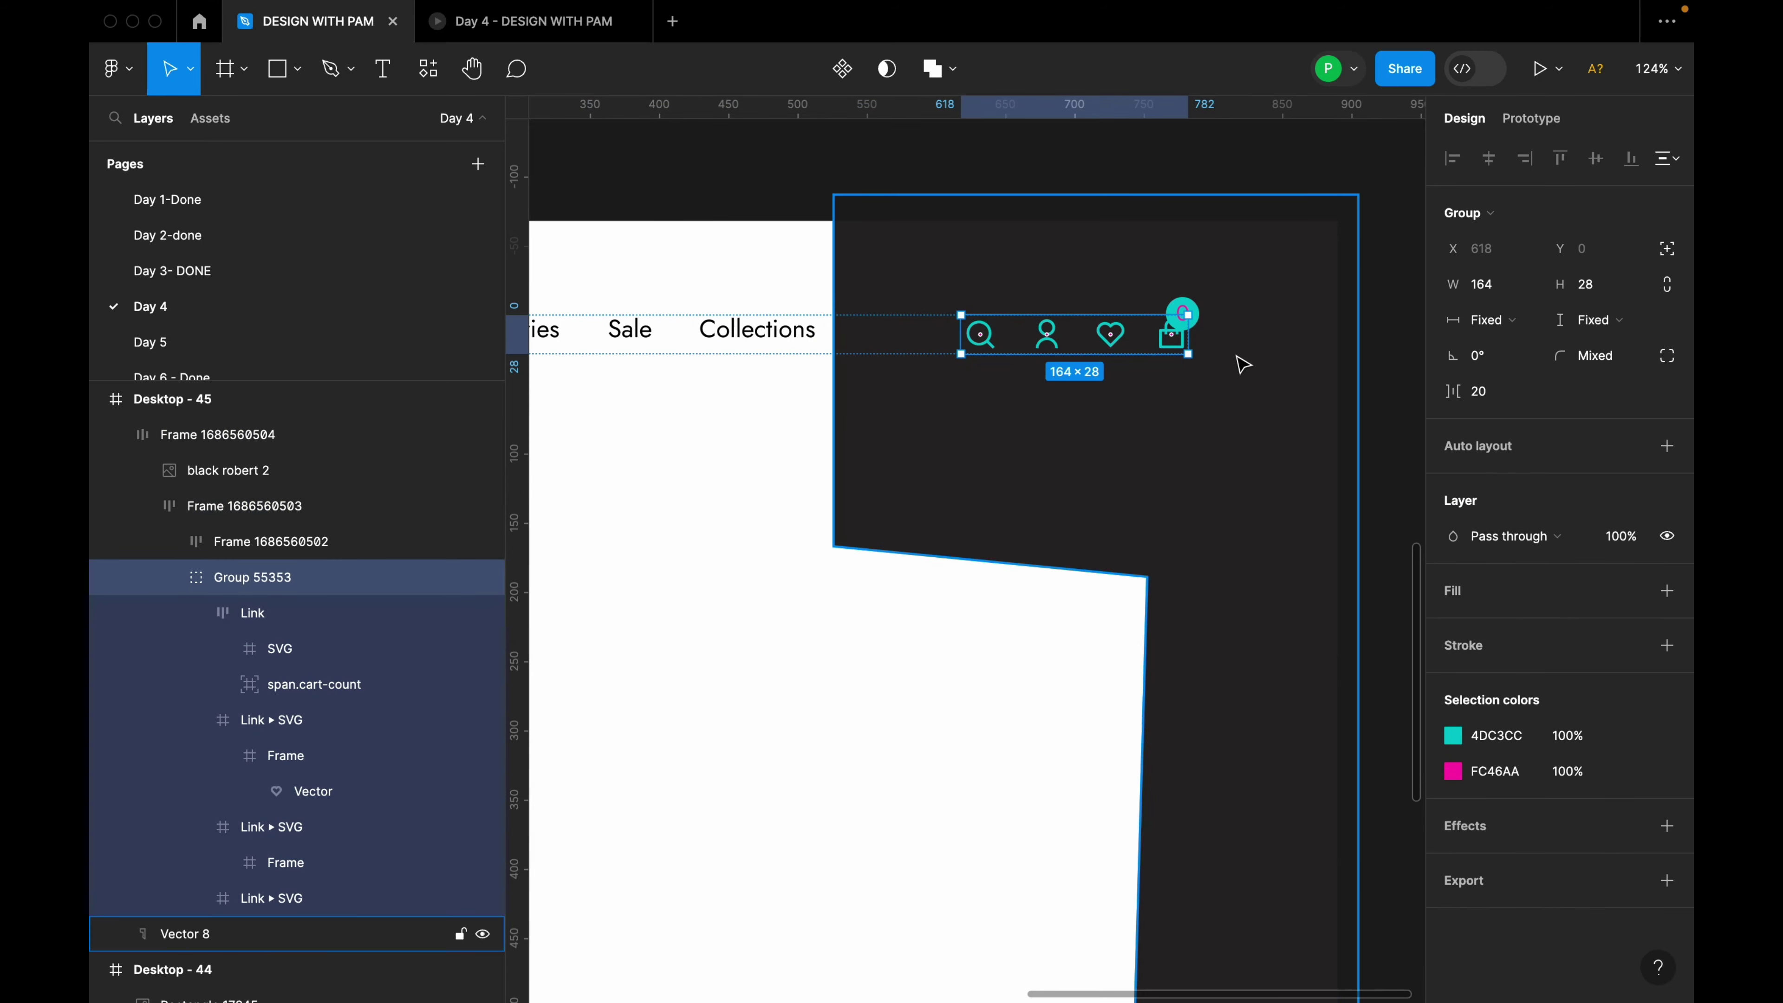
scroll(1246, 369, "down", 5)
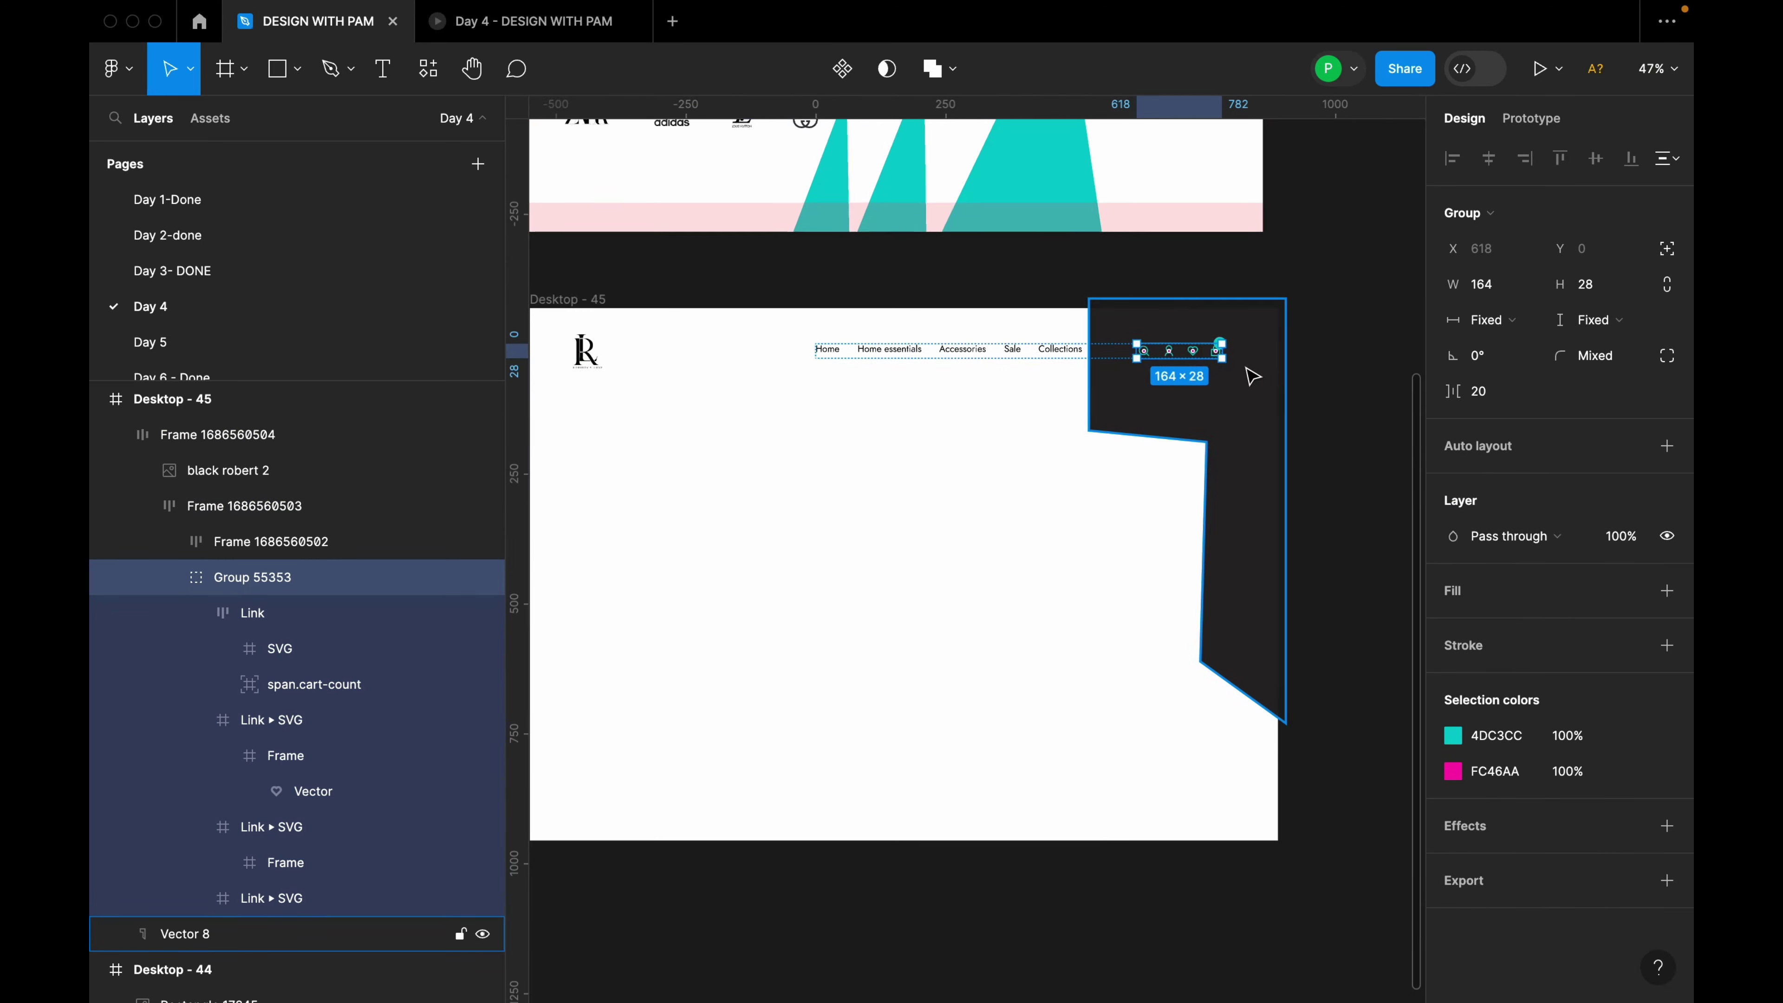
left_click(1300, 379)
scroll(1307, 401, "up", 3)
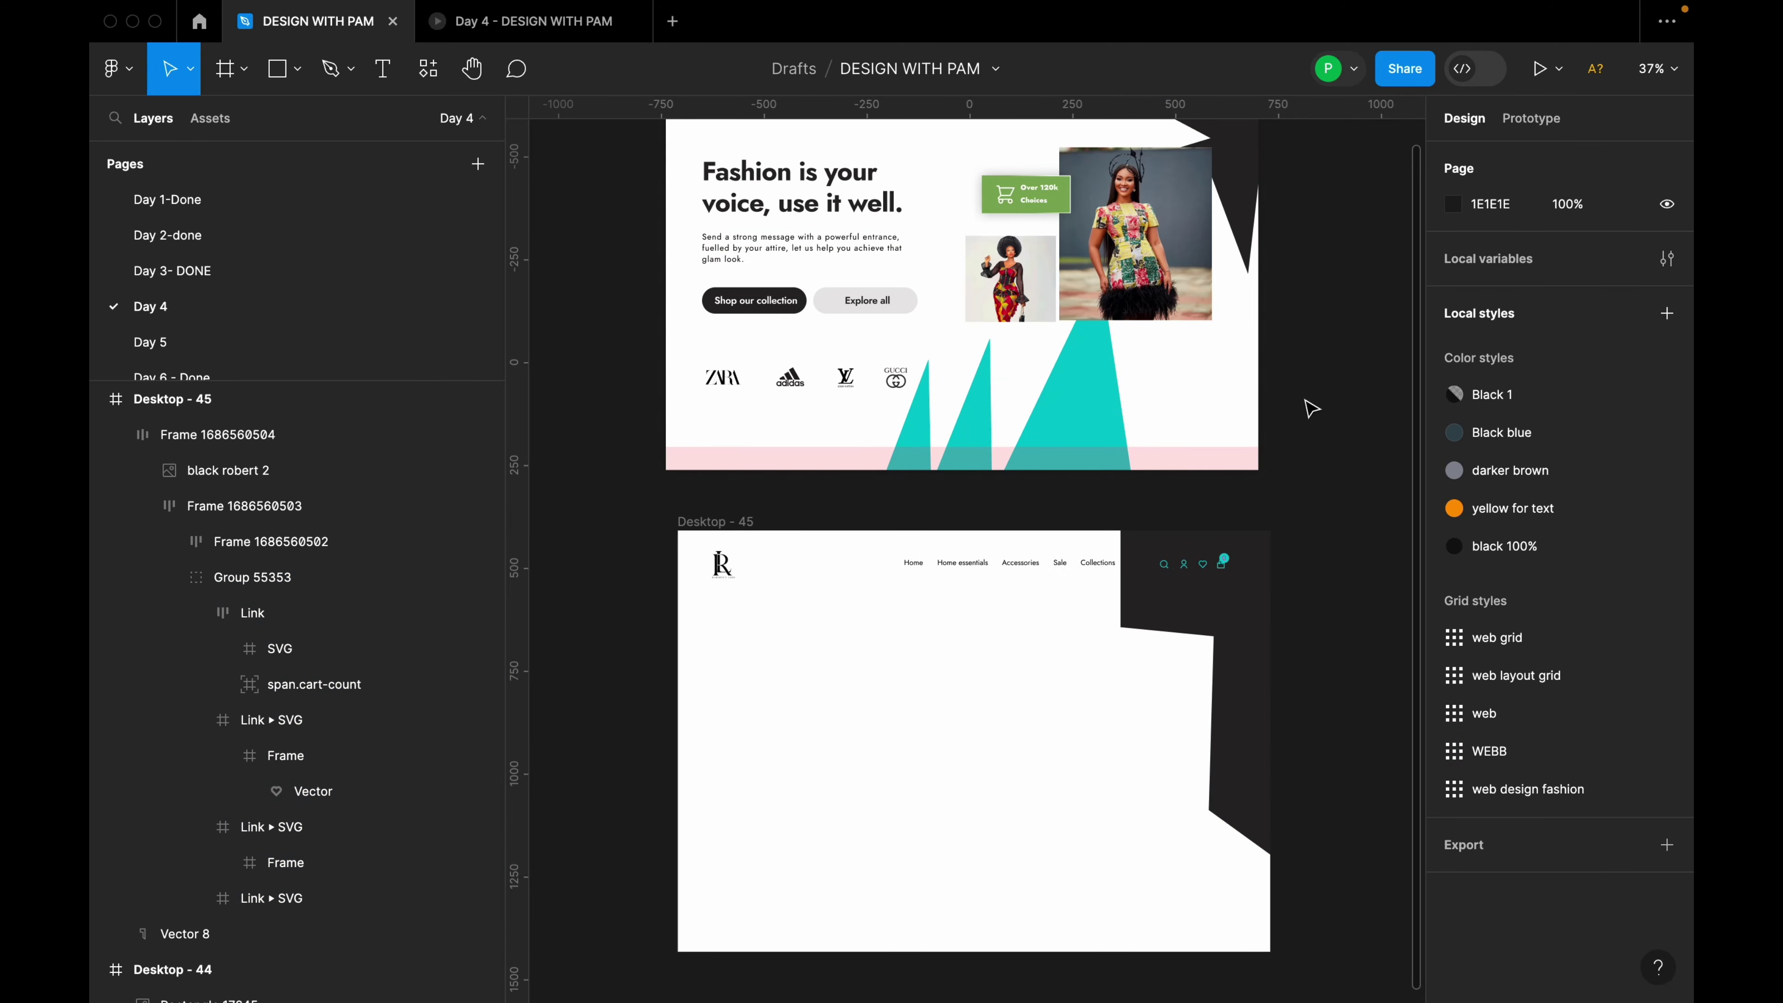
scroll(1315, 404, "down", 3)
scroll(1316, 405, "up", 3)
scroll(1301, 466, "down", 2)
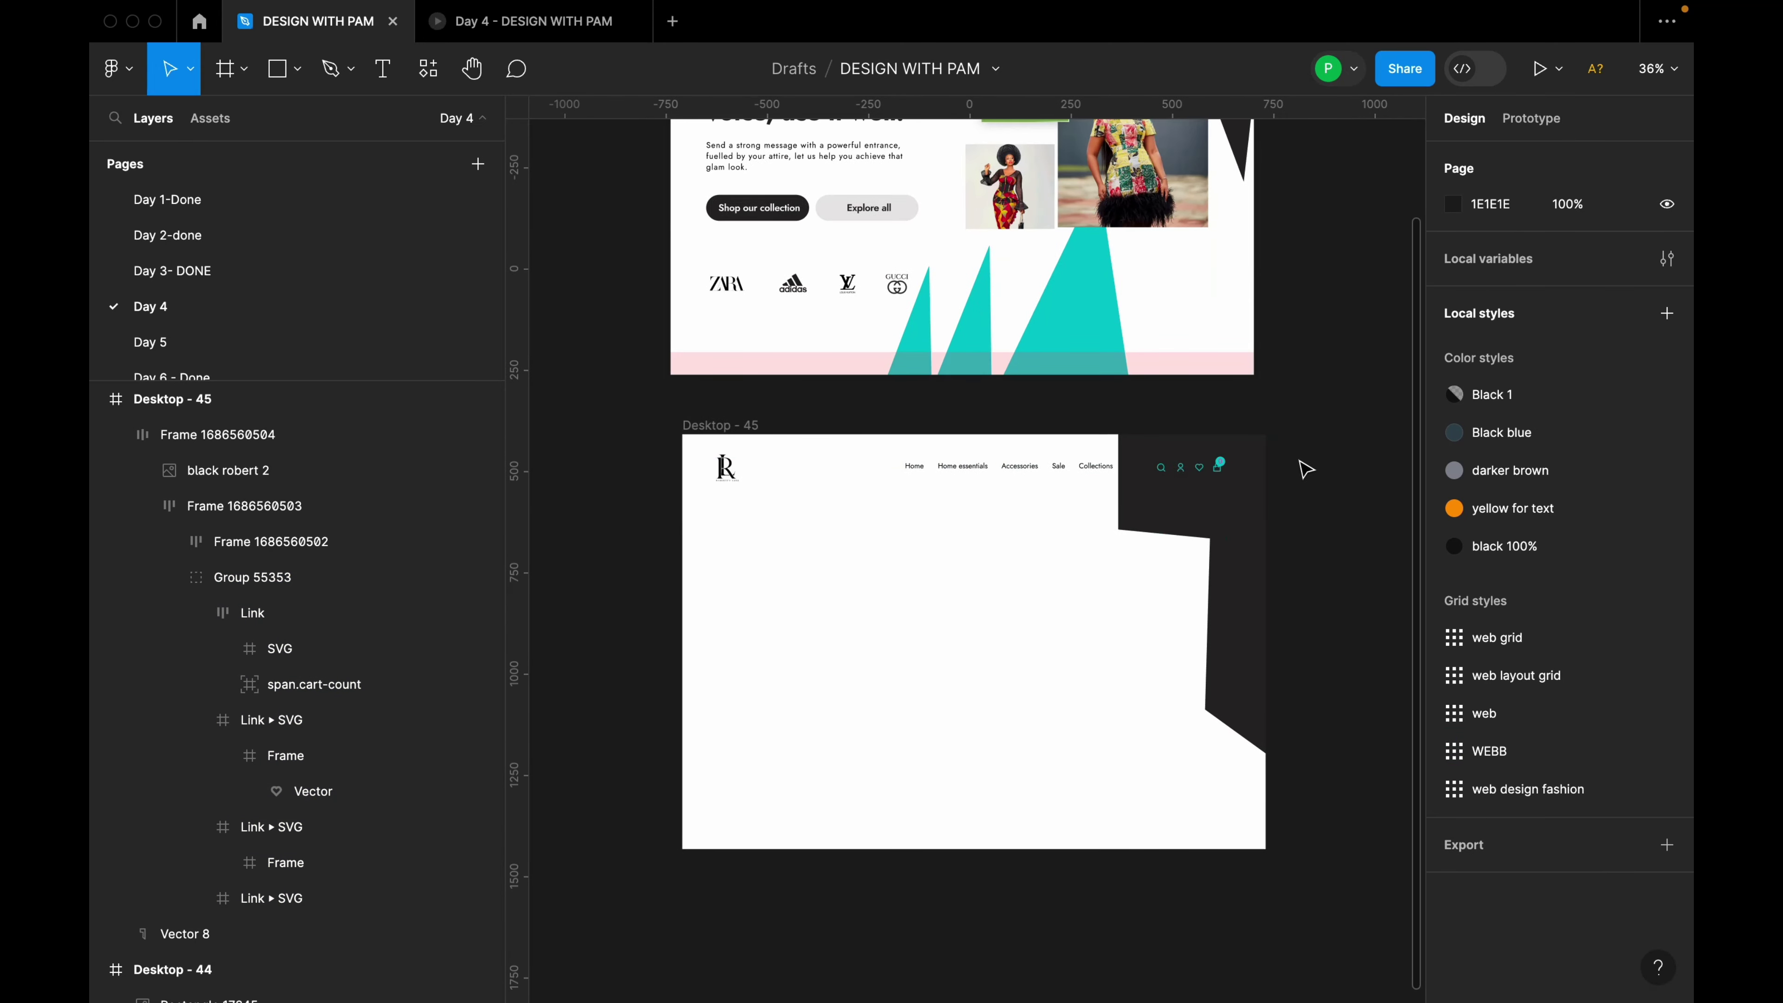
Check the dark vector shape in Desktop - 45, and examine Desktop - 44's headline and button block as reference.
left_click(1246, 516)
scroll(1325, 530, "up", 5)
scroll(1325, 530, "down", 5)
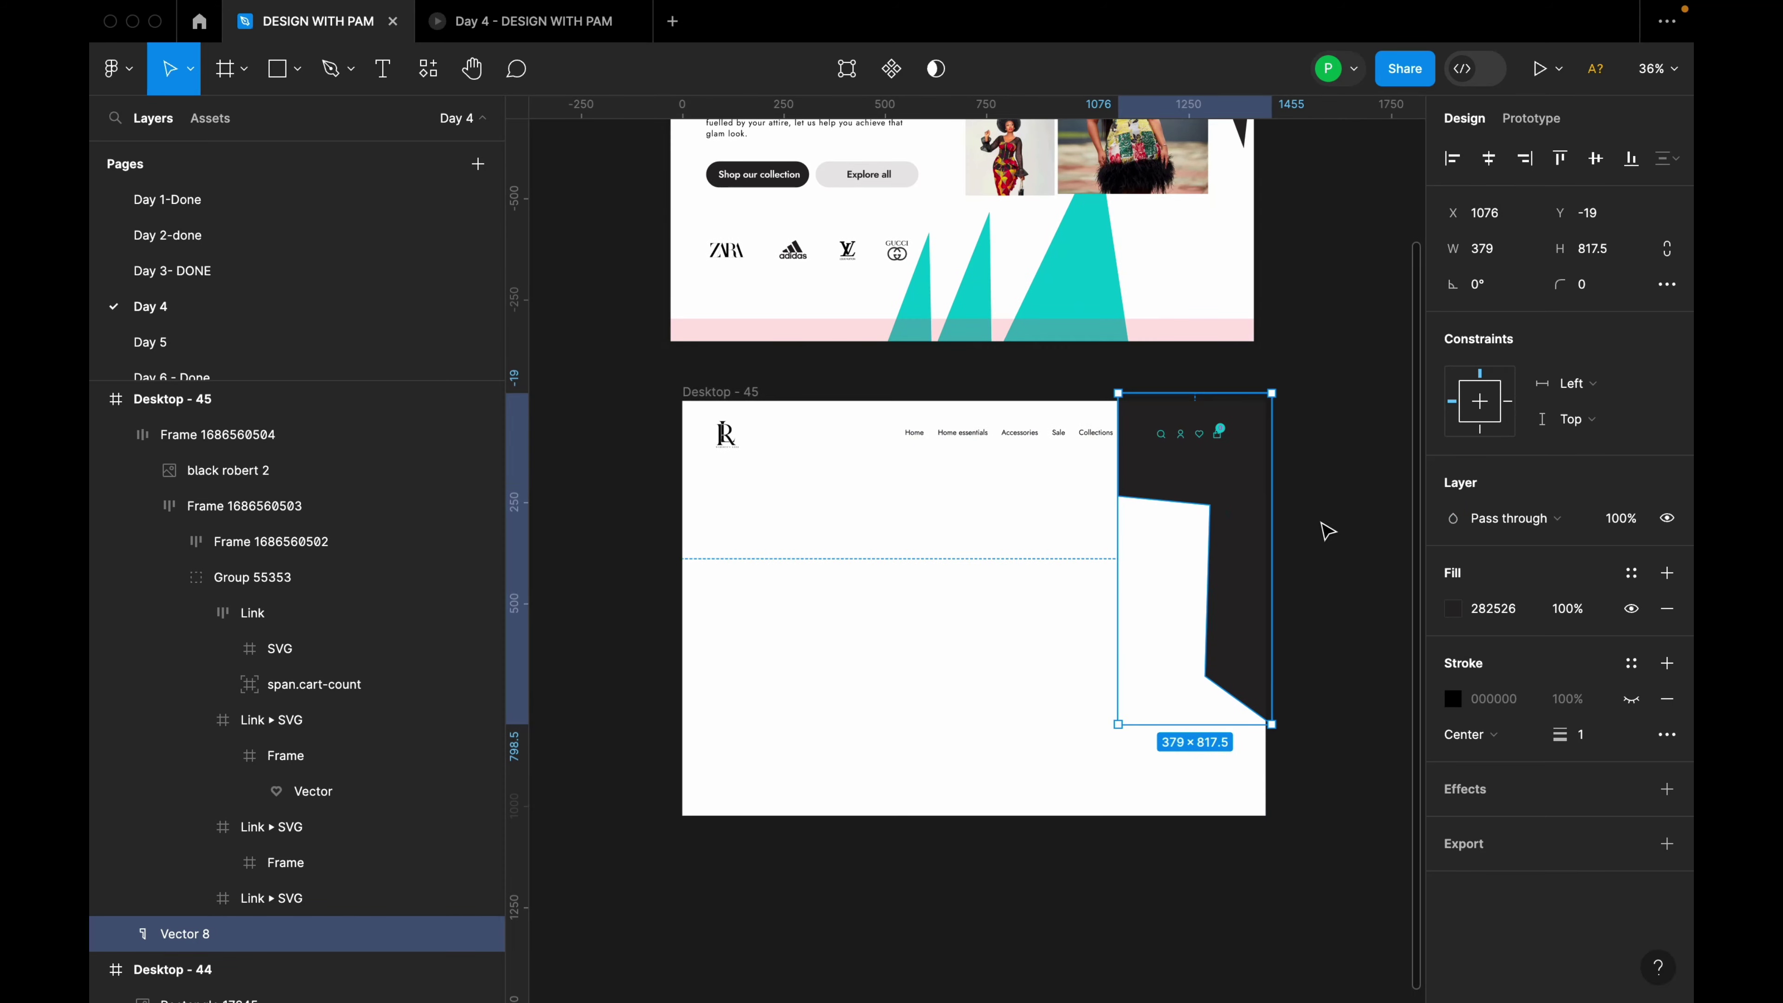
scroll(1322, 534, "down", 3)
left_click(1338, 536)
scroll(1338, 535, "up", 3)
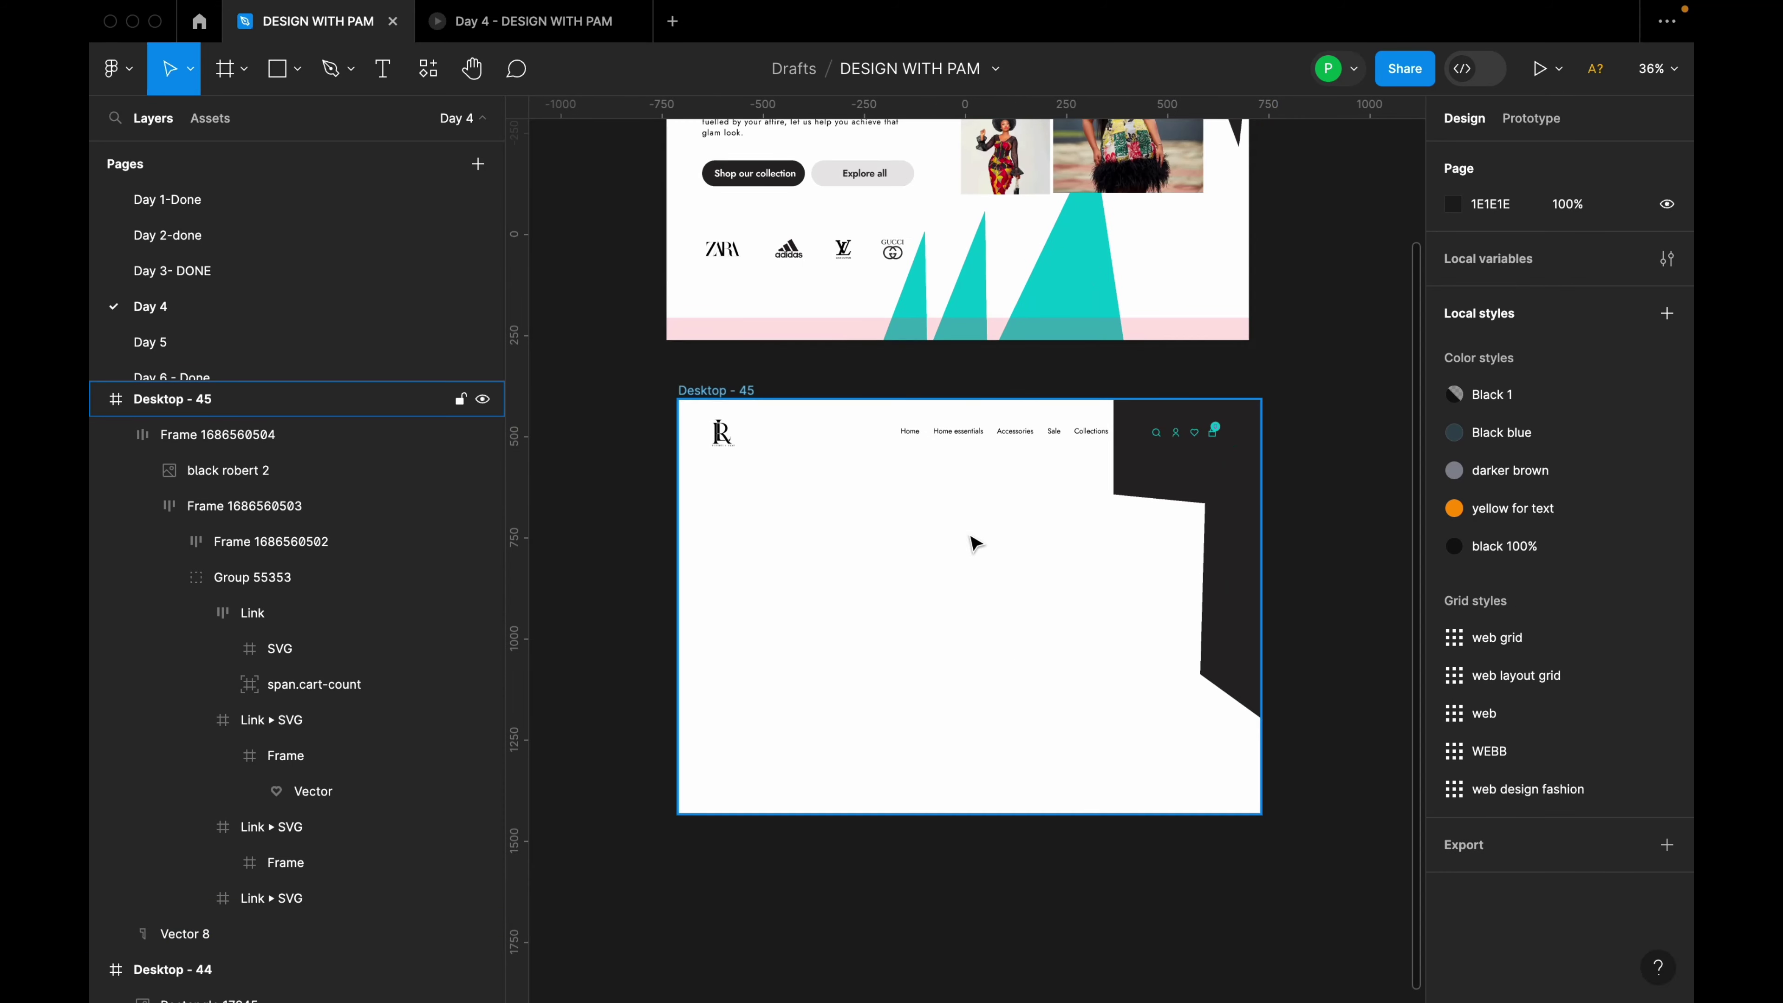
scroll(1088, 519, "up", 3)
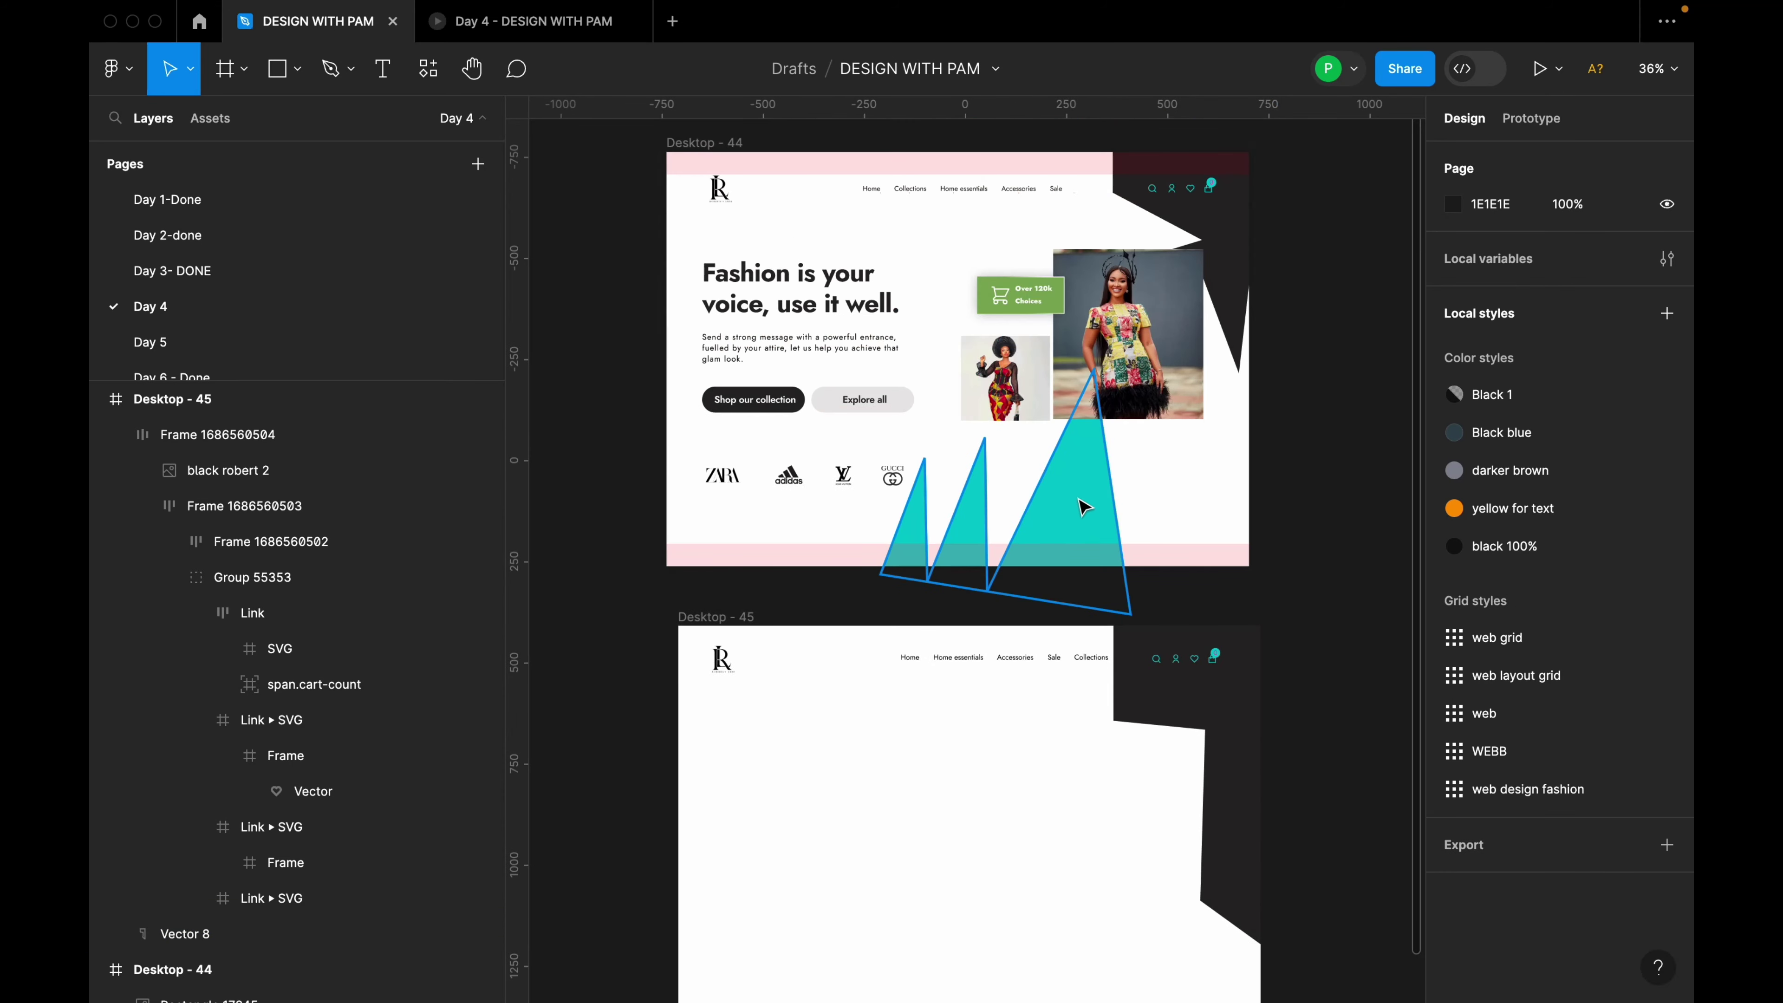
left_click(775, 302)
scroll(826, 341, "down", 1)
scroll(802, 730, "down", 1)
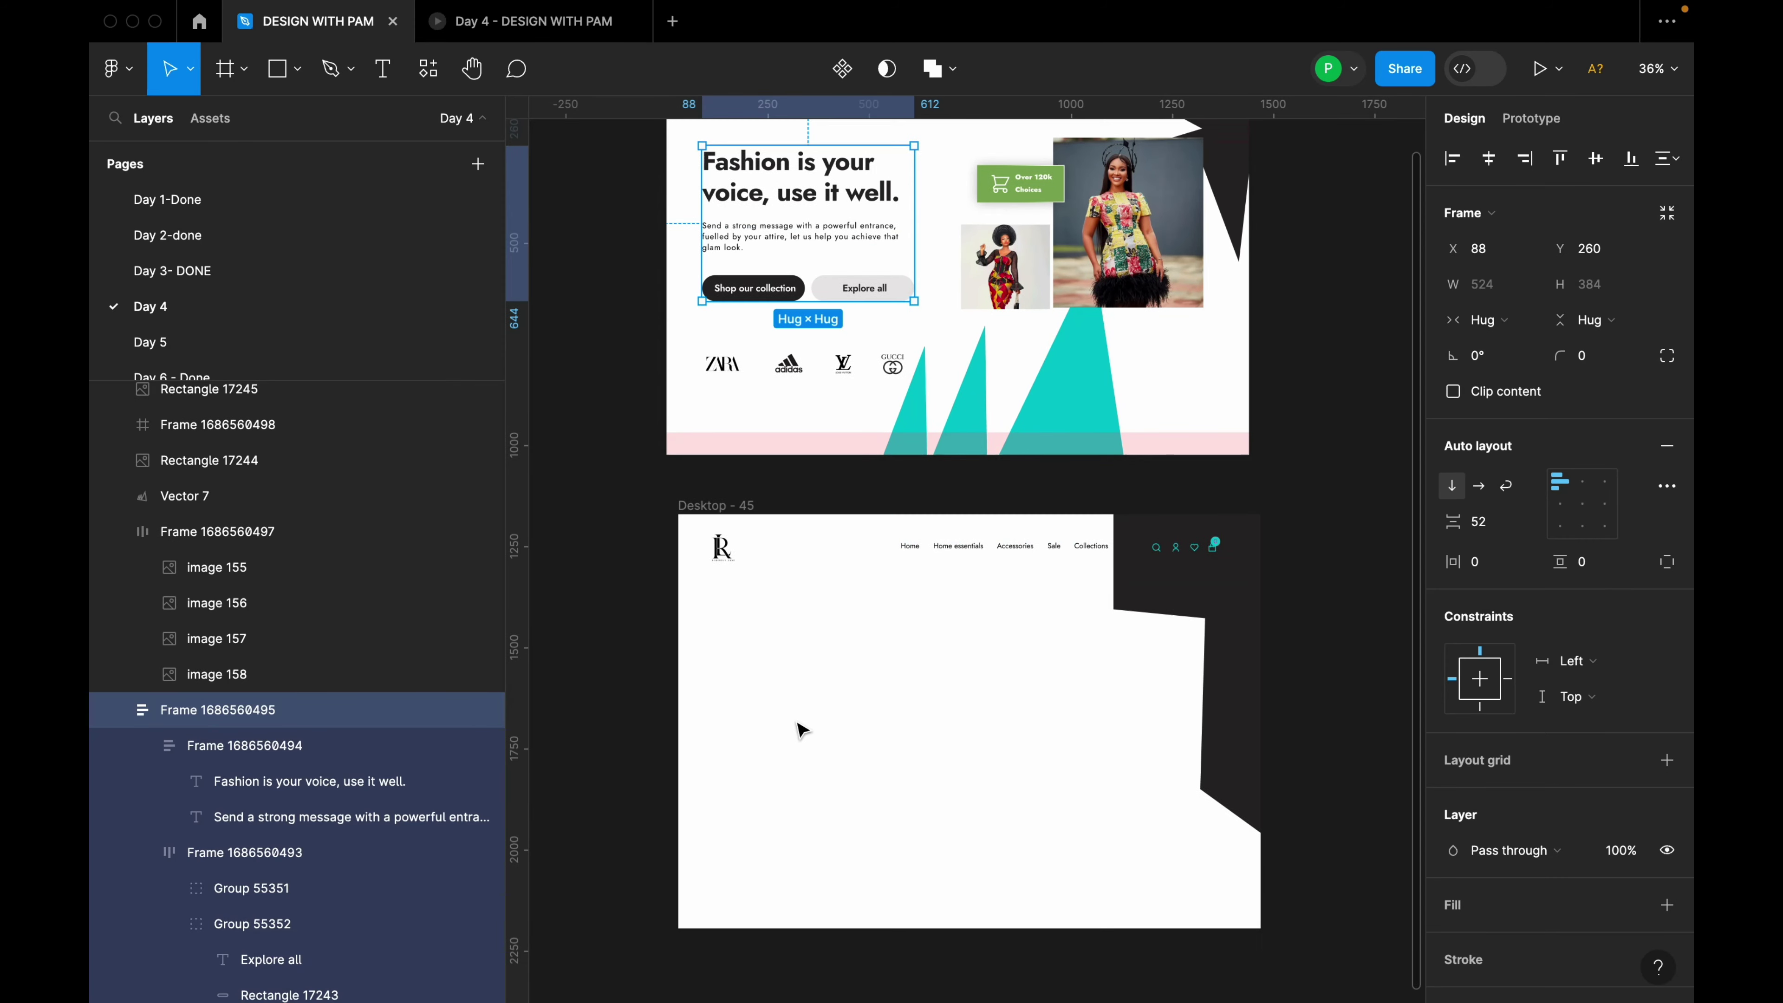
Show all five layout grids on the Desktop - 45 frame again.
left_click(726, 510)
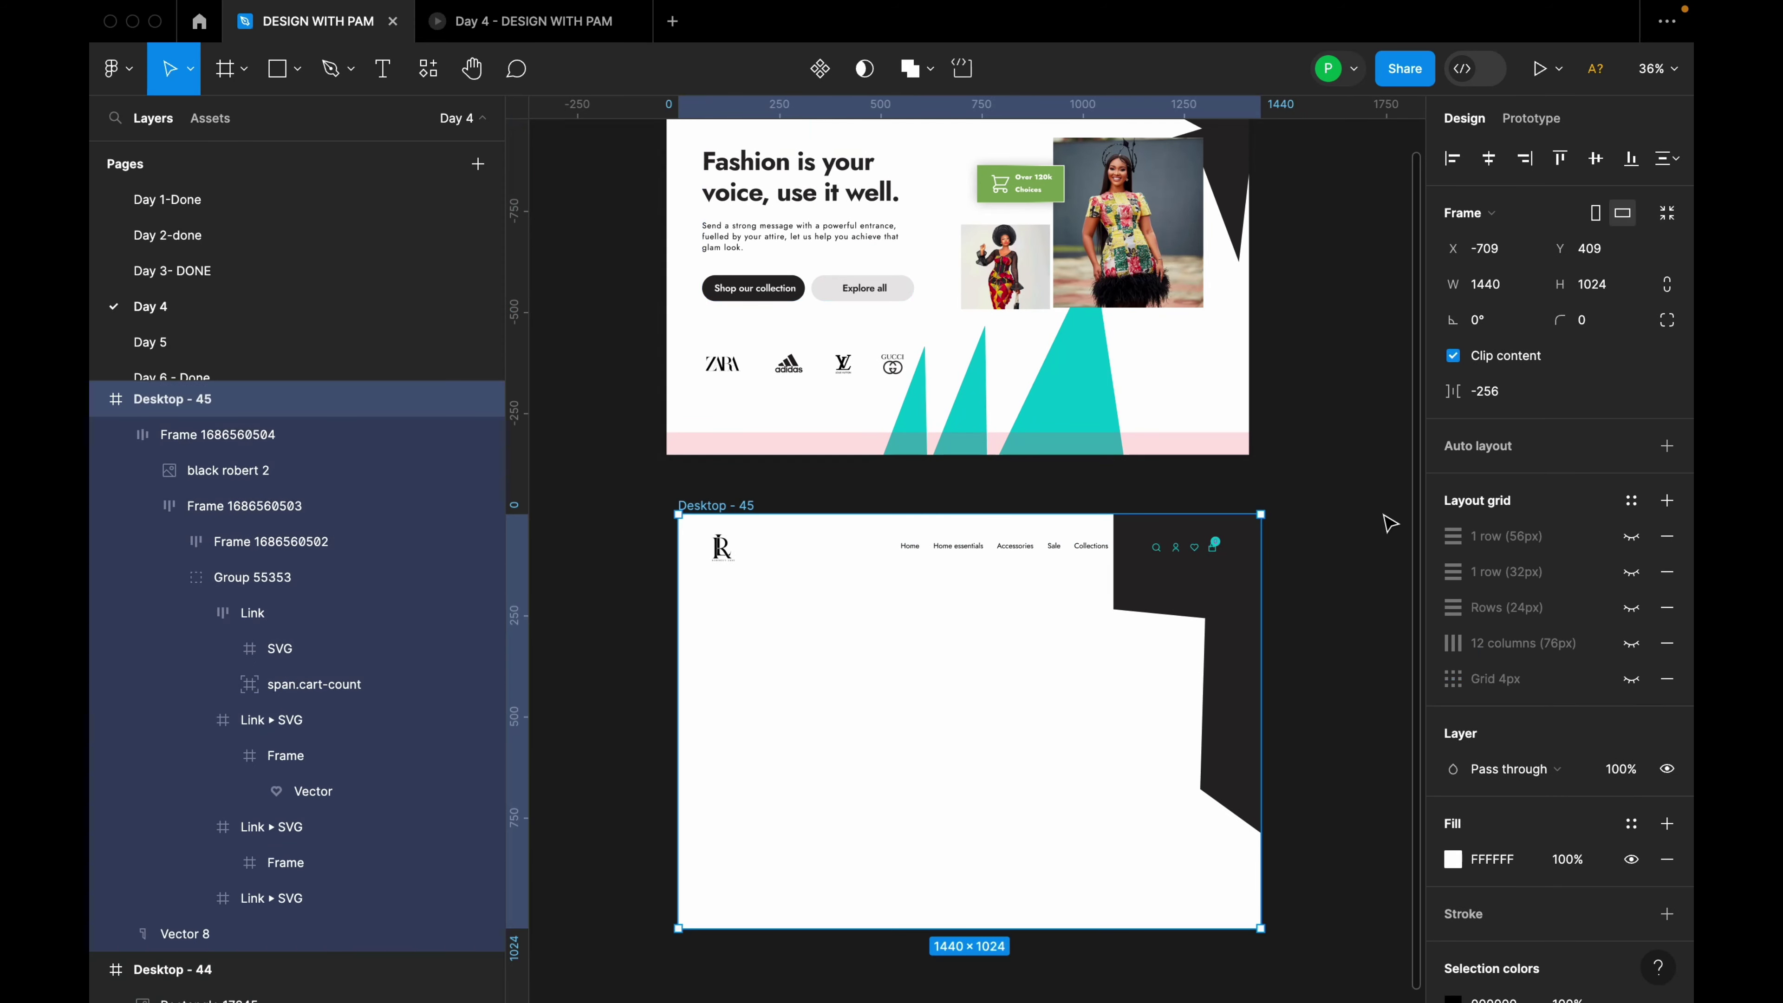
left_click(1631, 536)
left_click(1630, 571)
left_click(1630, 607)
left_click(1630, 643)
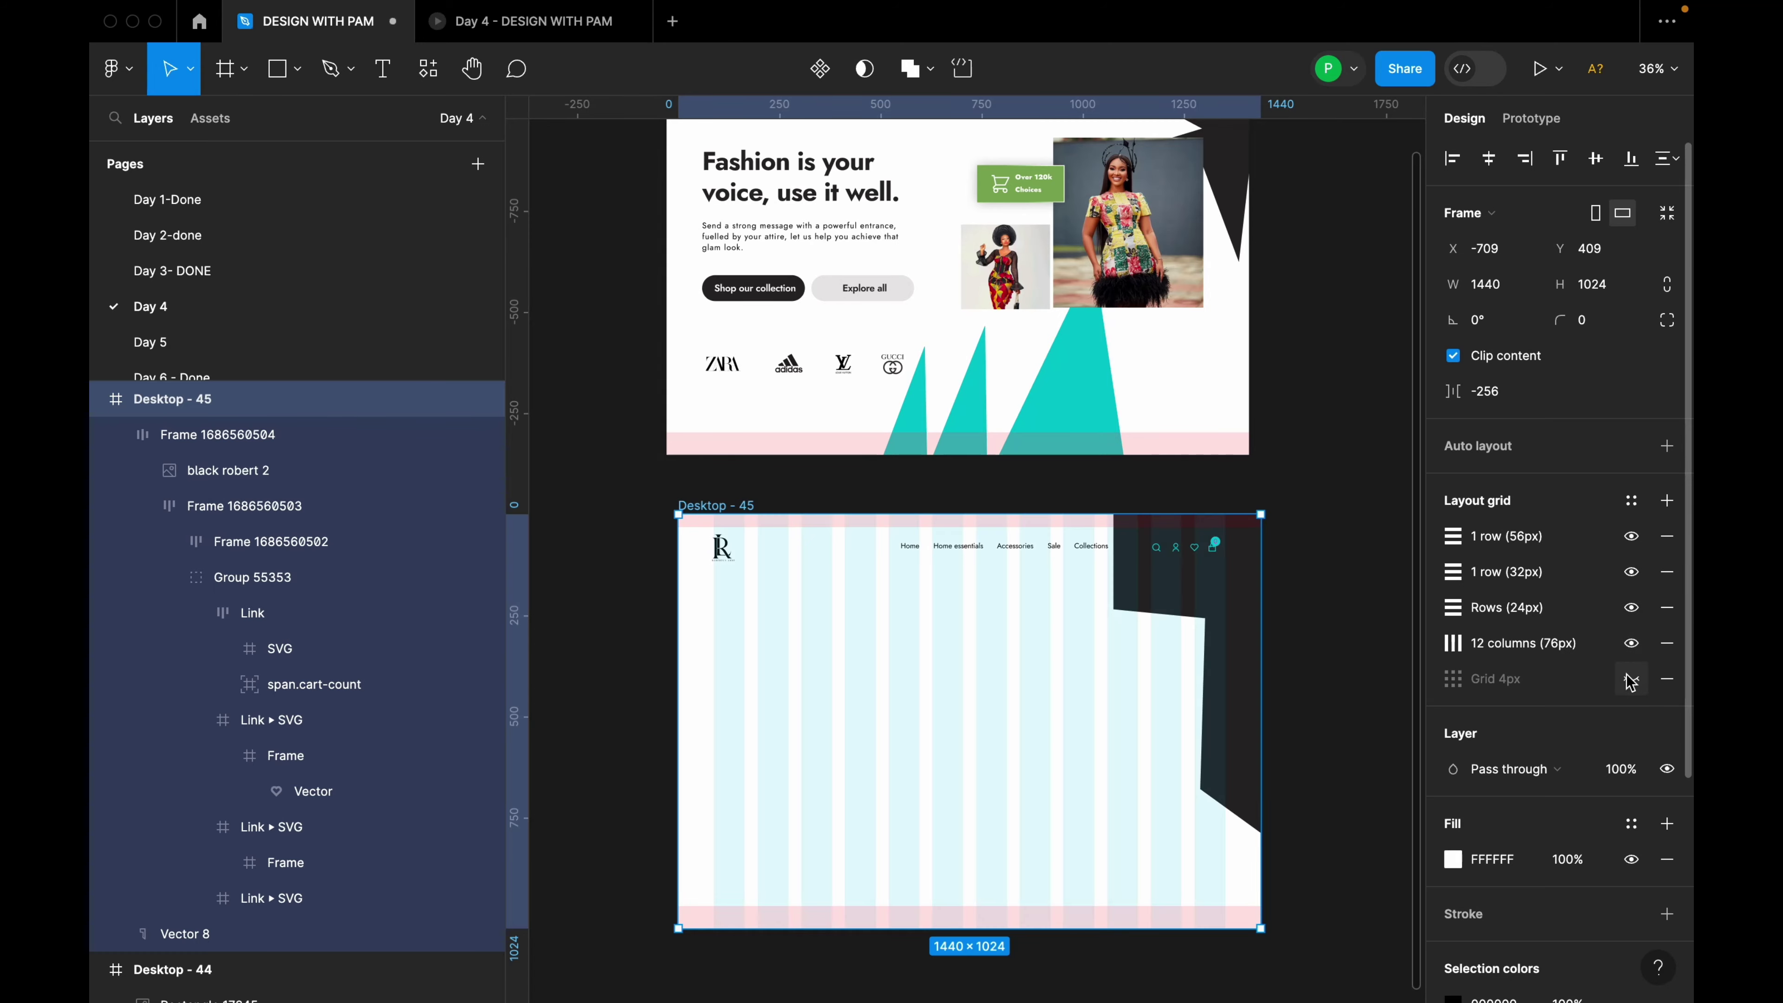
left_click(1630, 678)
Add the text "Fashion is your voice" below the logo in Desktop - 45, at X 125, Y 259.
scroll(662, 708, "up", 5)
key("t")
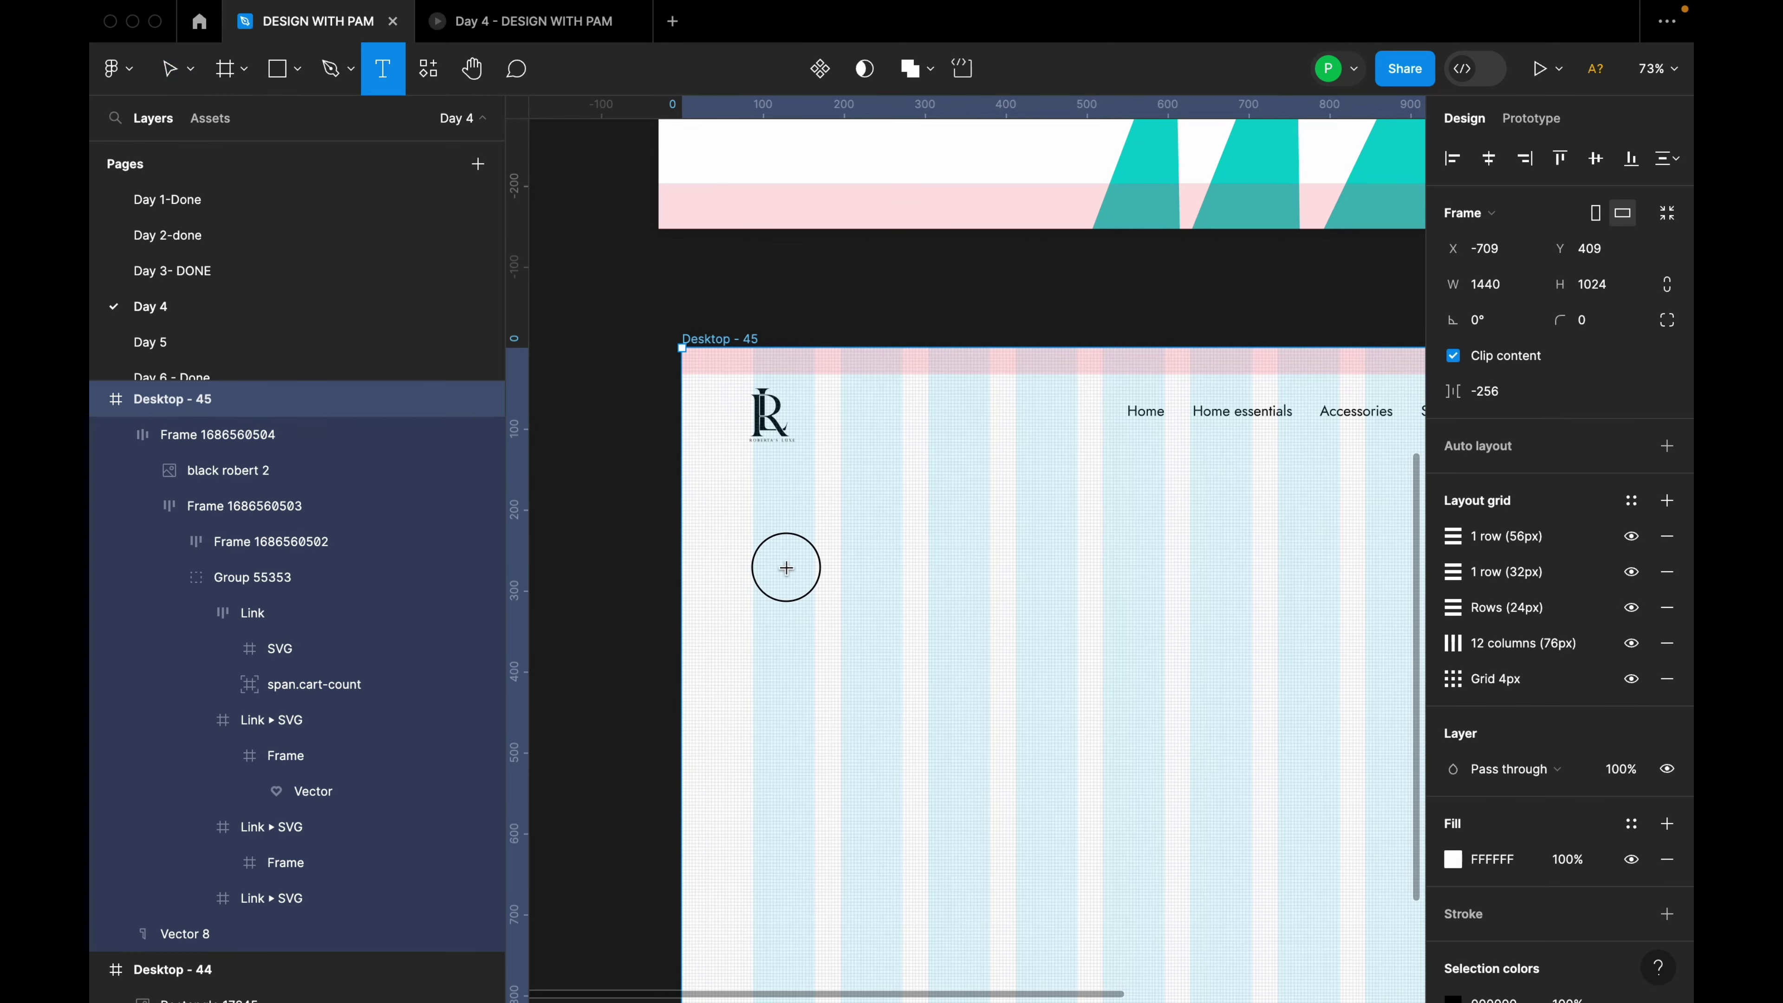
left_click(784, 562)
scroll(791, 618, "down", 6)
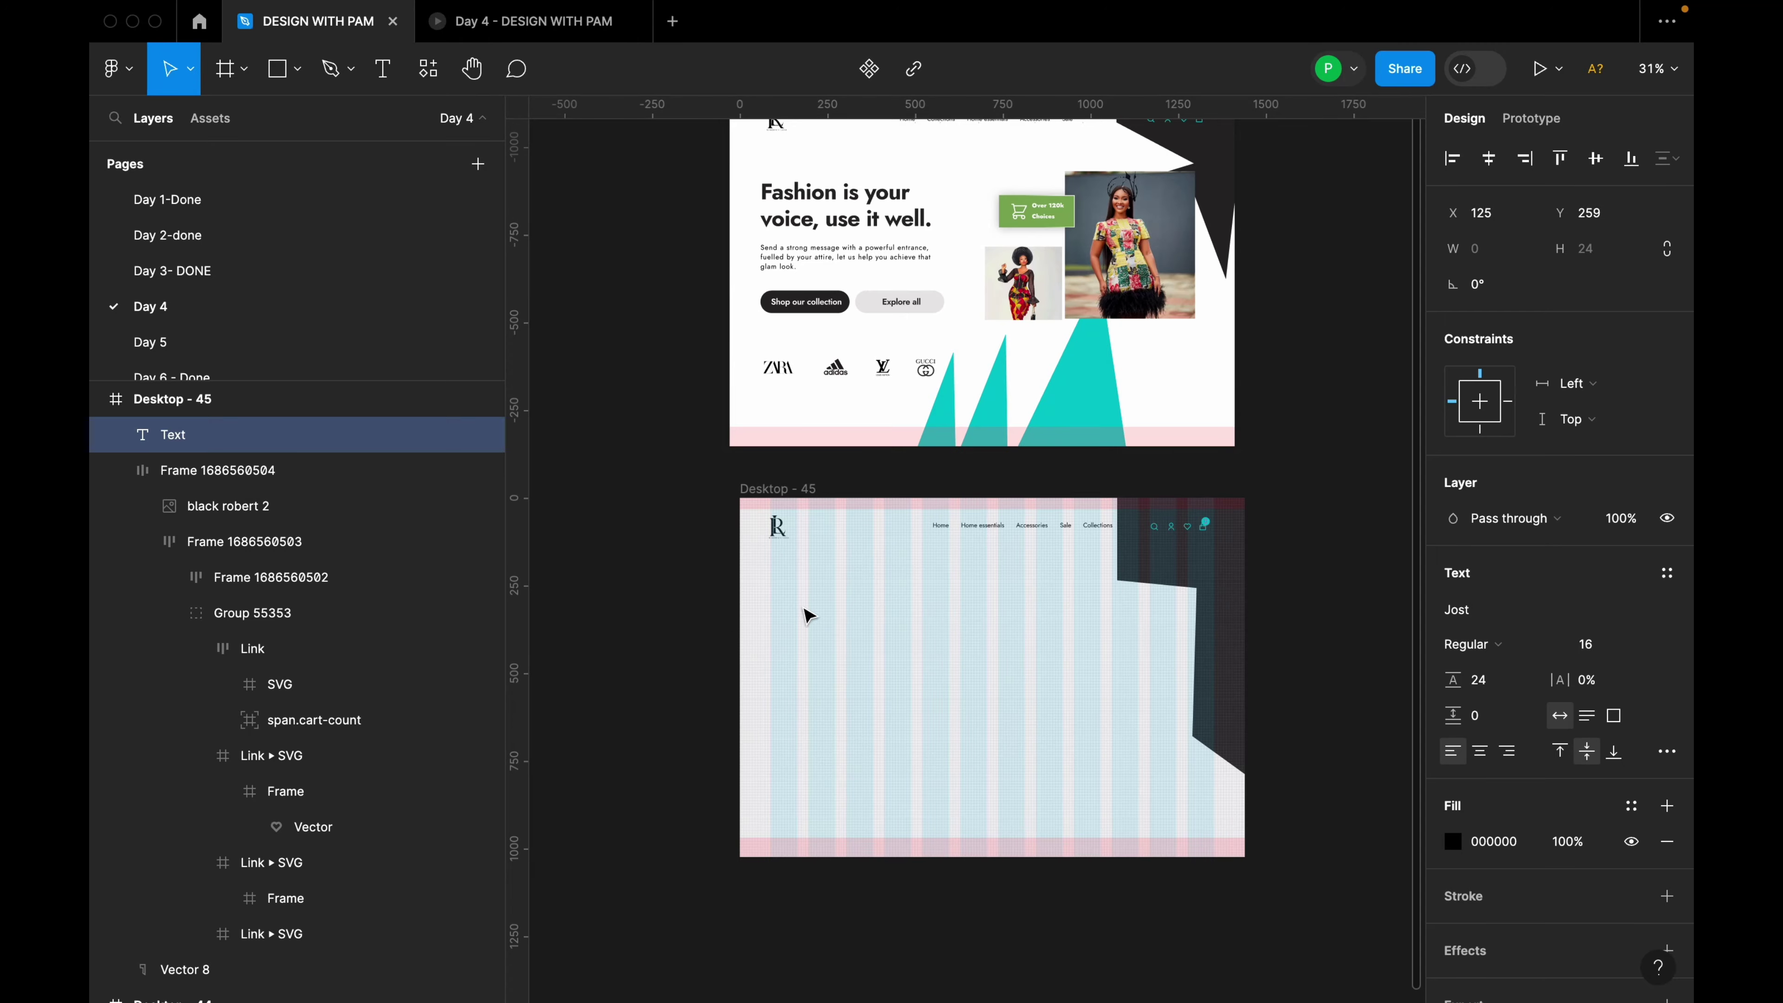
scroll(806, 613, "up", 3)
scroll(800, 611, "down", 4)
scroll(800, 613, "up", 4)
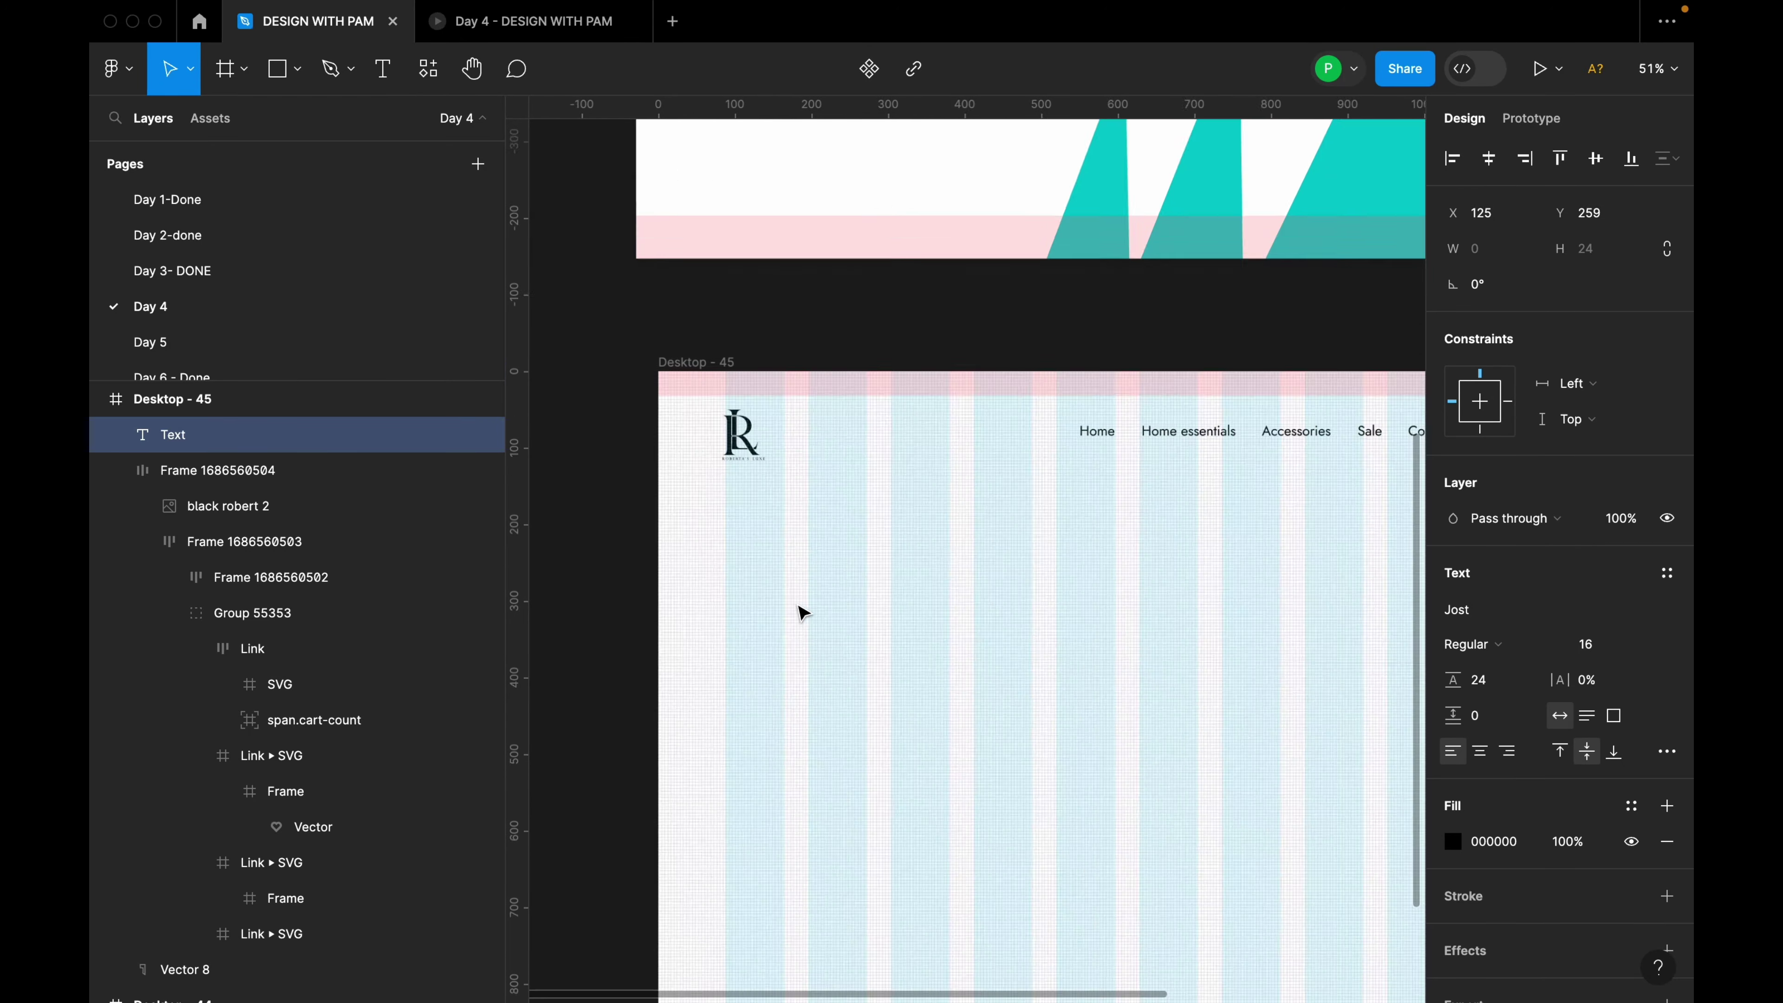
scroll(804, 613, "up", 10)
type("Fa")
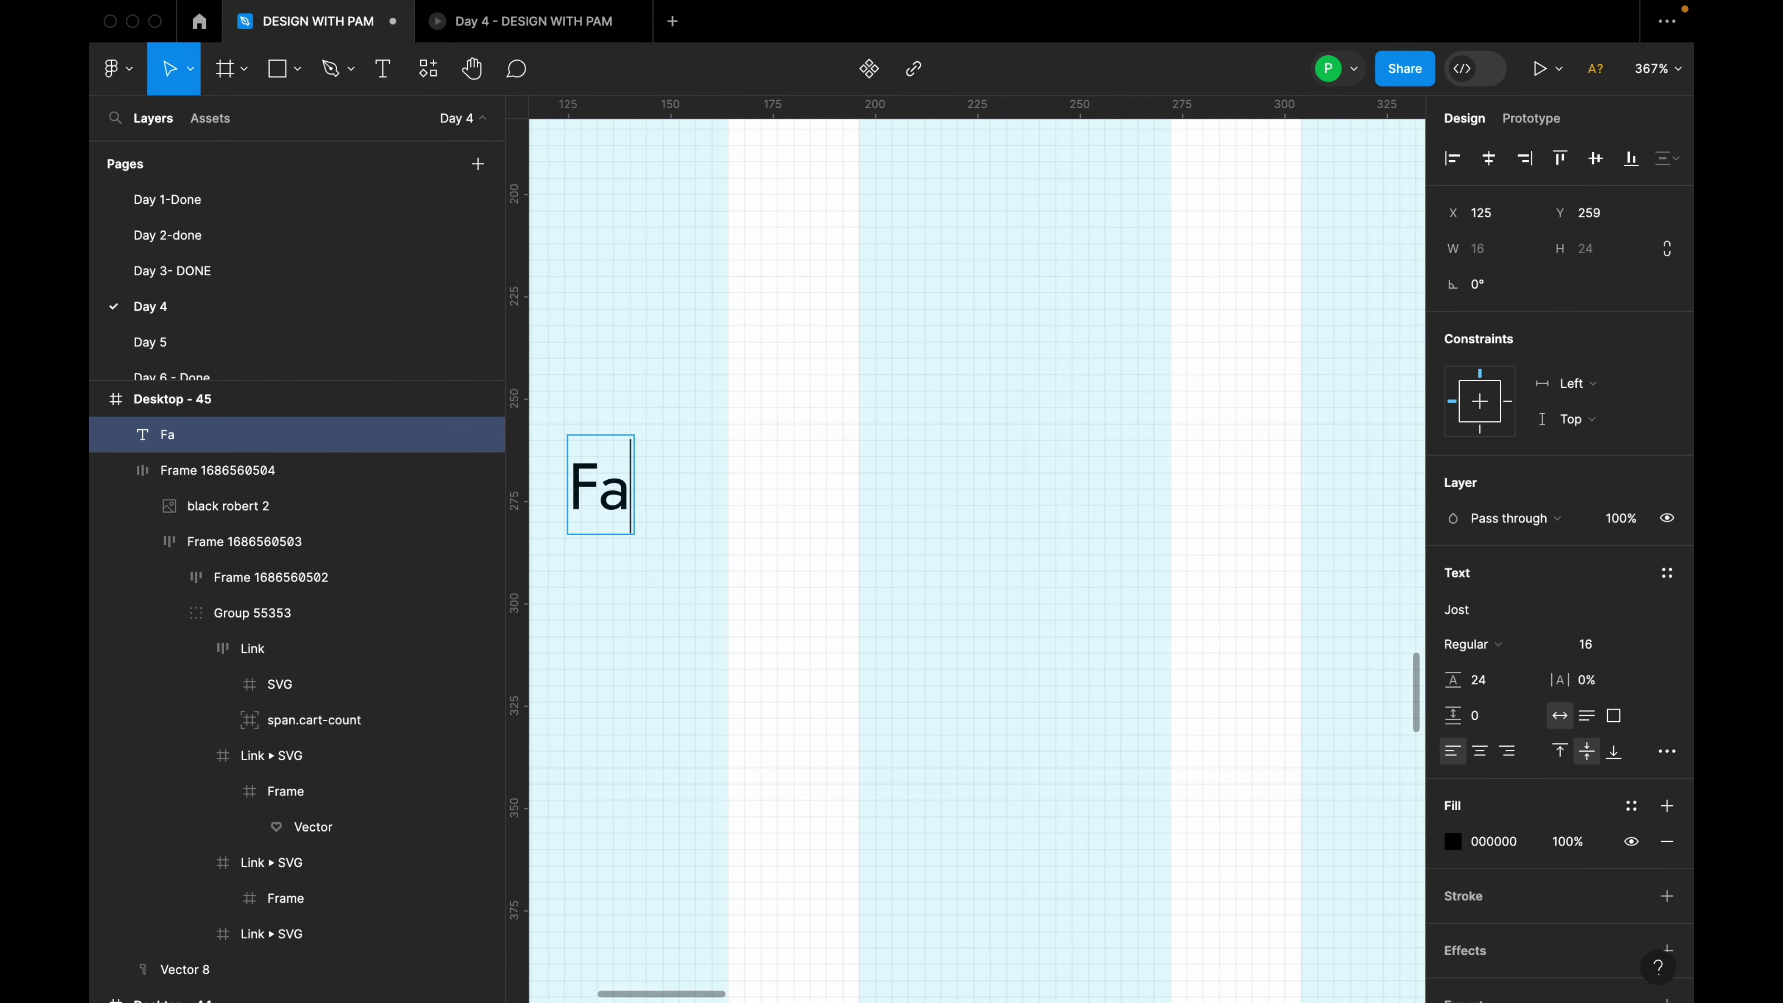
type("shion is ")
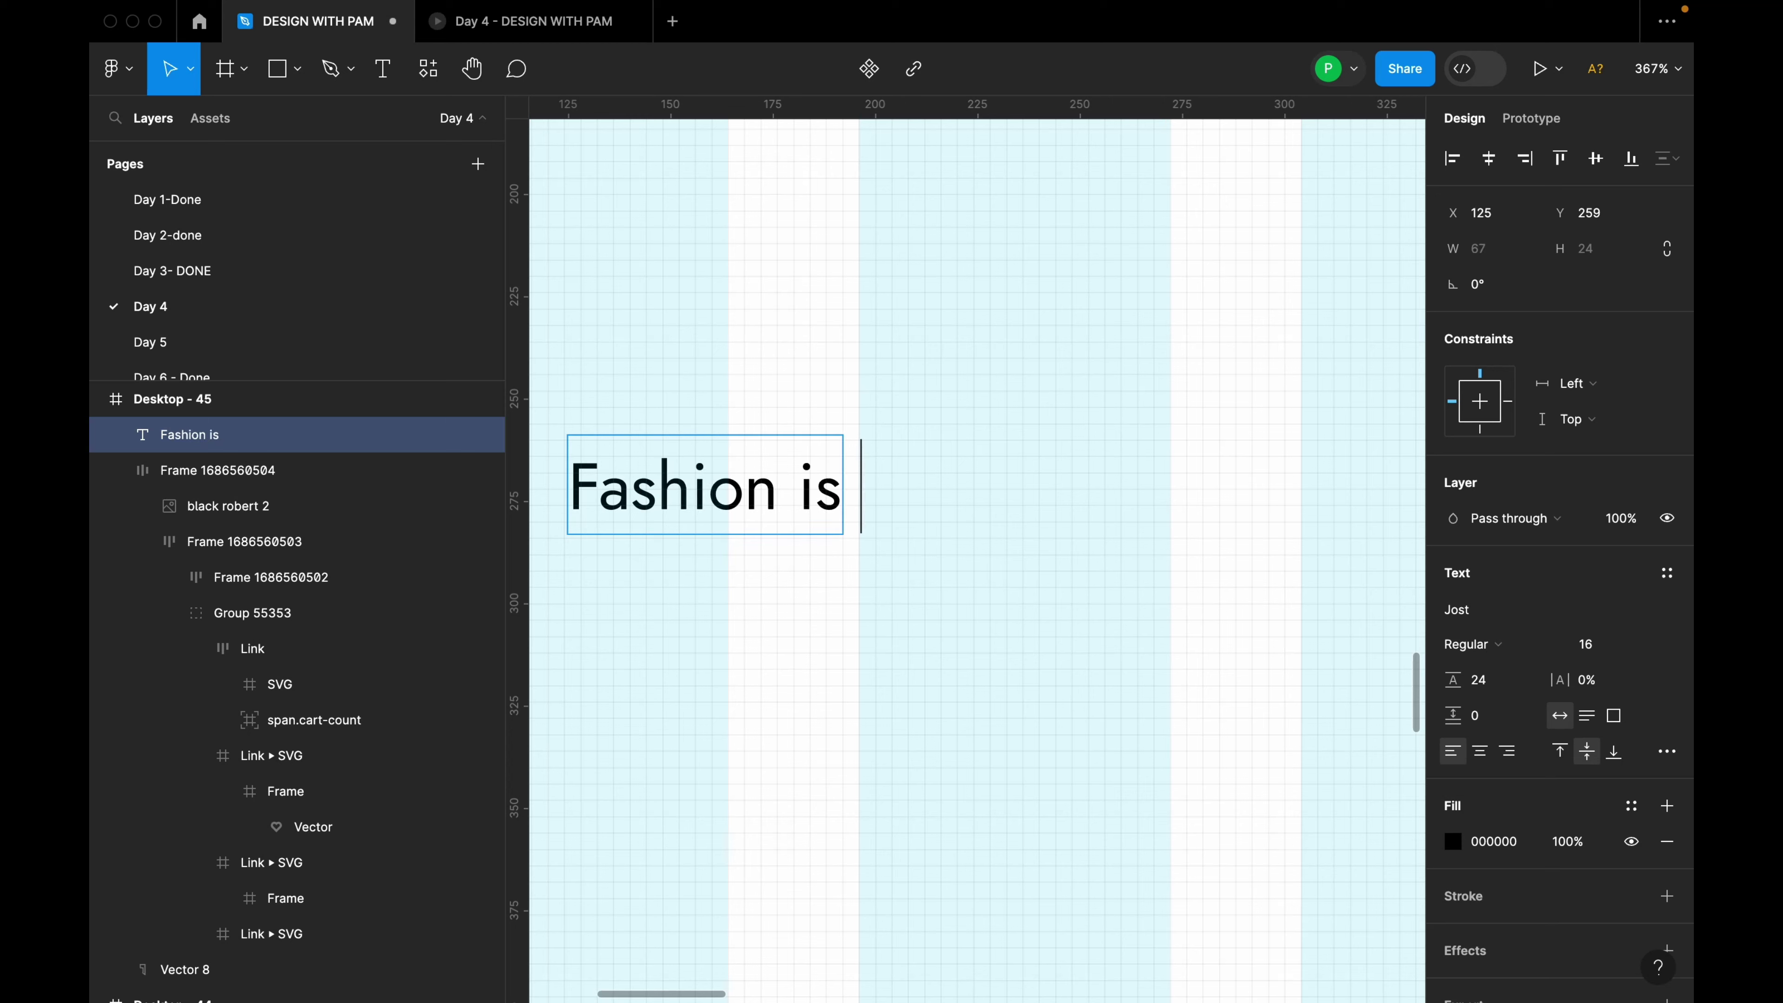
type("your voice")
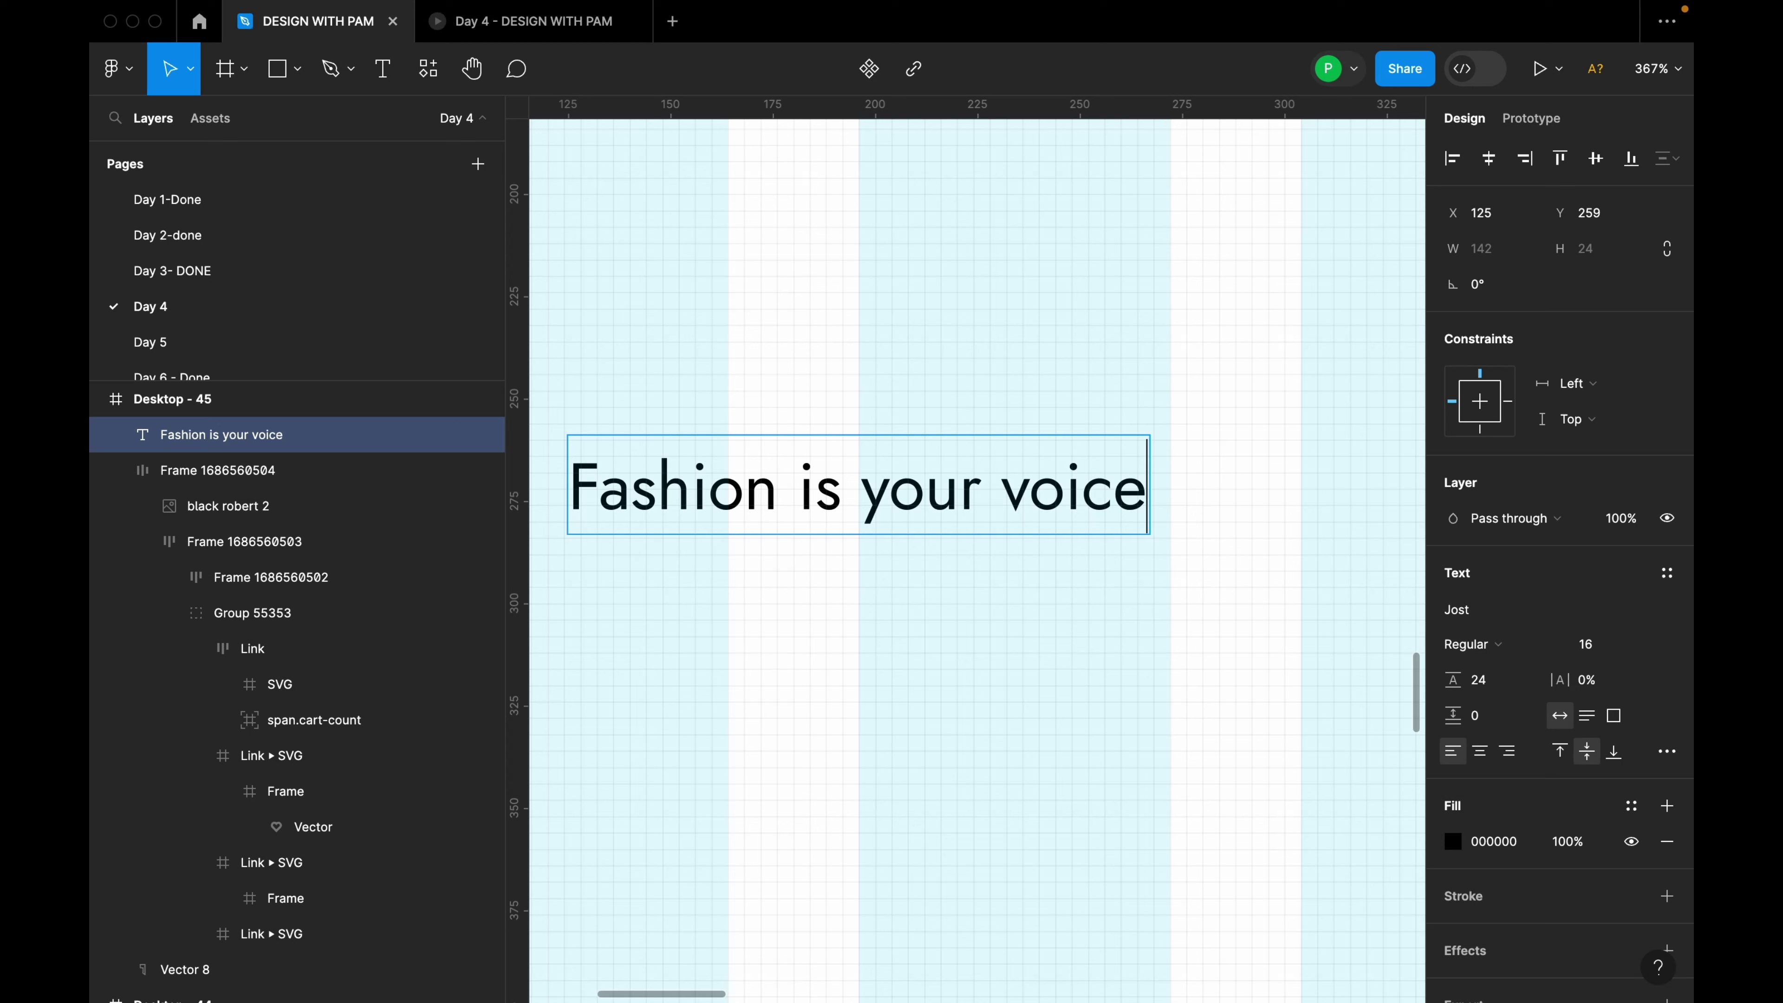
key("Escape")
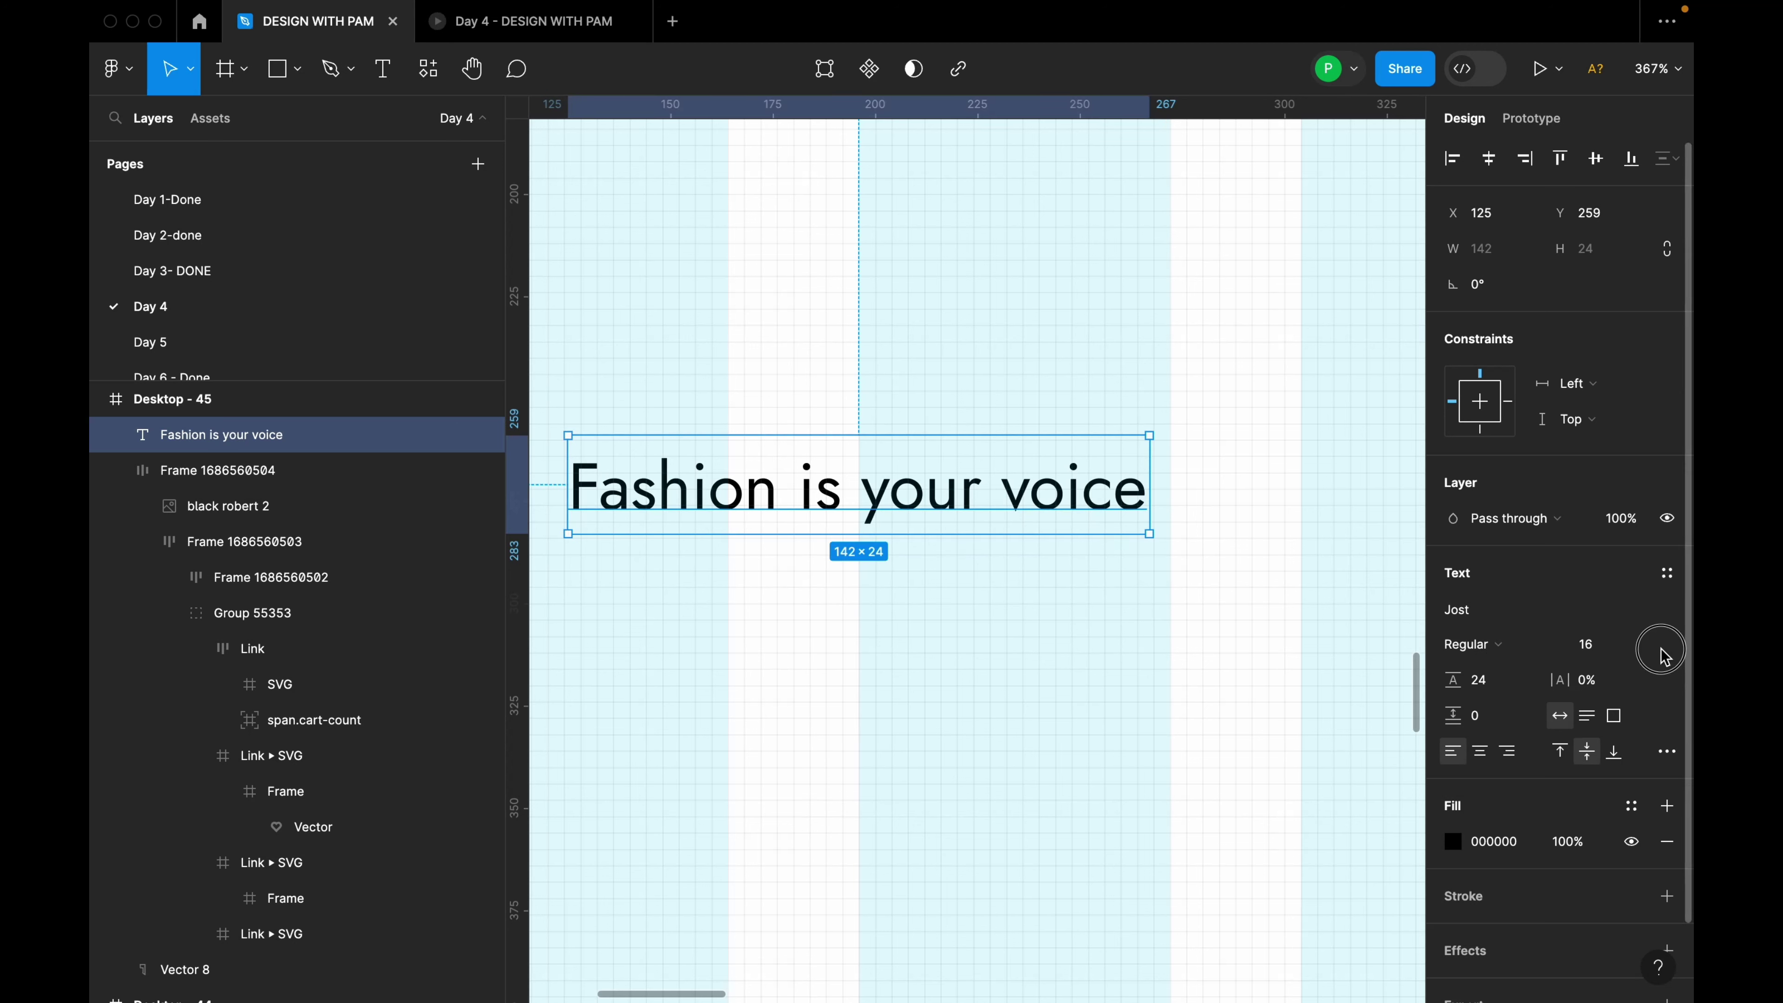
Set the "Fashion is your voice" heading's font size to 64 and its line height to 118.
left_click(1647, 644)
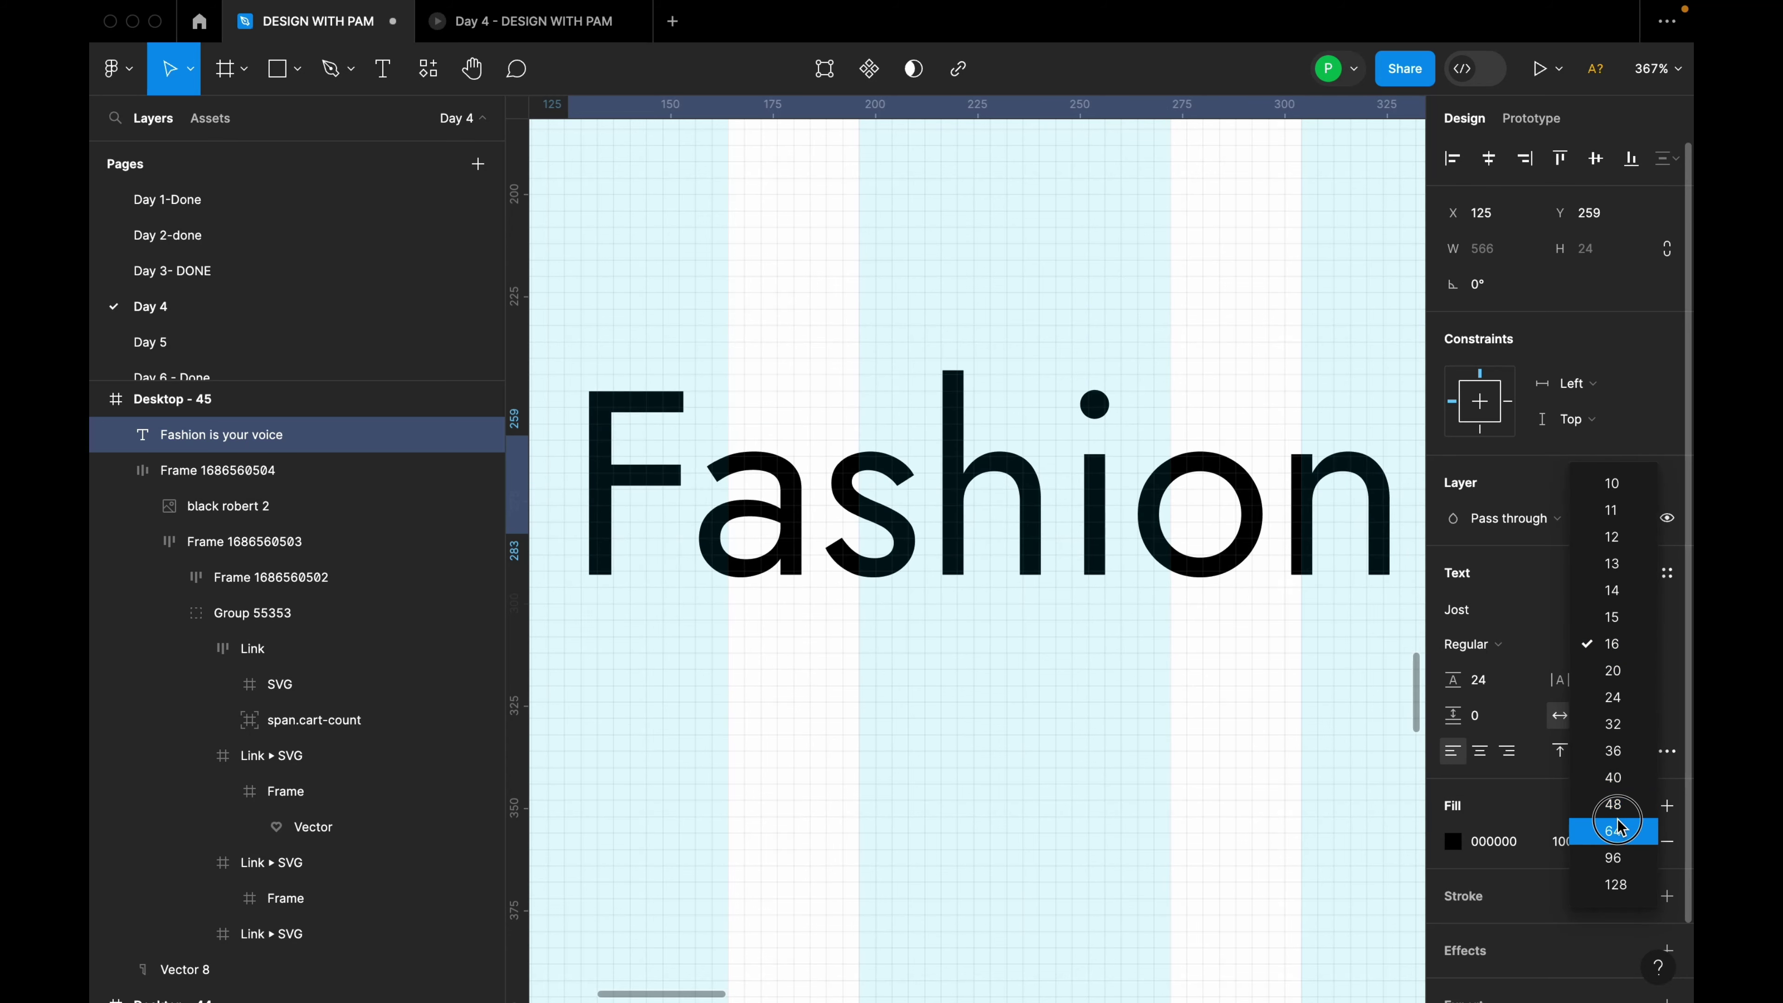
left_click(1604, 825)
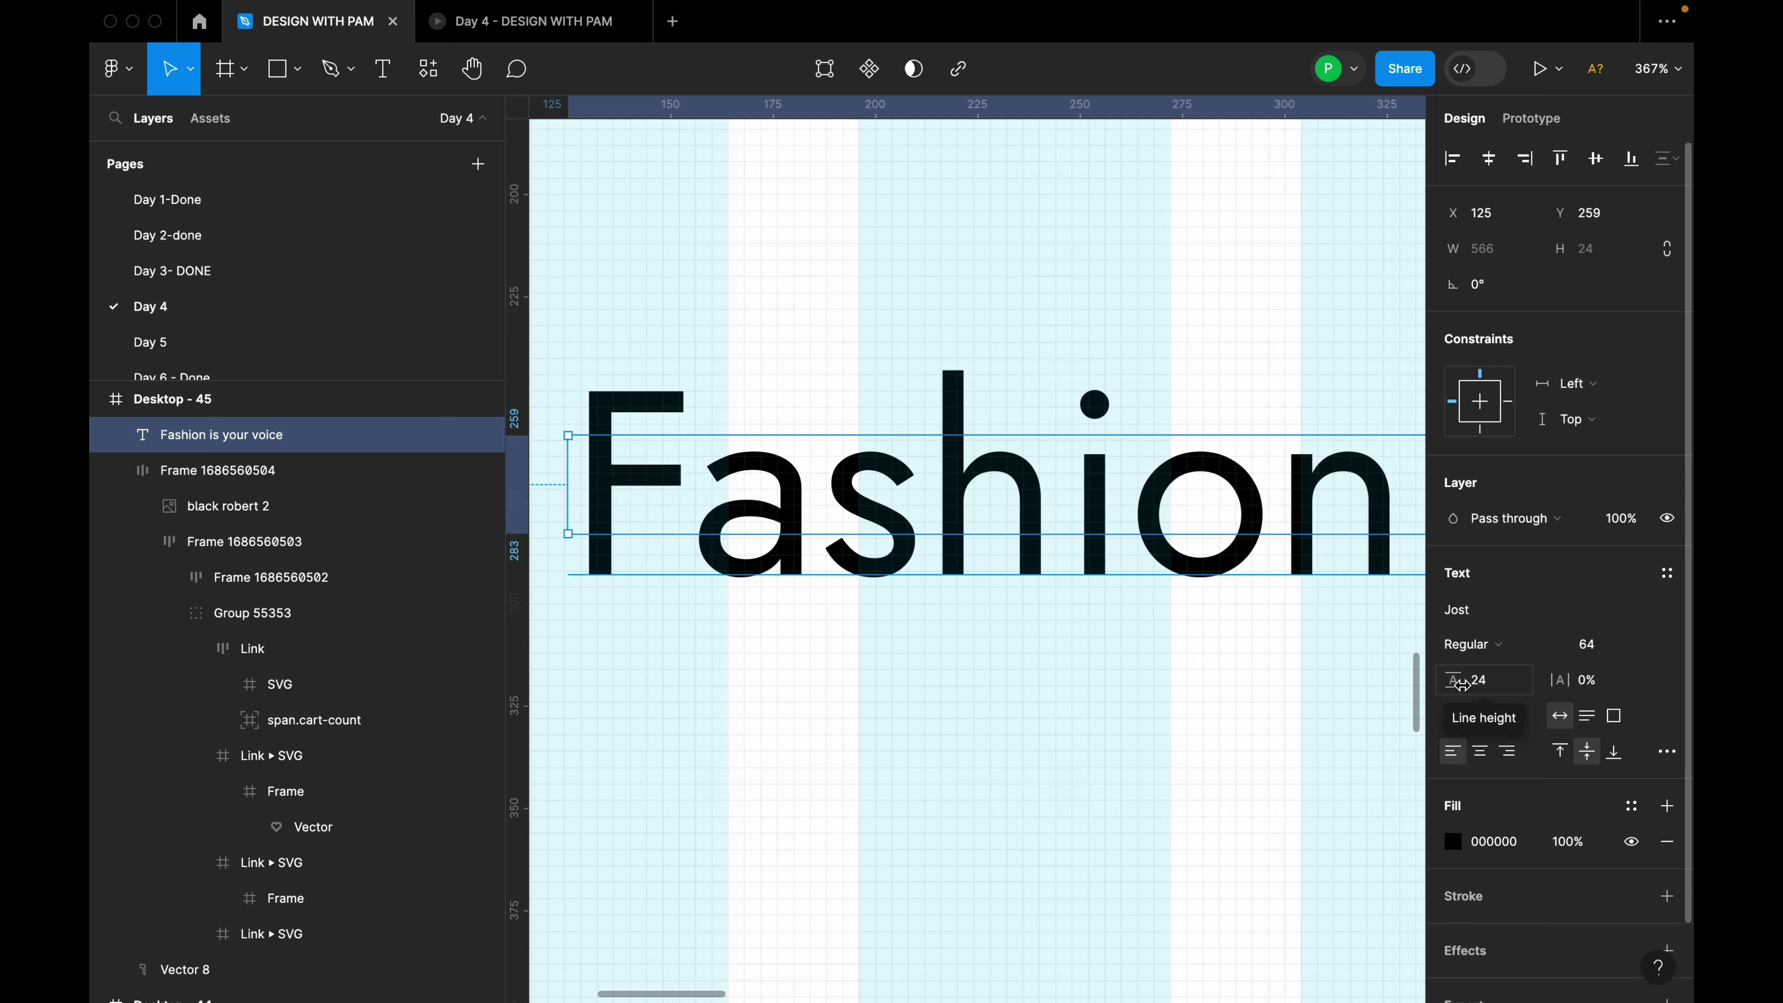
left_click(1492, 690)
type("118")
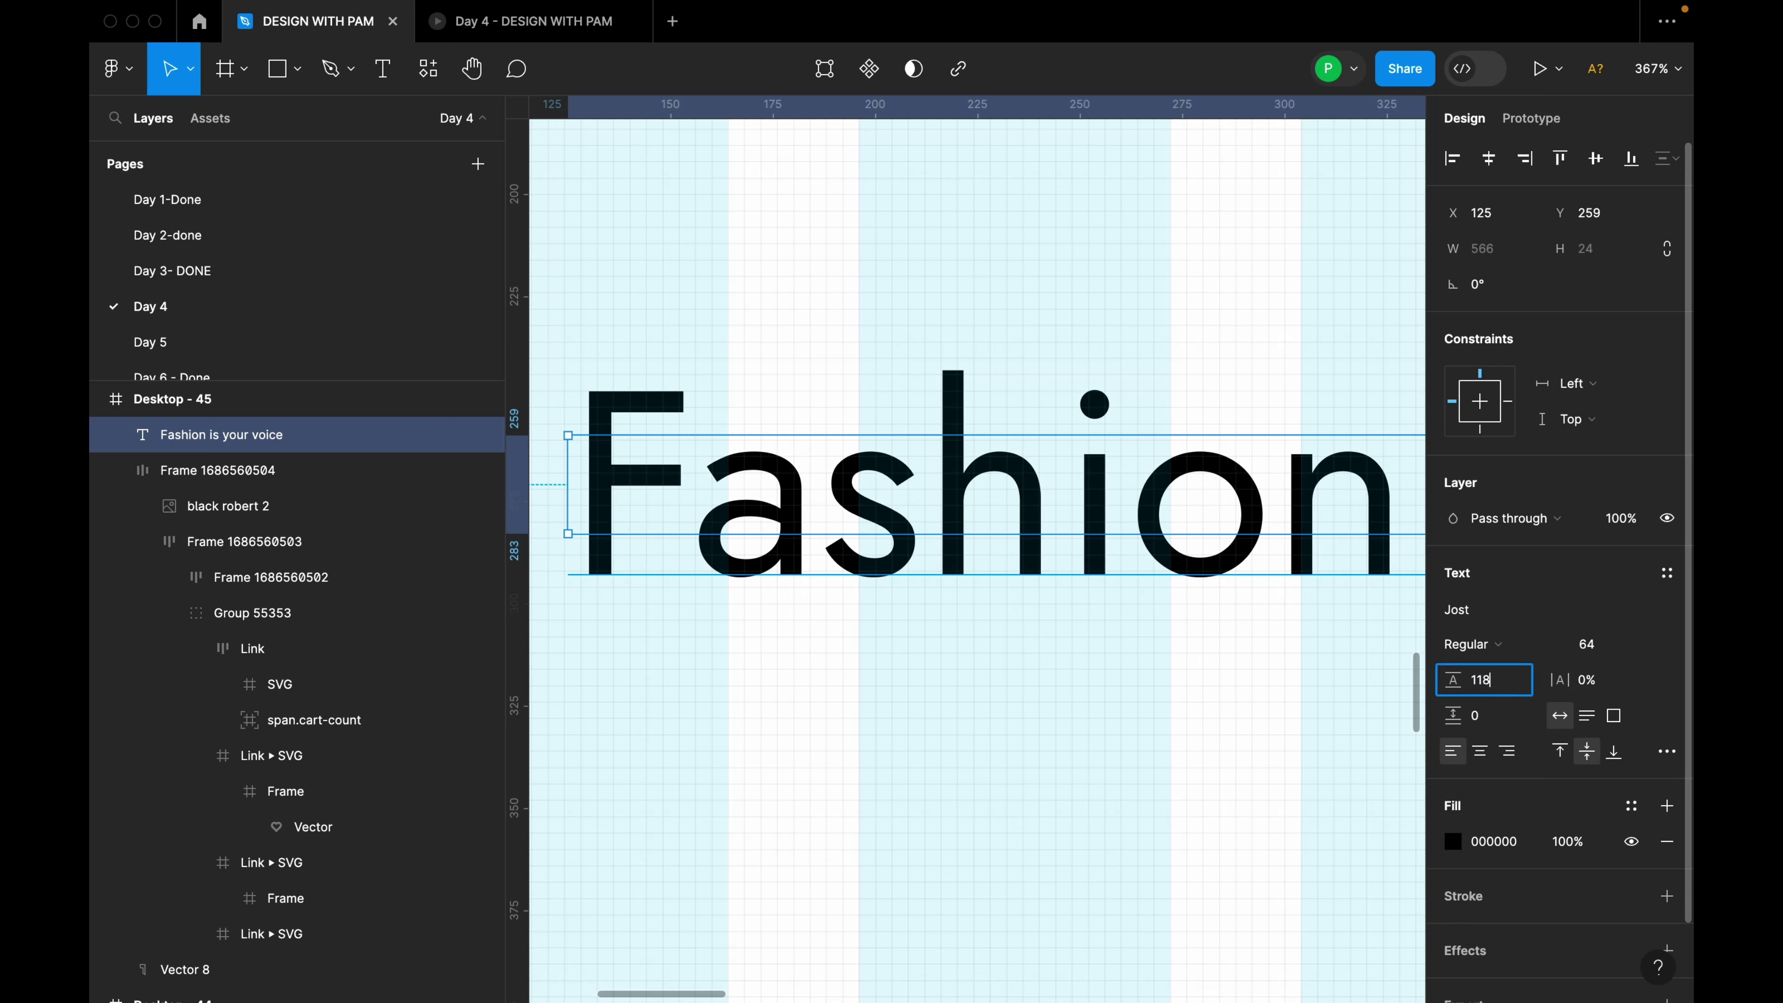
key("Return")
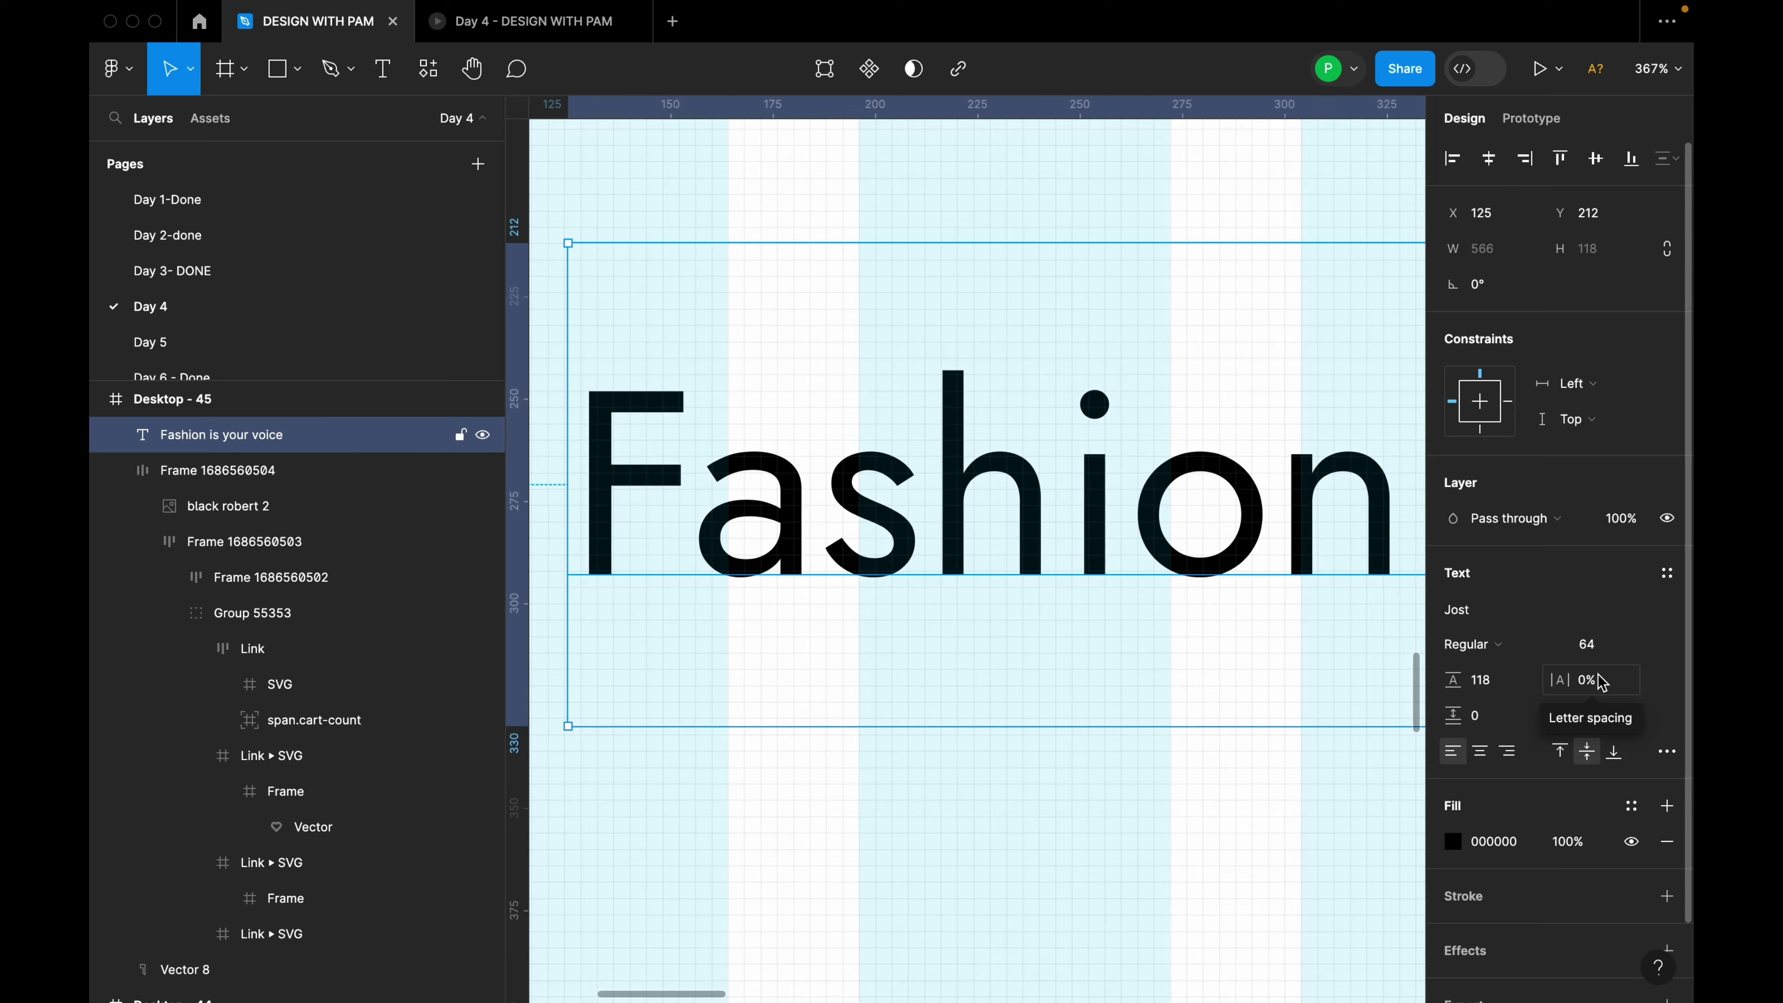
Change the font weight of the "Fashion is your voice" heading in Desktop - 45 to Bold.
scroll(1035, 597, "down", 10)
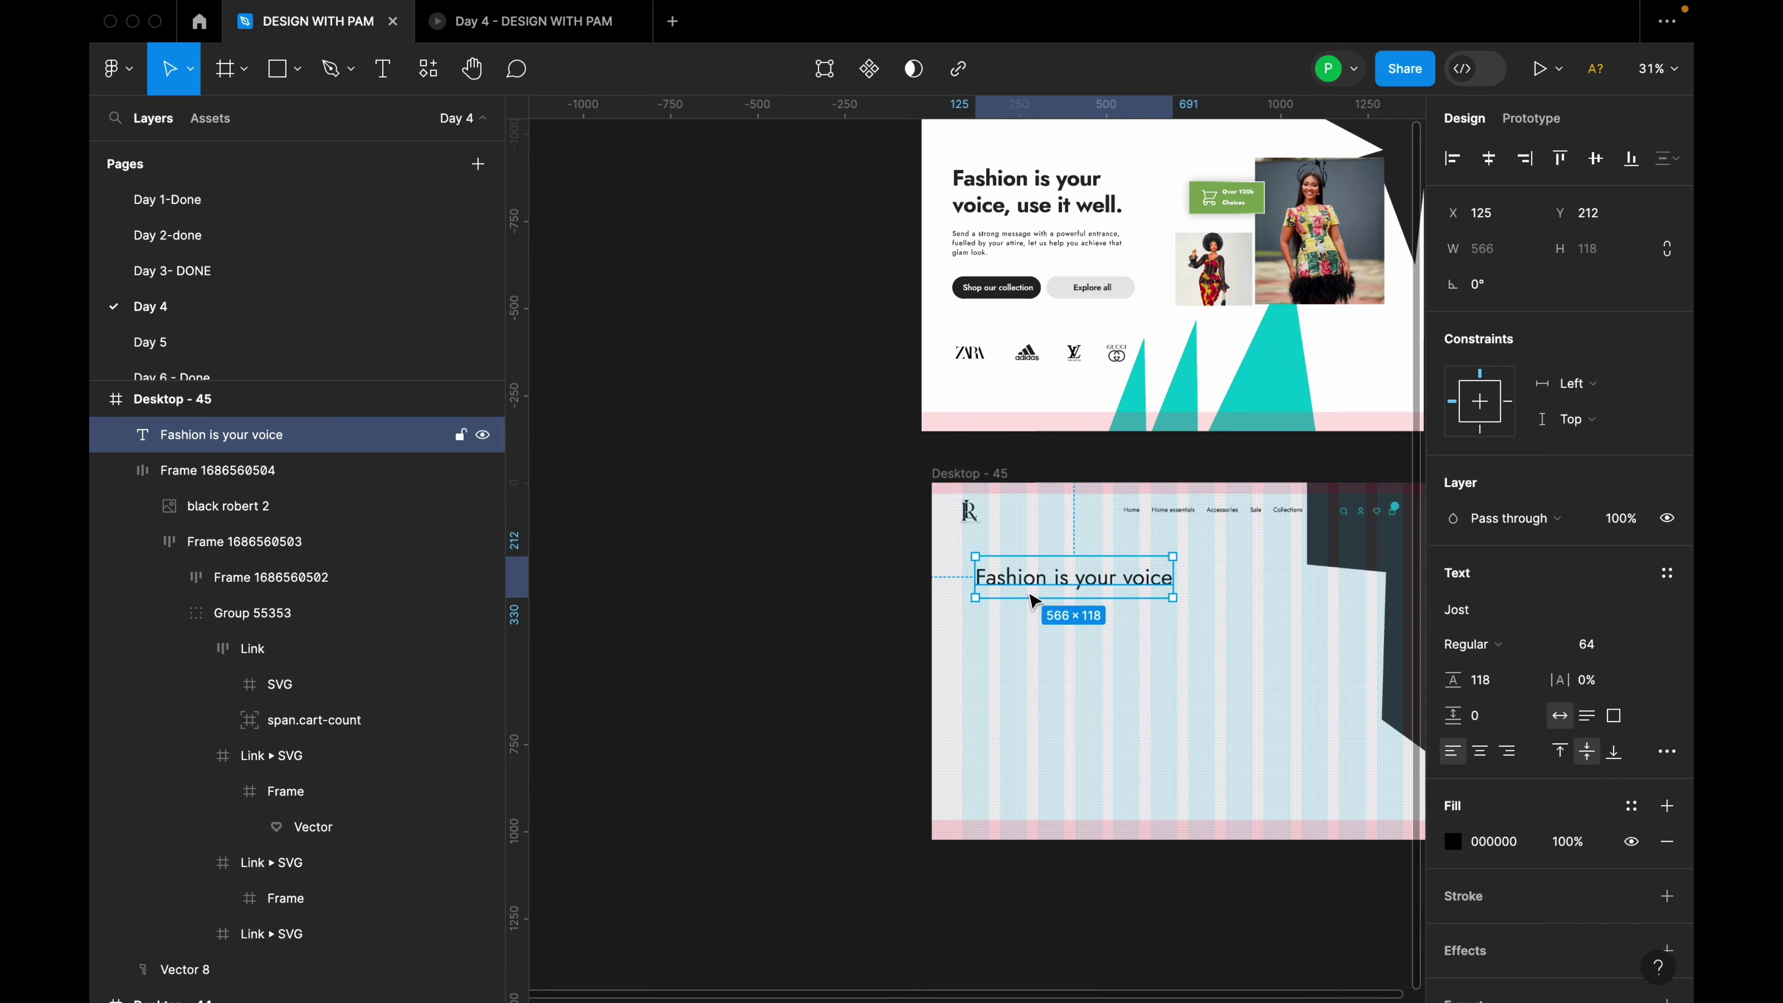
scroll(1261, 605, "up", 5)
scroll(1153, 609, "down", 3)
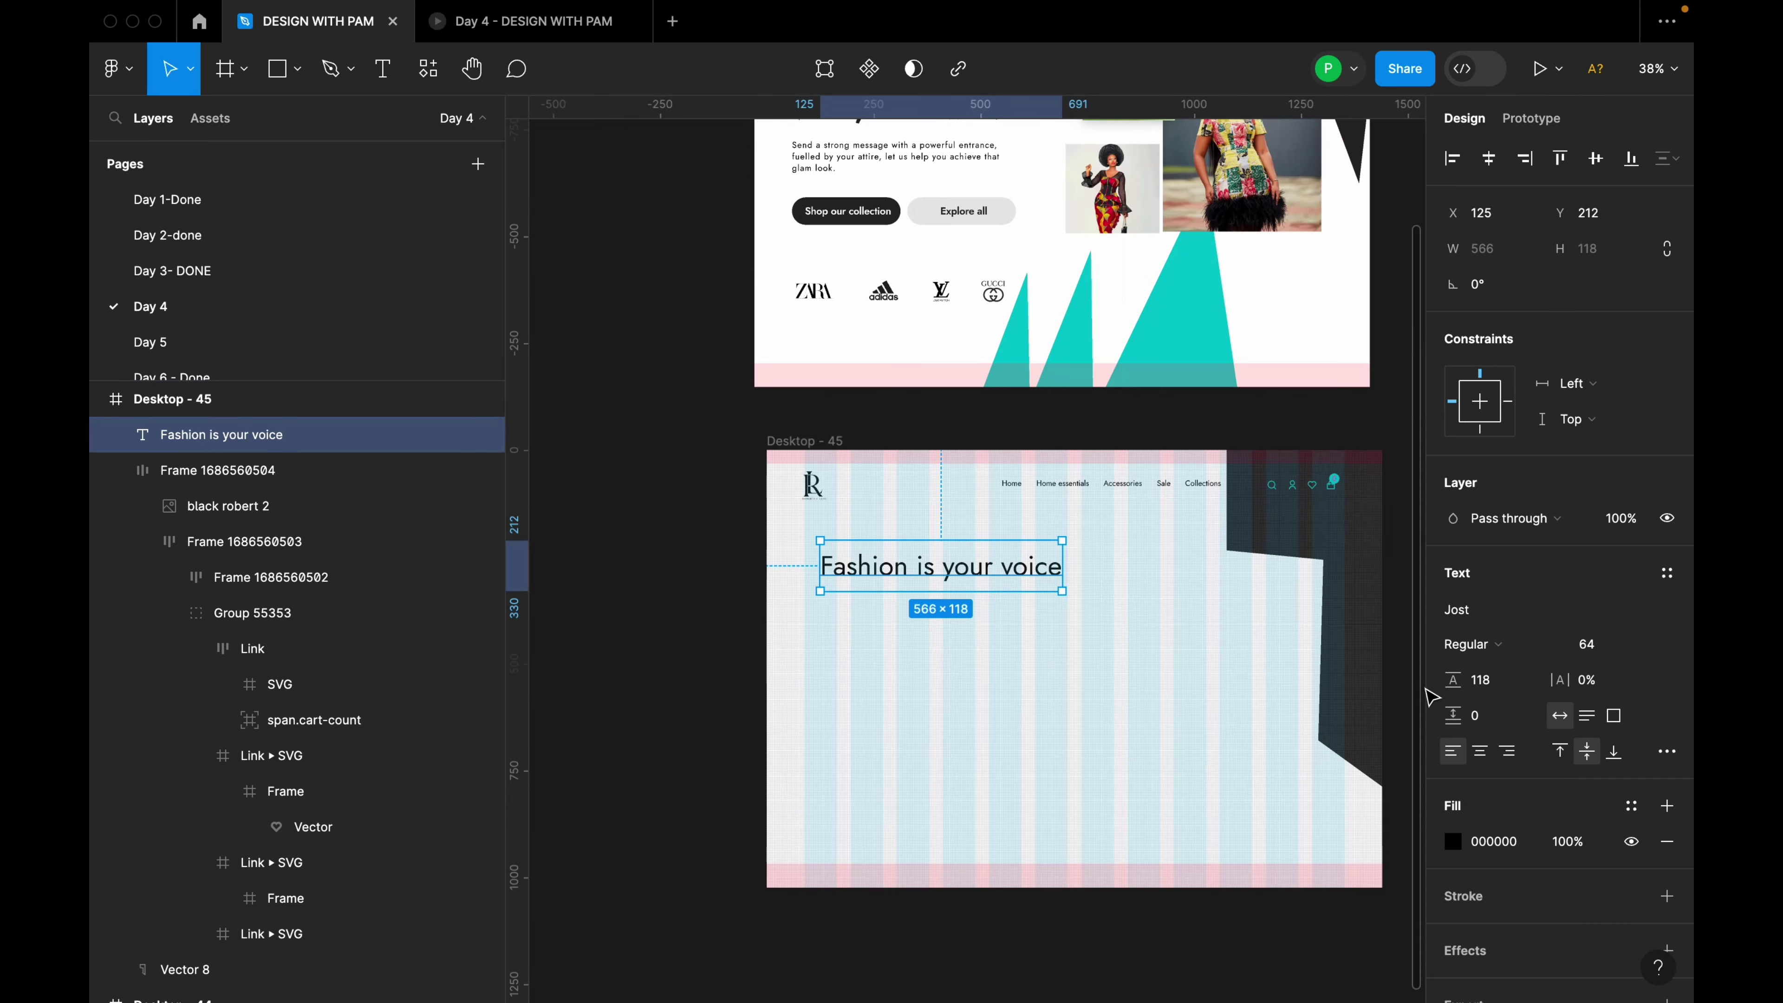
left_click(1469, 644)
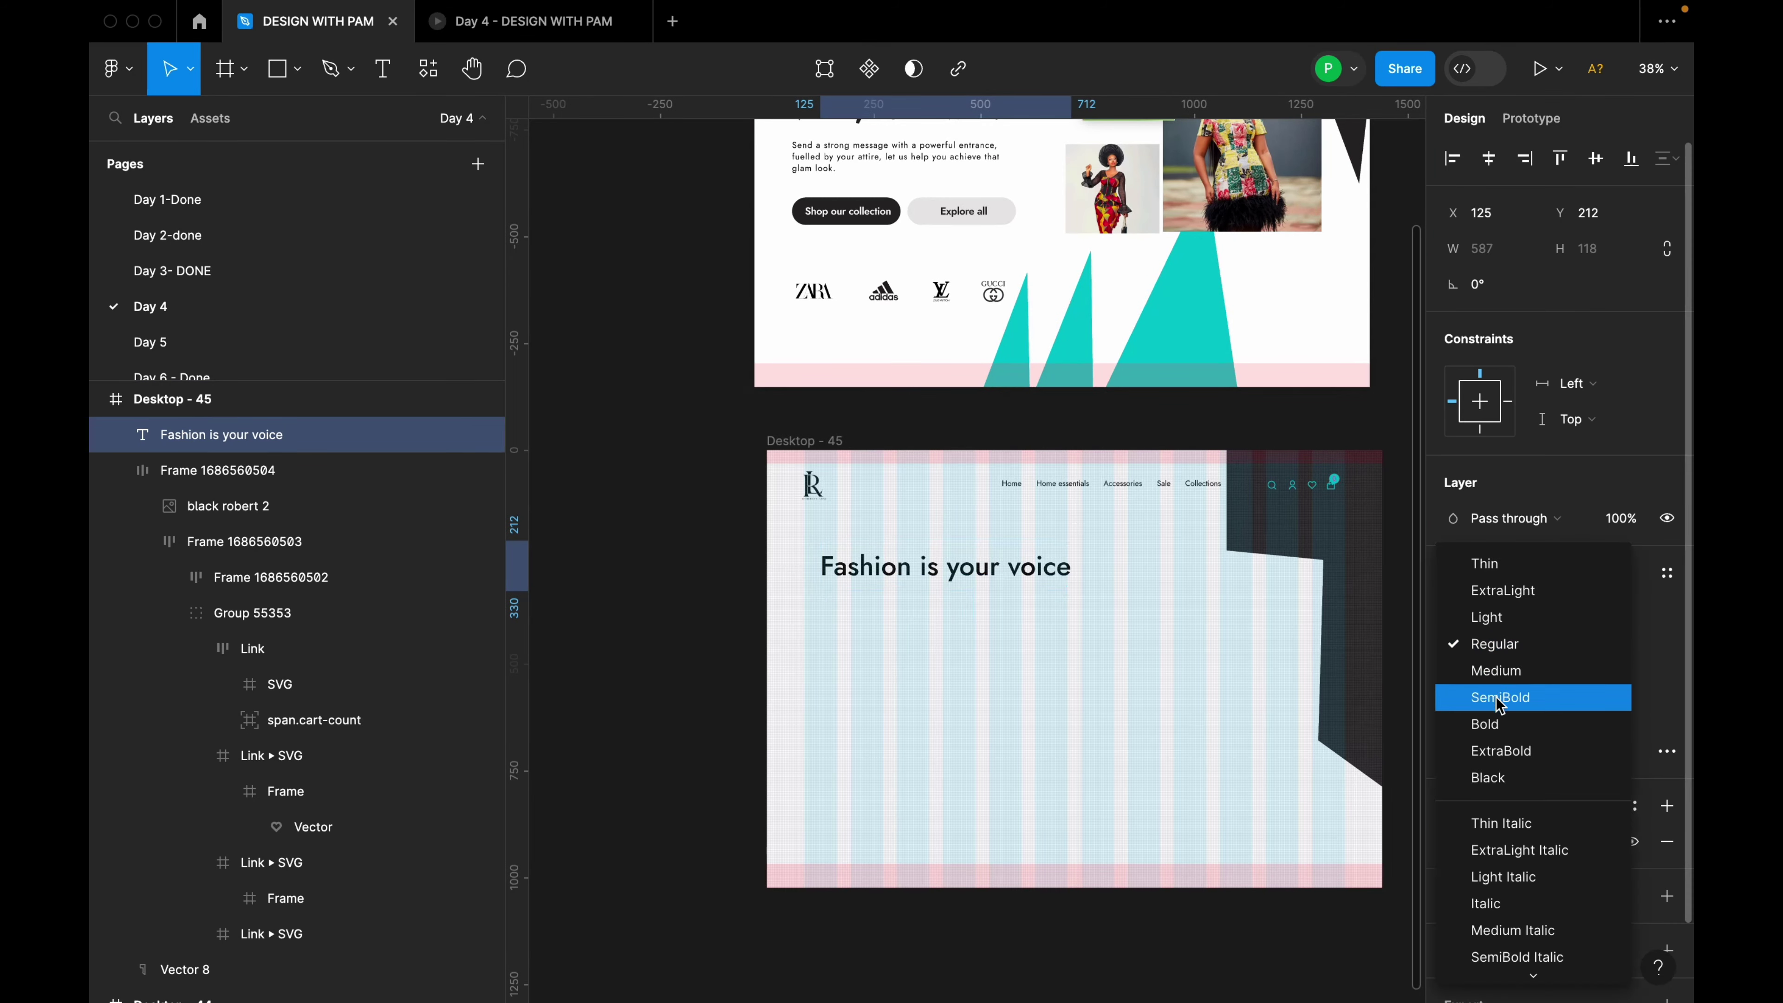
left_click(1497, 724)
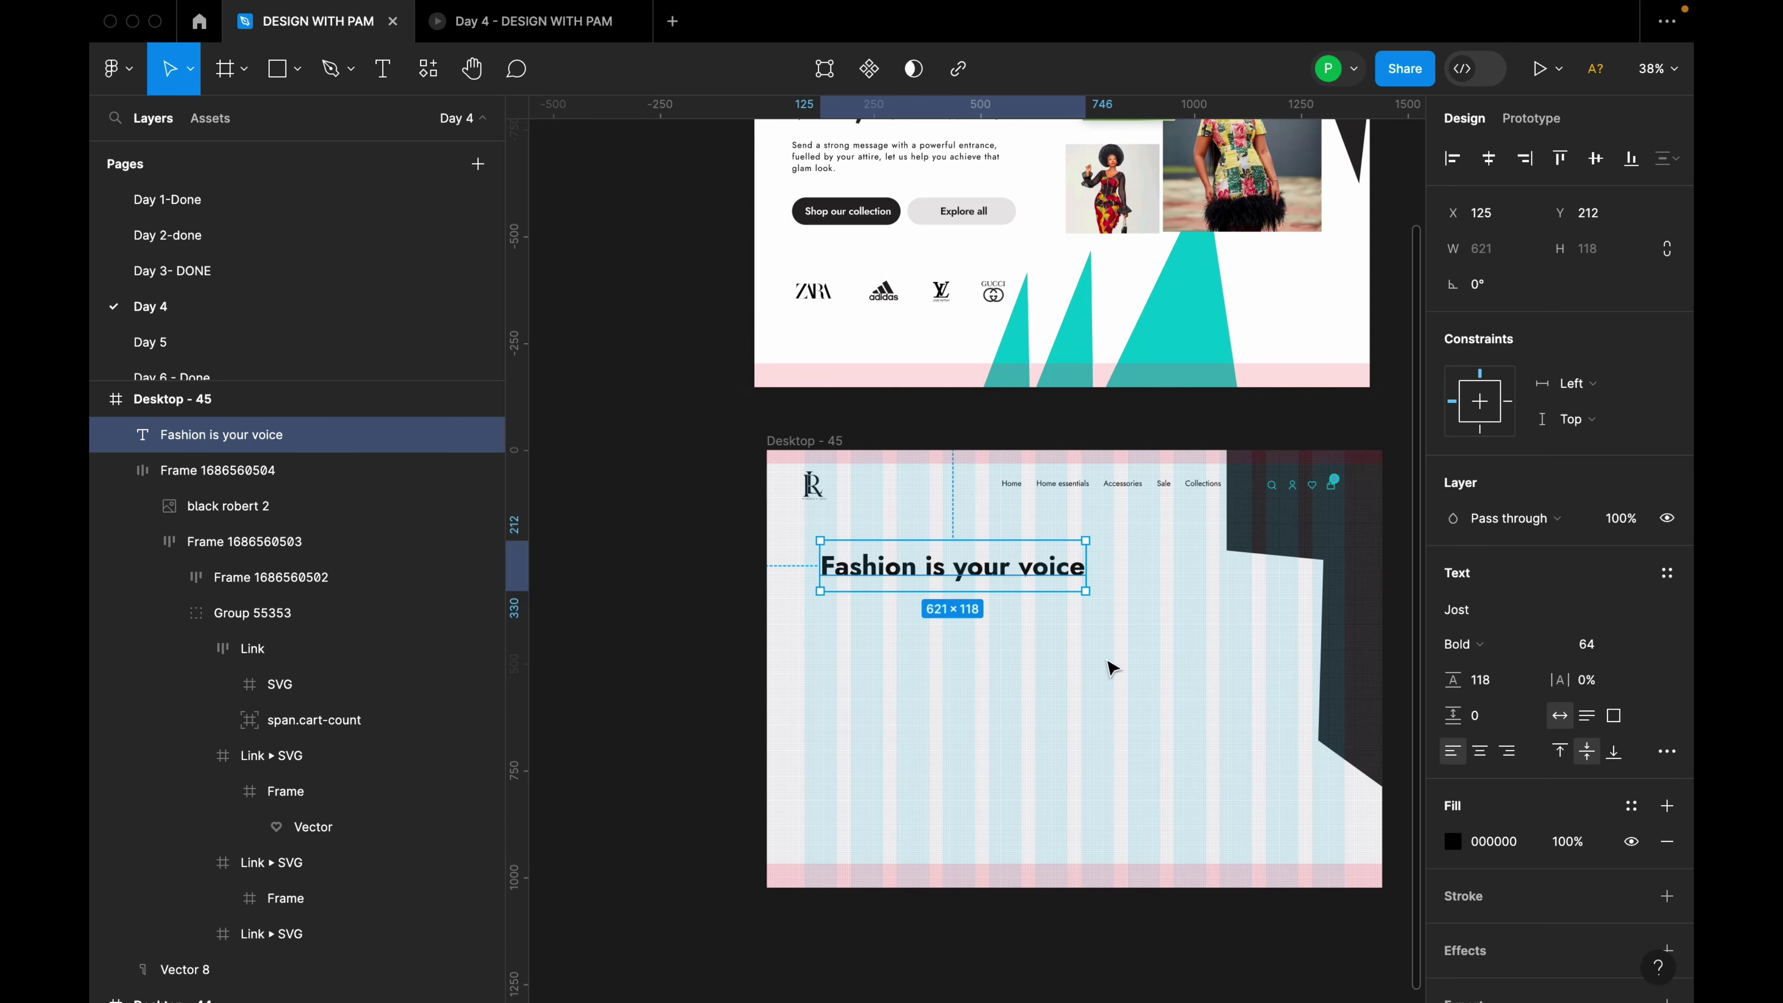
Set the fill color of the "Fashion is your voice" heading to 282526.
scroll(1103, 639, "down", 1)
left_click(1509, 843)
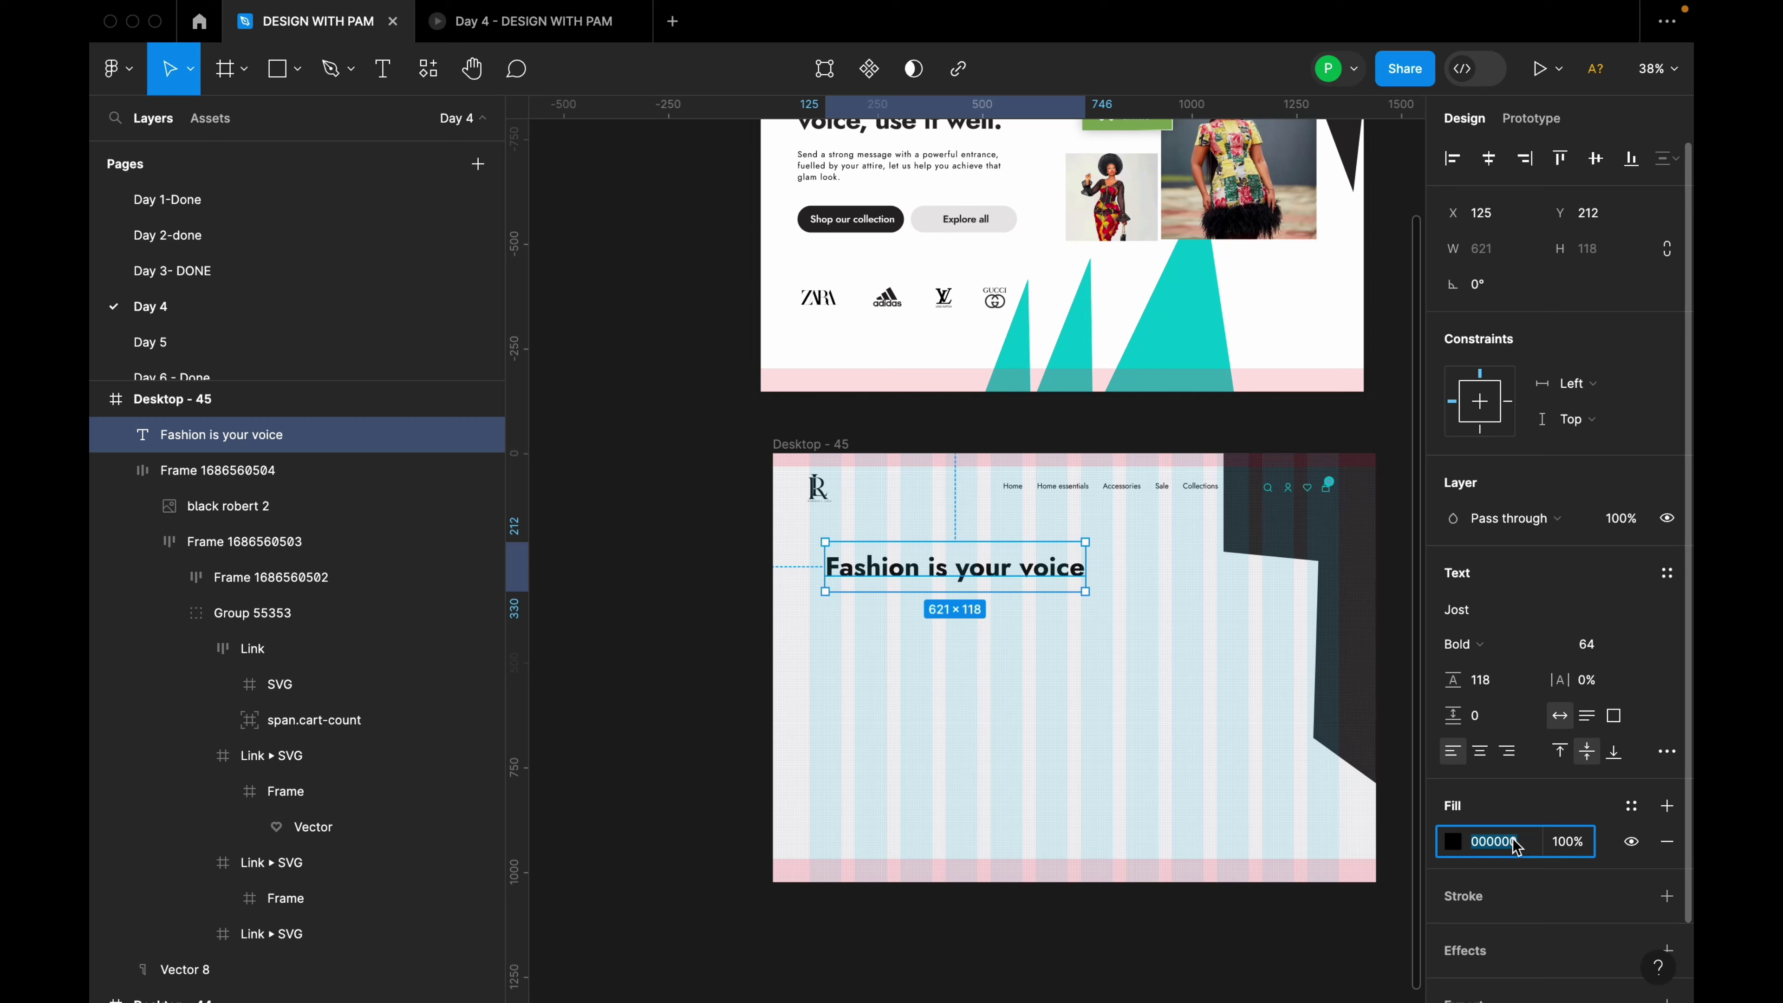
type("282526")
key("Return")
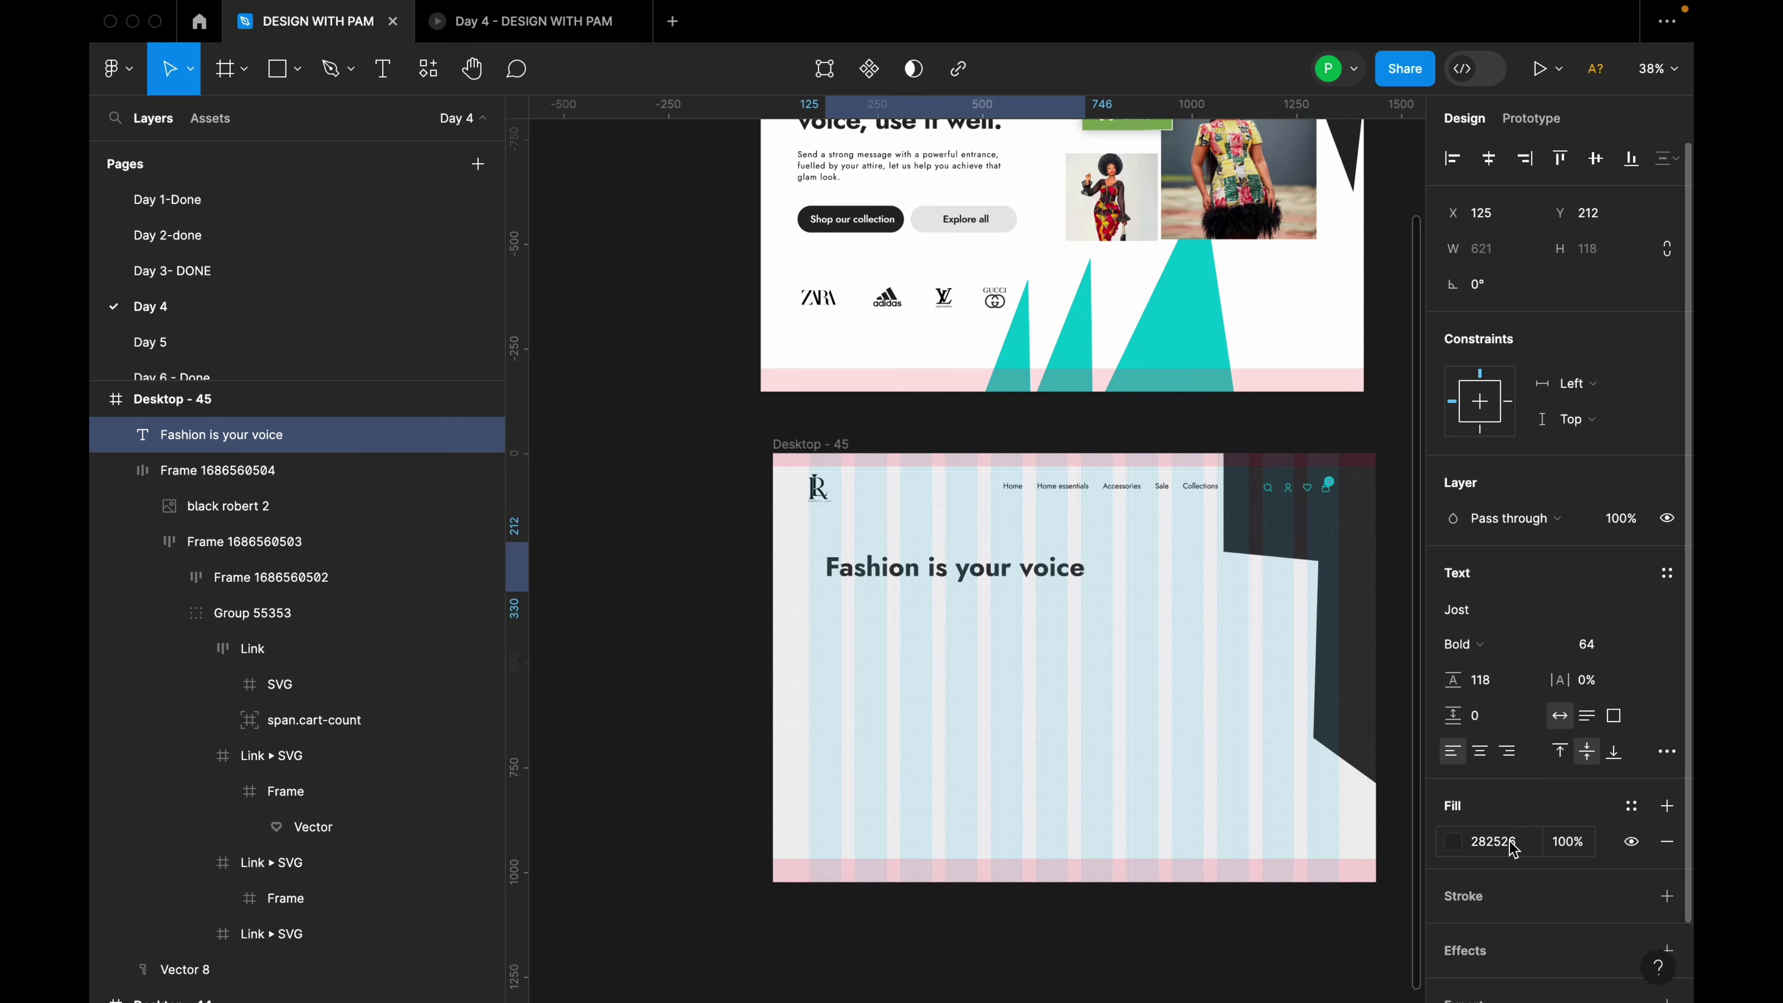
Move the heading to X 88, Y 216, aligning it with the first layout column beneath the logo.
scroll(1165, 629, "up", 3)
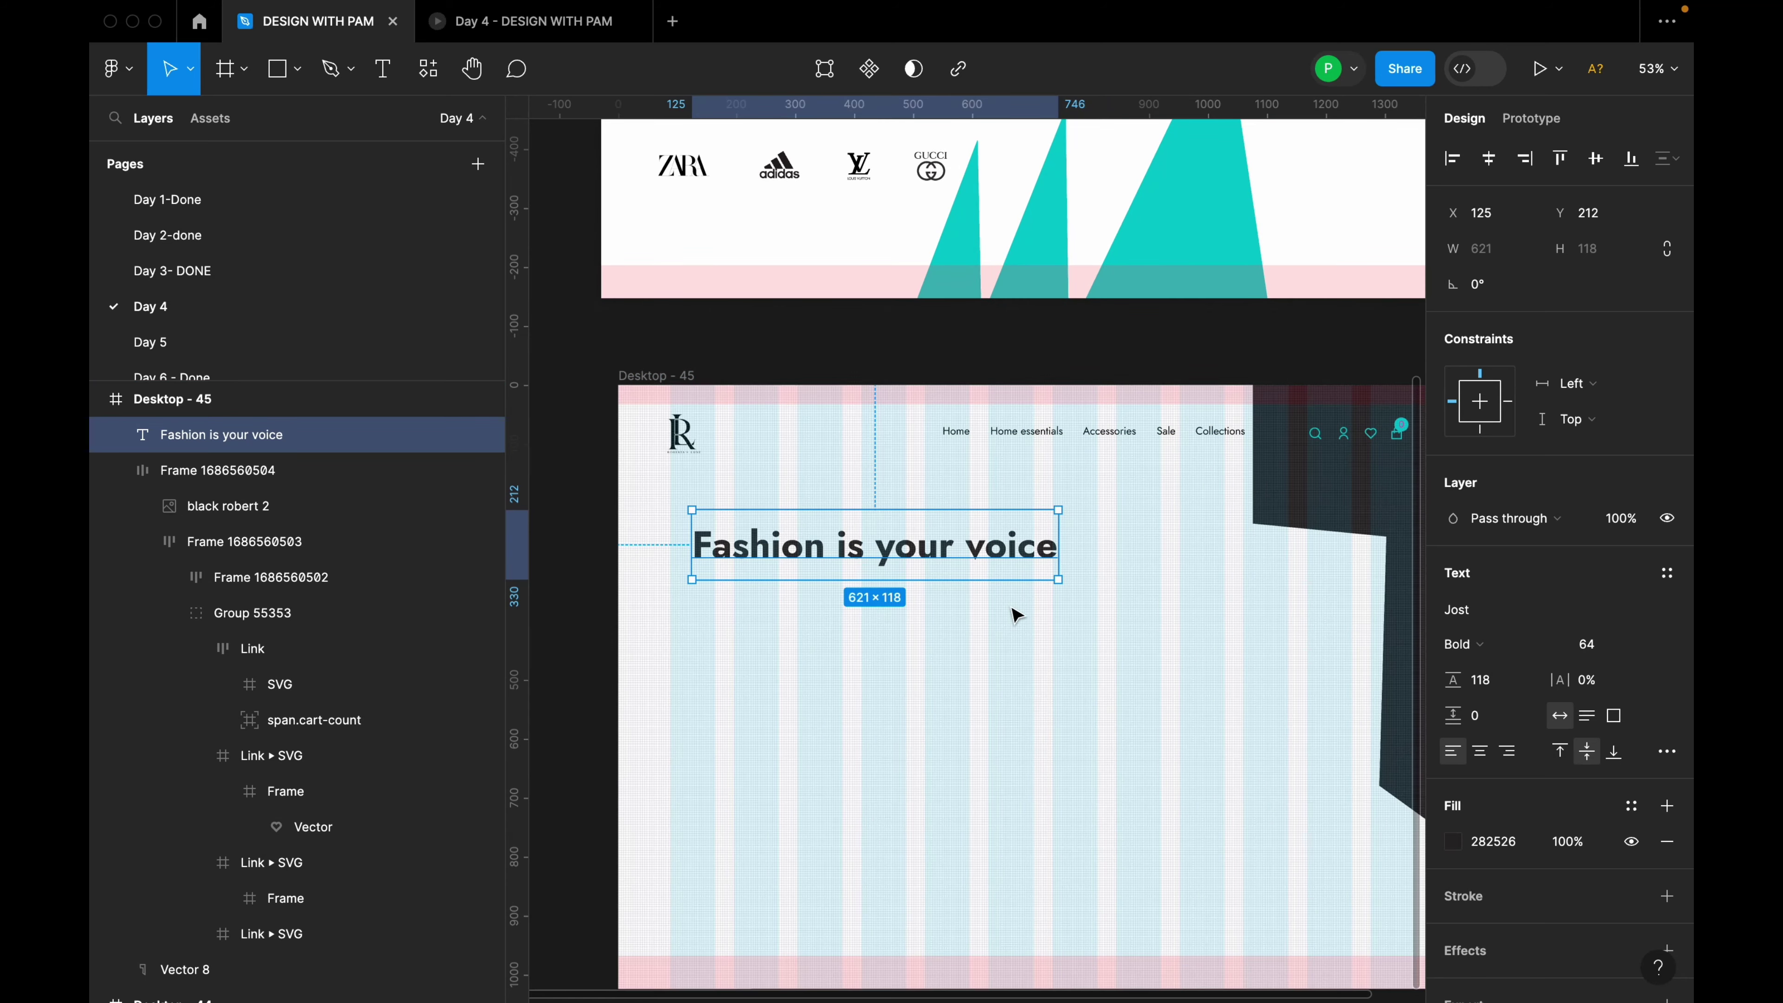
mouse_move(850, 545)
left_mouse_down()
mouse_move(716, 544)
mouse_move(832, 547)
left_mouse_up()
scroll(913, 590, "down", 3)
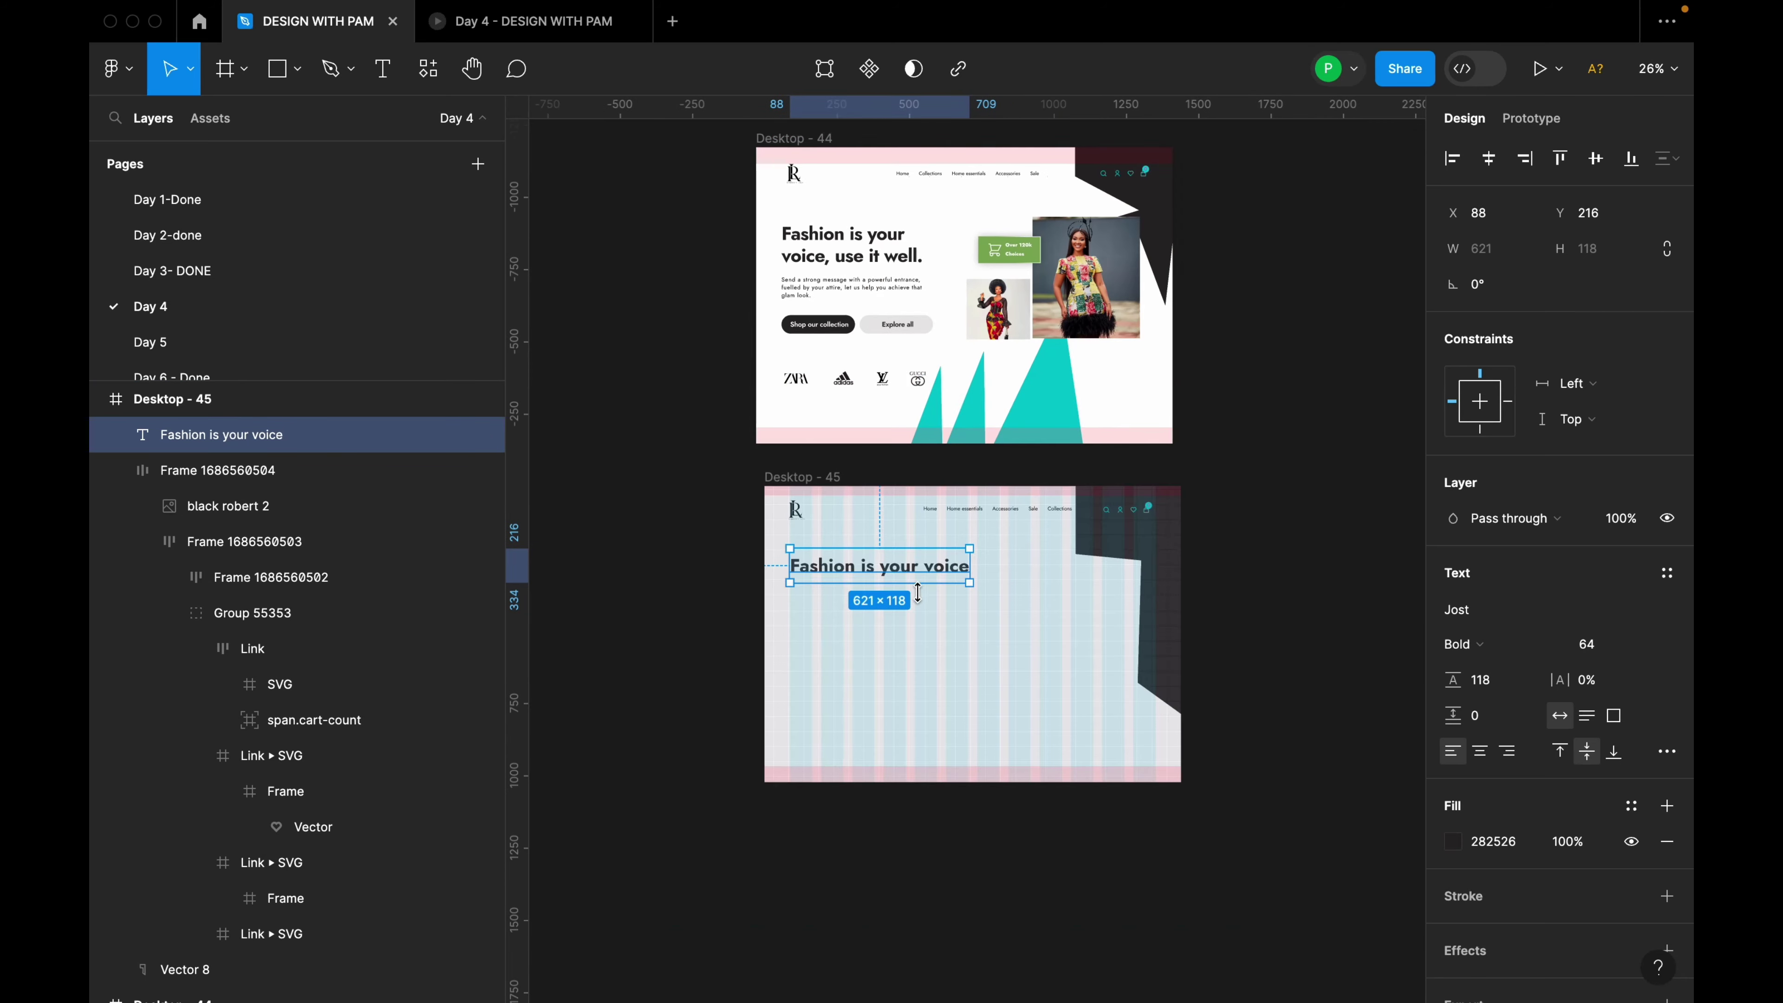
Extend the heading's text to read "Fashion is your voice, use it well".
scroll(919, 590, "up", 3)
scroll(948, 572, "down", 2)
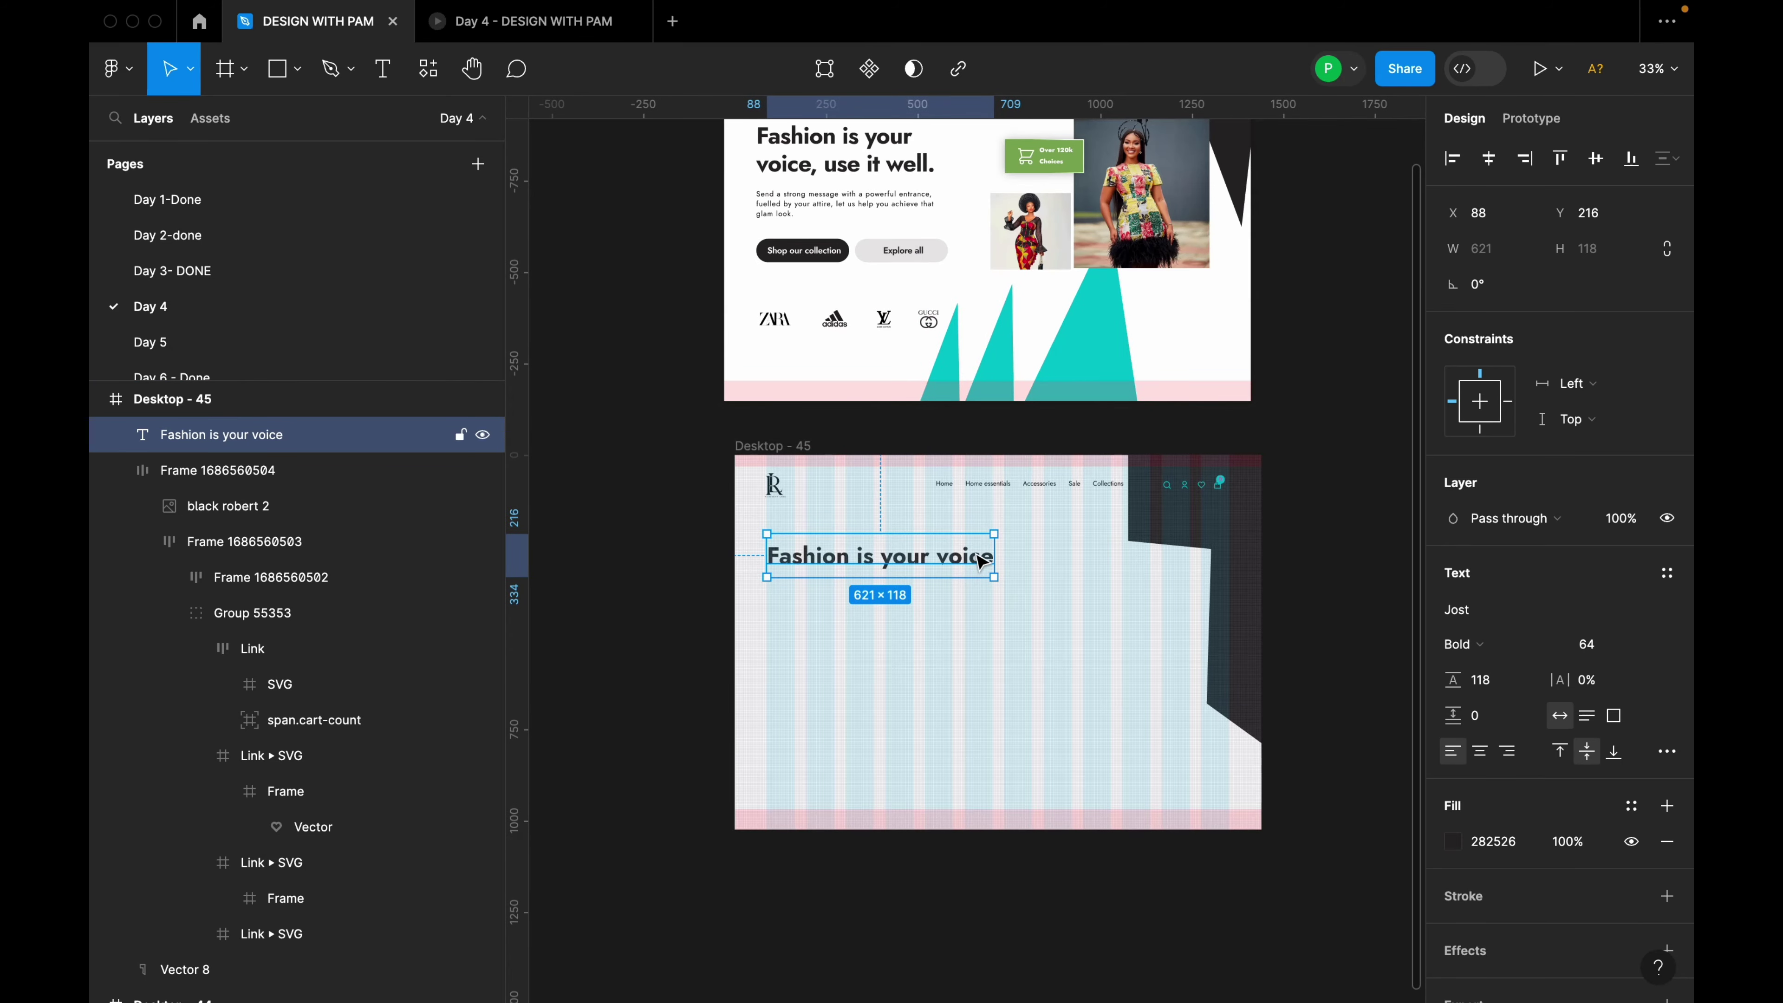
scroll(980, 560, "up", 3)
double_click(1004, 565)
left_click(1008, 575)
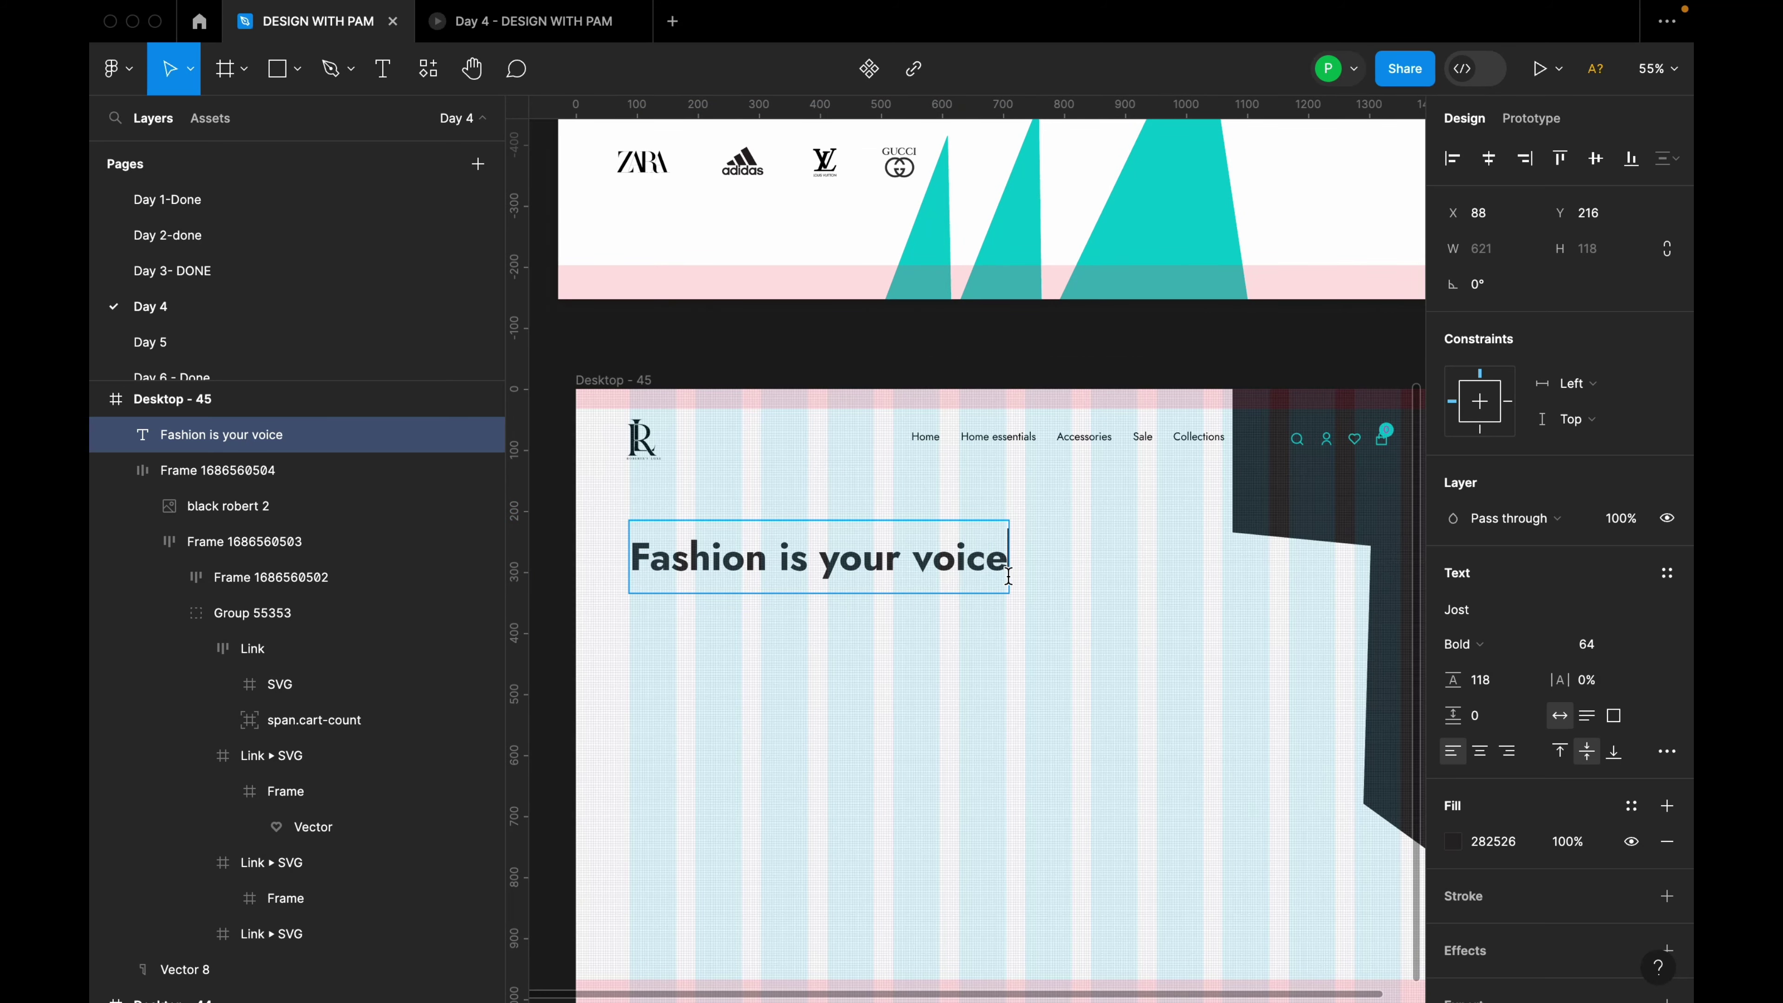
type(", use")
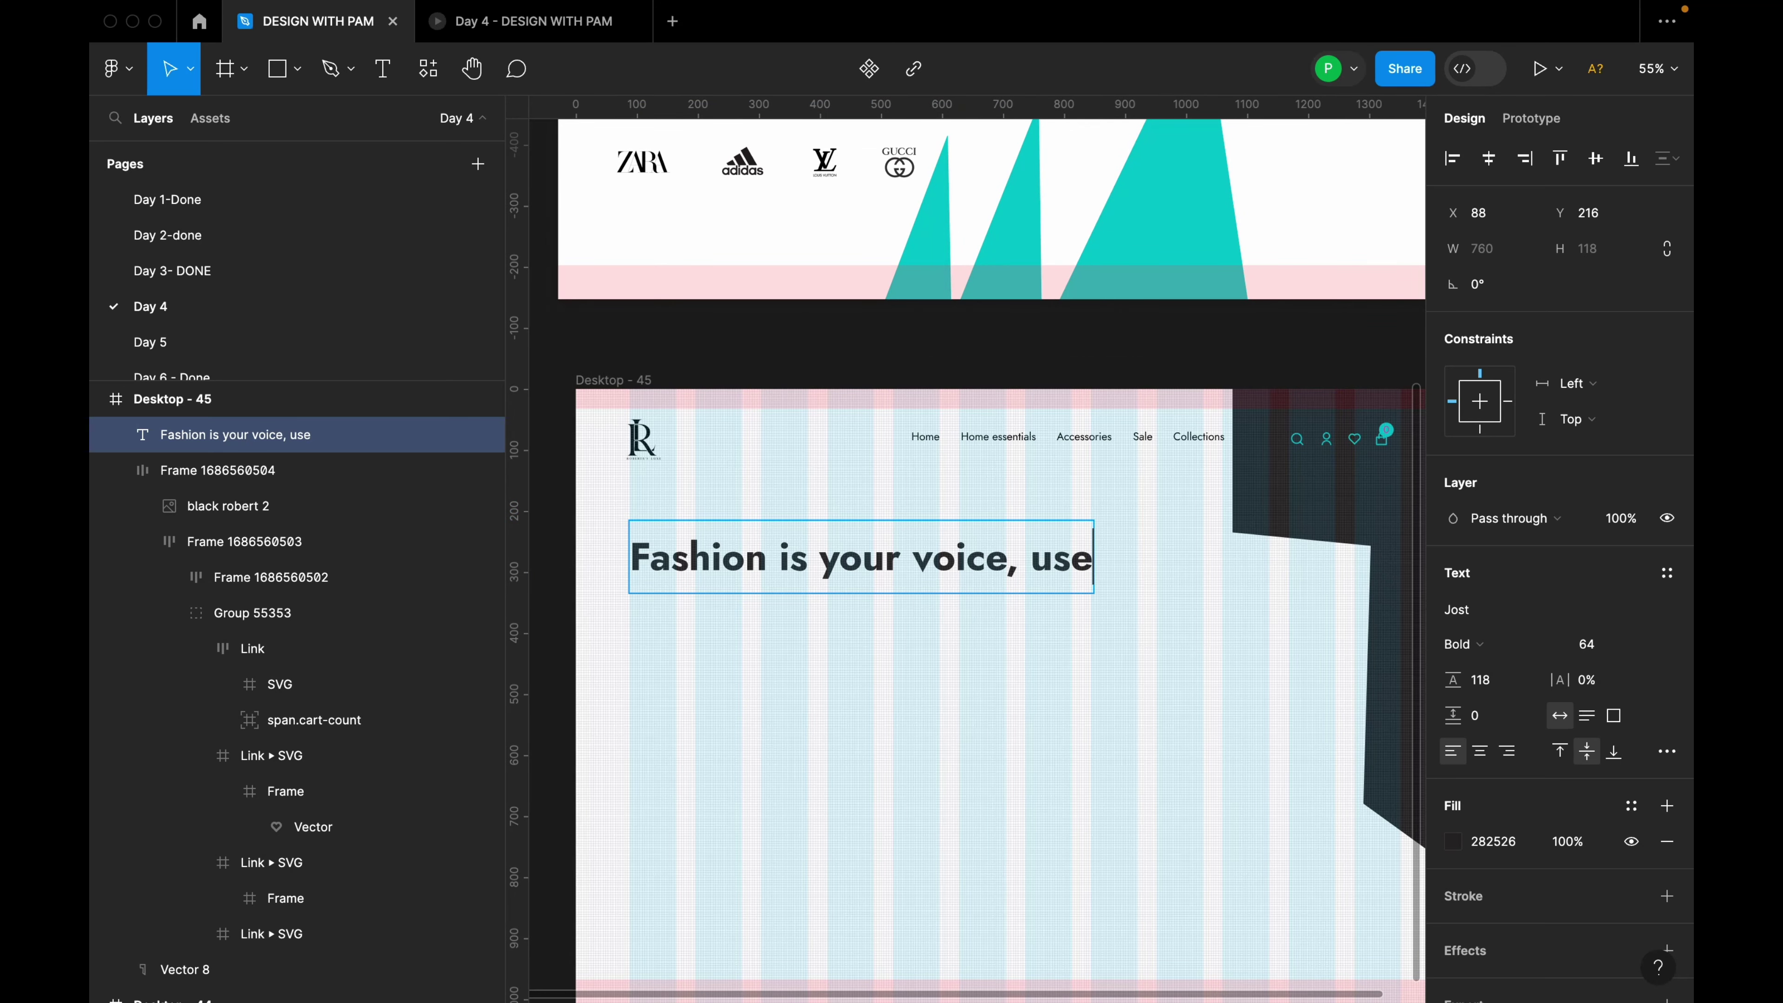
type(" it well")
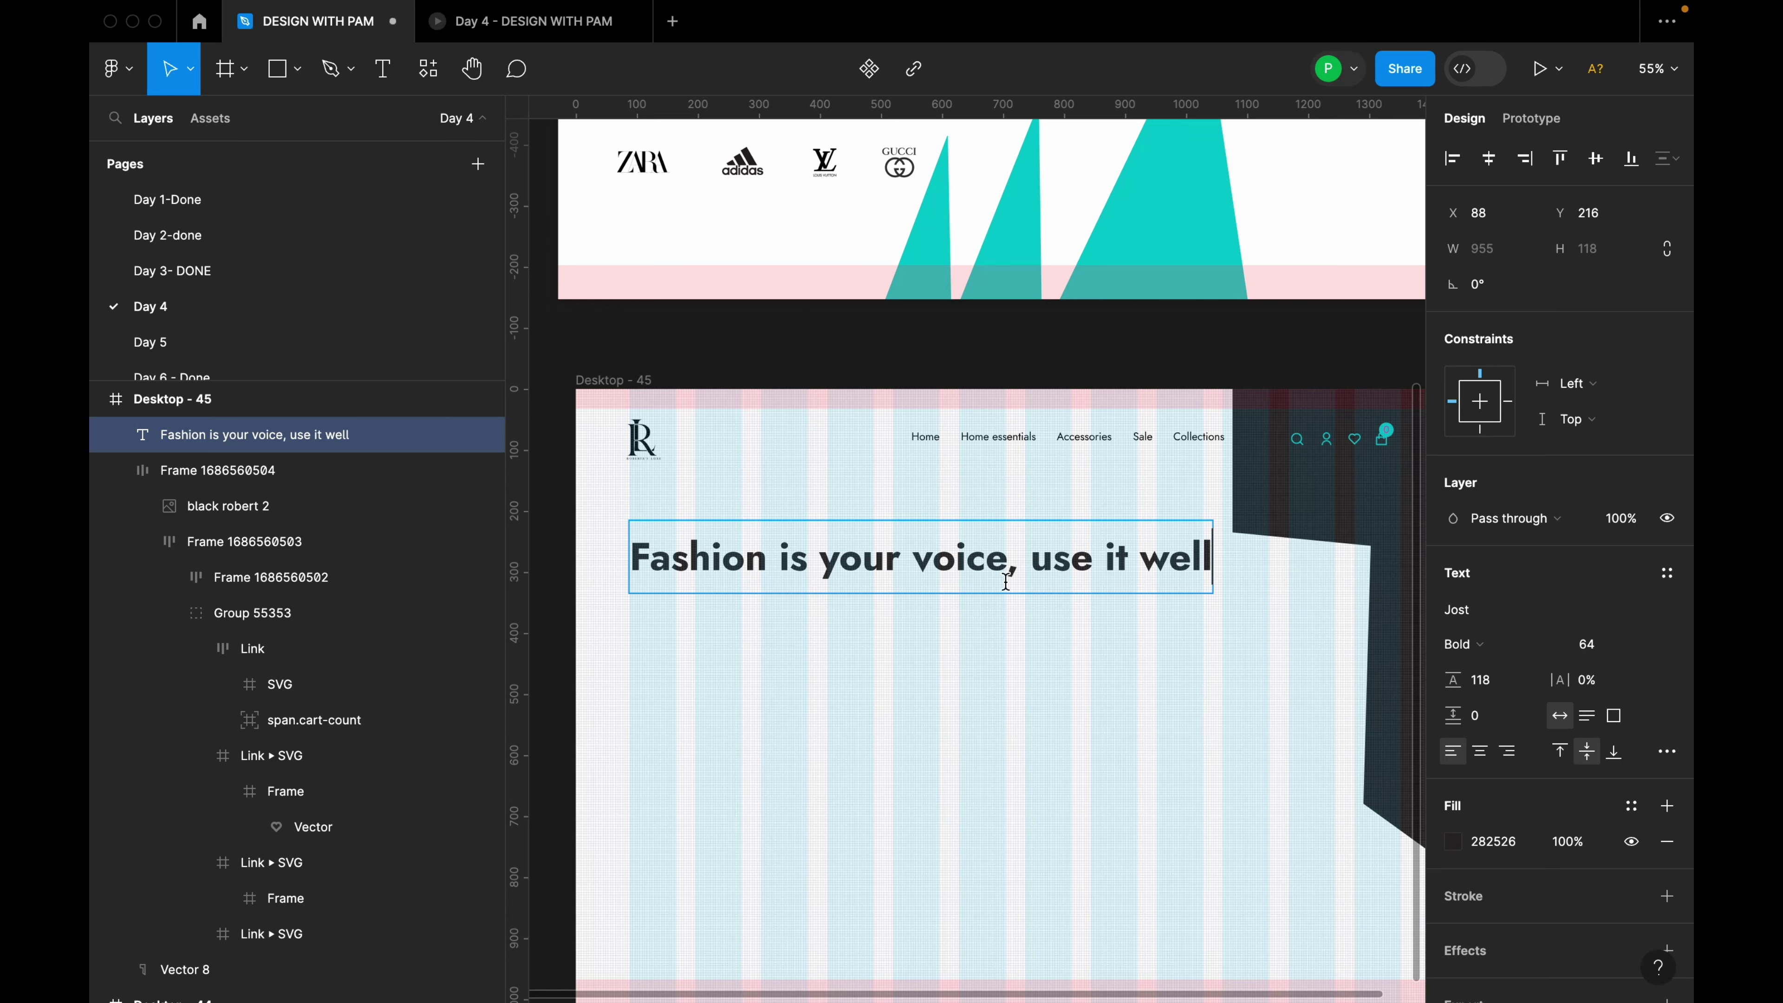
key("Escape")
Narrow the heading's text box to 516 wide so it wraps onto two lines, and end the text with a period.
left_click_drag(1212, 561, 944, 596)
scroll(1062, 681, "down", 3)
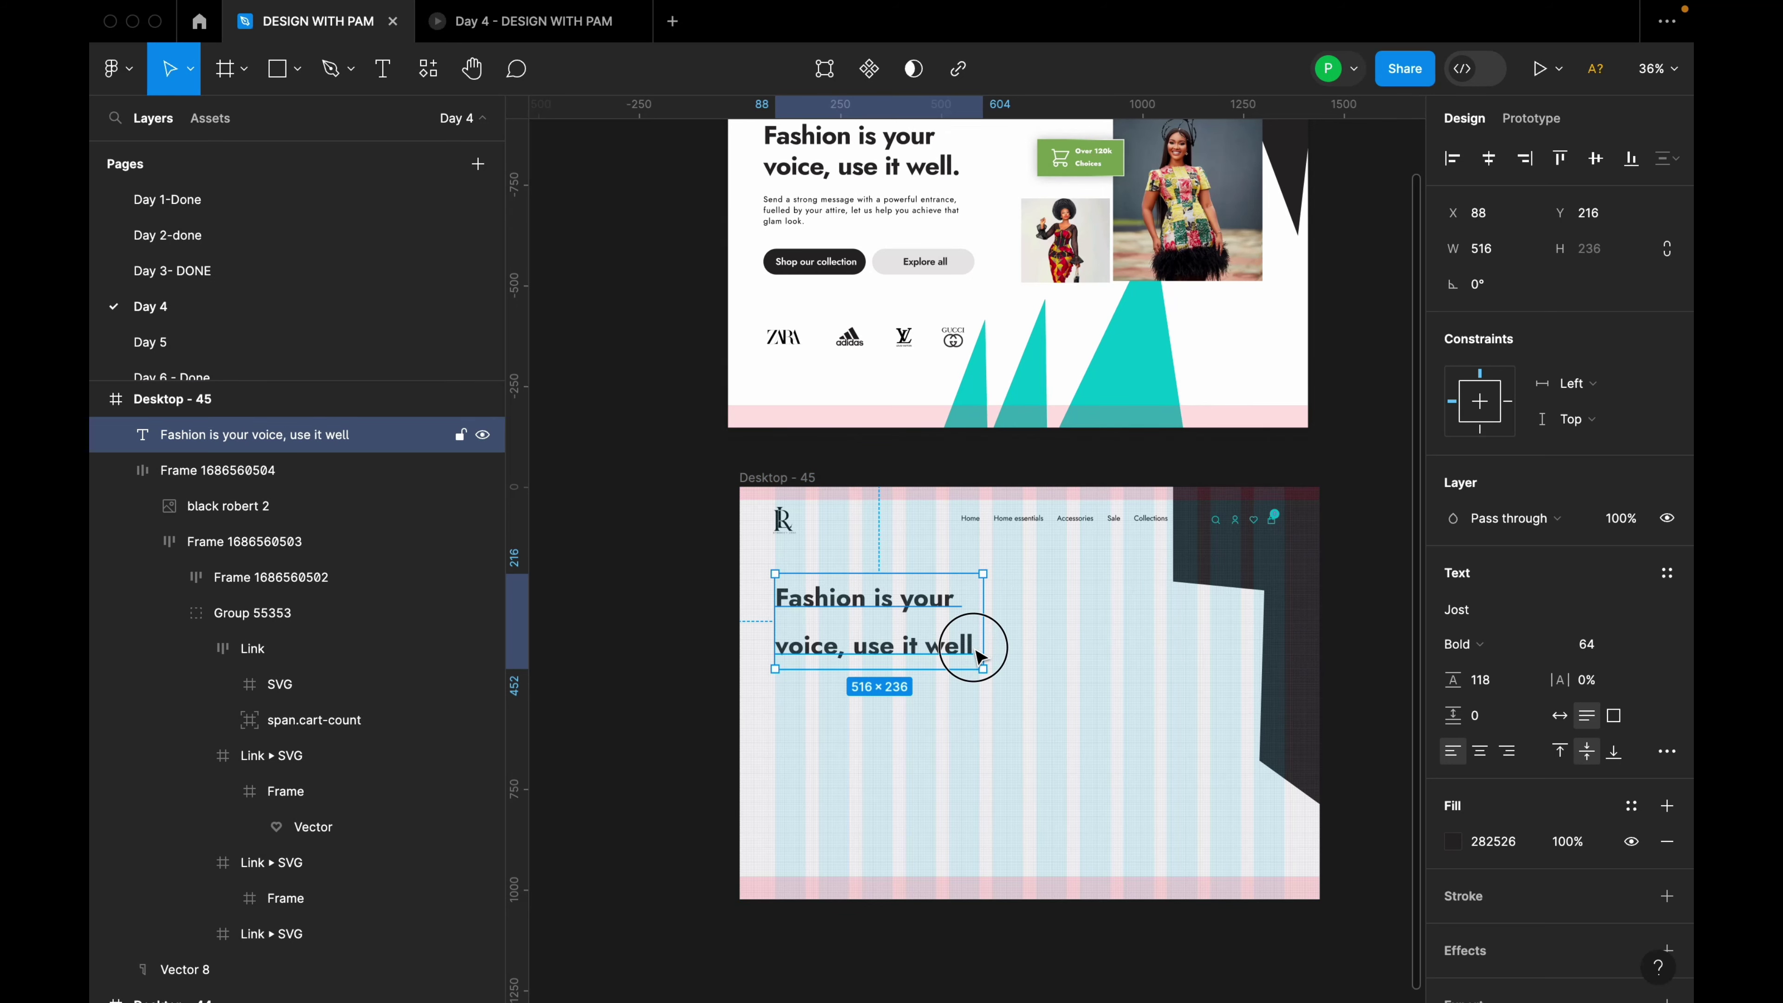
double_click(967, 655)
key("Right")
type(".")
key("Escape")
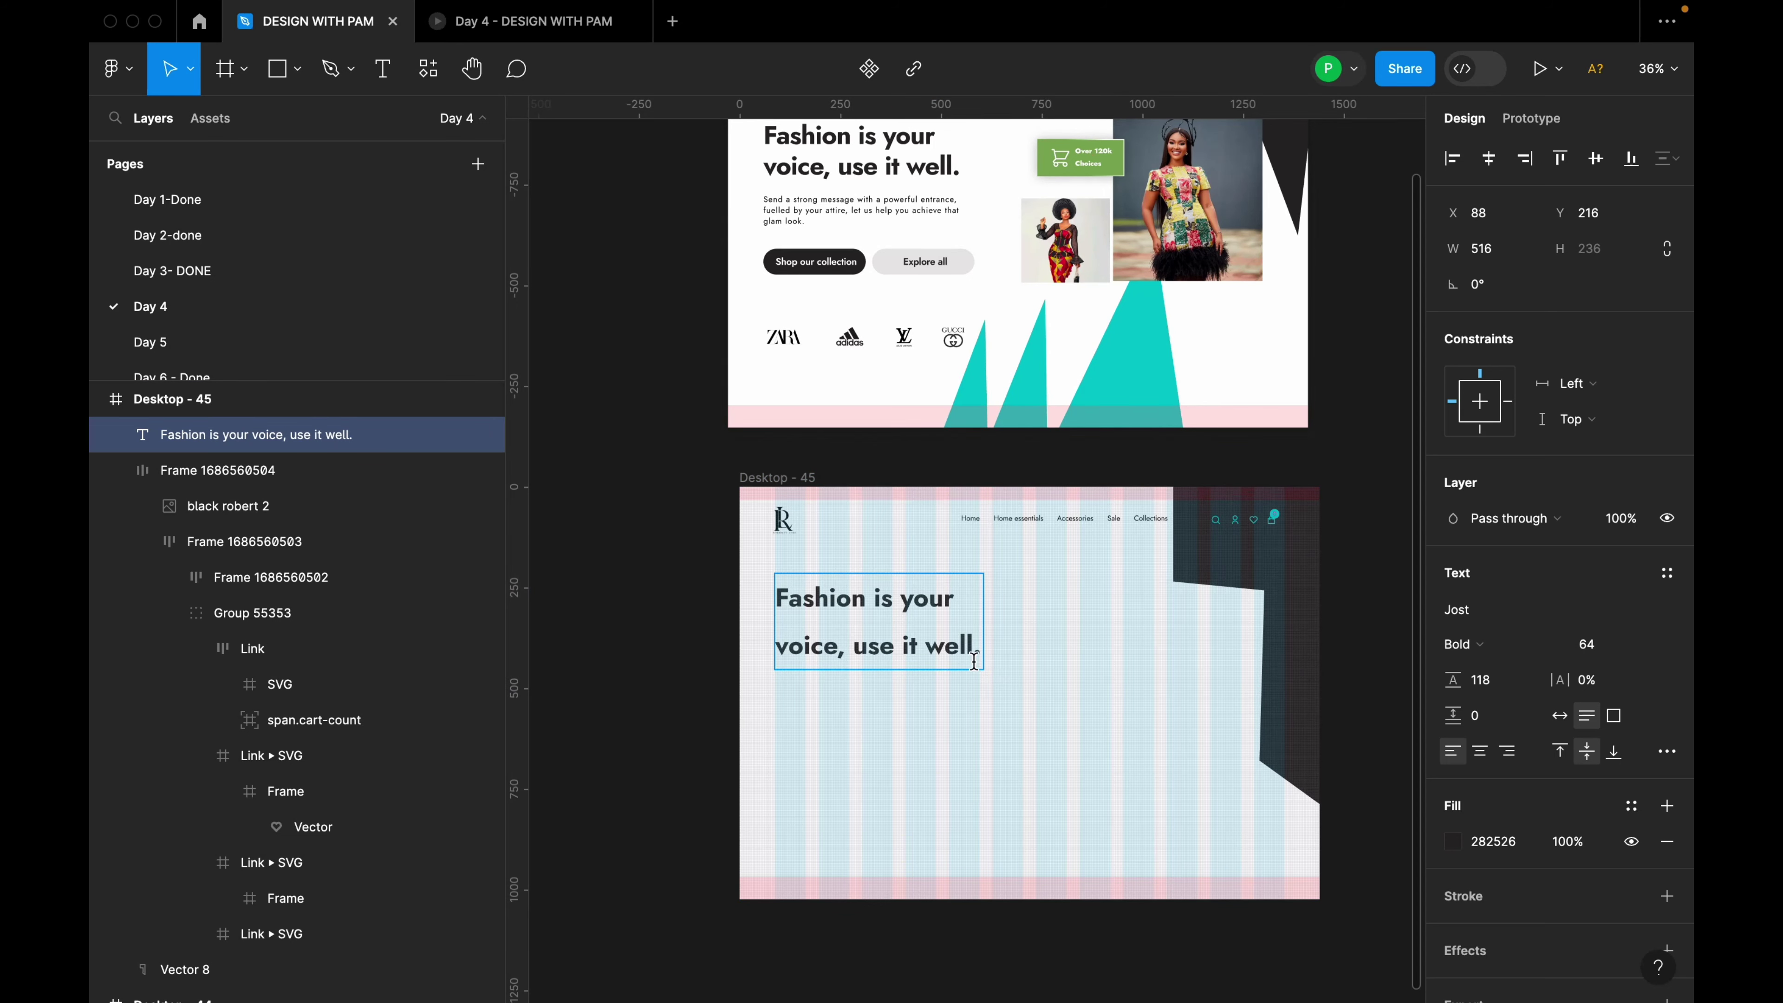
Trim the two-line heading's text box to a width of 512.
scroll(949, 758, "up", 3)
left_click_drag(1006, 466, 1009, 466)
left_click(1078, 498)
scroll(987, 545, "down", 5)
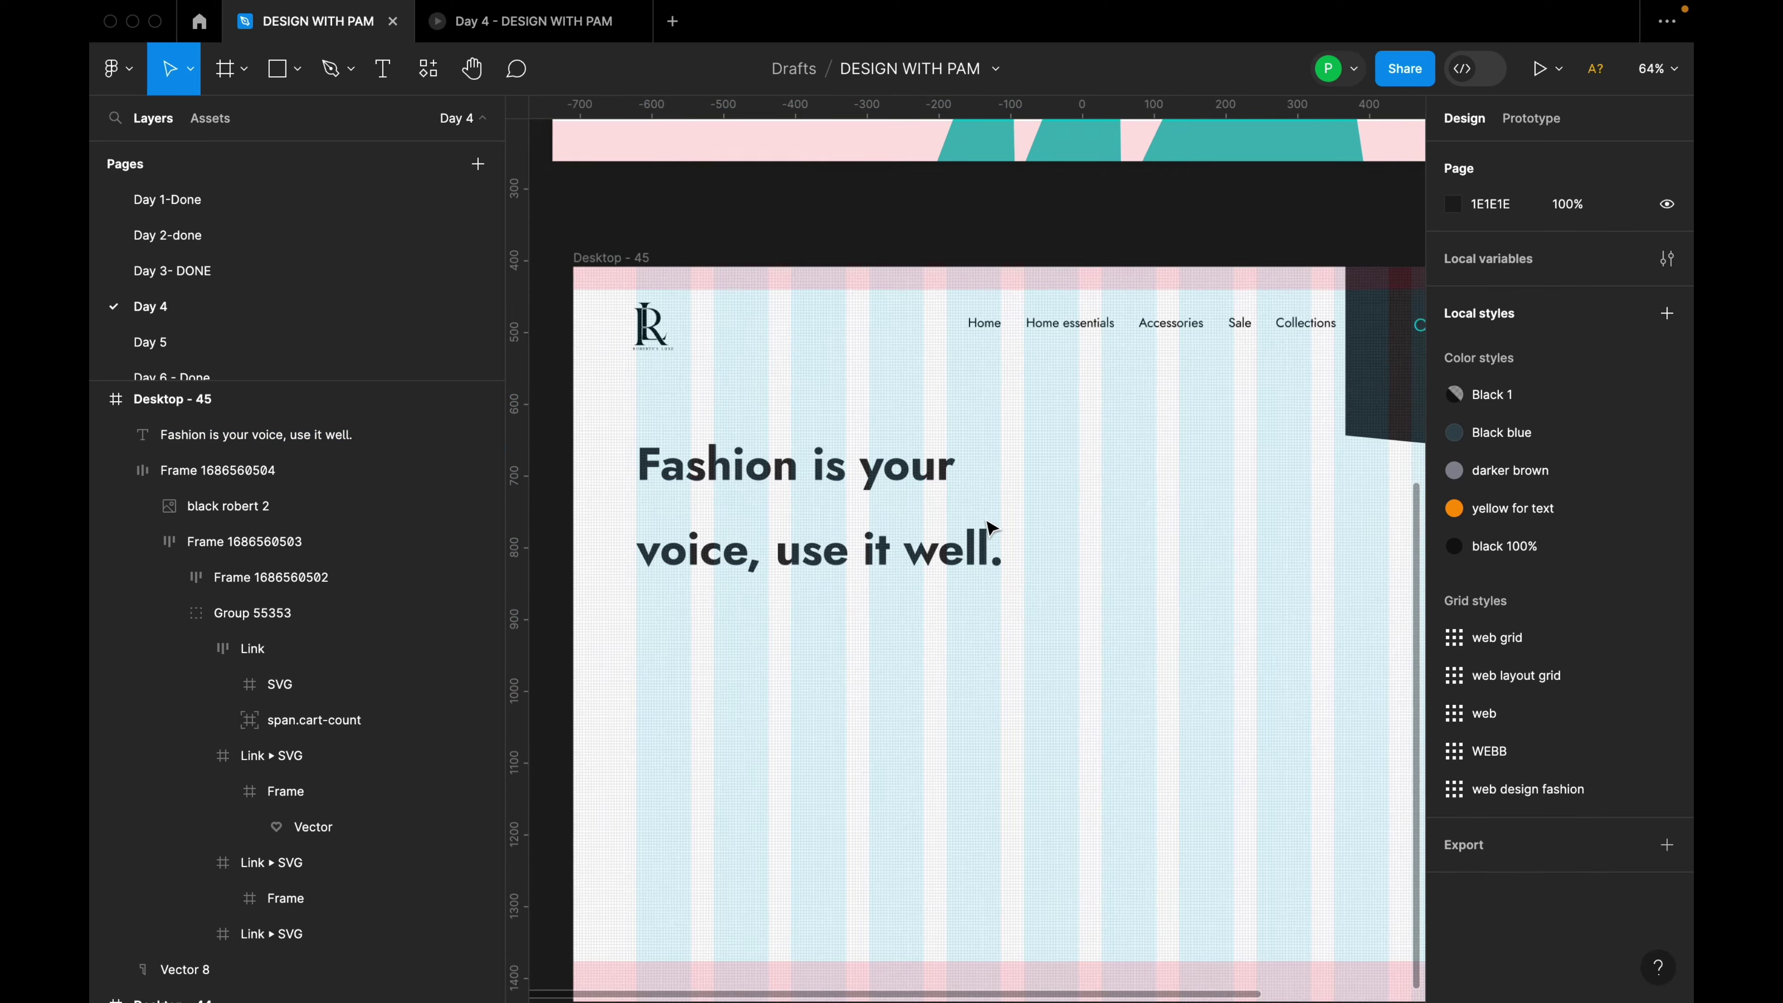
Set the heading's line height to 104 and reposition it at X 92, Y 212.
left_click(956, 484)
scroll(940, 534, "down", 5)
scroll(936, 592, "up", 5)
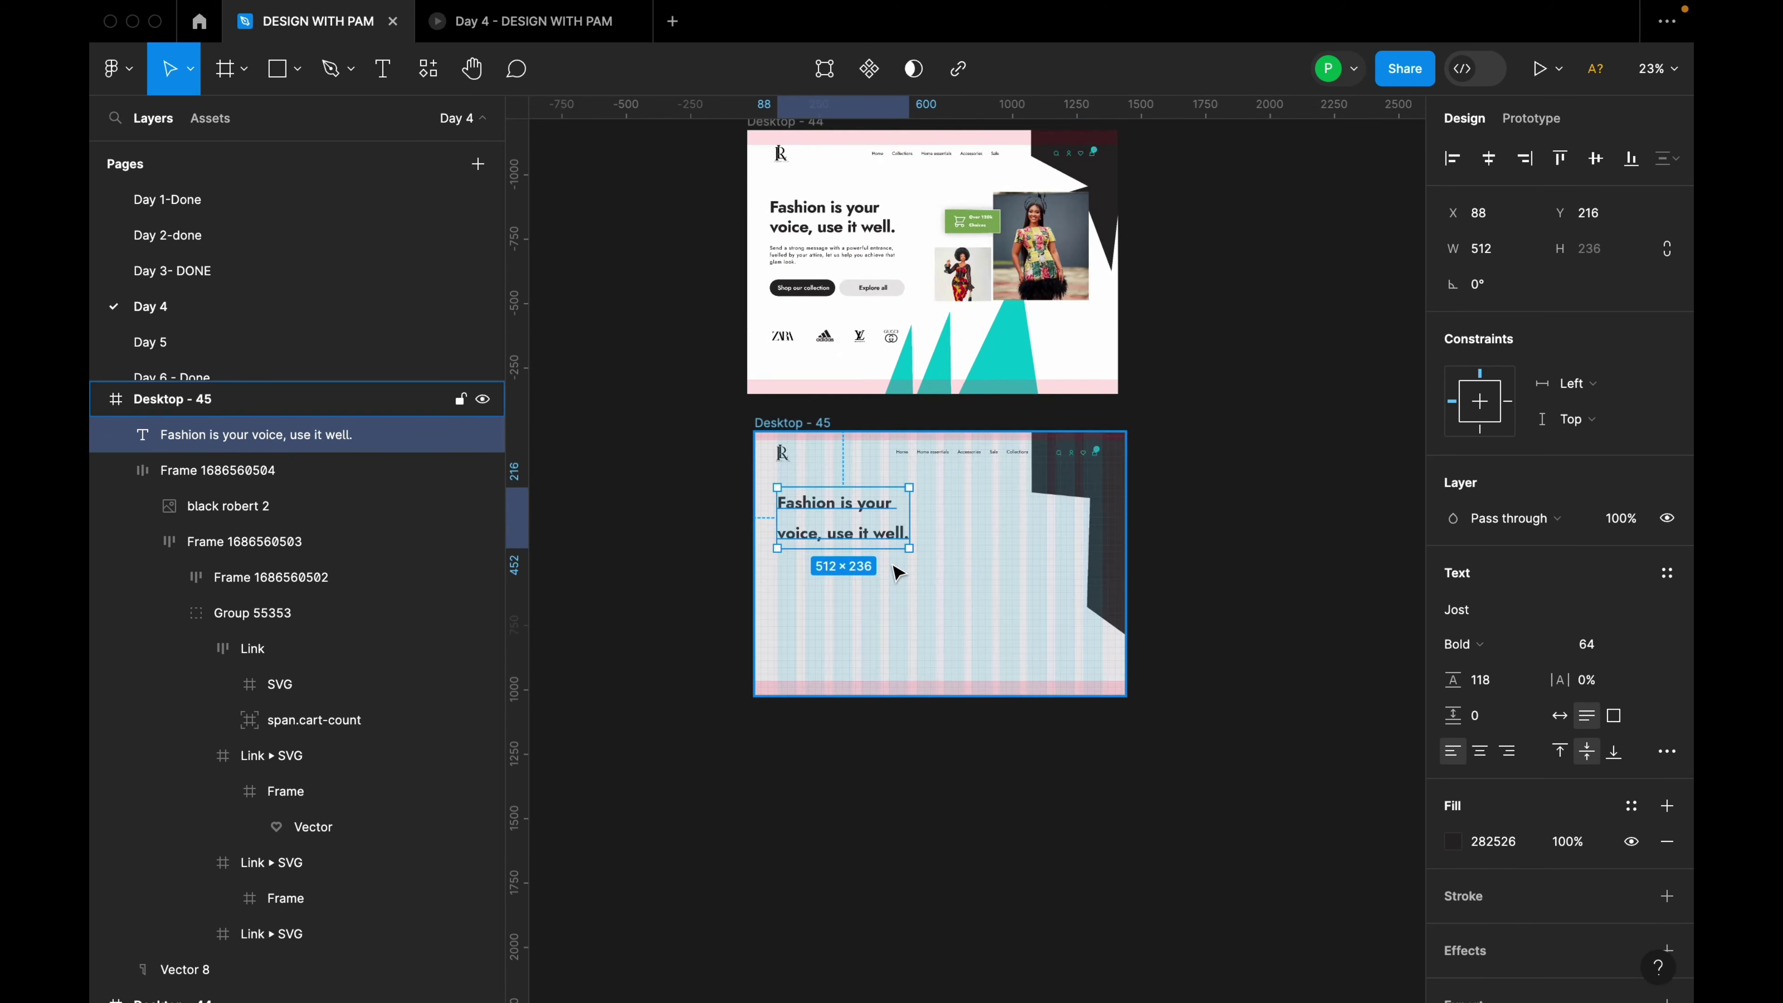
left_click_drag(1458, 684, 1427, 687)
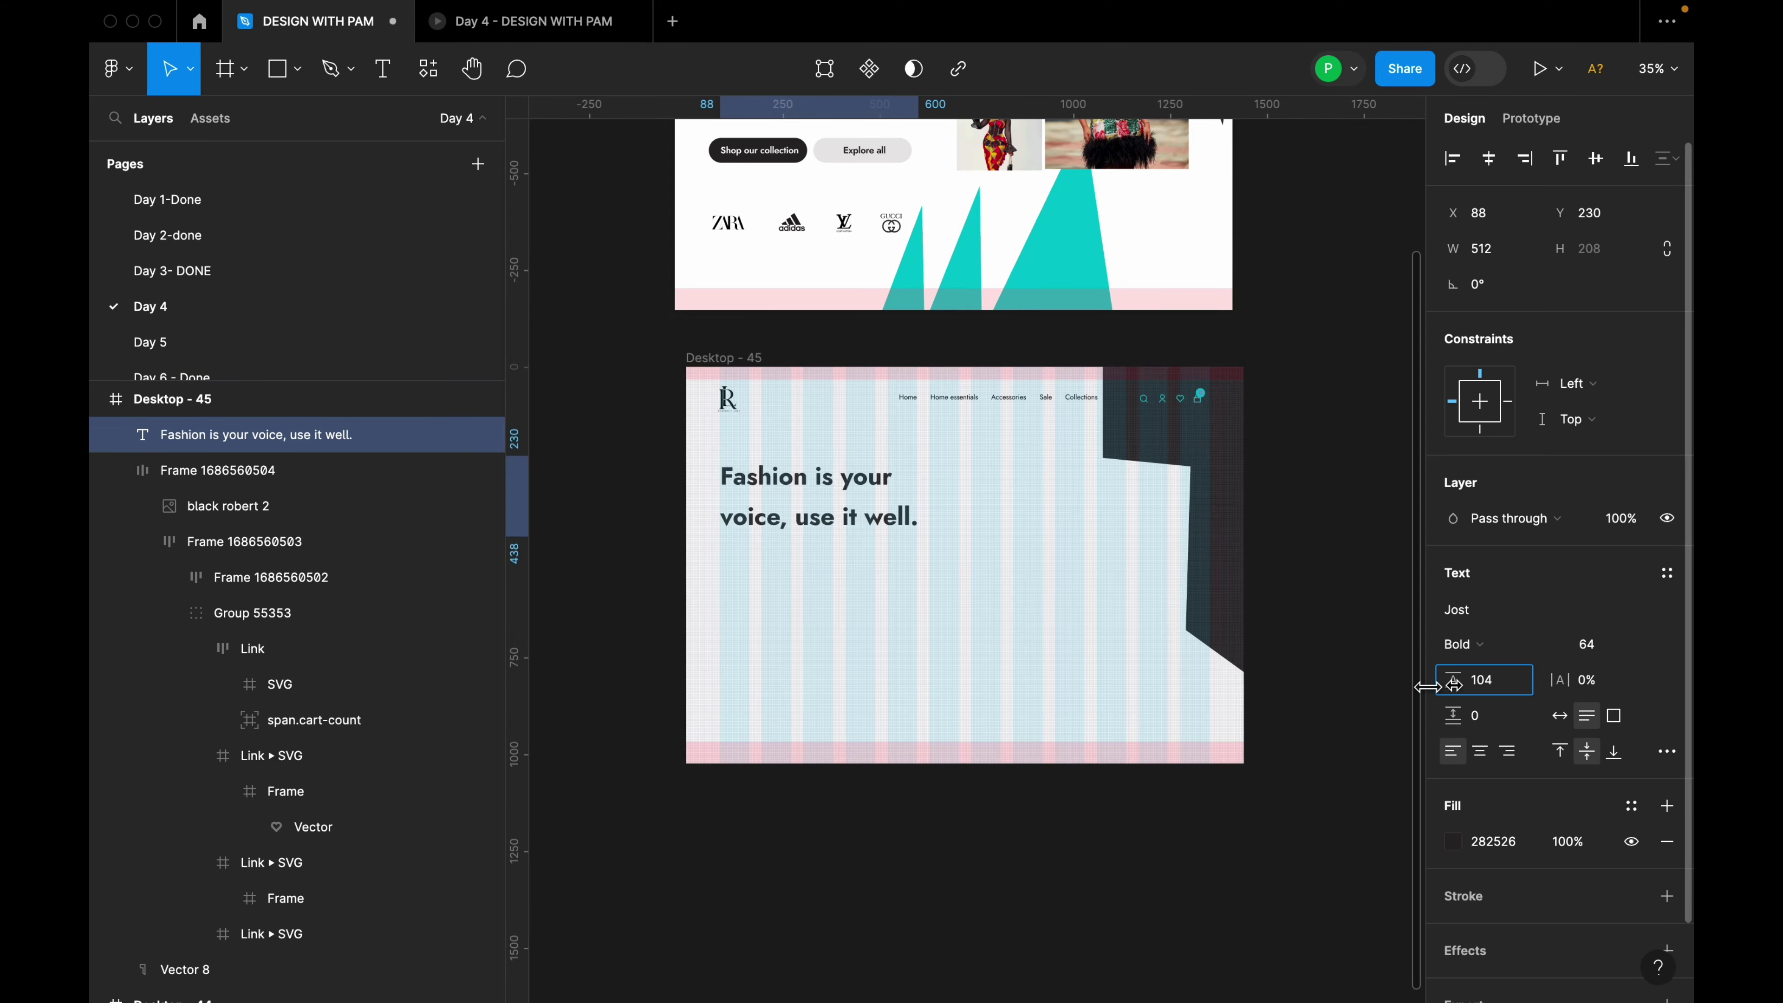
left_click_drag(822, 507, 825, 500)
Check the vertical spacing between the header frame and the heading in Desktop - 45.
left_click(846, 411)
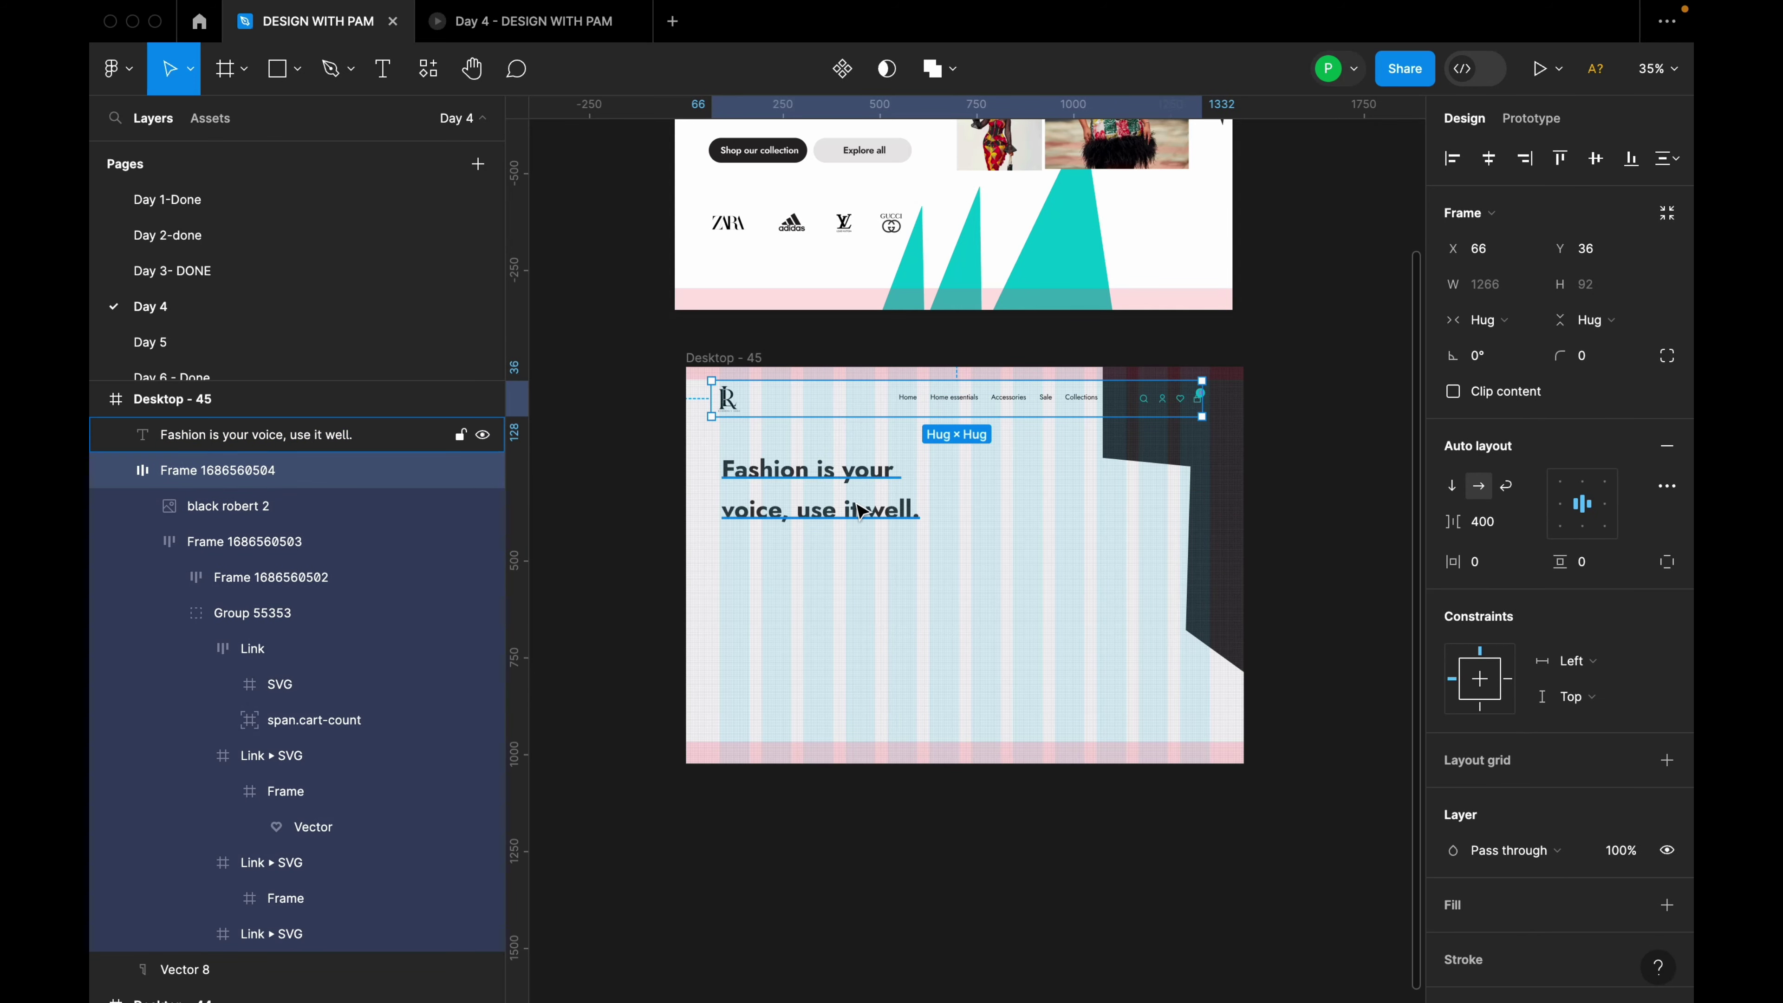
left_click(860, 510)
left_click(879, 416, "shift")
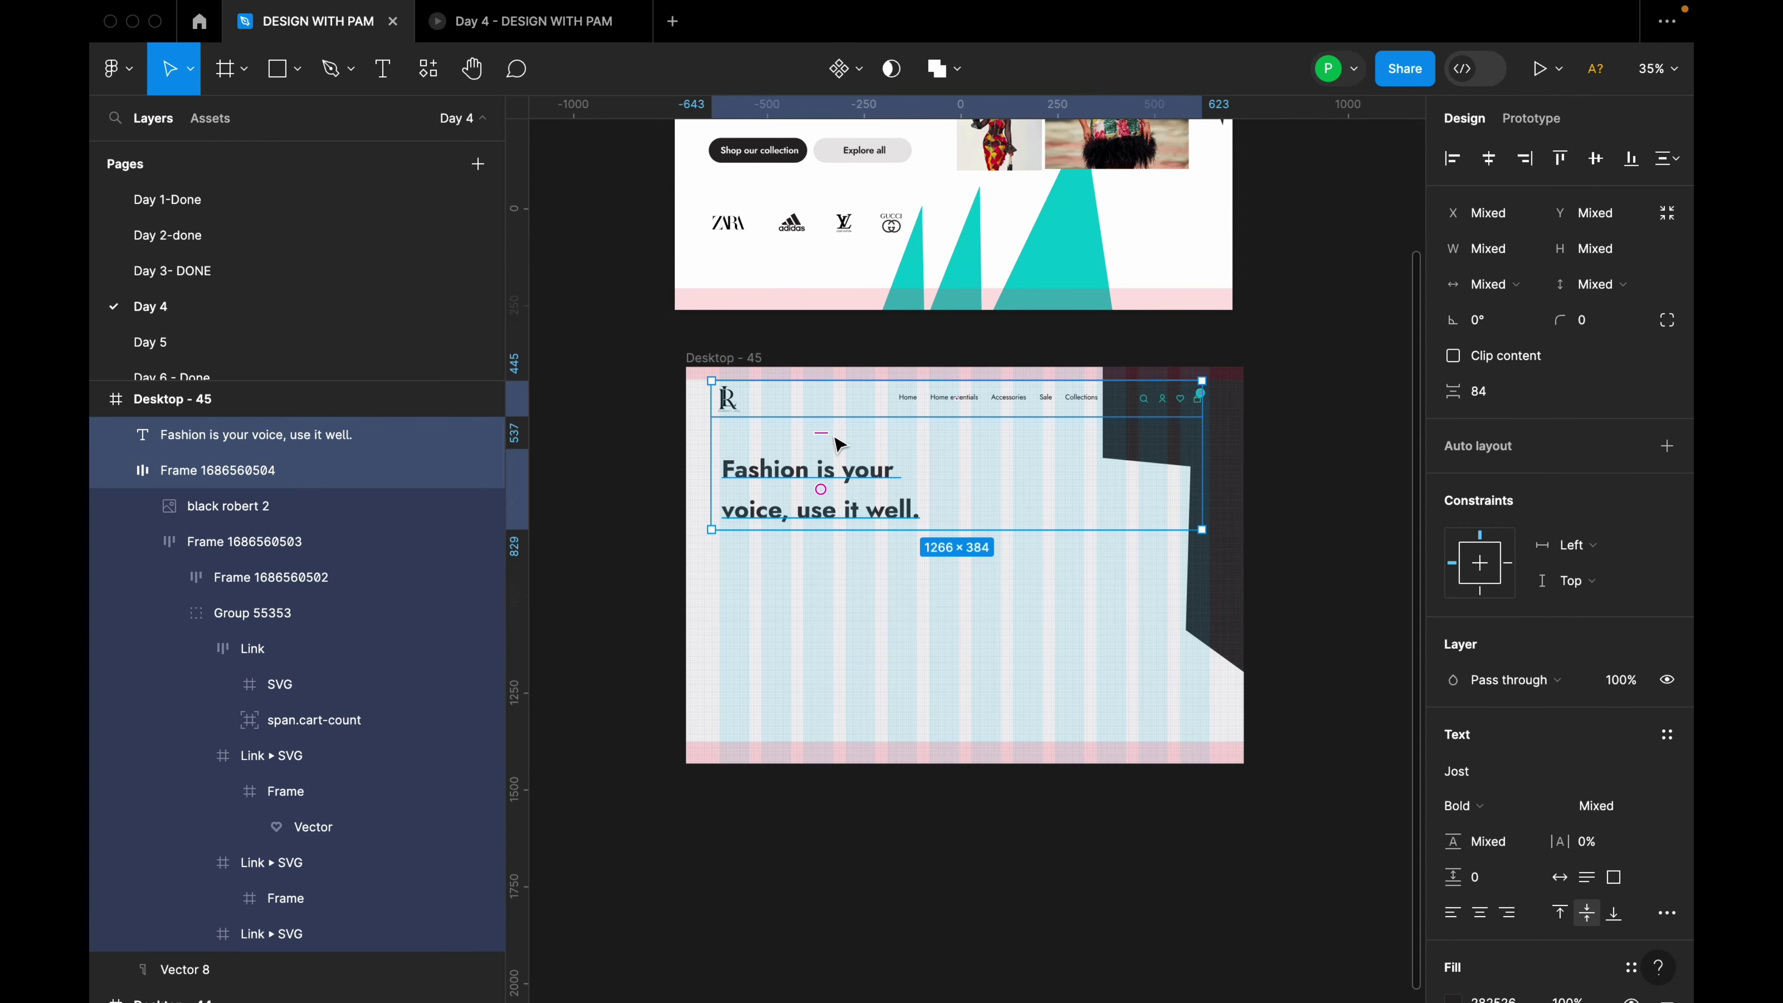
mouse_move(824, 431)
key("shift+2")
scroll(828, 439, "down", 3)
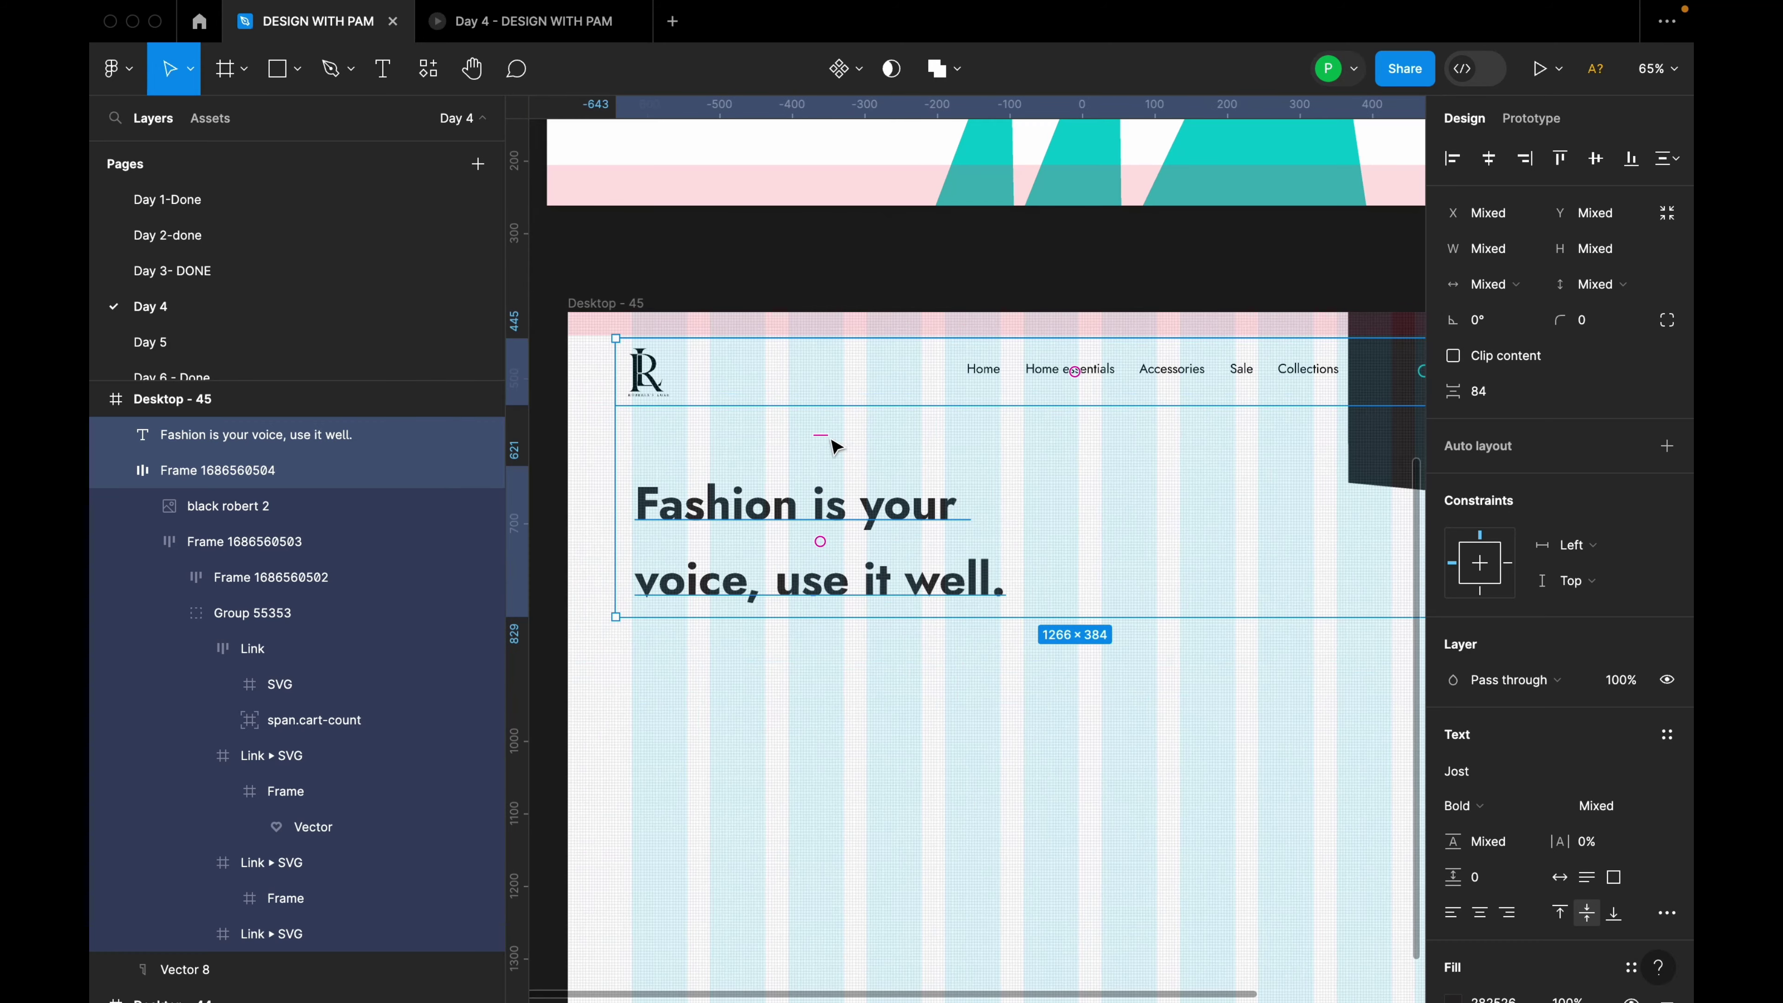
left_click(923, 635)
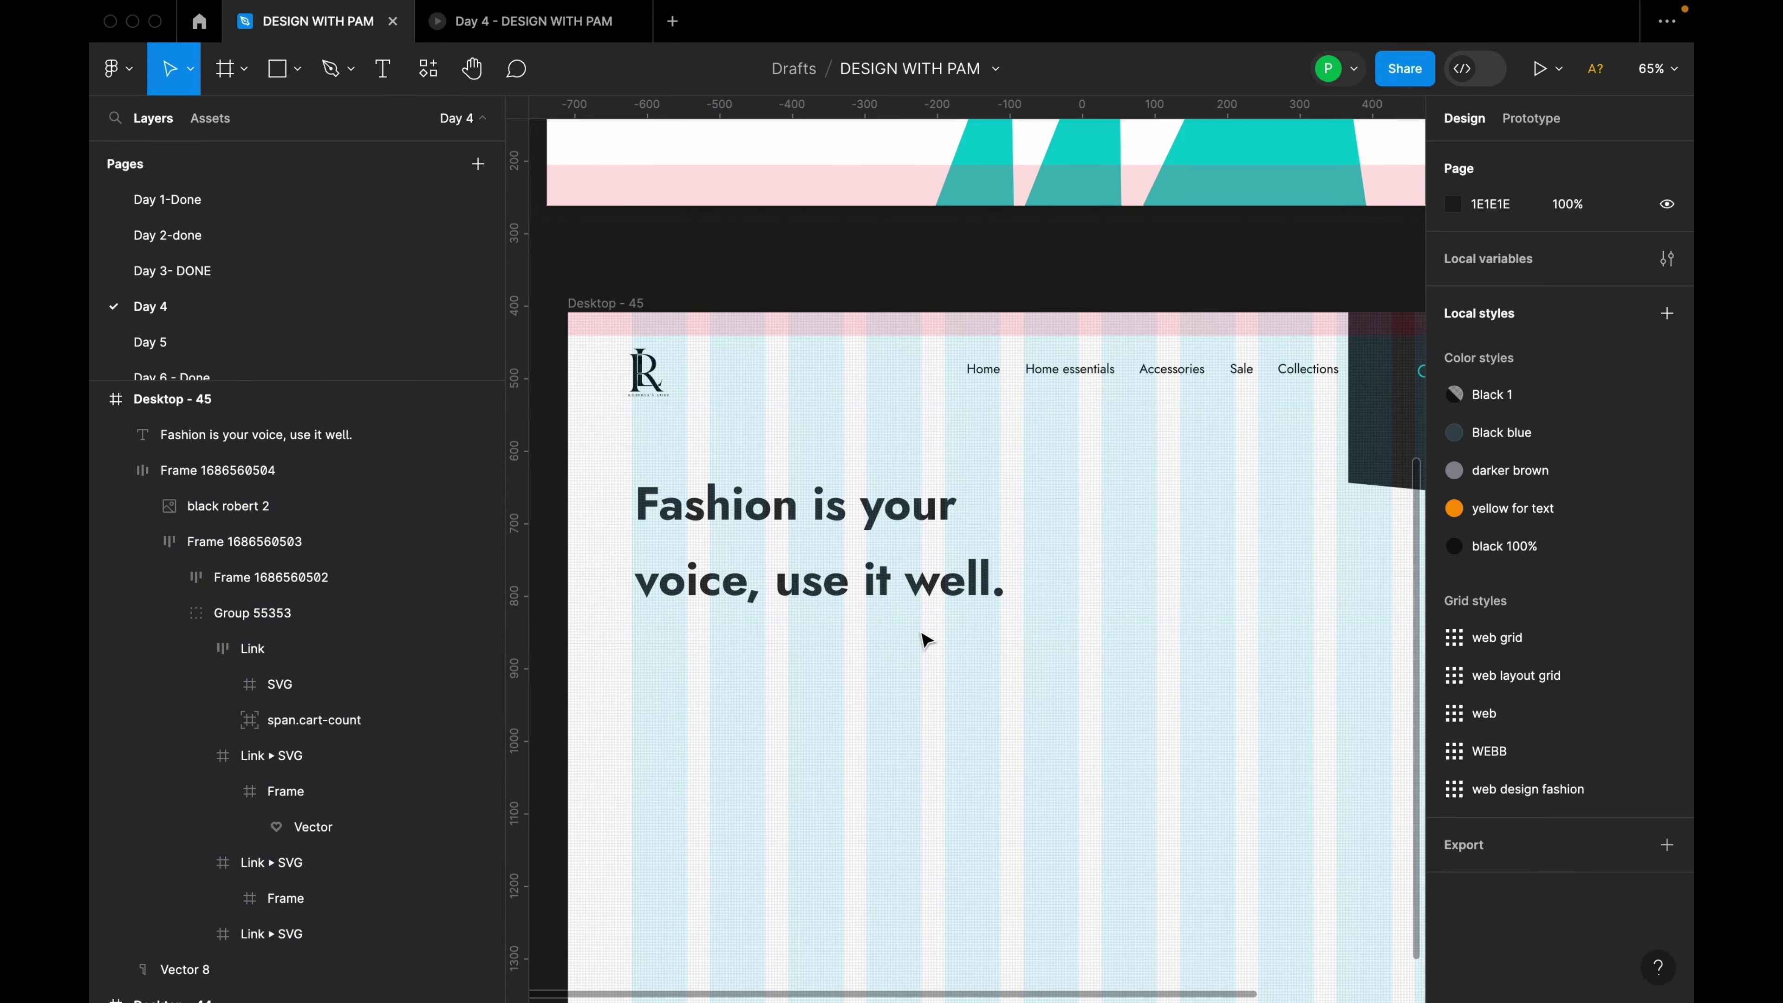
left_click(886, 528)
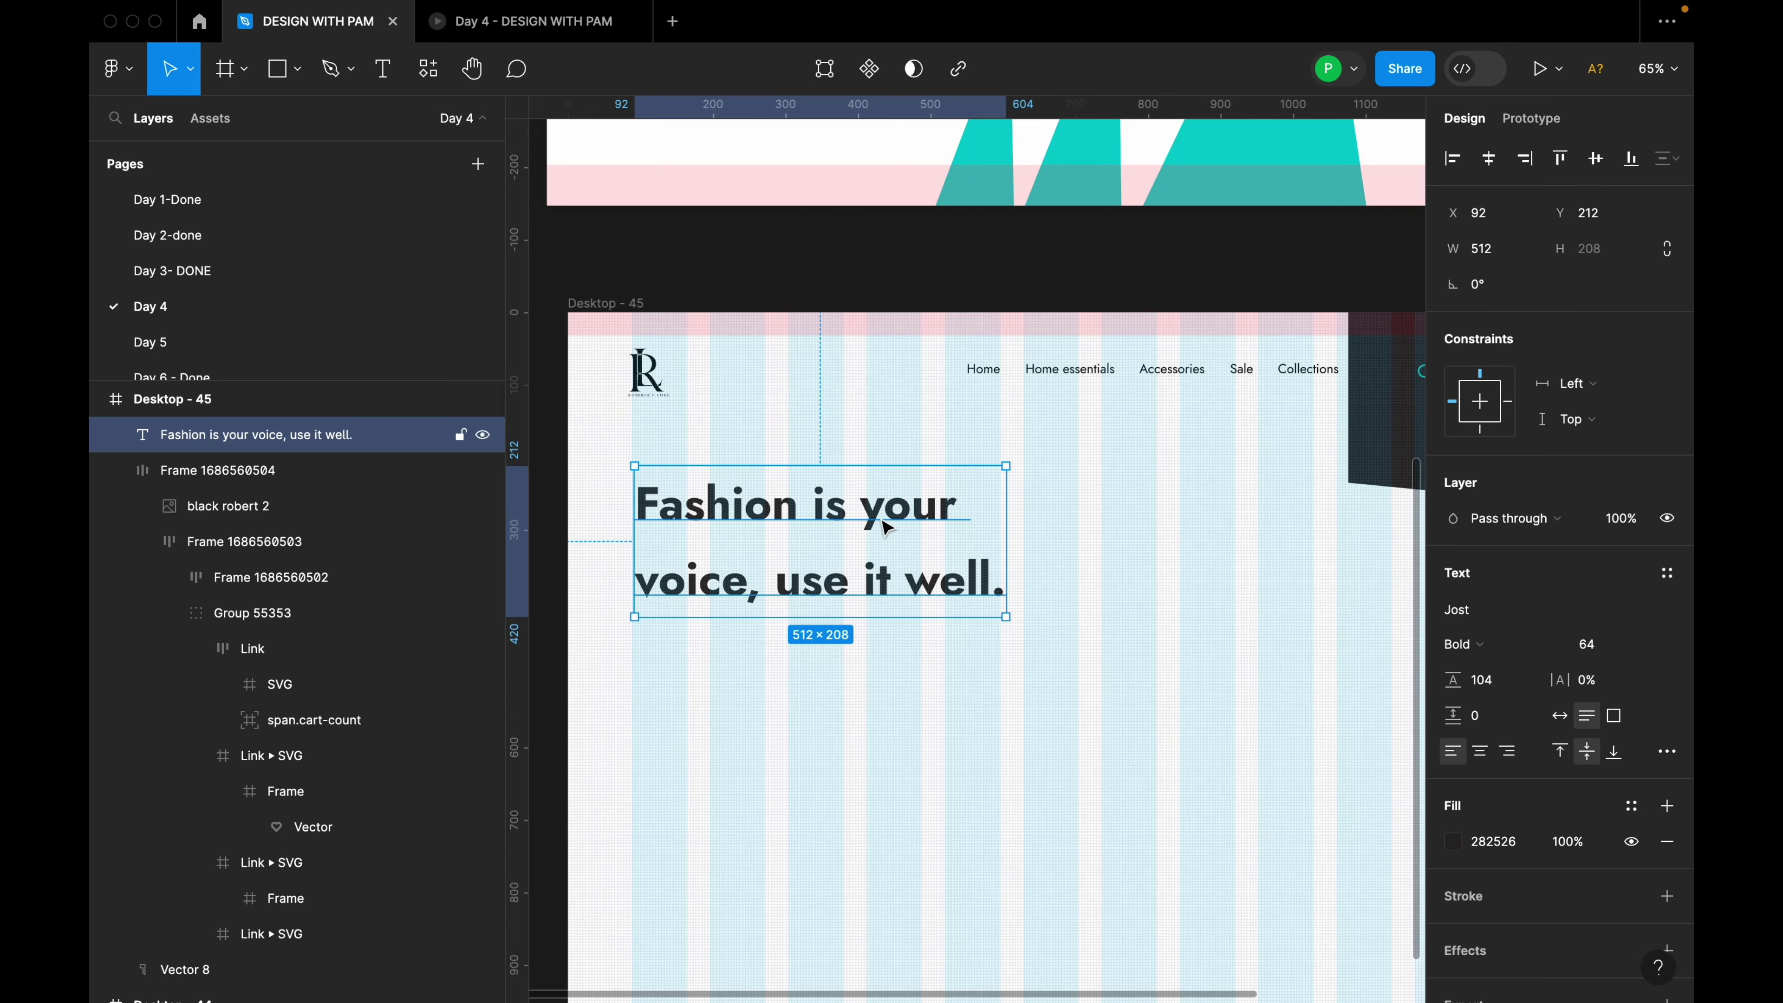
left_click(956, 394, "shift")
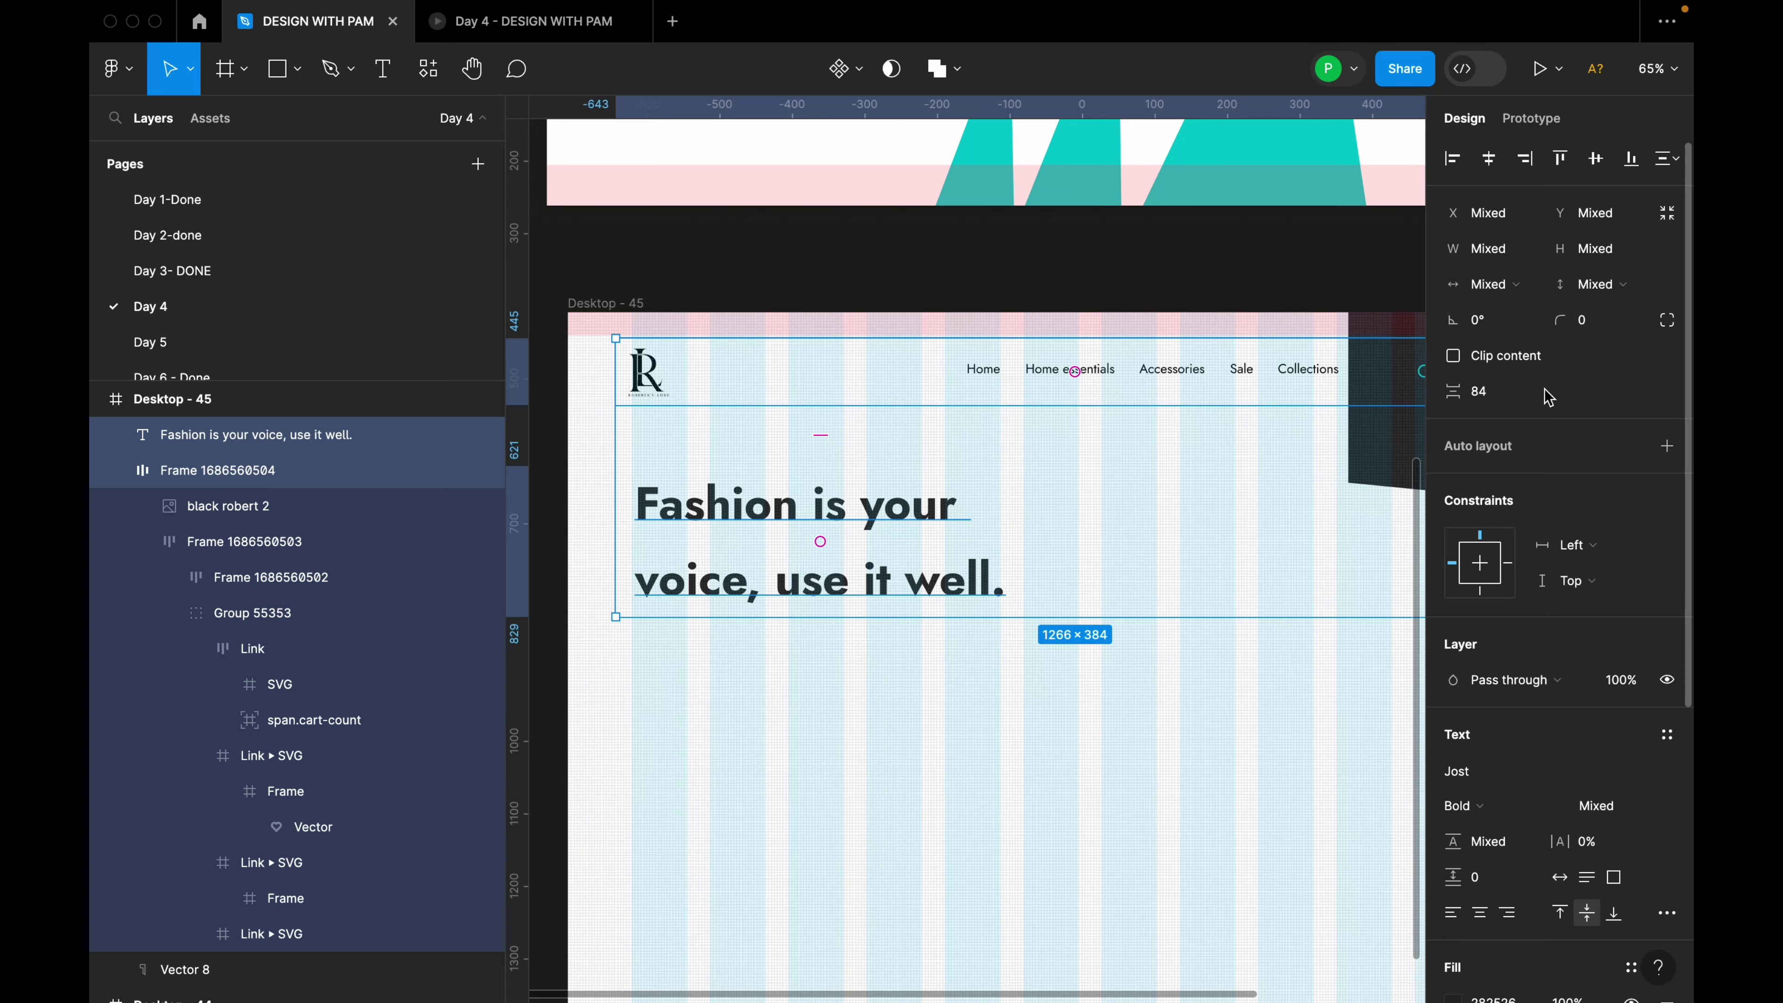
left_click(972, 719)
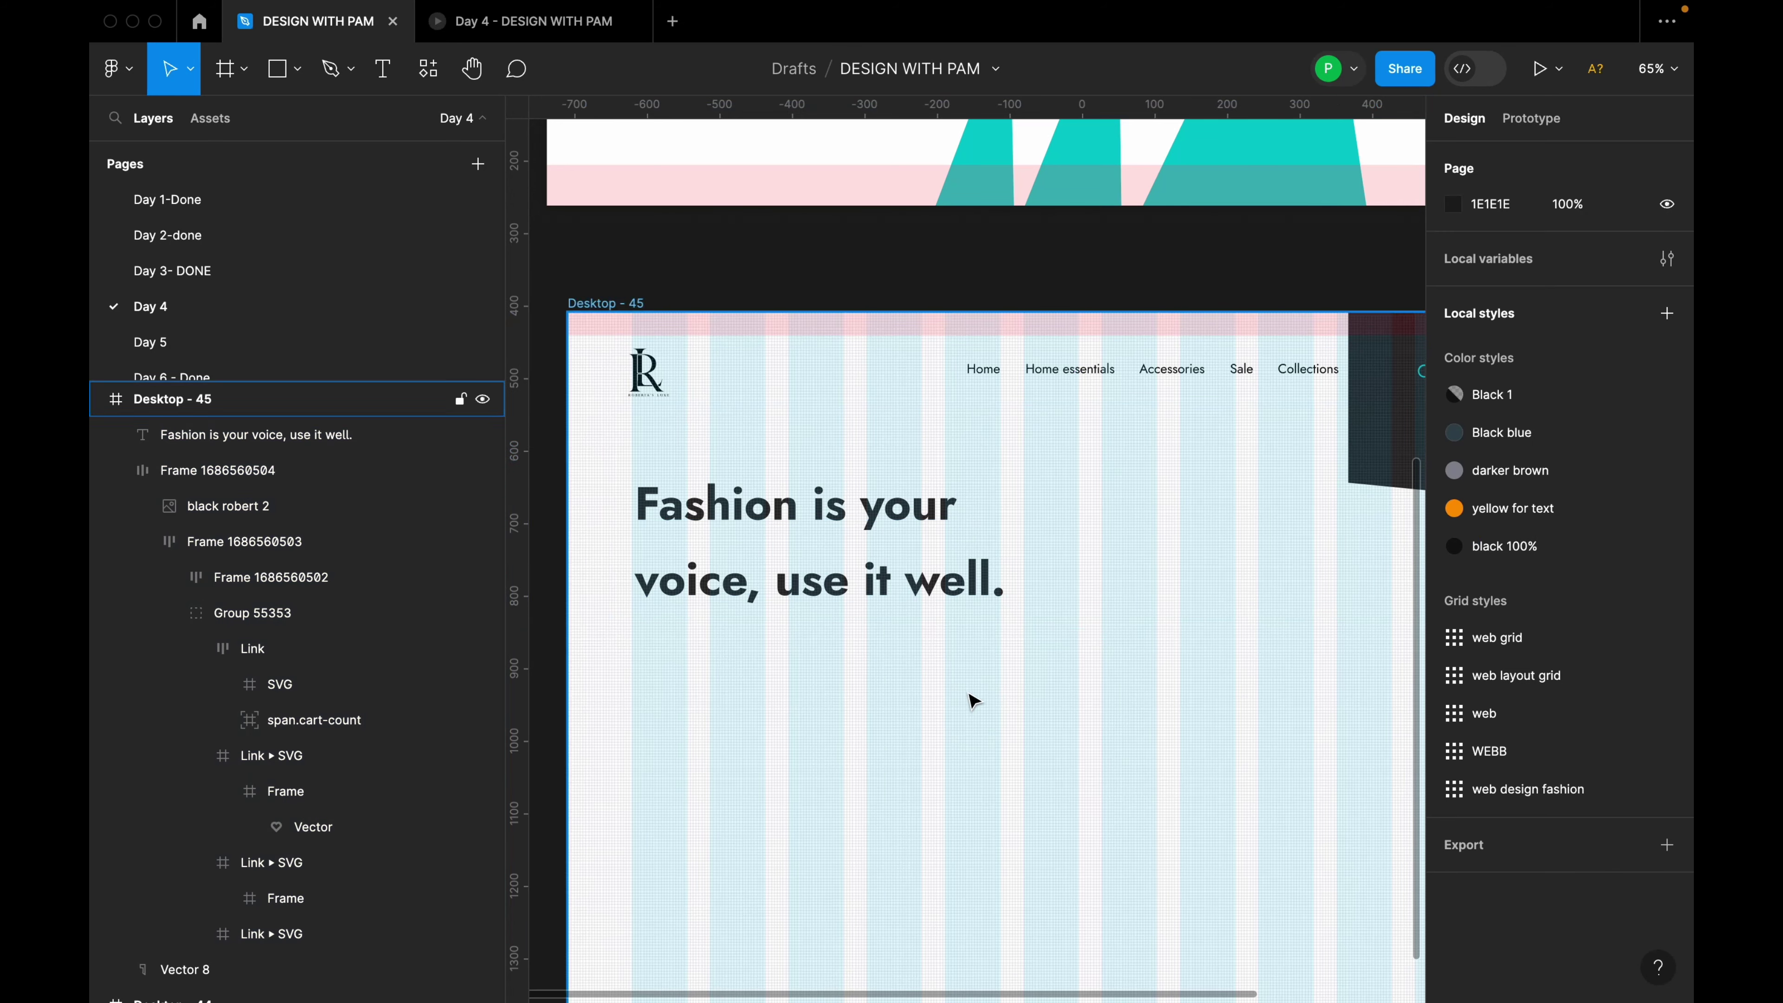
scroll(974, 710, "down", 5)
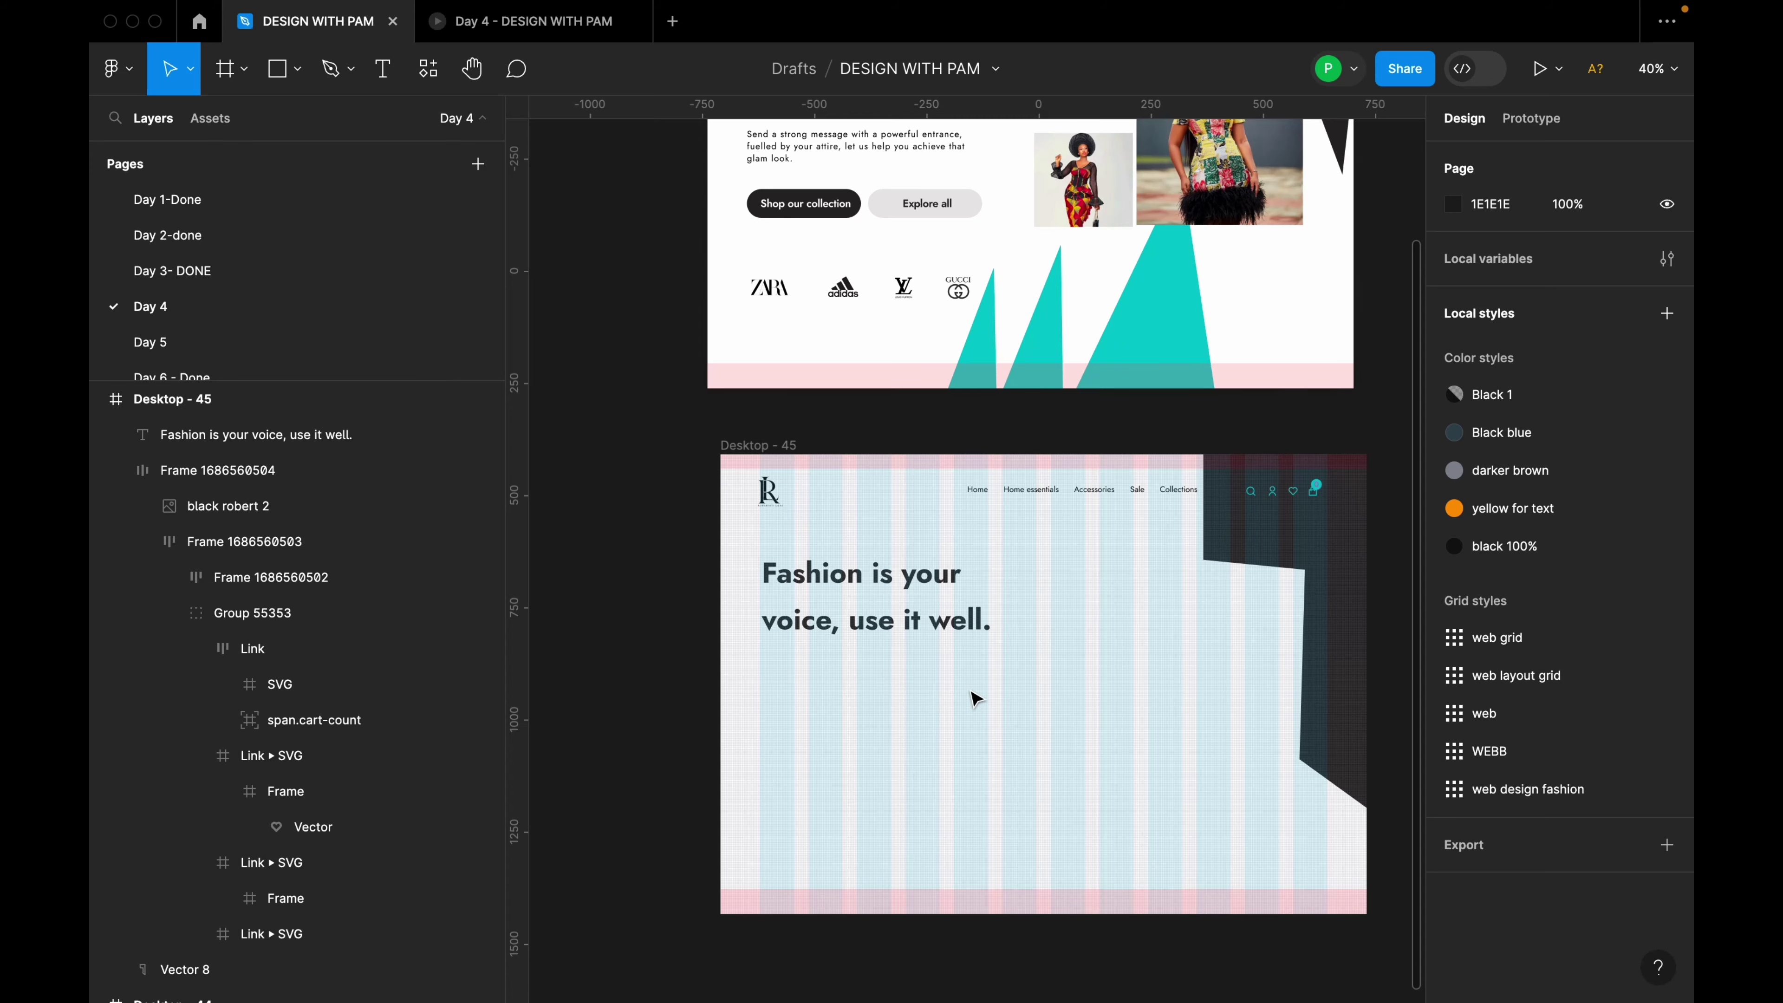
scroll(976, 698, "up", 3)
key("t")
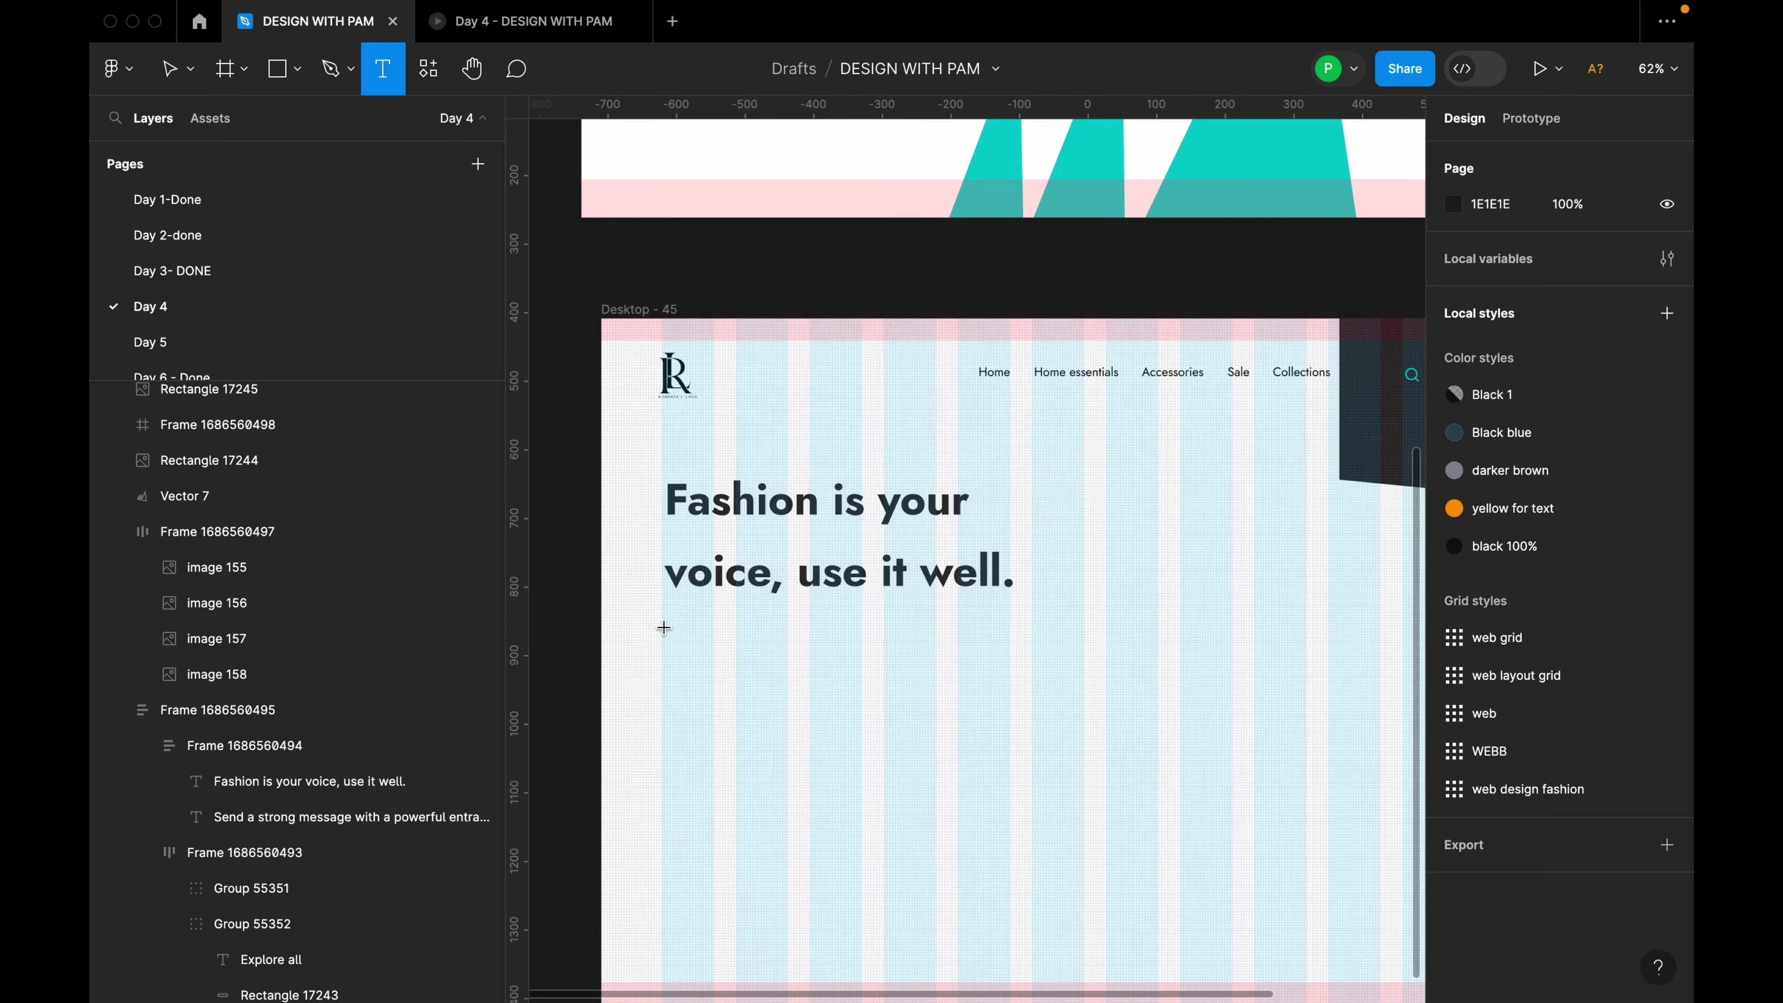
left_click_drag(658, 625, 1009, 703)
scroll(808, 678, "down", 2)
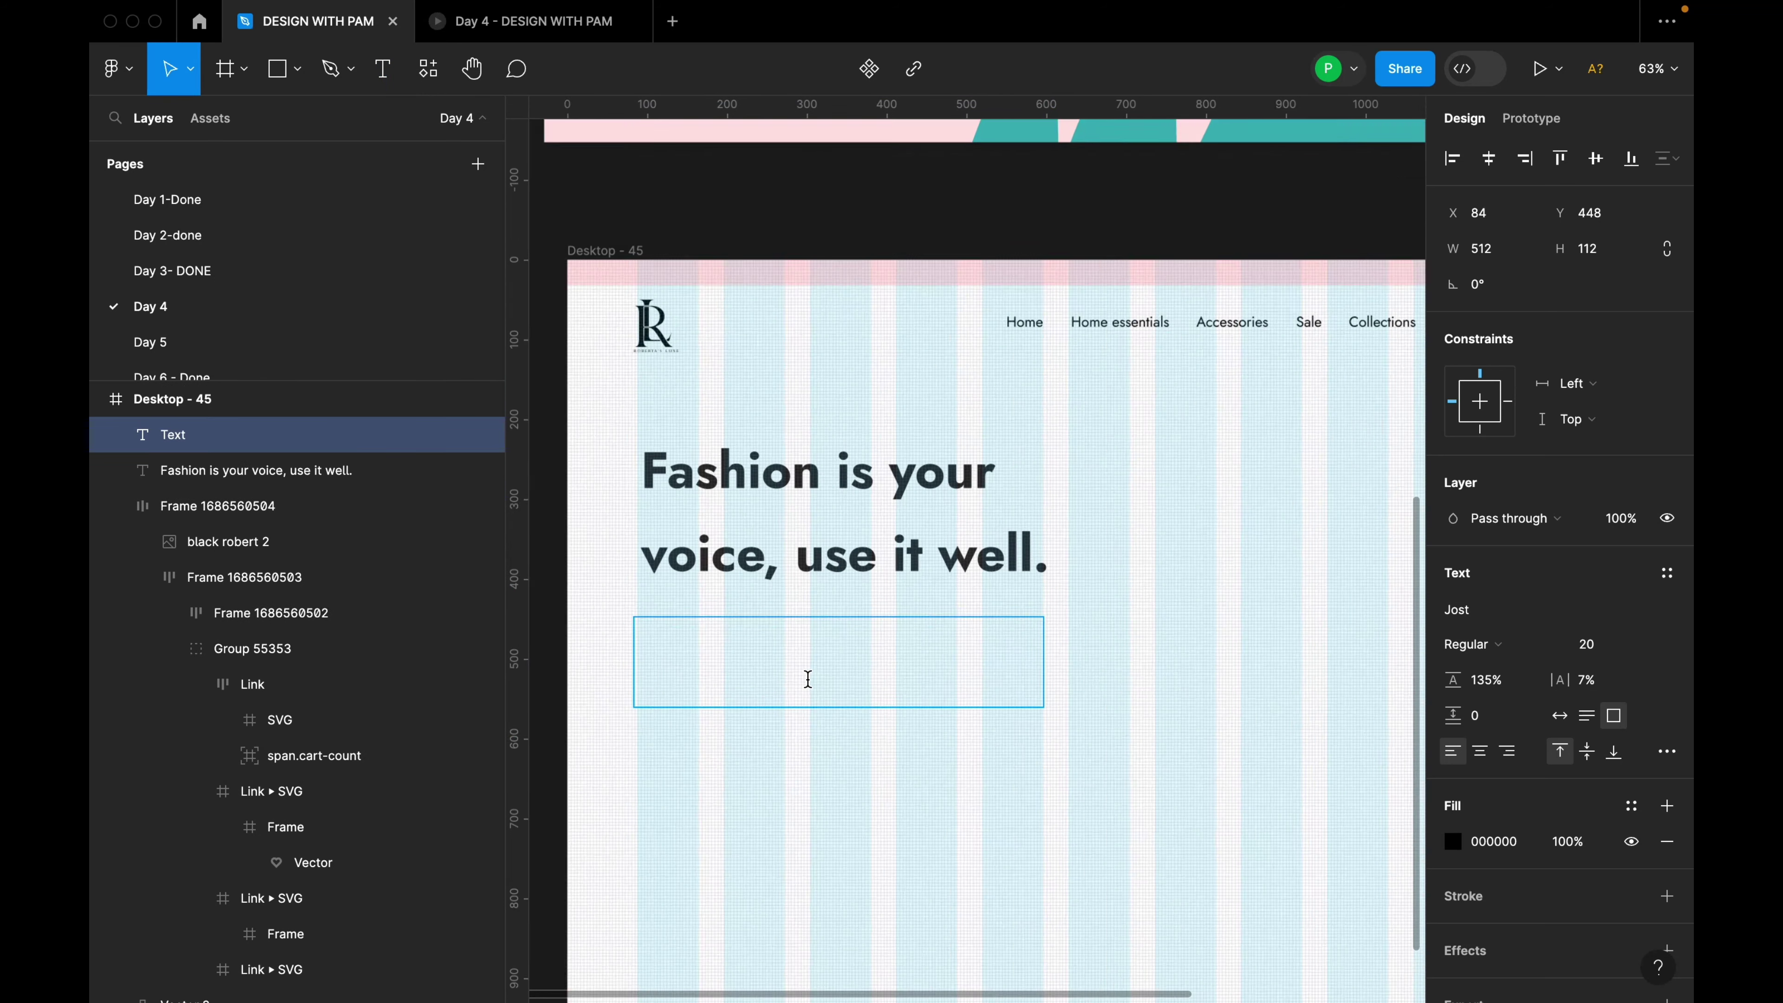
key("Escape")
Draw a 508 × 128 text box below the heading at X 88, Y 452.
scroll(808, 678, "up", 4)
key("t")
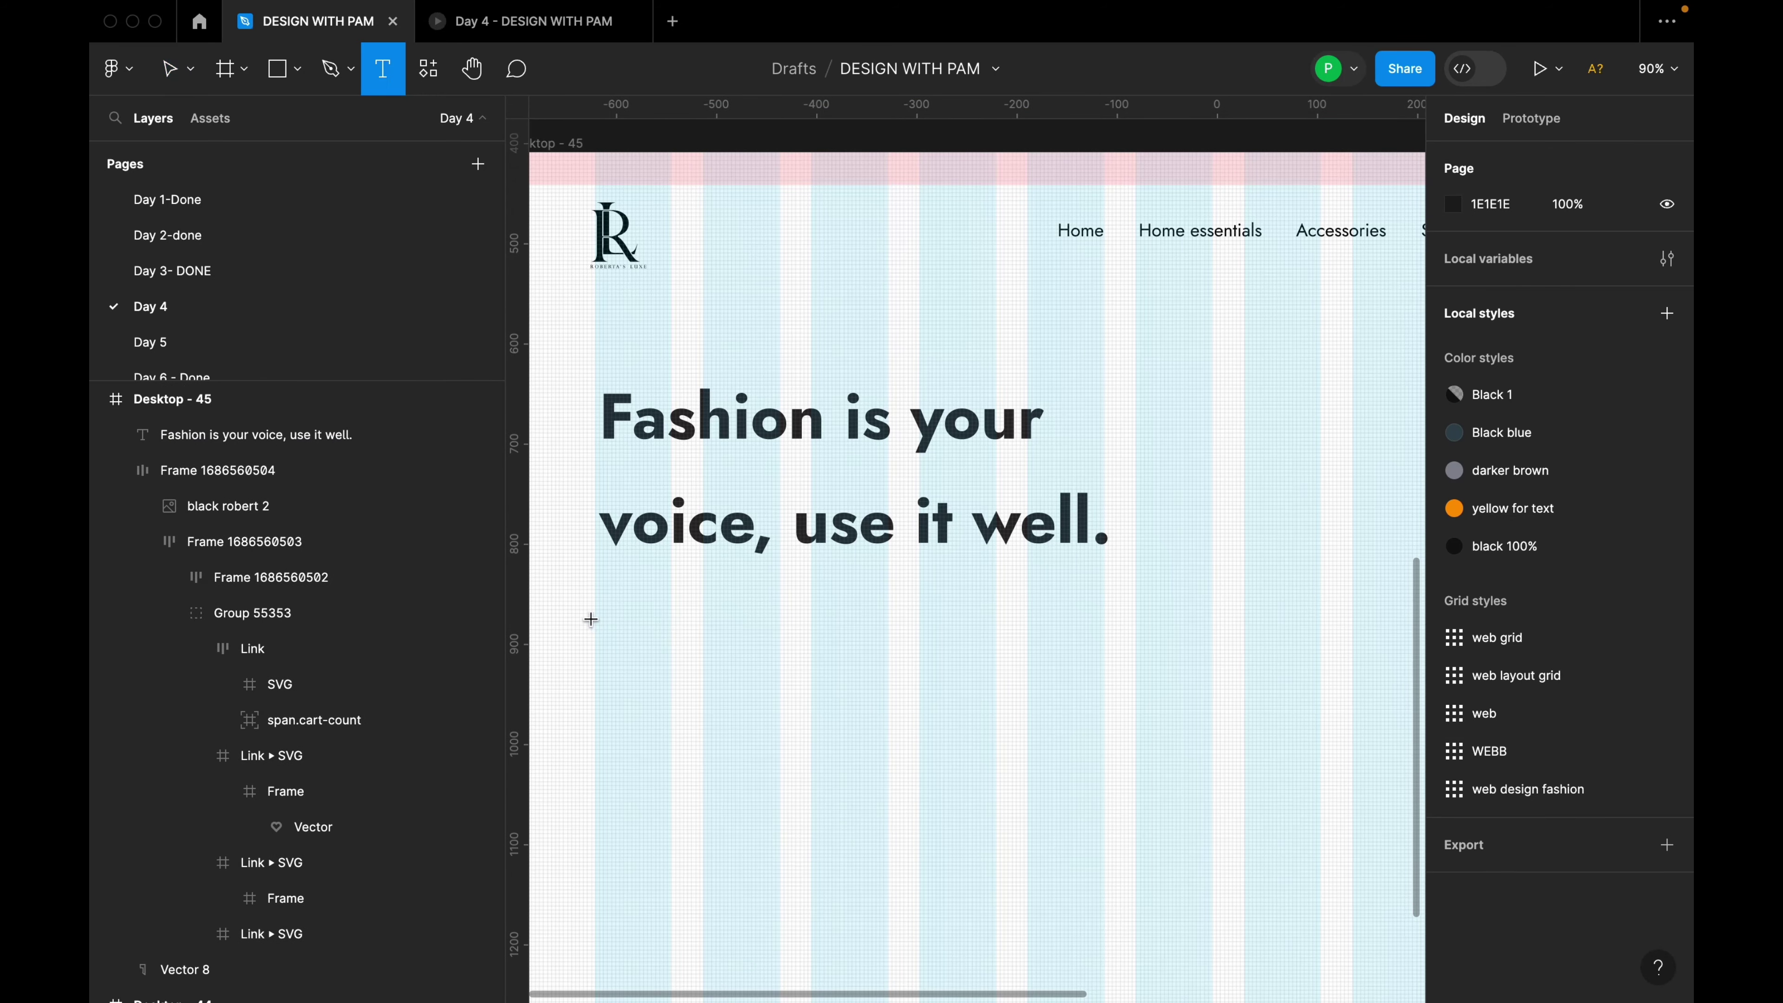
left_click_drag(593, 607, 1104, 734)
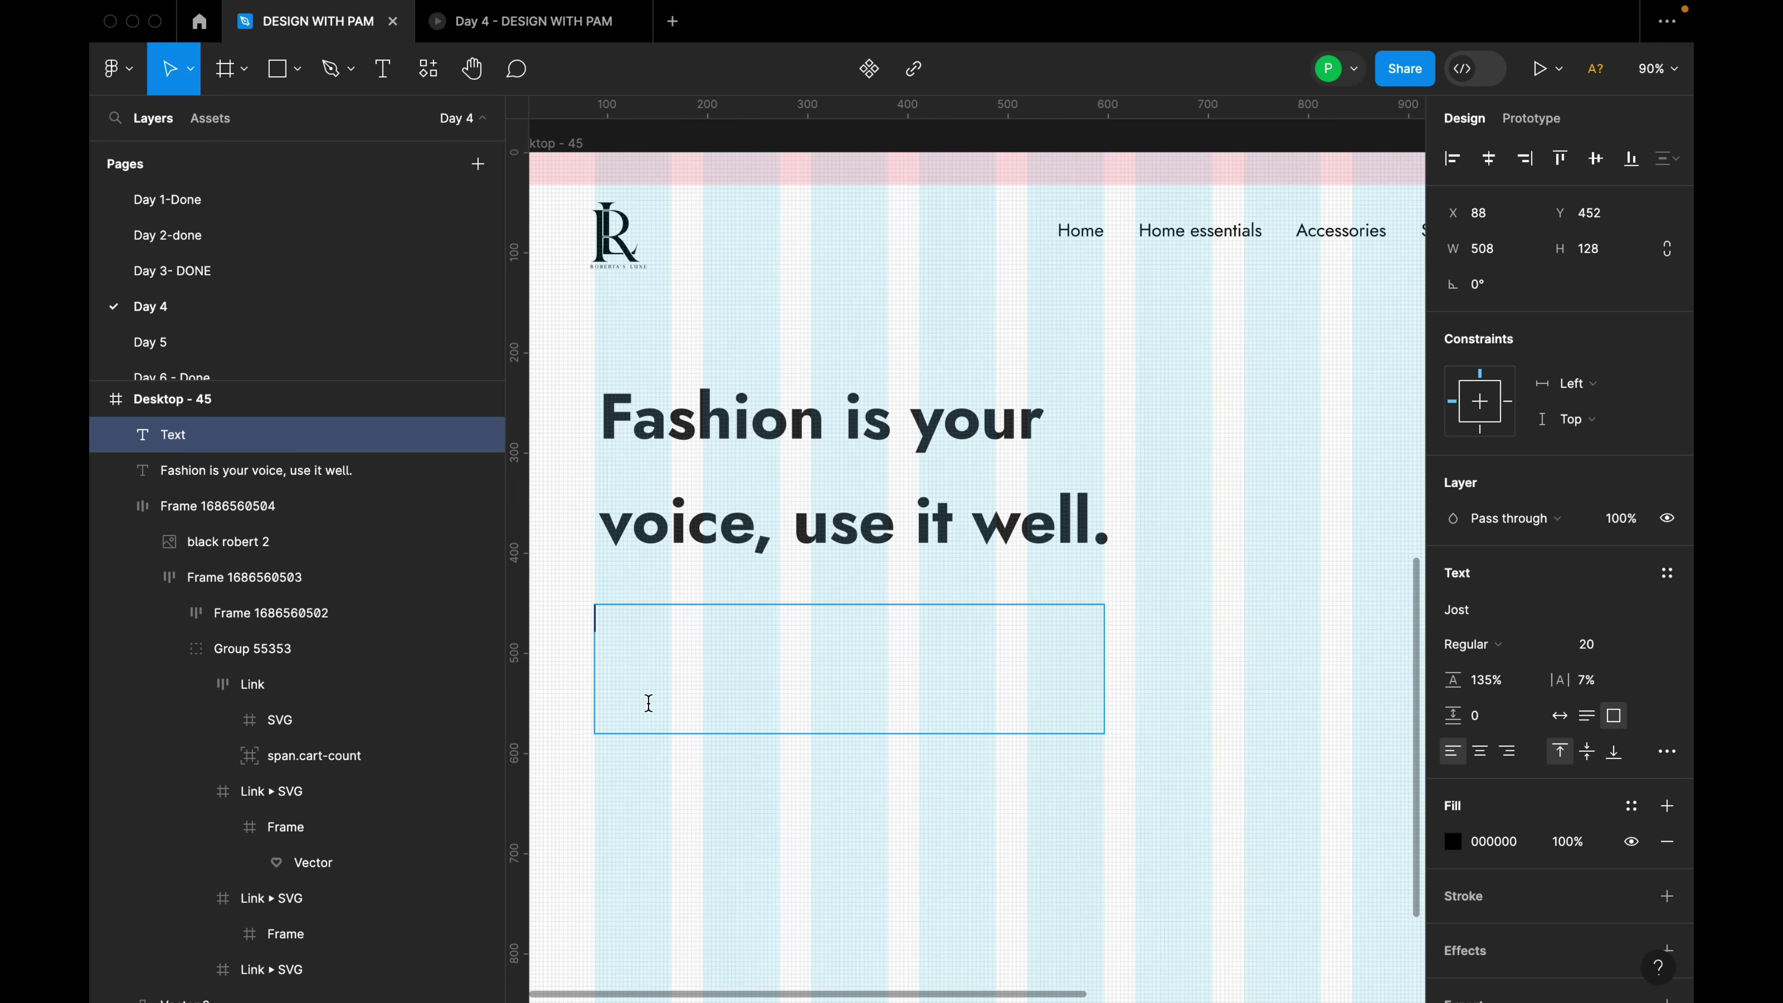
Enter "Send a strong message with a powerful entrance, fuelled by your attire, let us help you achieve that glam look." and shorten the box.
type("Send a strong message with a powerful entrance, fuelled by your attire, let us help you achieve that glam look.")
key("Escape")
left_click_drag(892, 733, 901, 693)
left_click(968, 756)
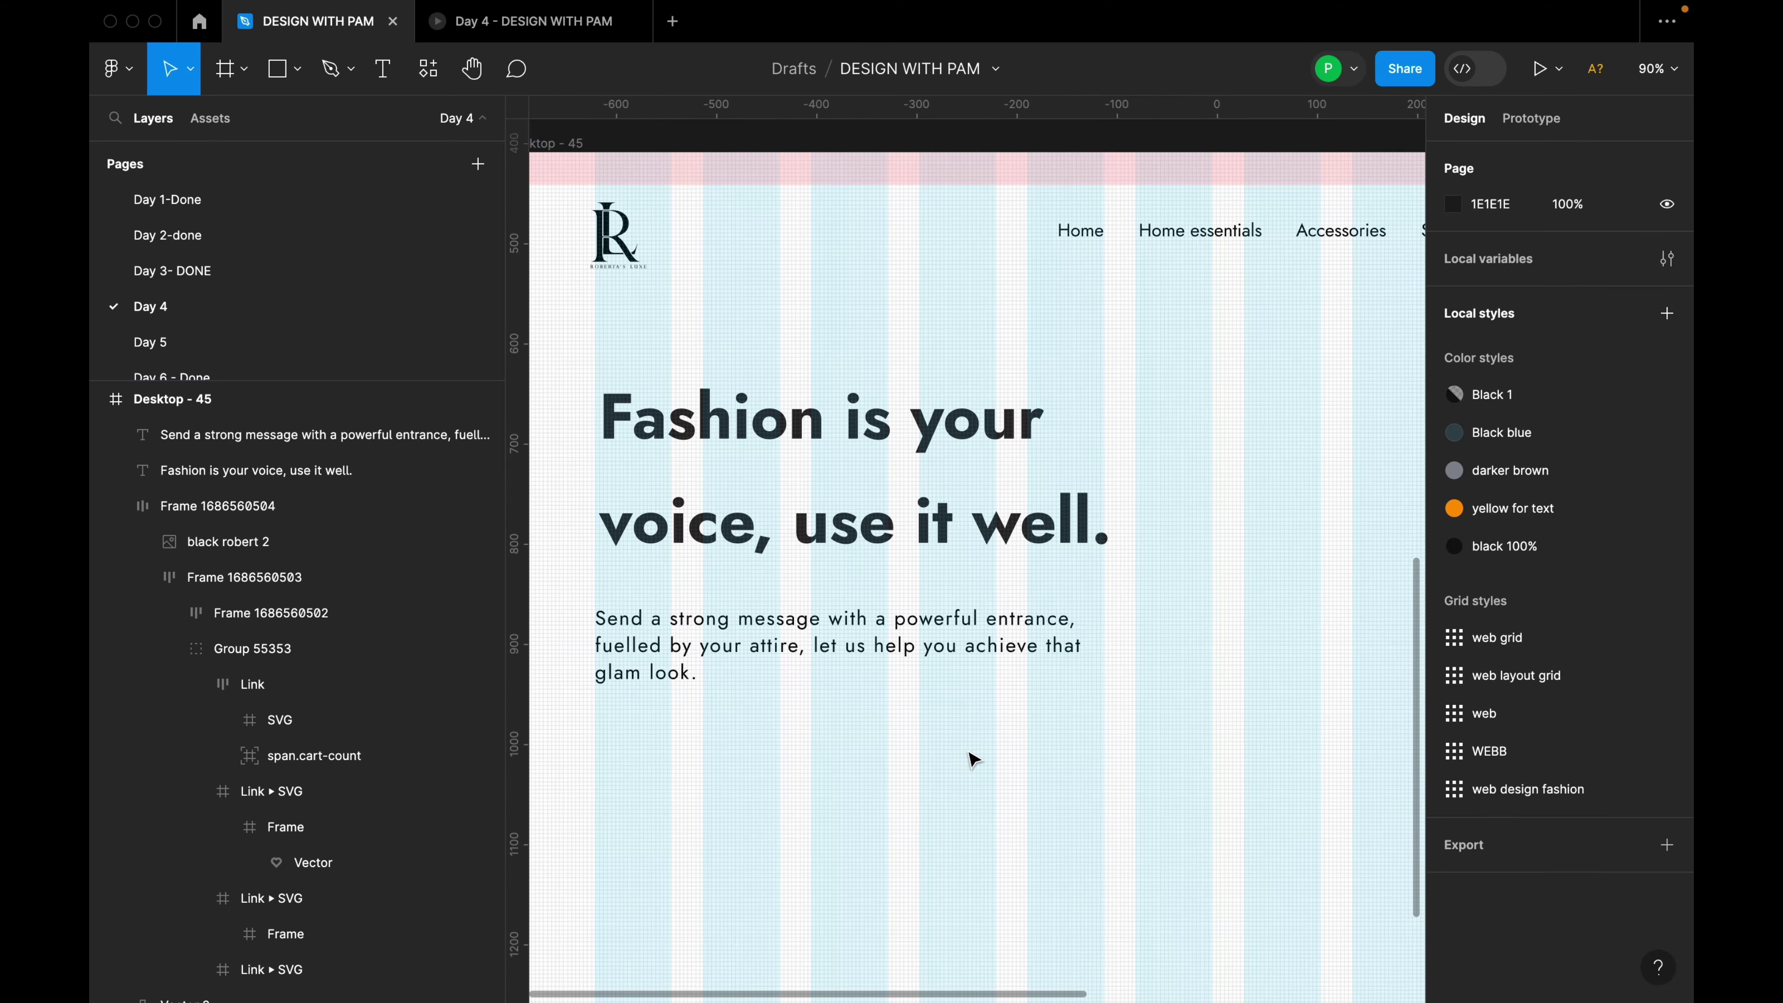
Combine the heading and the paragraph in a vertical auto layout frame with a spacing of 28.
scroll(969, 757, "down", 10, "ctrl")
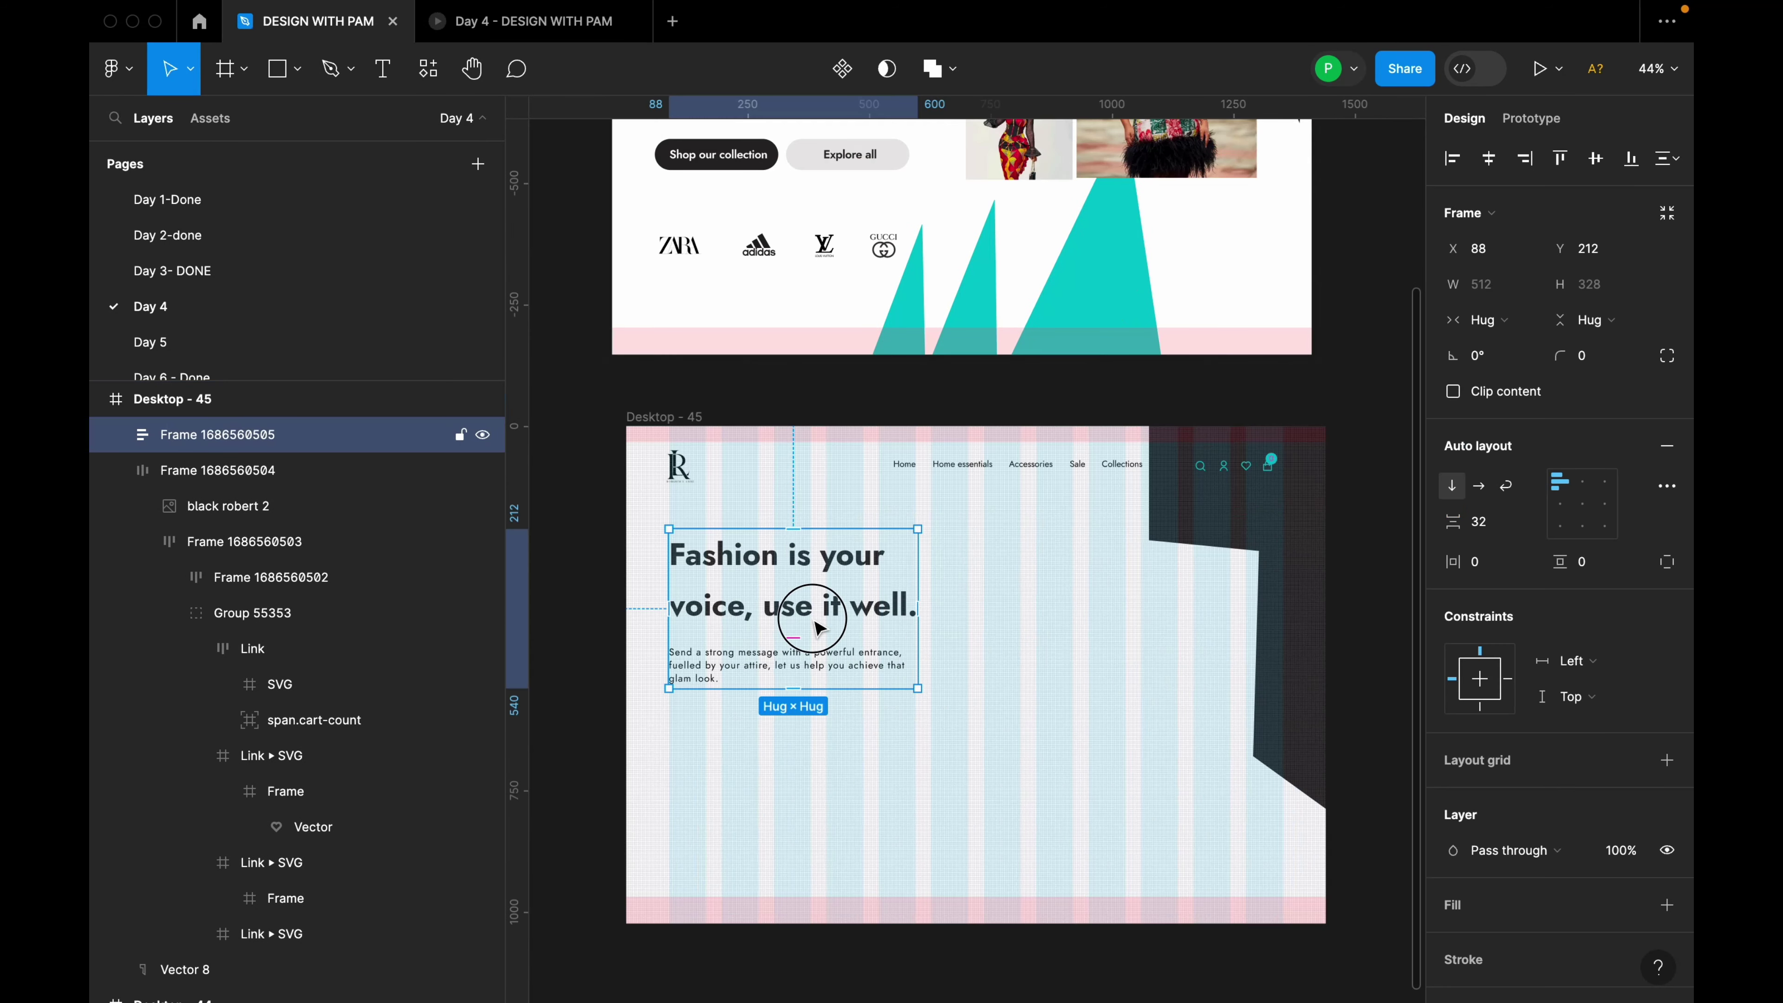
left_click(1496, 531)
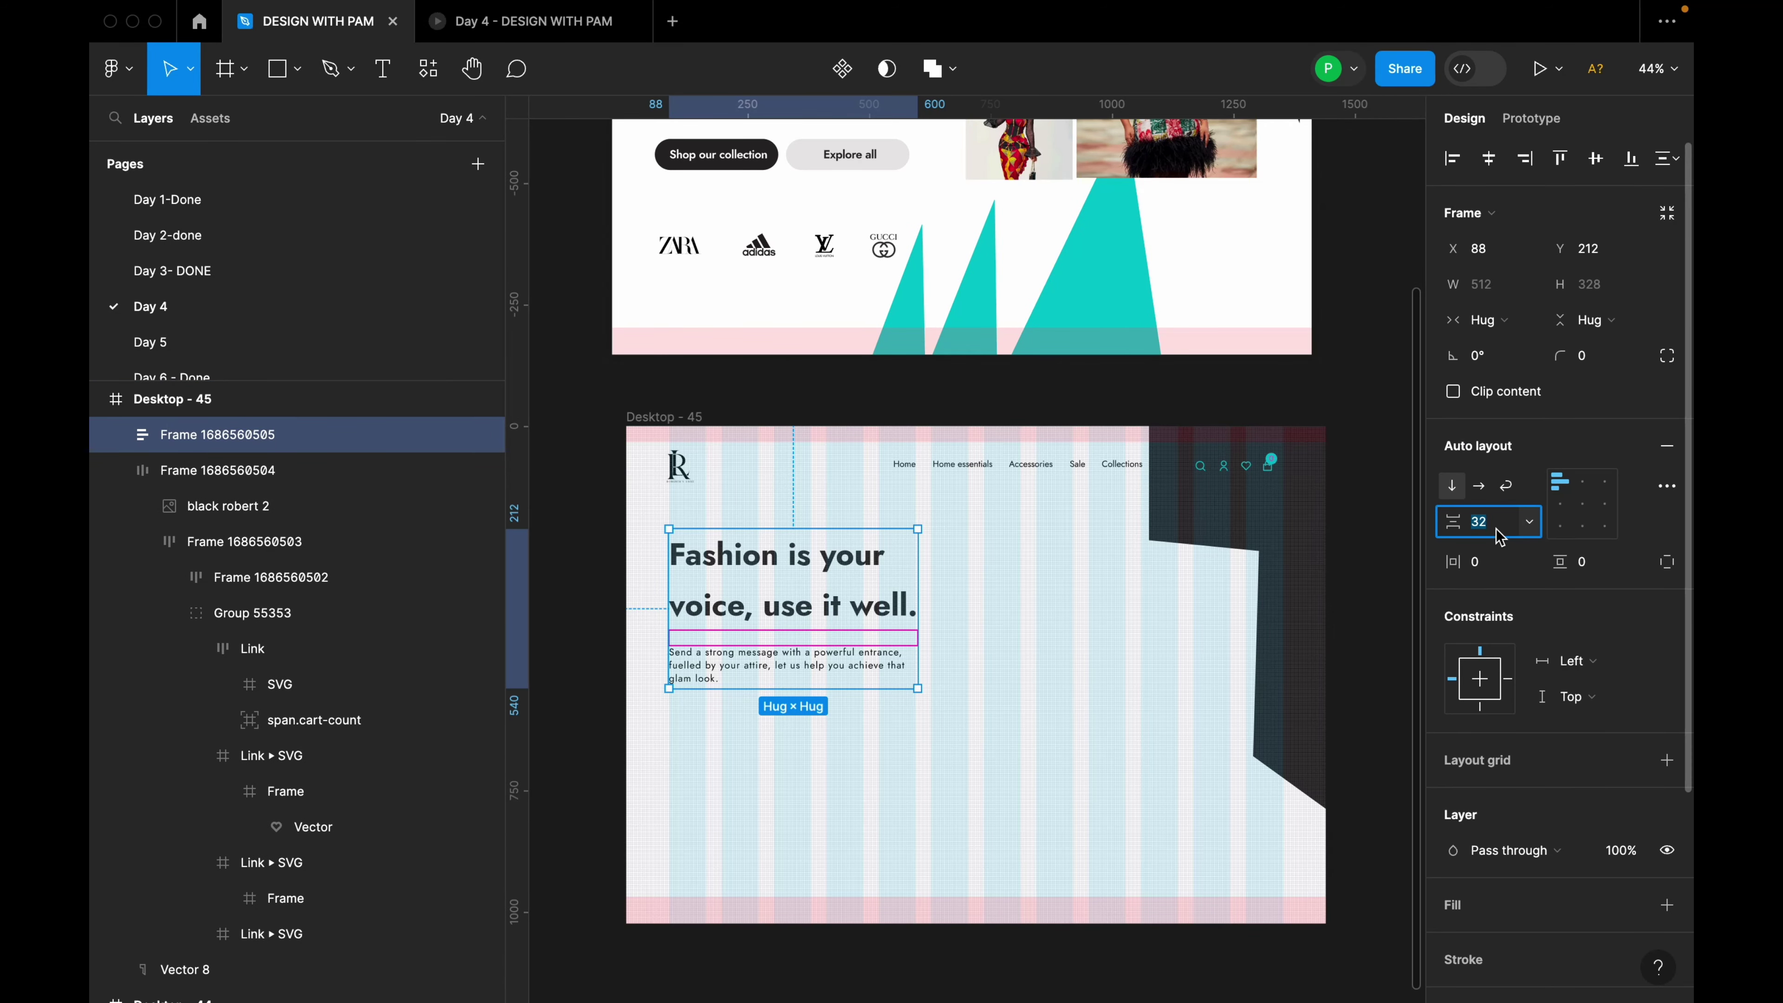
type("2")
key("Return")
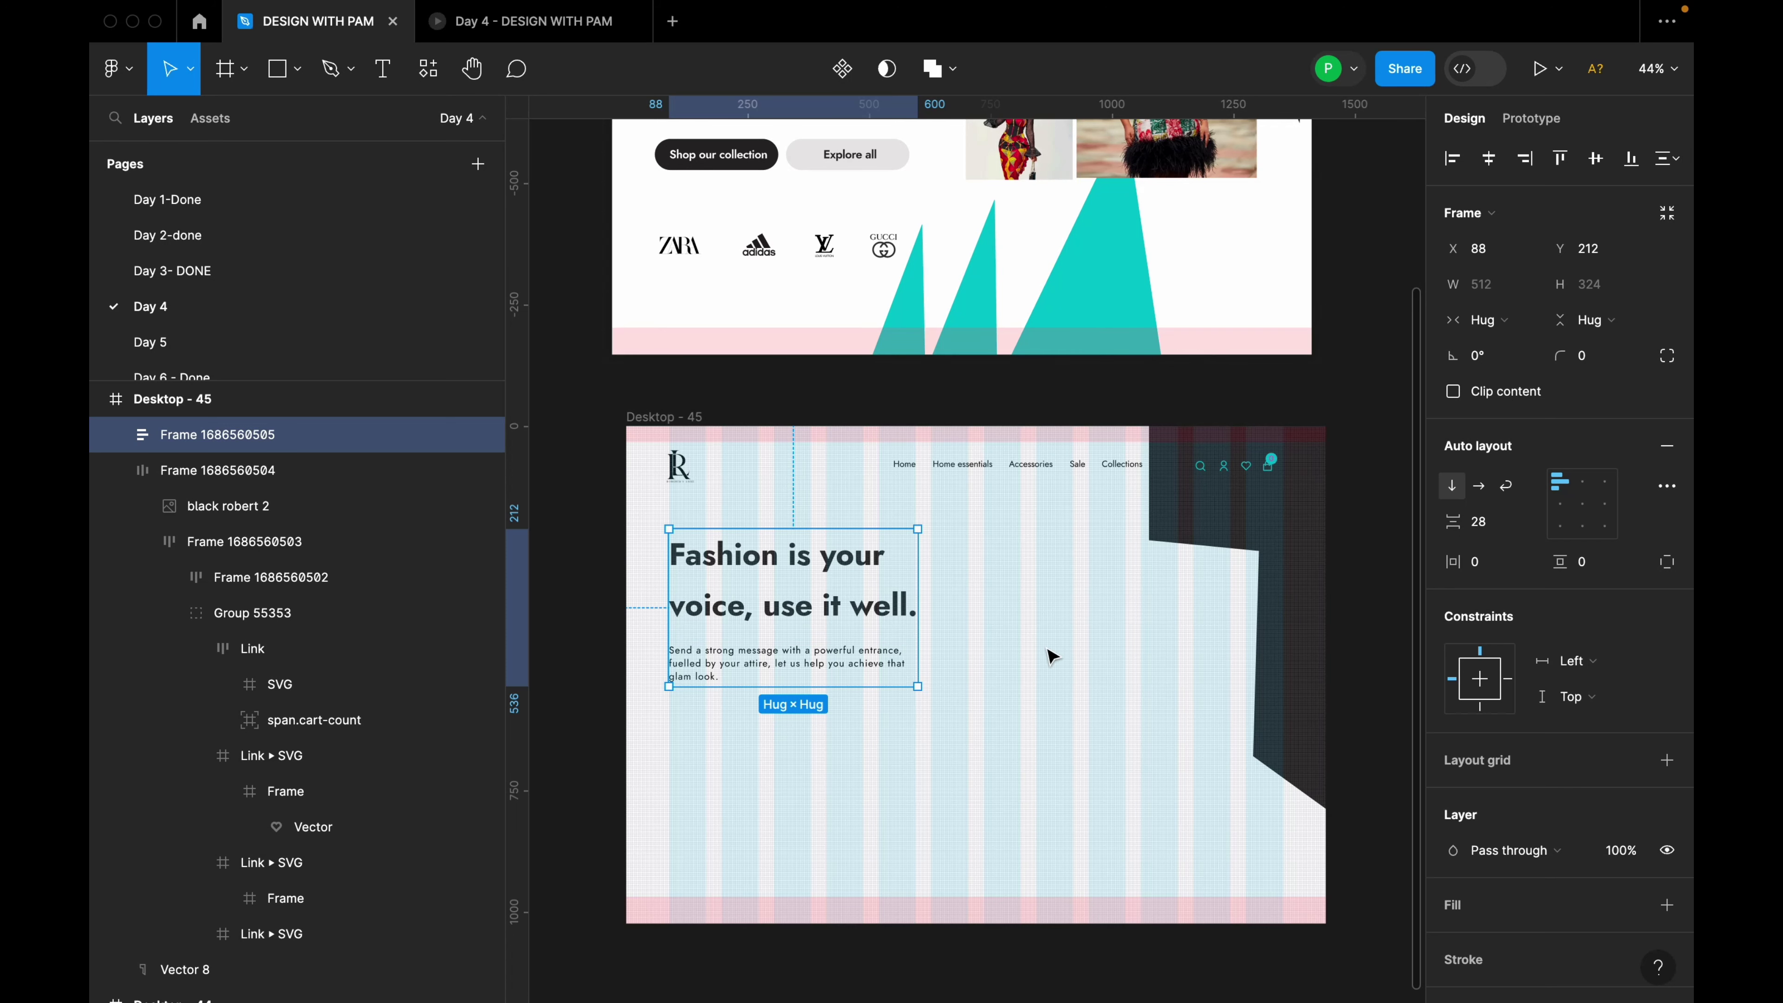
Reduce the spacing between the heading and the paragraph in their auto layout frame to 24.
scroll(1054, 656, "up", 3)
scroll(1002, 668, "down", 3)
left_click(1498, 525)
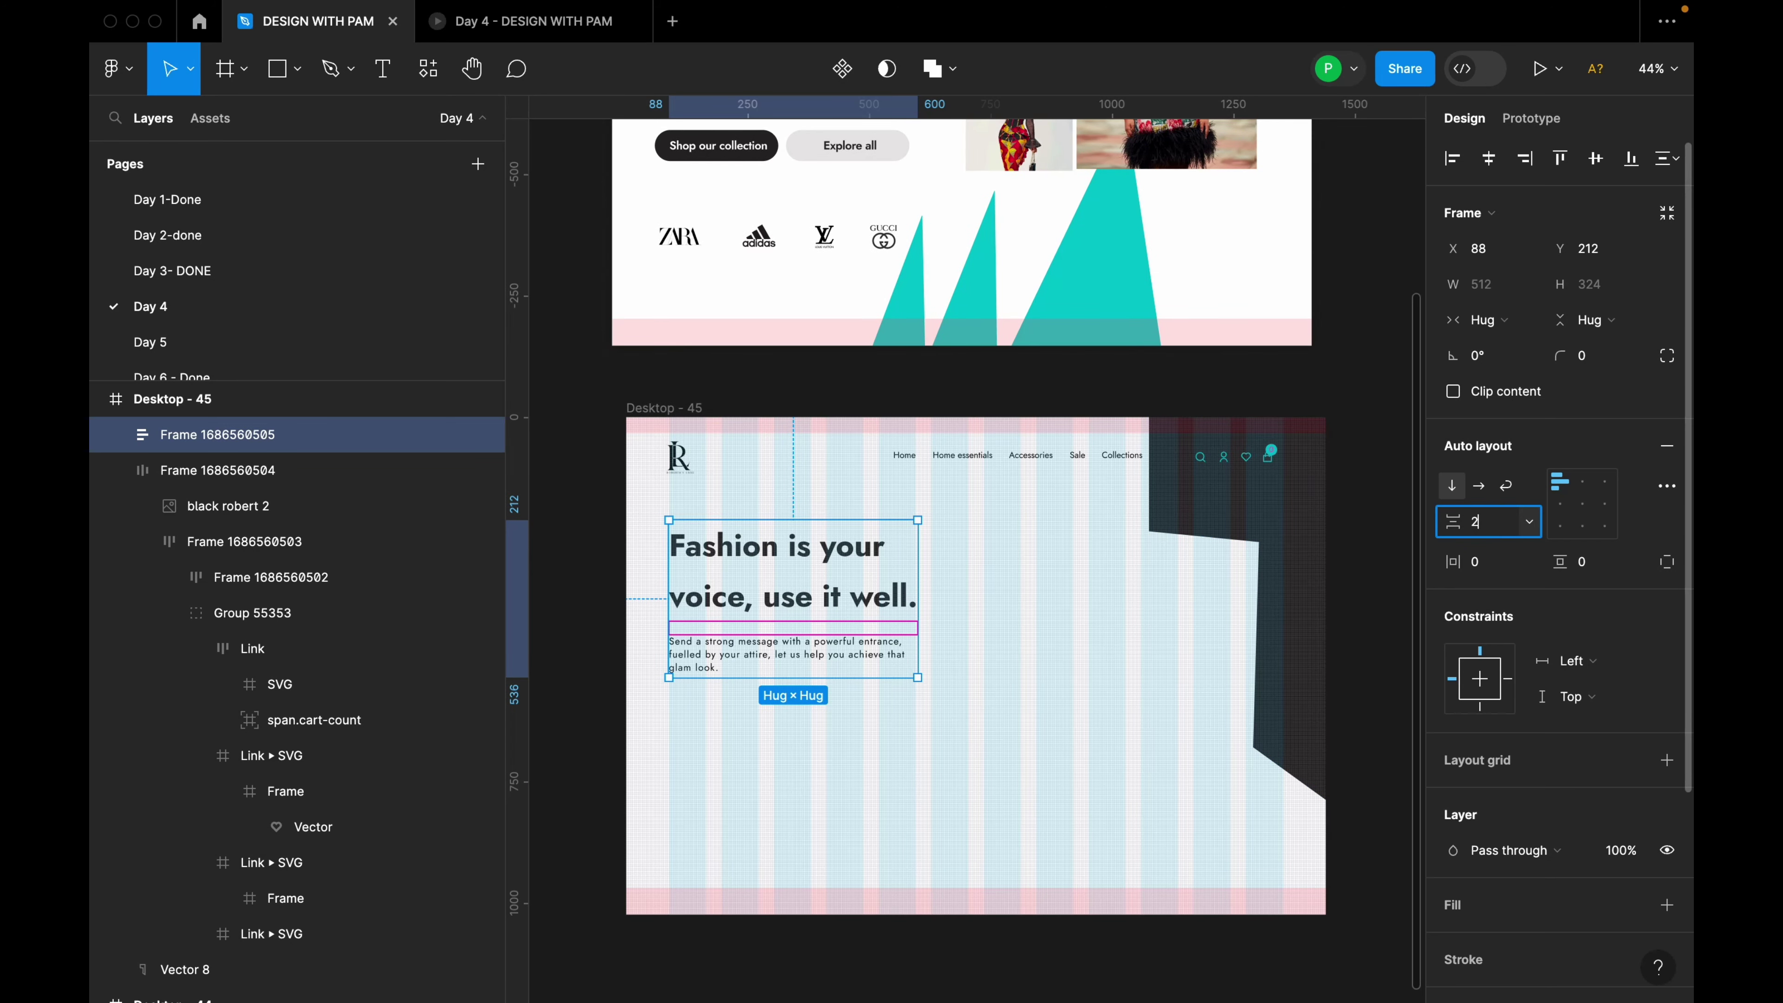
type("24")
key("Return")
left_click(779, 730)
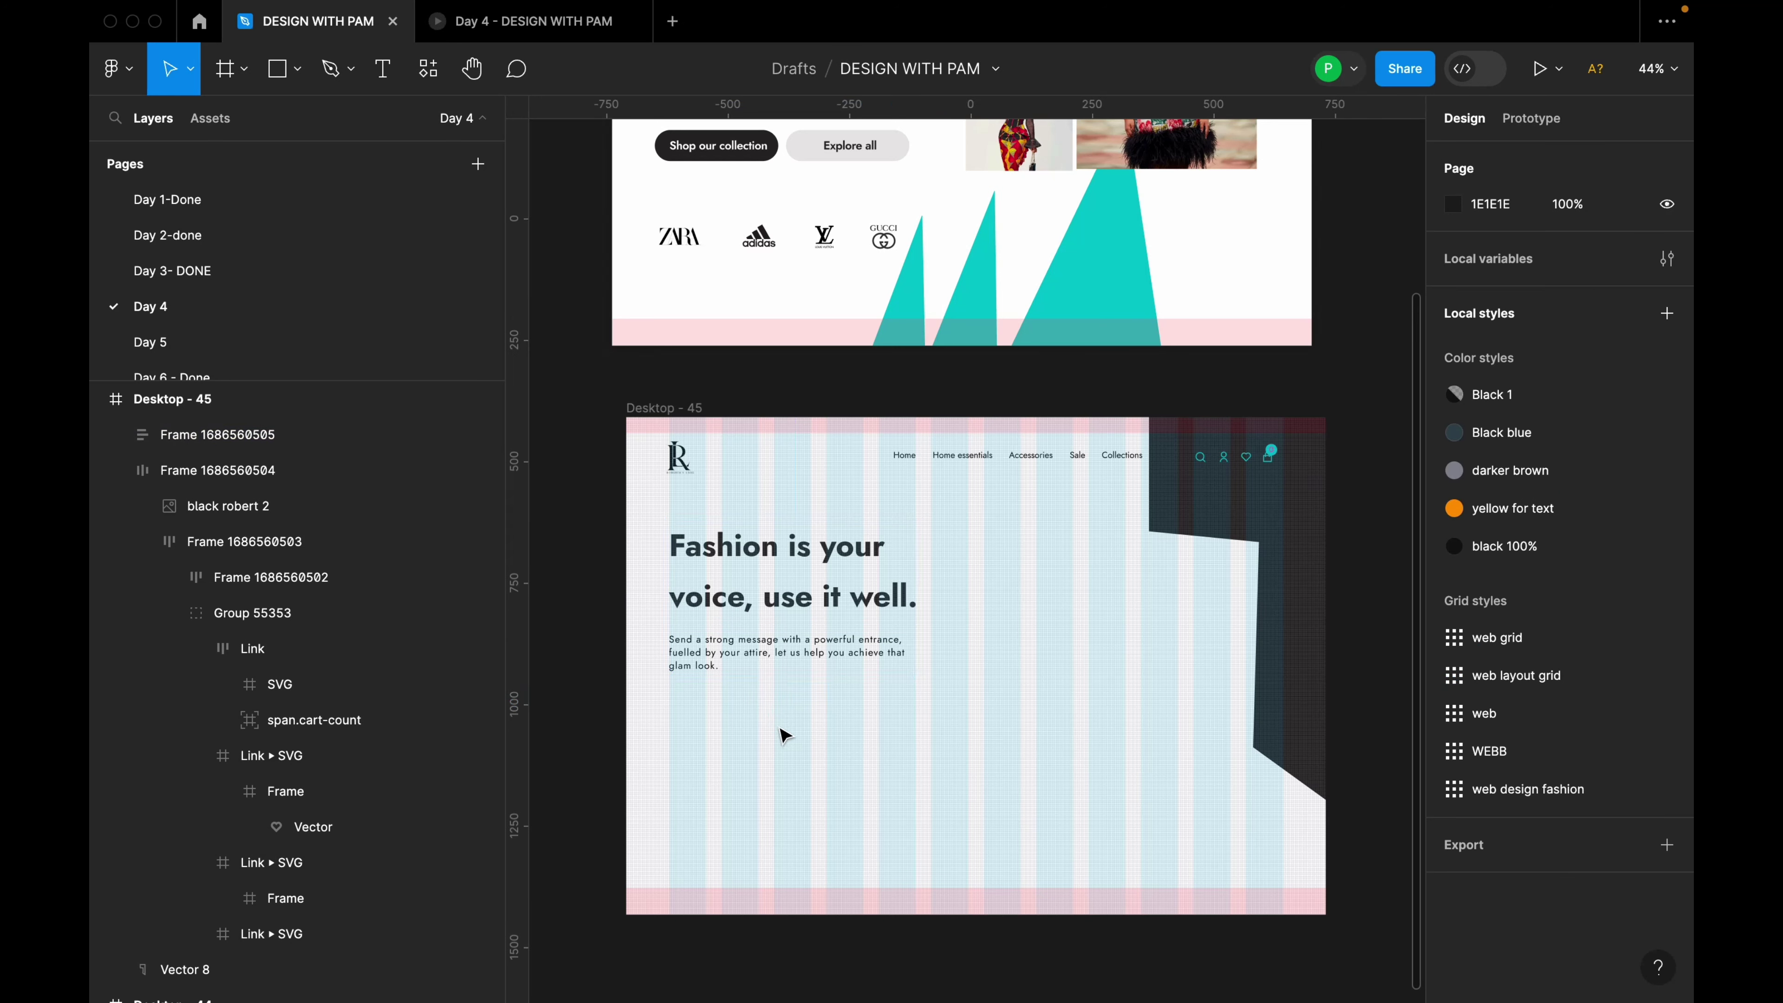
Move the auto layout frame holding the heading and paragraph to X 88, Y 224.
left_click(821, 643)
left_click_drag(846, 590, 842, 592)
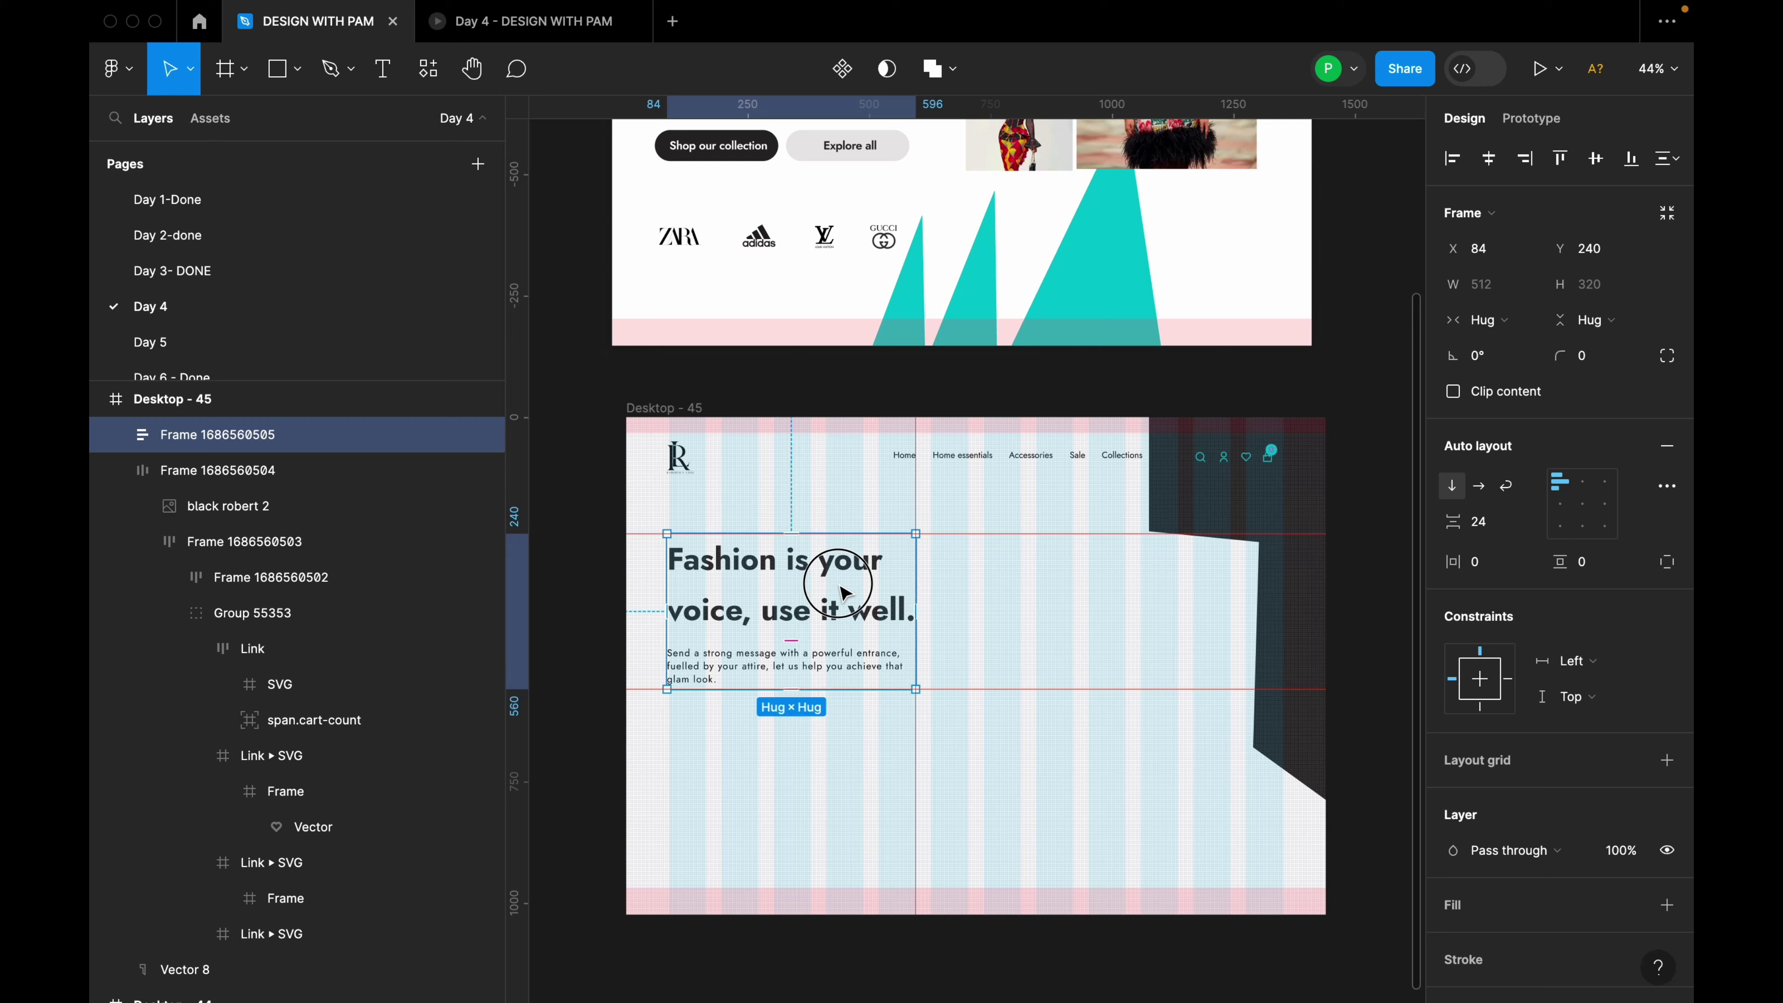
left_click_drag(844, 592, 844, 588)
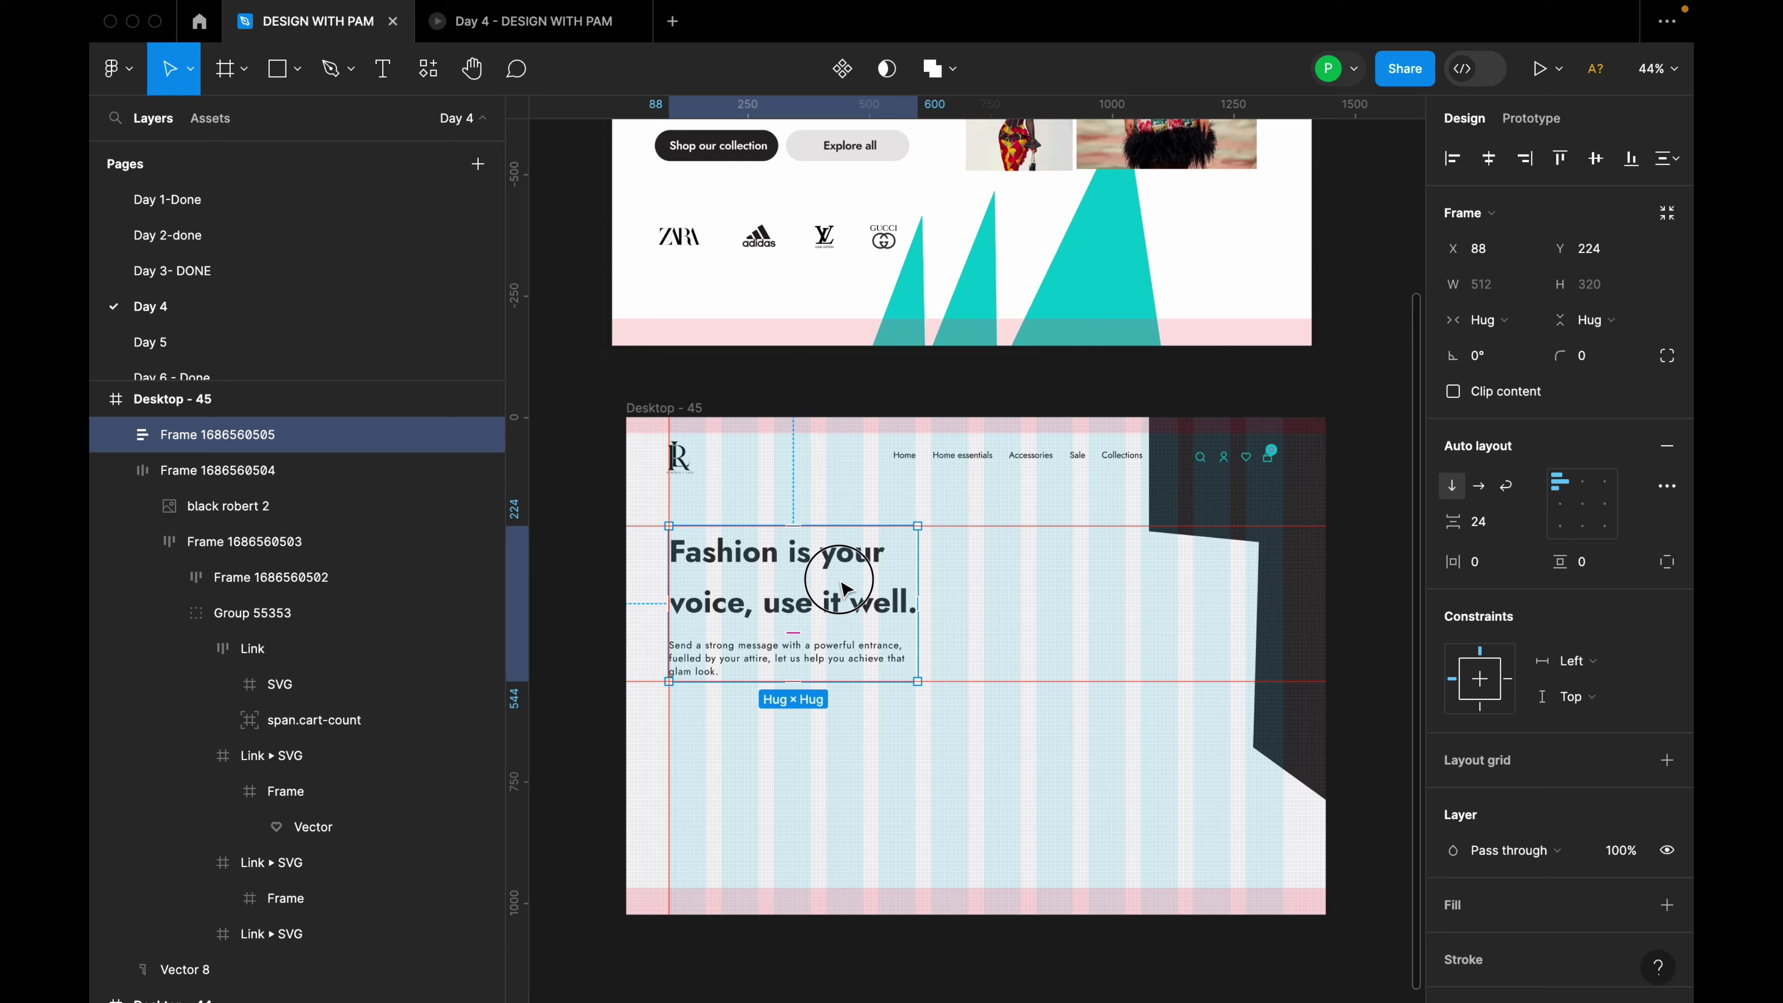
left_click_drag(845, 589, 845, 589)
left_click(916, 734)
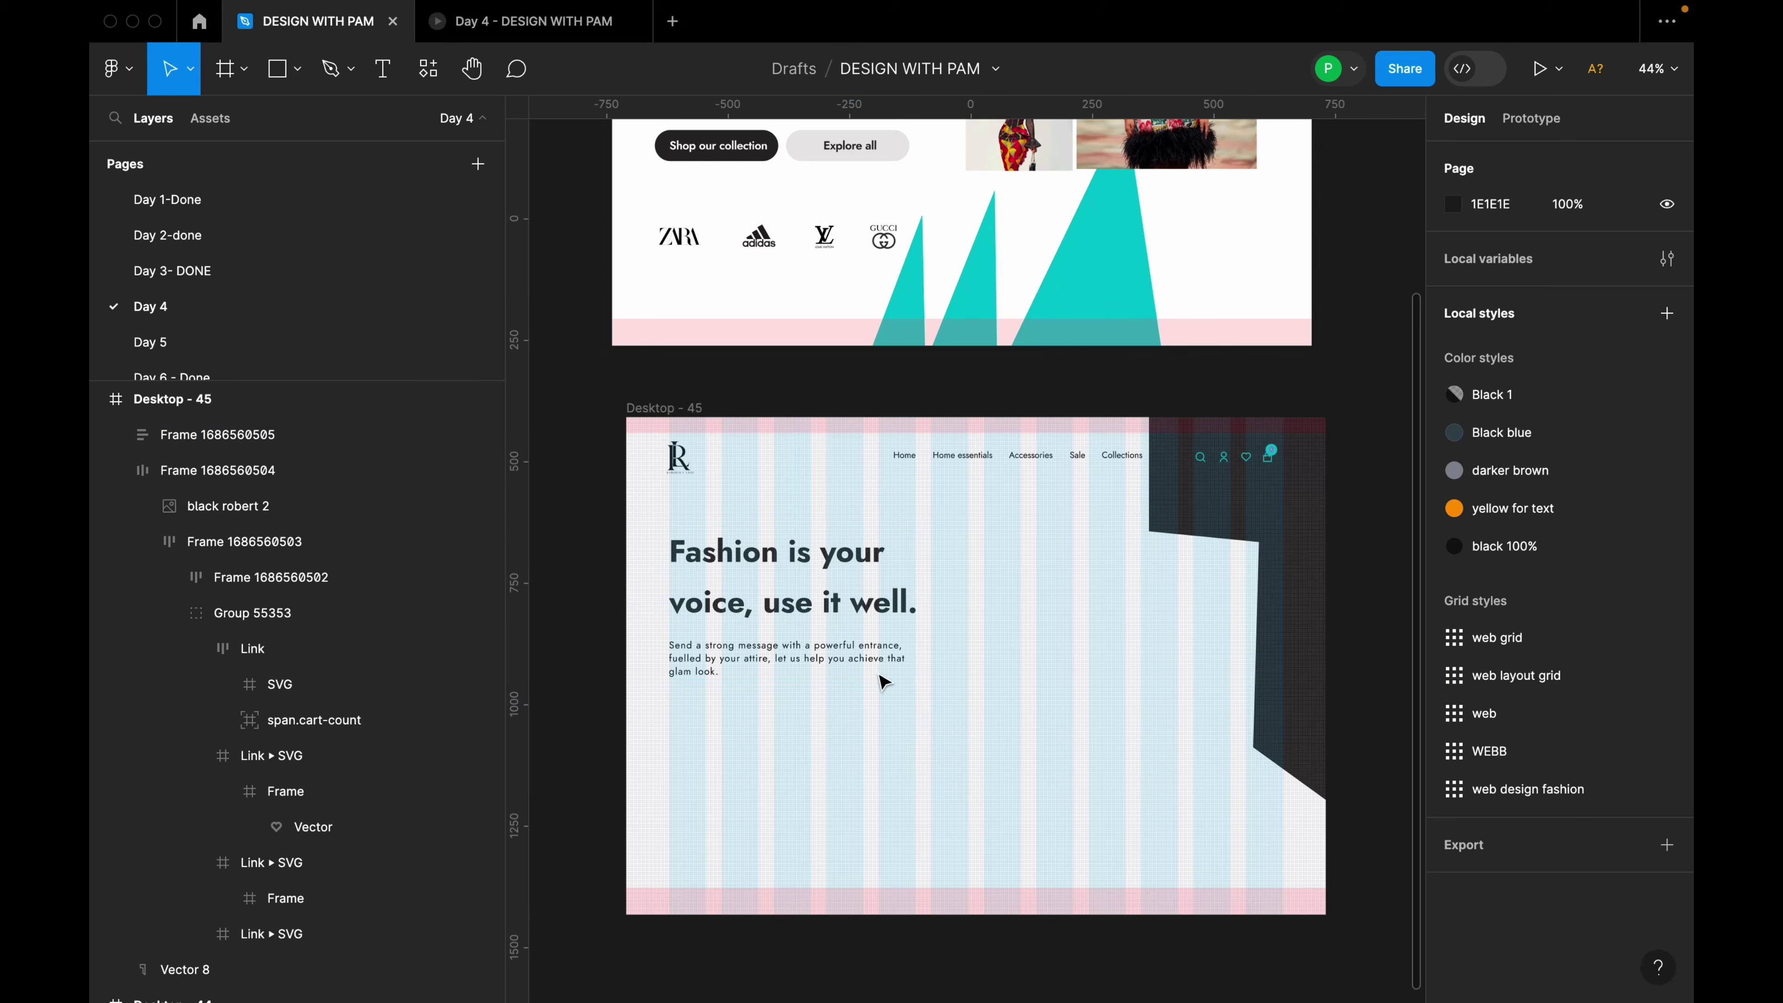
Add the bold size 20 text "Shop our collection" below the paragraph at X 207, Y 666.
scroll(874, 703, "down", 3)
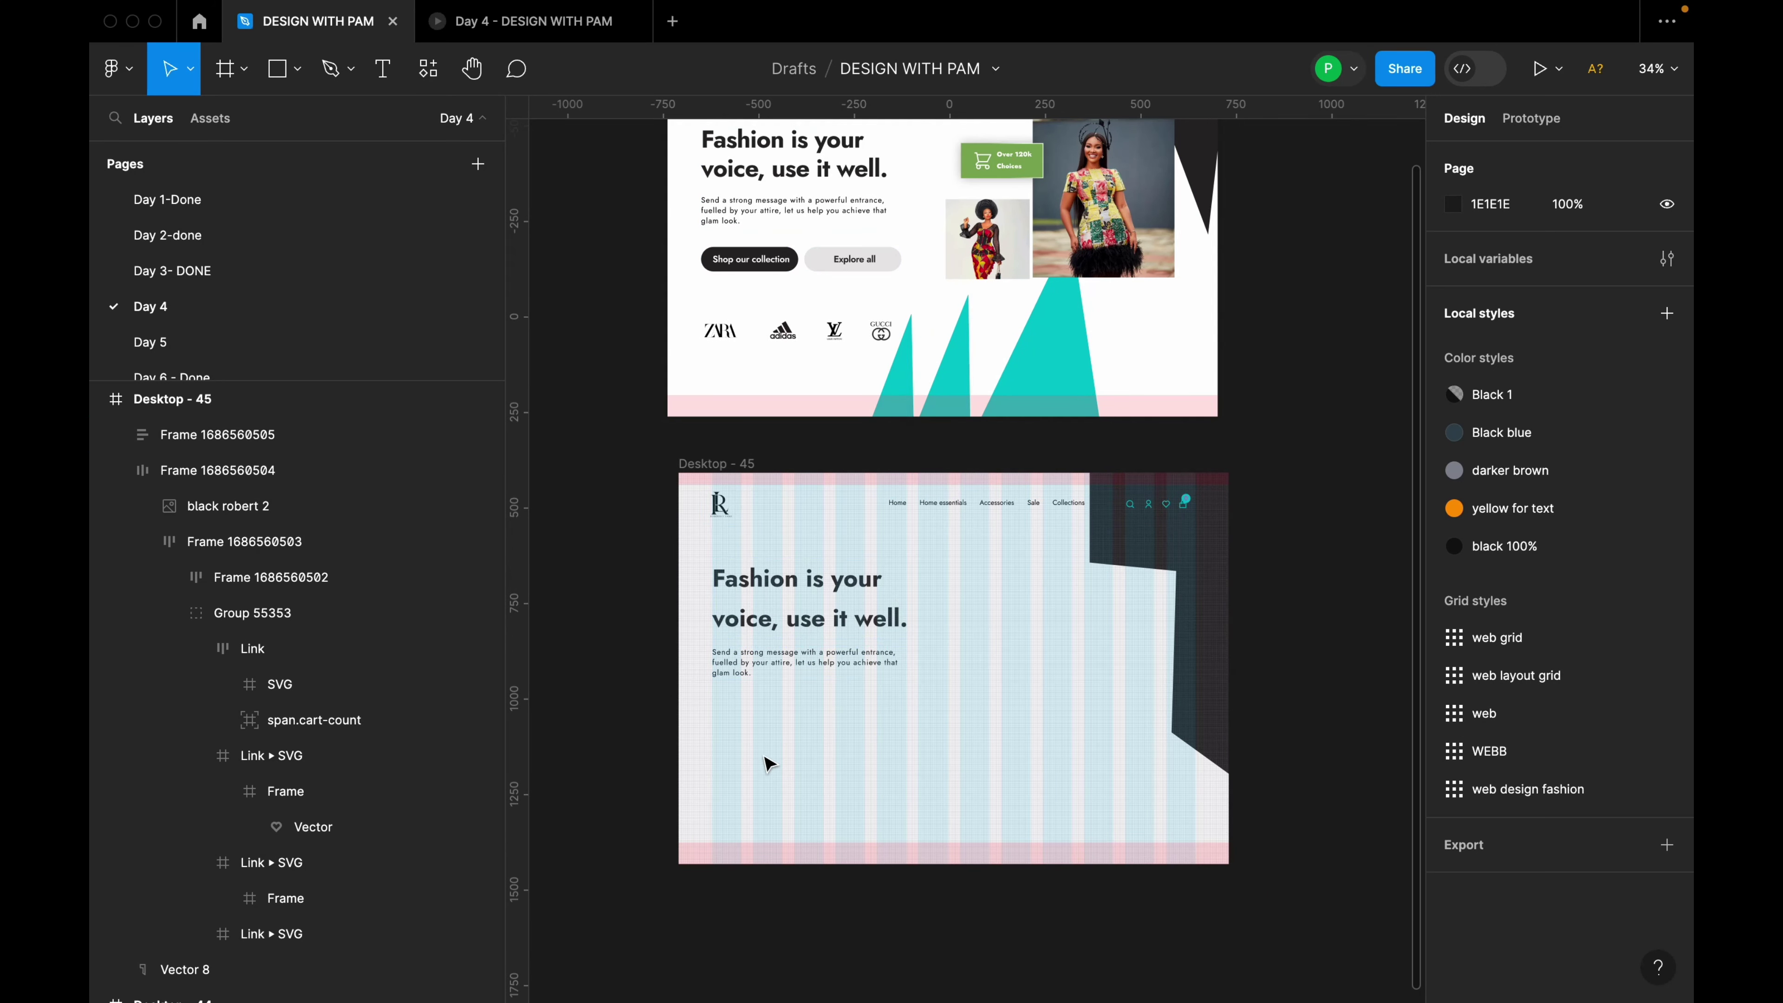
key("t")
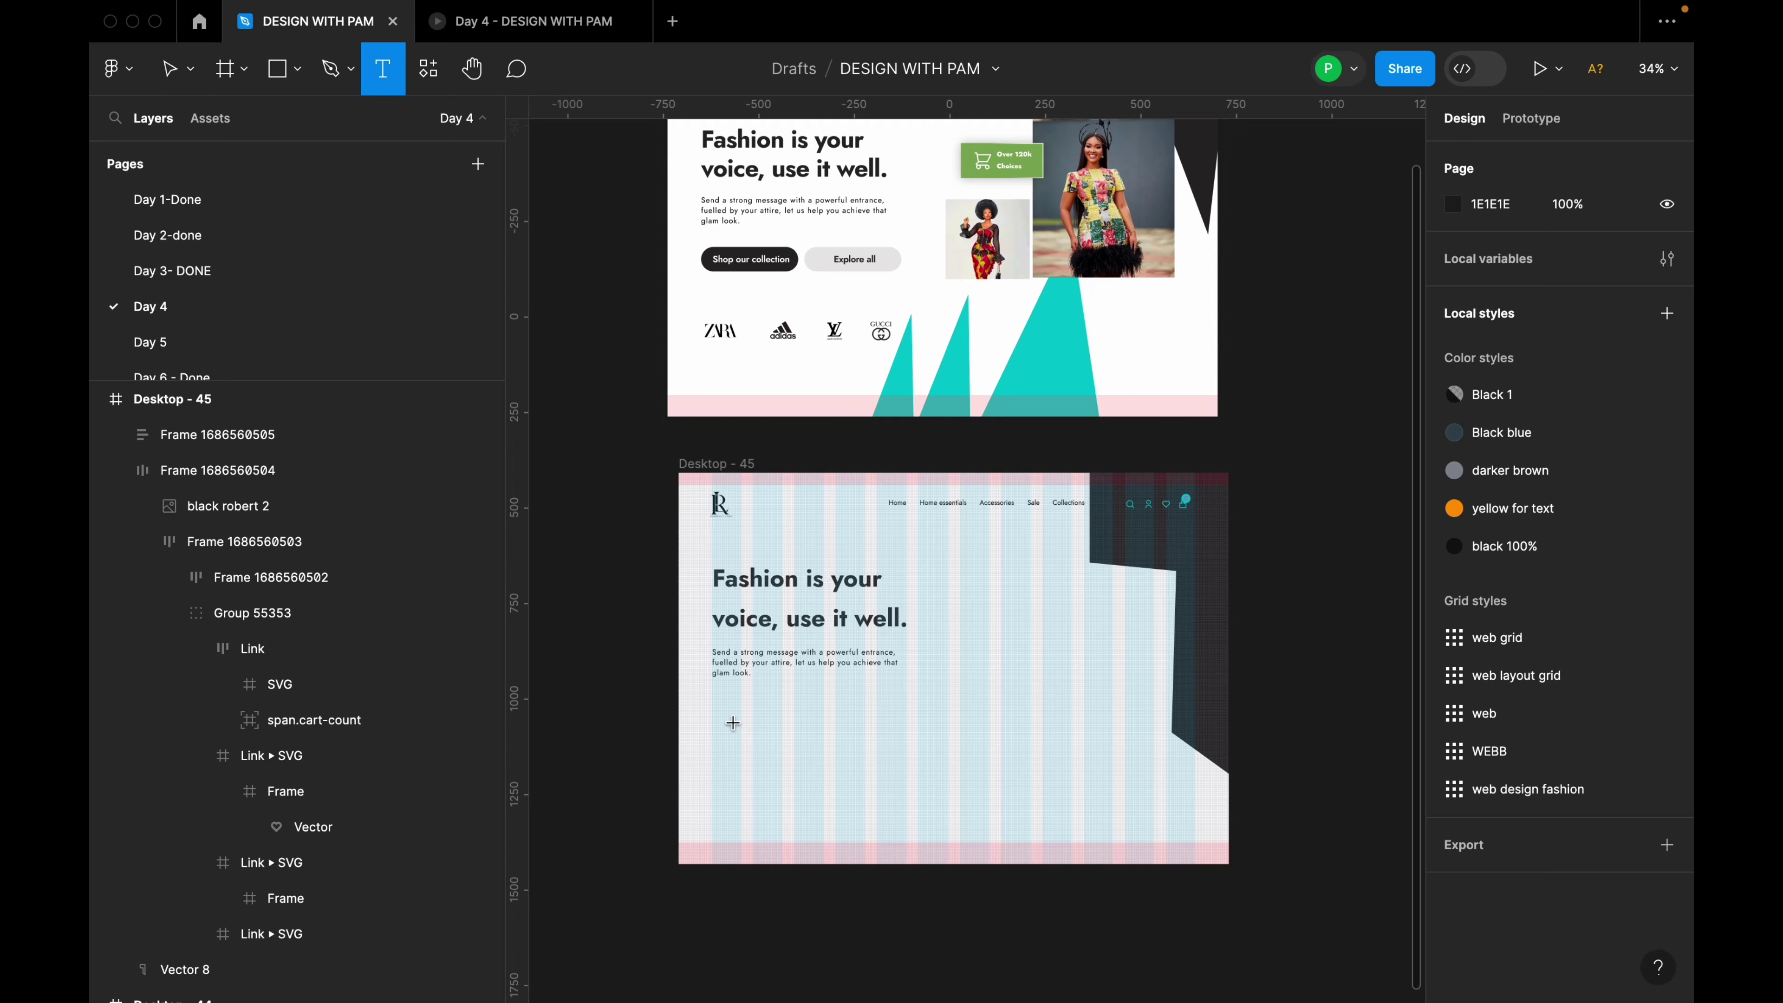
left_click(730, 723)
key("super+b")
type("Shop")
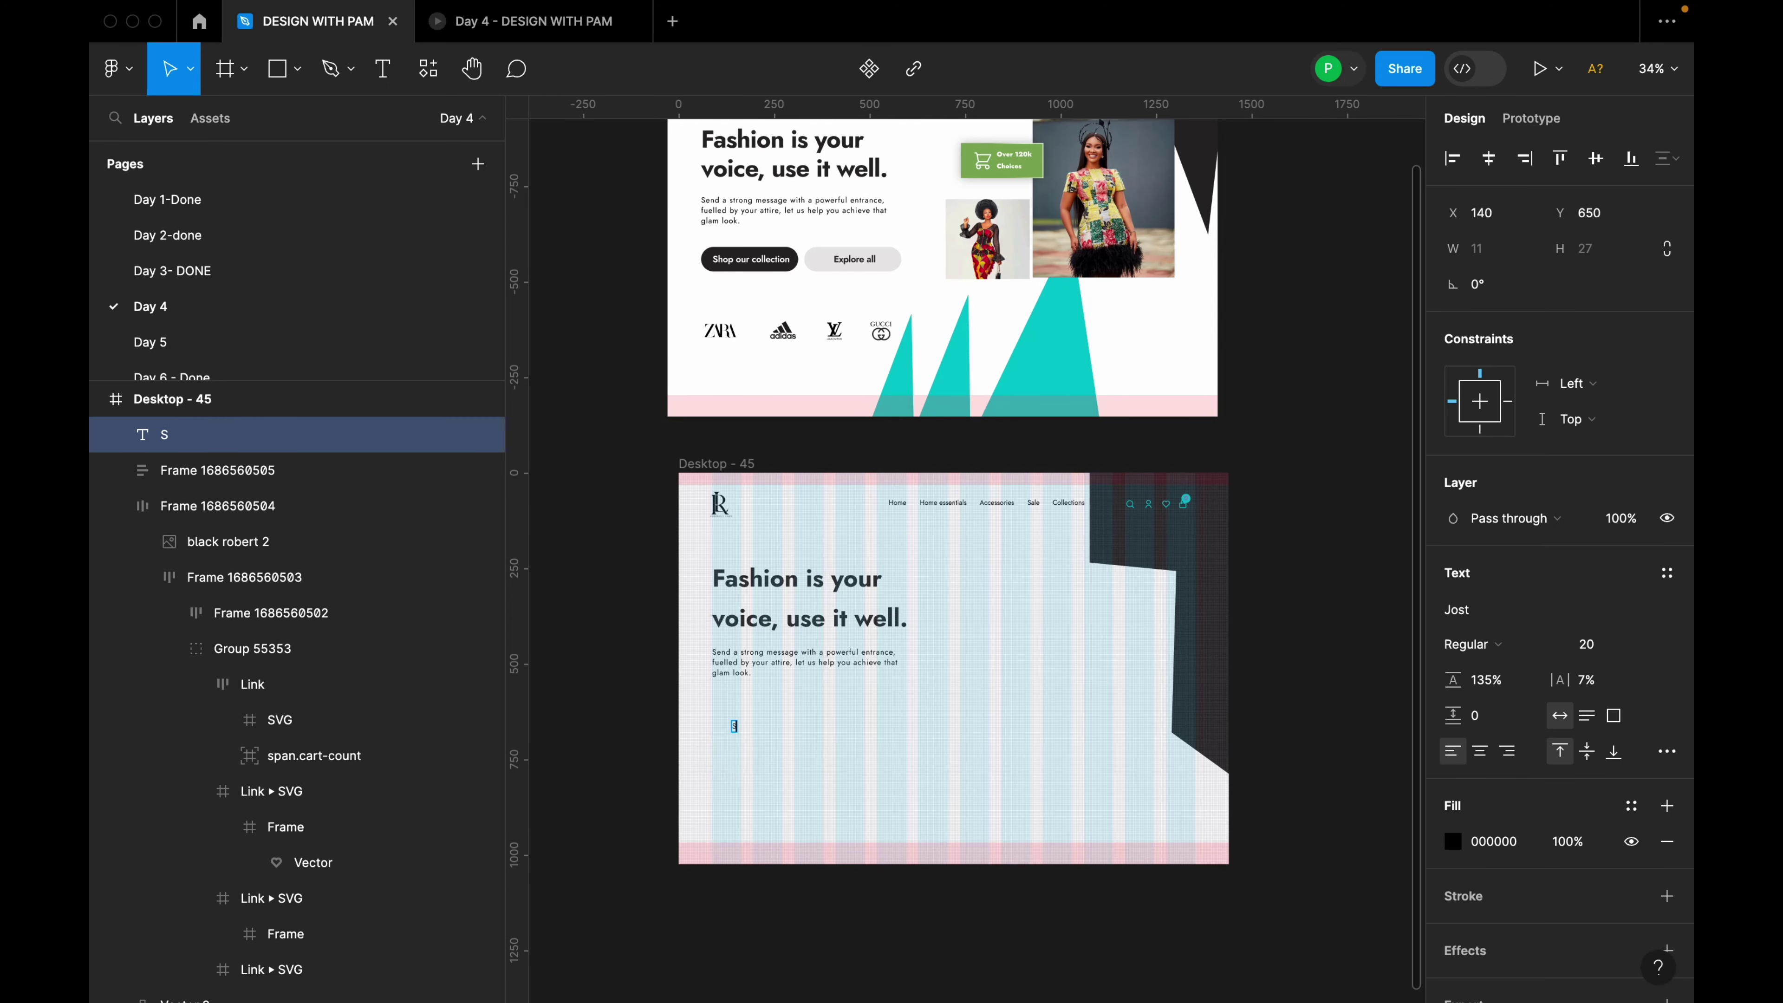
scroll(772, 772, "up", 5)
type("our")
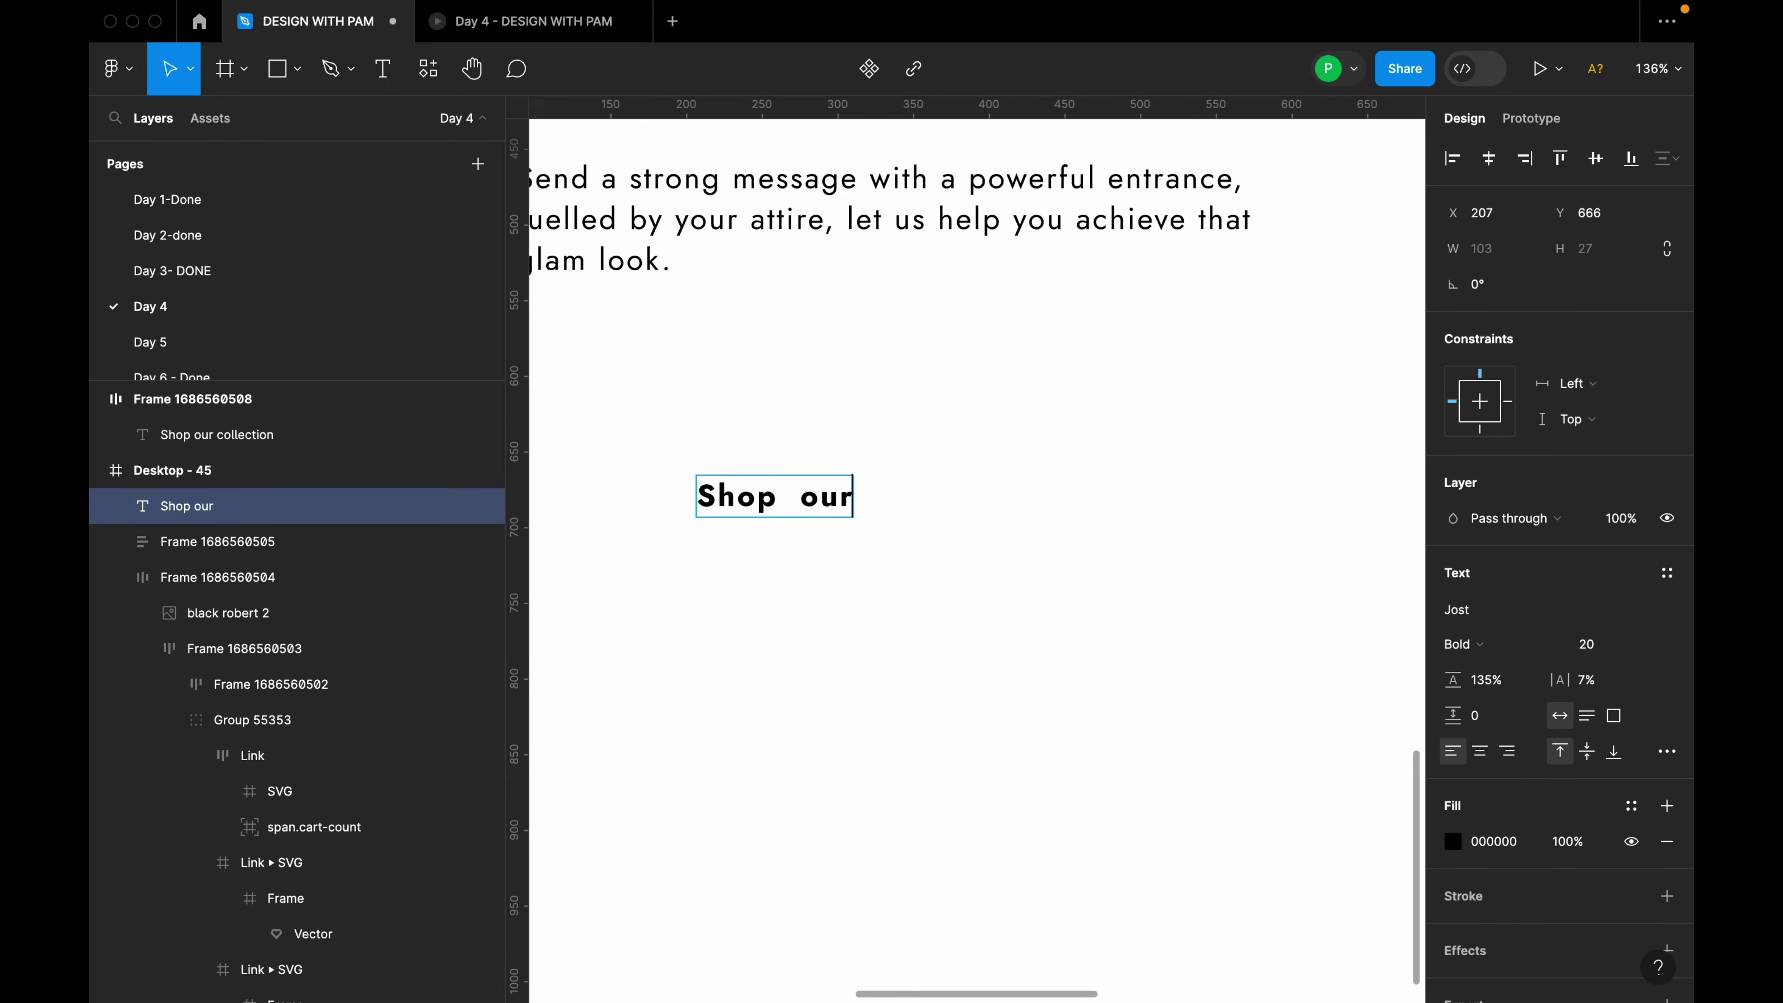
key("BackSpace")
key("BackSpace")
key("BackSpace")
key("BackSpace")
type("our collection")
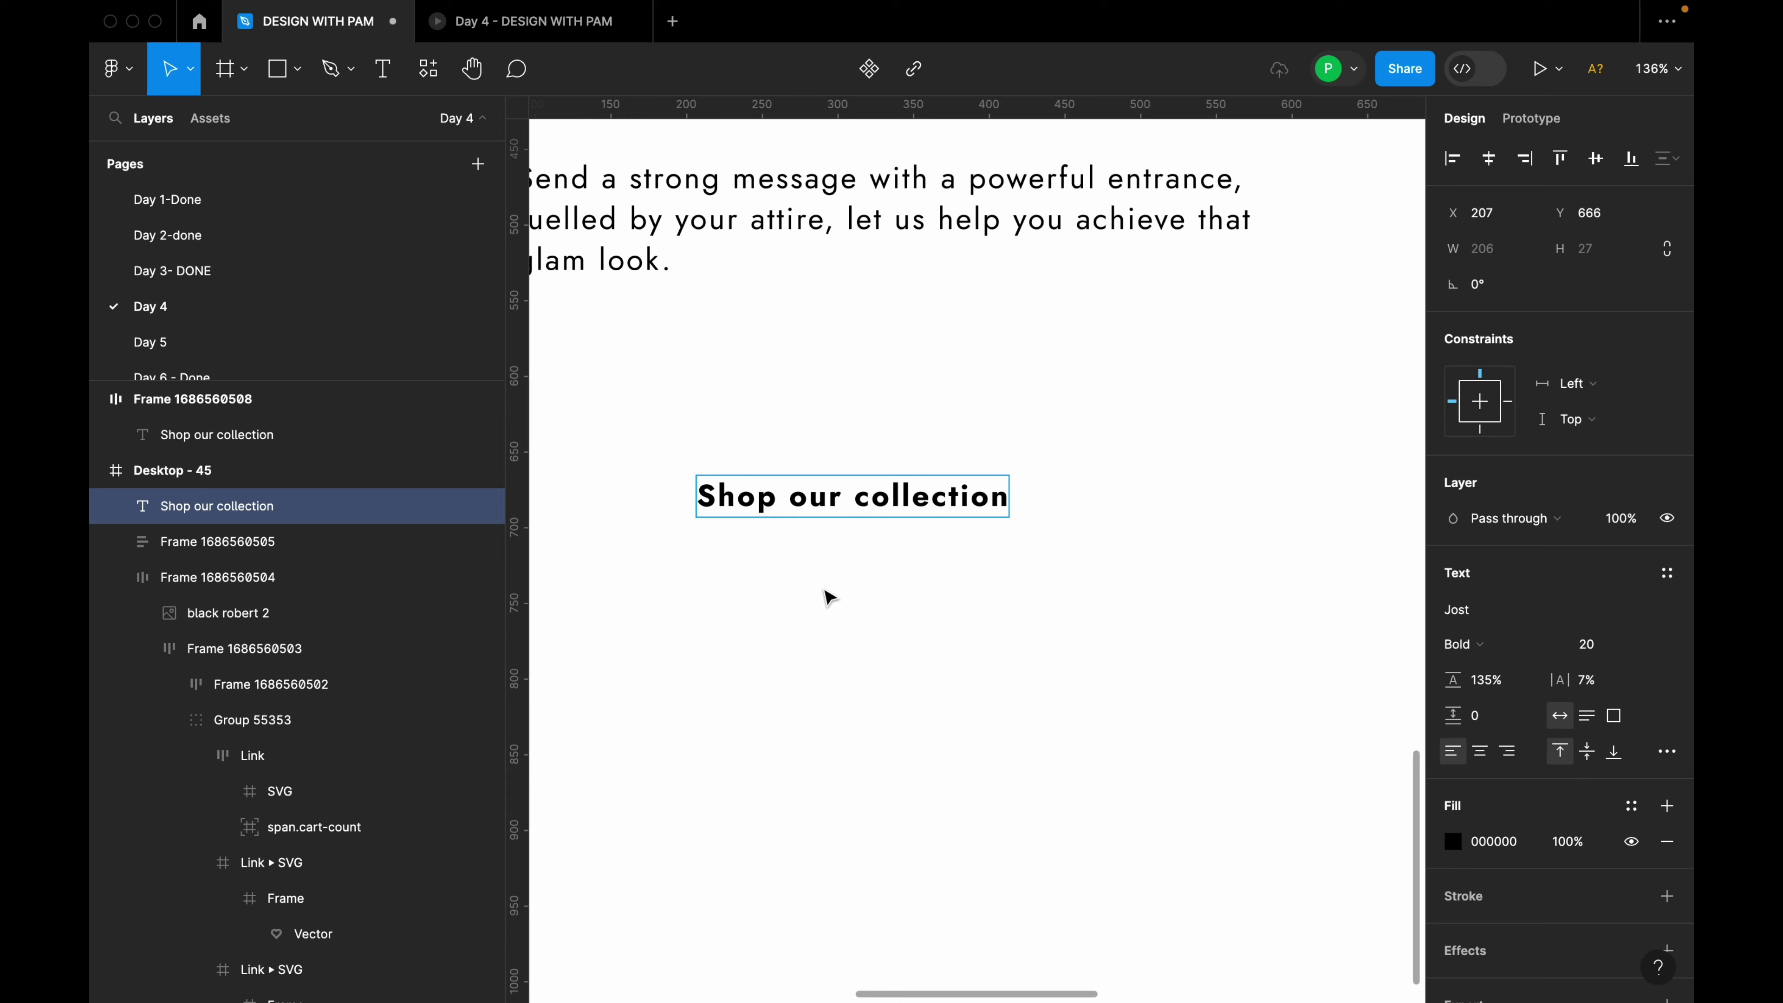
key("Escape")
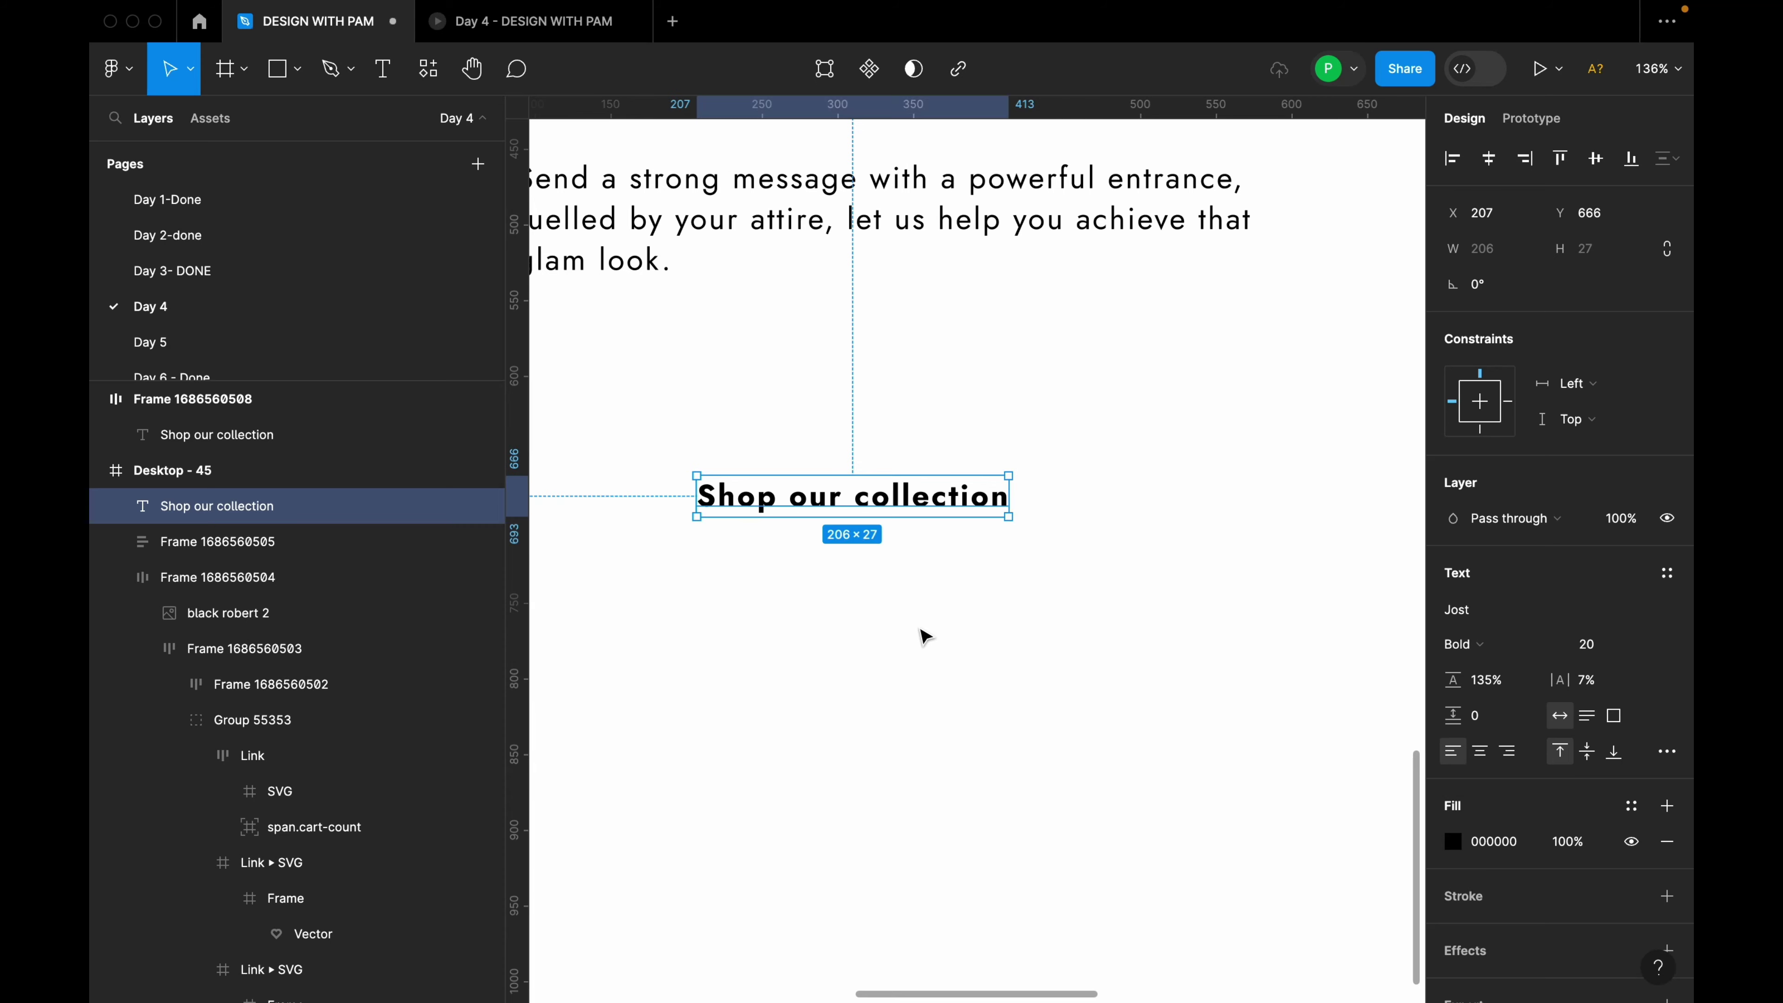
Wrap the "Shop our collection" text in an auto layout frame with horizontal padding 24 and vertical padding 16.
key("shift+a")
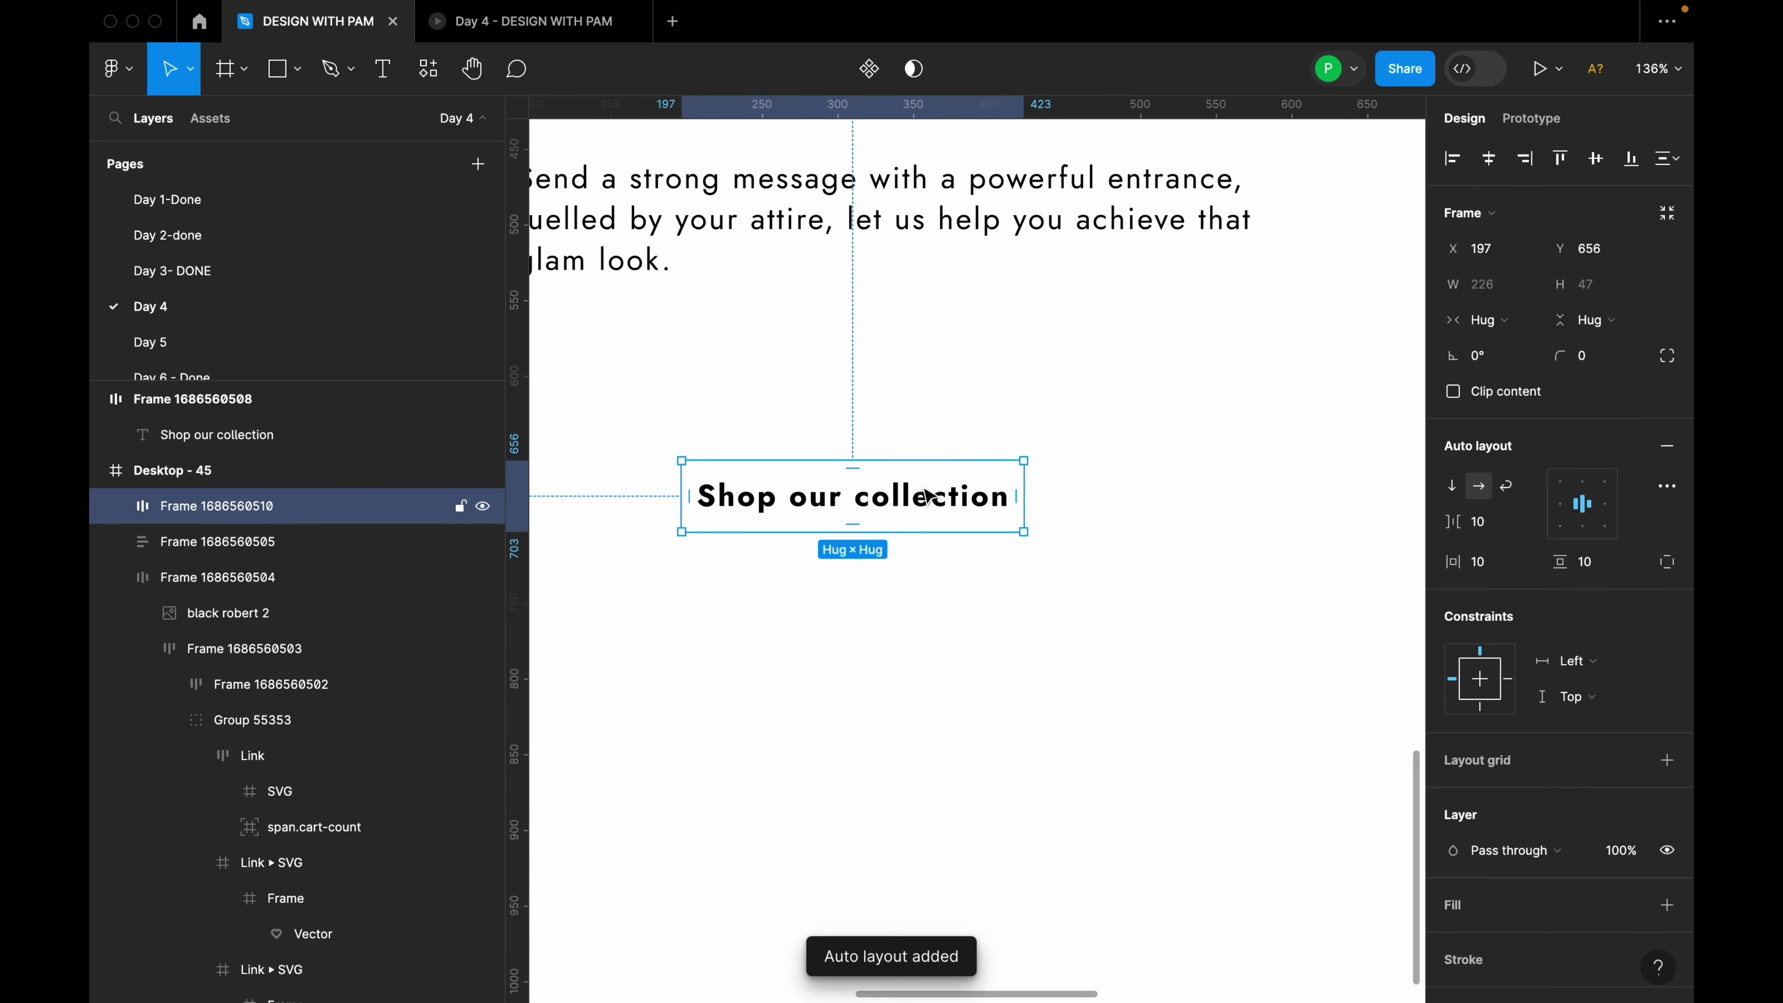
scroll(933, 499, "down", 3)
scroll(864, 495, "up", 2)
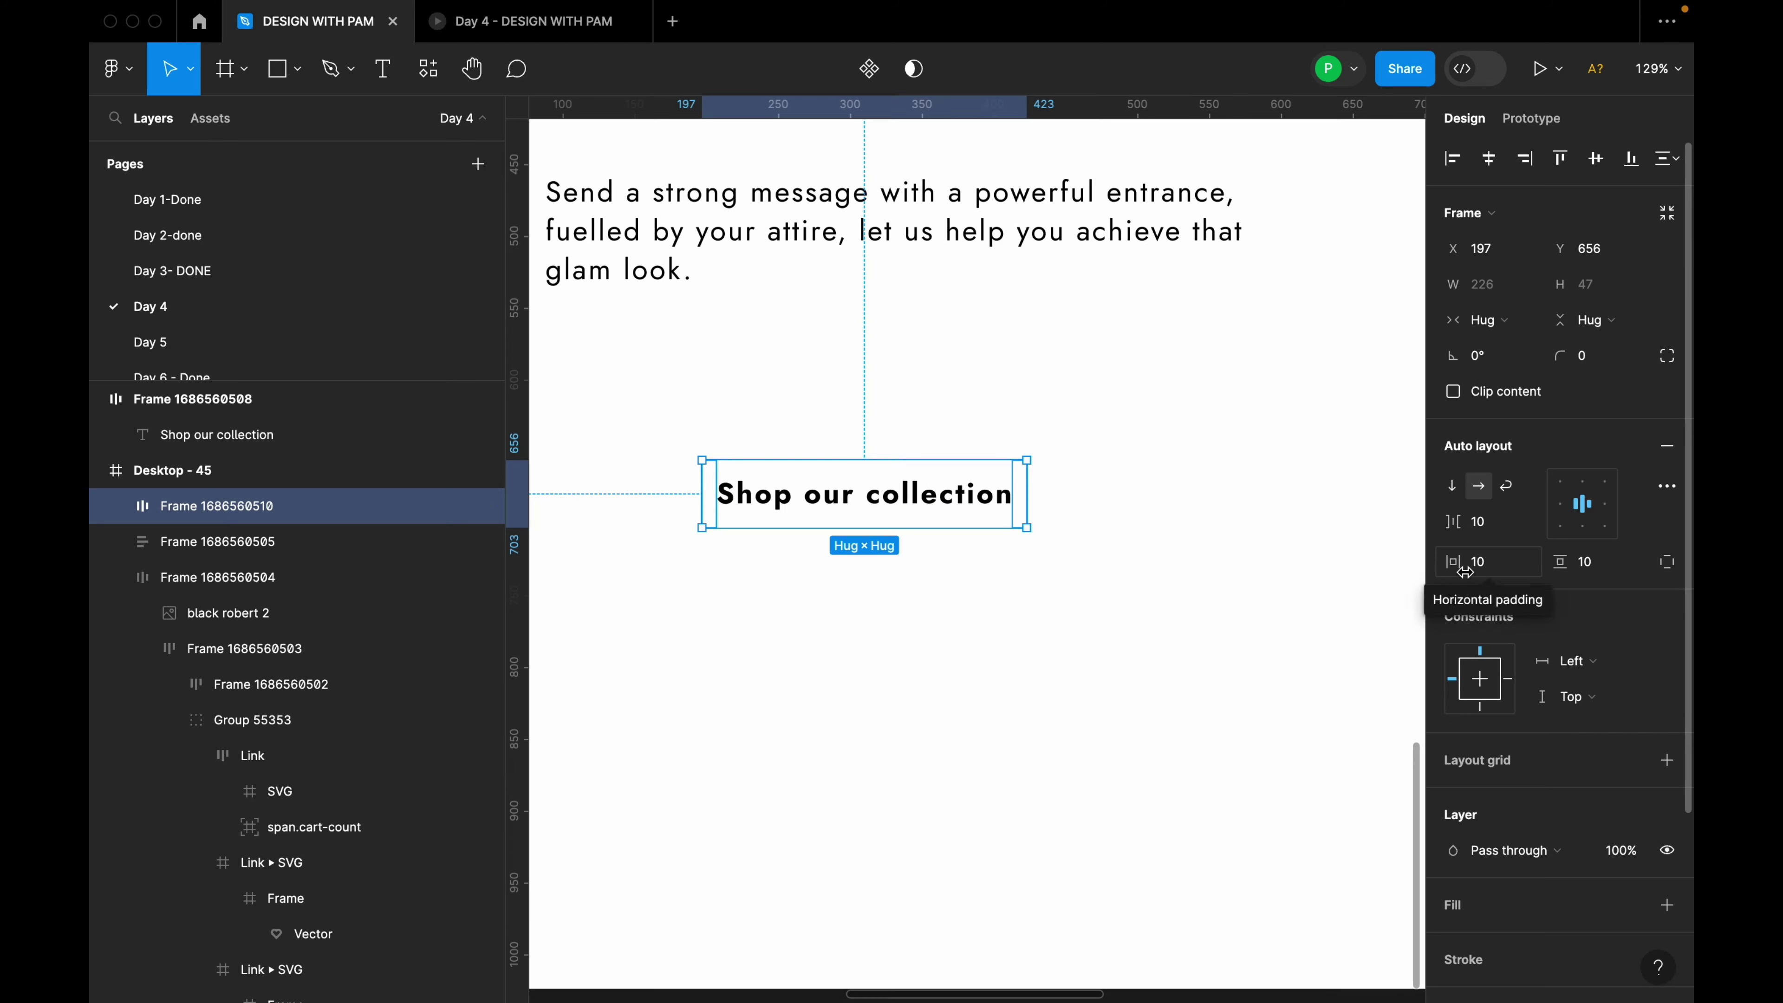
left_click(1492, 571)
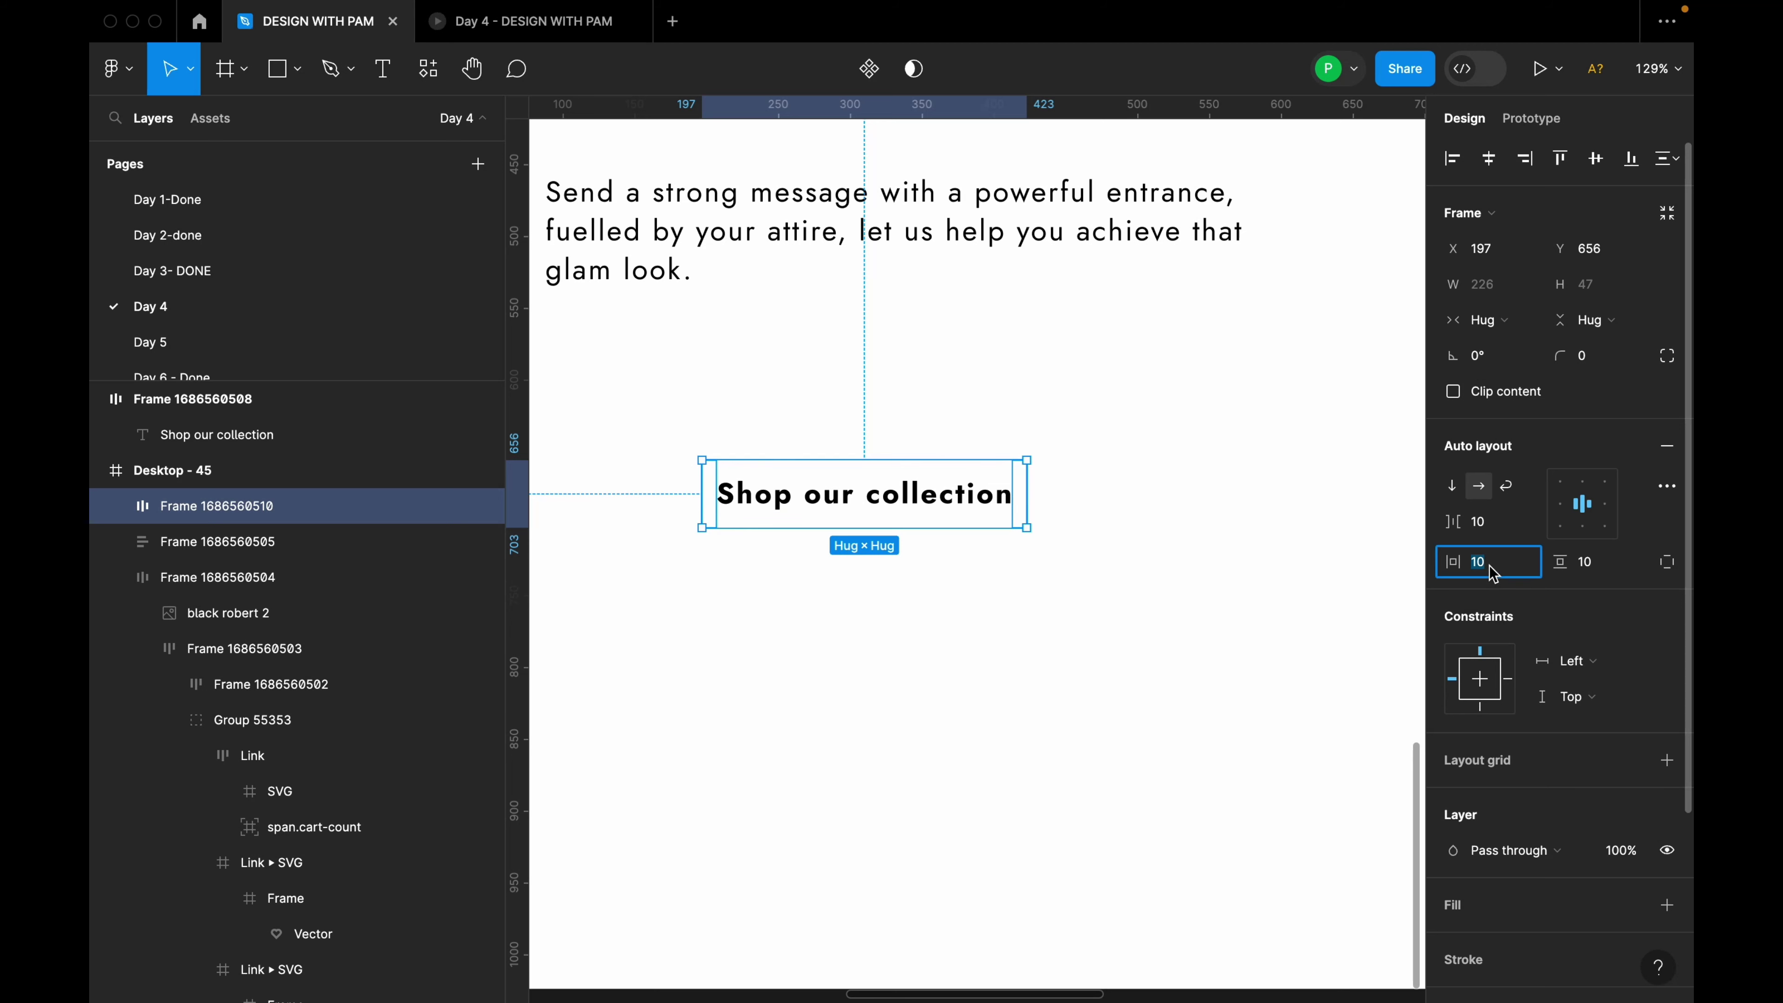
key("Return")
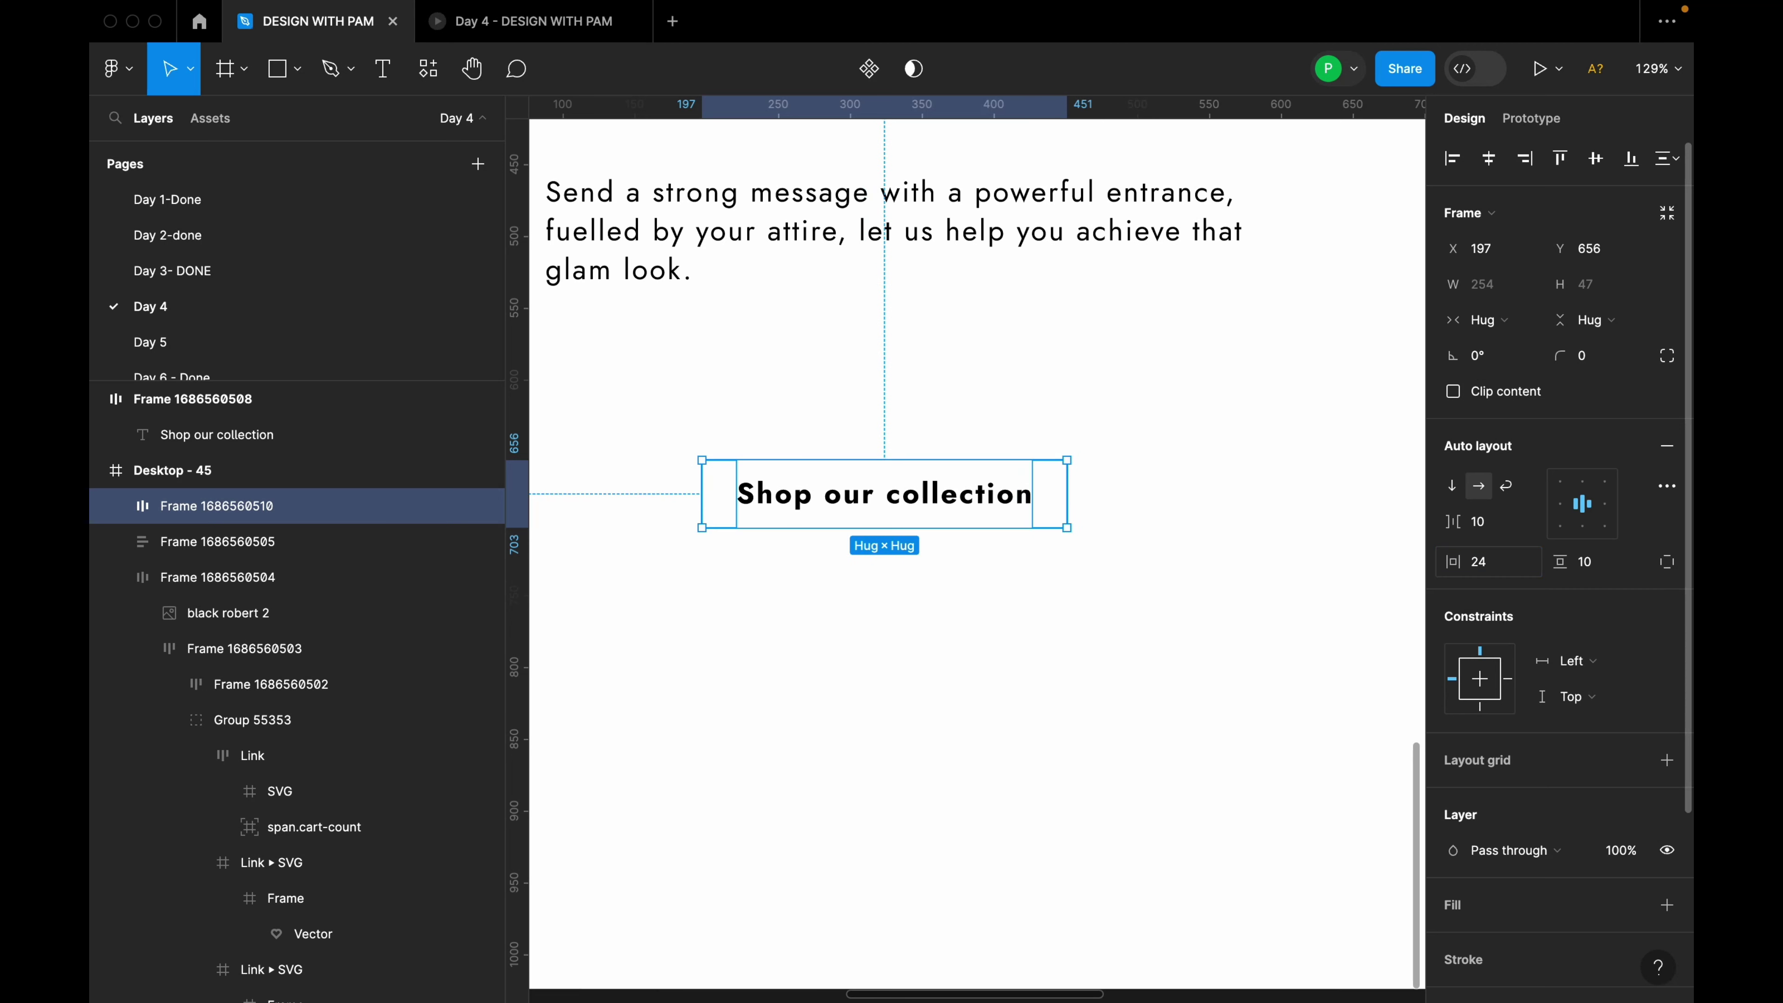
left_click(1599, 575)
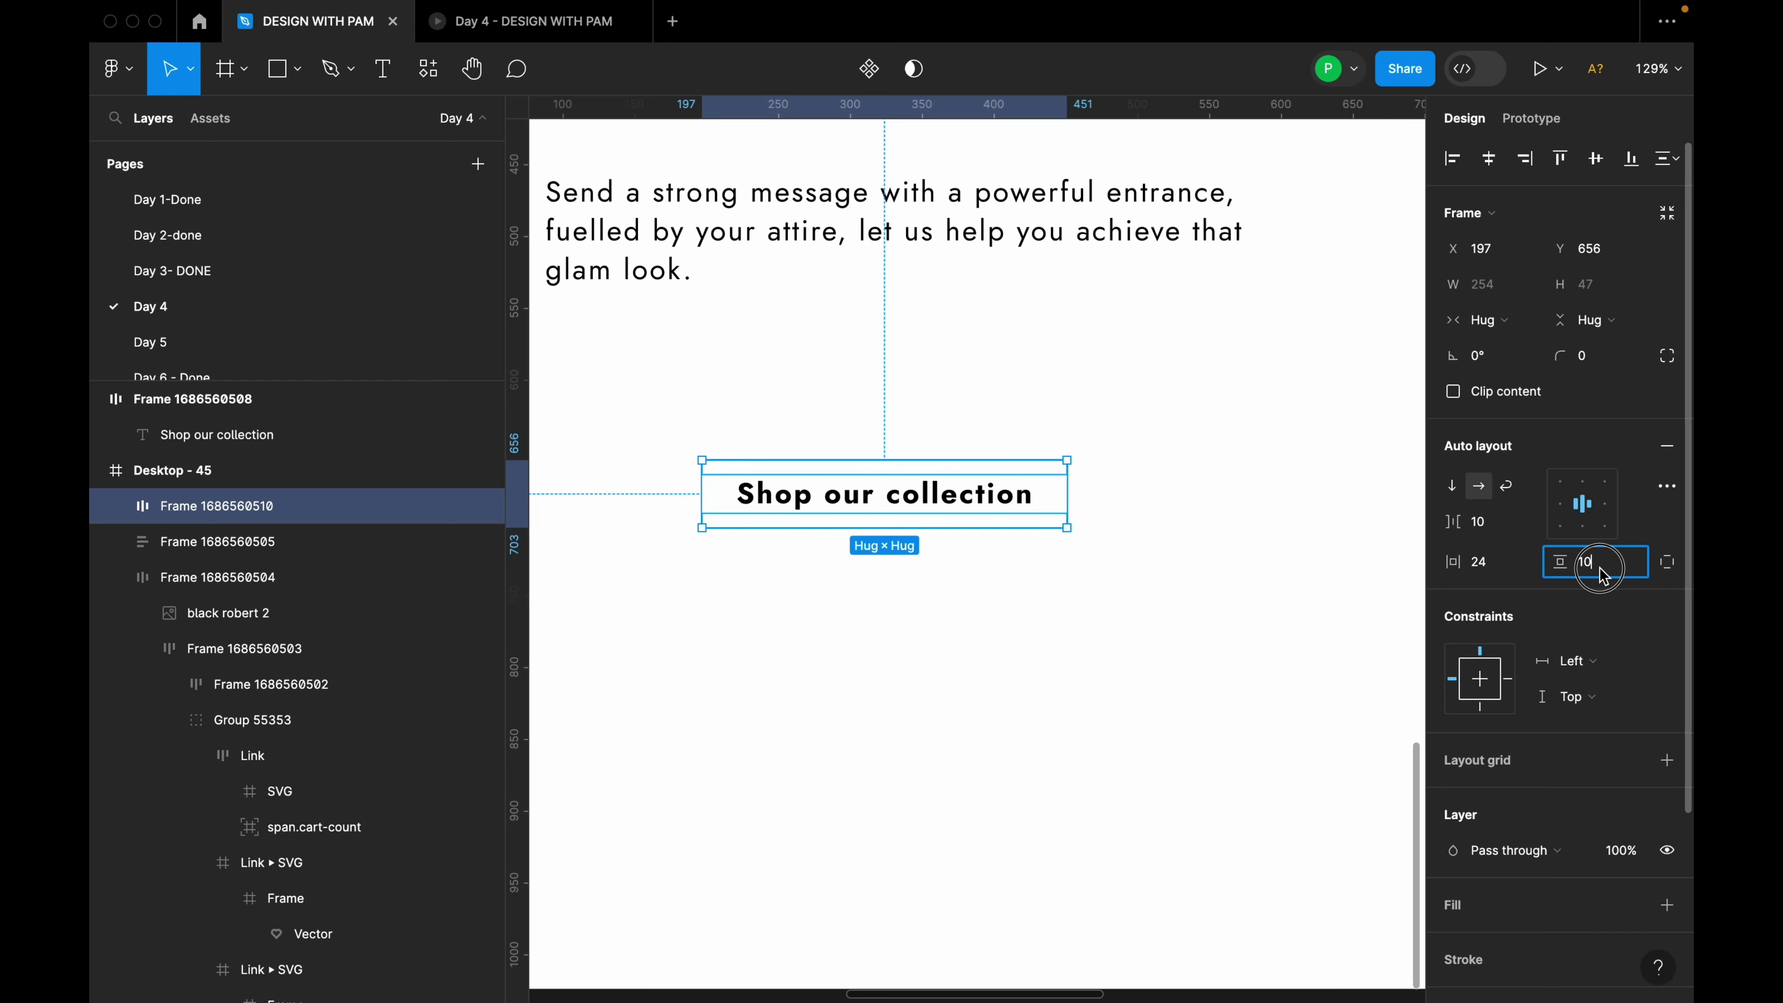
key("Return")
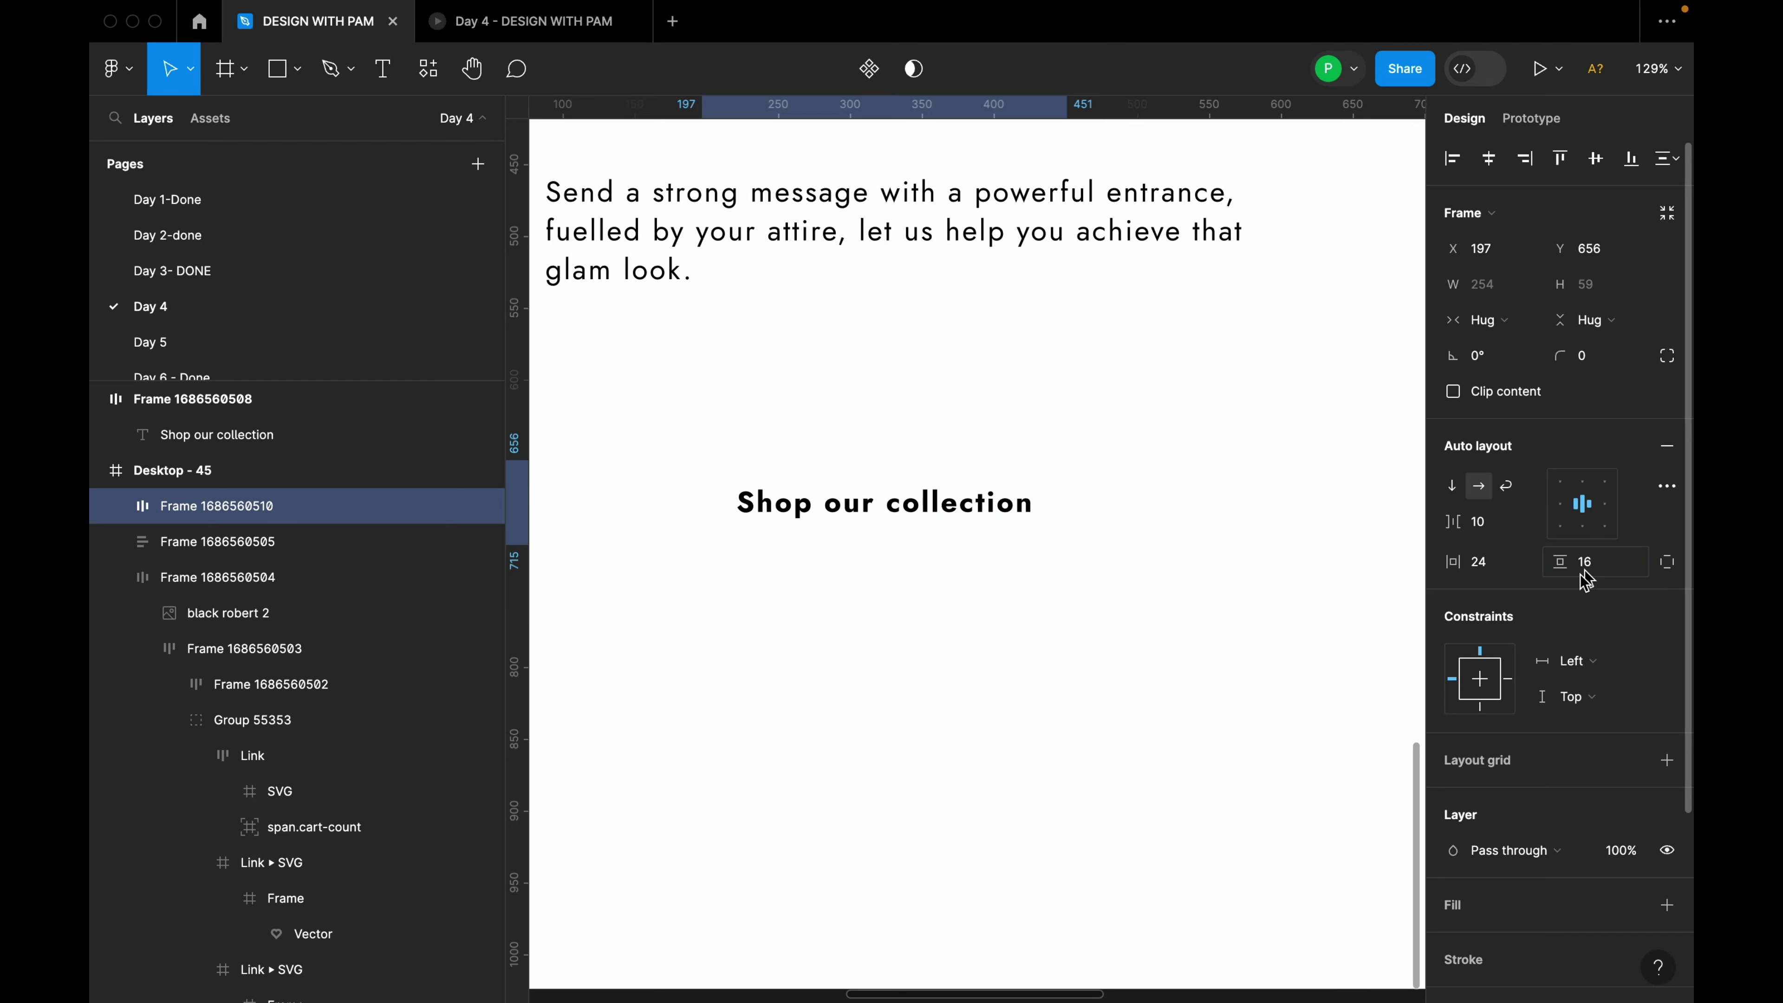
Move the "Shop our collection" button frame under the paragraph to X 88, Y 591.
scroll(1190, 528, "down", 2)
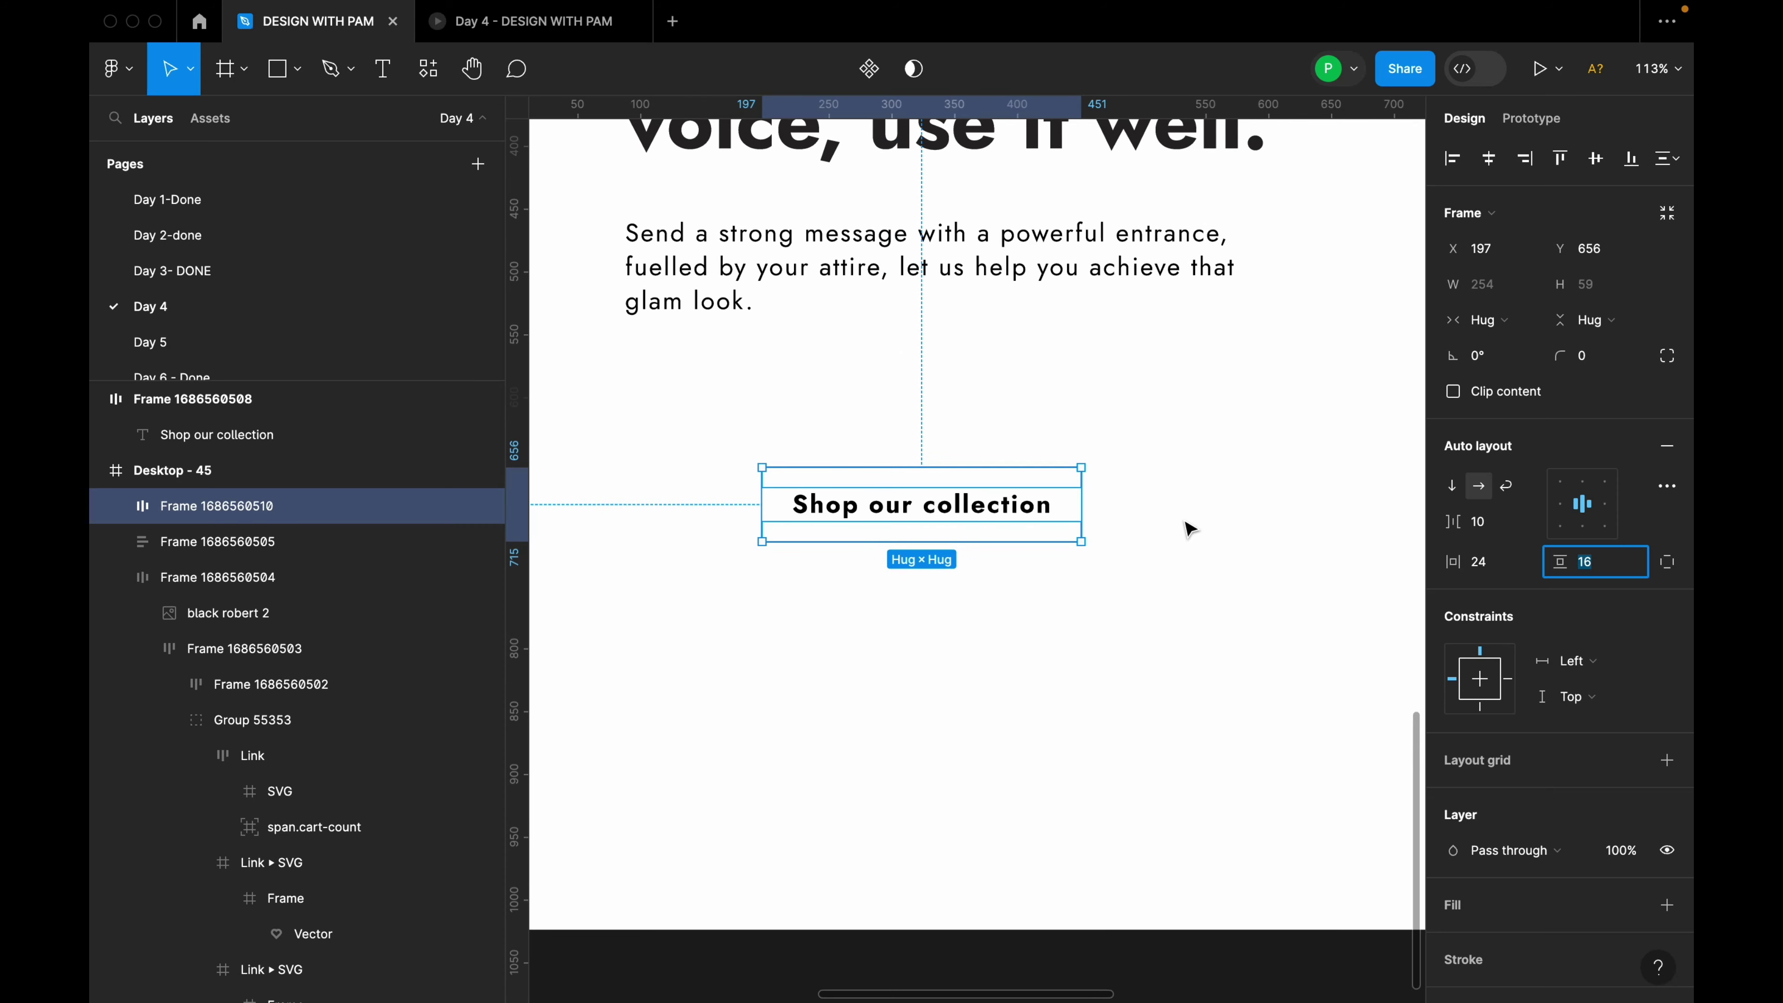
scroll(1188, 526, "down", 2)
scroll(946, 523, "up", 3)
left_click_drag(986, 523, 842, 421)
Set the corner radius of the "Shop our collection" button frame to 24.
scroll(1558, 492, "down", 2)
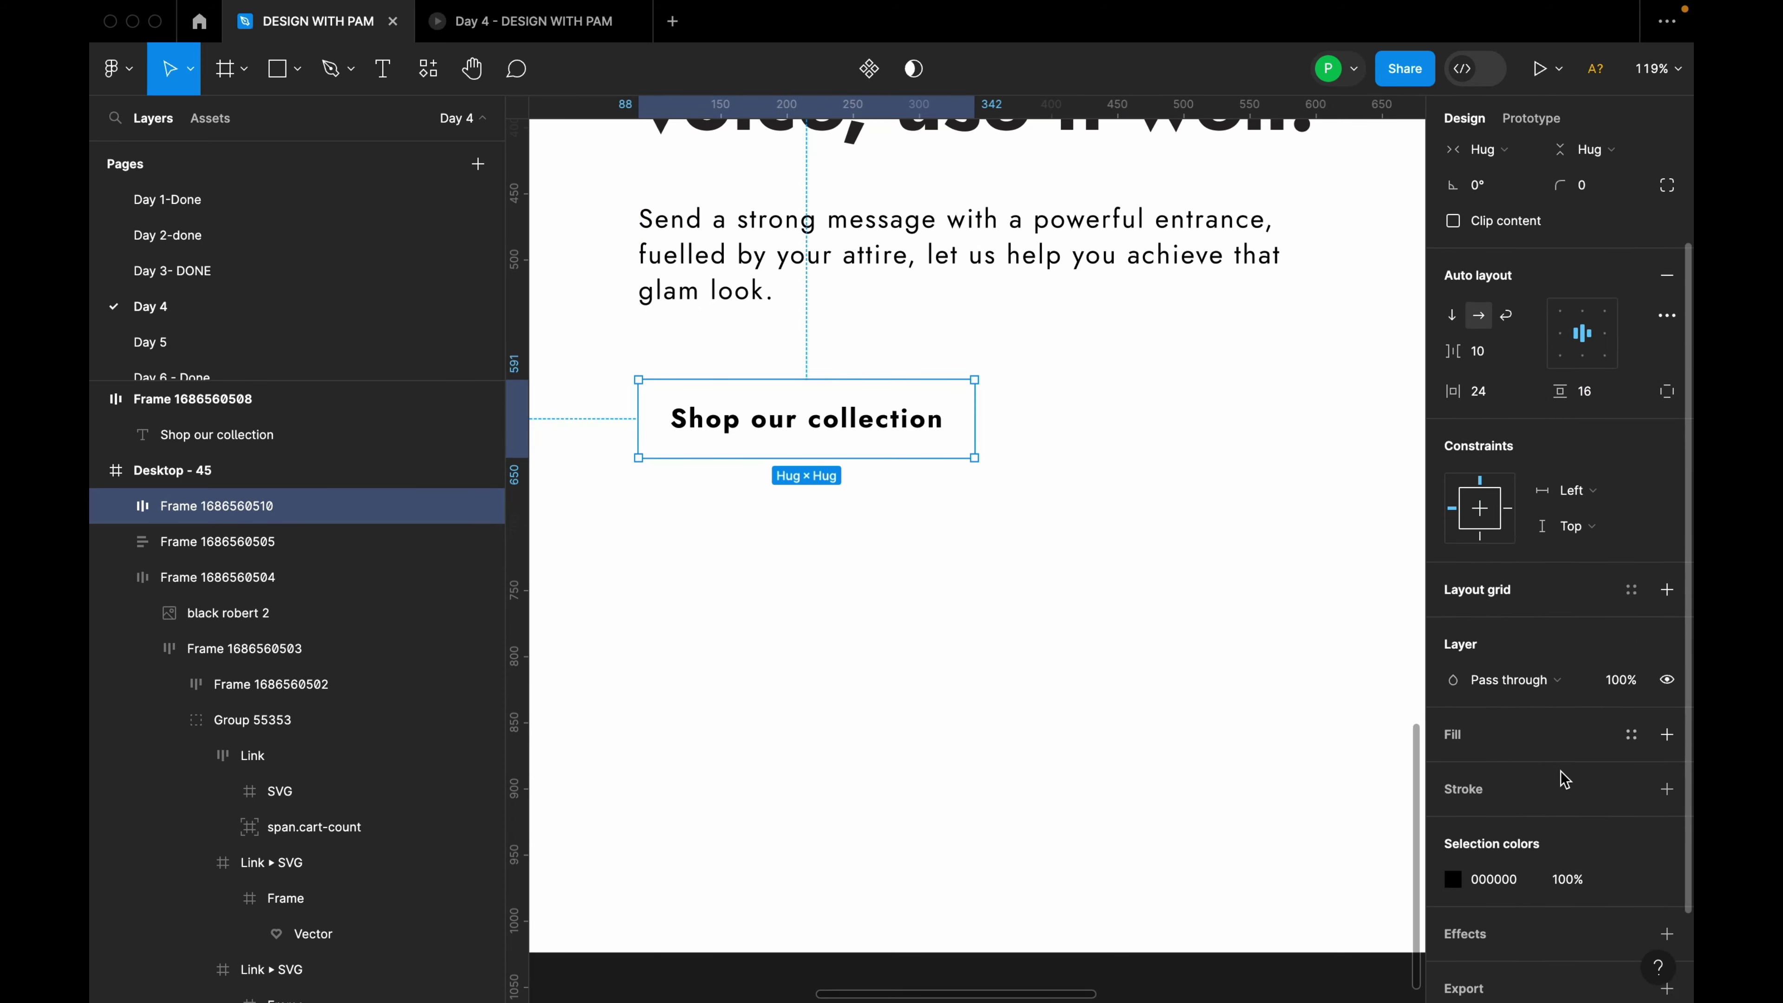
scroll(1558, 421, "up", 2)
left_click(1589, 357)
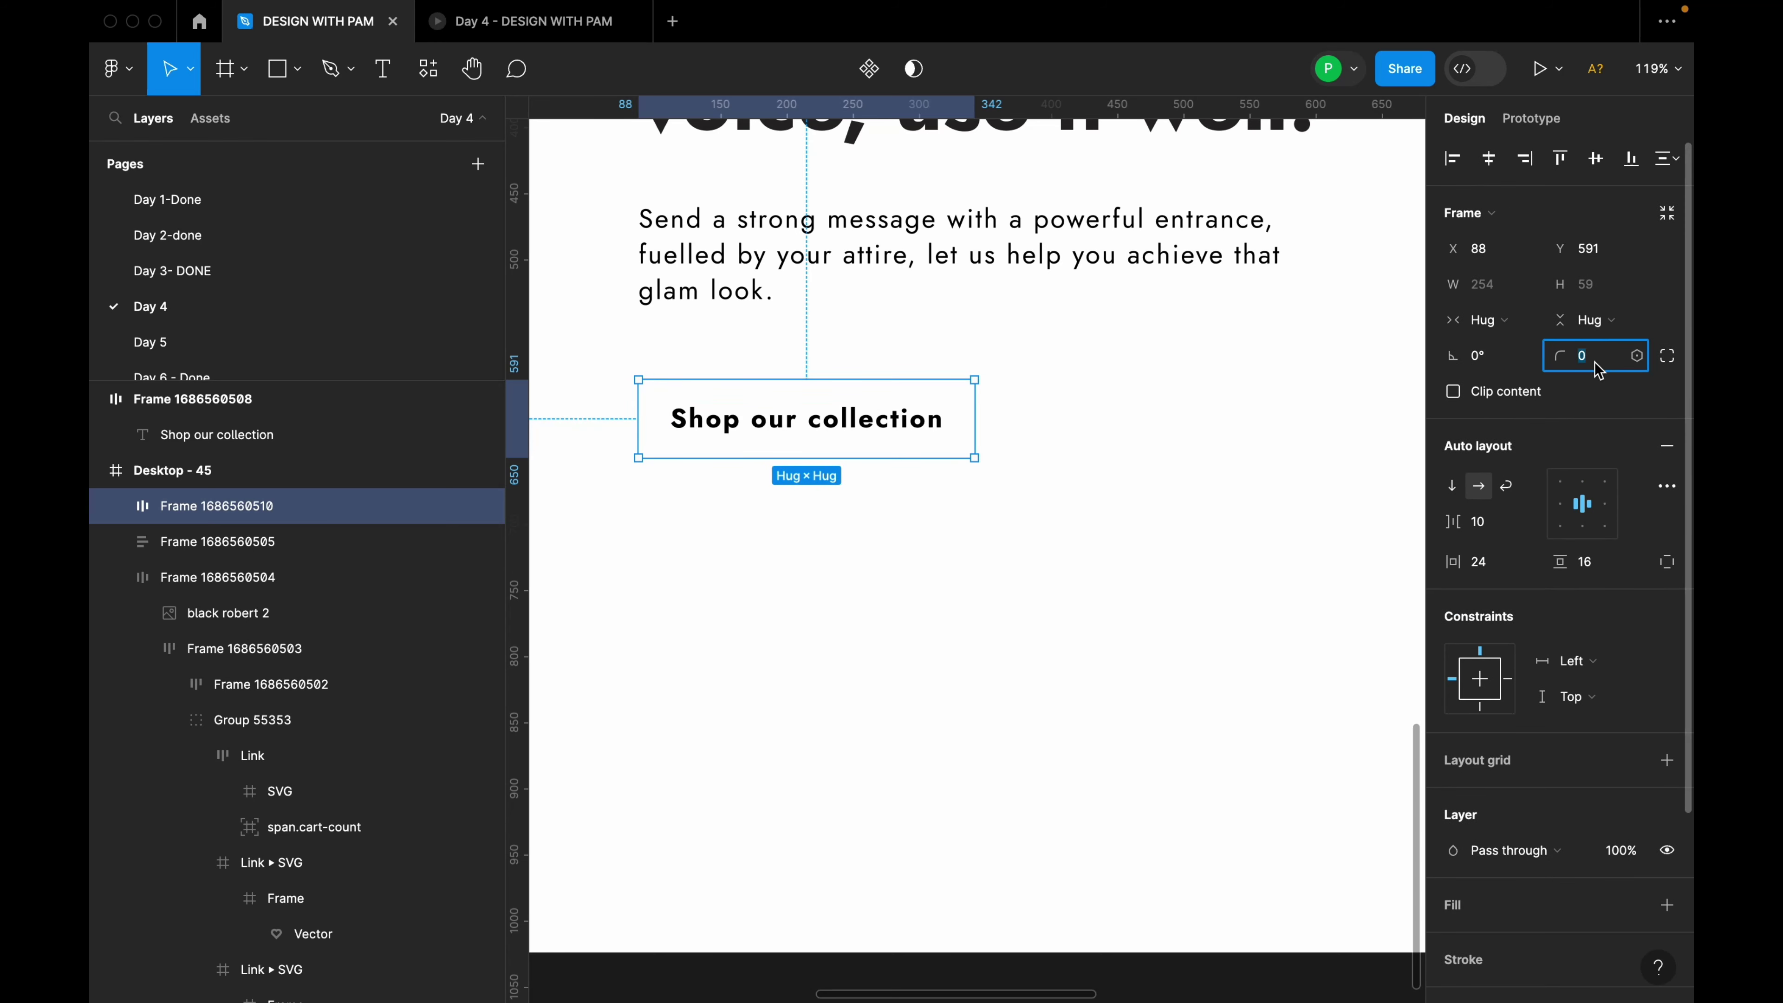
type("24")
key("Return")
Fill the "Shop our collection" button frame with the "black 100%" color style.
scroll(1613, 566, "down", 3)
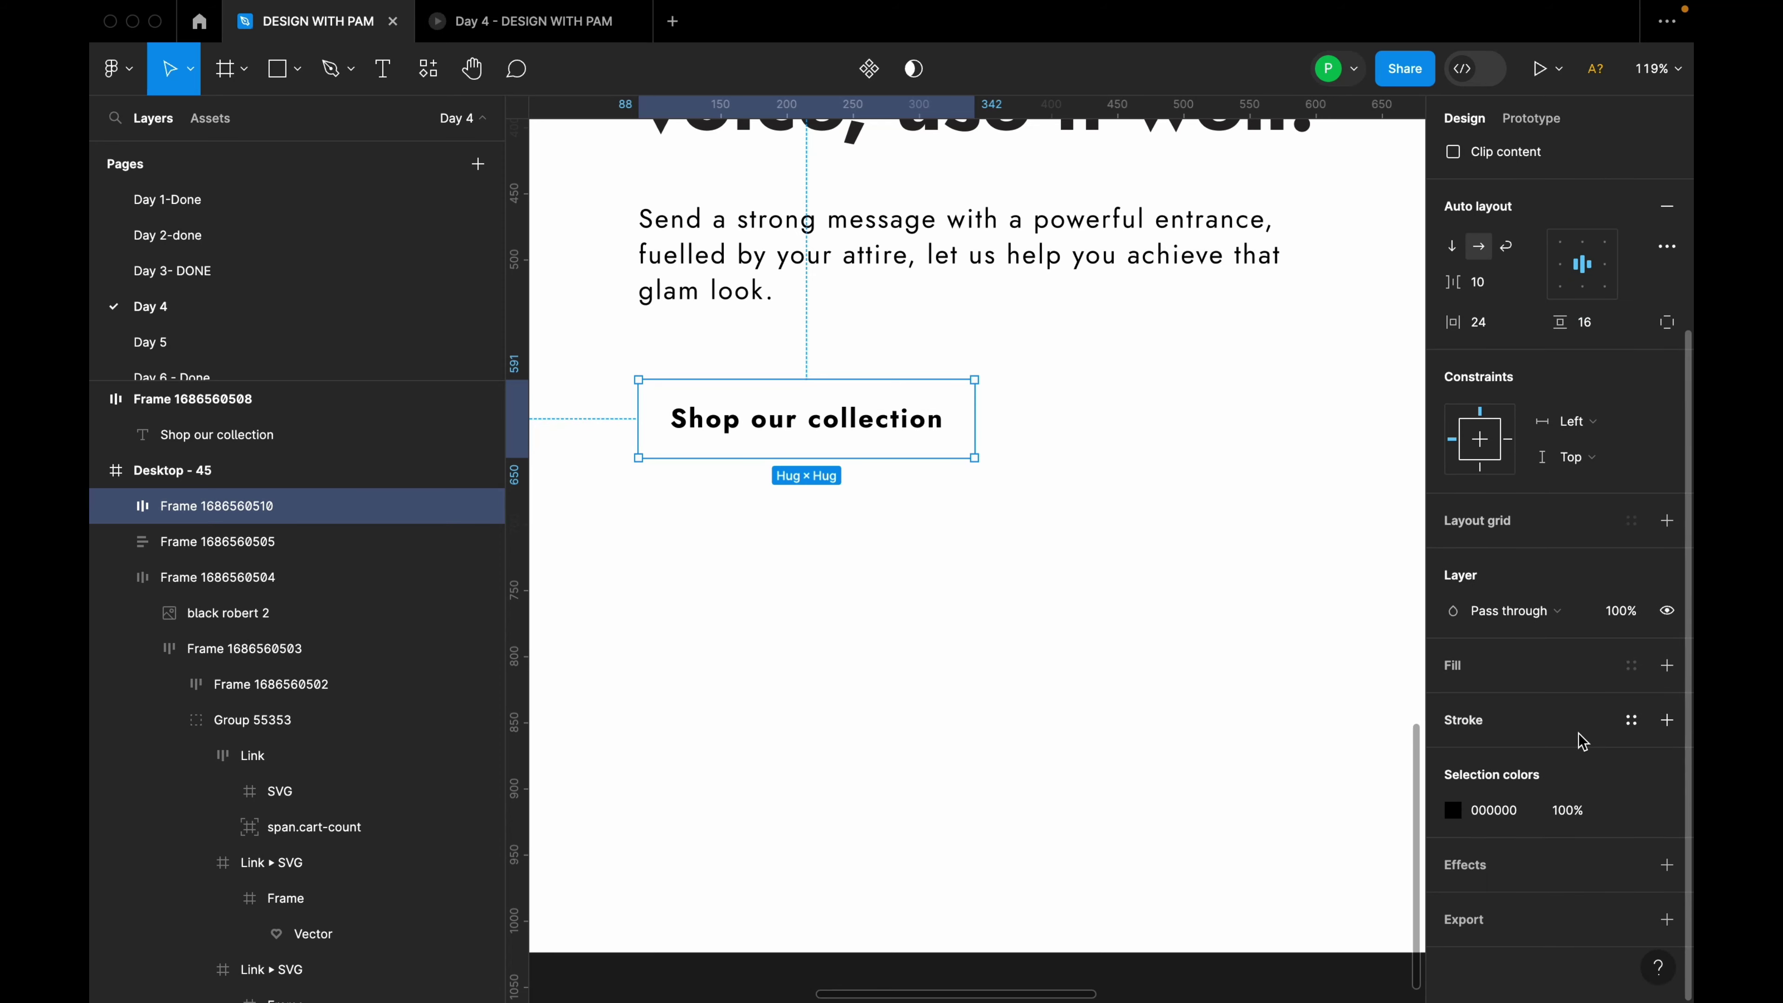
left_click(1668, 665)
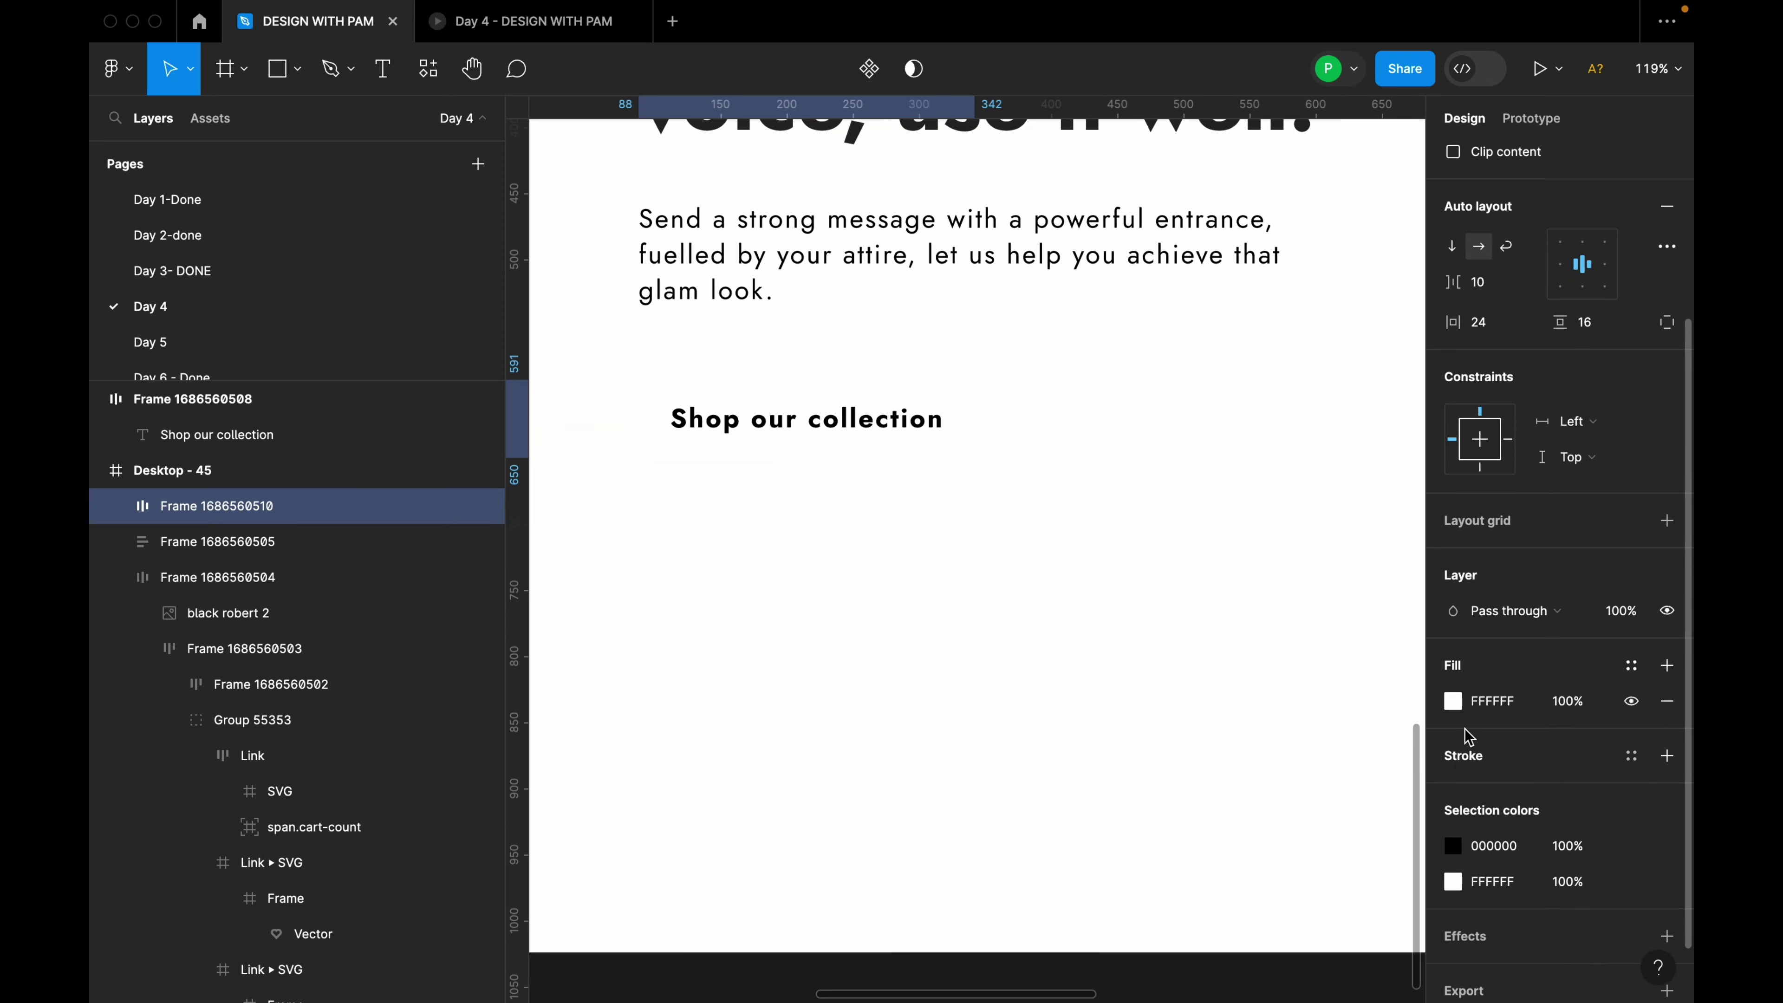
left_click(1631, 666)
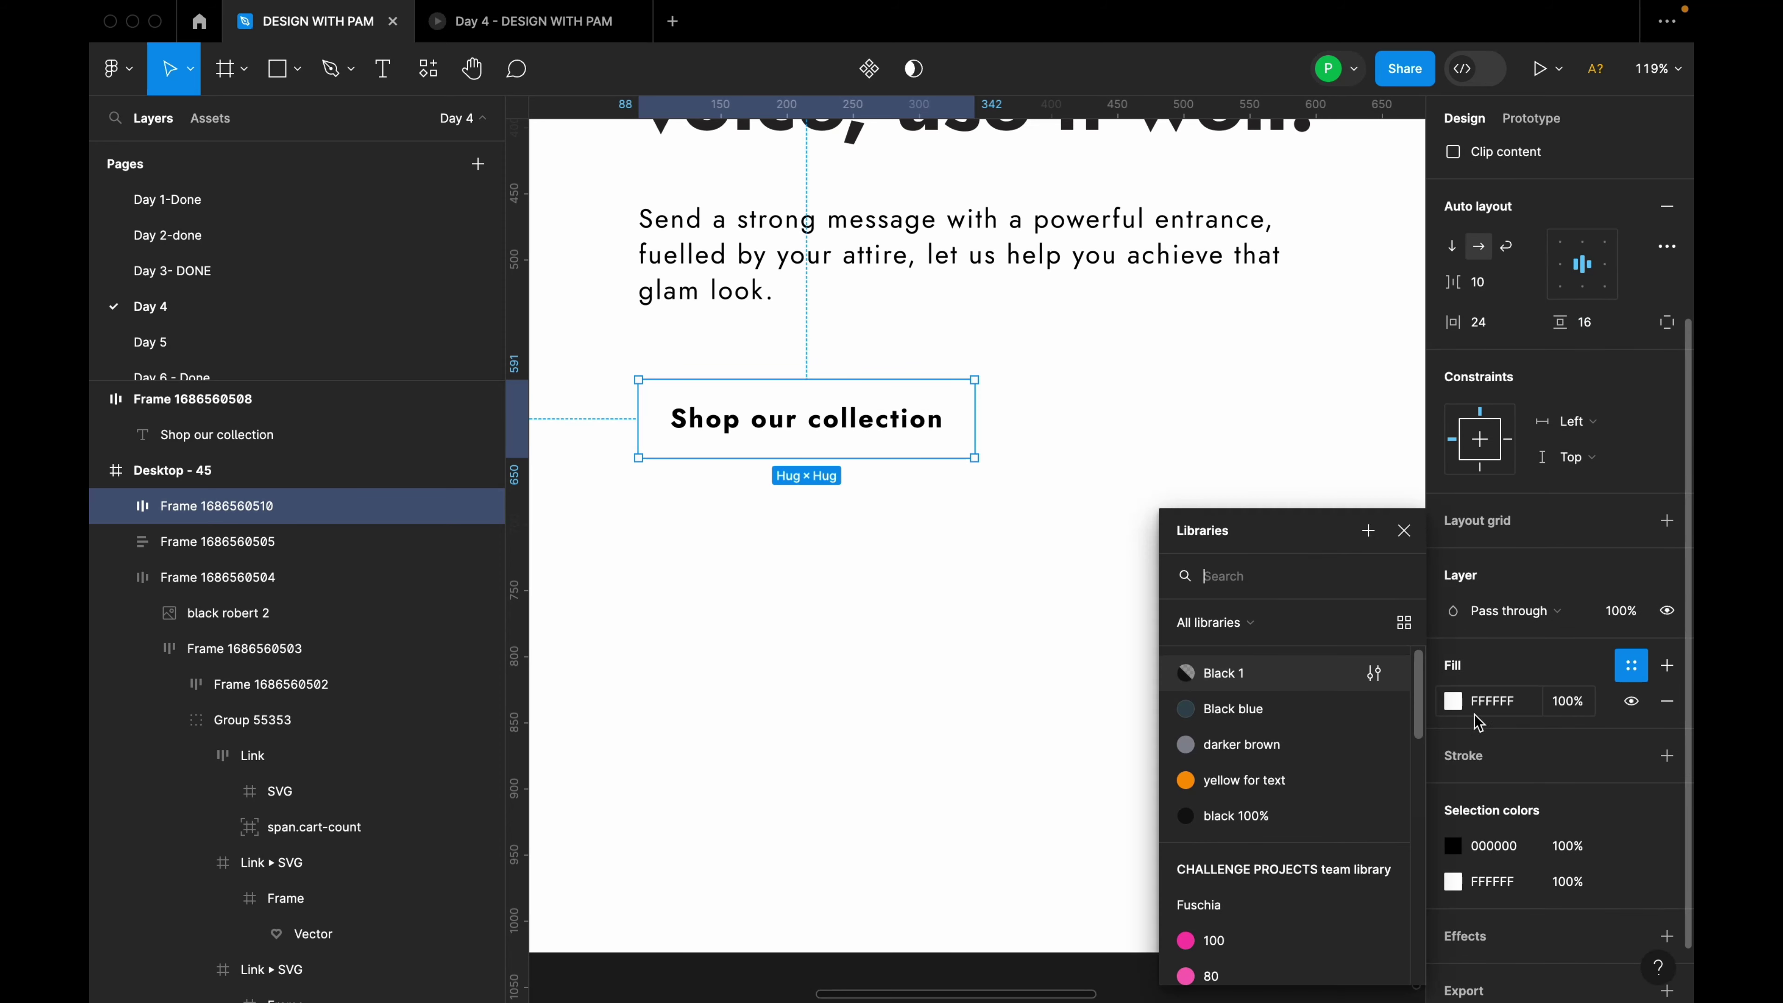
left_click(1302, 817)
left_click(898, 556)
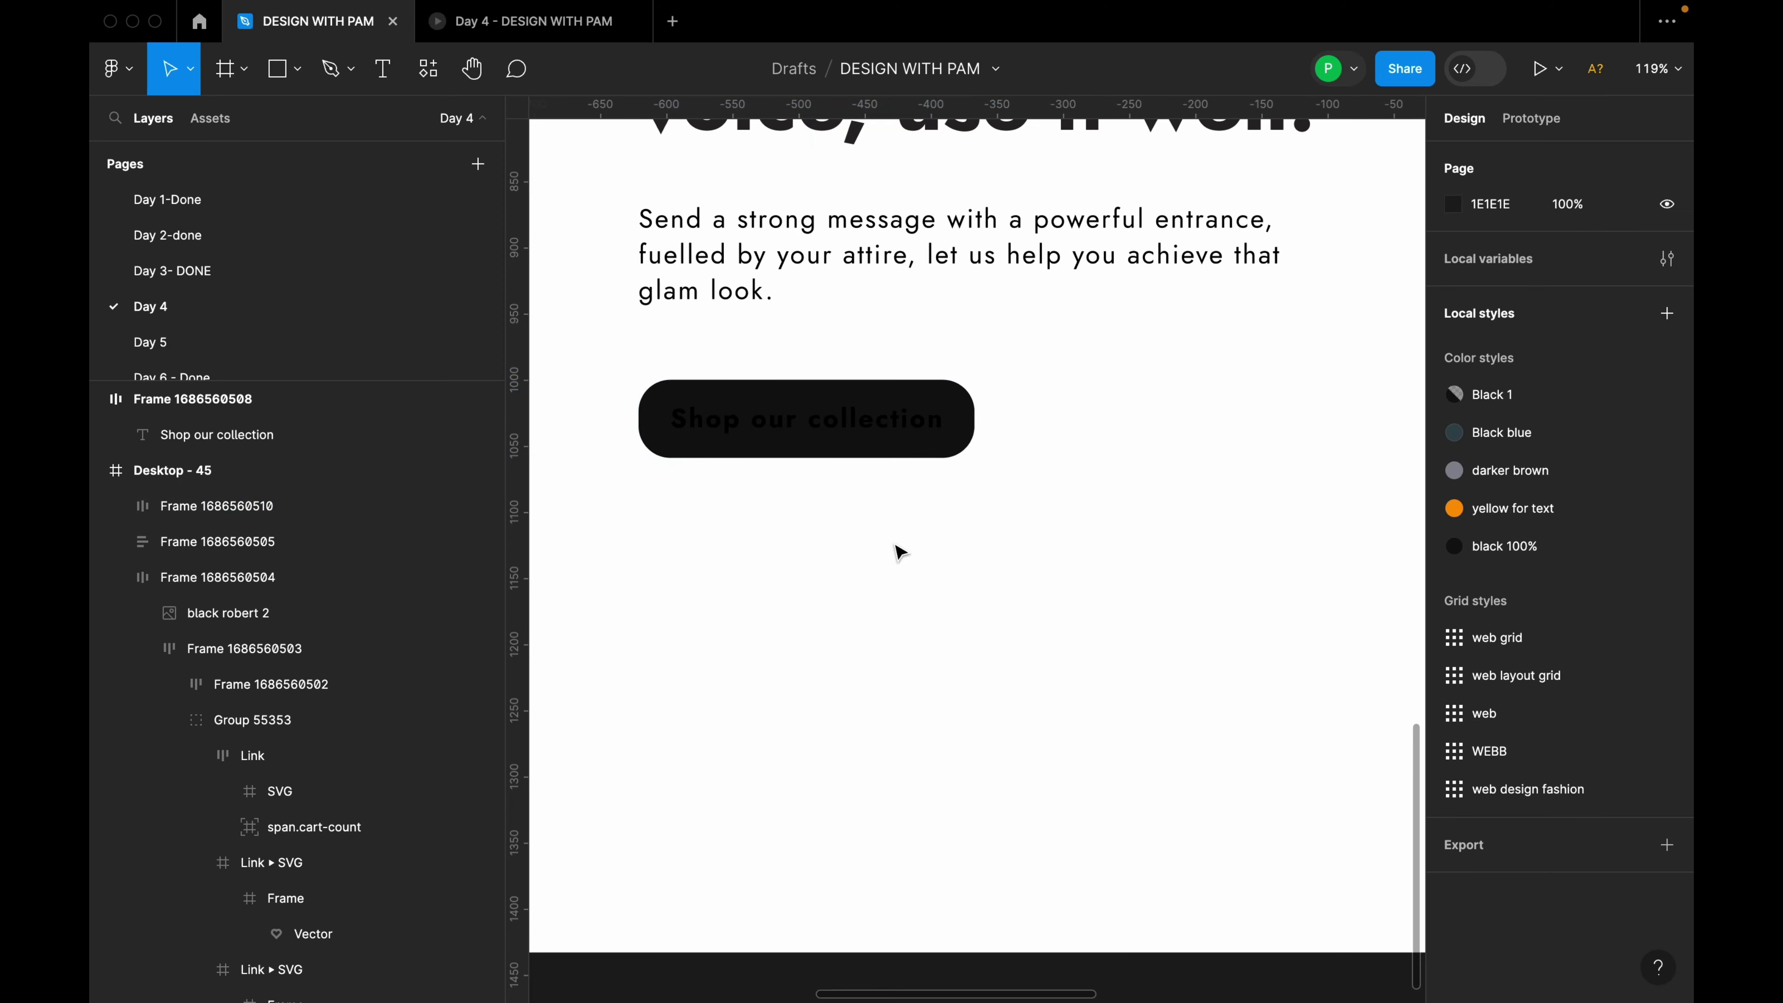
Change the fill of the "Shop our collection" button text to white, FFFFFF.
left_click(864, 438)
left_click_drag(730, 507, 787, 572)
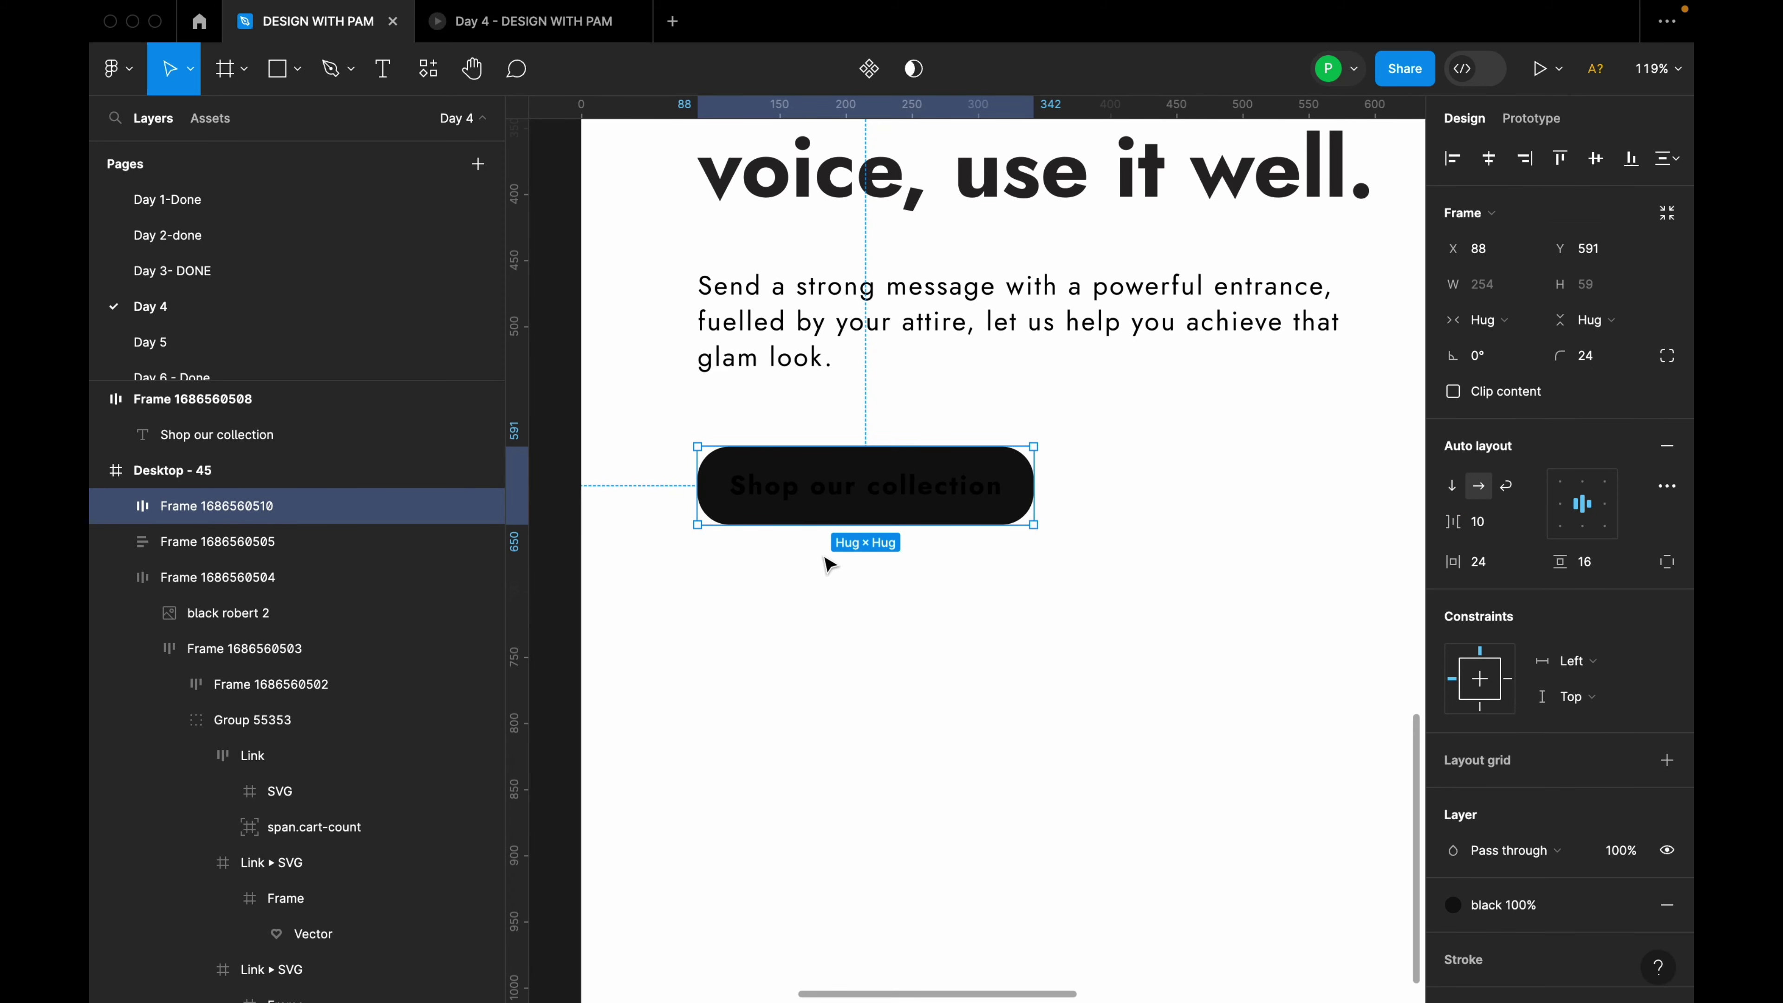
double_click(883, 500)
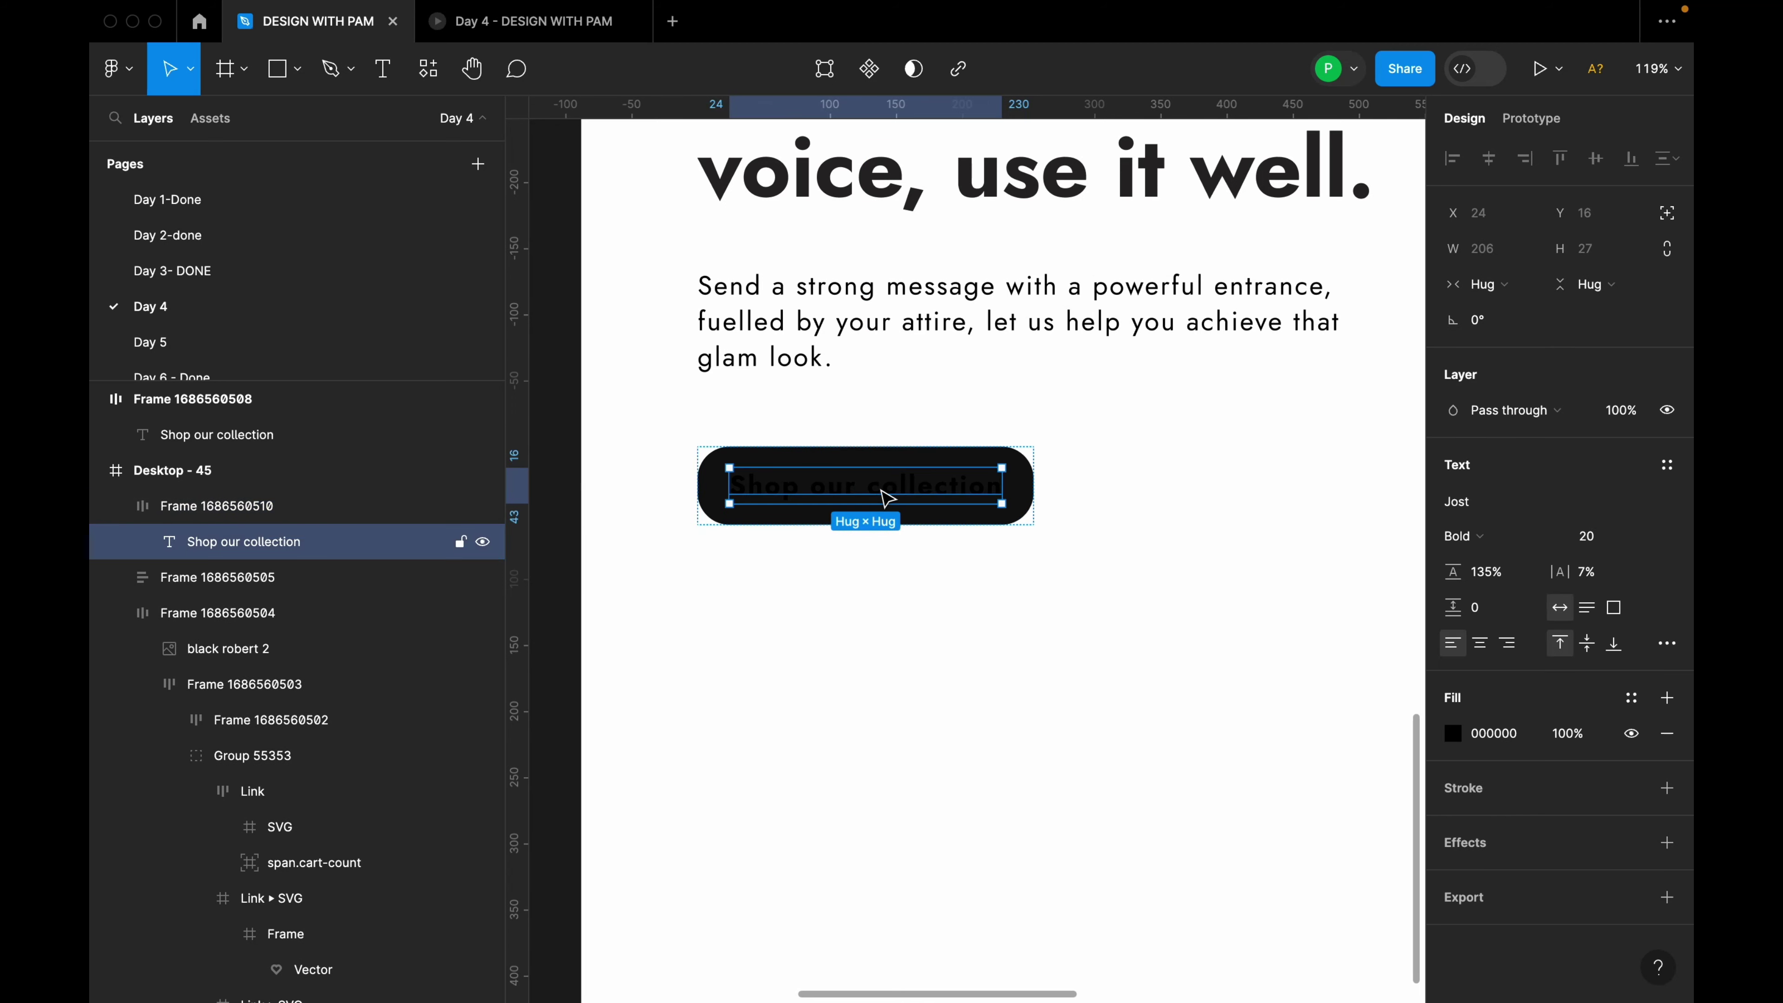
left_click(1452, 733)
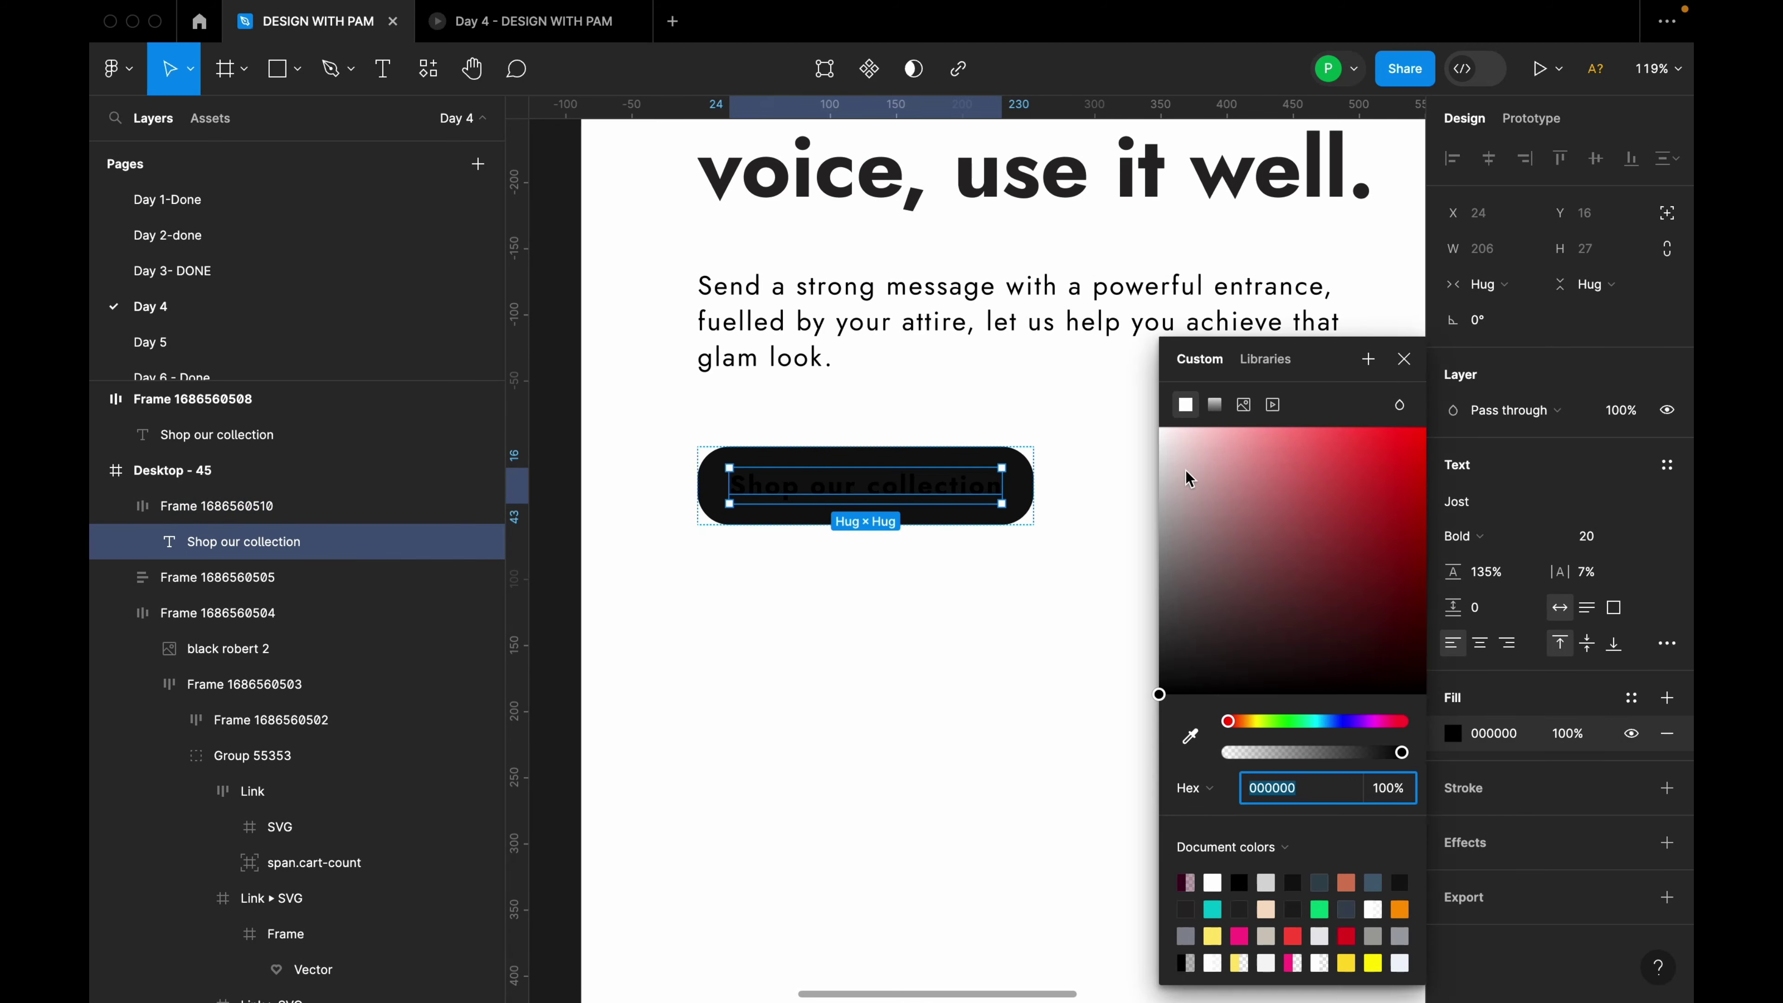
left_click_drag(1187, 456, 1165, 438)
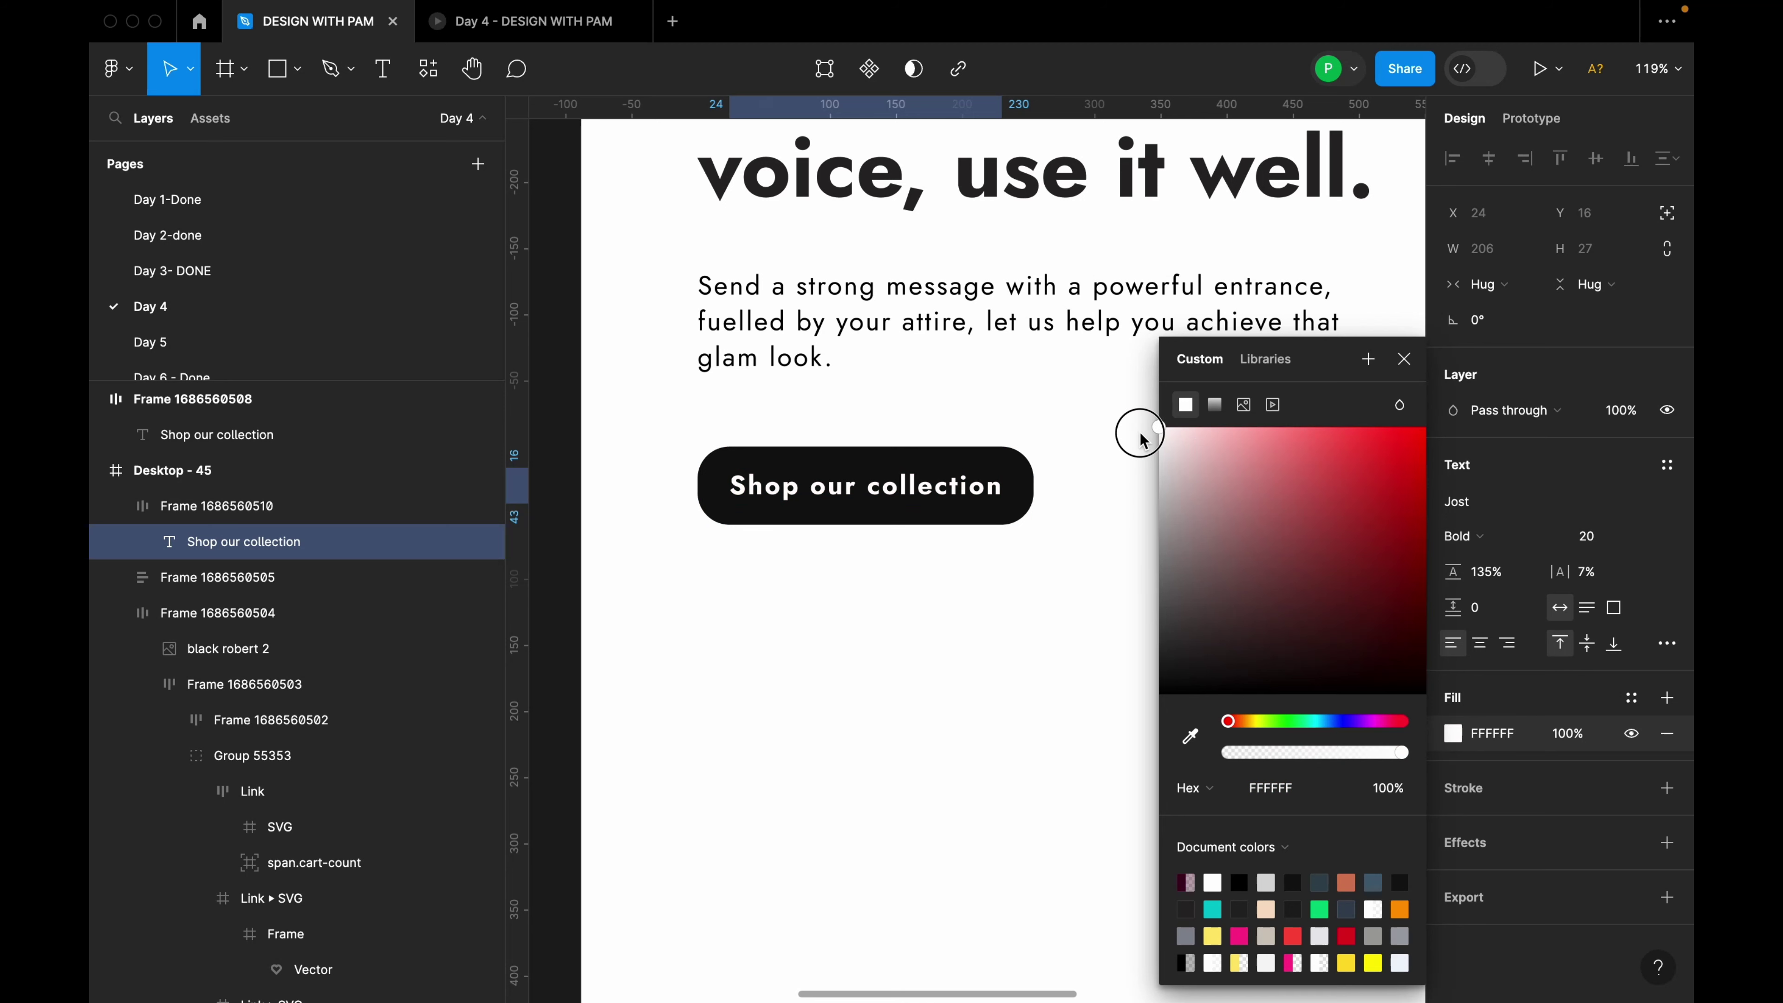
left_click(1074, 446)
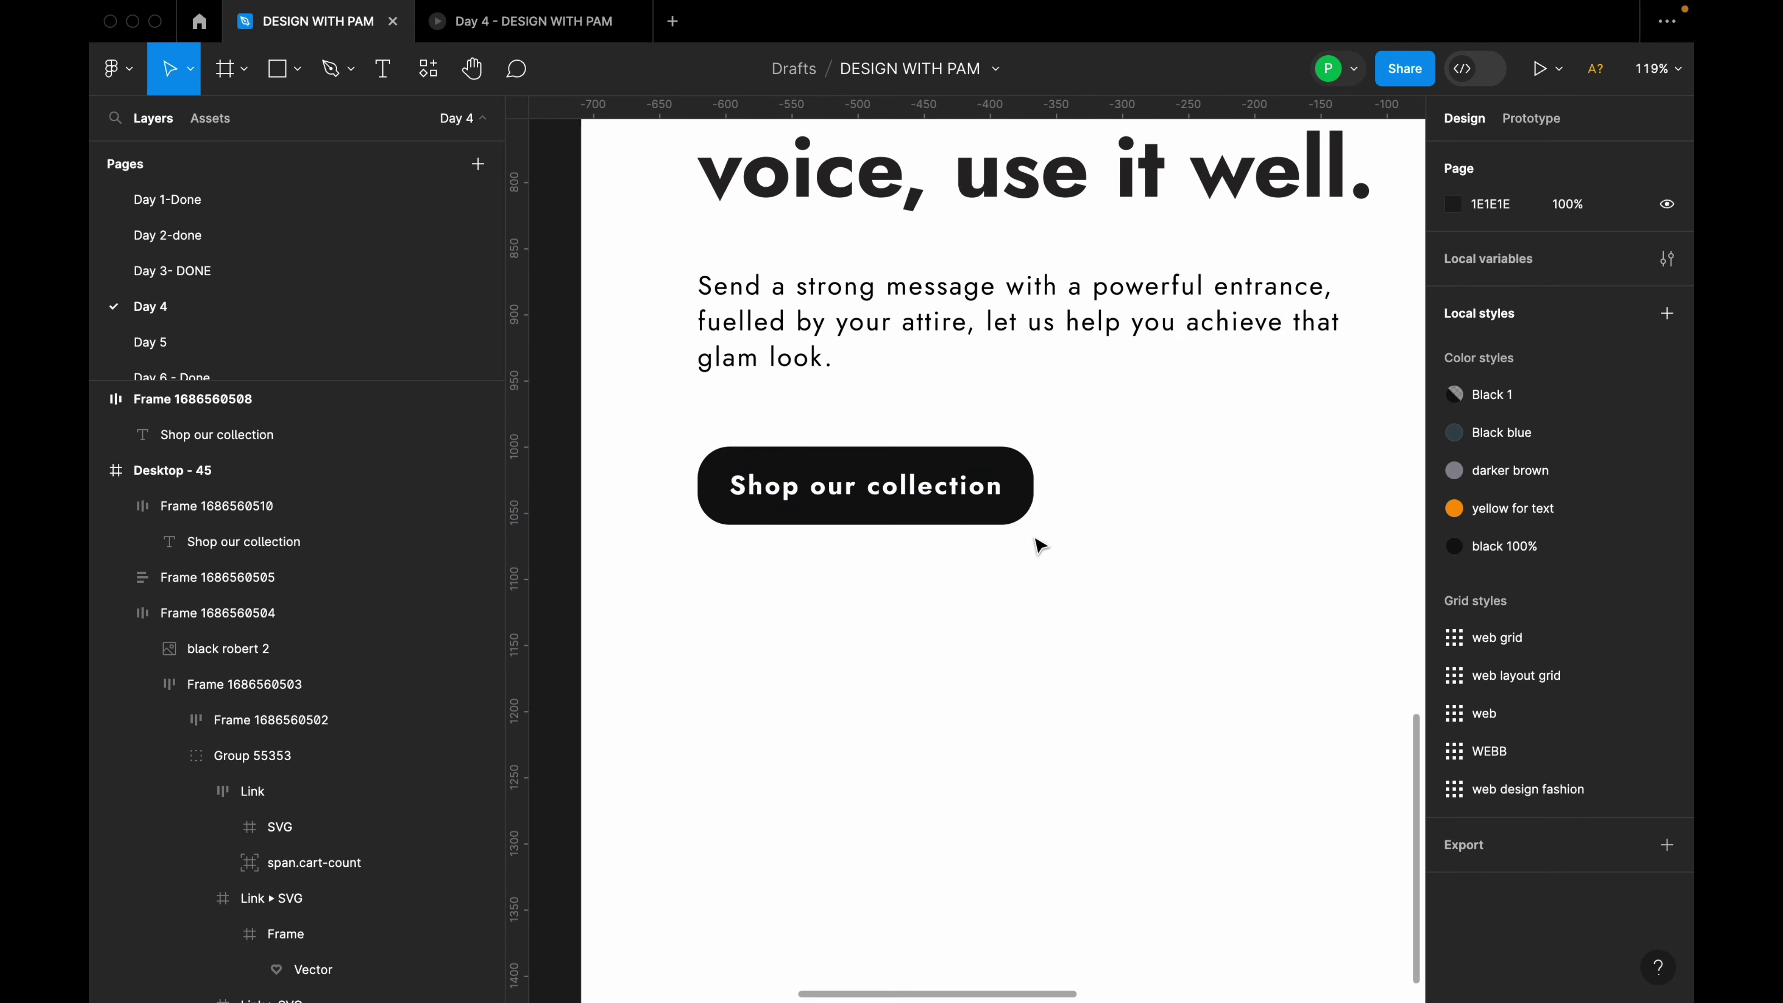
Set the corner radius of the "Shop our collection" button to 100.
scroll(817, 551, "down", 5)
left_click(822, 523)
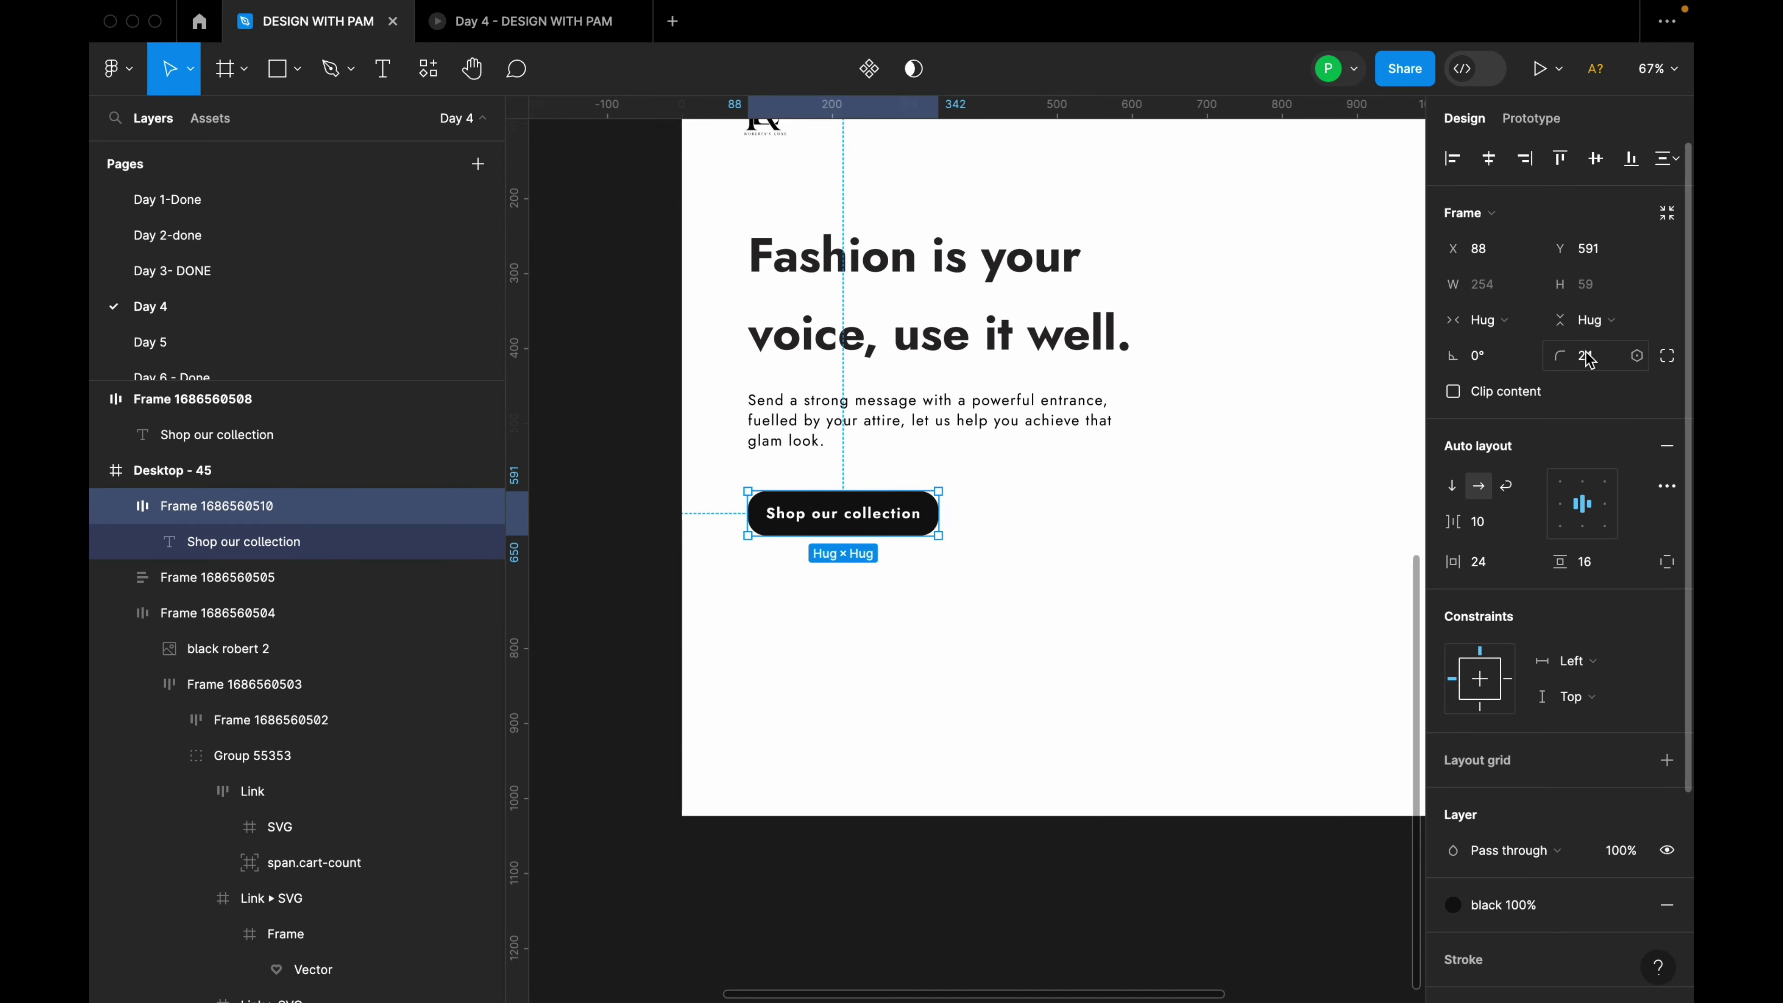
left_click(1607, 364)
type("100")
key("Return")
Duplicate the button beside the original at X 363, Y 591 and change the copy's label to "Explore all".
scroll(979, 633, "up", 5)
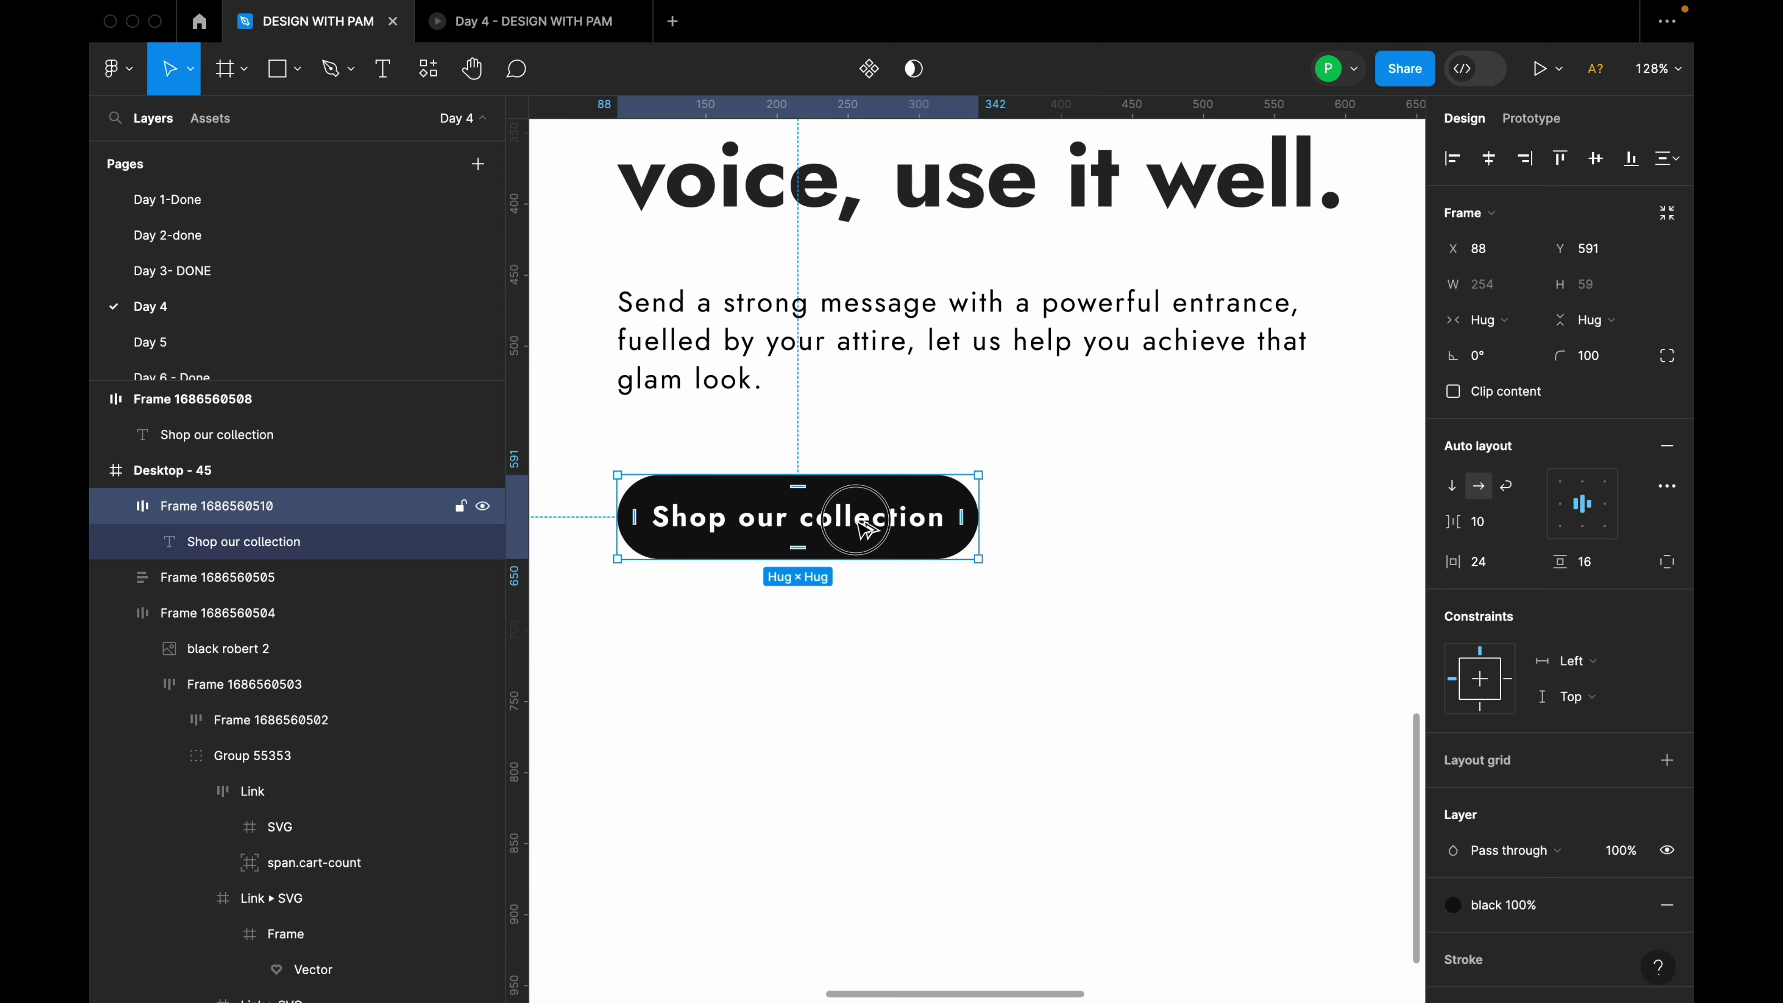
left_click_drag(863, 523, 1219, 523)
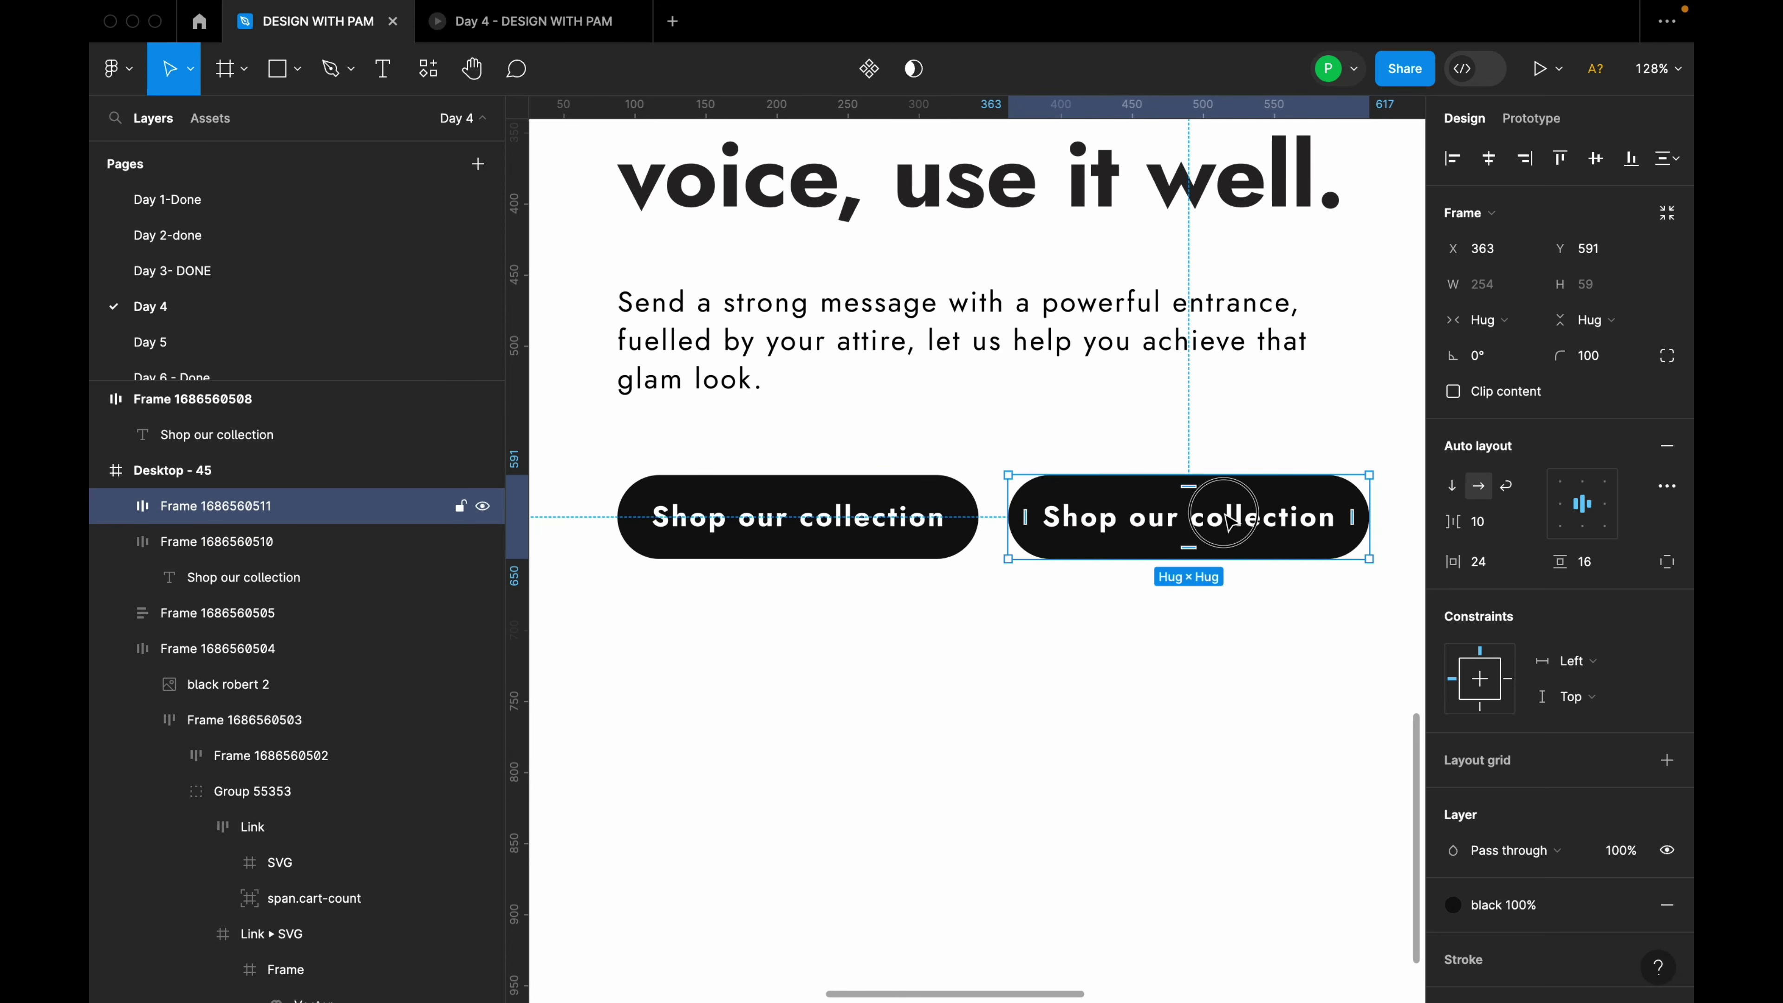
double_click(1222, 517)
double_click(1225, 514)
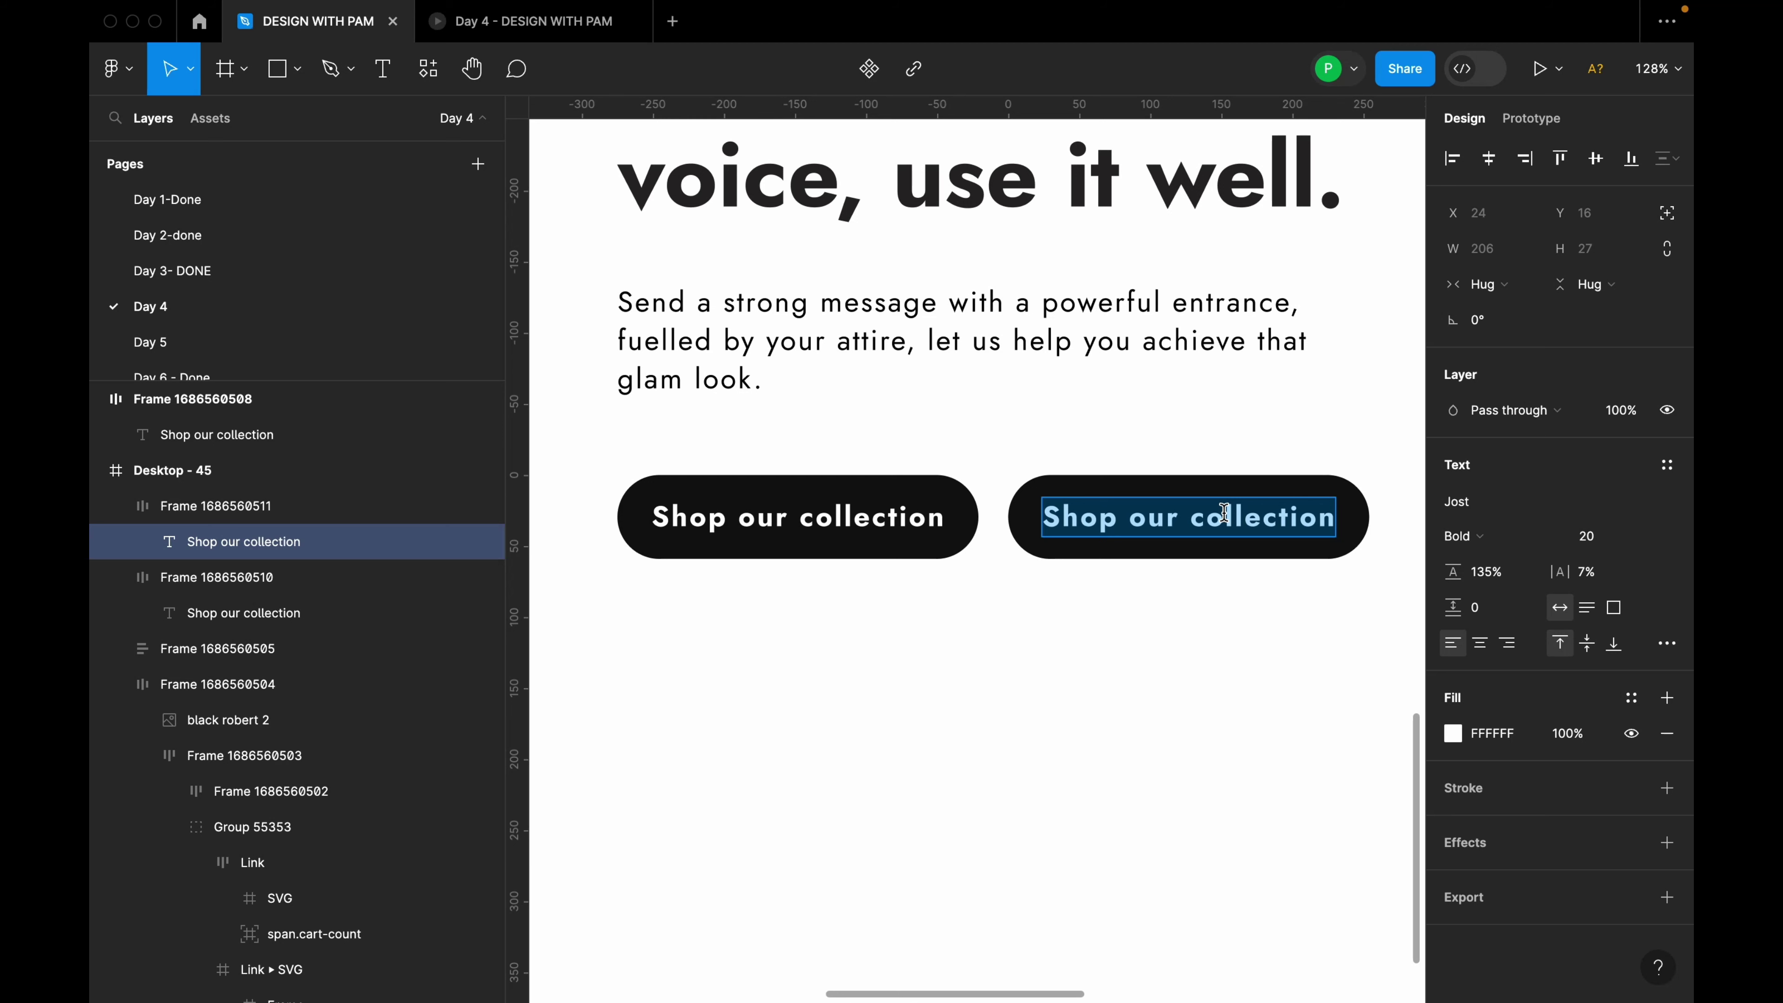
type("Explo")
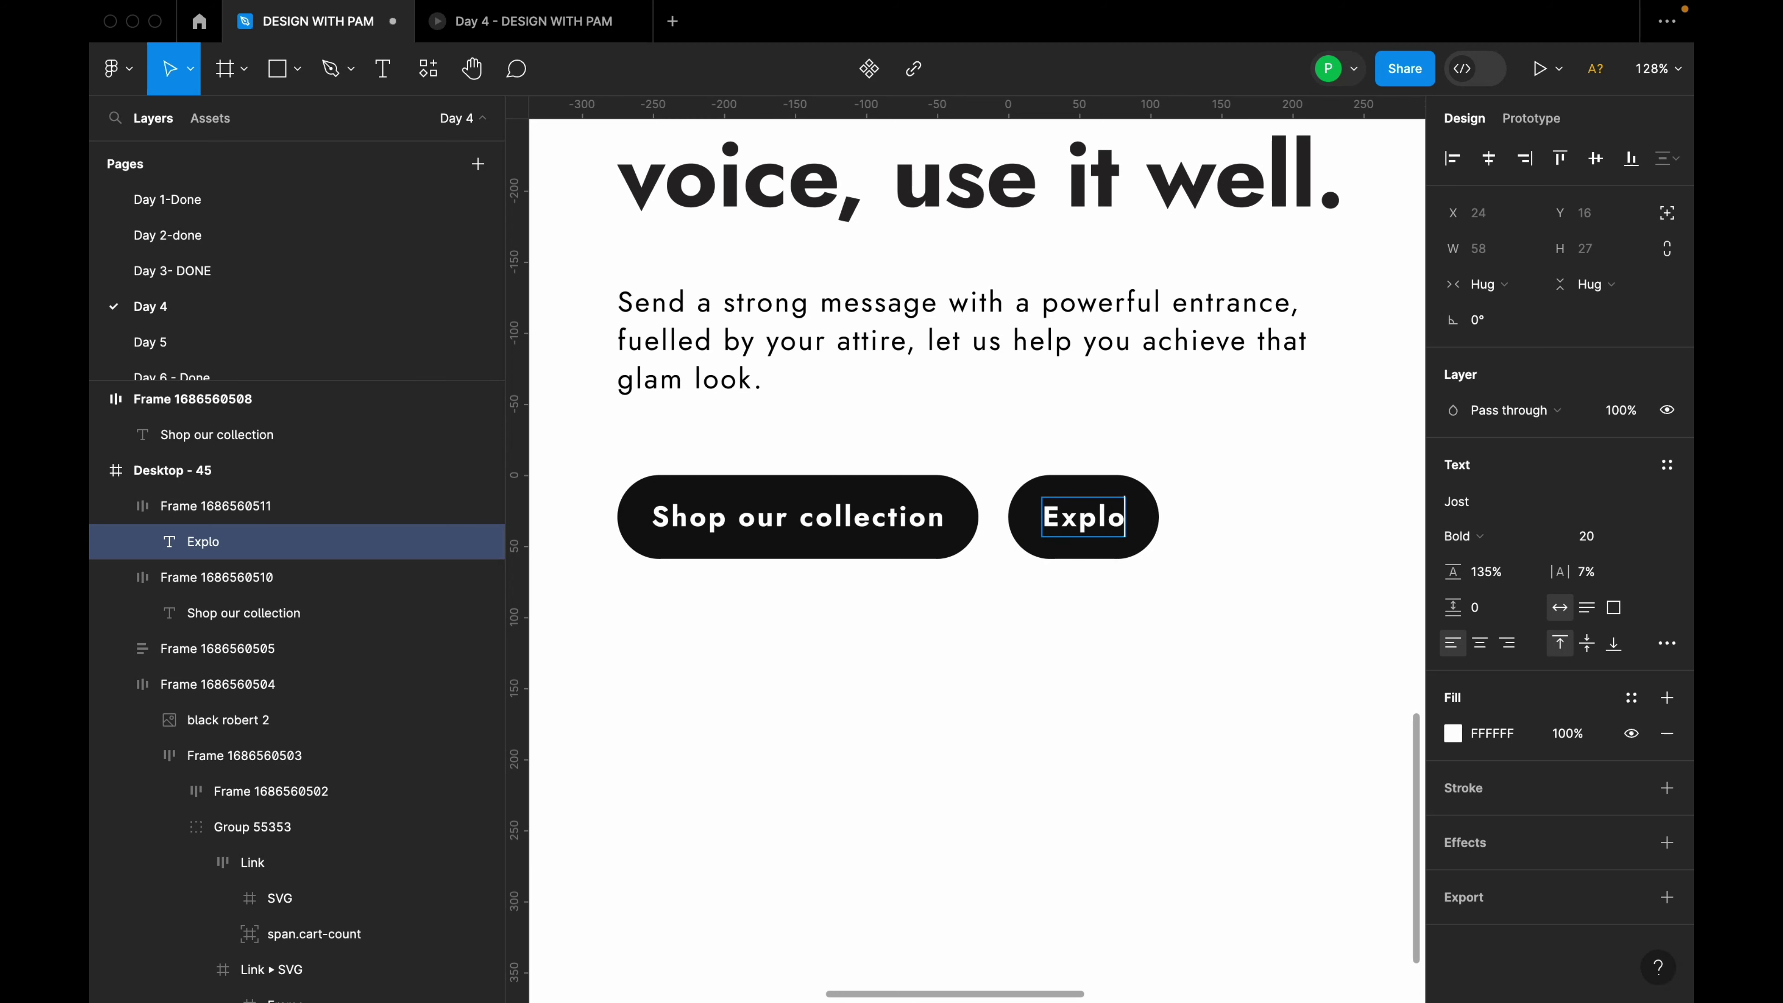
type("re all")
key("Escape")
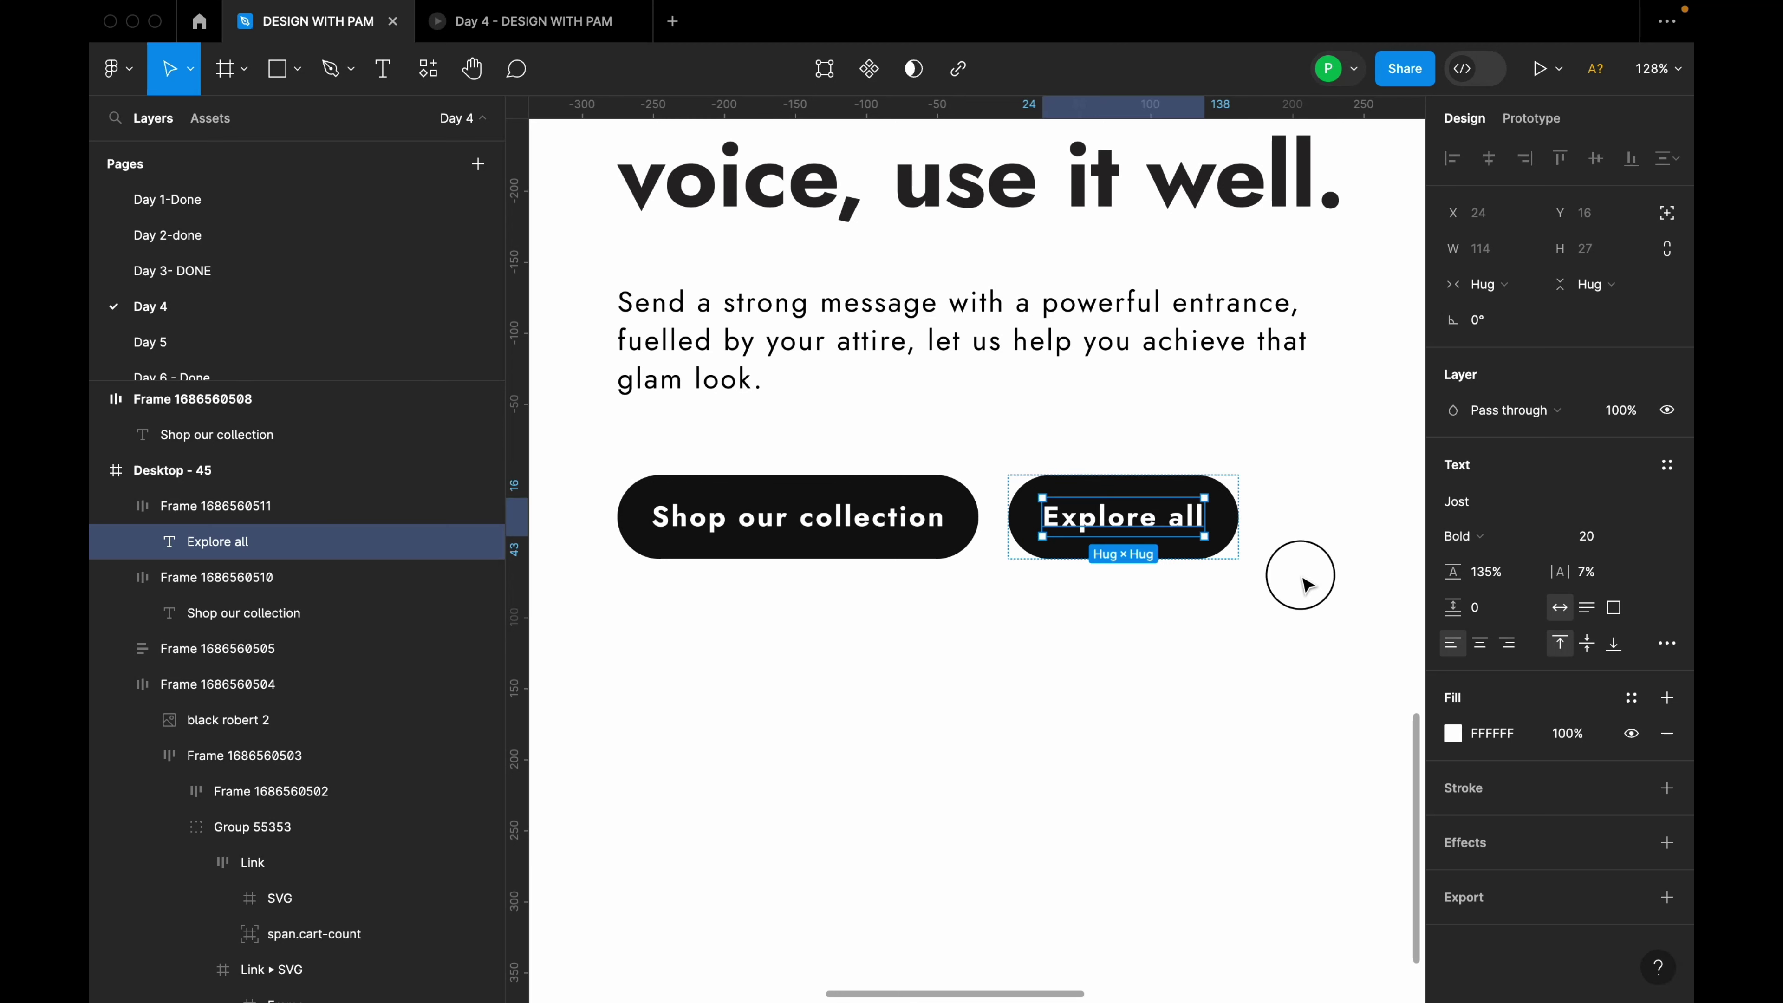
left_click(1303, 583)
Move the "Explore all" button farther from the first button, to X 376, Y 591.
scroll(1058, 588, "down", 2)
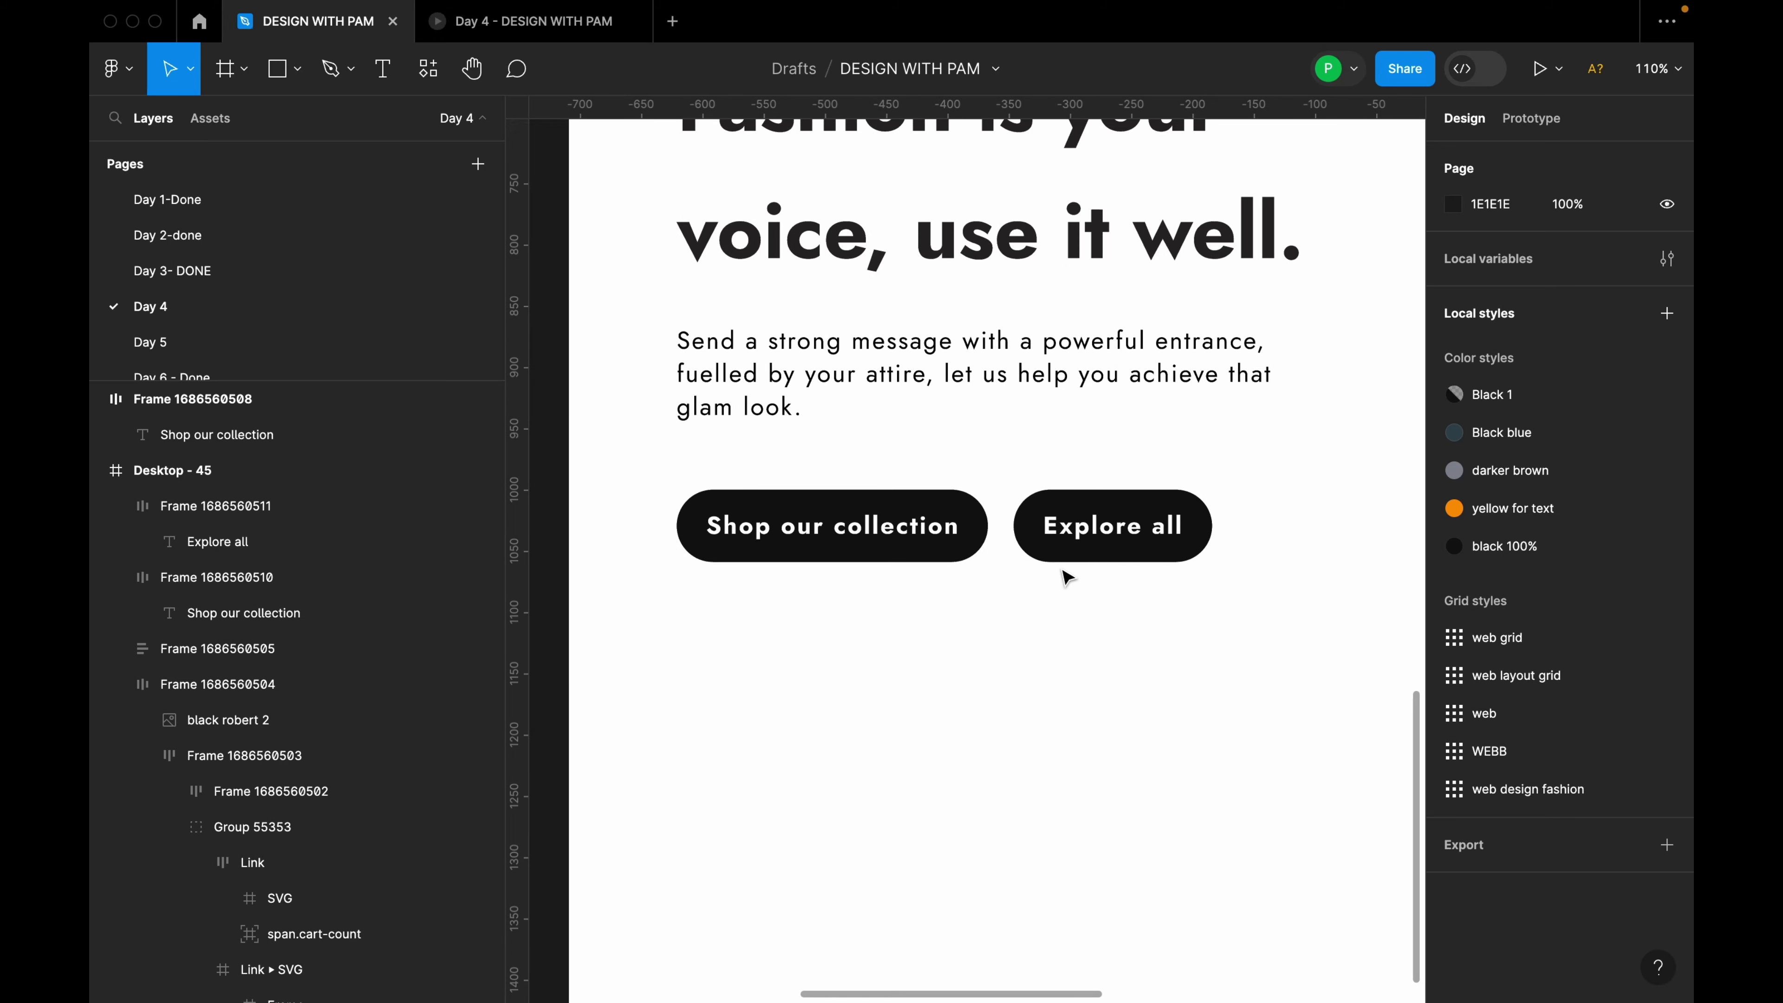
left_click(1085, 534)
left_click_drag(1119, 534, 1125, 535)
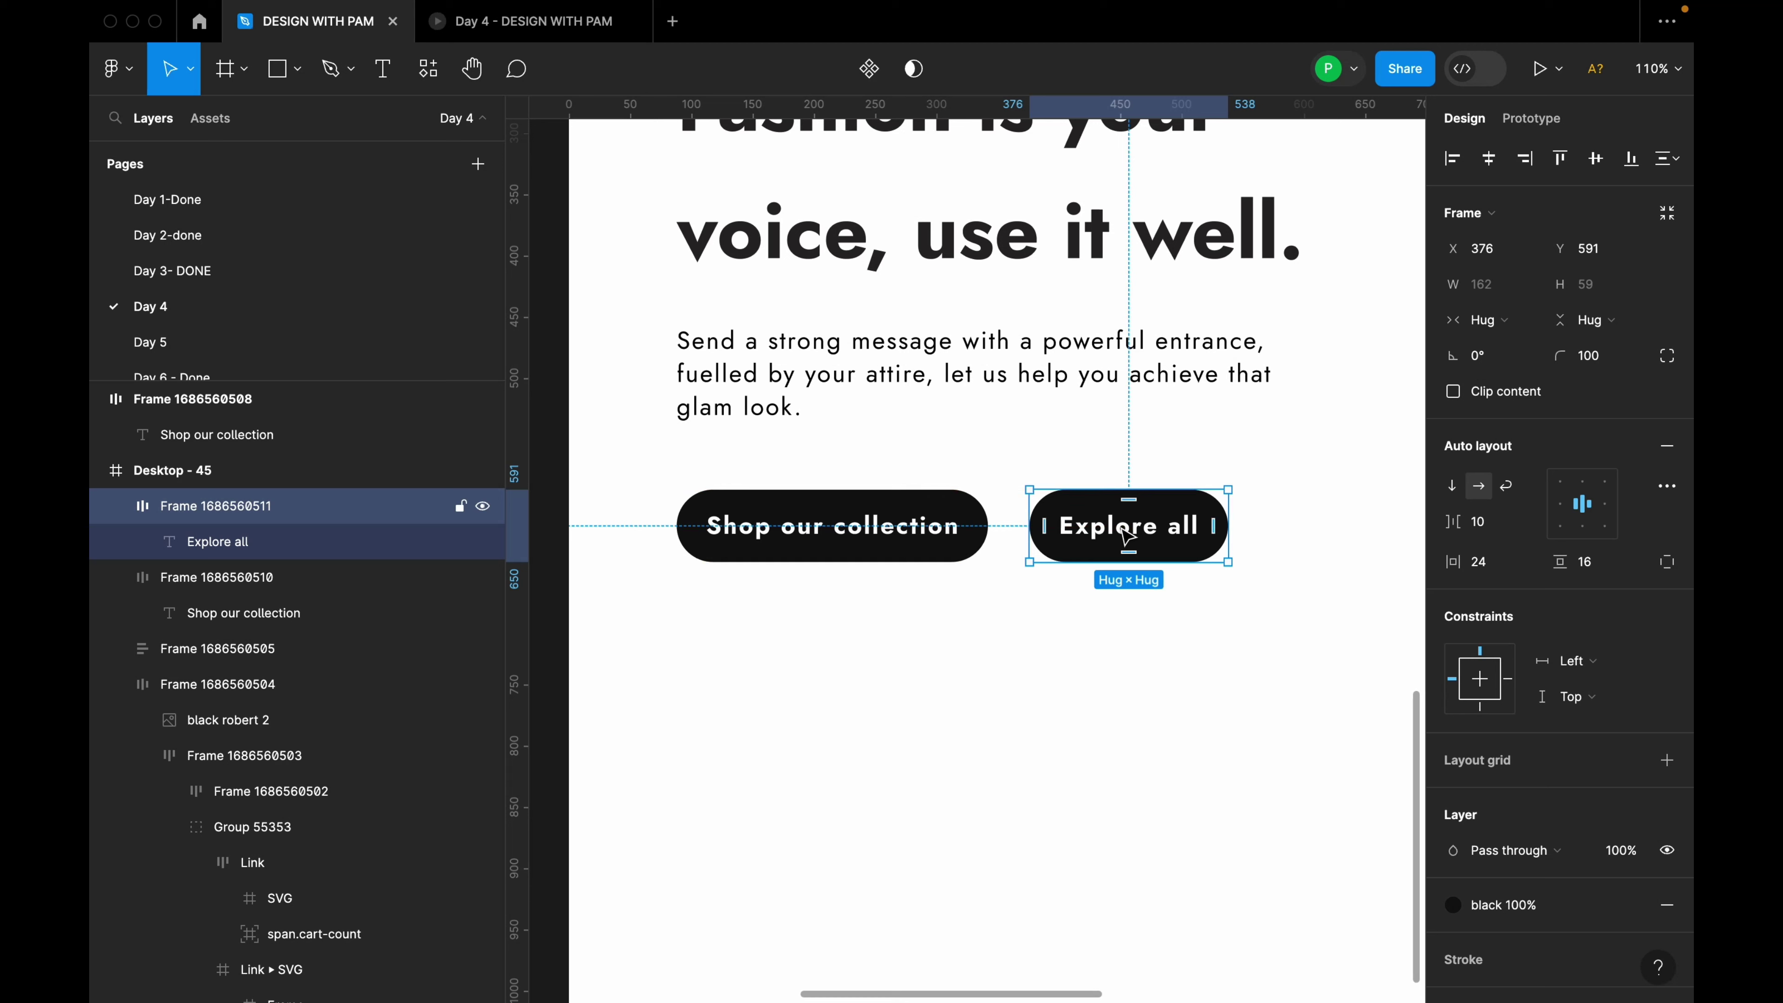
key("ctrl+z")
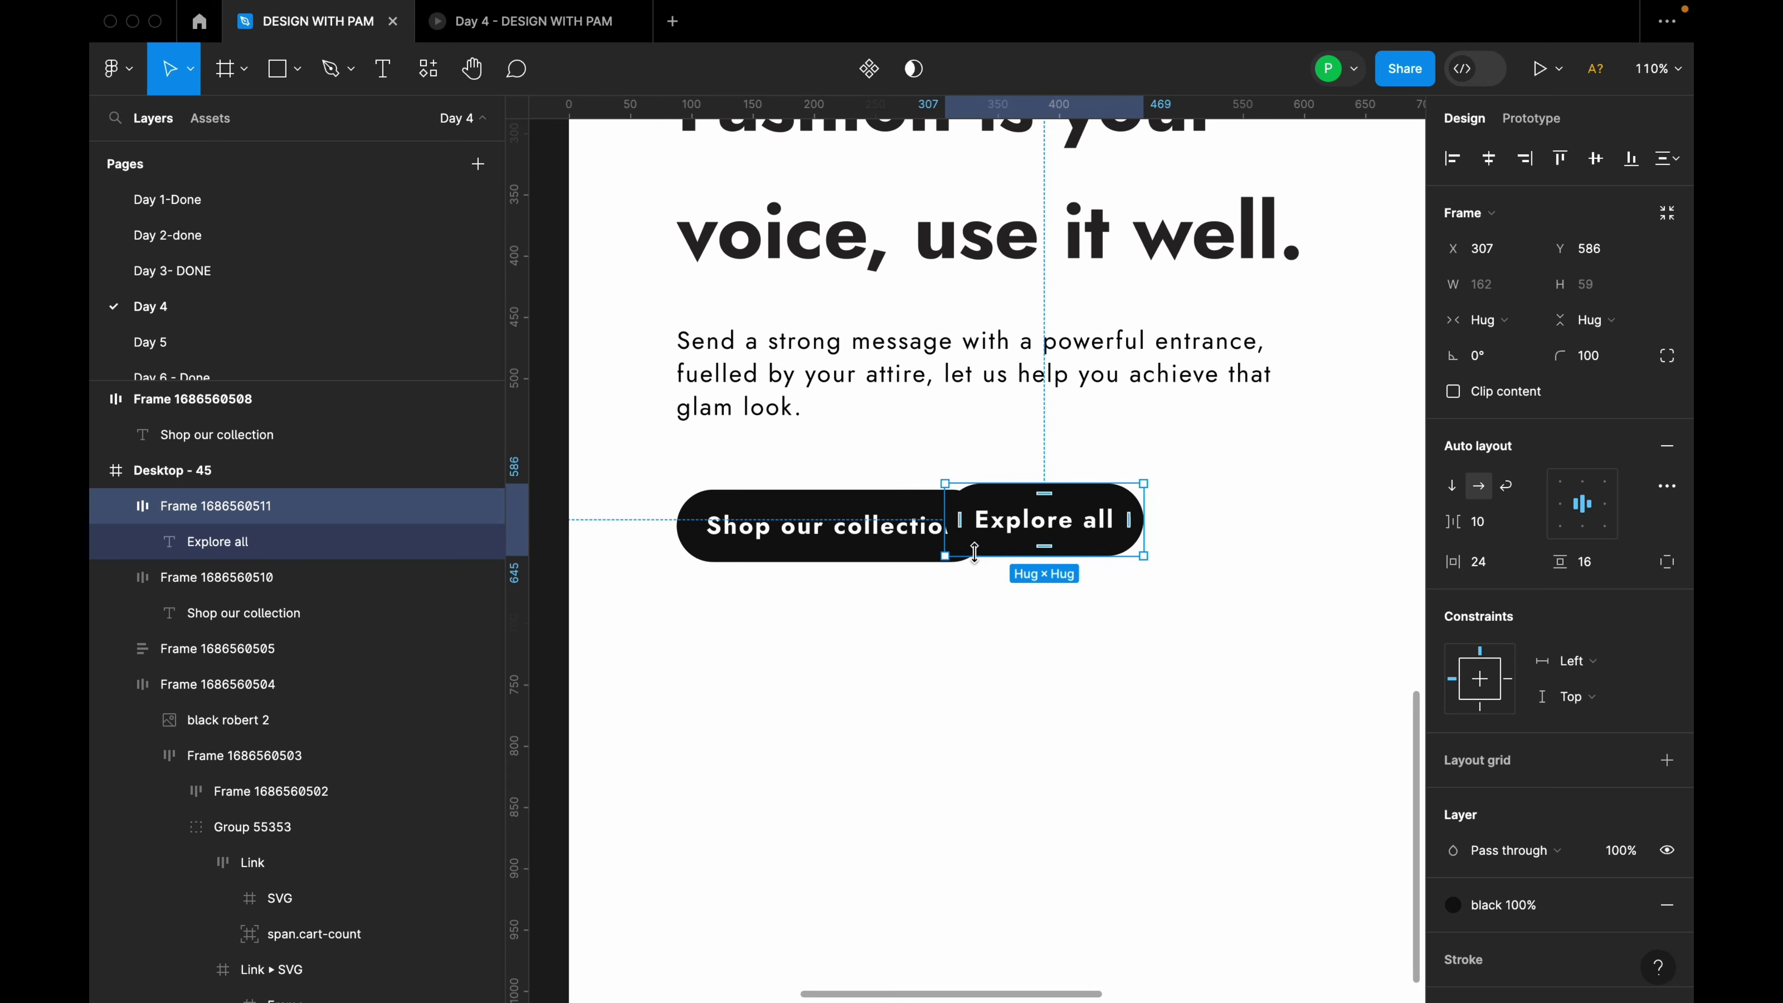
key("ctrl+shift+z")
left_click(912, 551)
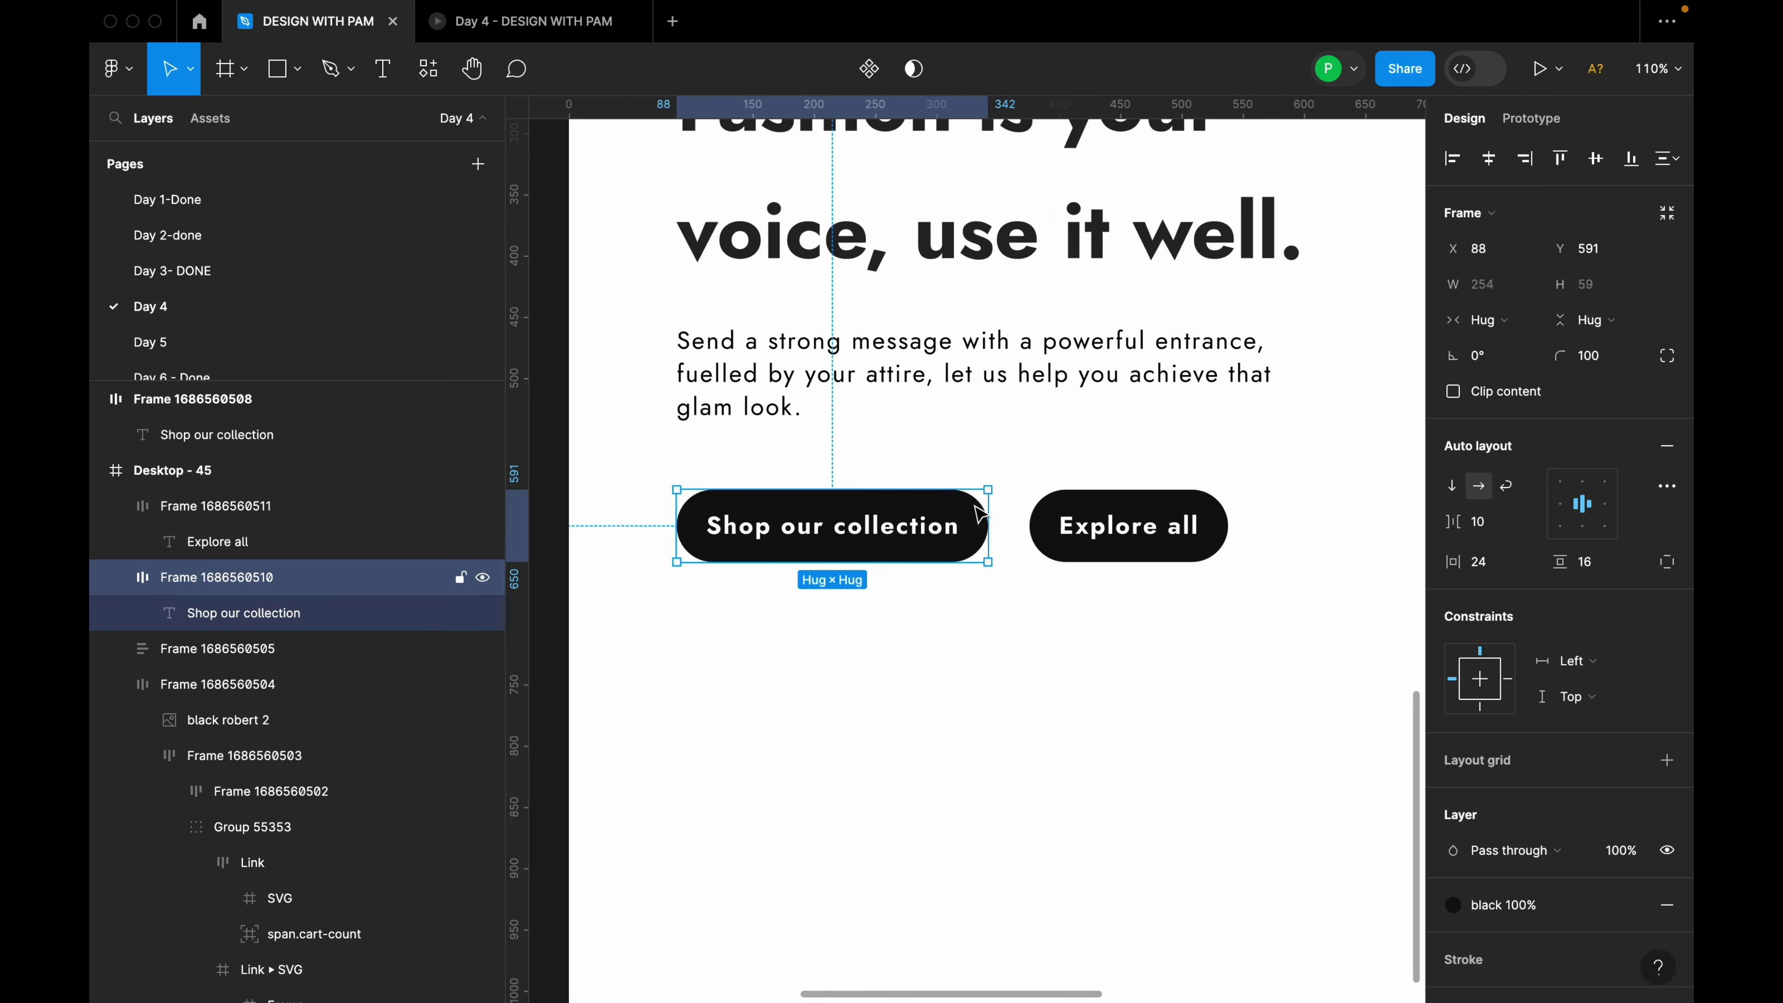
scroll(916, 570, "down", 3)
left_click(728, 605)
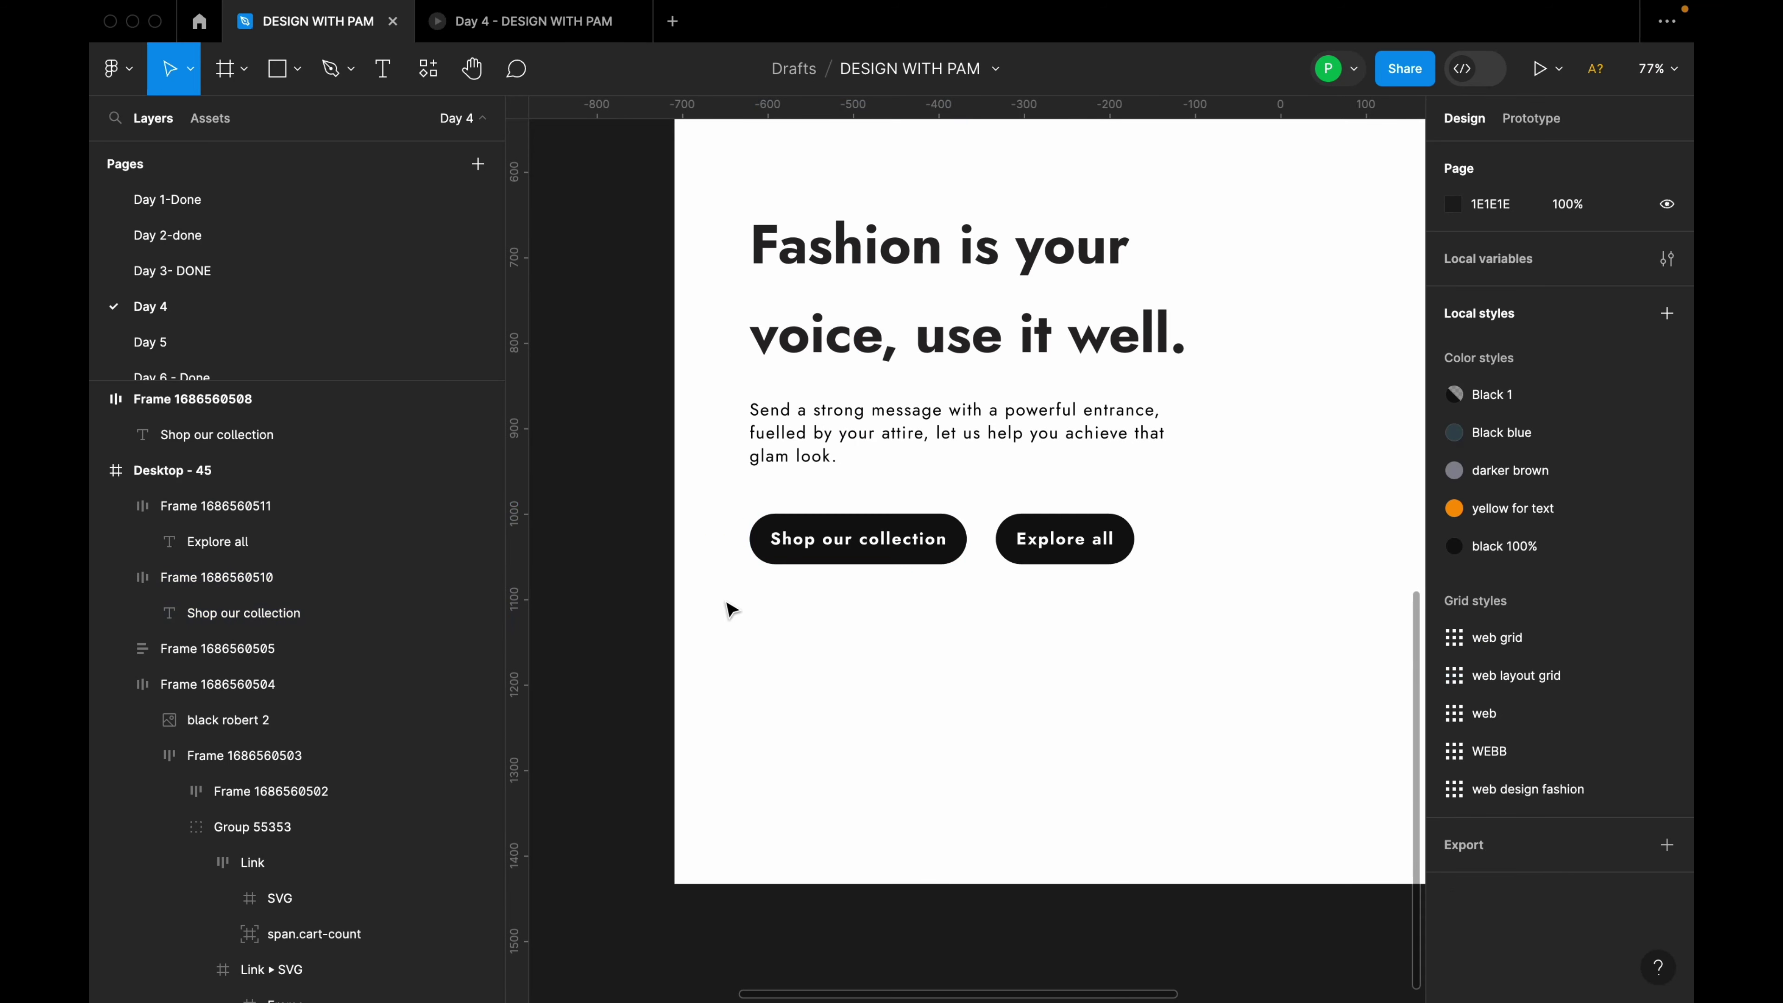
scroll(954, 649, "down", 2)
left_click_drag(1262, 609, 1177, 625)
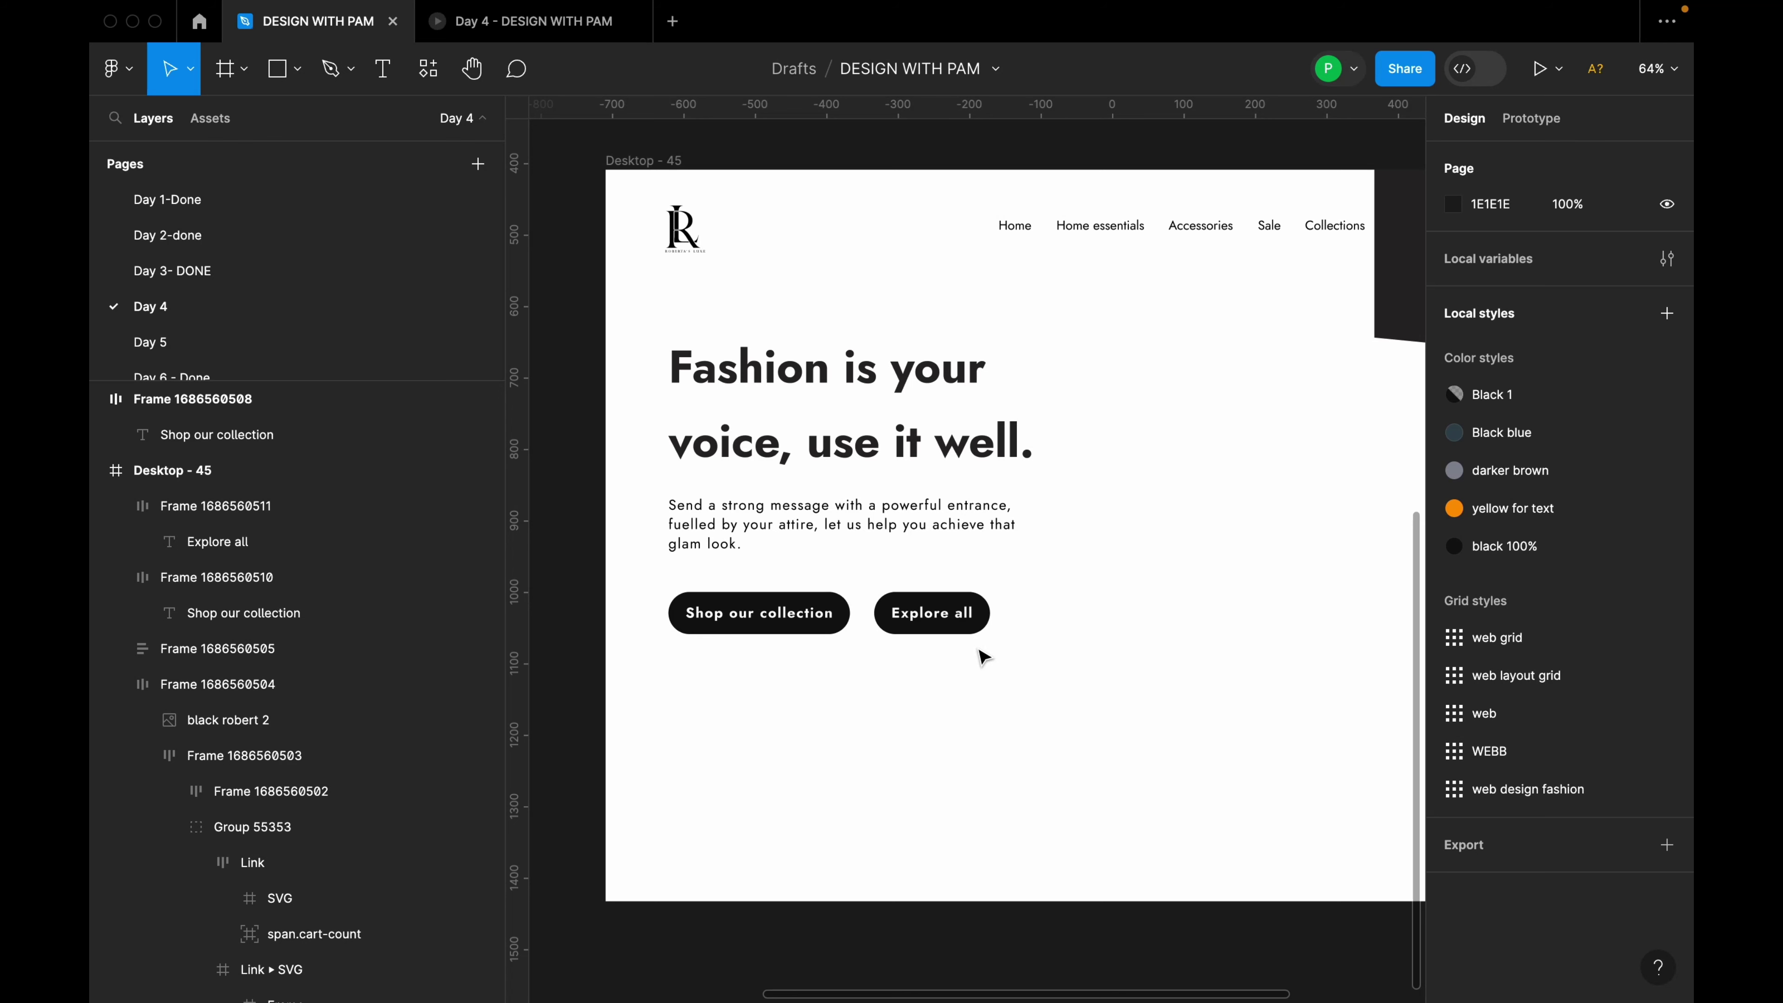
Detach the black 100% color style from the "Explore all" button's fill.
left_click(973, 610)
scroll(1615, 847, "down", 1)
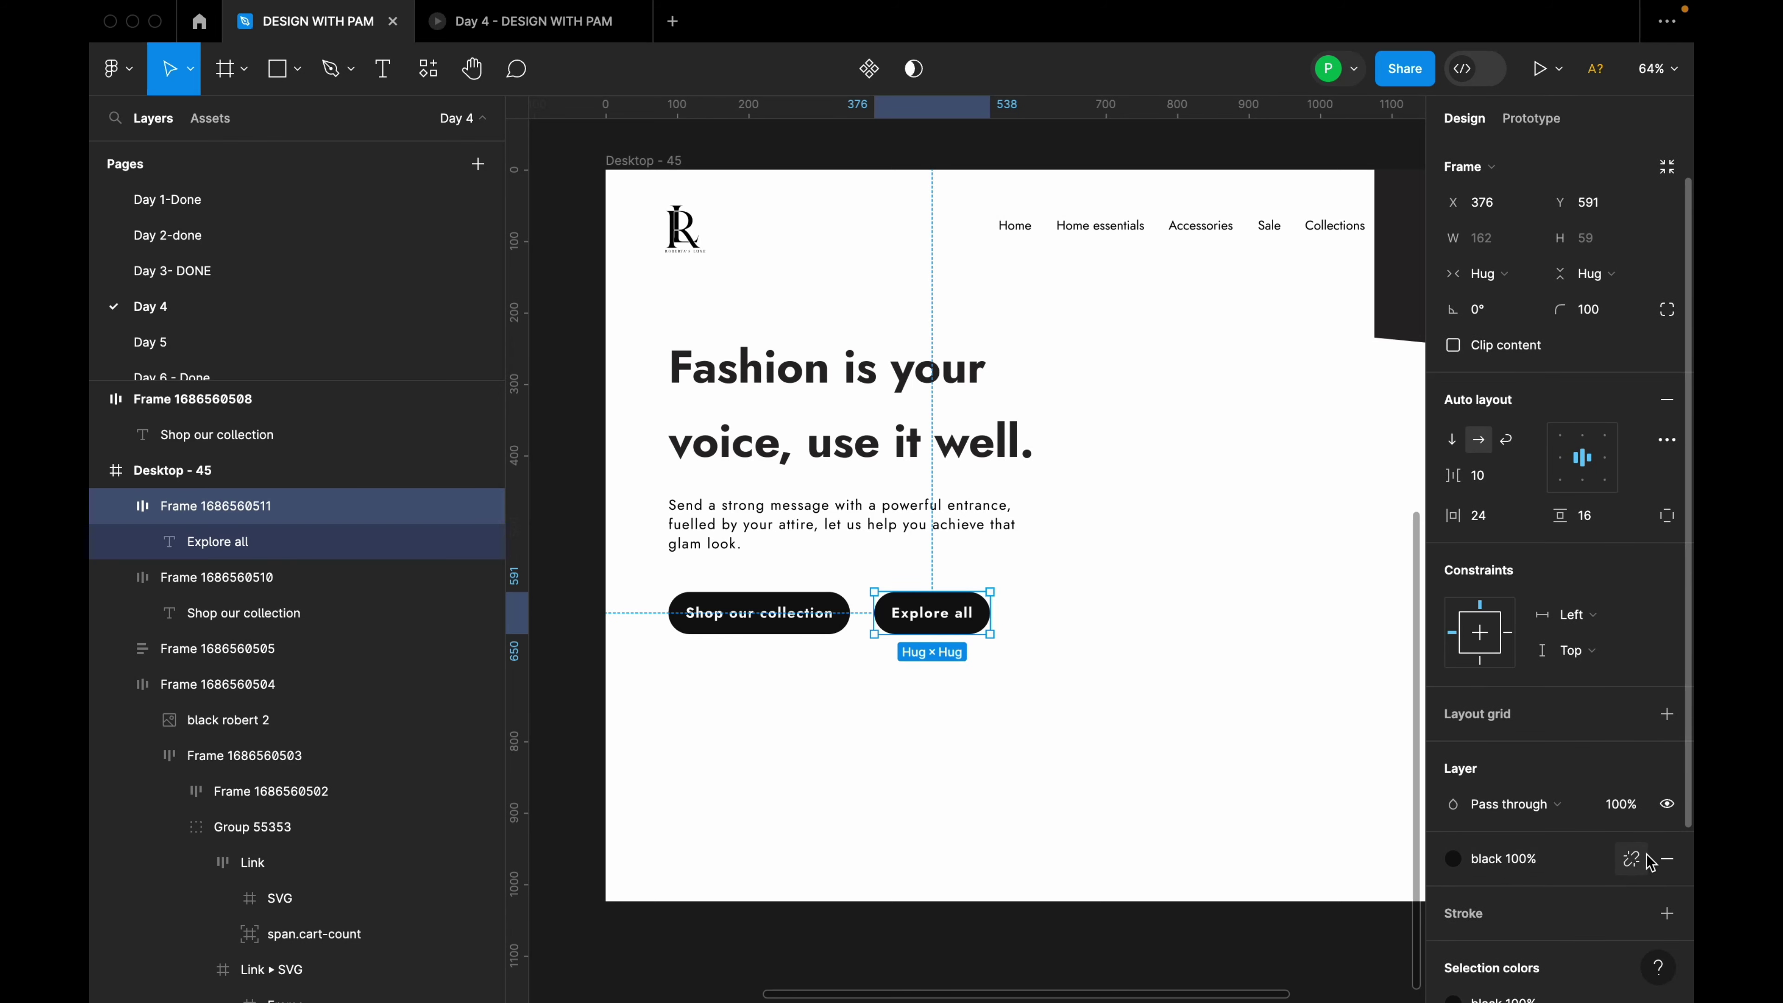
left_click(1632, 858)
left_click(1491, 894)
Fill the "Explore all" button with light grey E9E7E7, sampled from the matching button in the reference design above.
left_click(1450, 901)
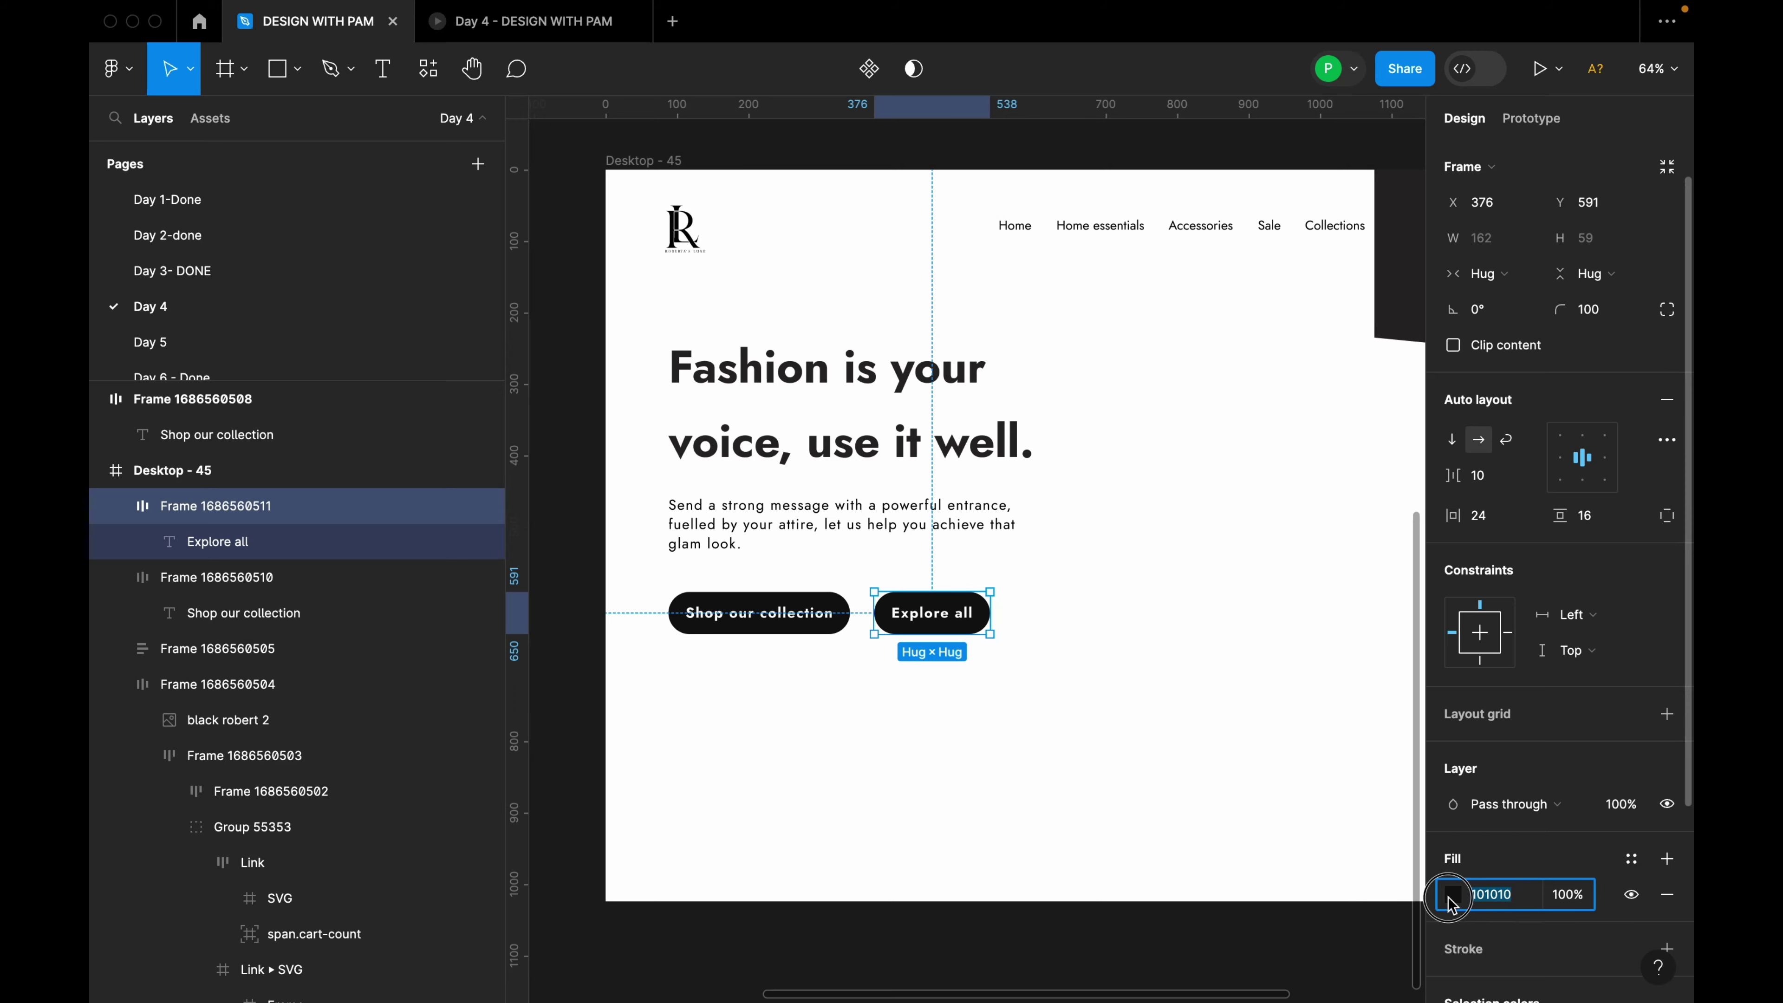
left_click(1190, 735)
scroll(869, 369, "up", 5)
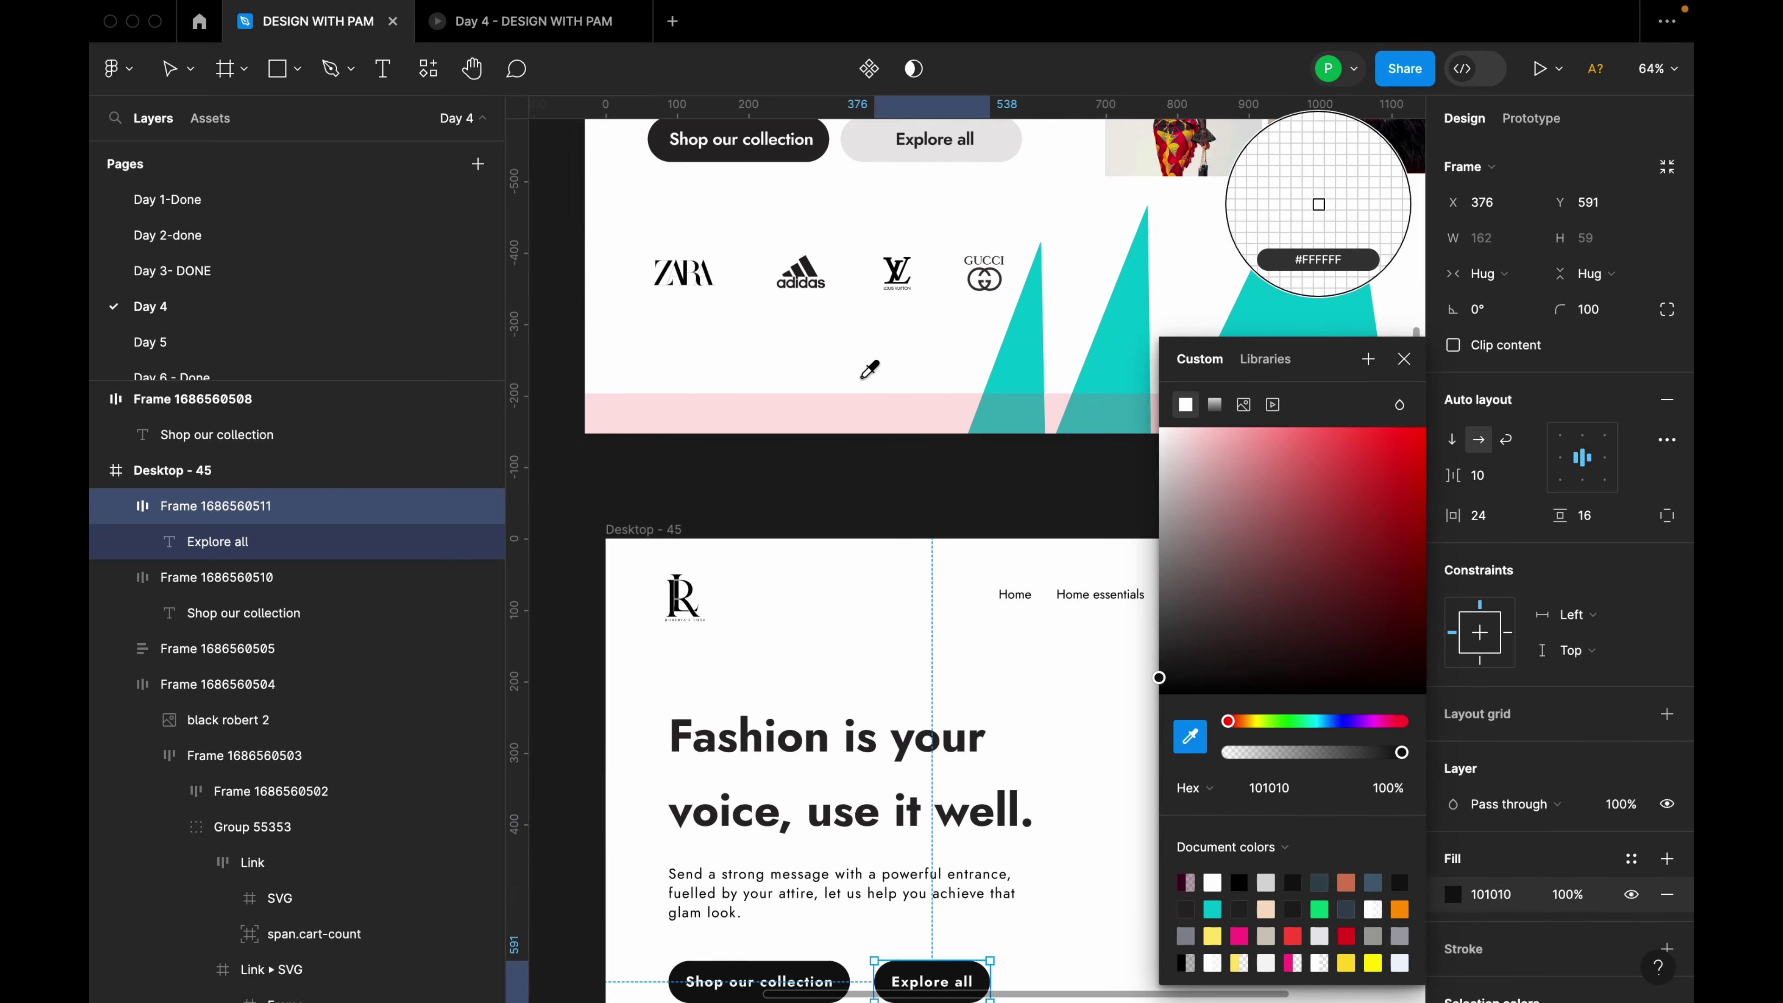
scroll(913, 366, "up", 3)
left_click(1000, 355)
scroll(1025, 526, "down", 8)
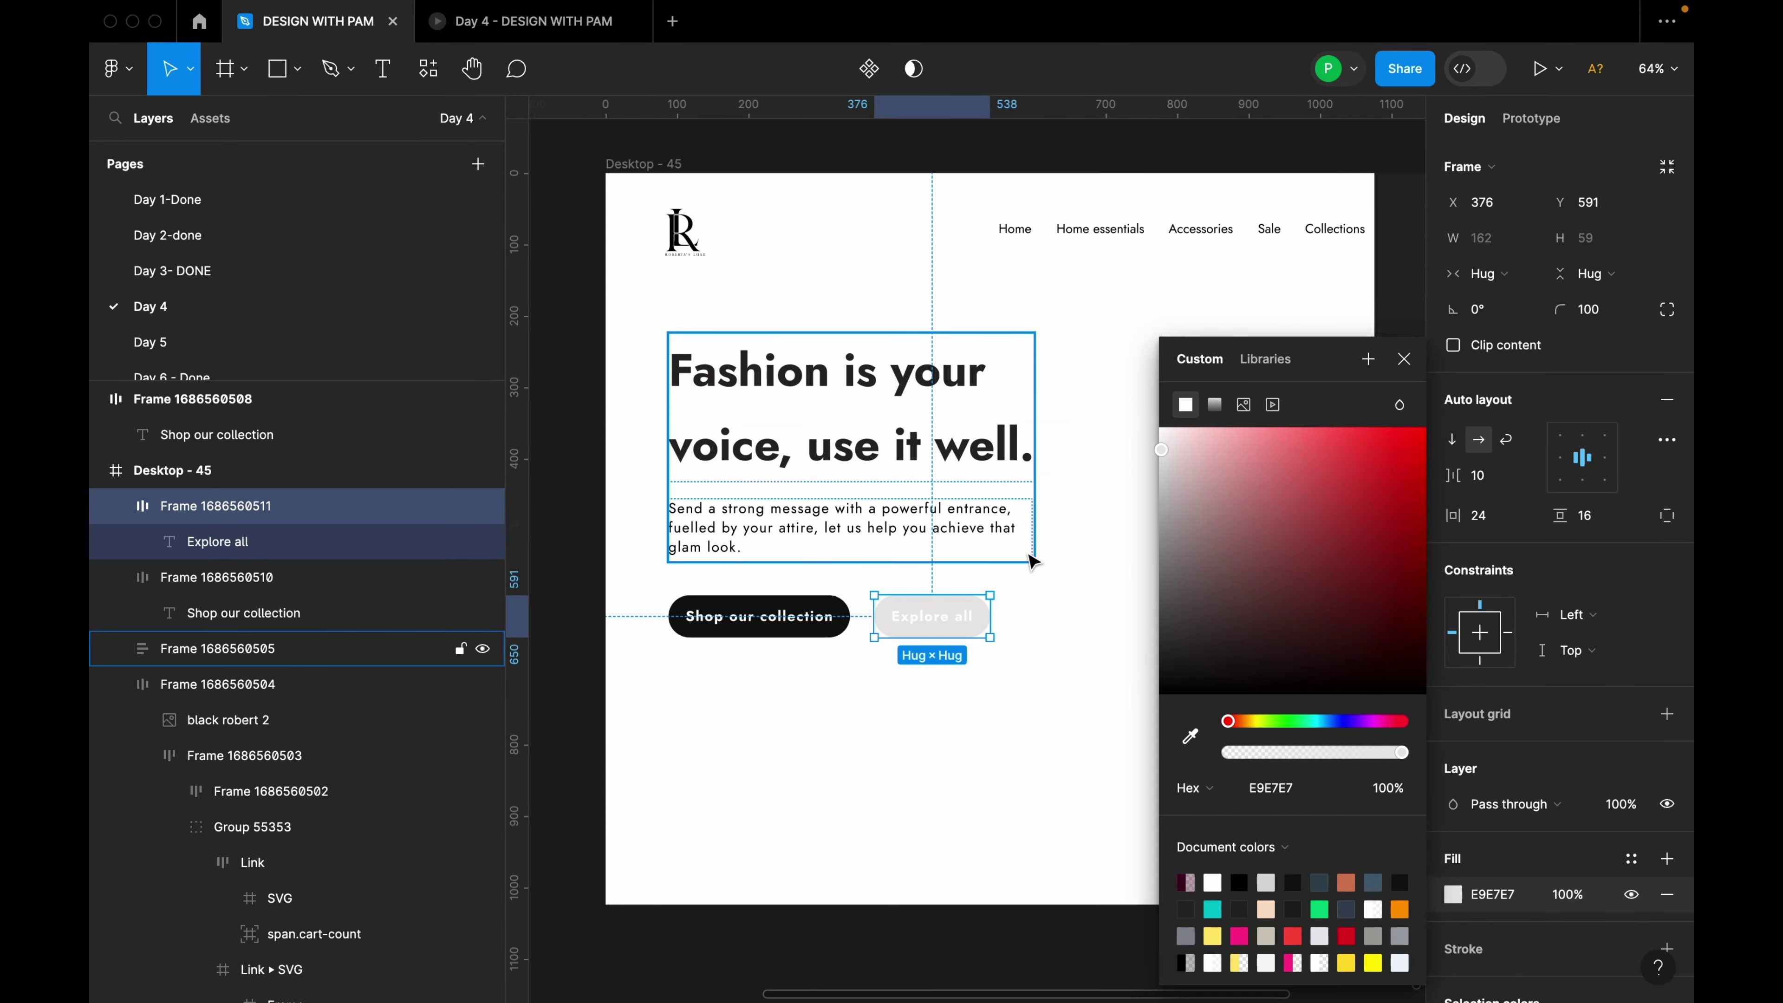
left_click(1015, 677)
Move the "Explore all" button slightly down, to X 377, Y 597.
scroll(1004, 671, "up", 5)
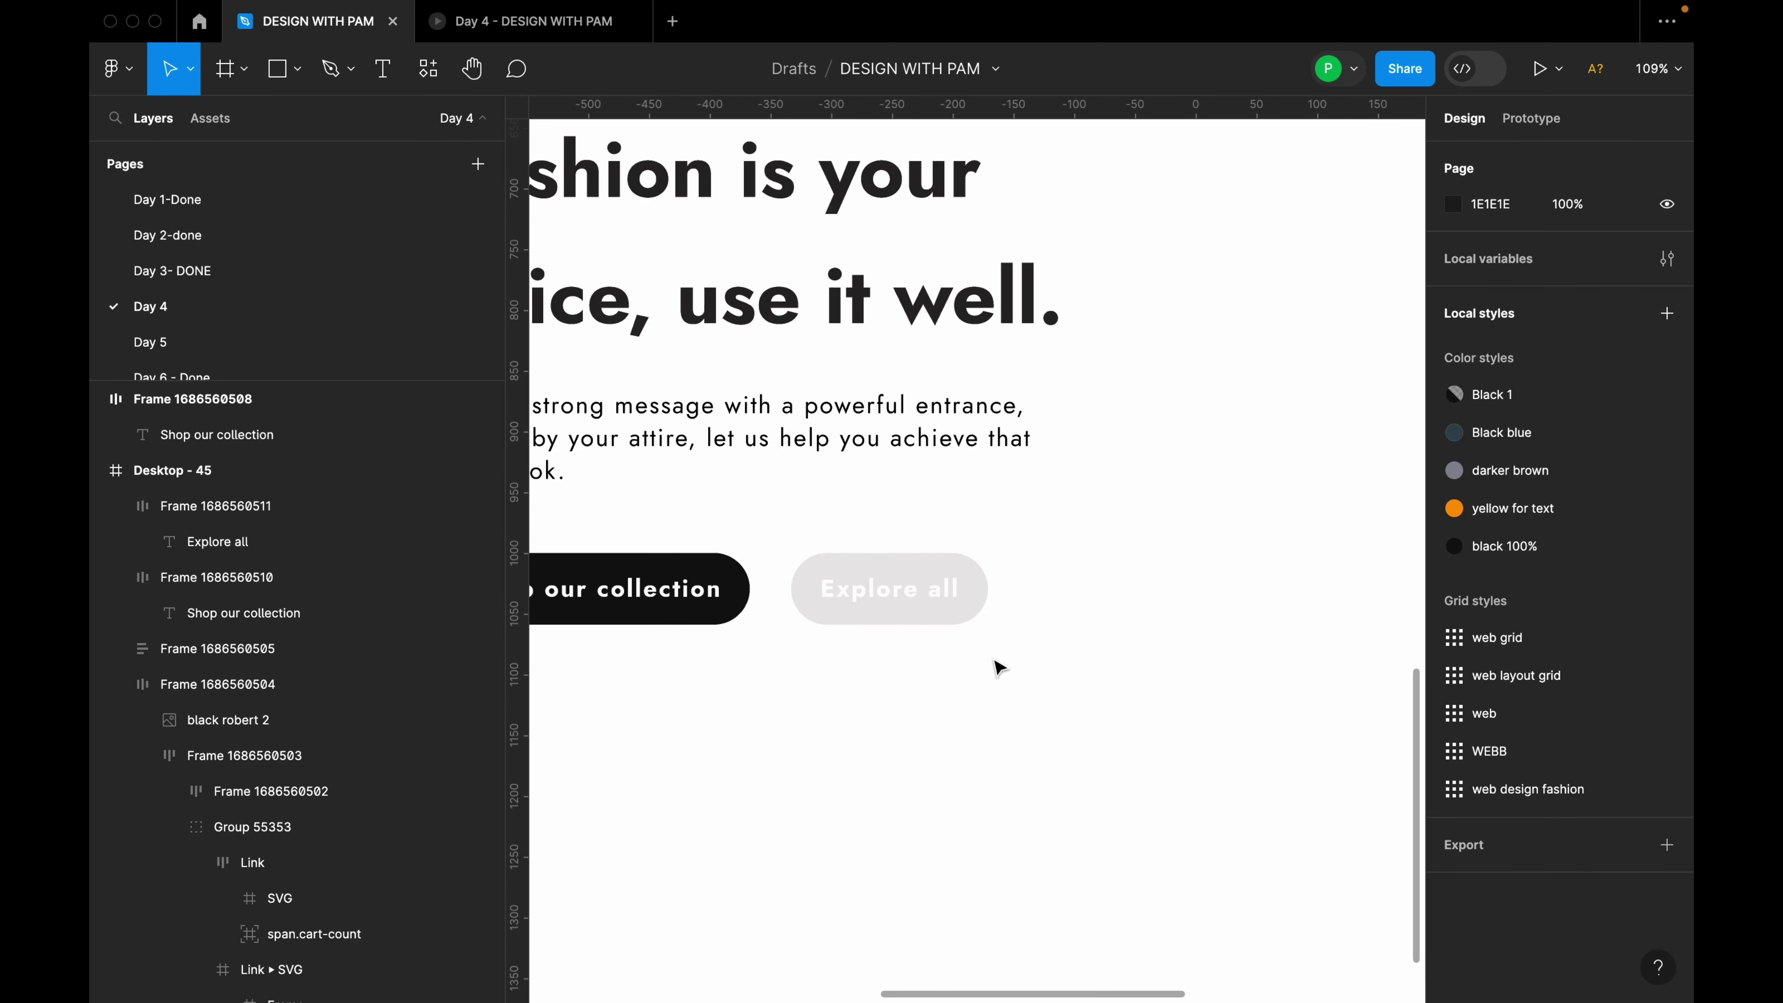
left_click(913, 607)
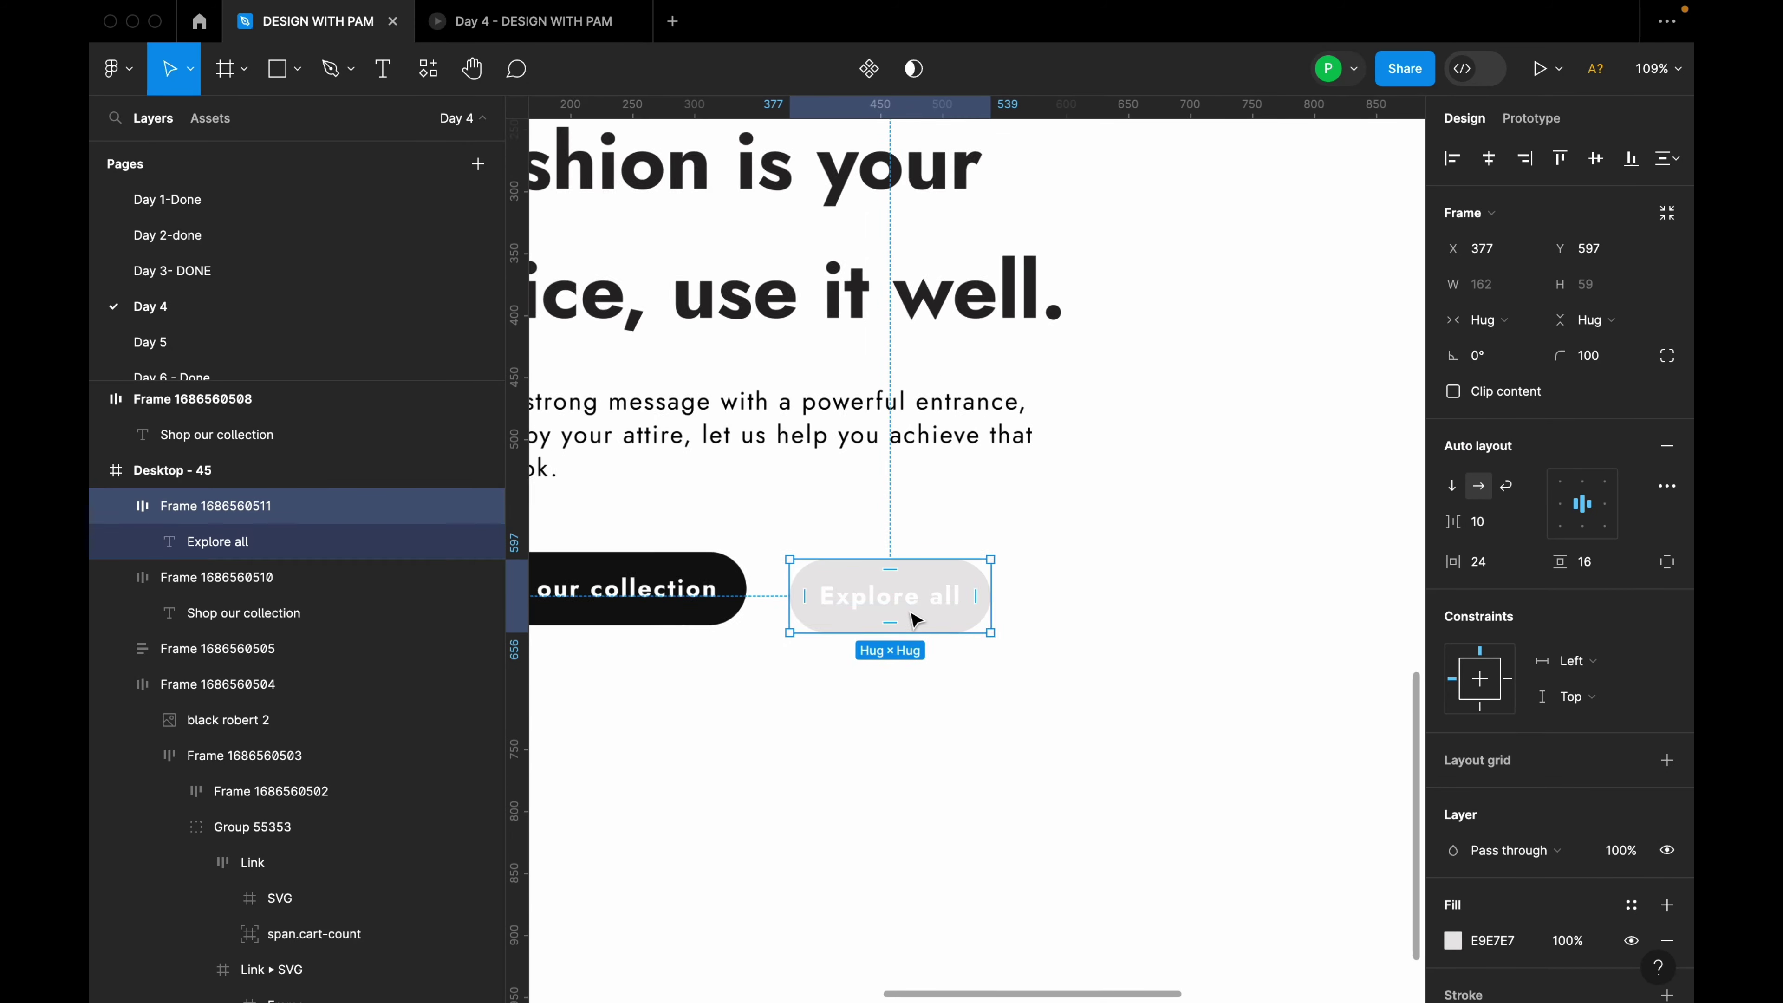
scroll(916, 618, "up", 2)
scroll(937, 605, "down", 10)
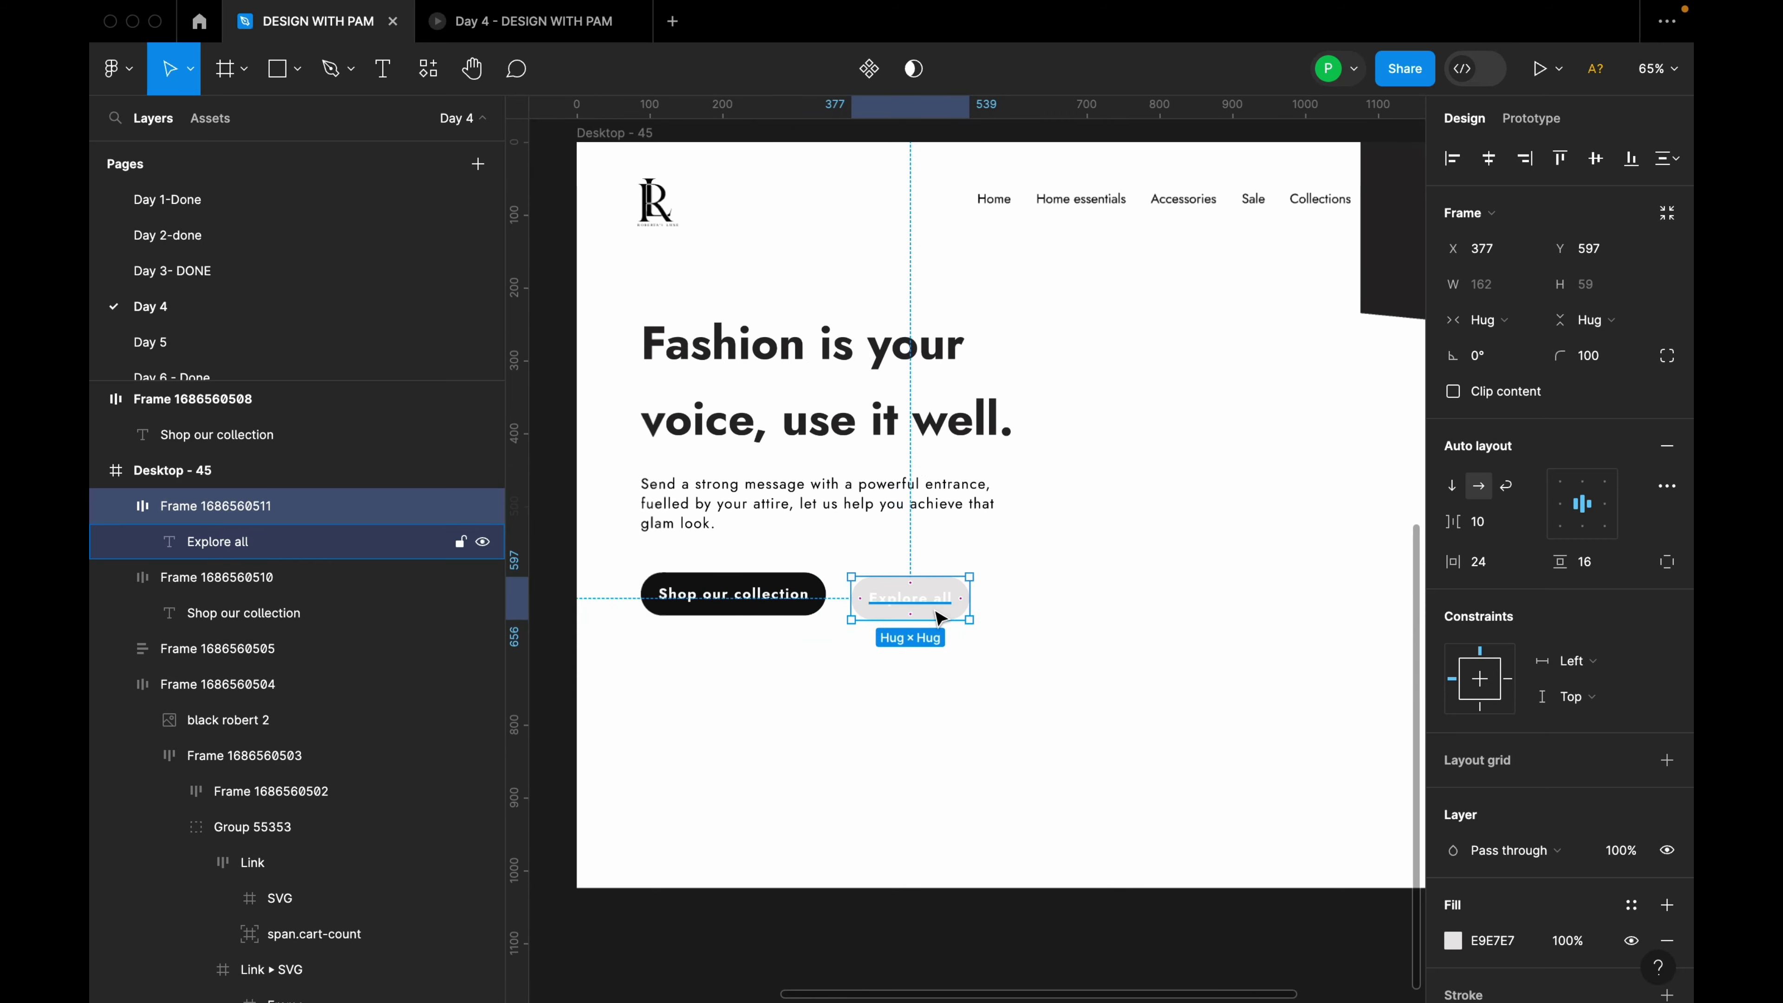
left_click(1031, 642)
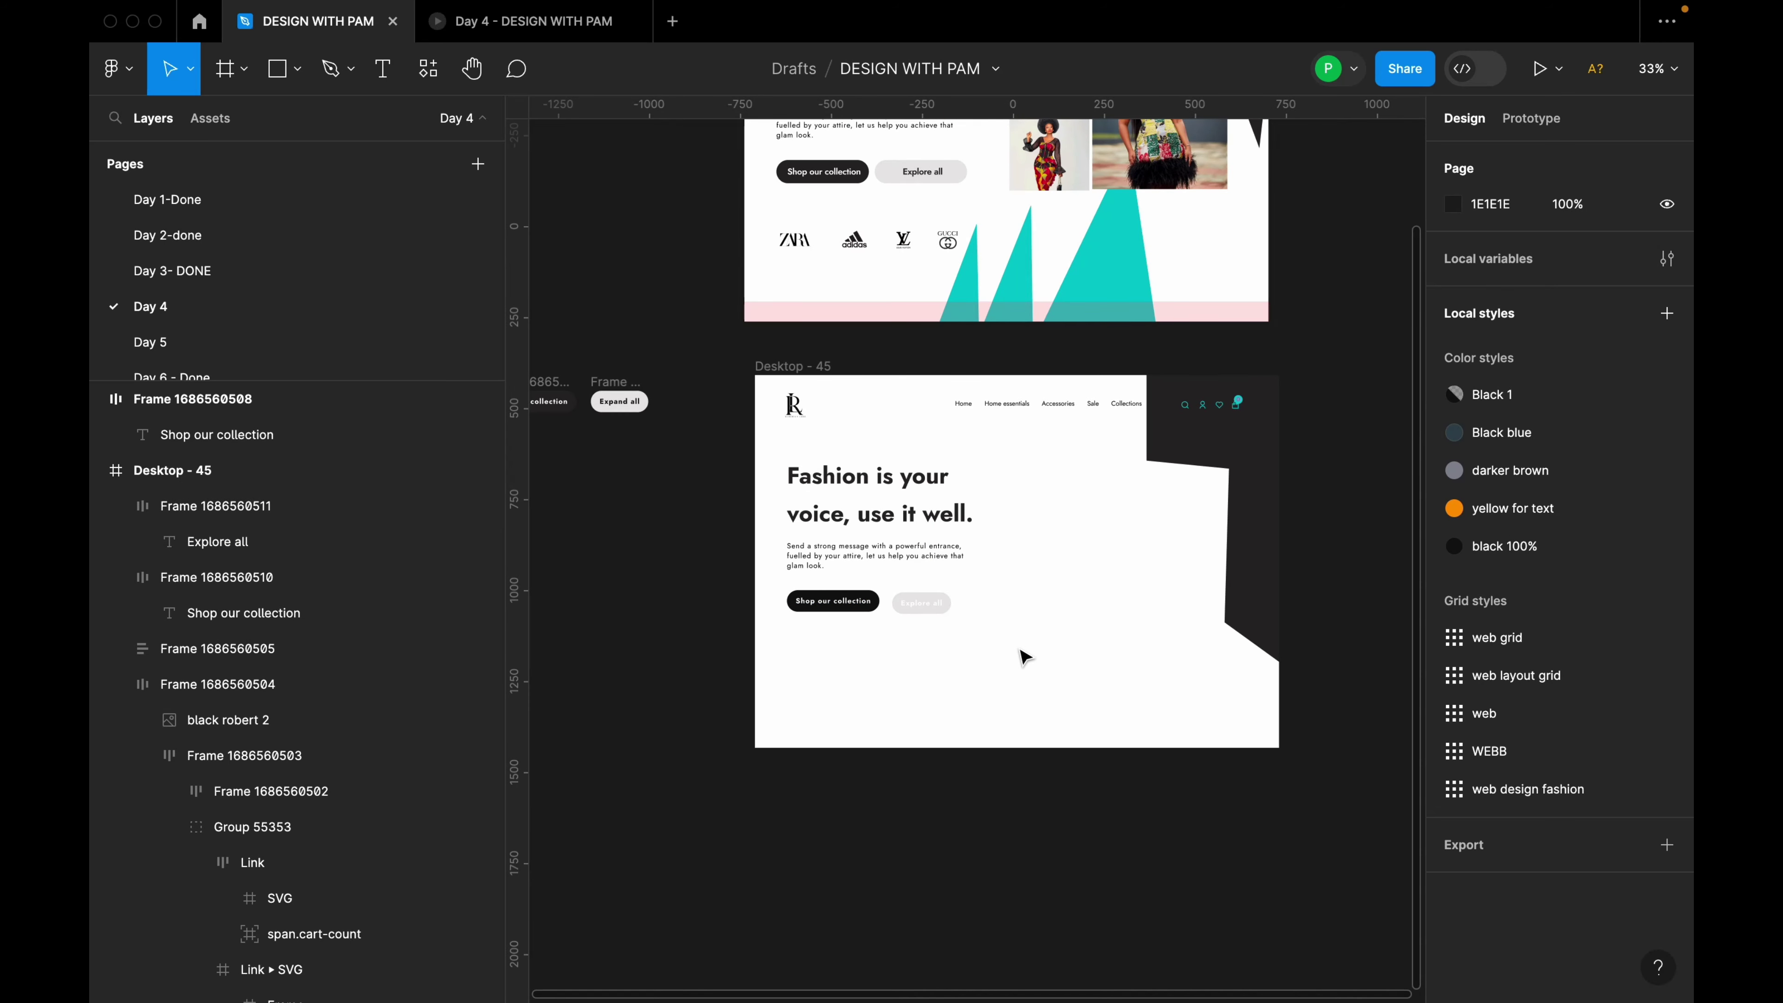
Apply the black 100% color style to the "Explore all" text and detach the style, keeping the fill at 101010.
left_click(938, 608)
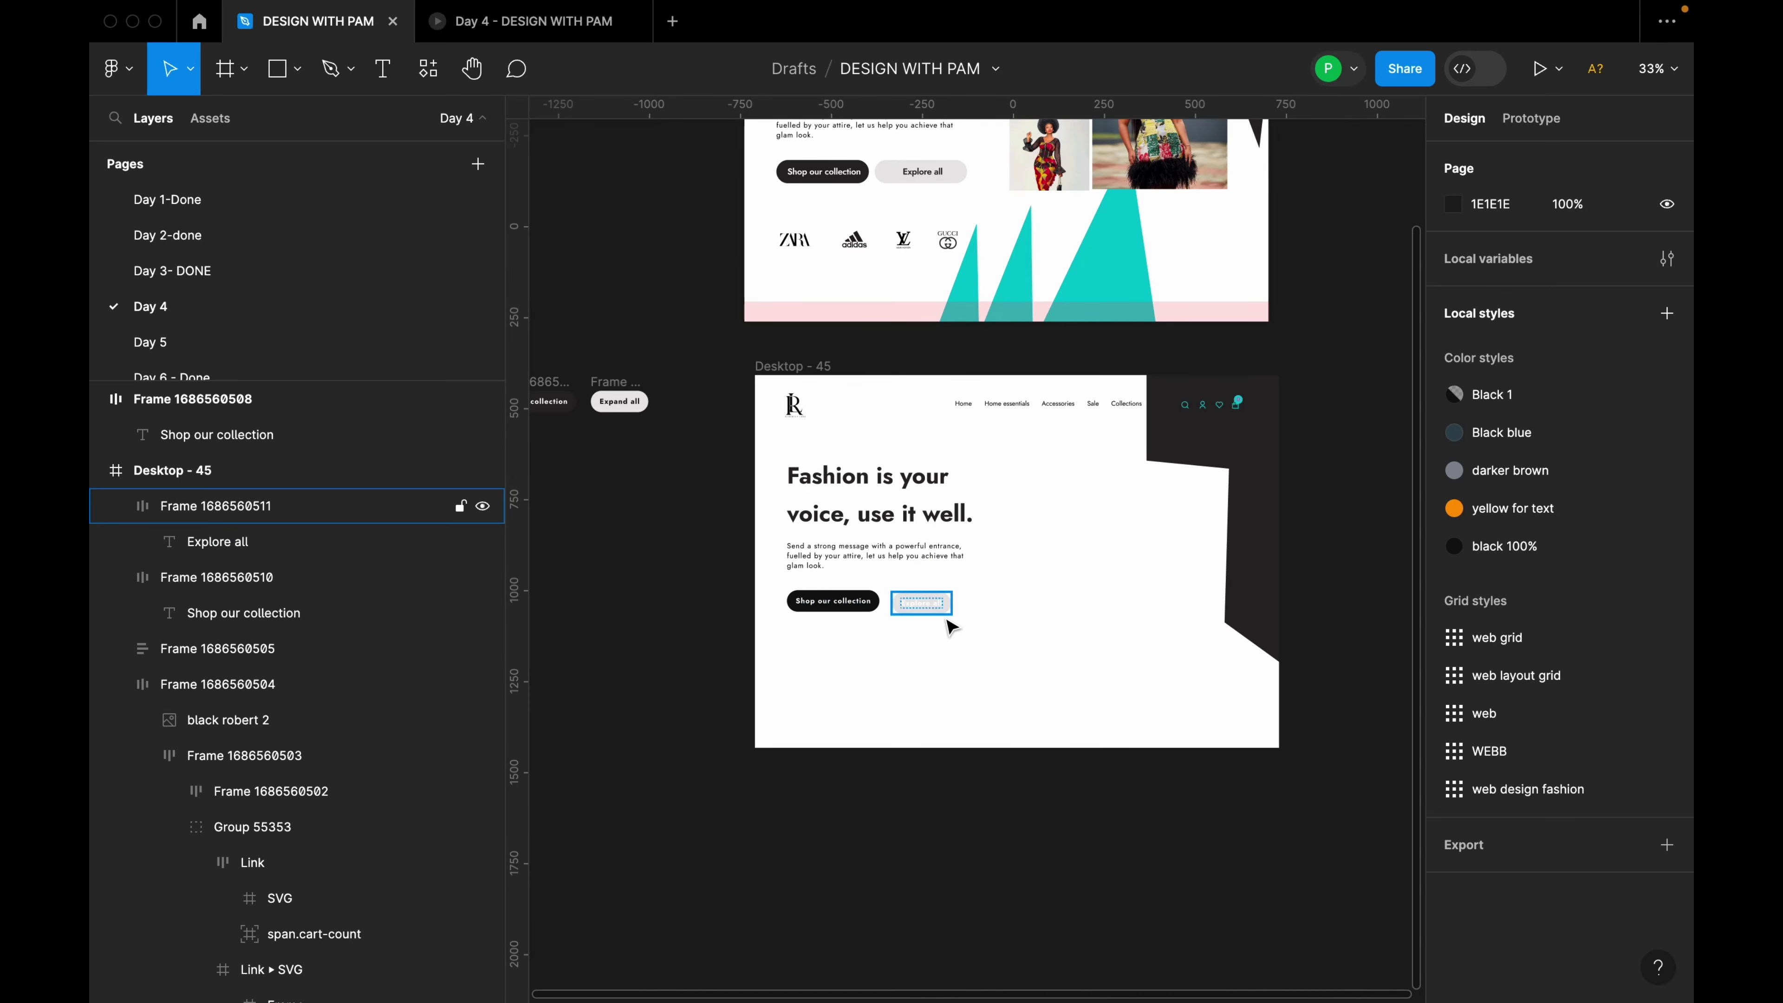
scroll(938, 611, "up", 5)
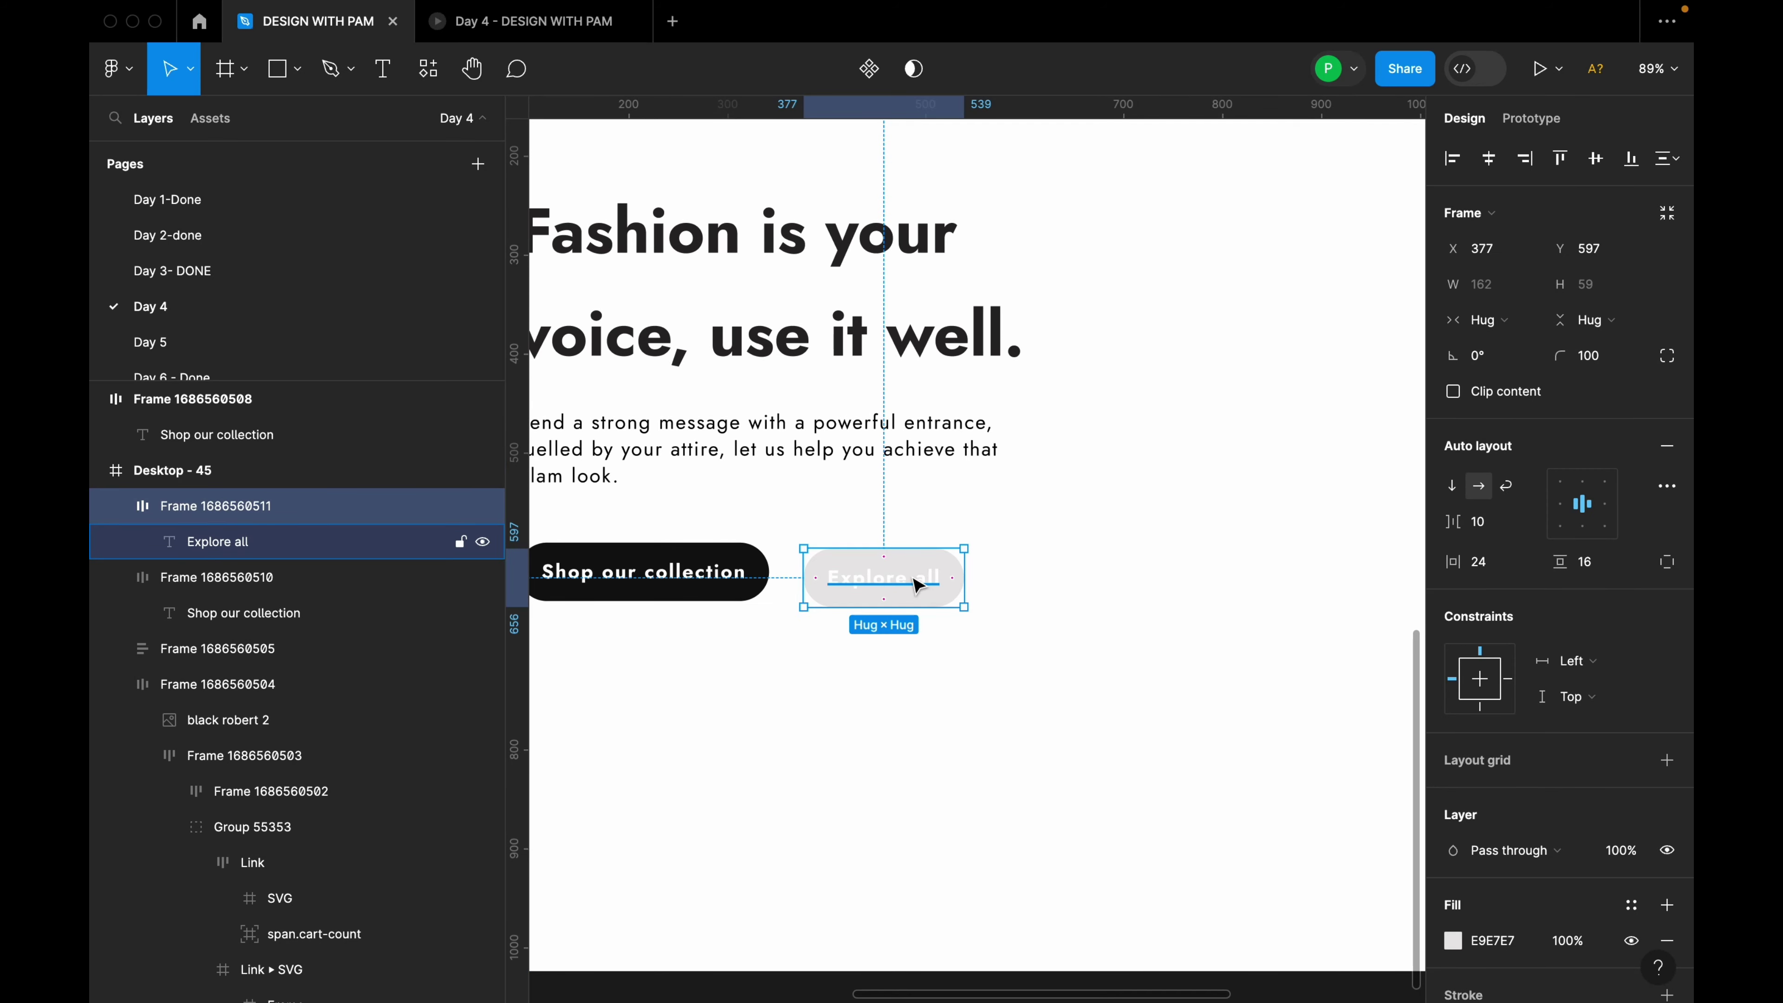
left_click(917, 585)
left_click(1452, 733)
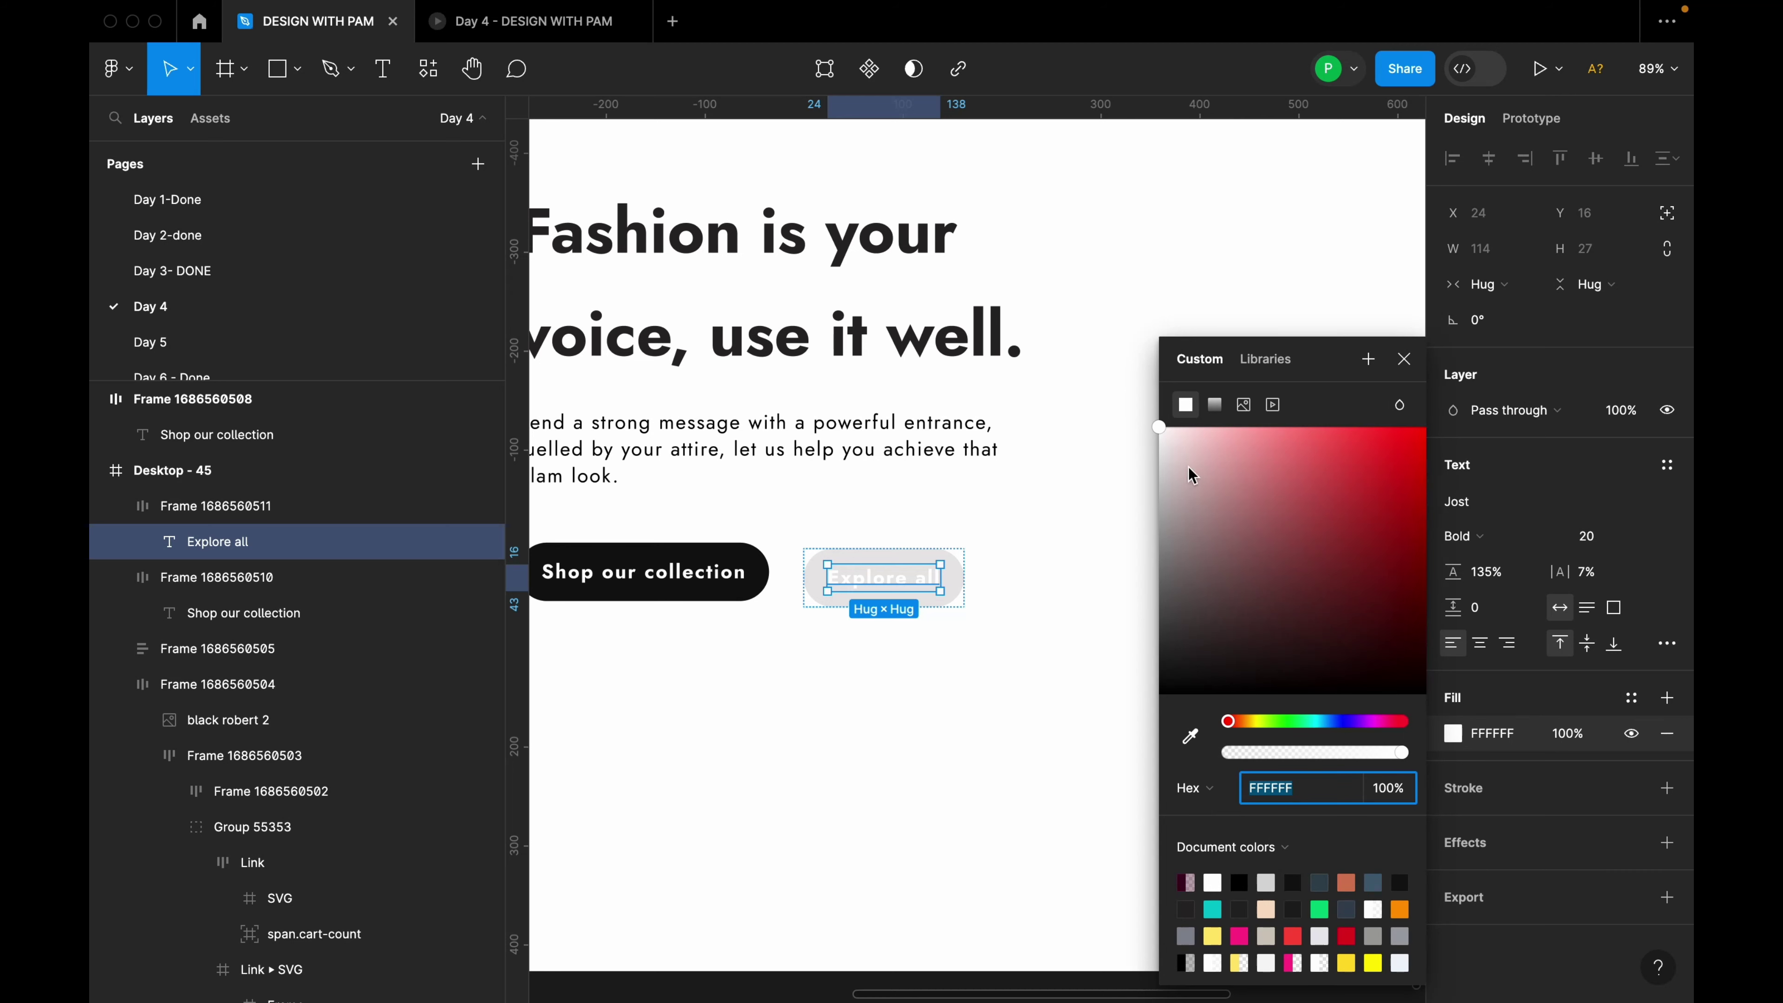
left_click(1631, 698)
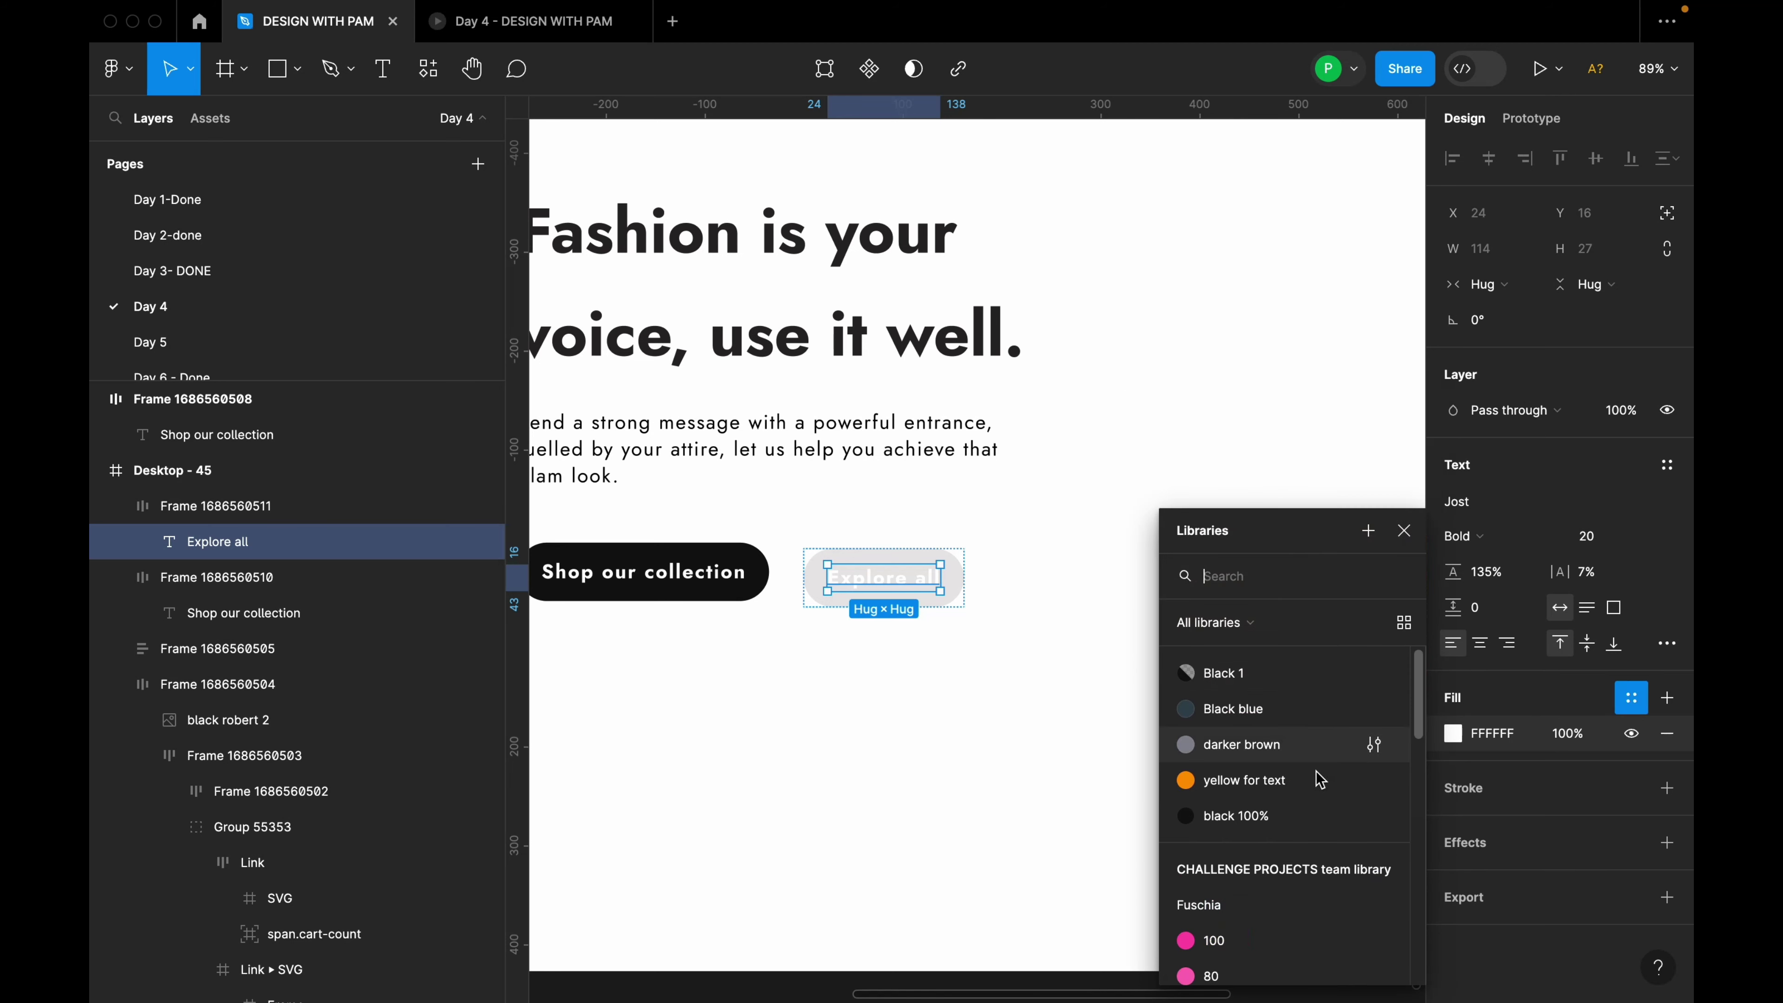
left_click(1270, 821)
left_click(1629, 699)
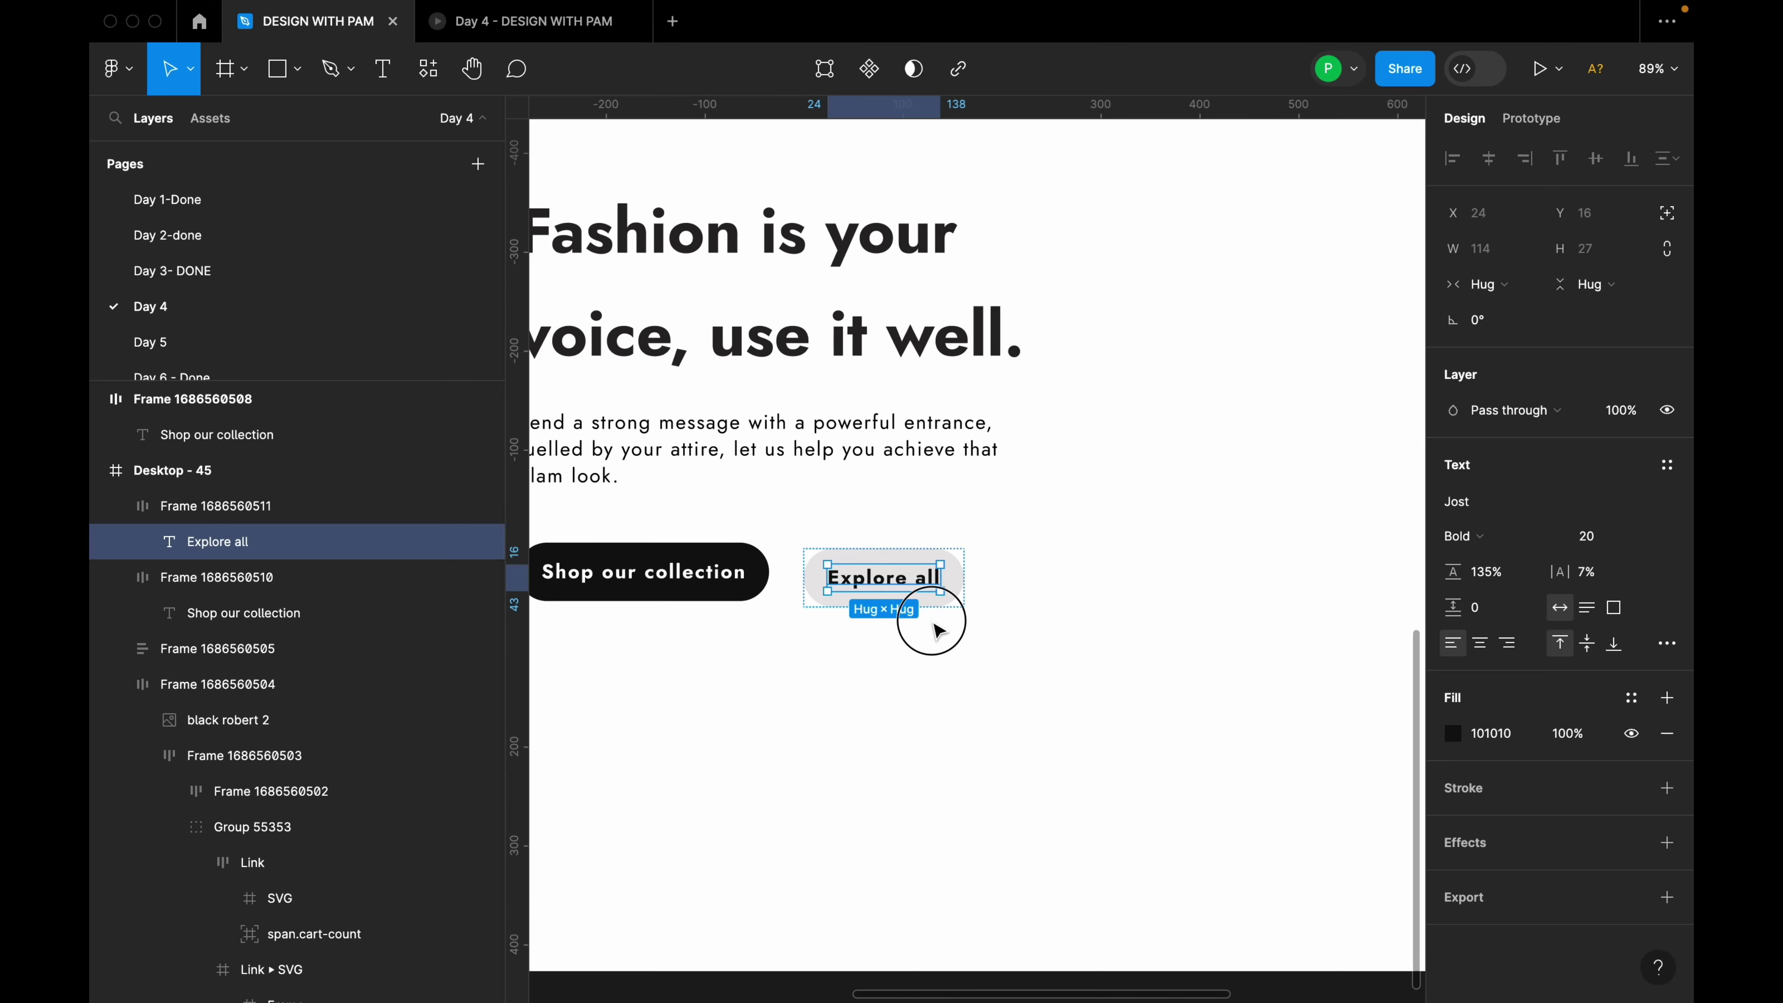
left_click(1018, 636)
Combine the "Shop our collection" and "Explore all" buttons into one horizontal auto layout.
scroll(999, 609, "down", 3)
left_click(979, 594)
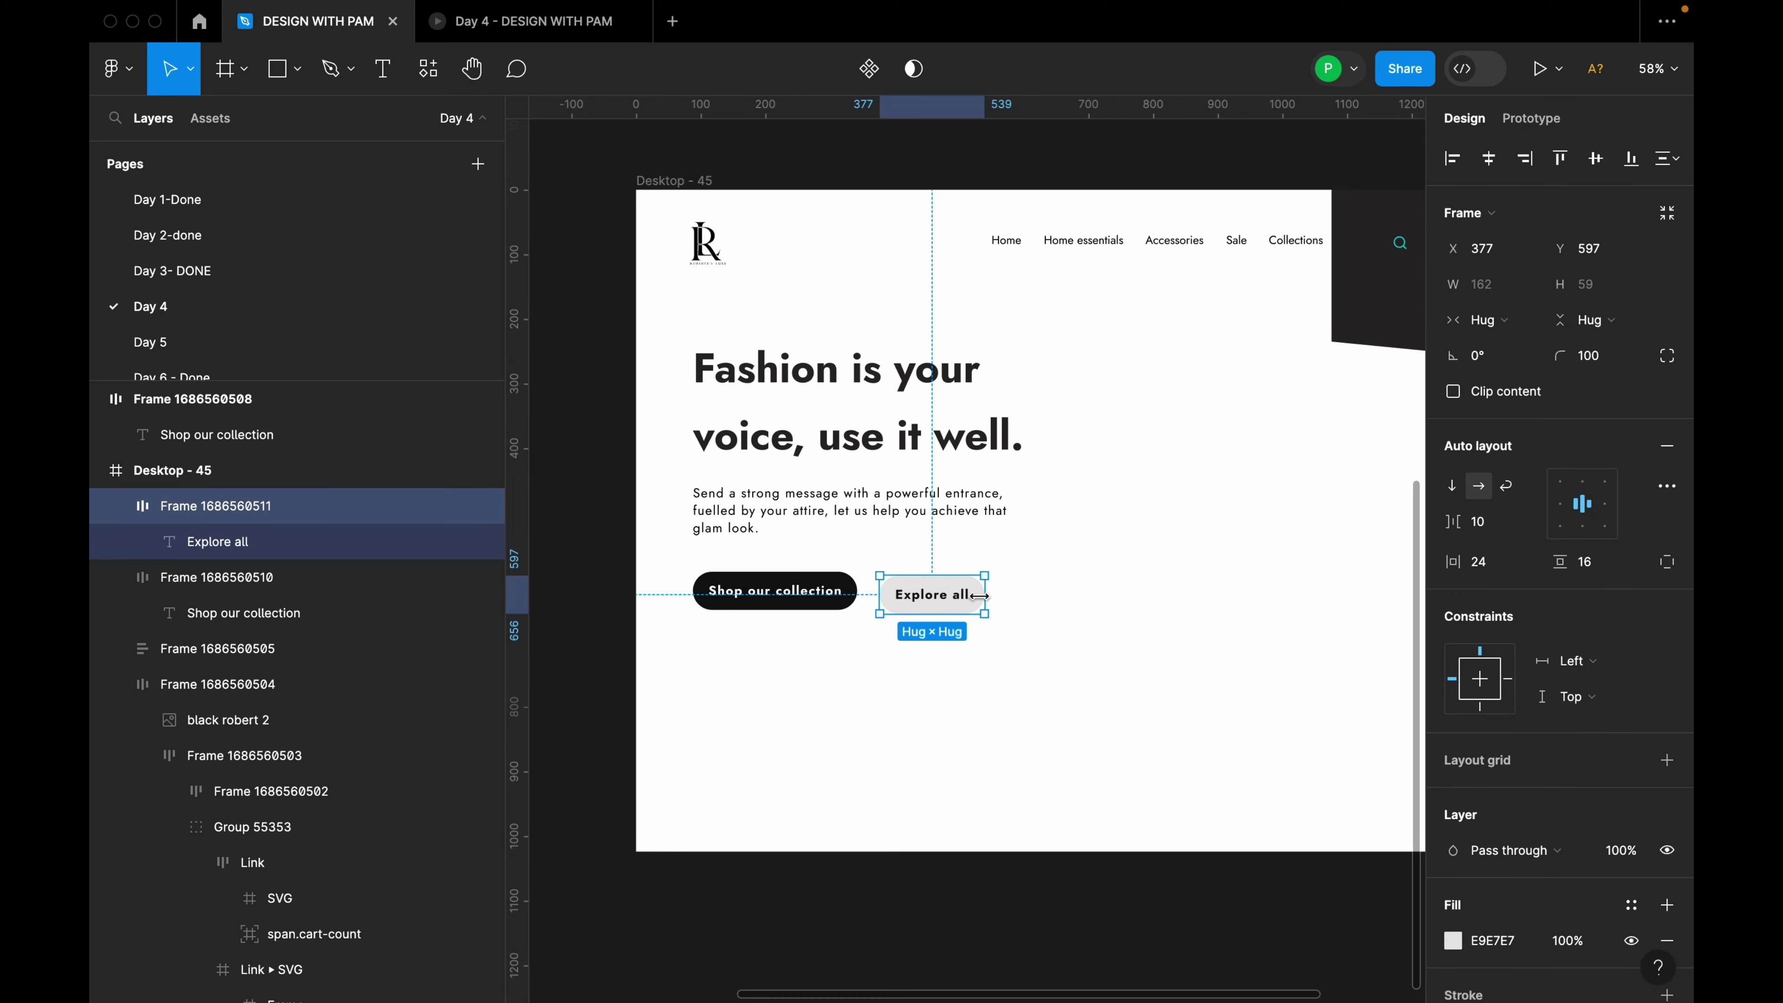
scroll(979, 594, "up", 2)
left_click(831, 598, "shift")
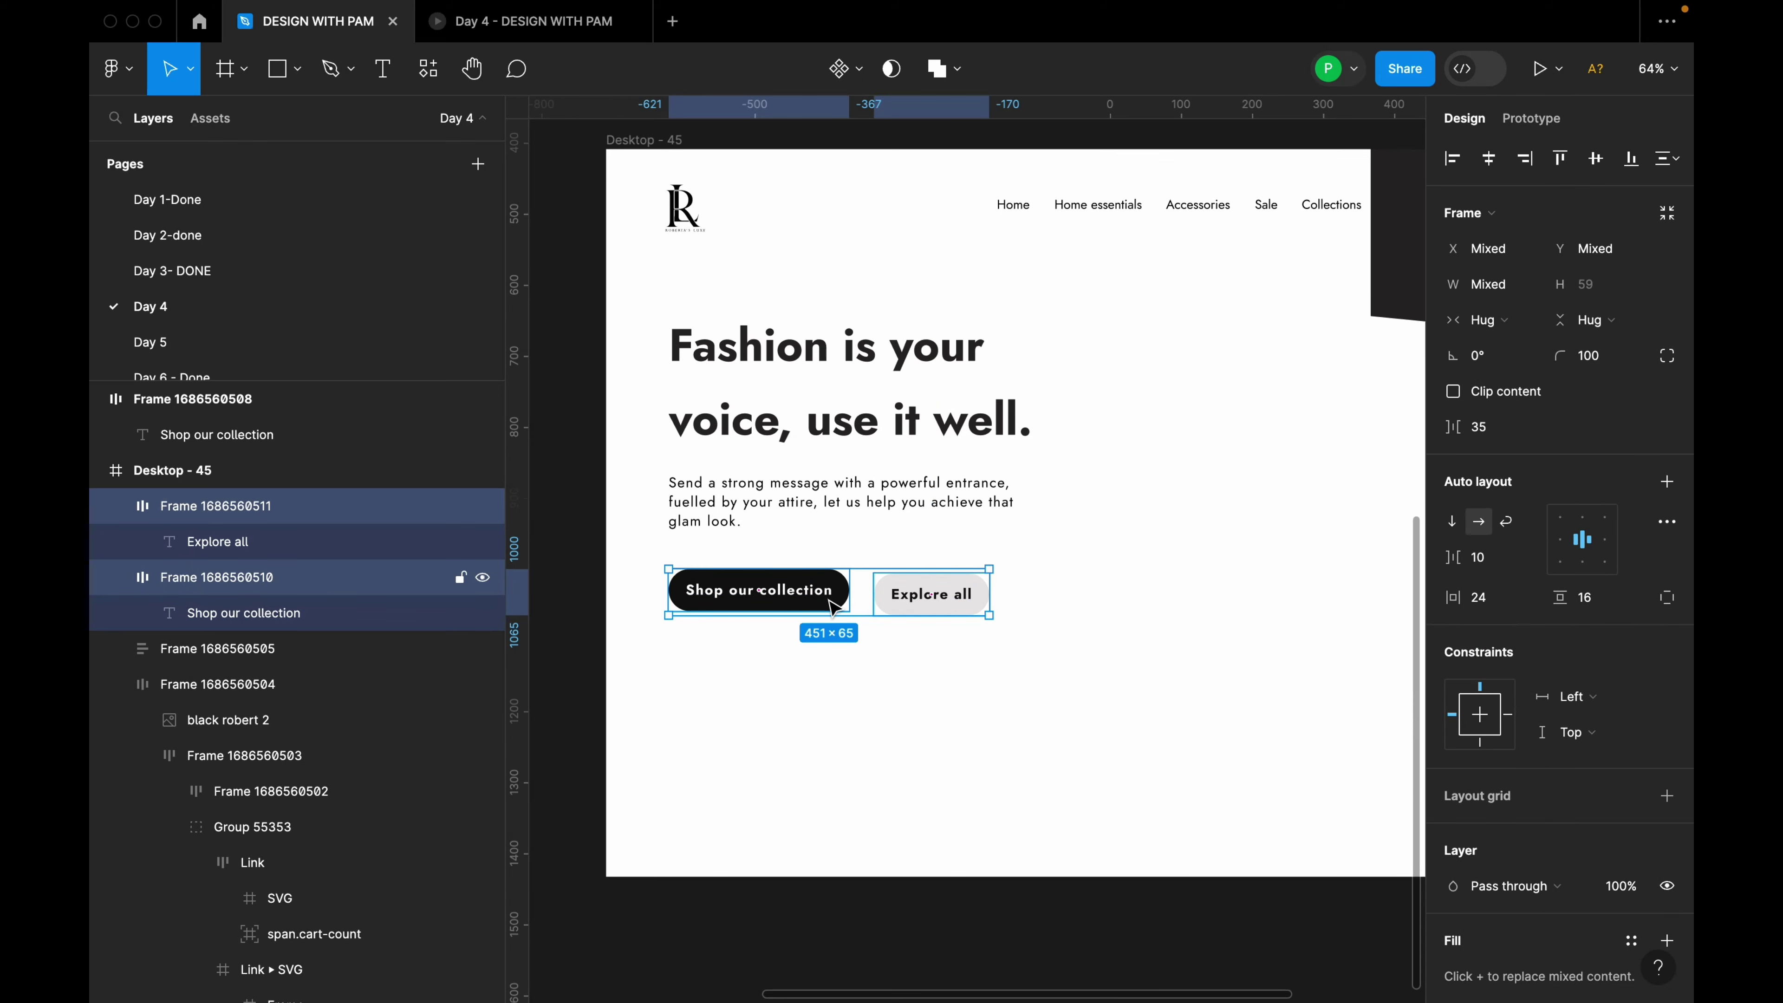
key("shift+a")
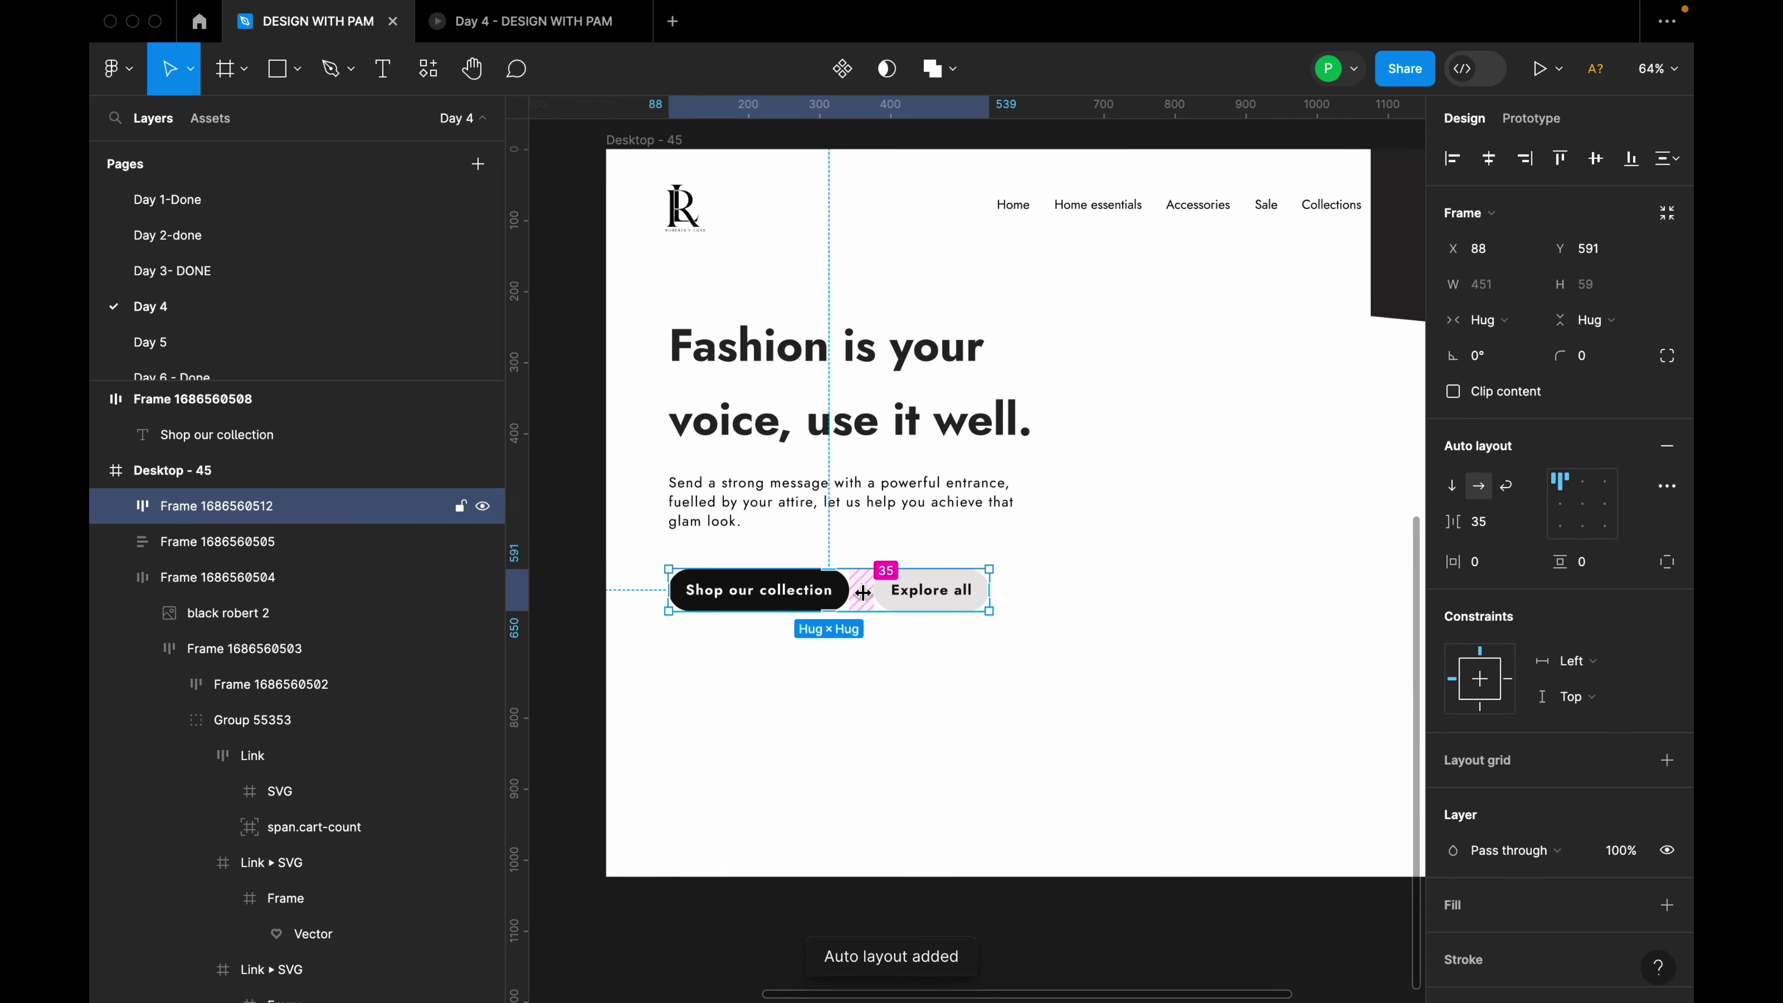
Increase the spacing between the two buttons to 40, and widen it slightly further.
left_click(1499, 531)
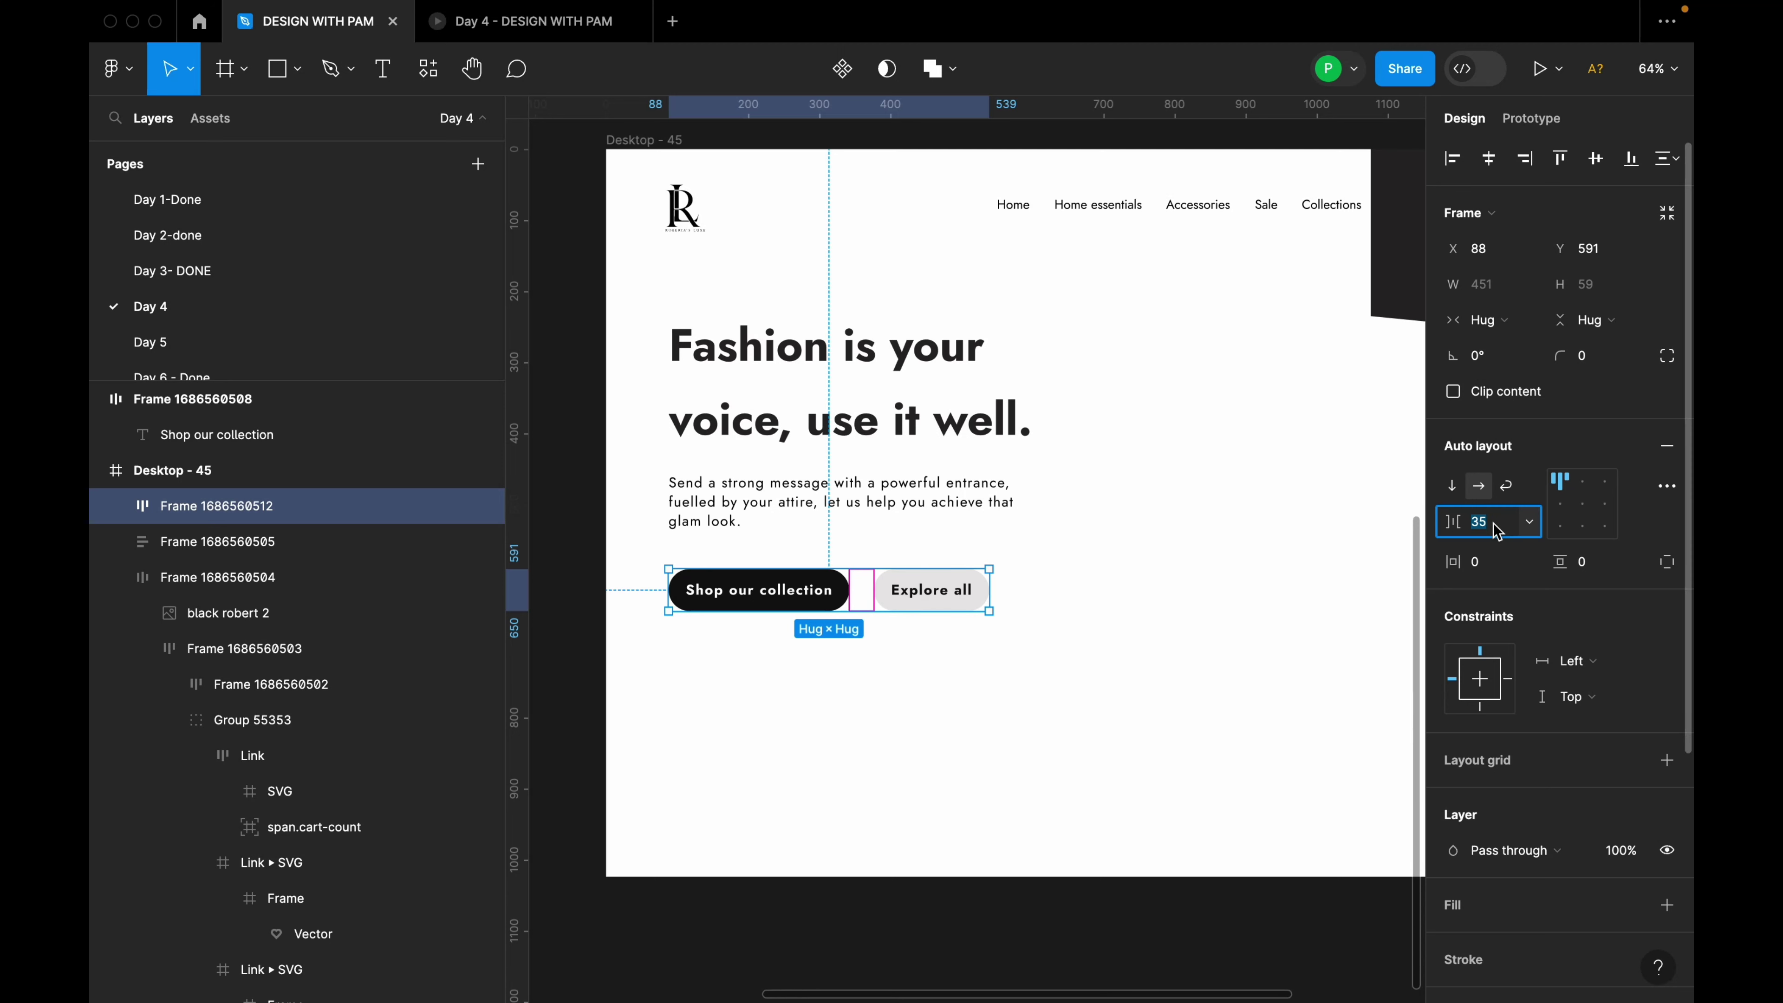
type("40")
key("Return")
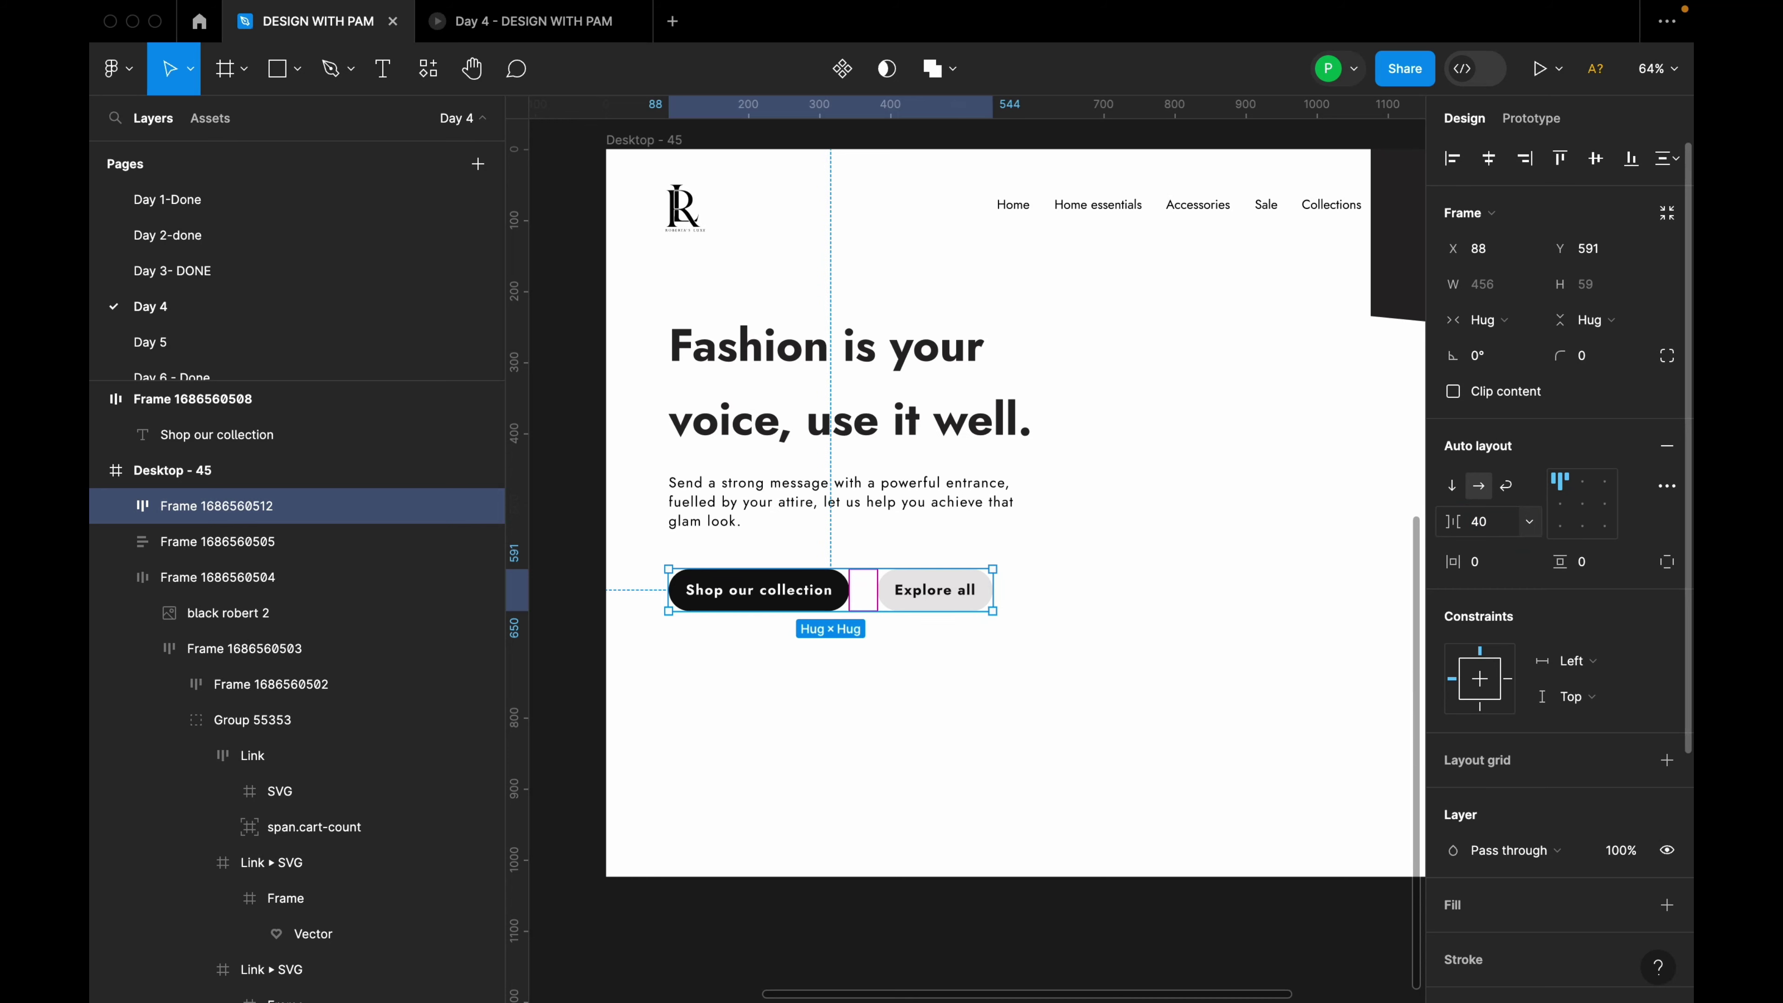
left_click(1518, 527)
key("Return")
left_click(1003, 677)
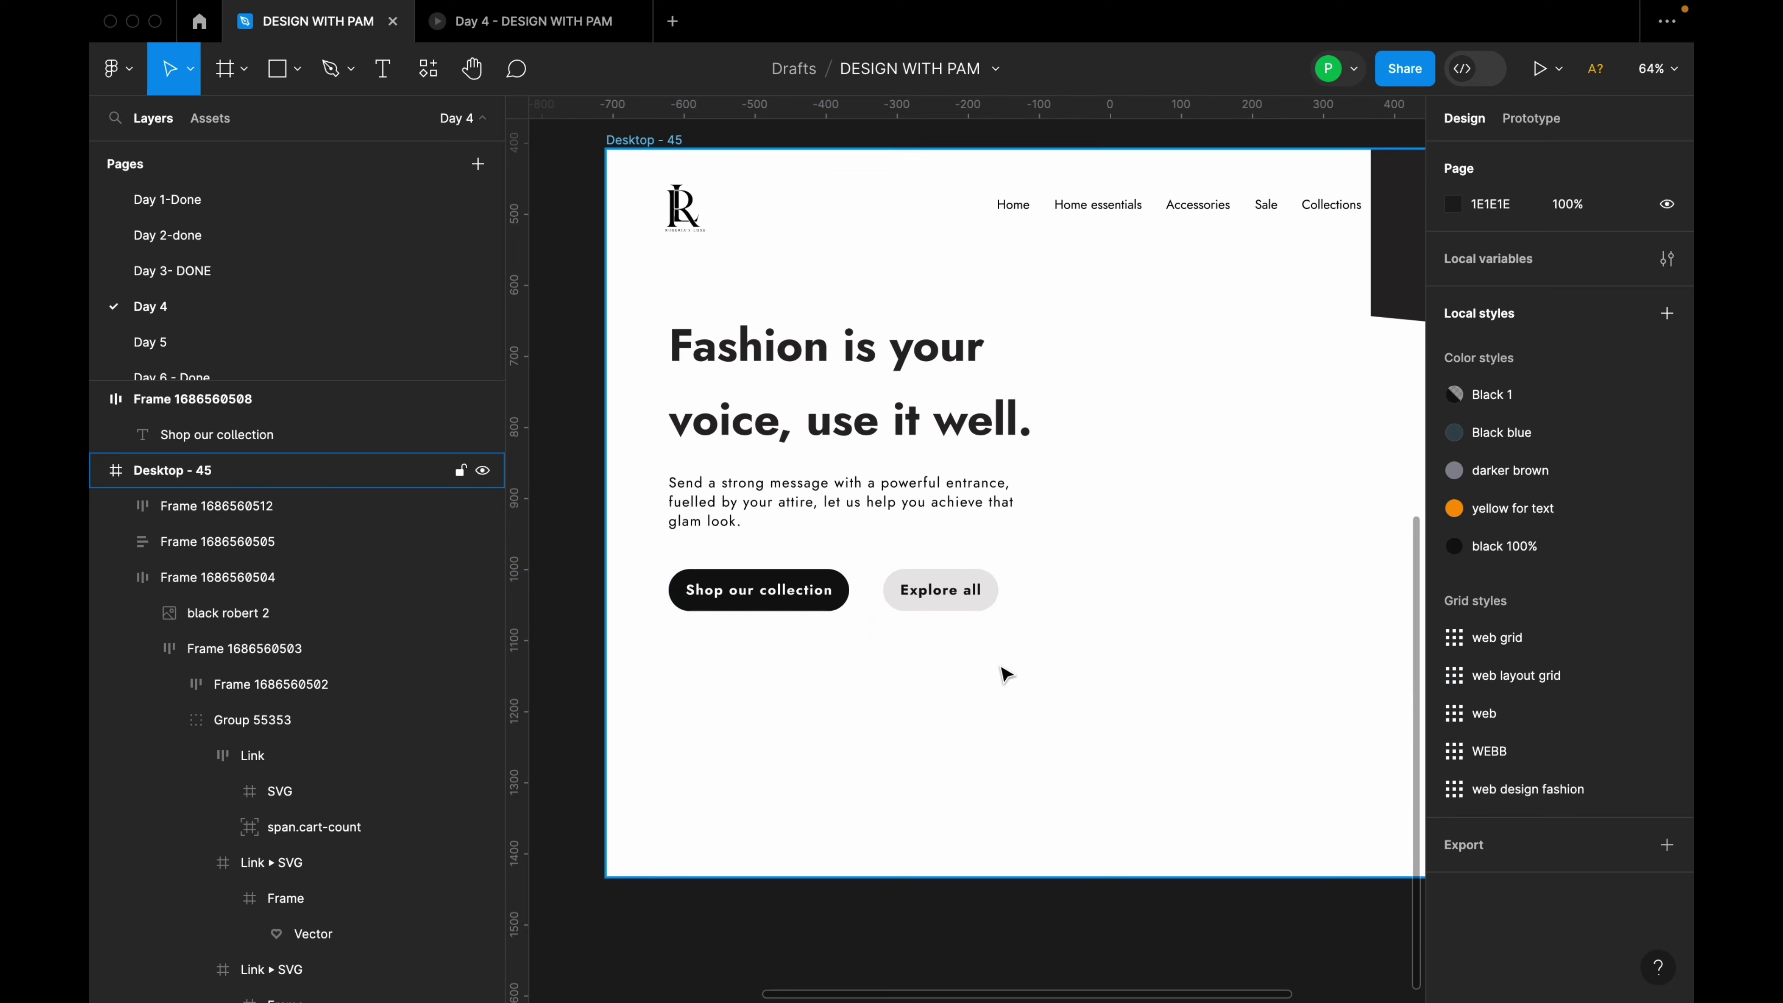
Combine the headline and paragraph group with the button row into one vertical auto layout.
scroll(990, 667, "down", 3)
scroll(990, 667, "down", 2)
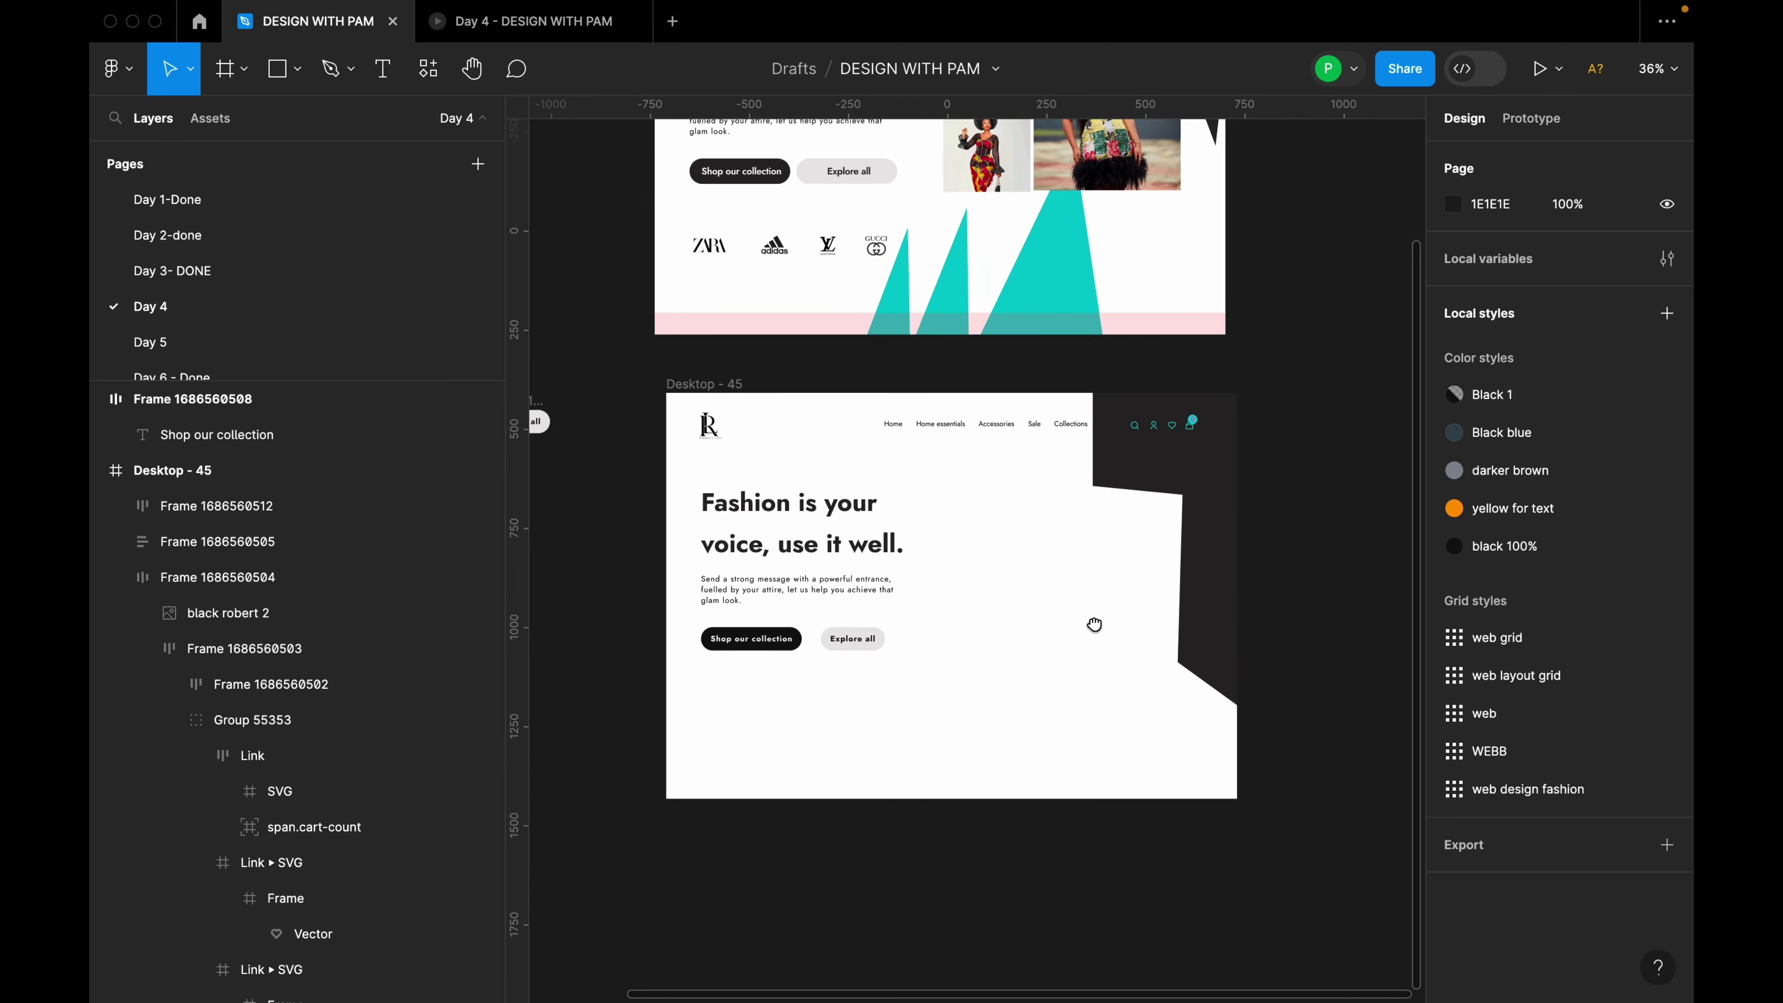
left_click(835, 548)
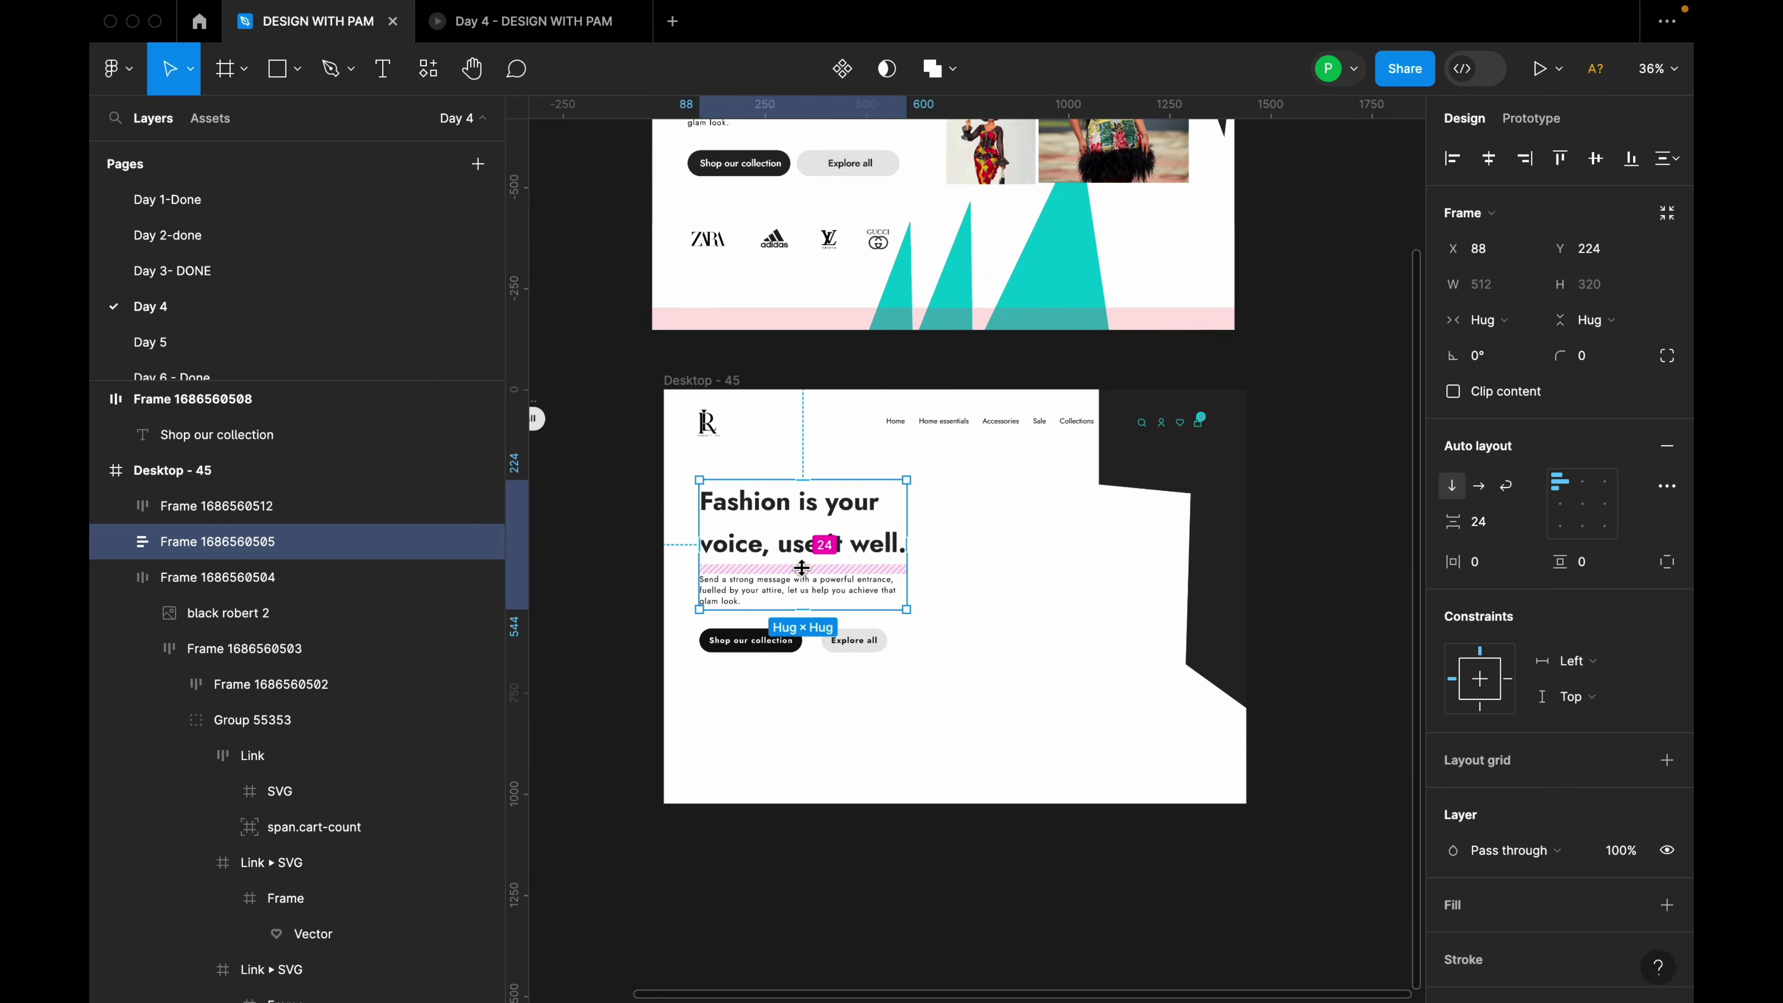
scroll(836, 552, "up", 2)
scroll(795, 534, "up", 1)
left_click(786, 678, "shift")
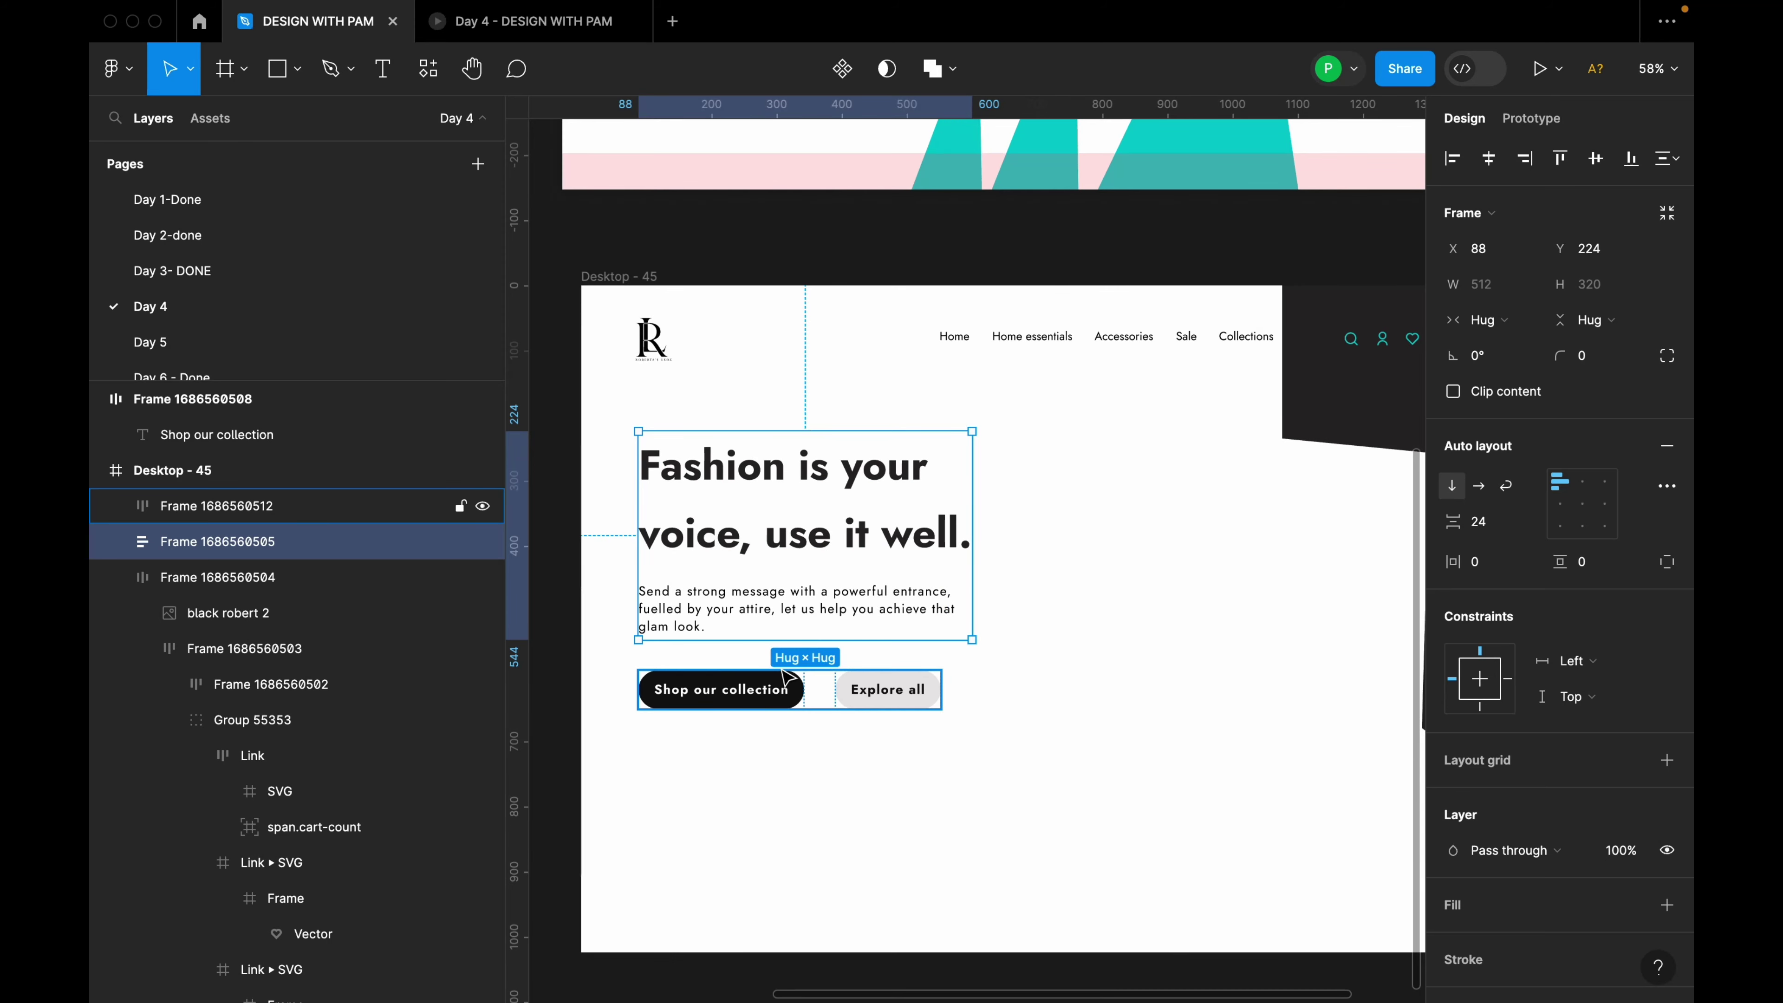
key("shift+a")
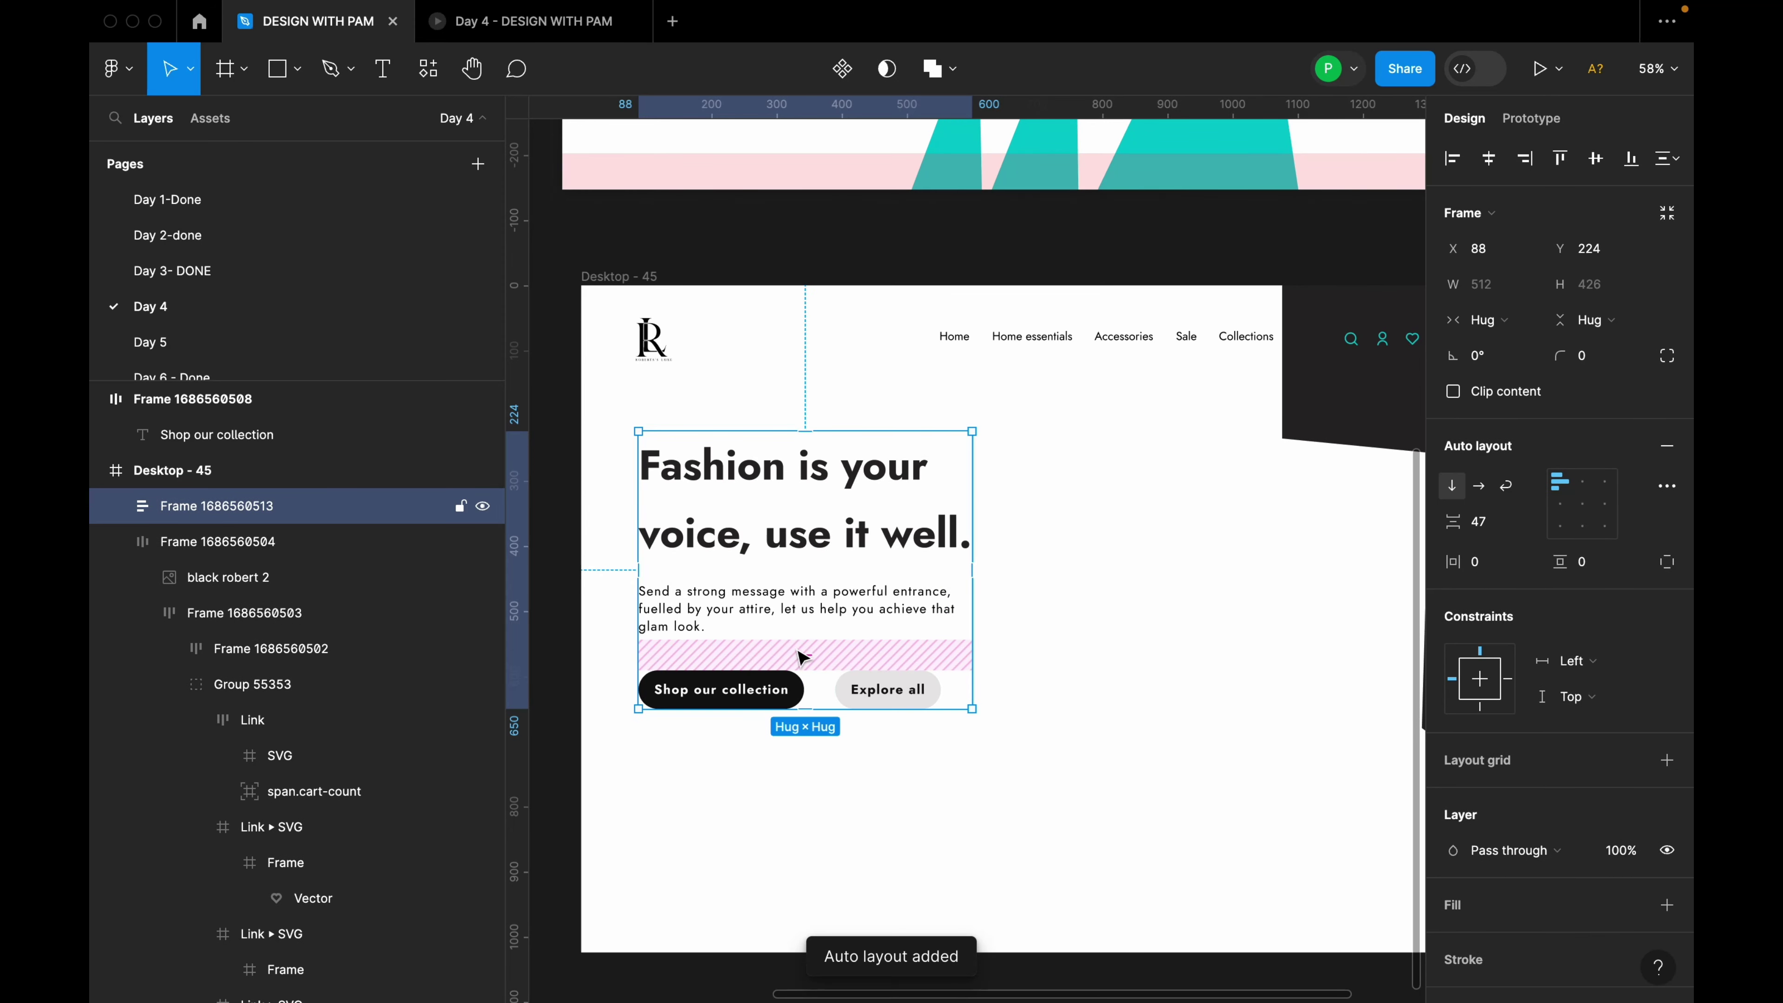
Set the vertical spacing between the text group and the button row to 52.
left_click(1497, 535)
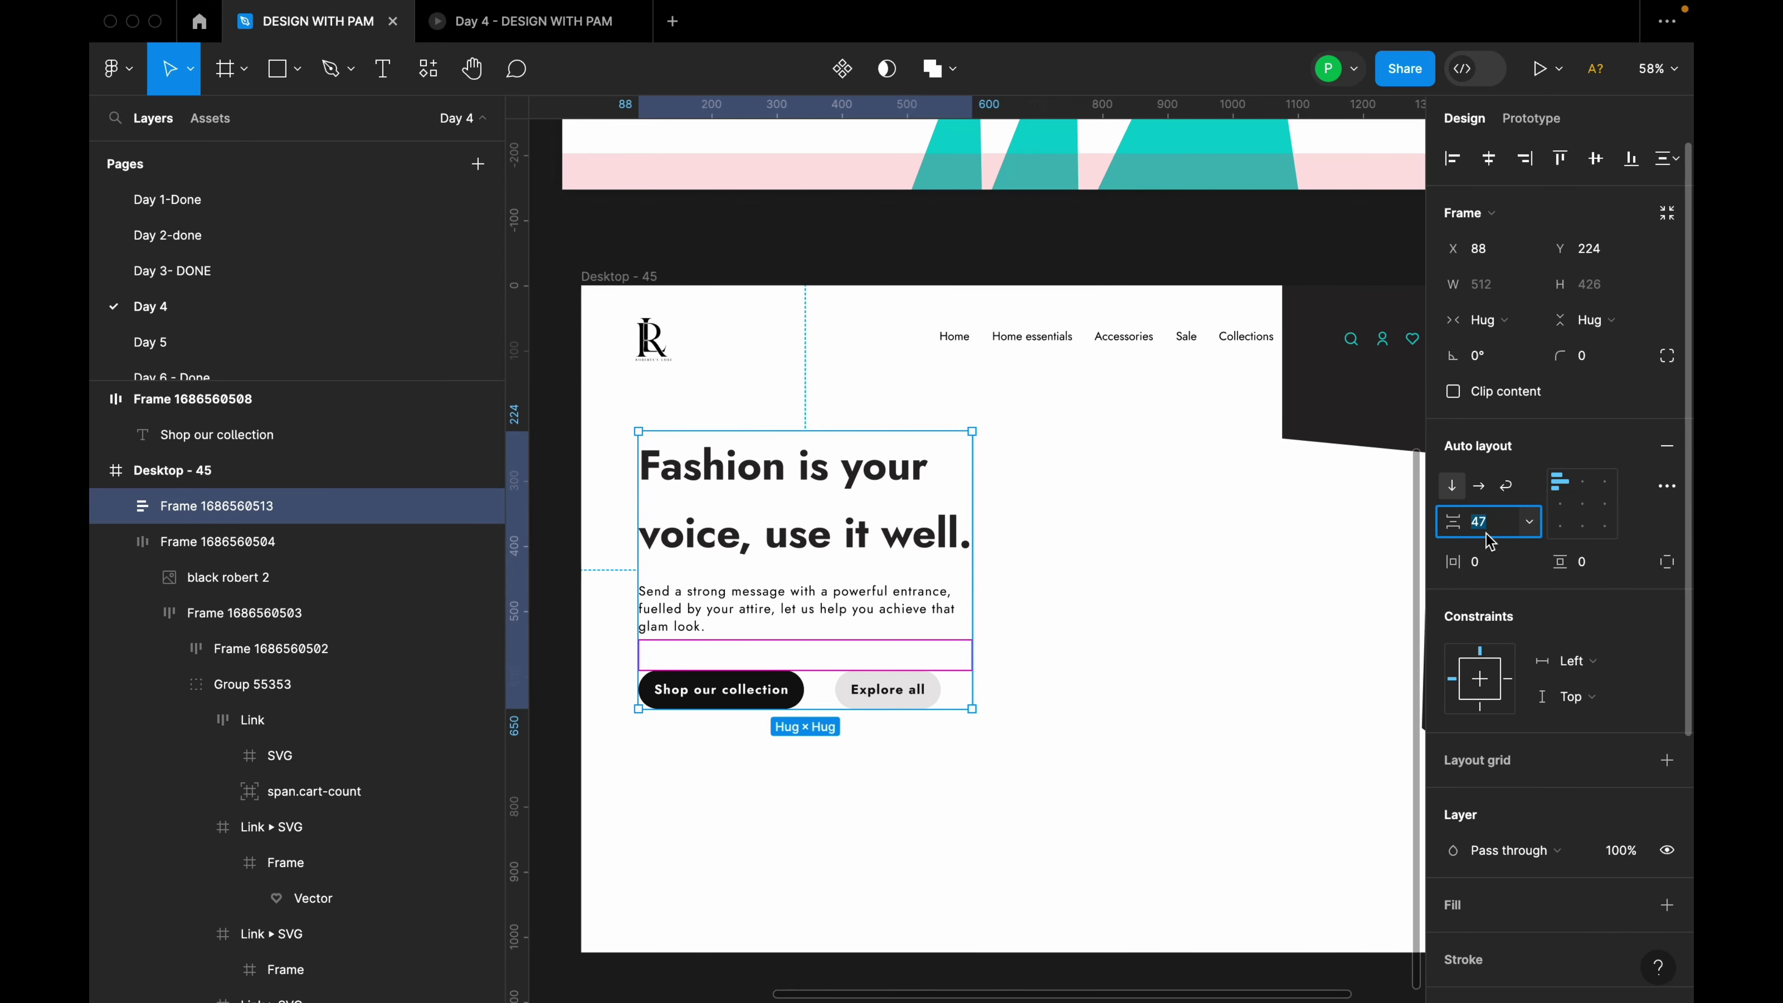
type("55")
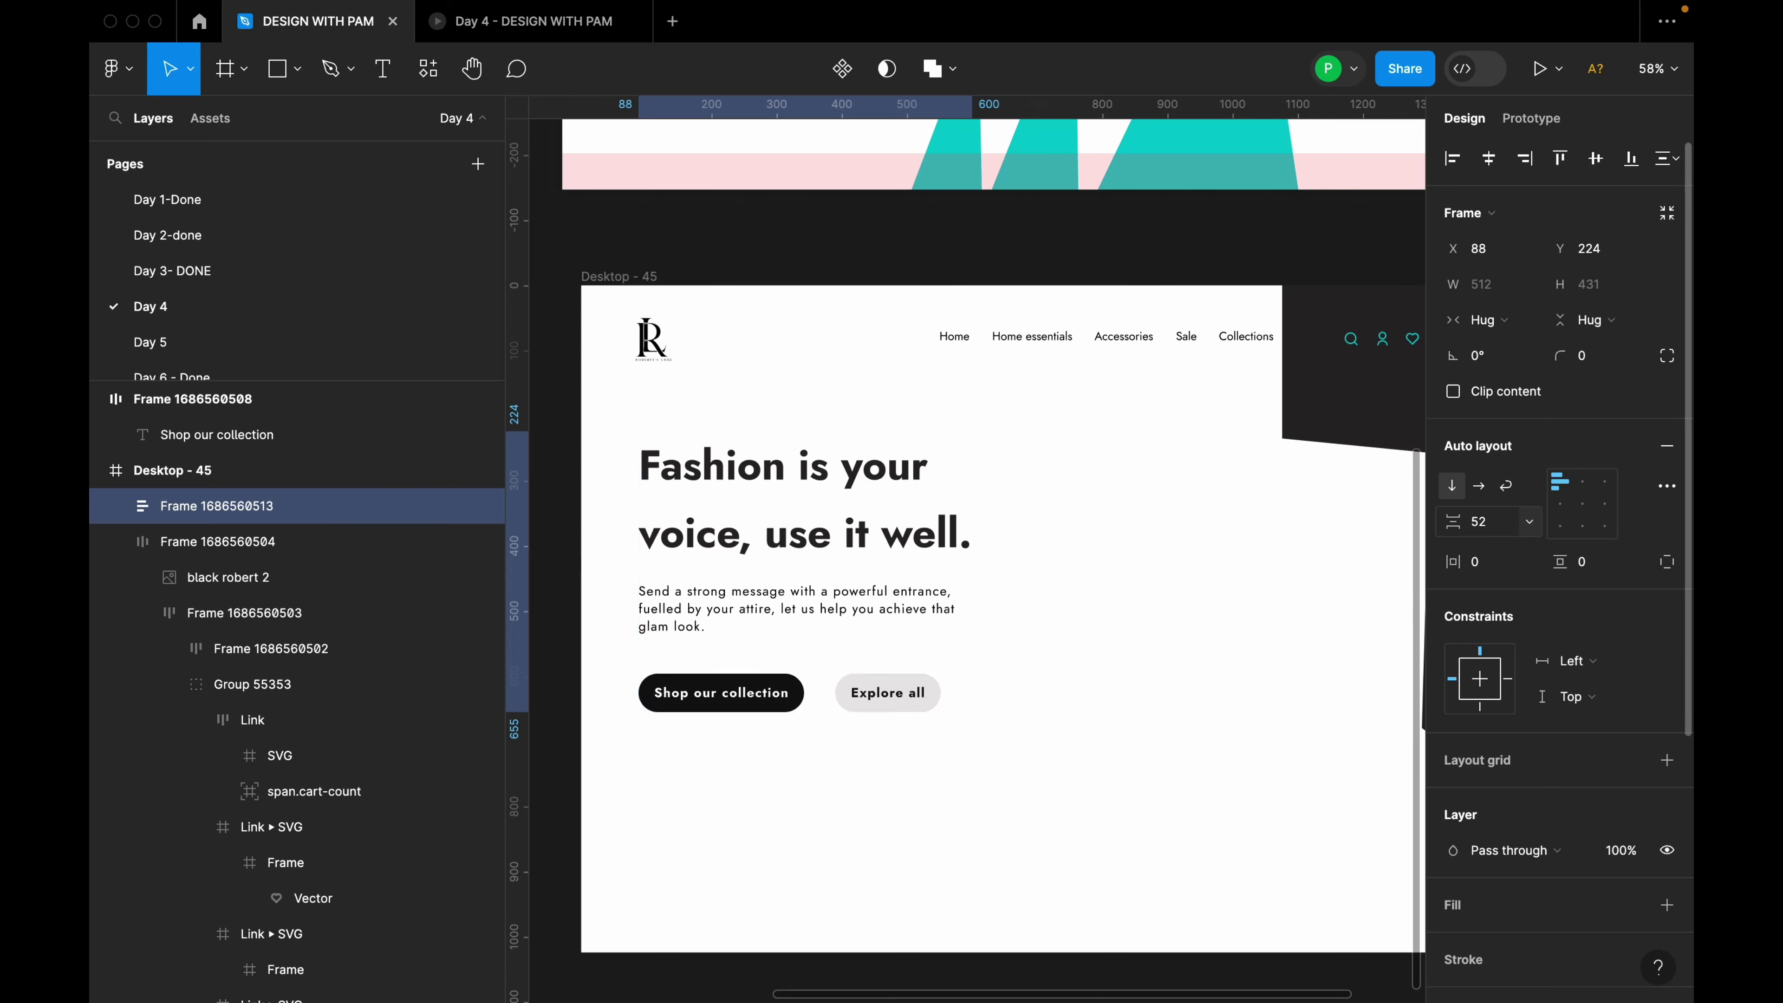
key("Return")
key("Escape")
left_click(903, 582)
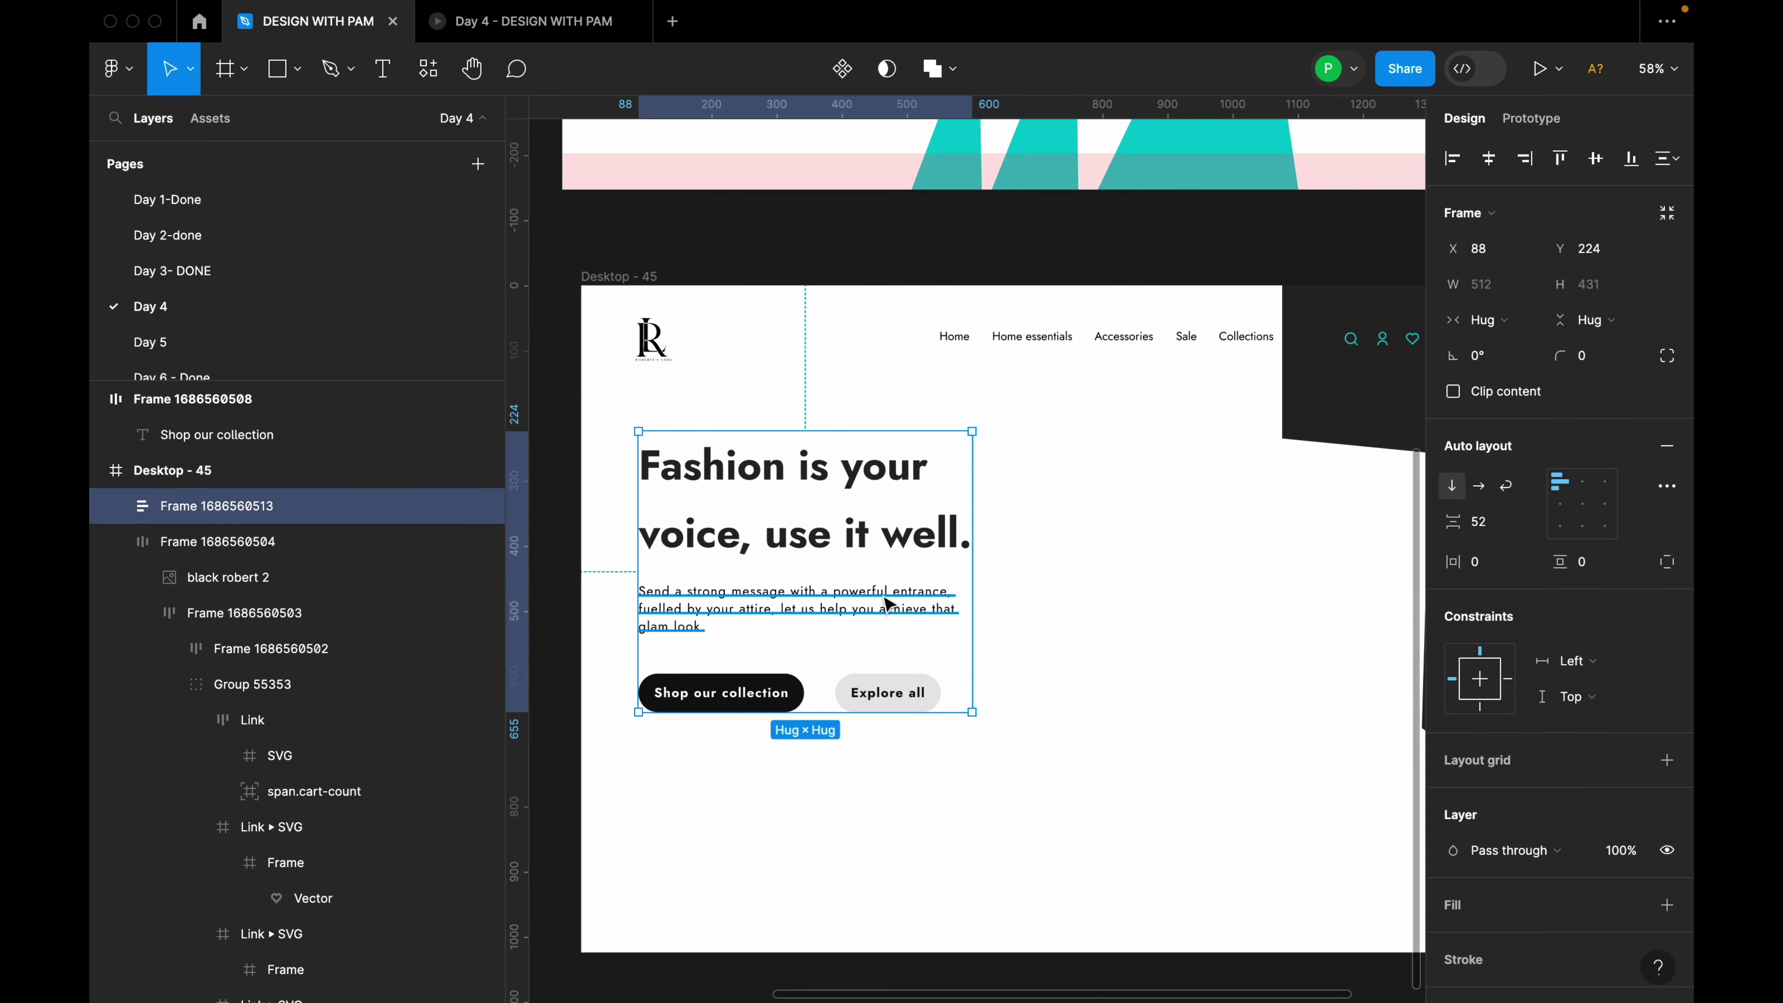
scroll(879, 610, "down", 5)
left_click(1053, 671)
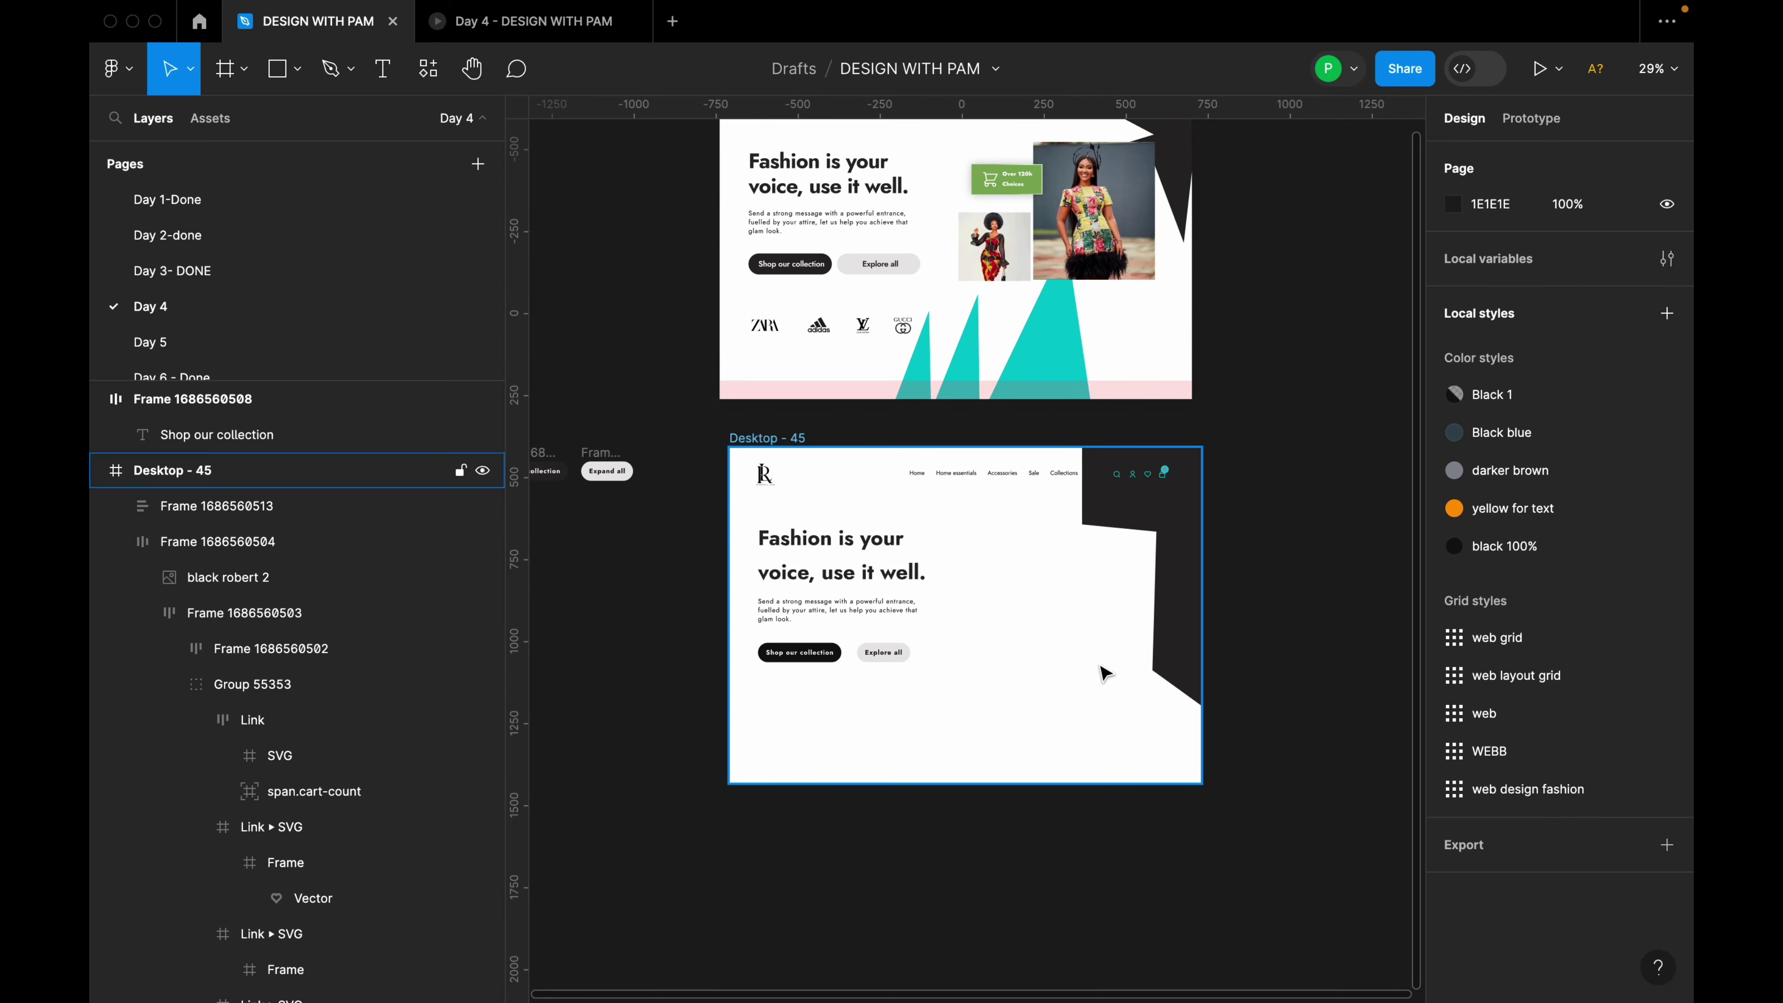
Copy the brand logo row from the reference frame to below the buttons in Desktop - 45, at about X 89, Y 769.
scroll(1107, 617, "right", 2)
scroll(845, 733, "up", 2)
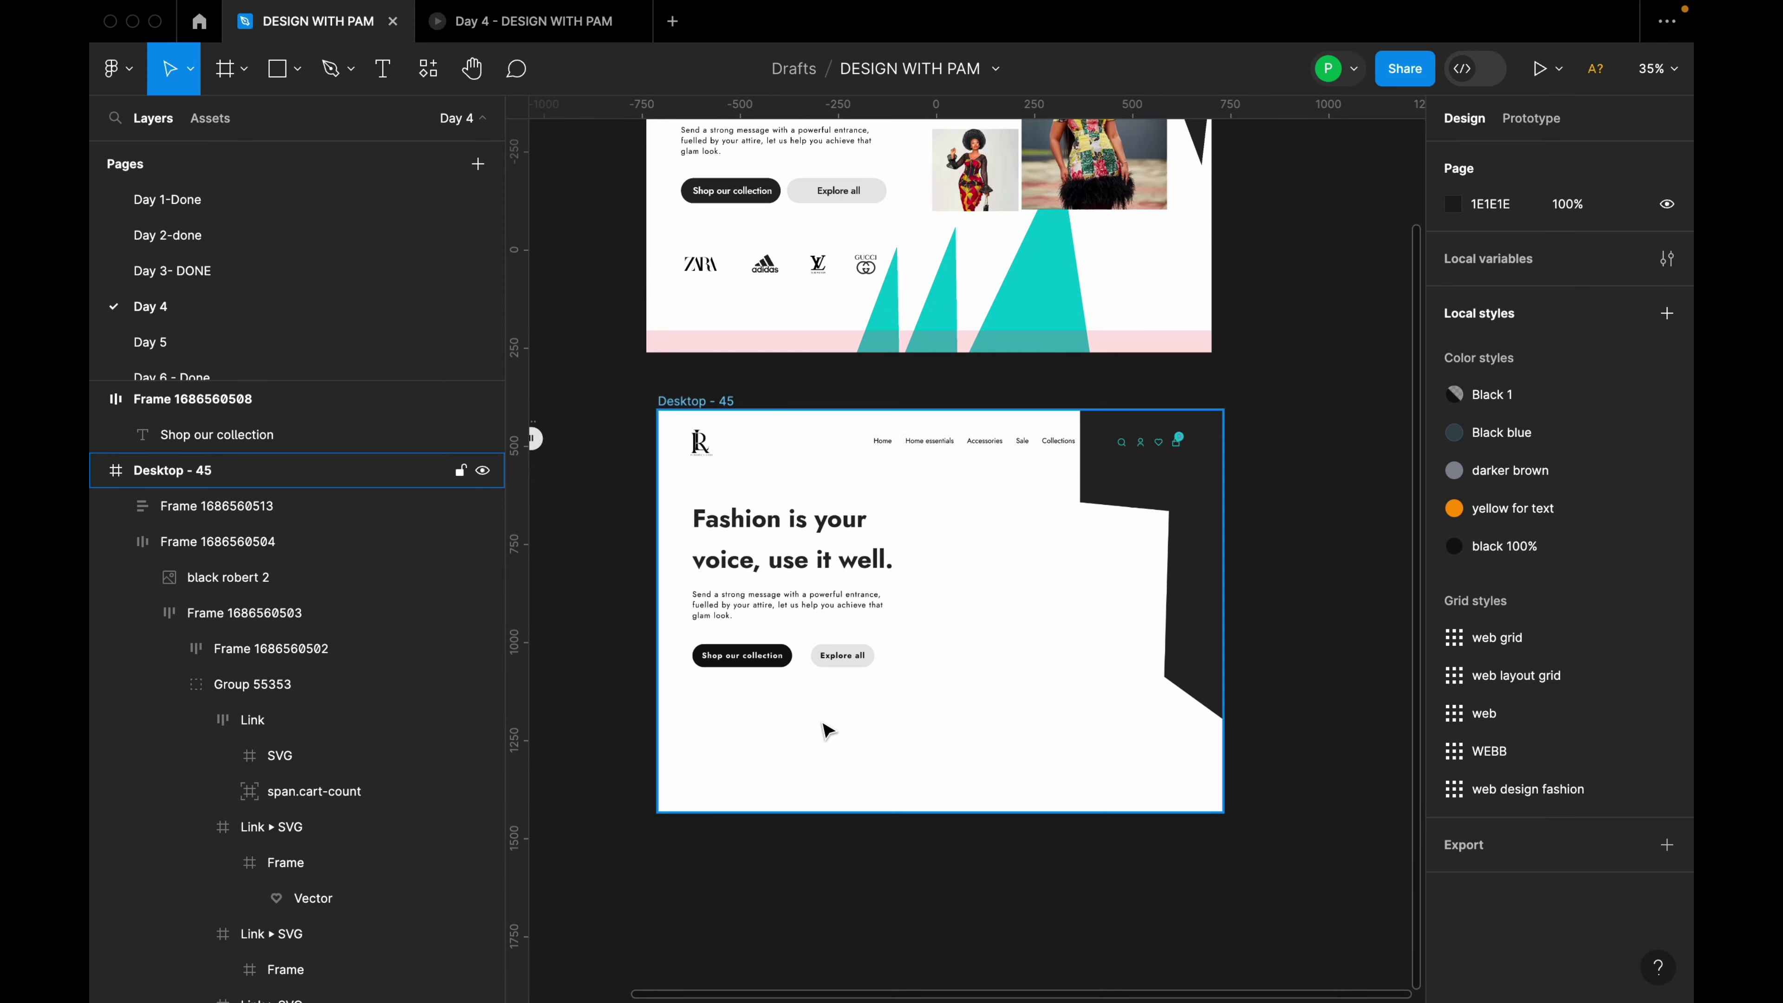
left_click(763, 261)
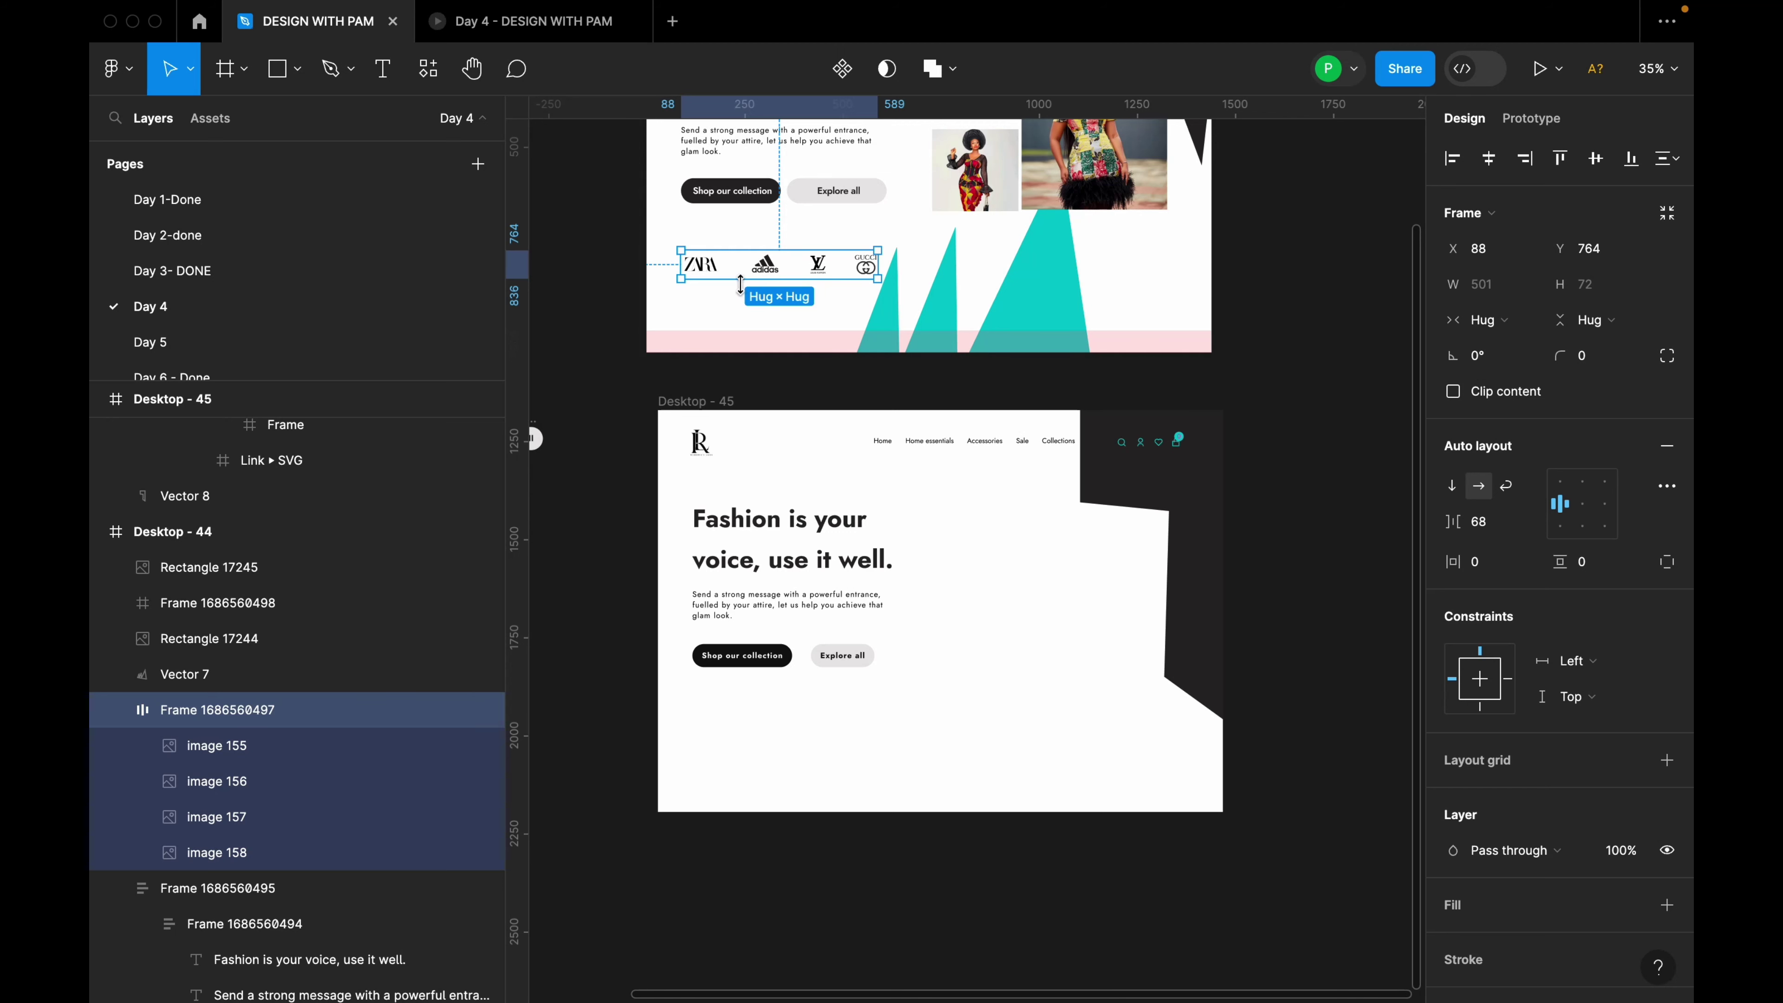
left_click_drag(758, 277, 766, 739)
left_click(815, 767)
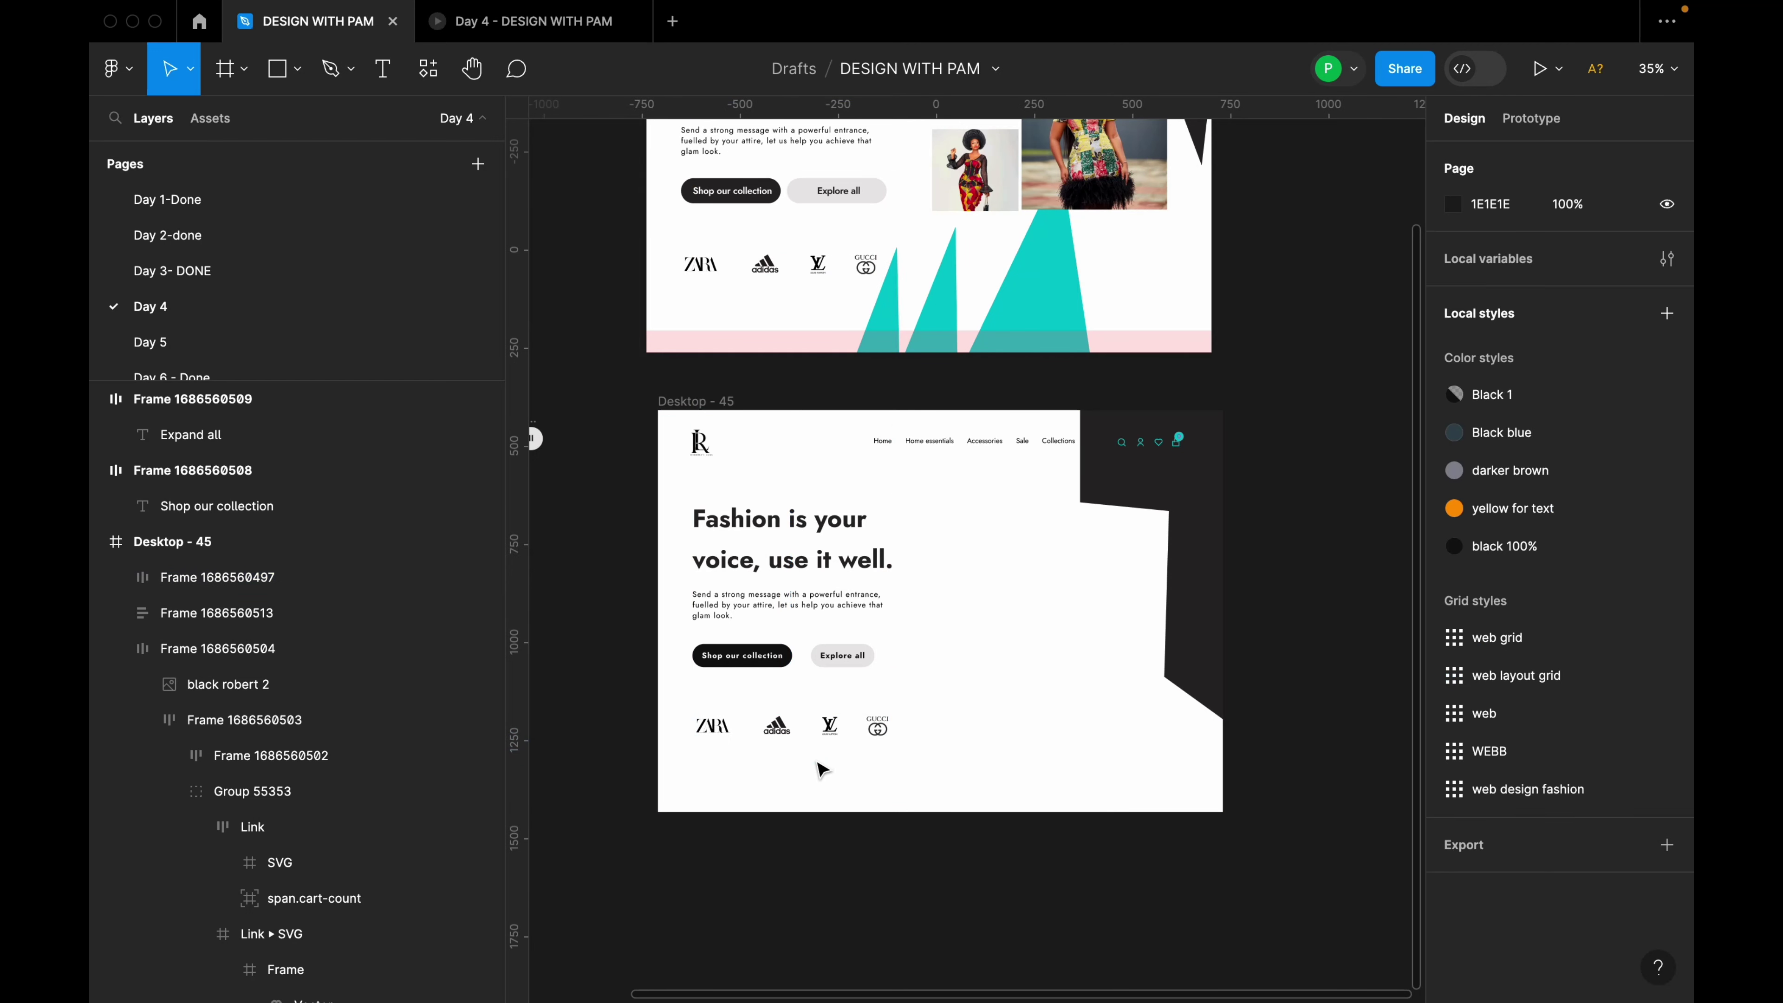
scroll(818, 766, "up", 5)
left_click(822, 727)
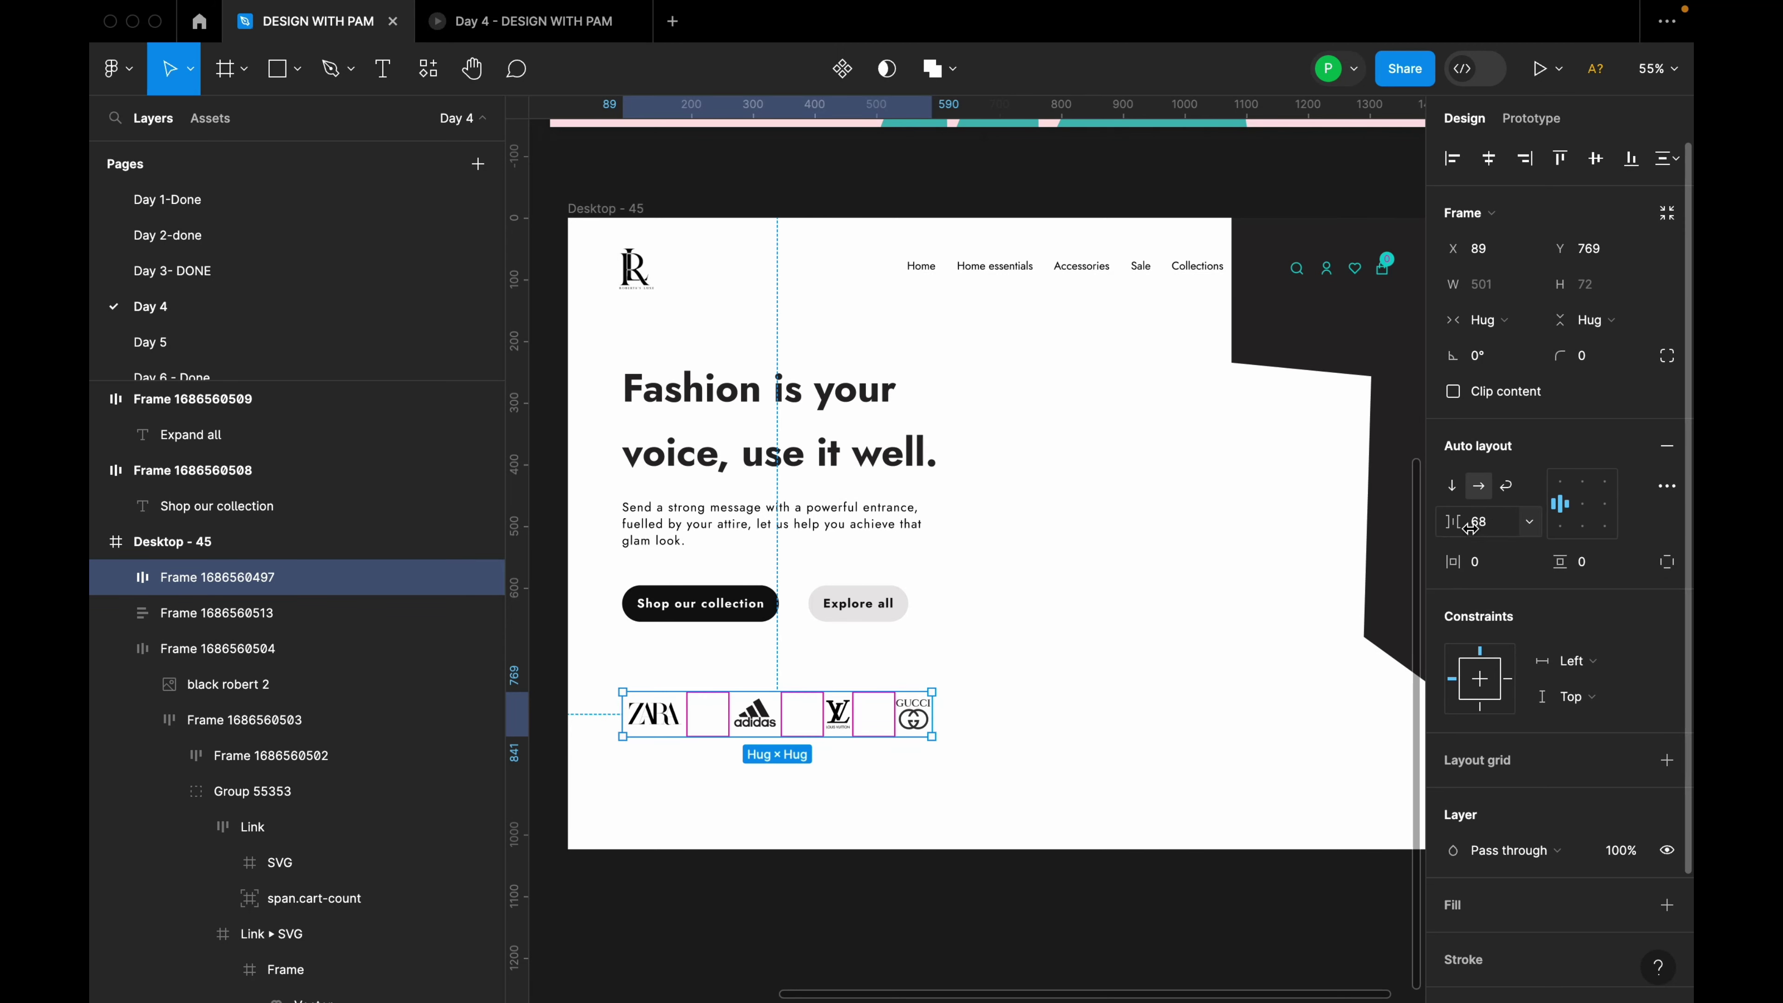
Set the vertical spacing between the text and button group and the brand logo row to 120.
left_click(858, 605, "shift")
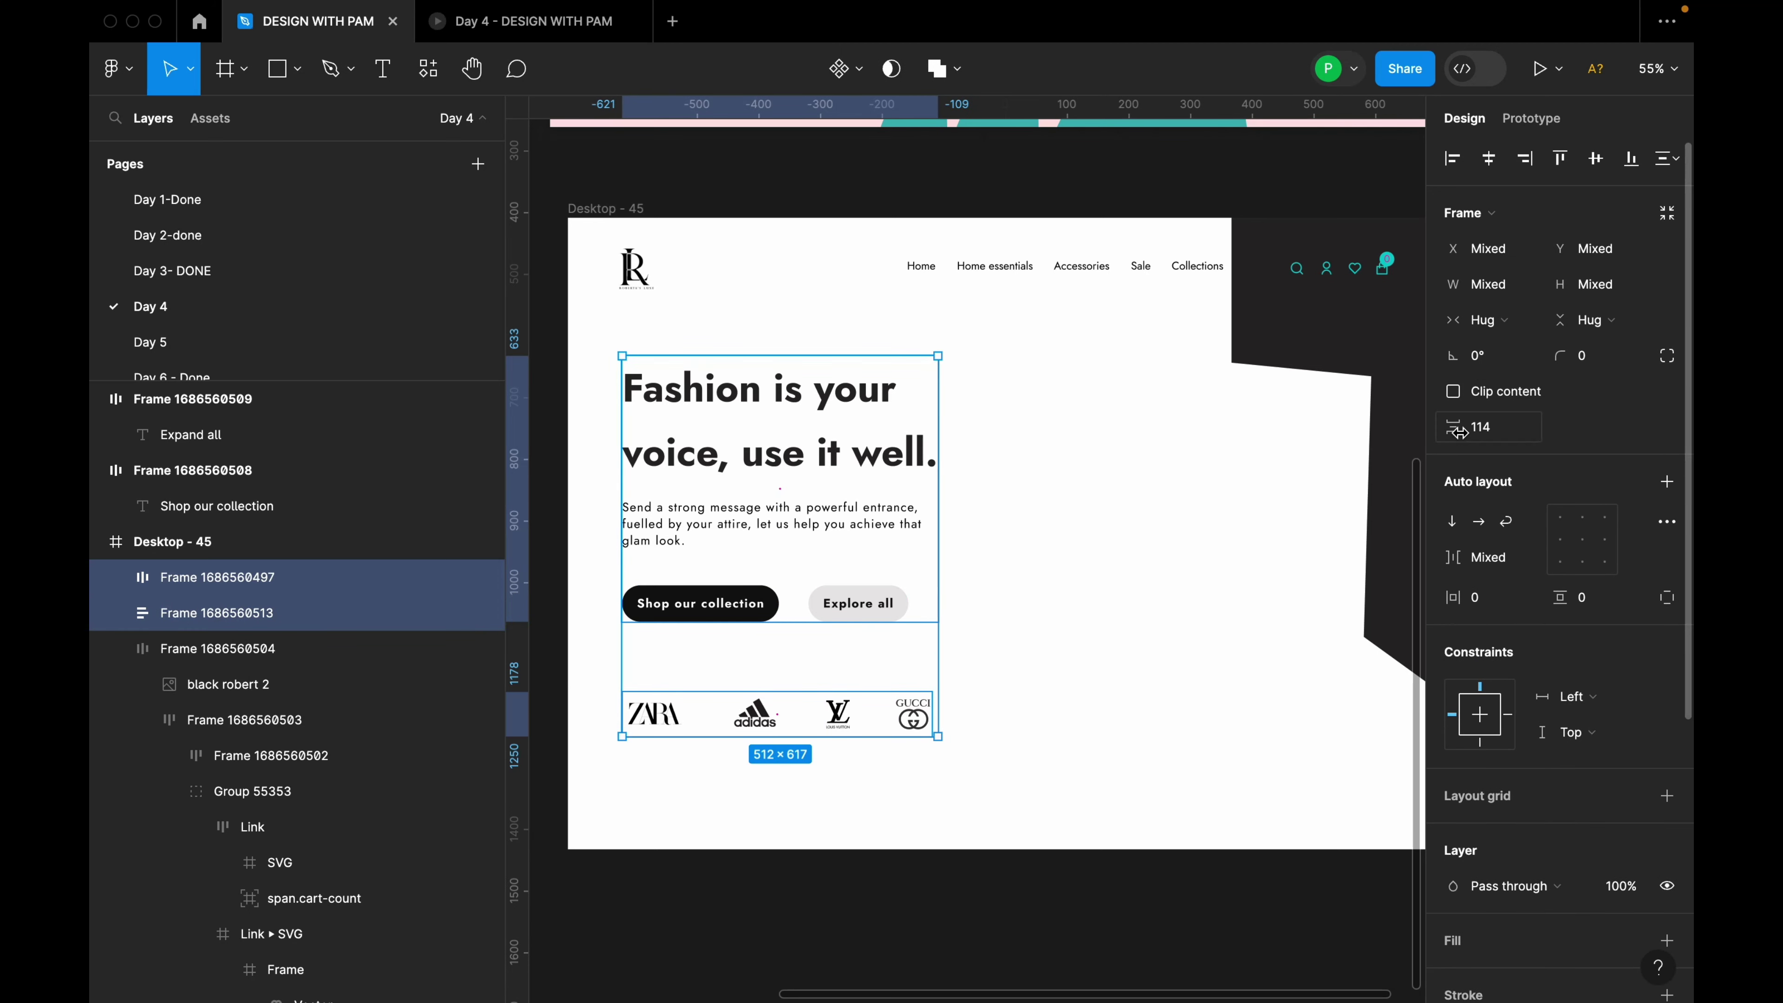
left_click(1481, 428)
type("120")
key("Return")
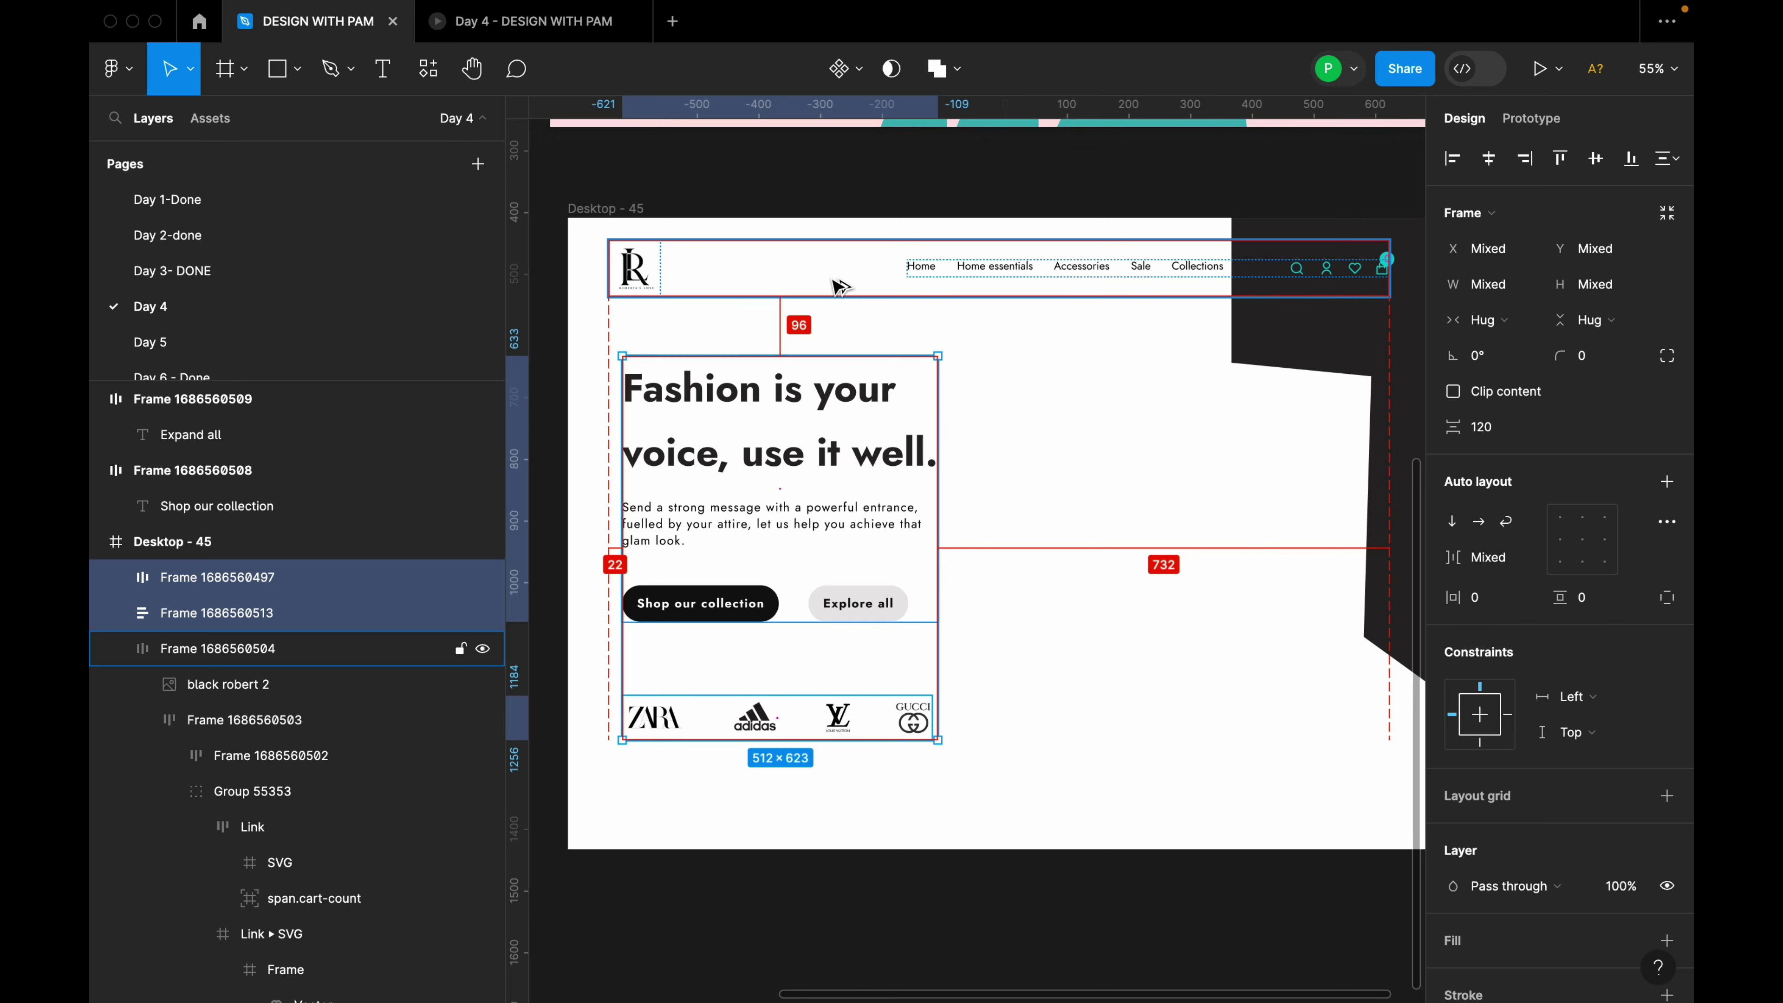
key("Escape")
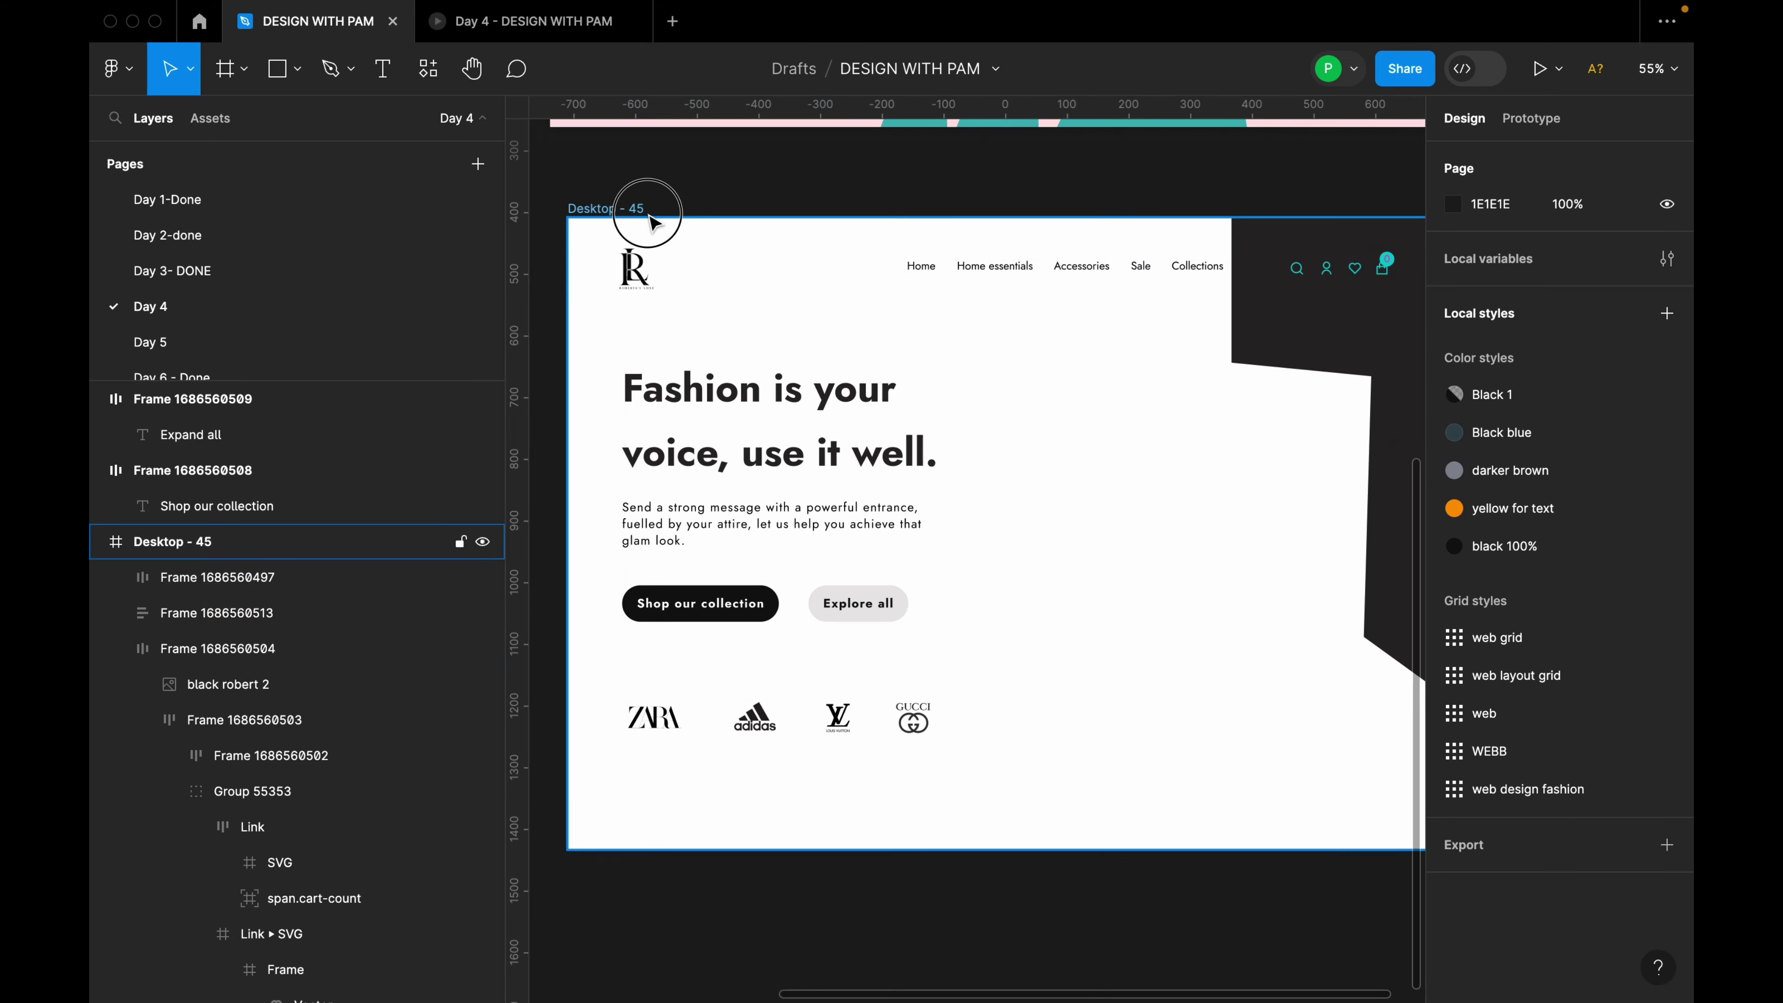
Show all five layout grids of Desktop - 45: both single-row grids, the 24px rows, the 12 columns and the 4px grid.
left_click(650, 221)
left_click(1631, 500)
left_click(1631, 535)
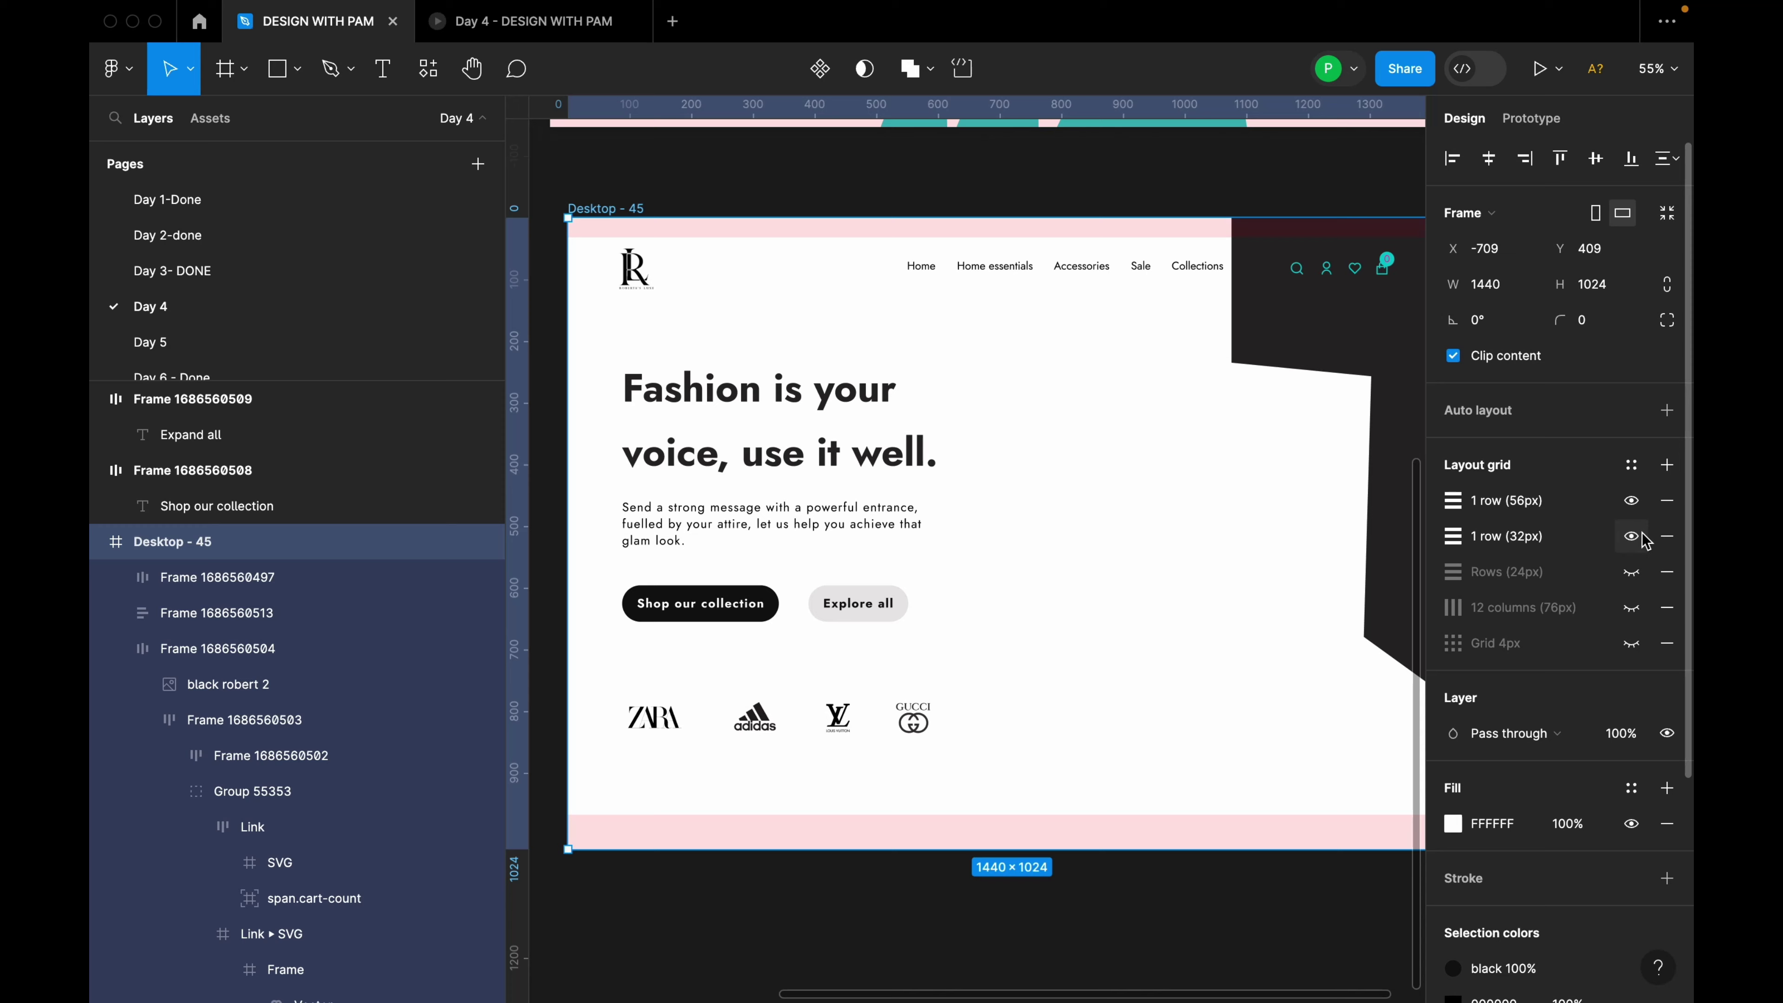
left_click(1630, 571)
left_click(1631, 607)
left_click(1630, 643)
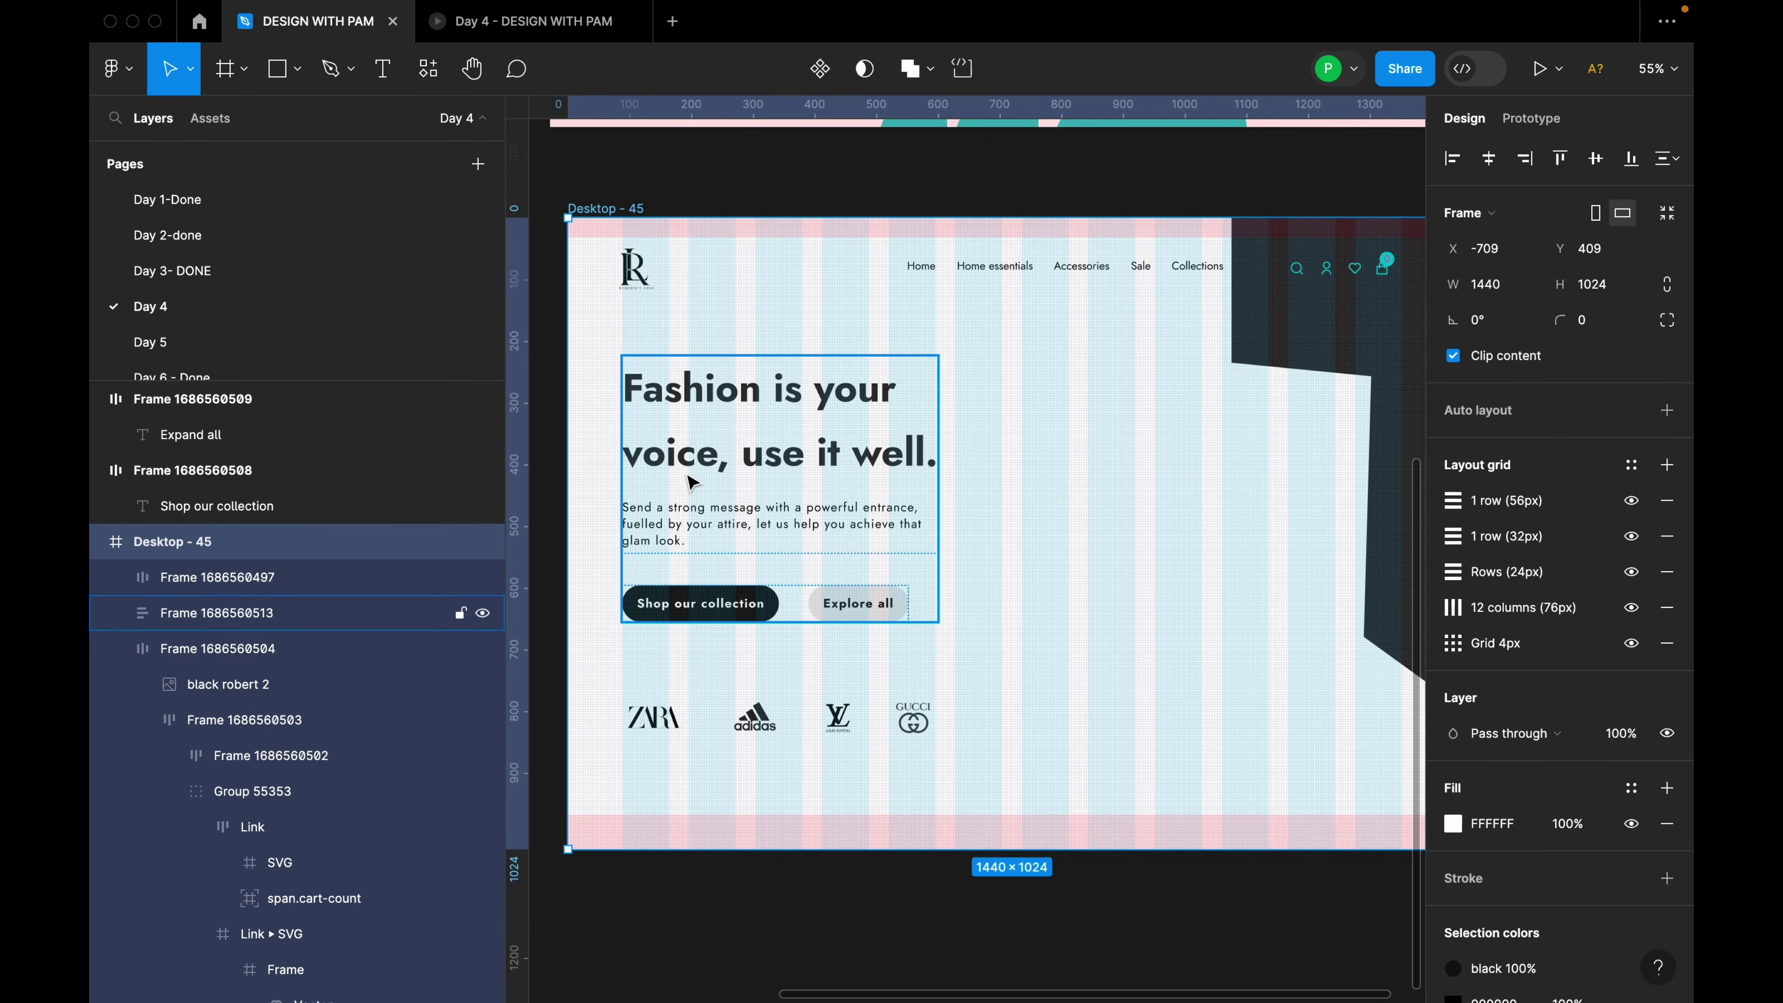
Center the header row horizontally within Desktop - 45.
left_click(677, 281)
scroll(677, 299, "down", 1)
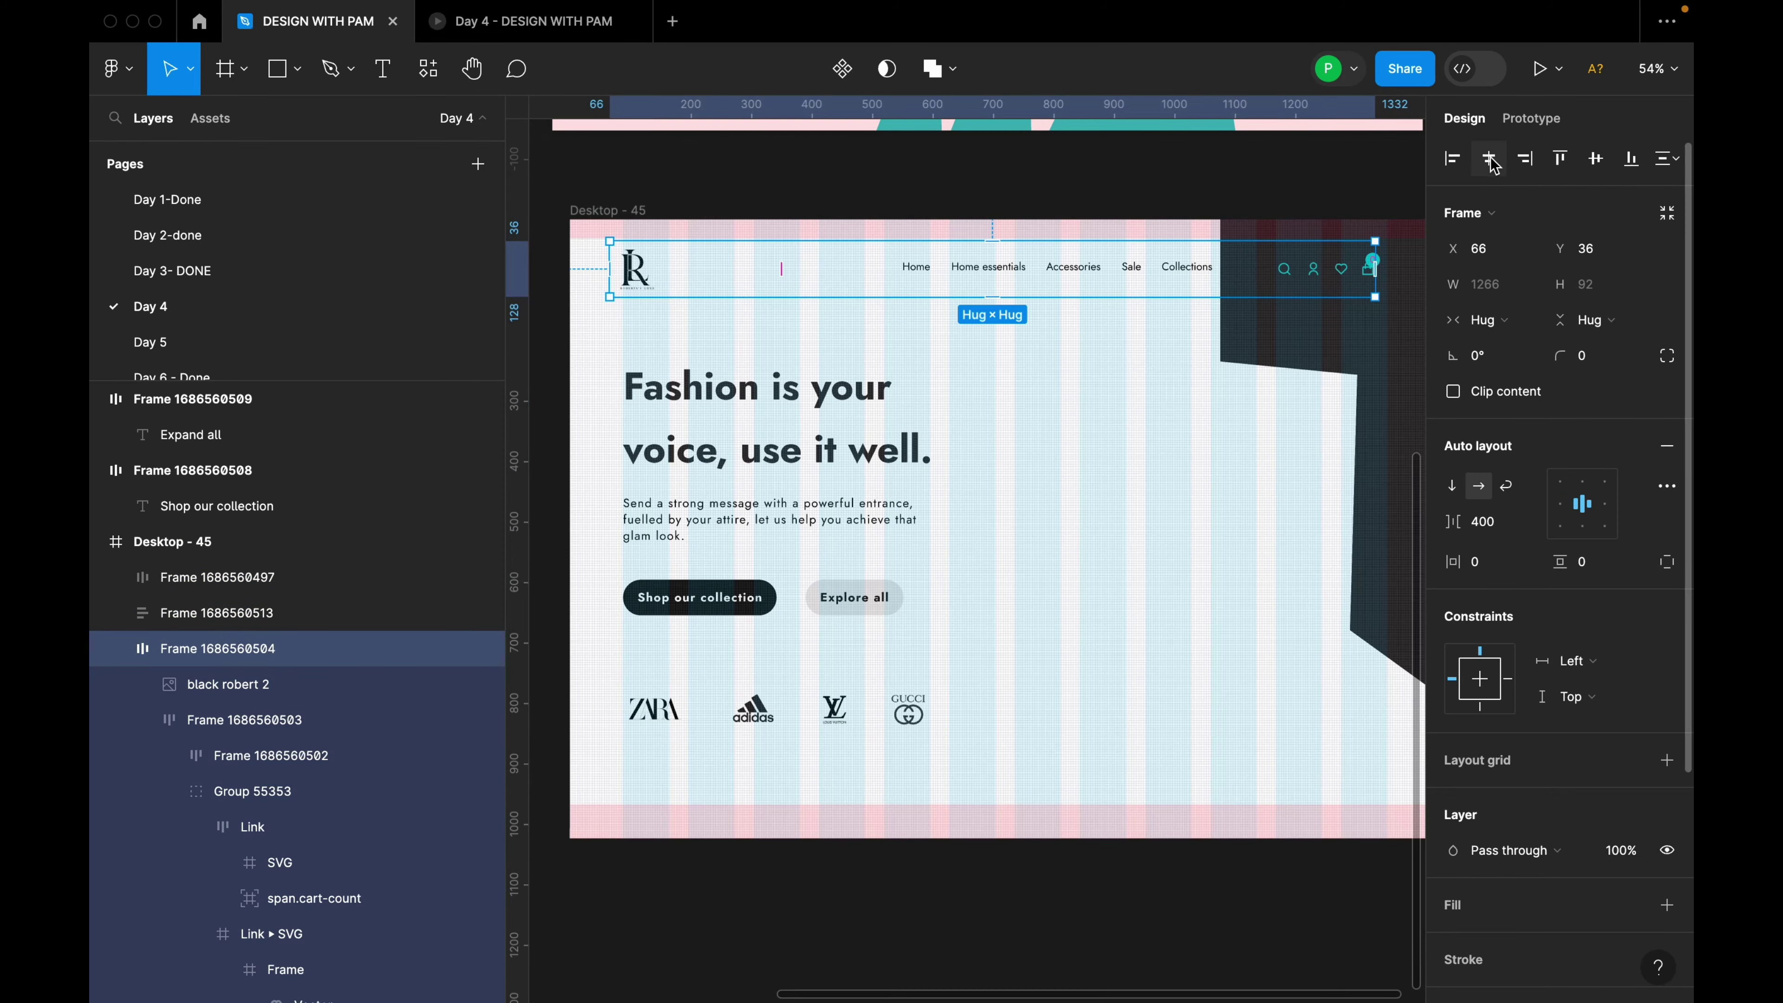
left_click(1490, 160)
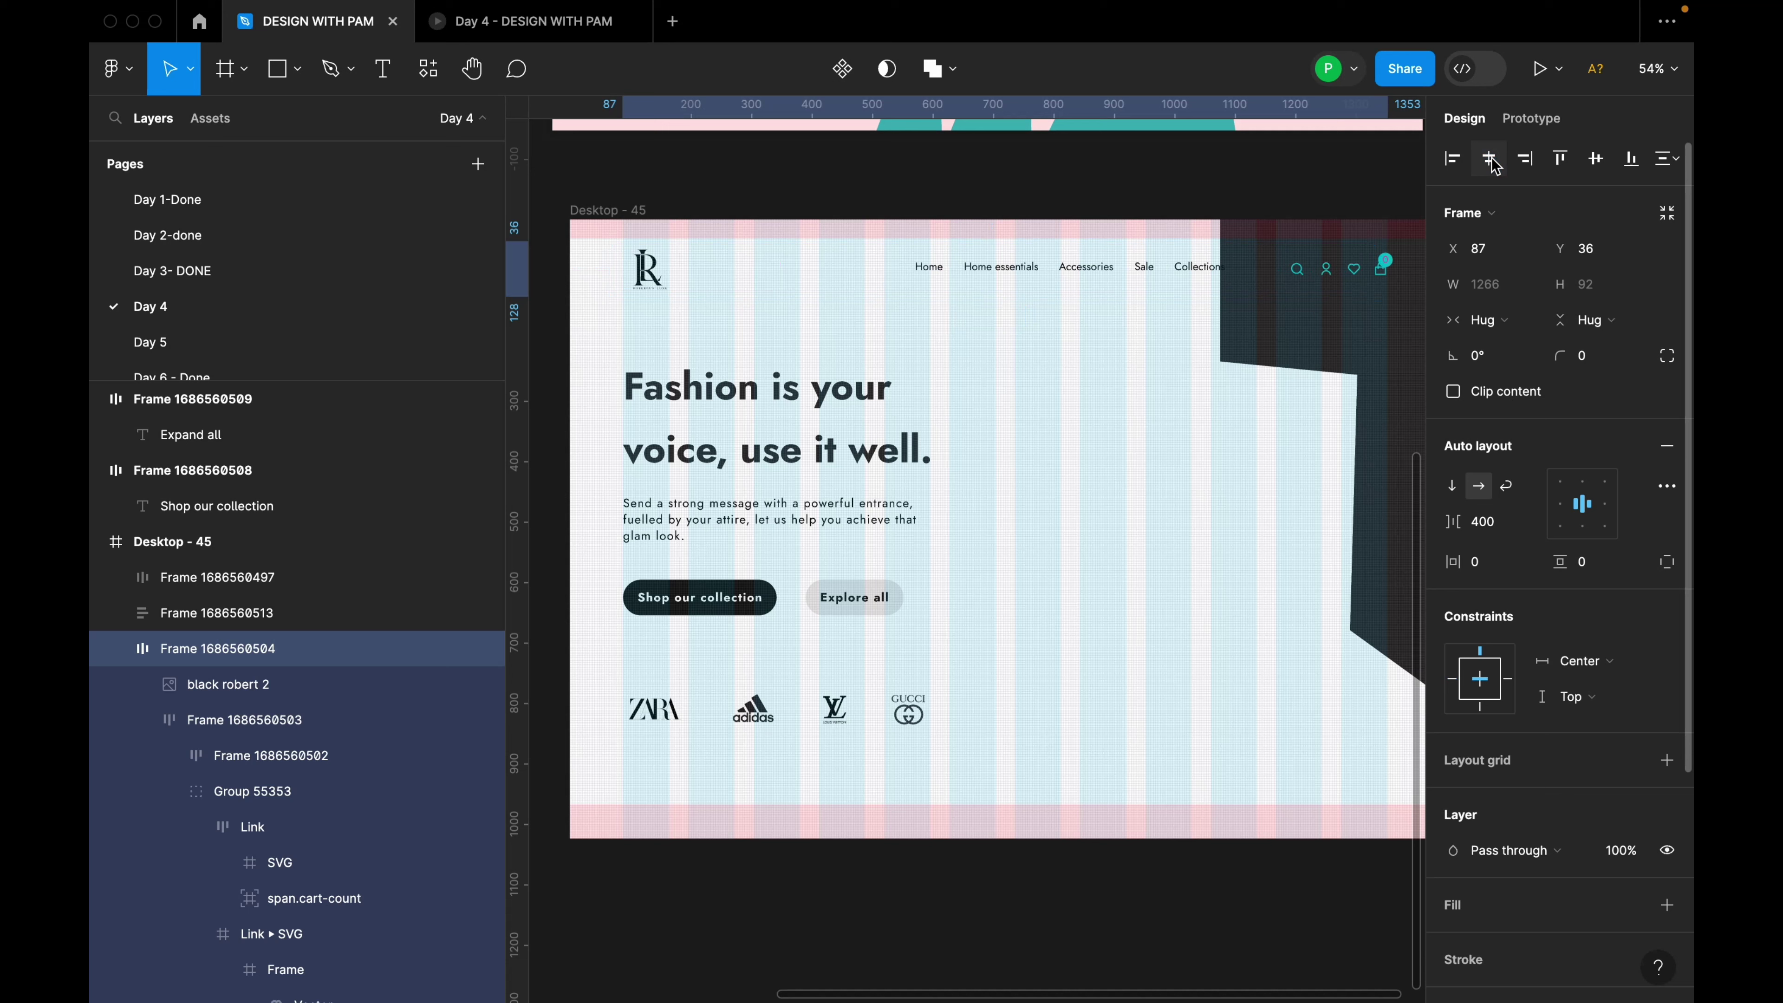
Check the text group and logo row against the header and column grid, and examine the image arrangement in the reference frame.
left_click(674, 397)
left_click(732, 729)
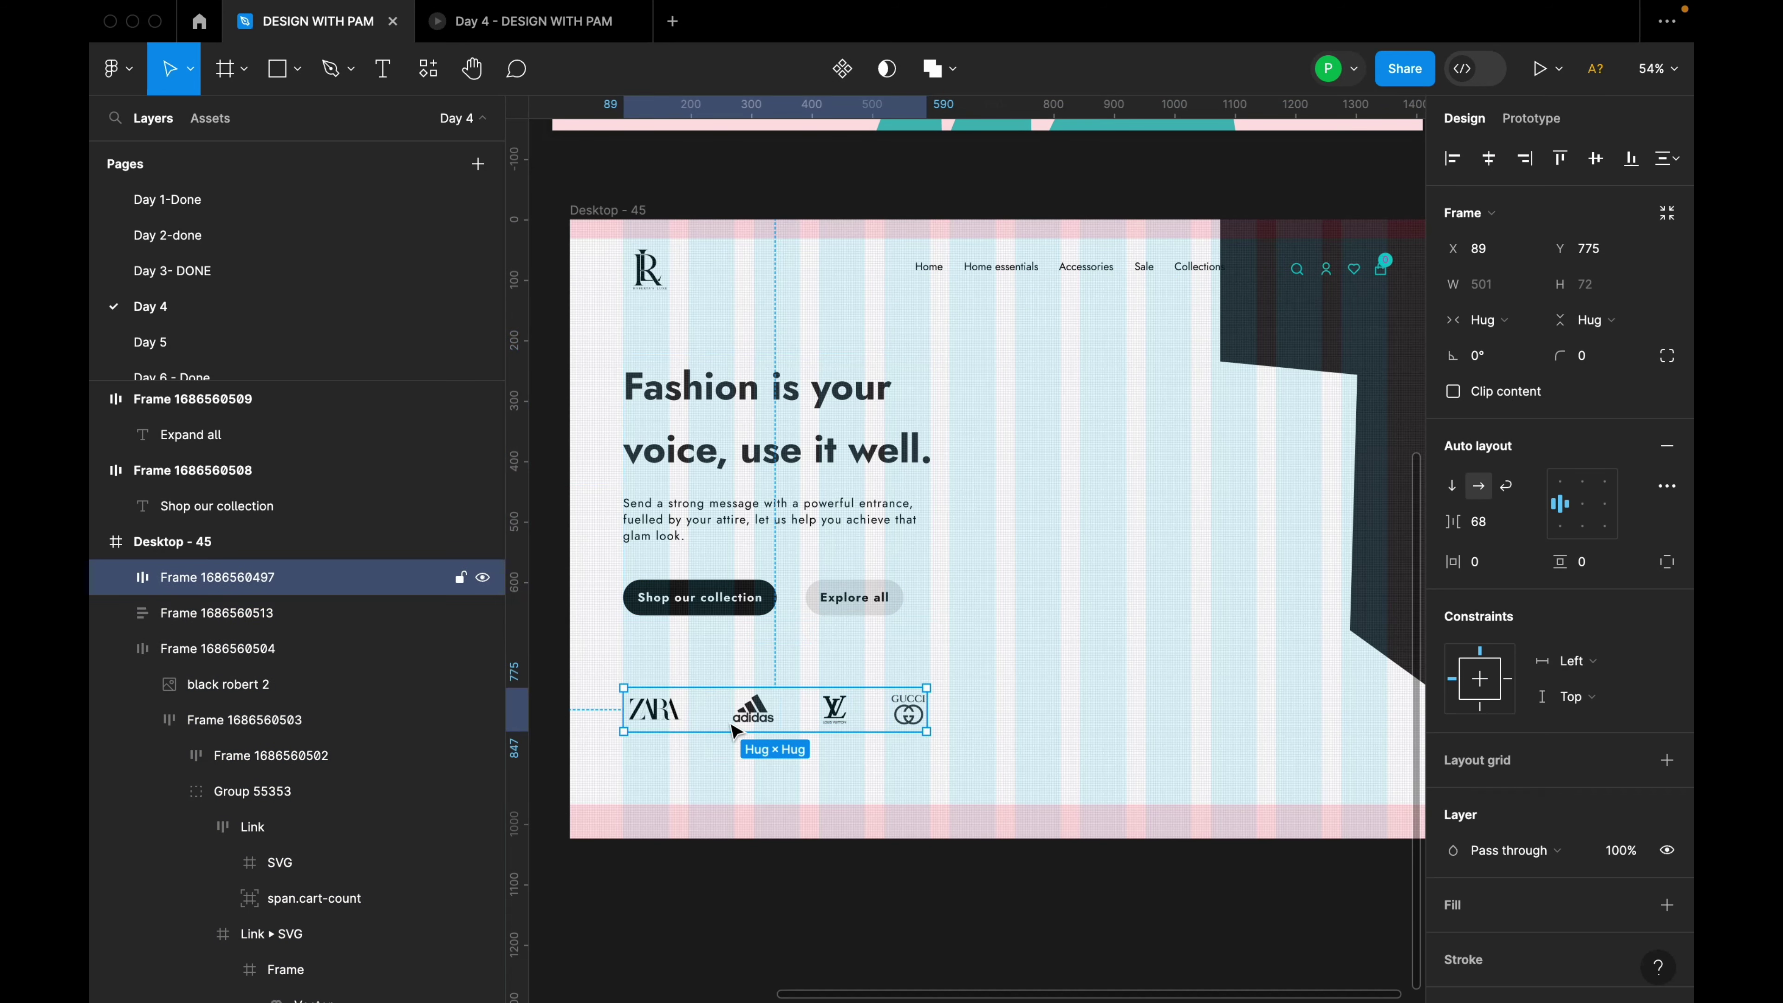
left_click(770, 612, "shift")
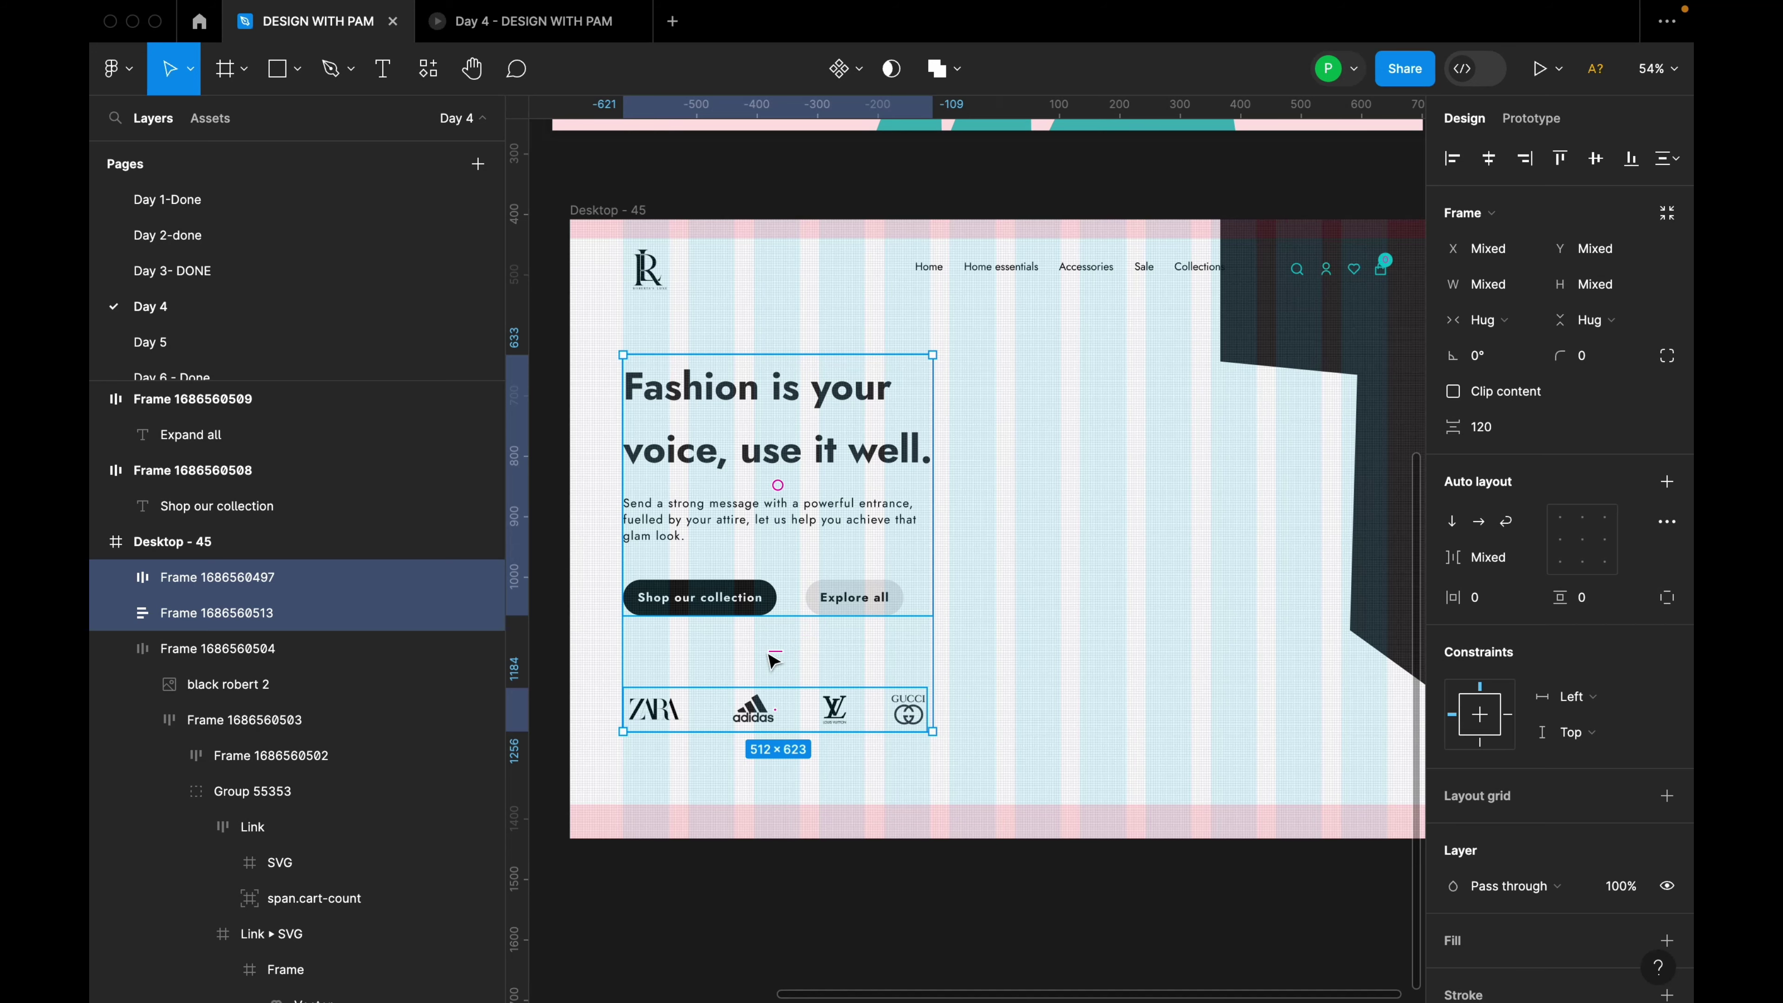
left_click(786, 643)
left_click(786, 555)
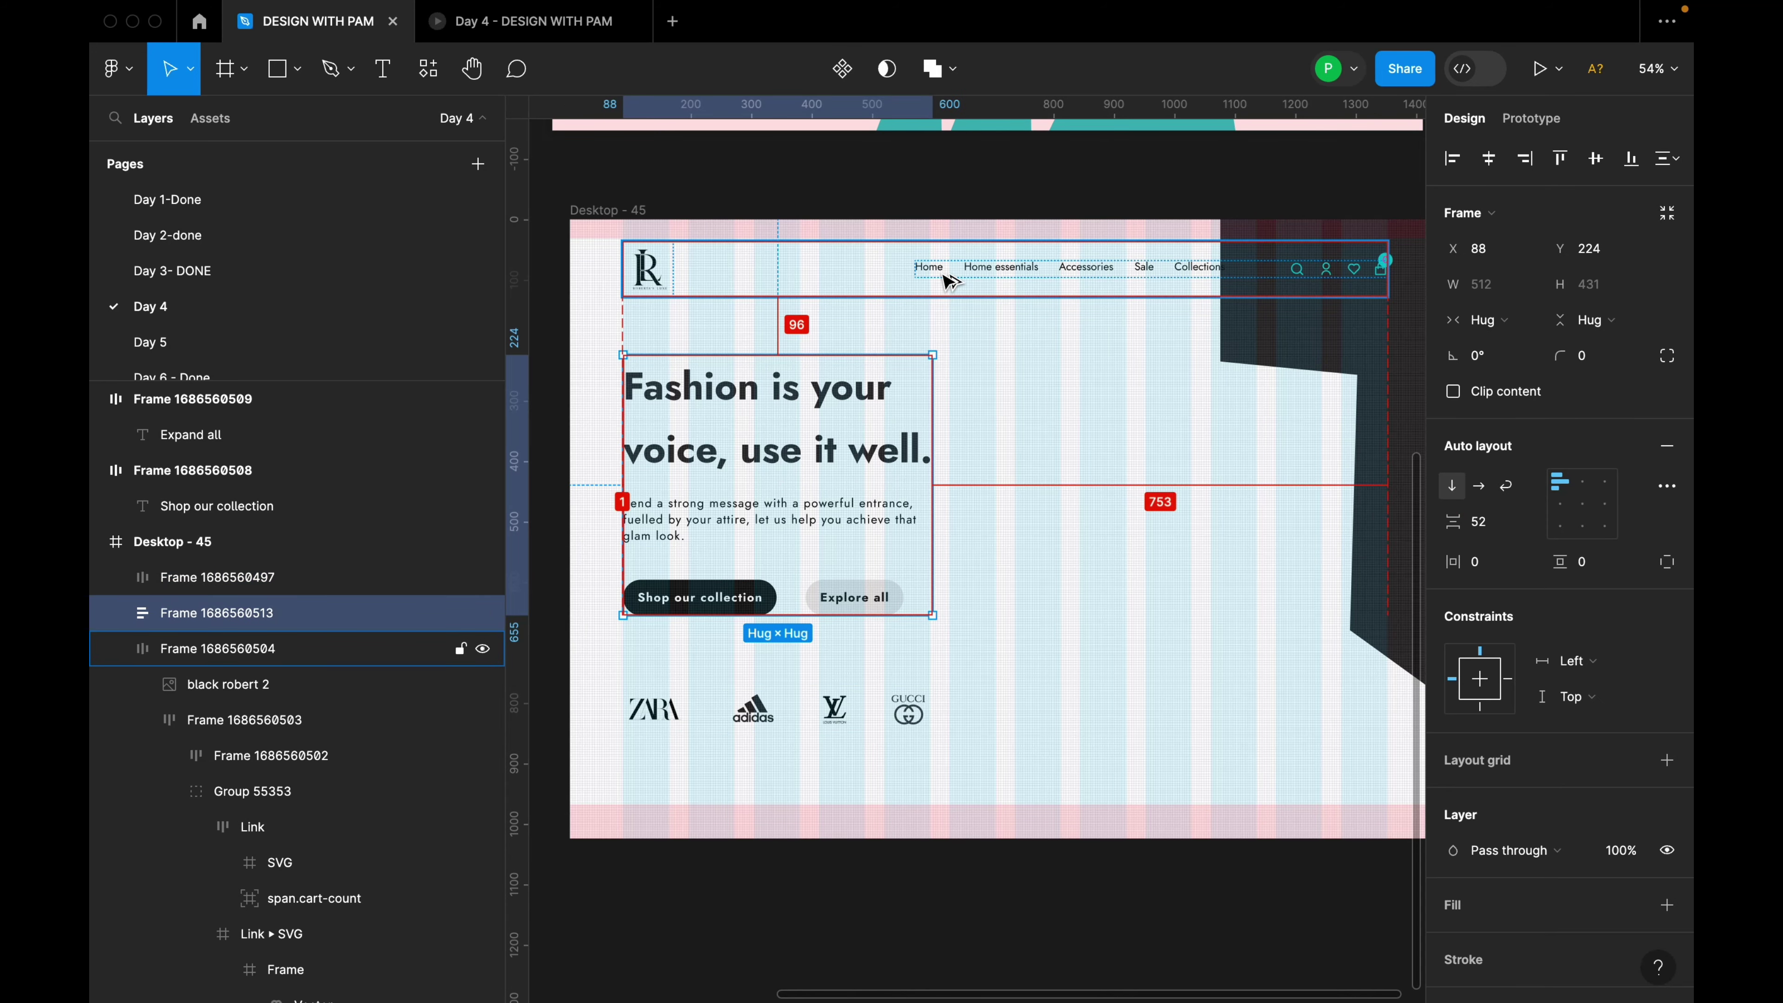
key("Escape")
scroll(860, 490, "down", 5)
scroll(918, 538, "up", 5)
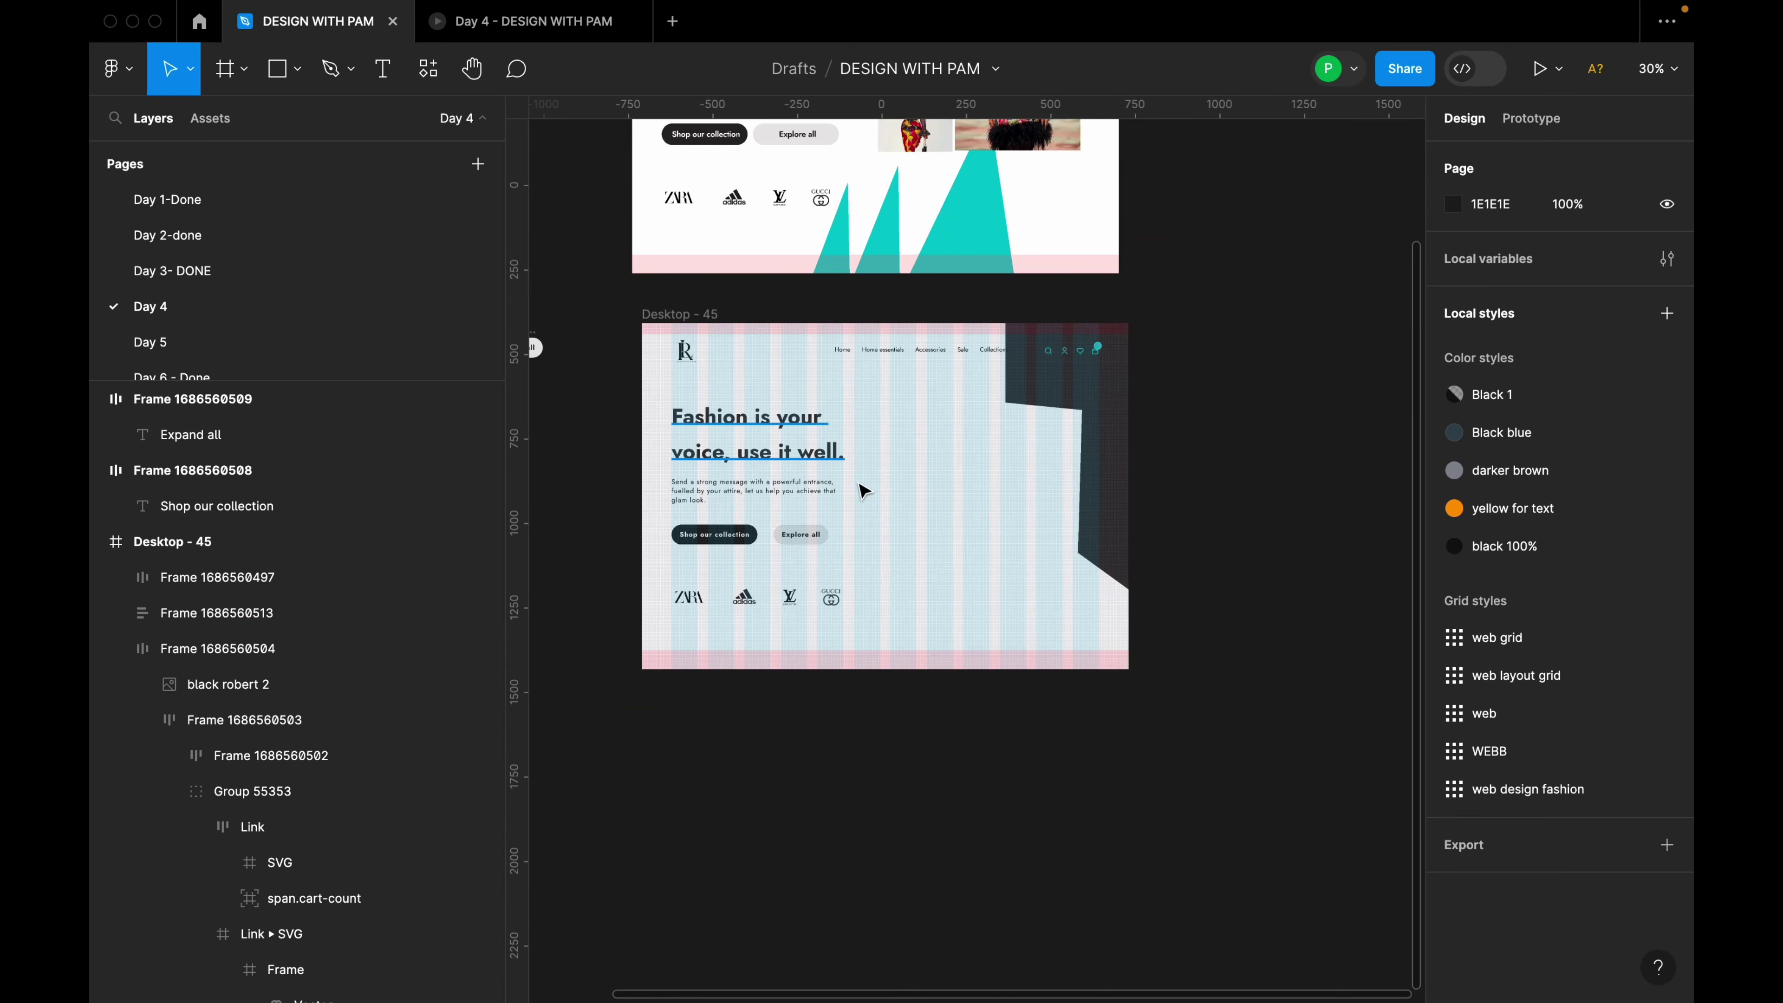
scroll(916, 537, "down", 5)
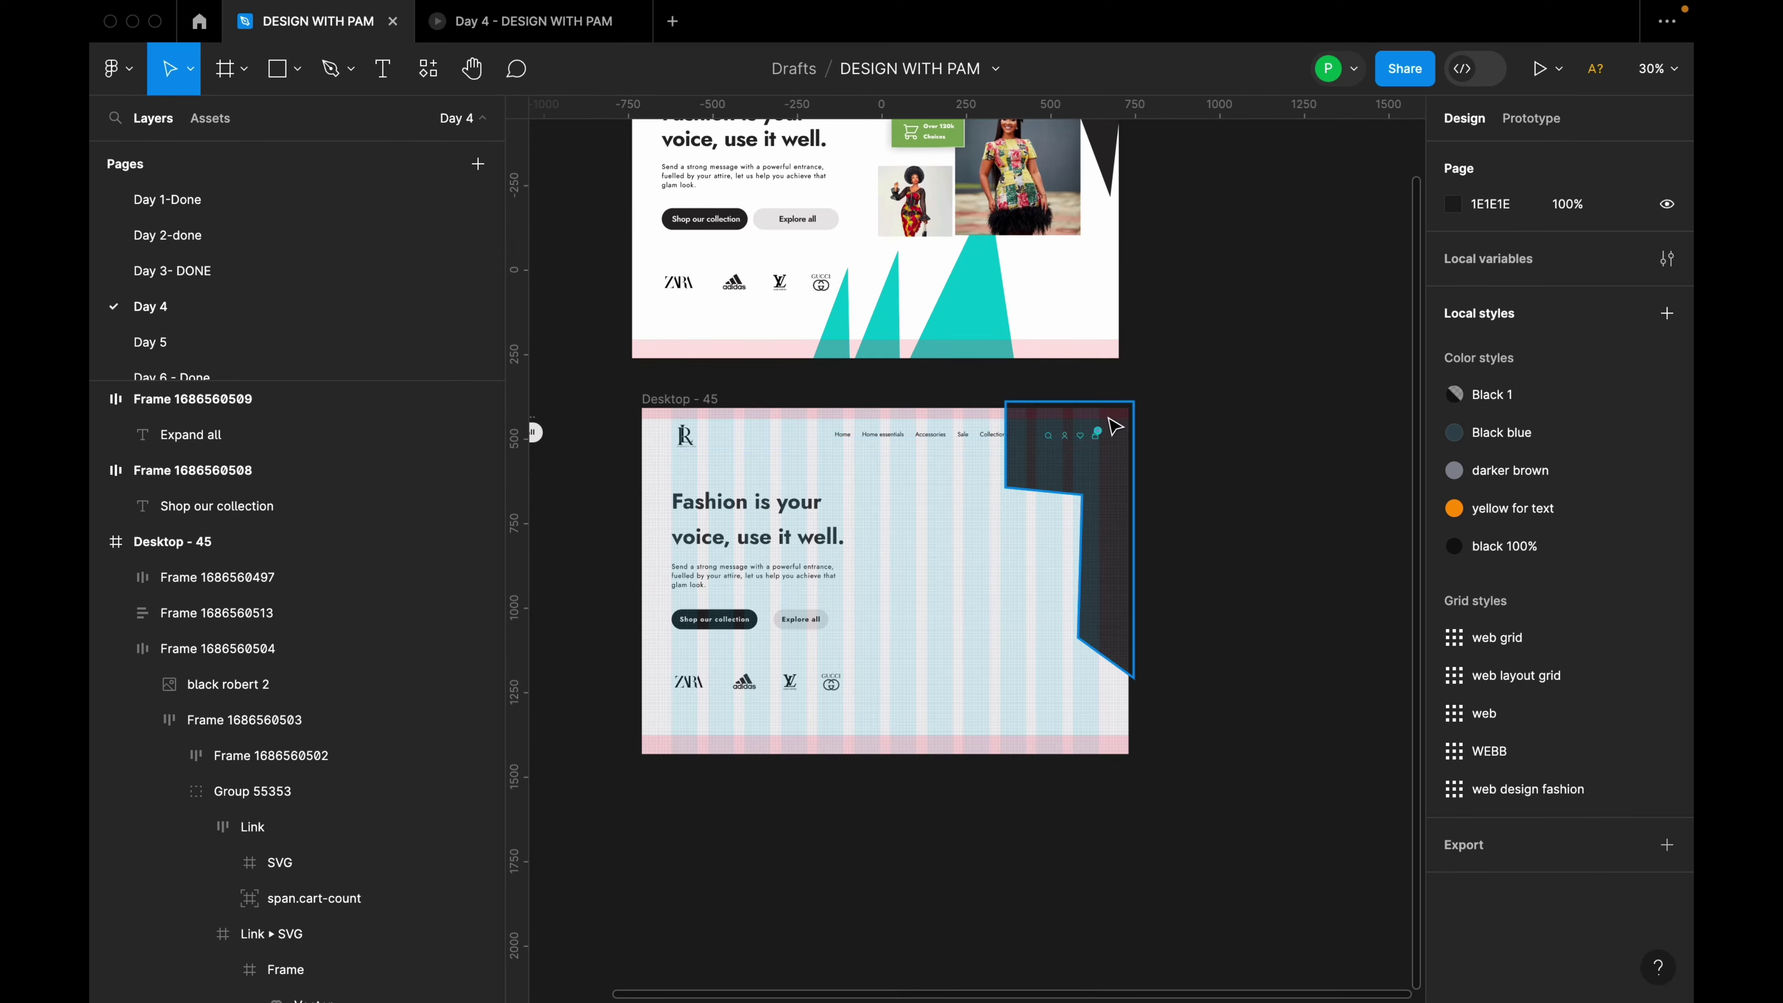
scroll(1117, 432, "up", 2)
scroll(1141, 453, "up", 2)
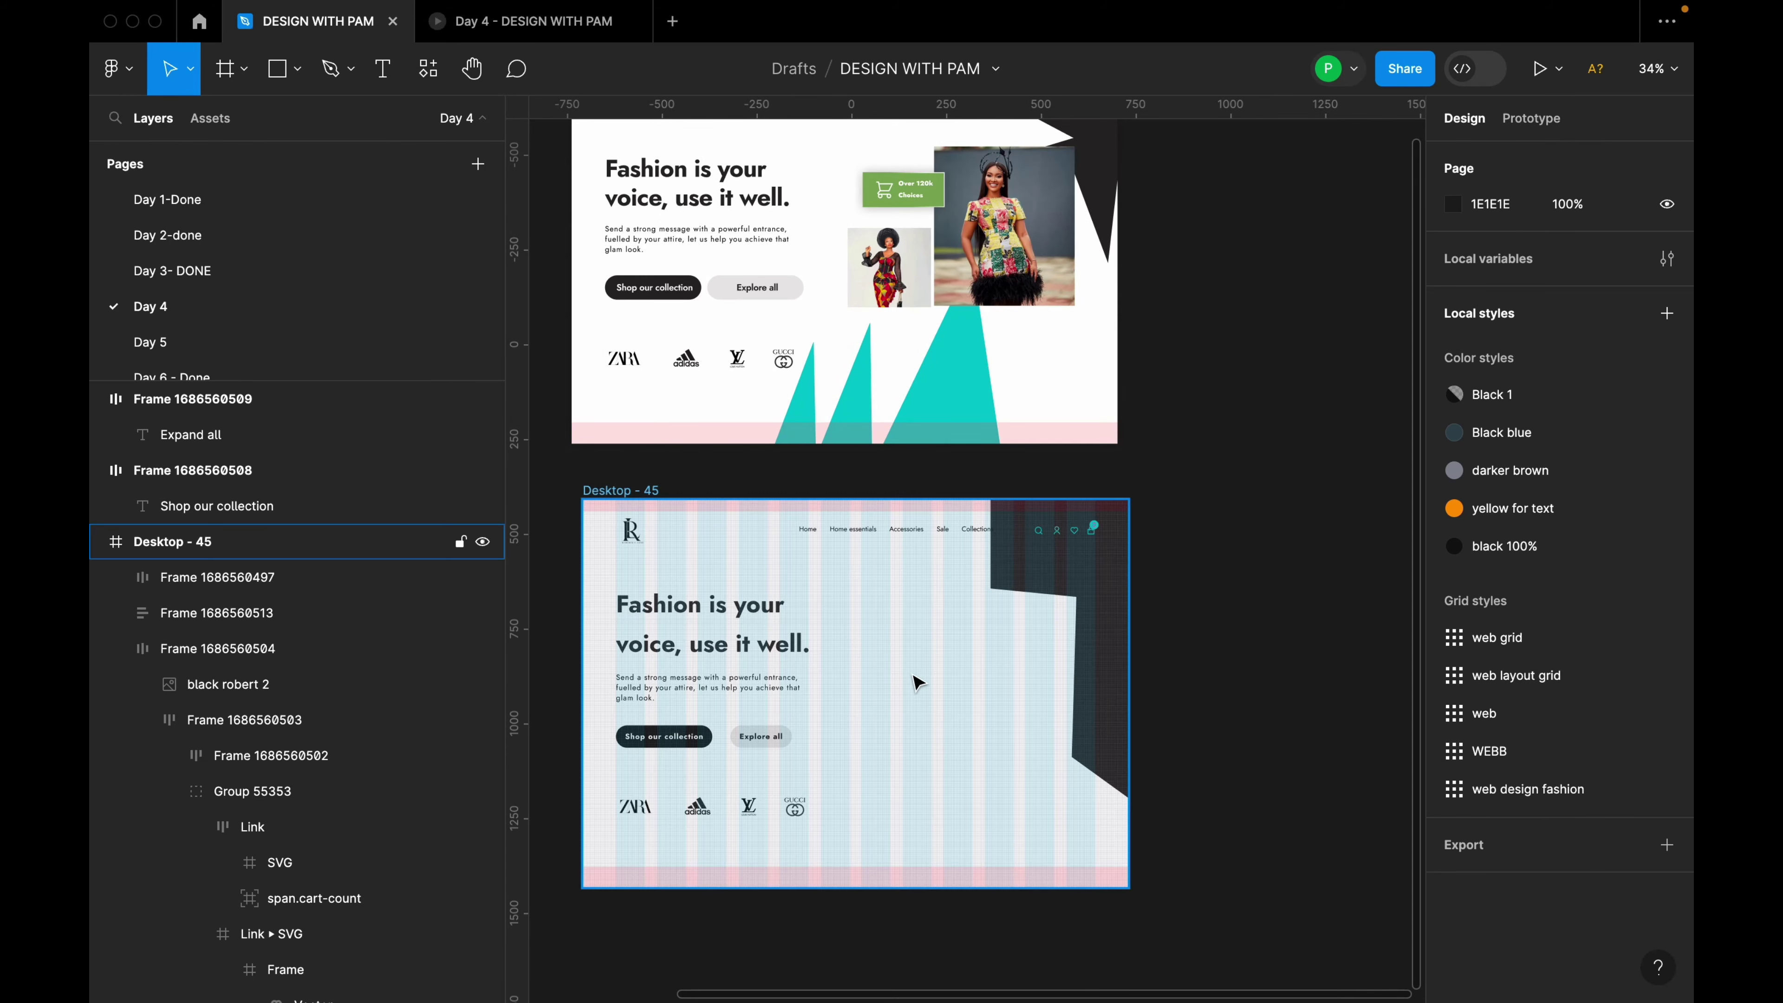
scroll(917, 681, "up", 1)
scroll(916, 681, "up", 2)
scroll(916, 678, "up", 3)
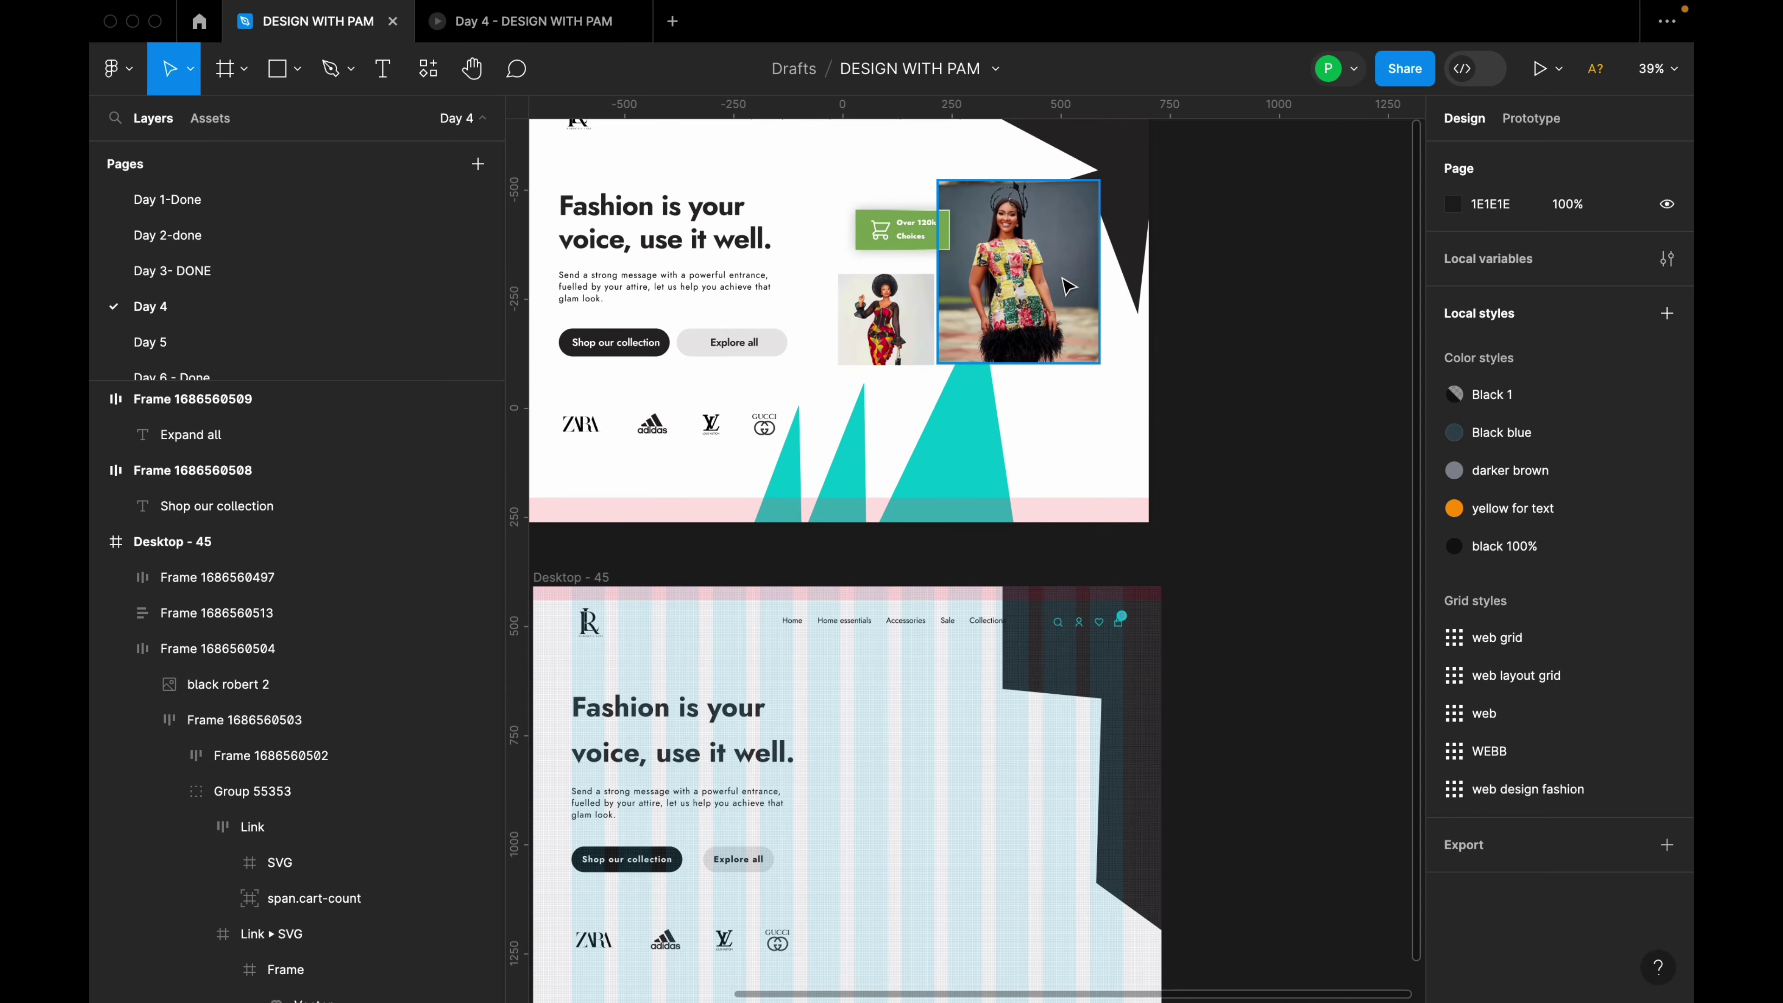
scroll(844, 793, "down", 1)
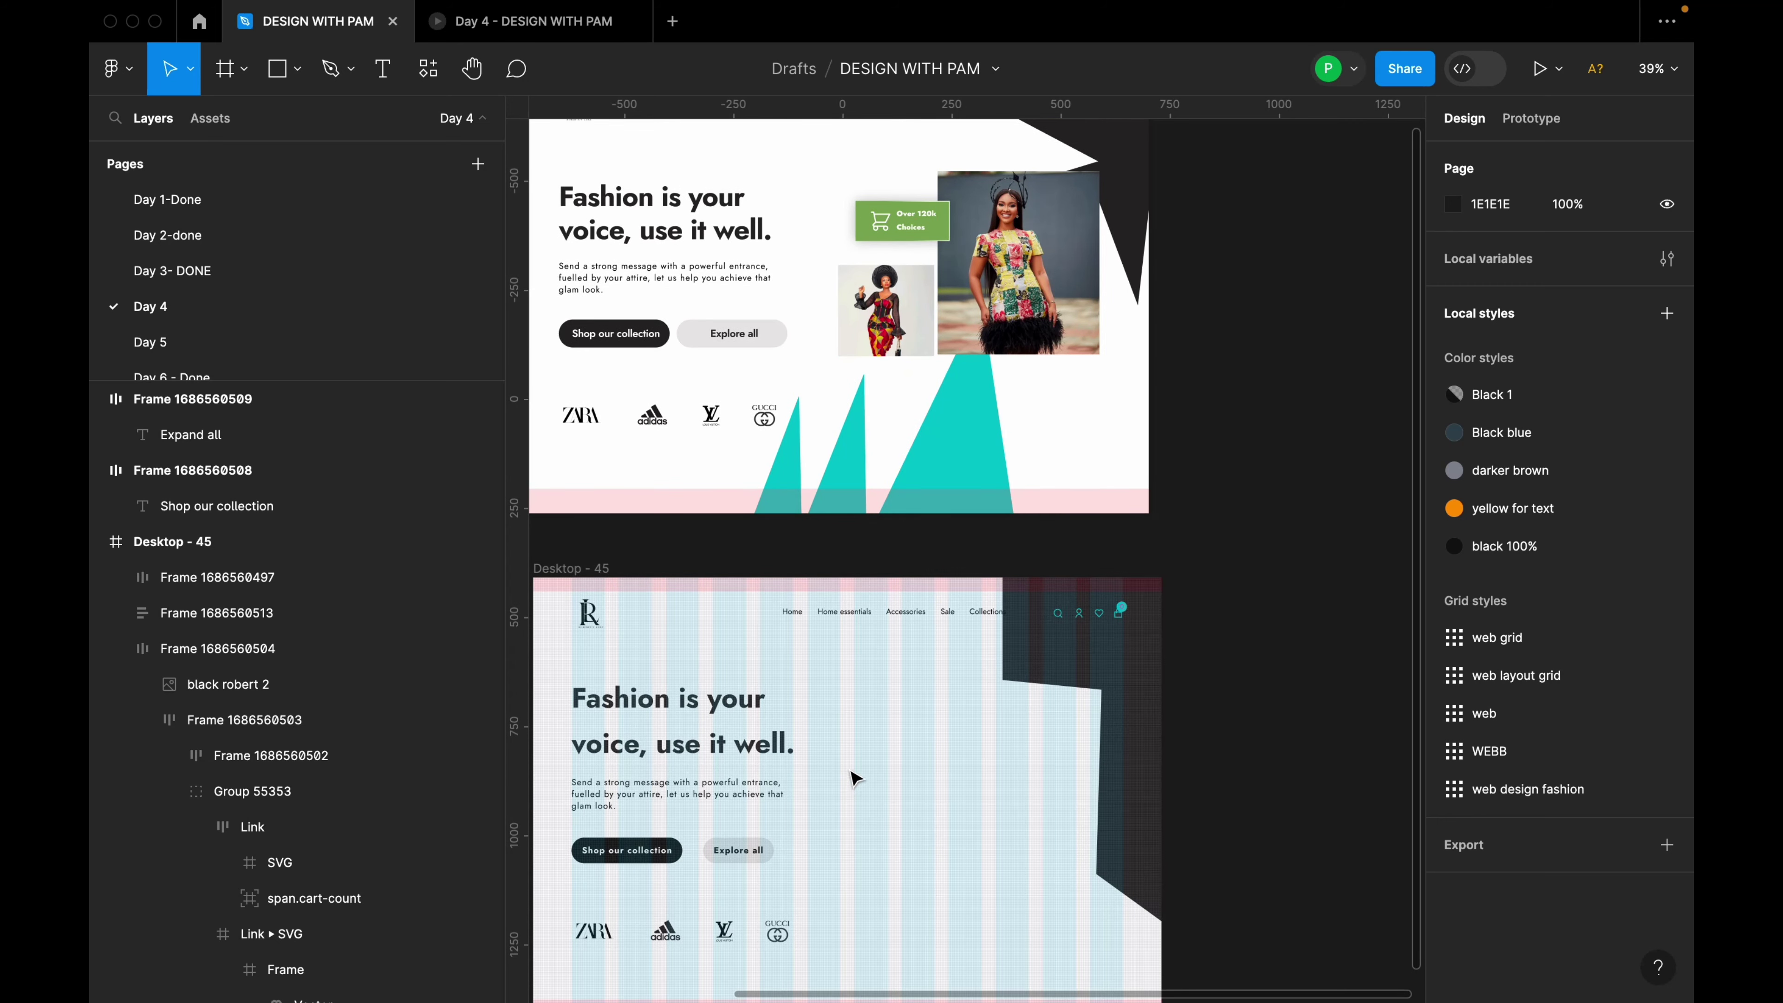
Draw a 220 × 212 placeholder rectangle to the right of the buttons in Desktop - 45, at about X 736, Y 443.
key("r")
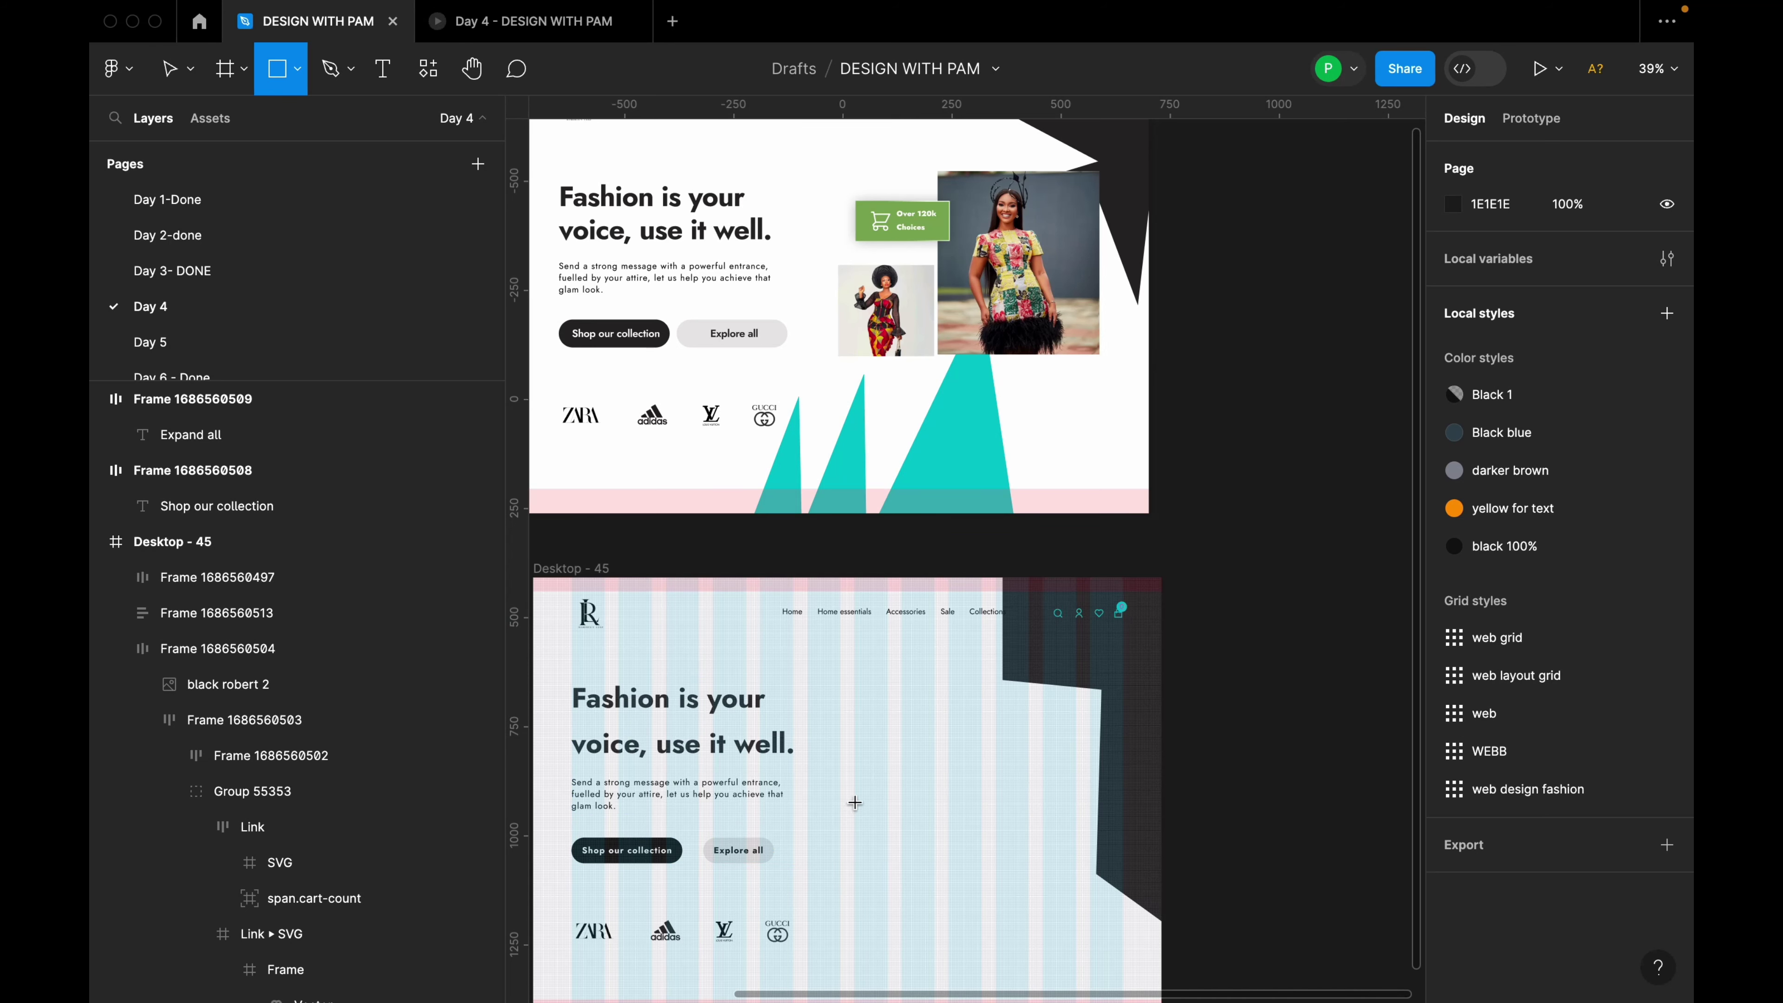
left_click_drag(855, 775, 937, 862)
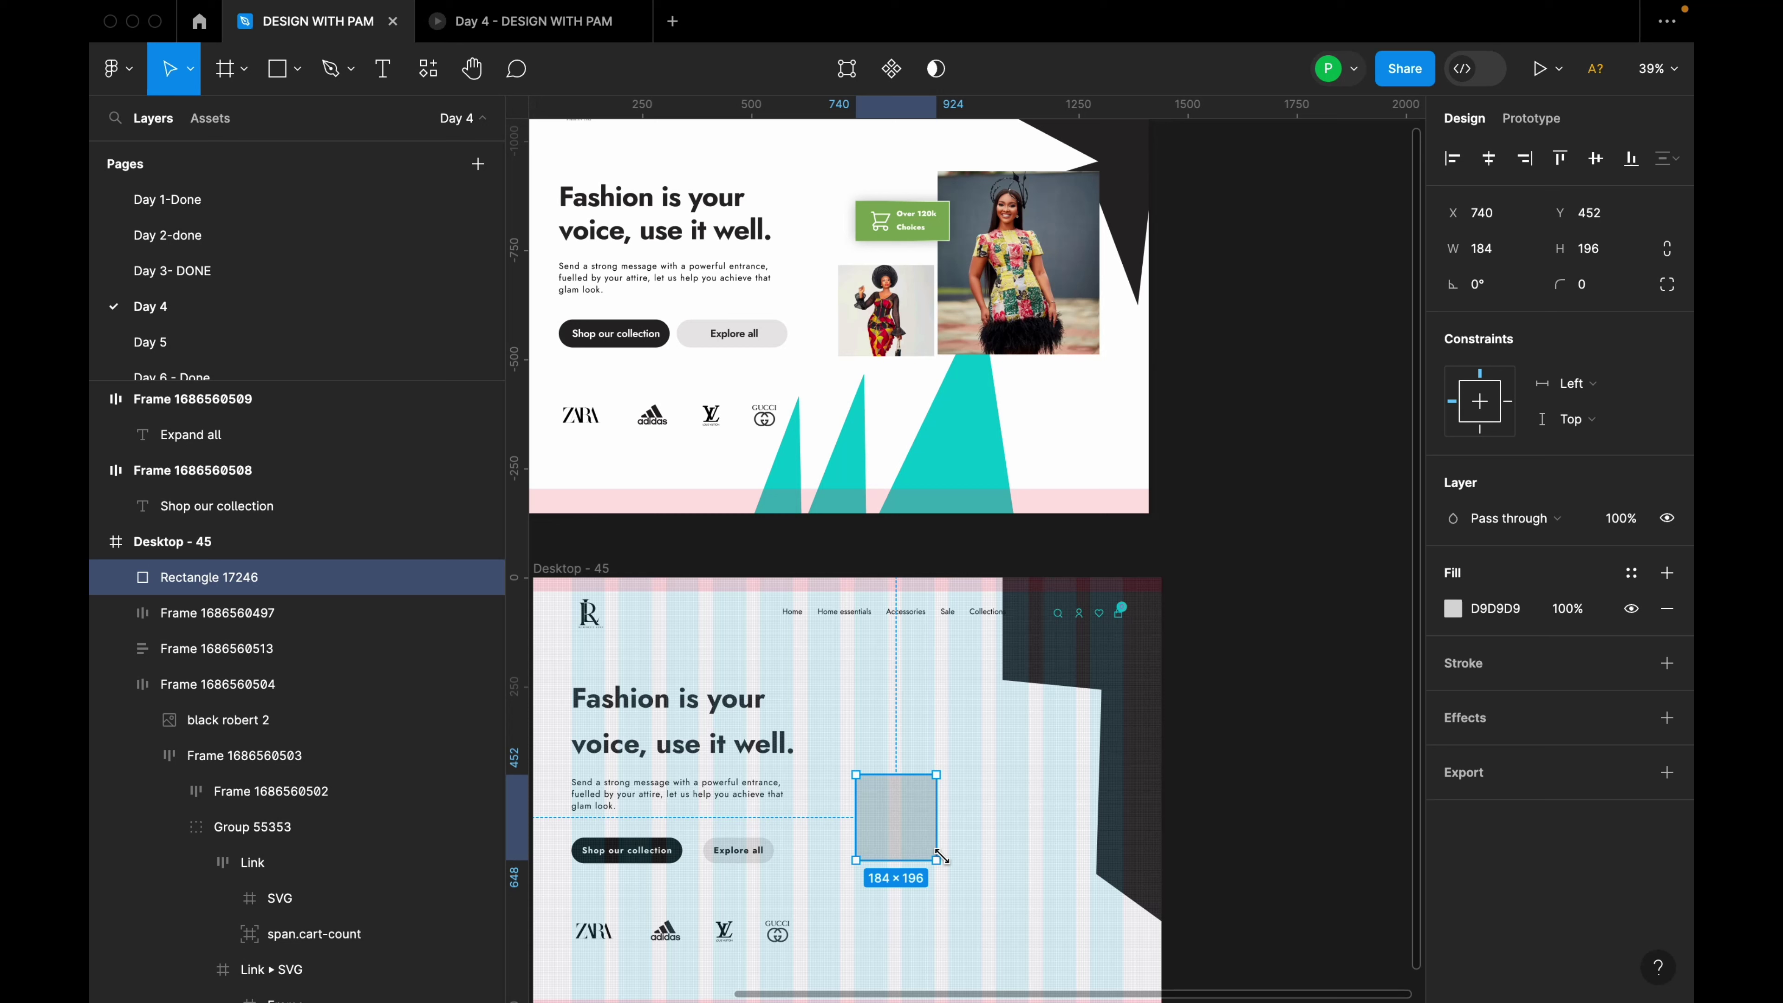
left_click(1506, 256)
key("Return")
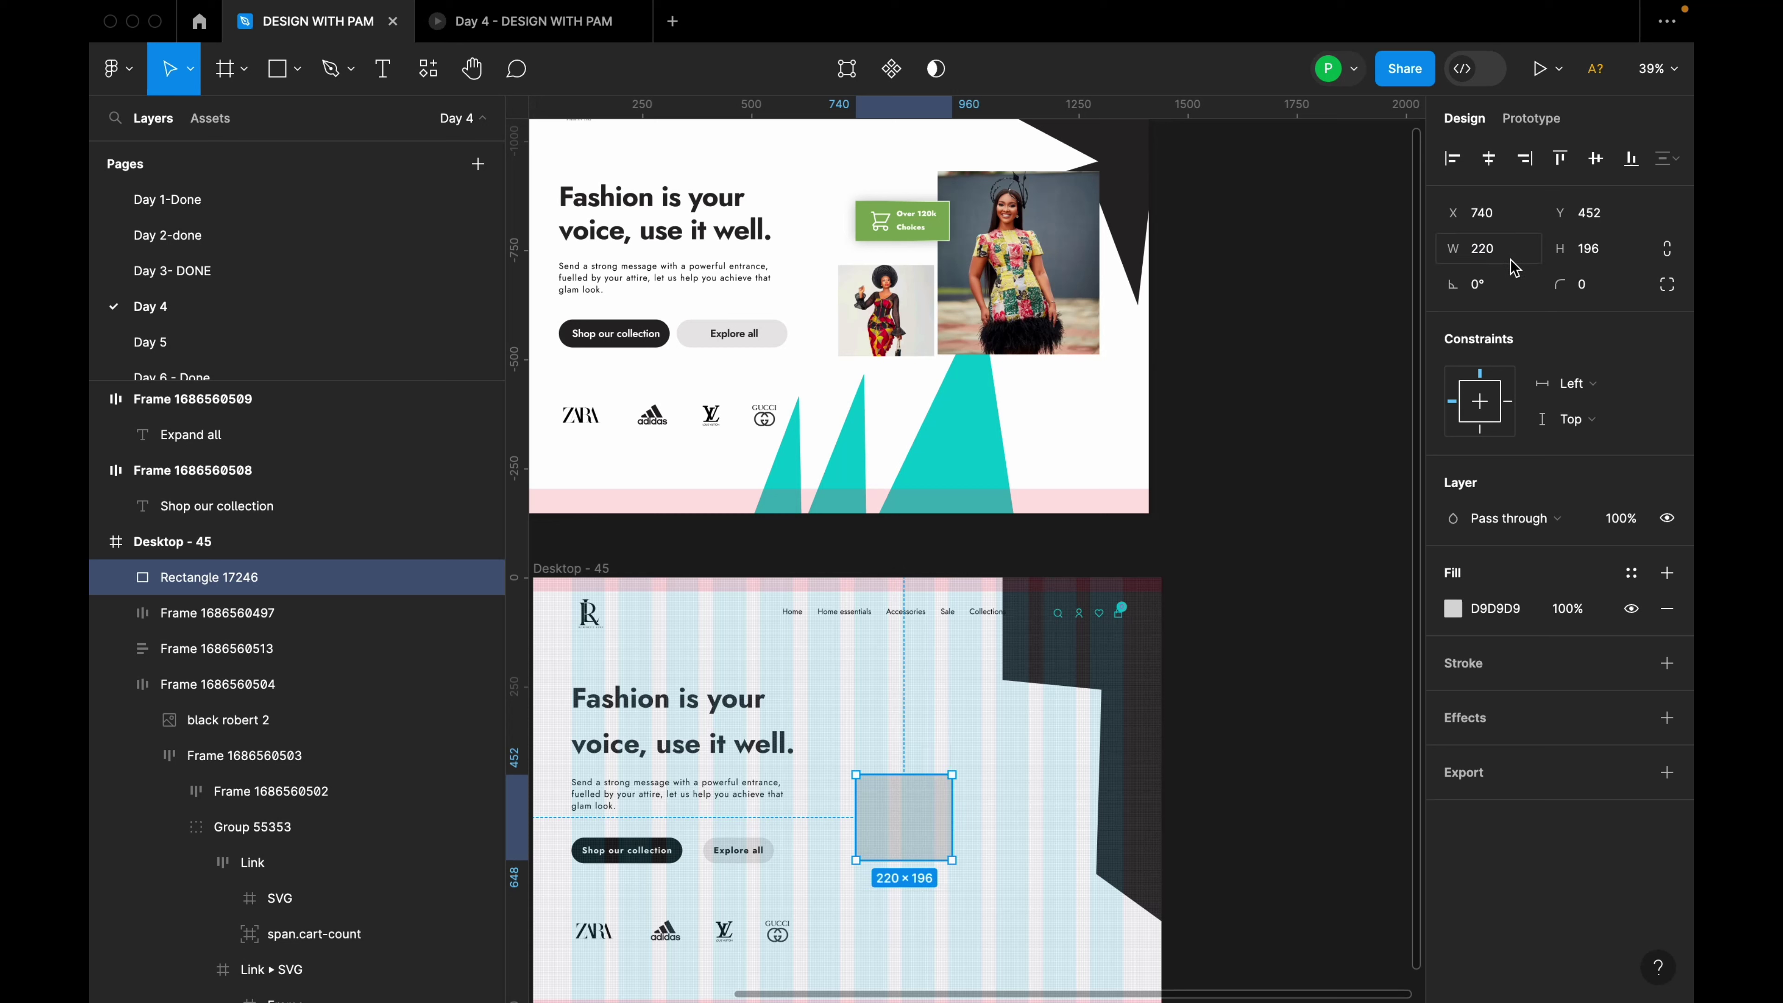
left_click(1613, 257)
type("212")
key("Return")
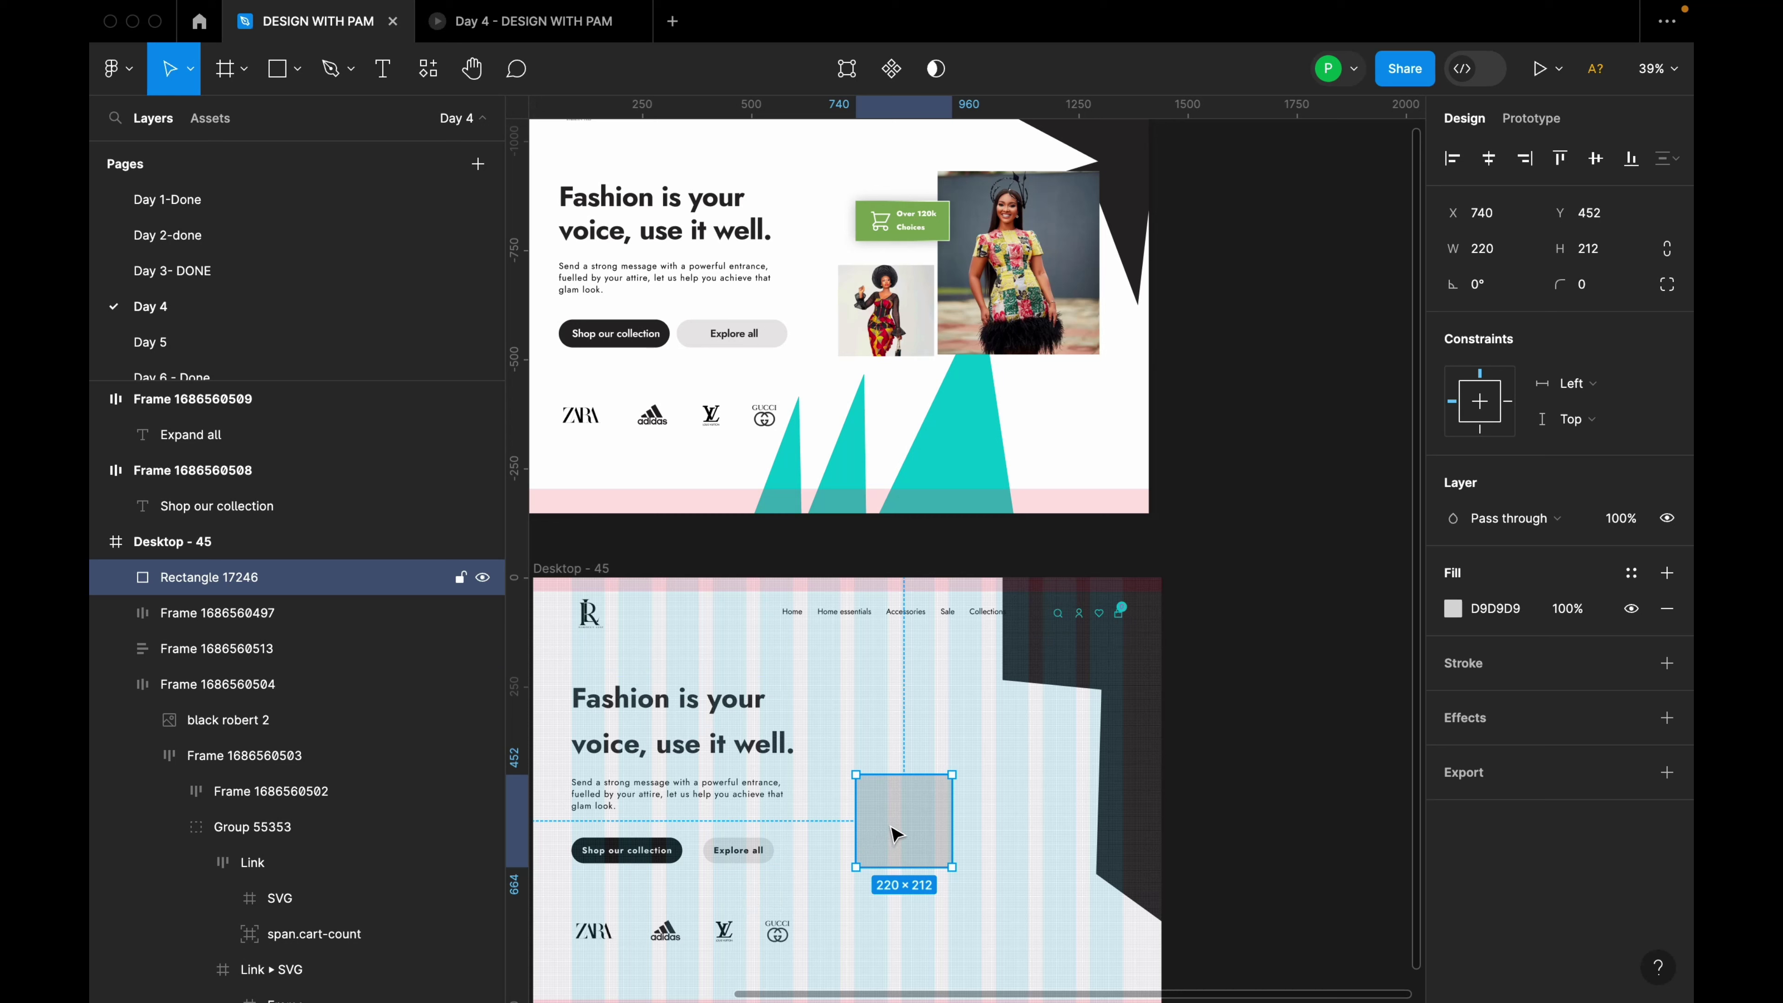
left_click_drag(896, 834, 890, 824)
Add a second placeholder rectangle to the right of the first, at about X 969, Y 272, and size it to 372 × 420.
scroll(886, 786, "down", 1)
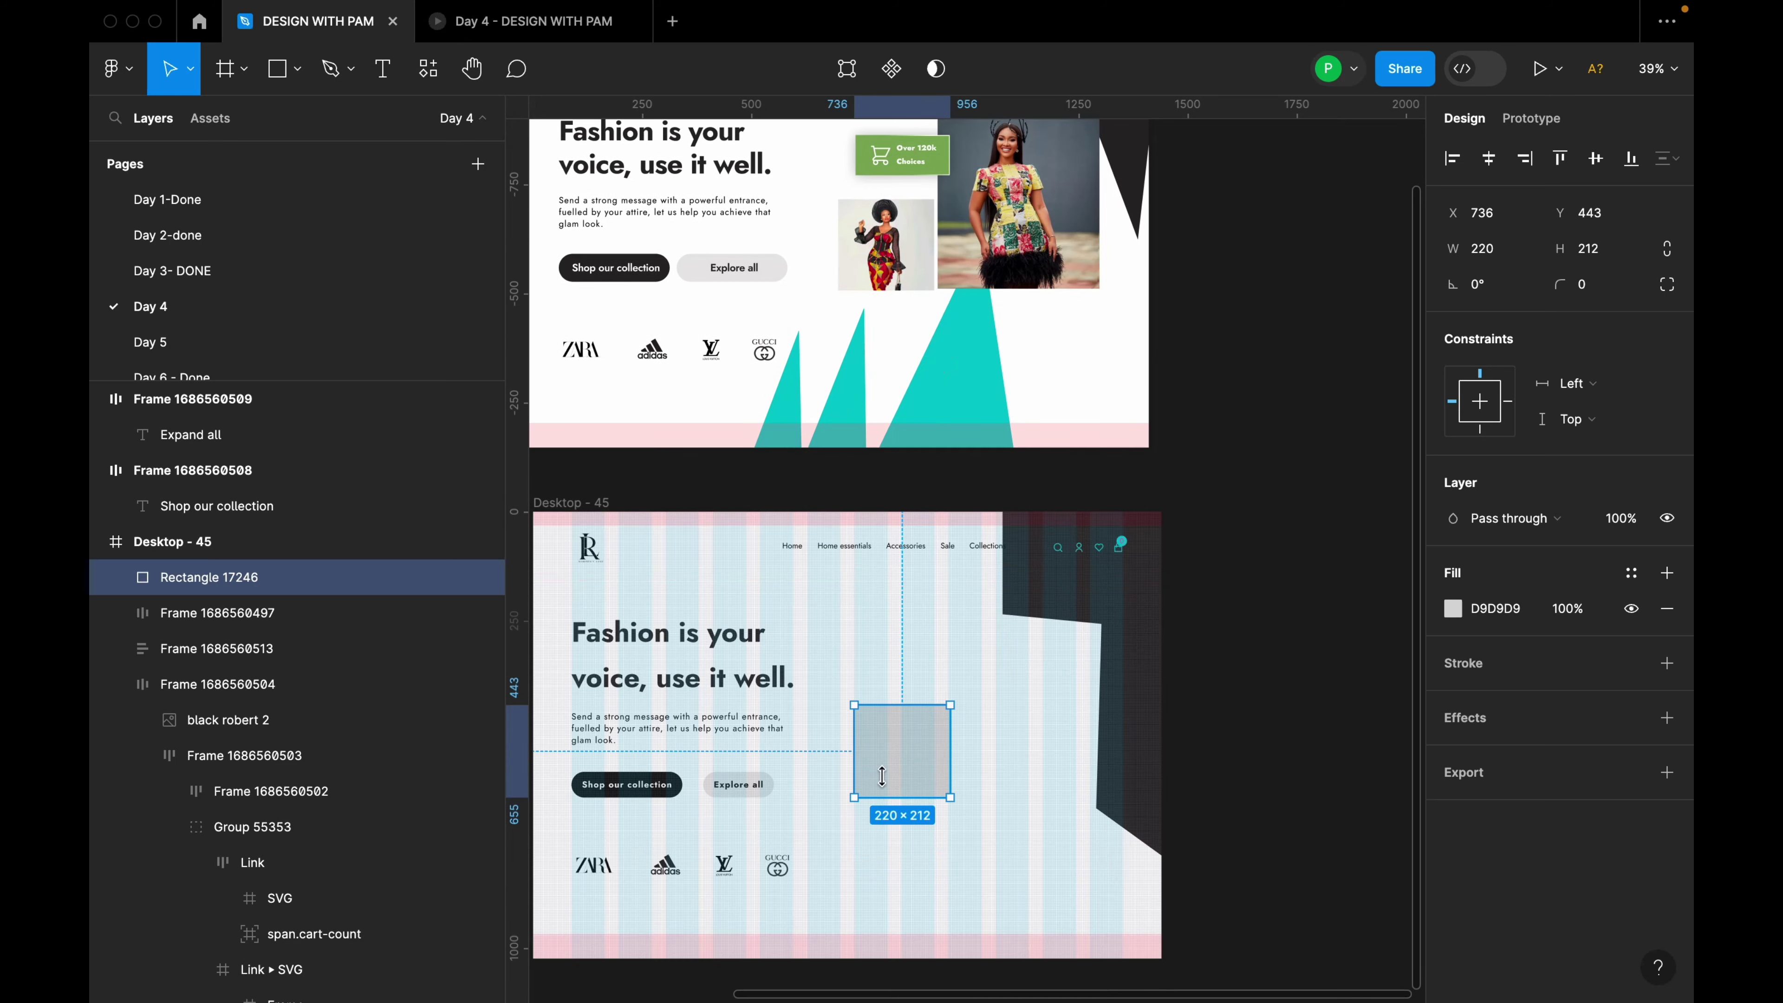
scroll(884, 765, "up", 3)
scroll(886, 769, "down", 1)
left_click_drag(879, 694, 972, 593)
scroll(881, 694, "down", 5)
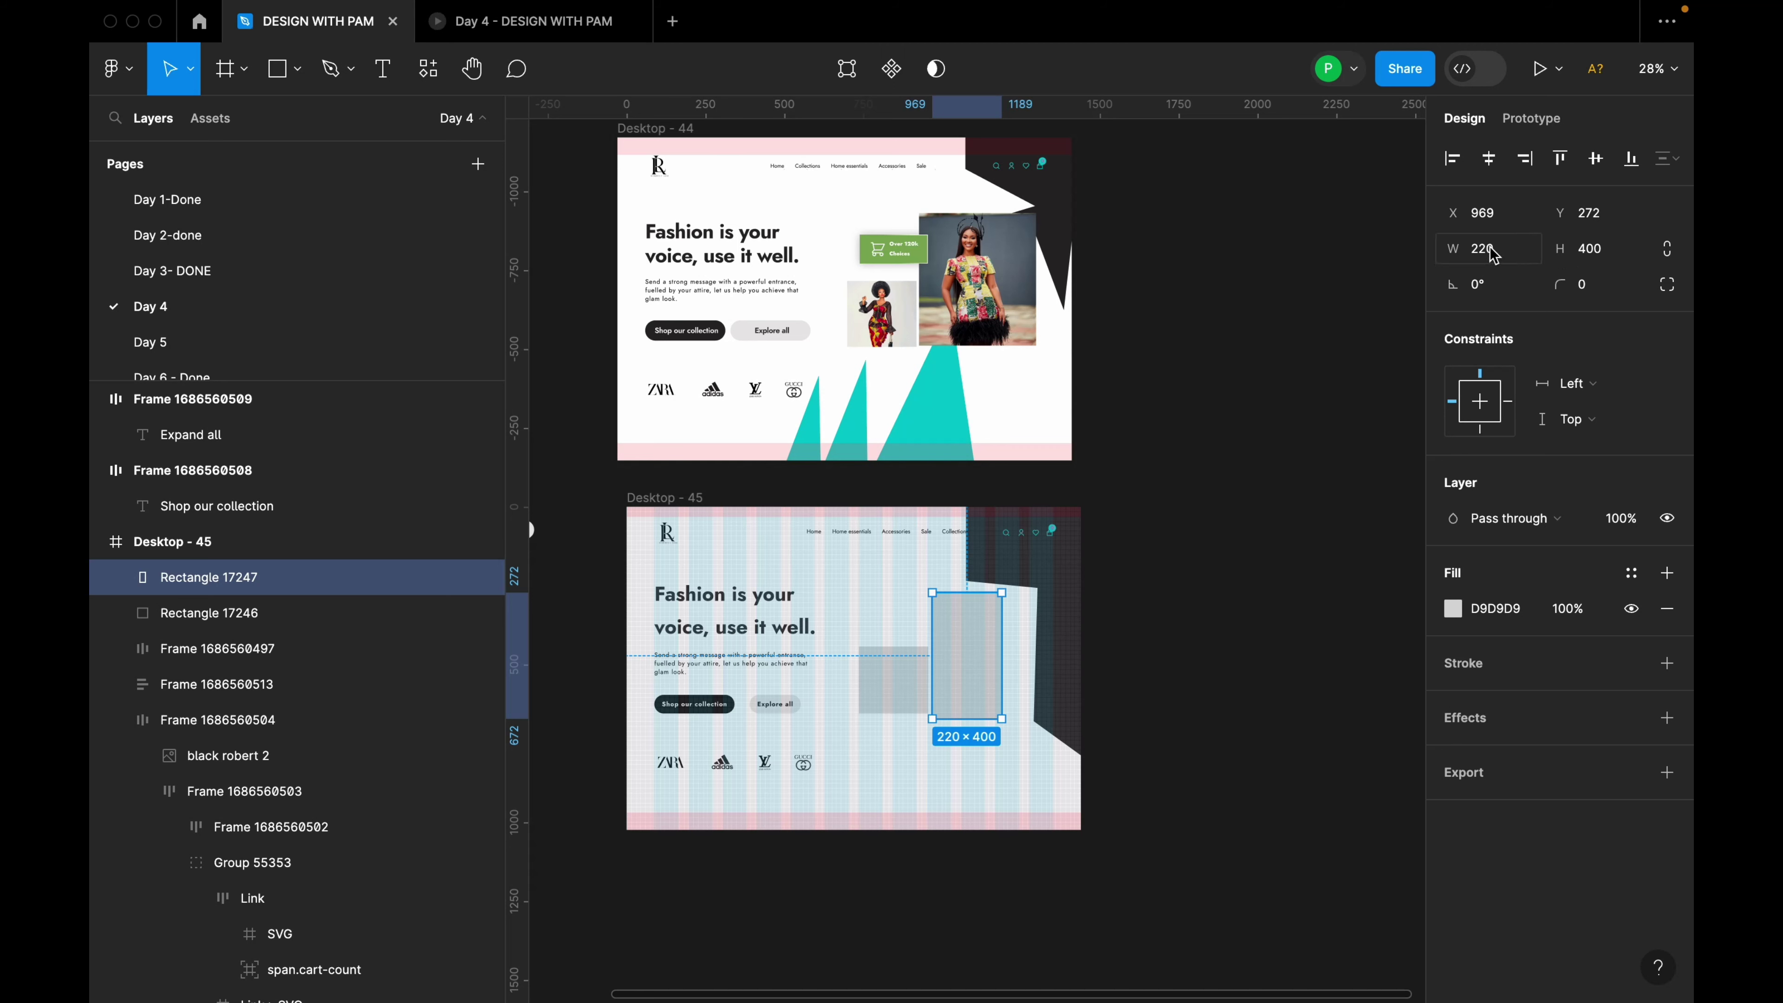
left_click(1494, 261)
type("372")
key("Return")
left_click(1617, 255)
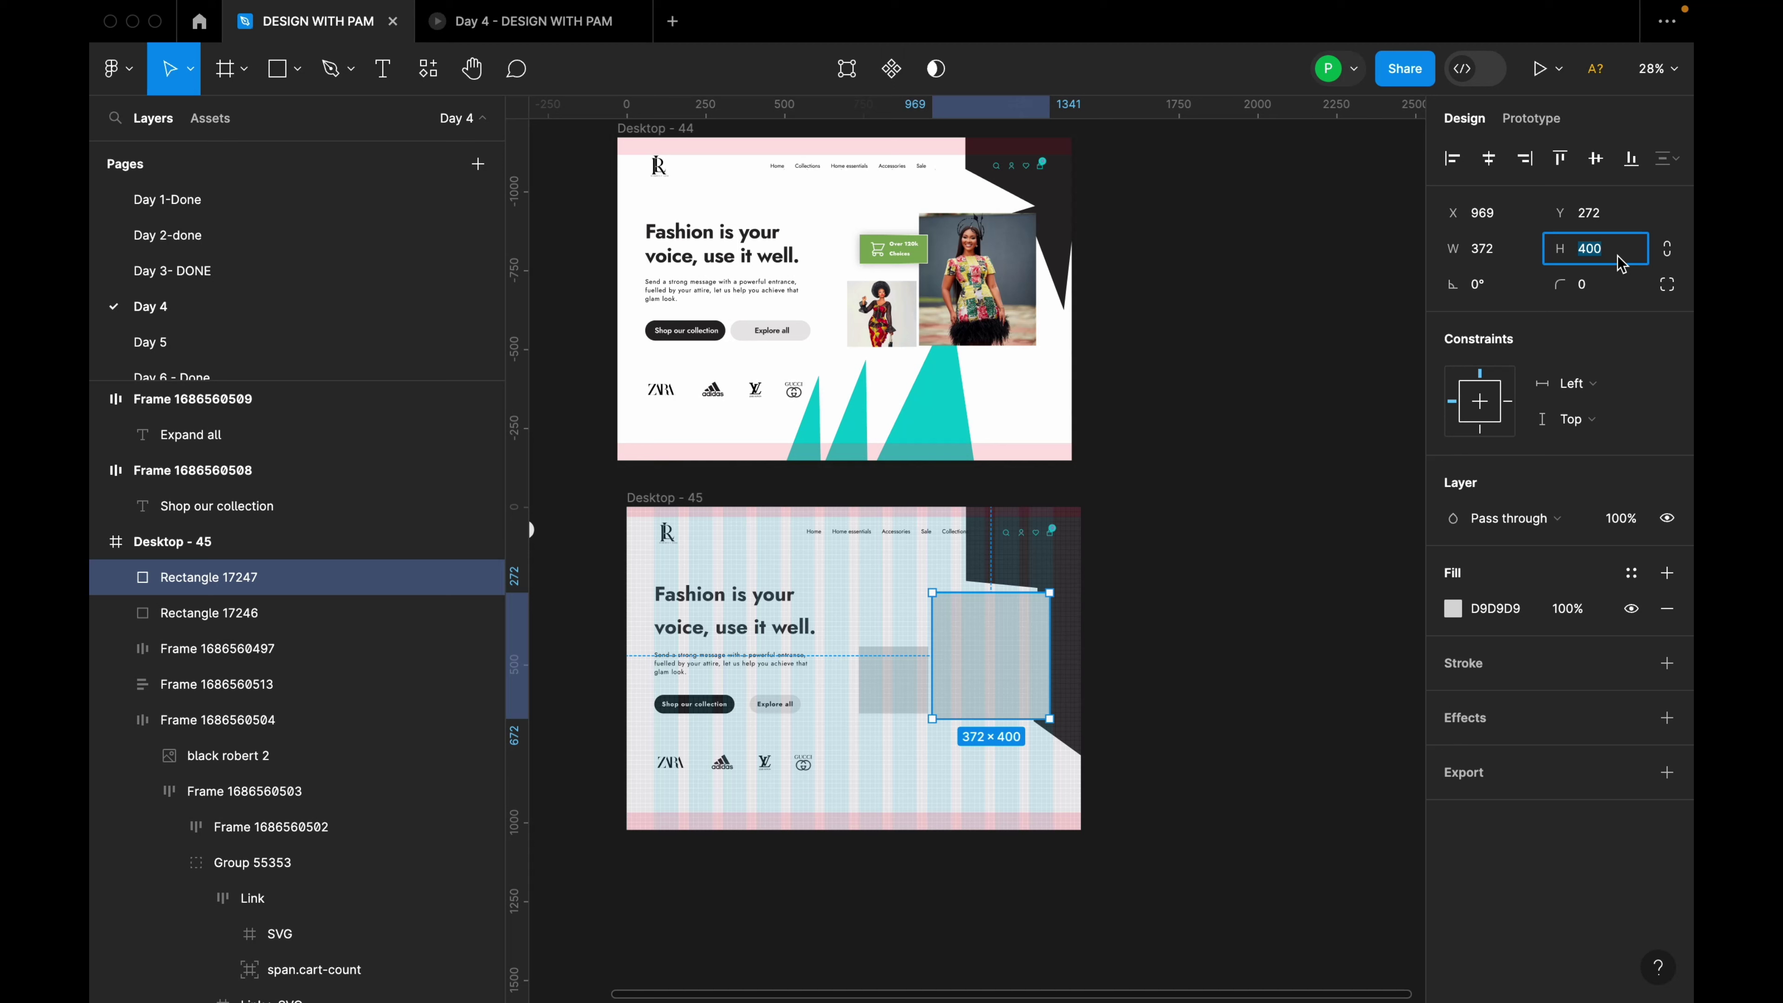
key("Return")
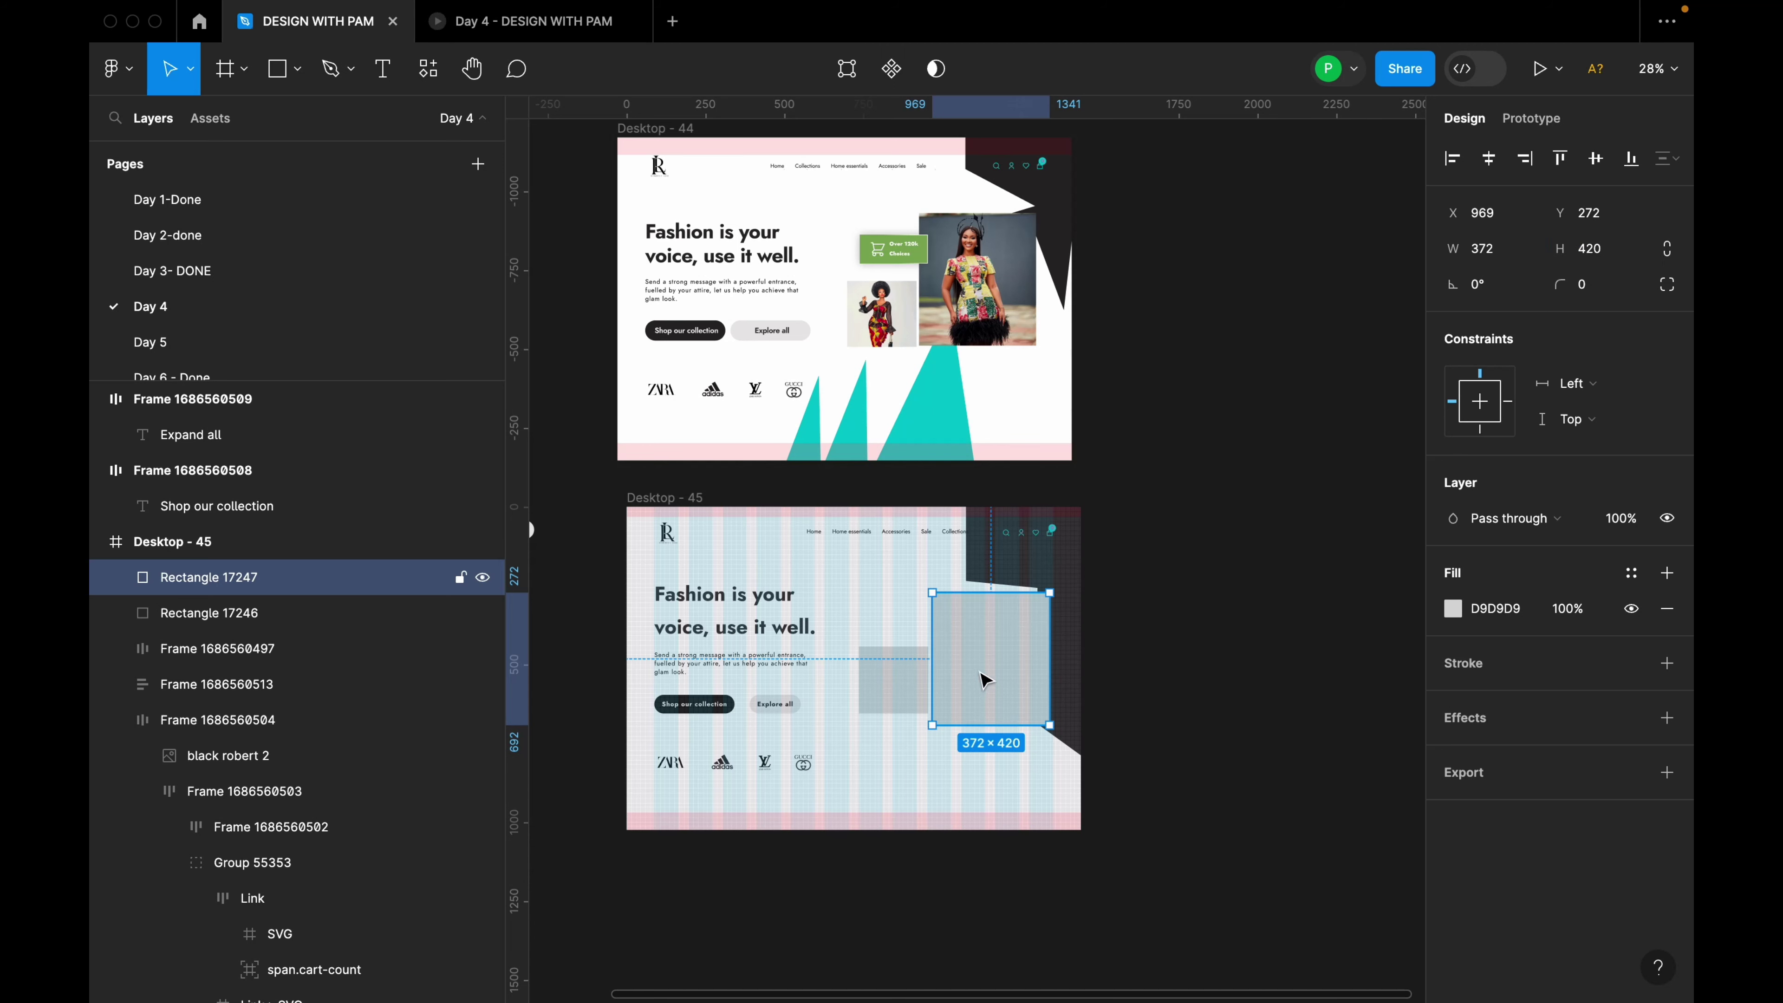
Move the large rectangle to about X 972, Y 235, aligning its bottom edge with the smaller rectangle.
scroll(985, 679, "up", 5)
left_click(990, 703)
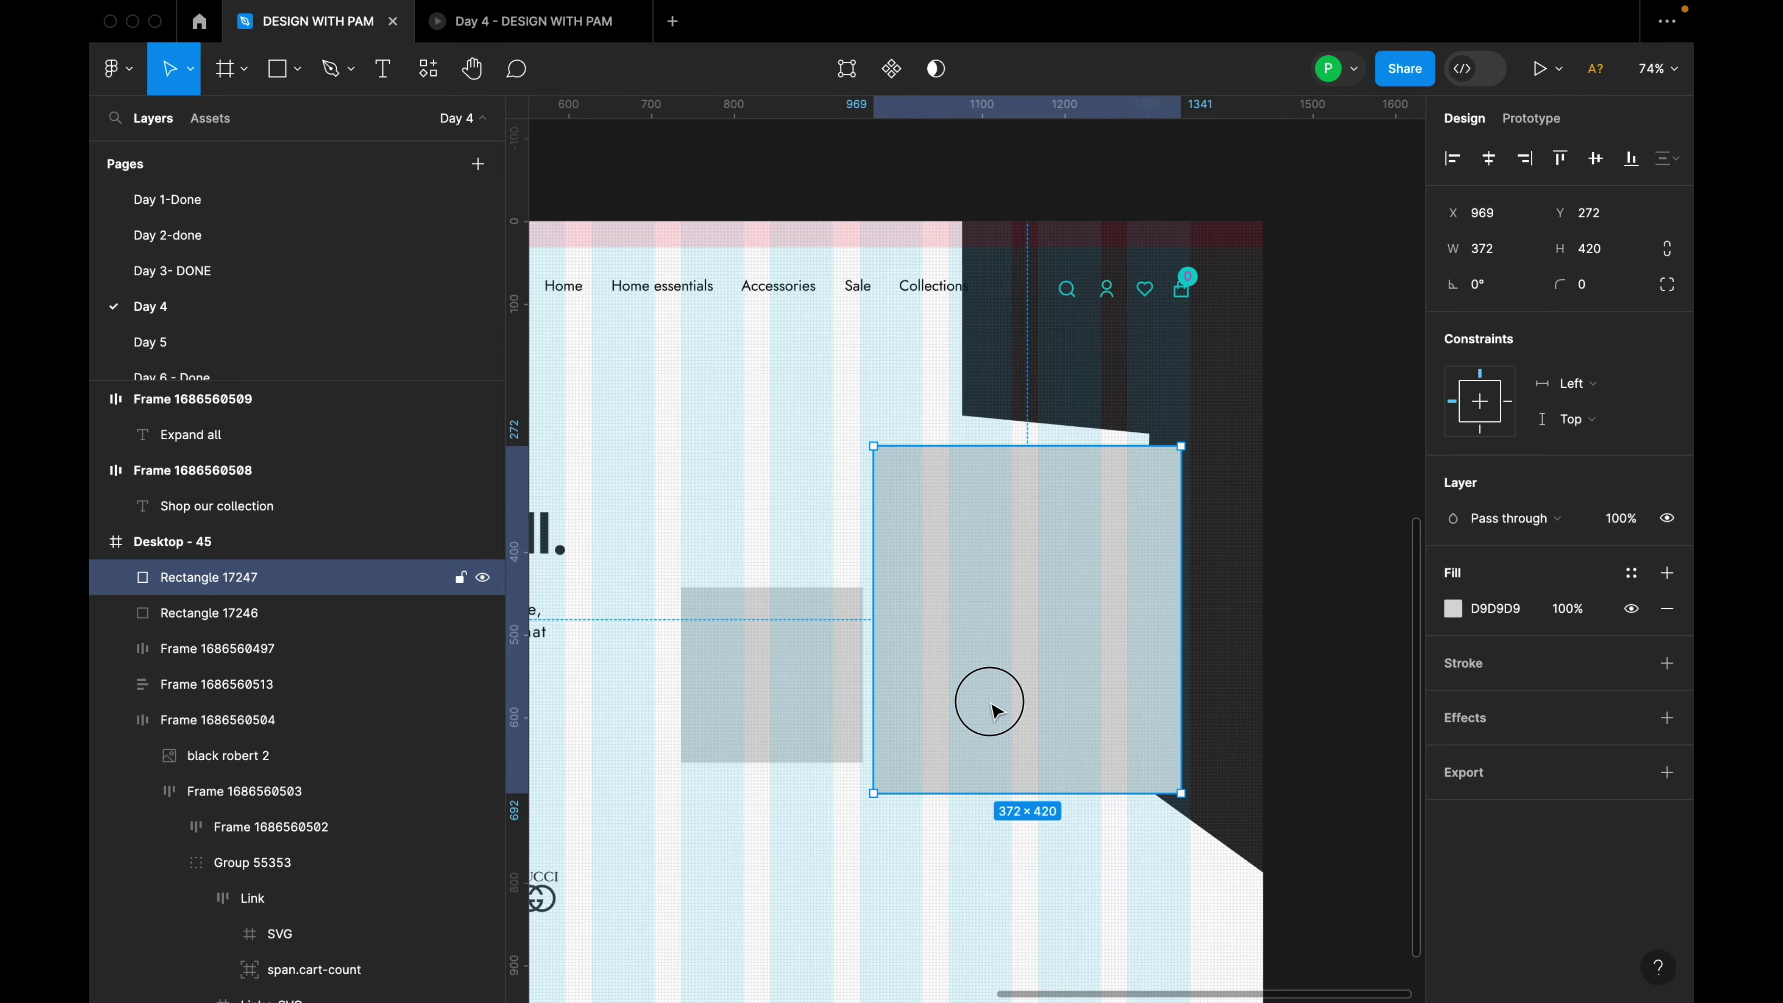
left_click_drag(996, 711, 998, 681)
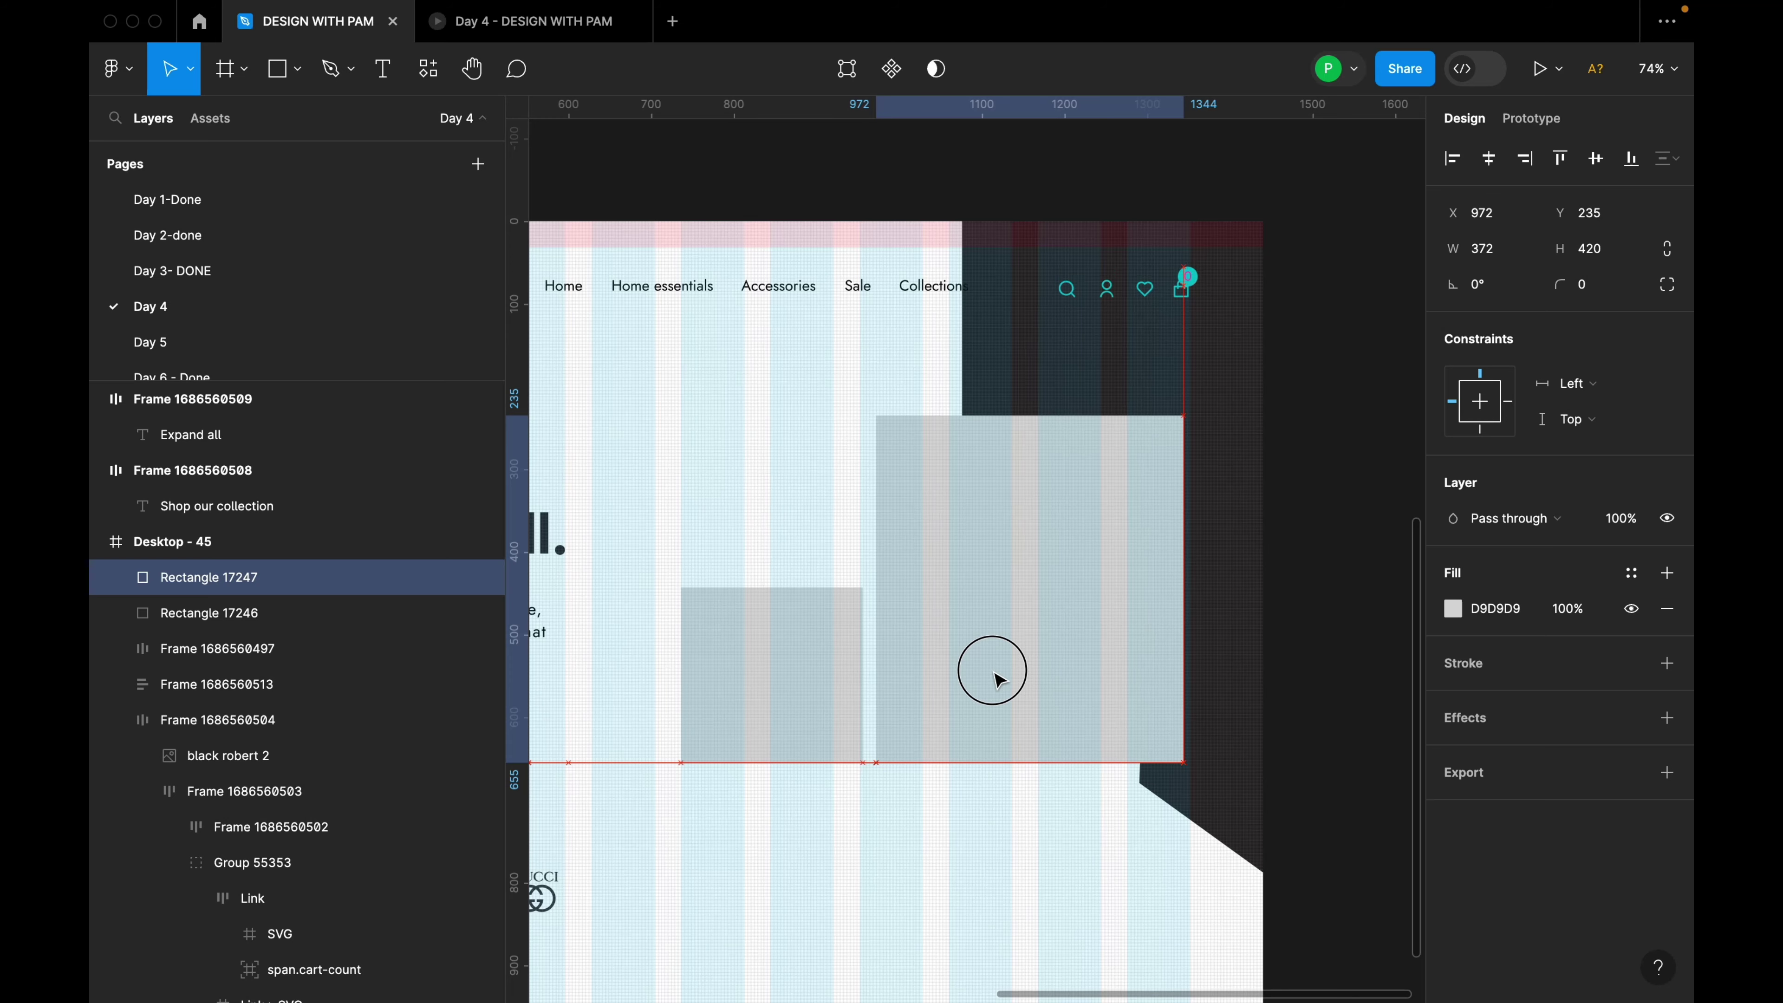
scroll(997, 679, "down", 5)
left_click(1144, 625)
left_click_drag(1154, 617, 1209, 450)
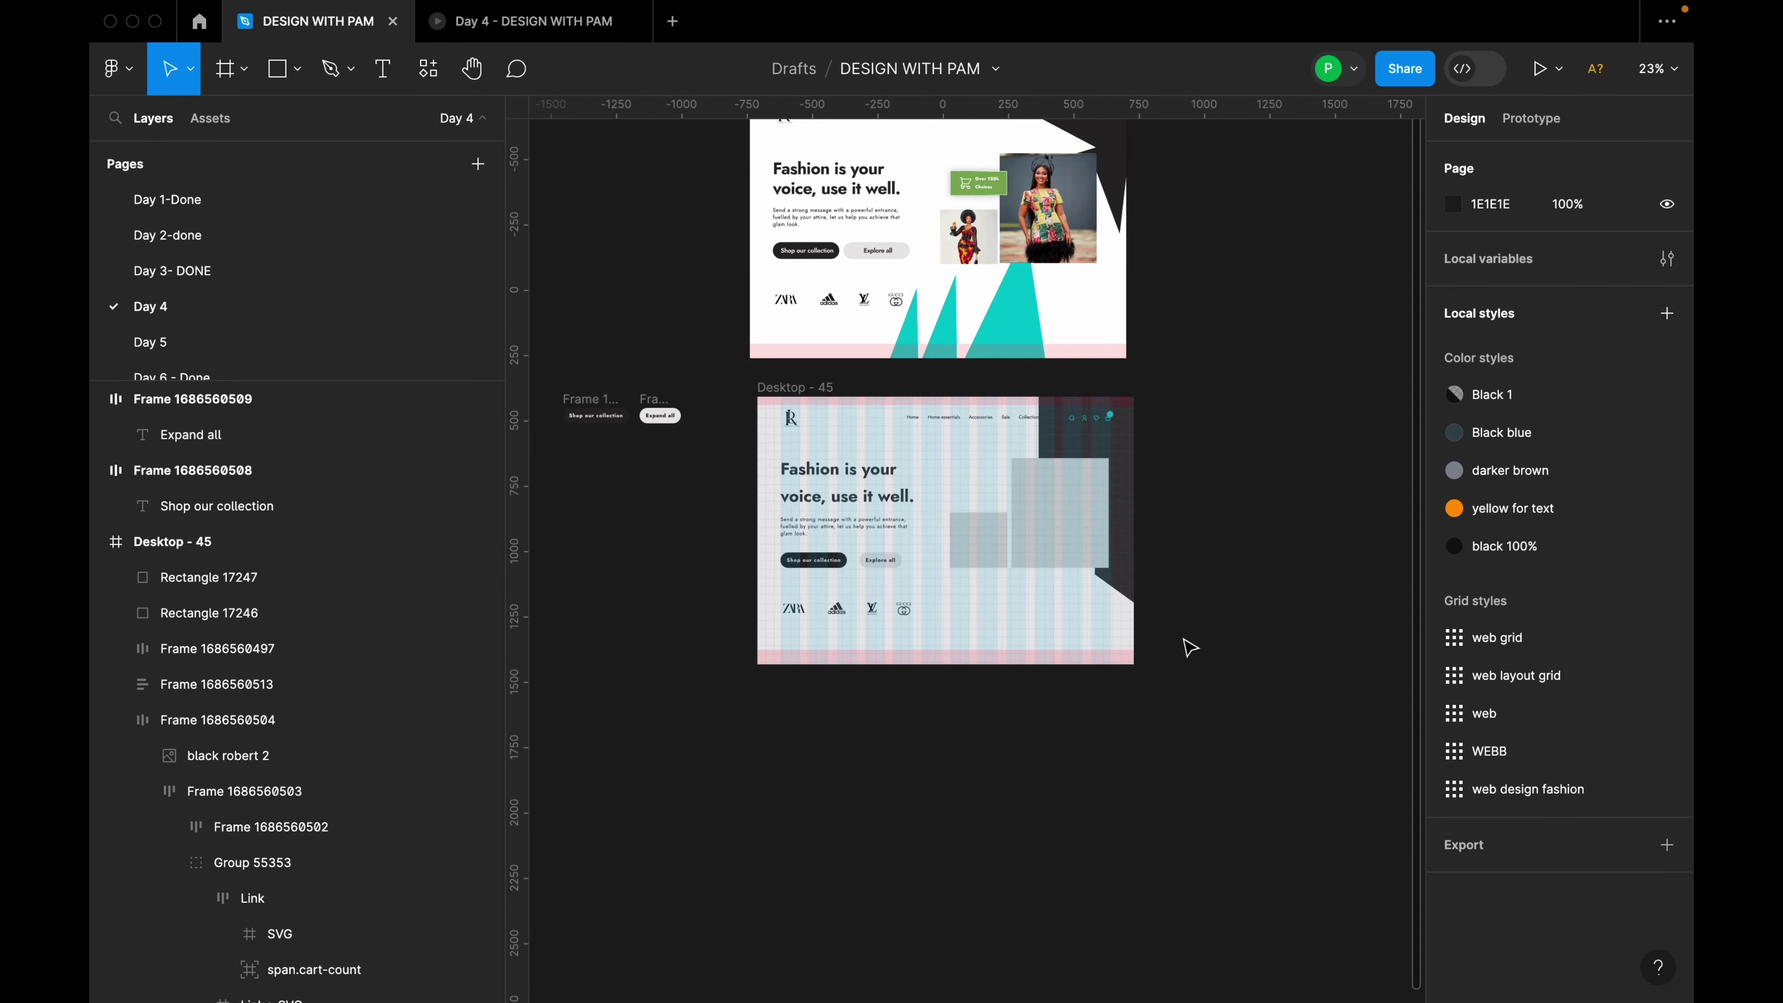
Run the Pexels plugin on the large rectangle and browse its popular images.
scroll(1086, 525, "up", 2)
right_click(1077, 520)
mouse_move(1137, 808)
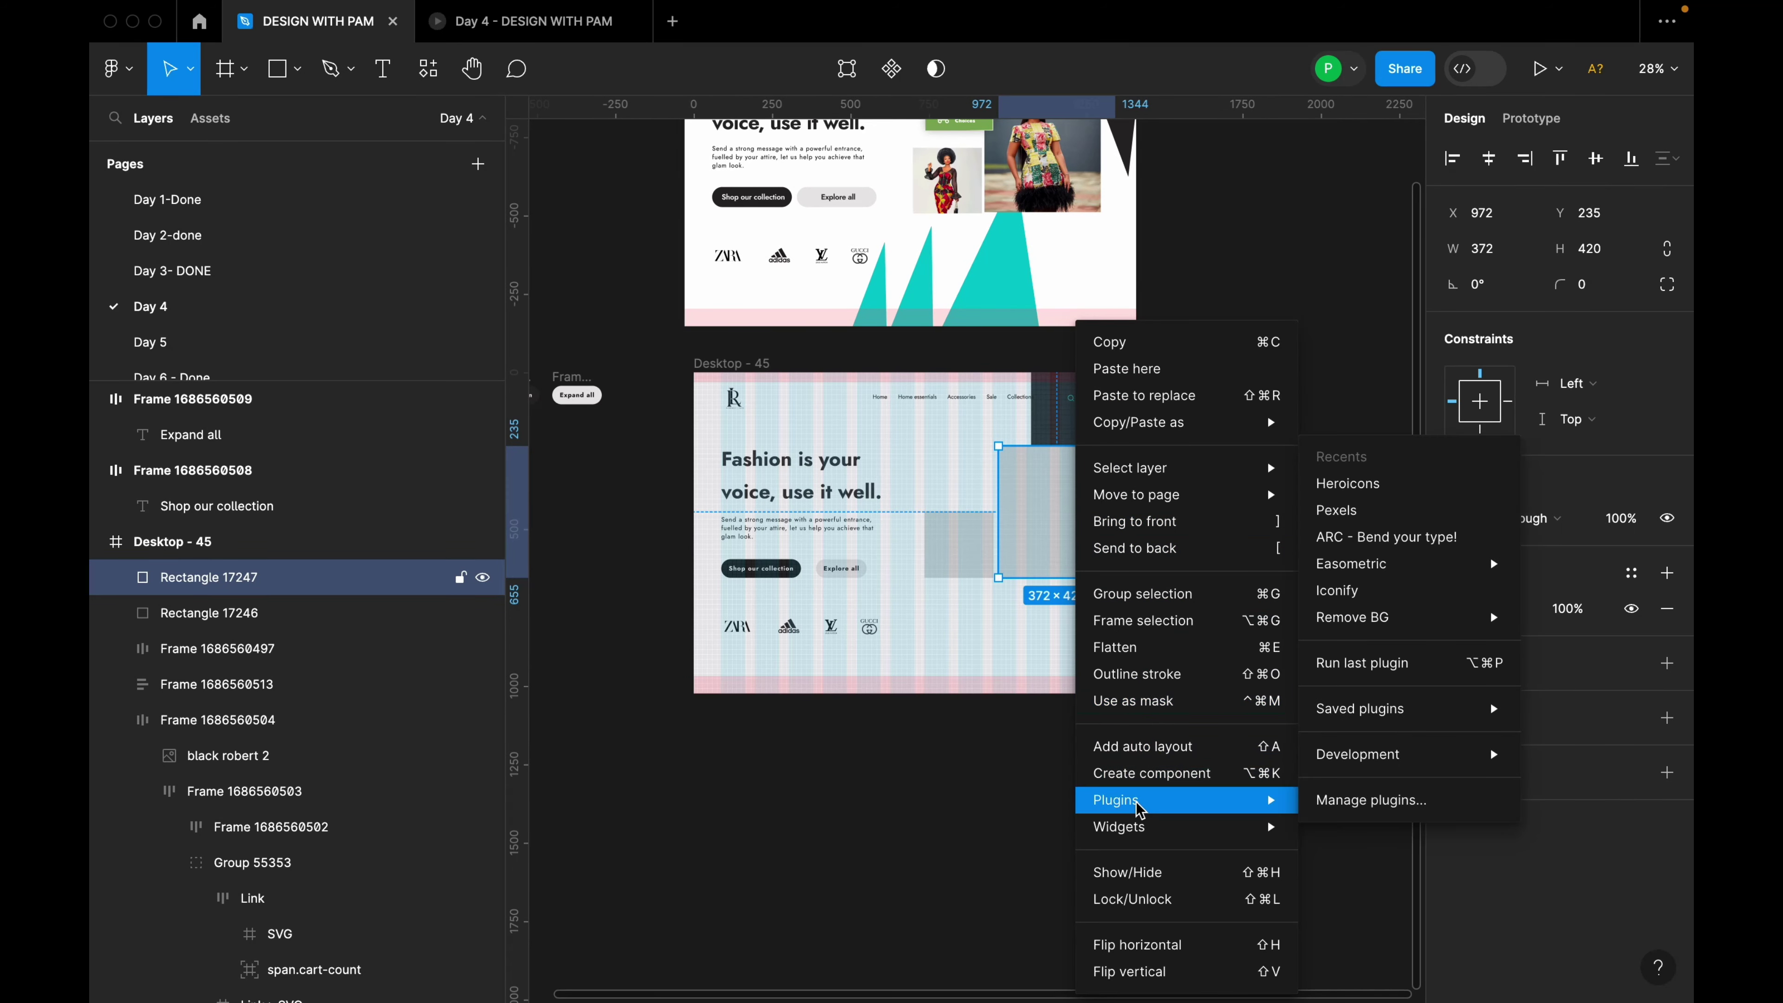
left_click(1360, 511)
scroll(1022, 495, "up", 2)
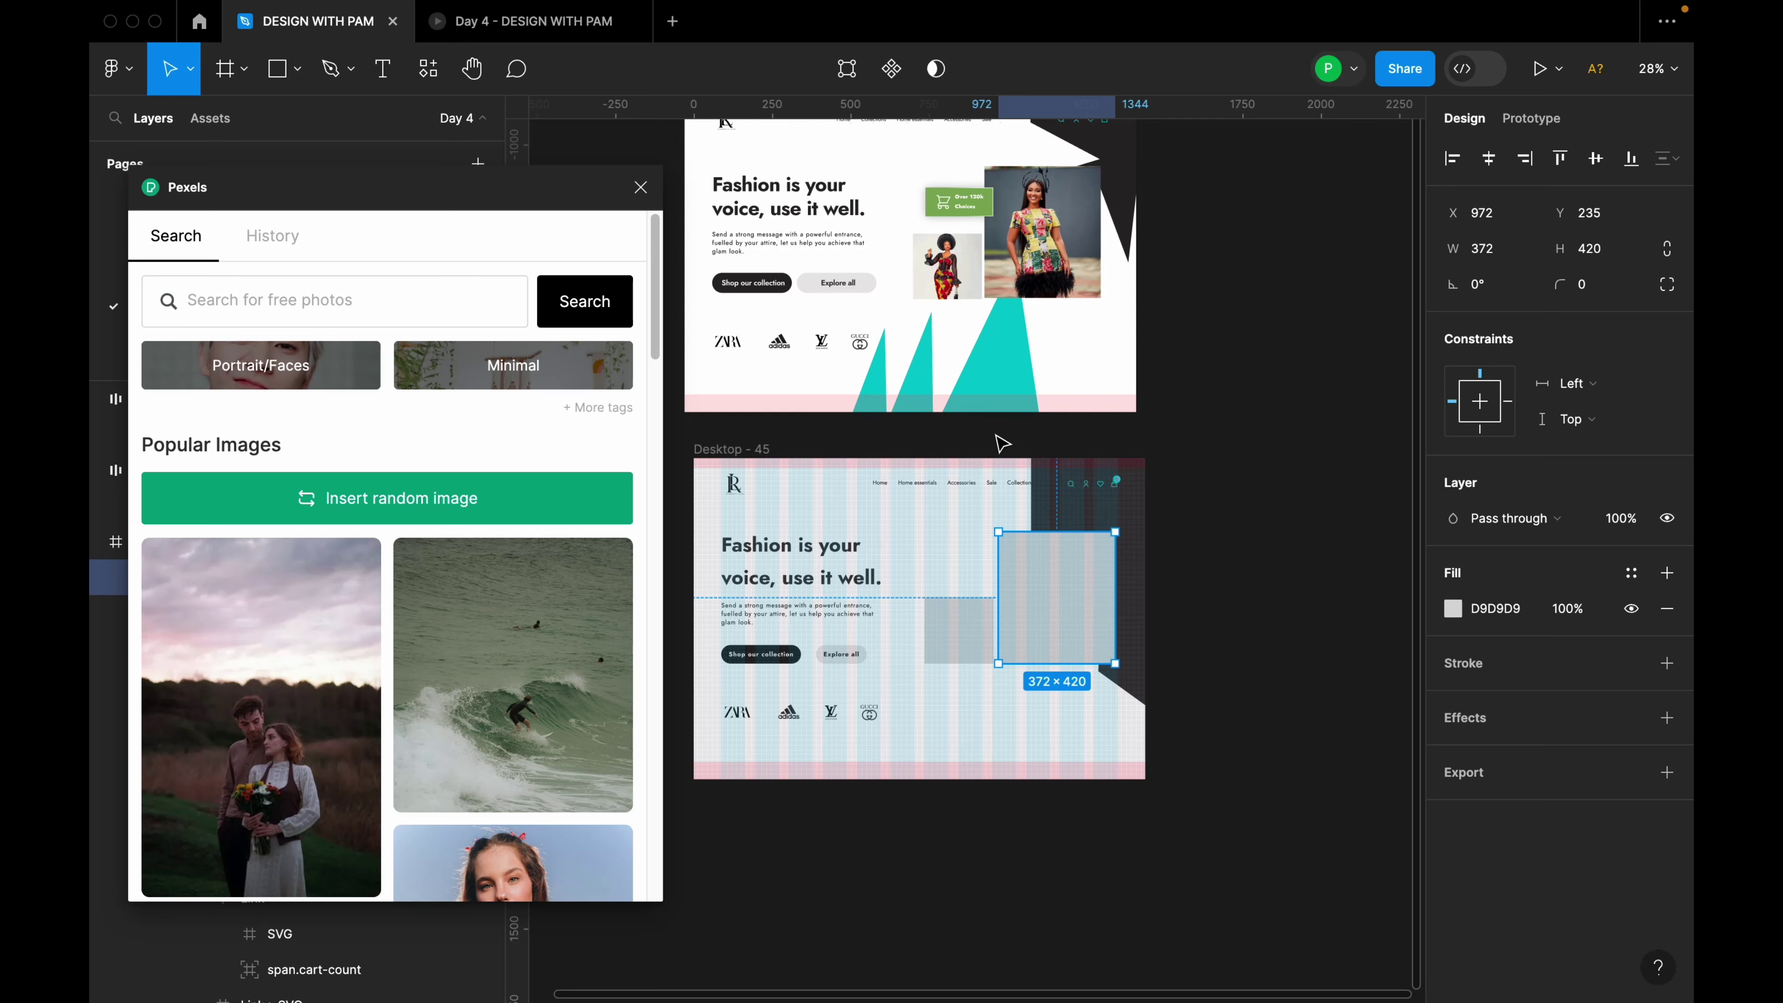
scroll(495, 592, "down", 5)
scroll(495, 591, "up", 5)
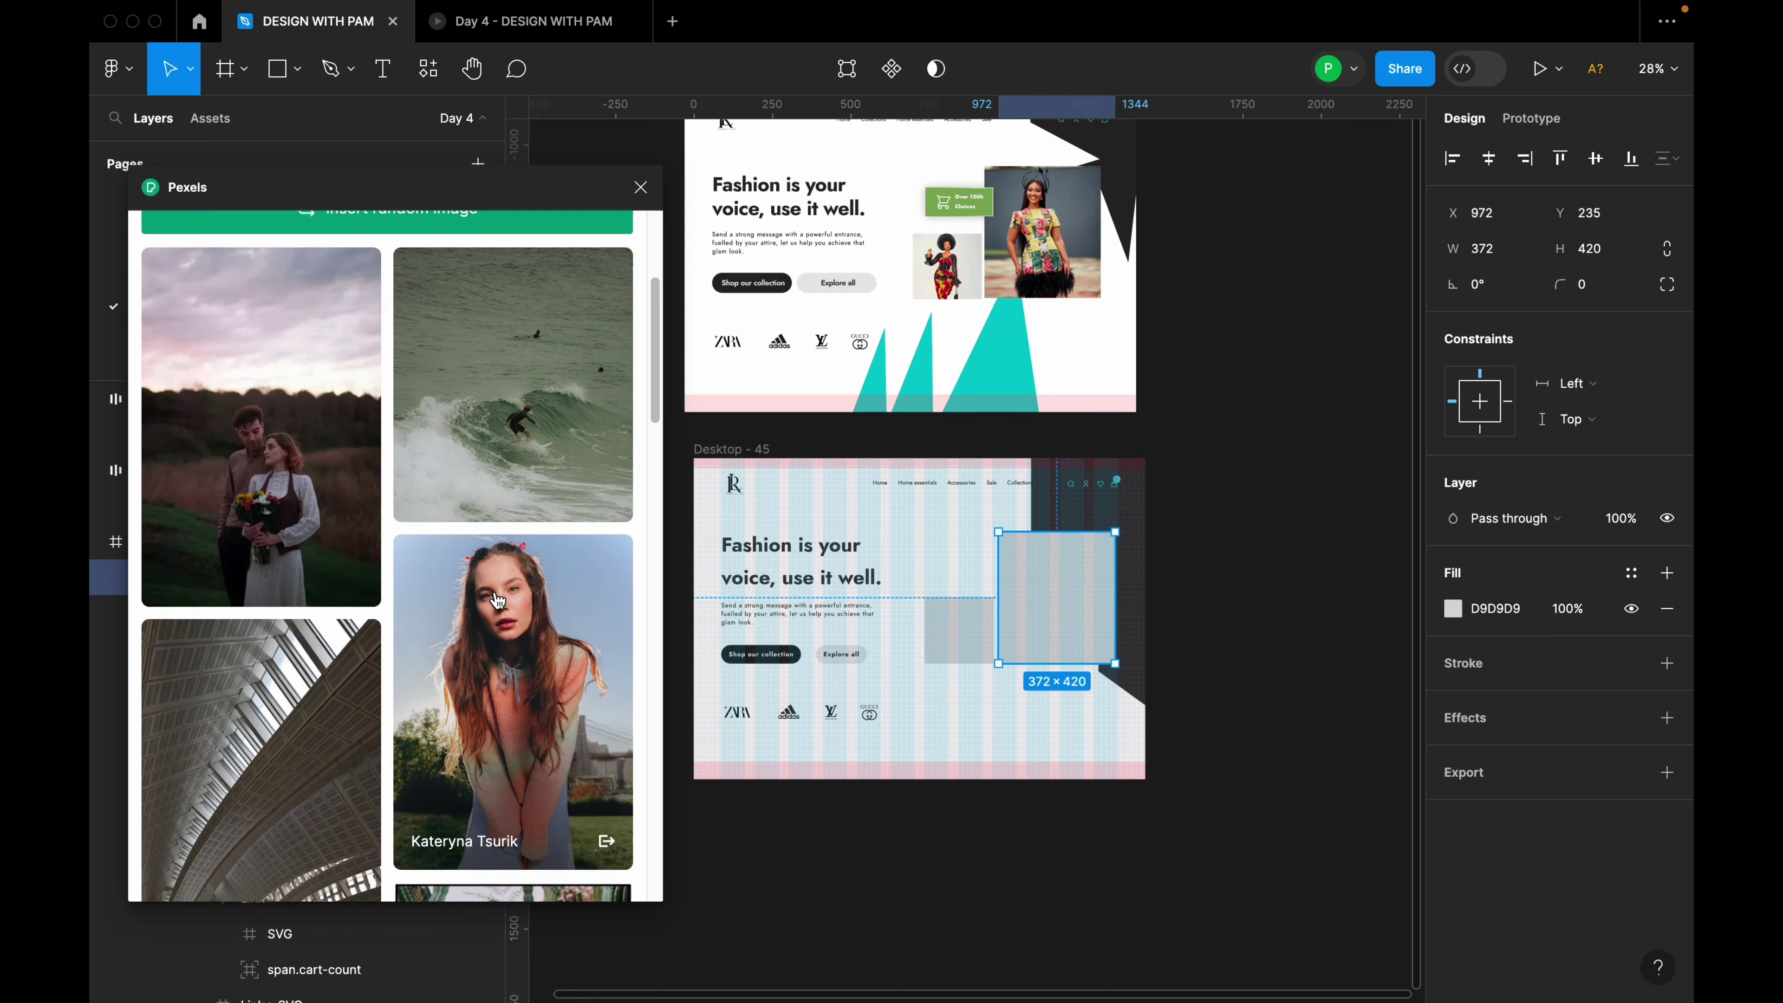
scroll(480, 619, "down", 5)
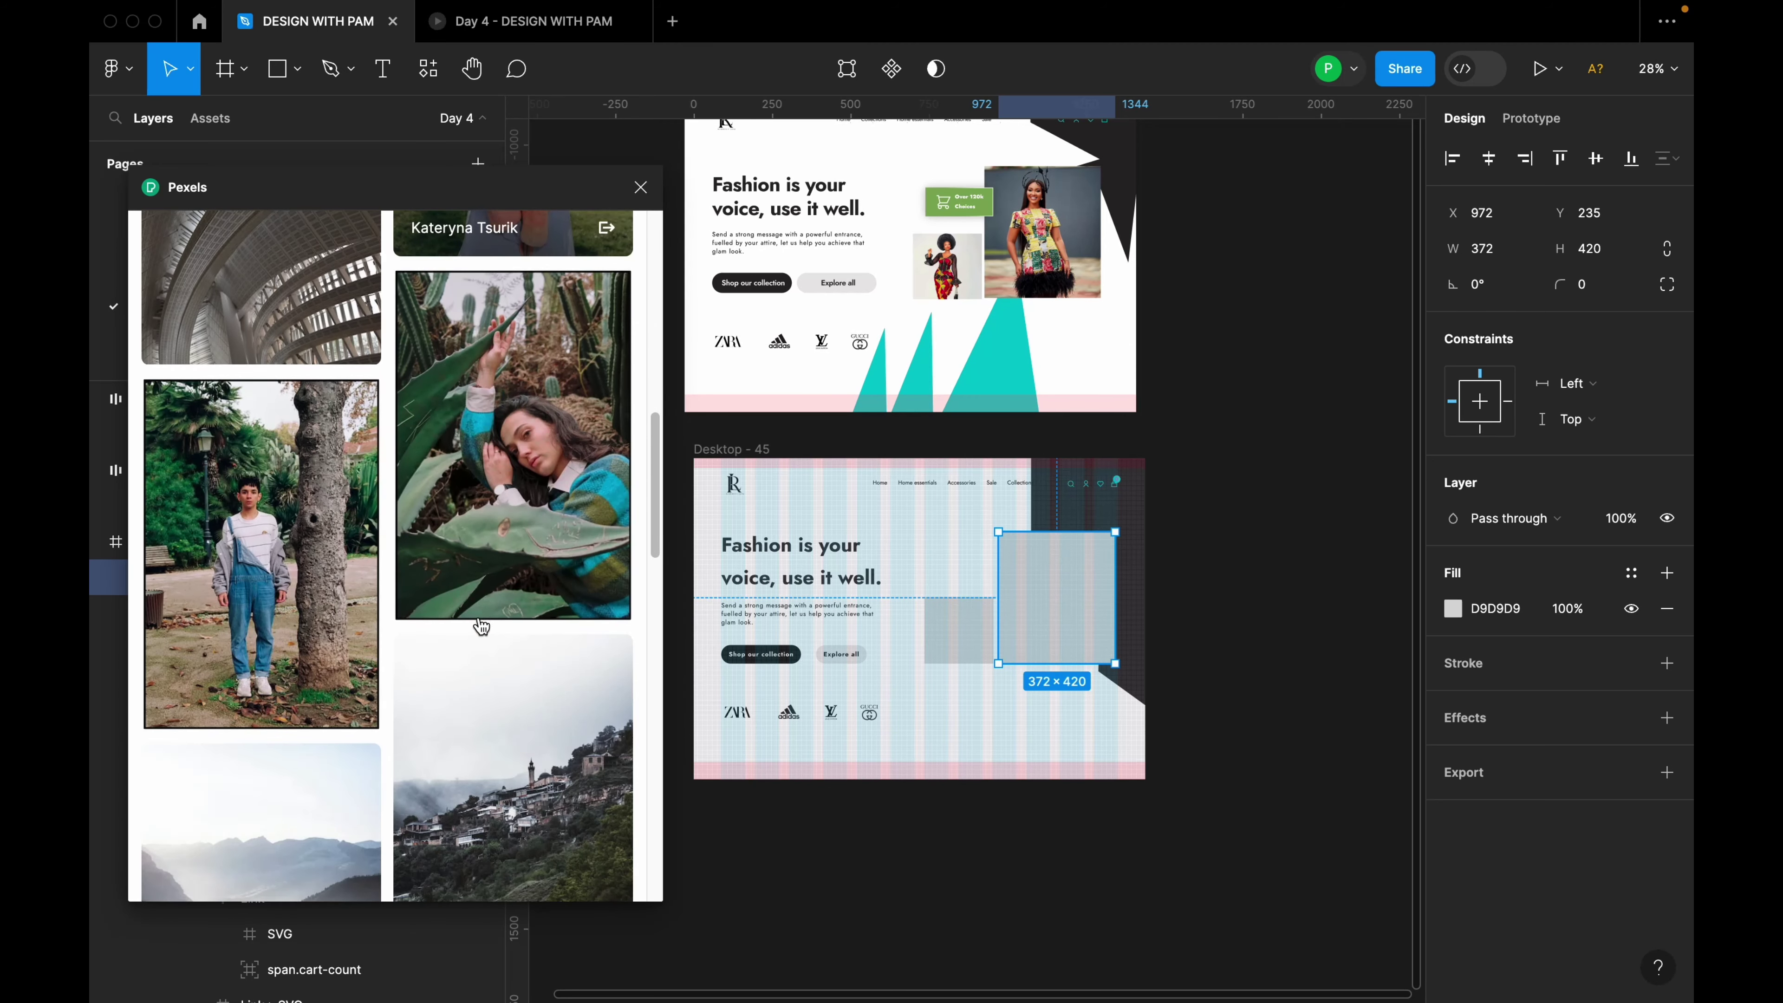
scroll(479, 620, "up", 5)
Search the Pexels photos for "fashion models".
left_click(322, 303)
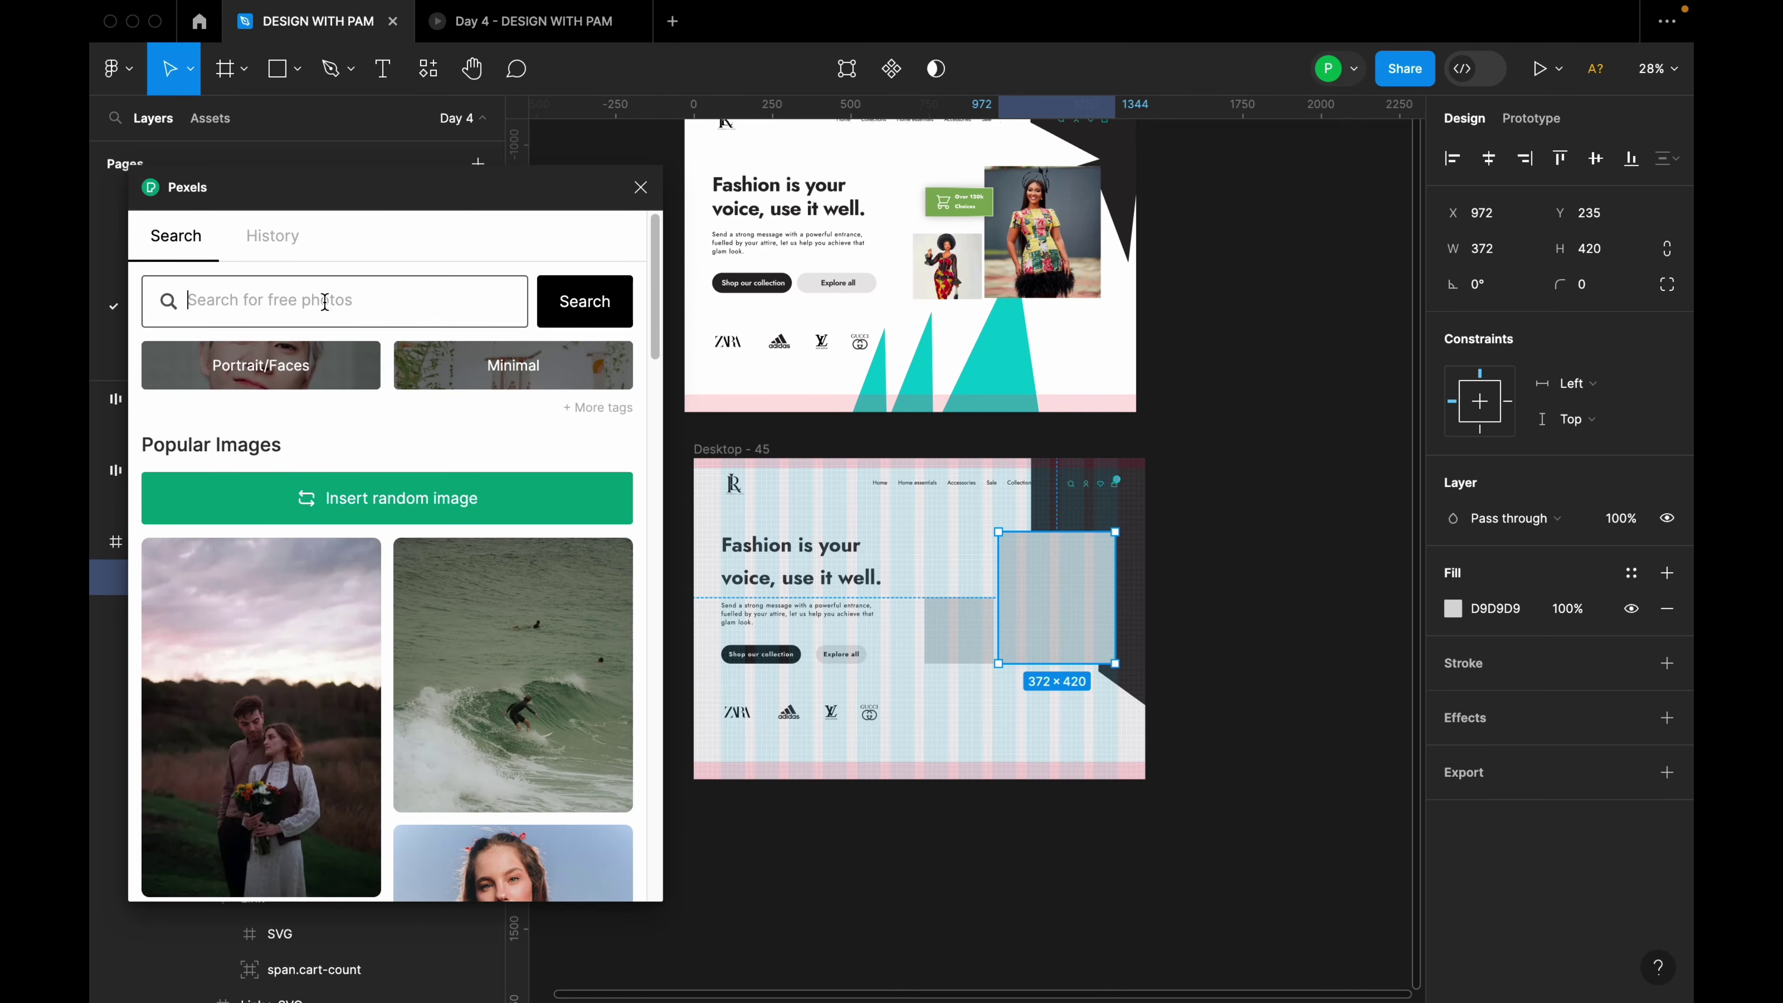
type("fashion")
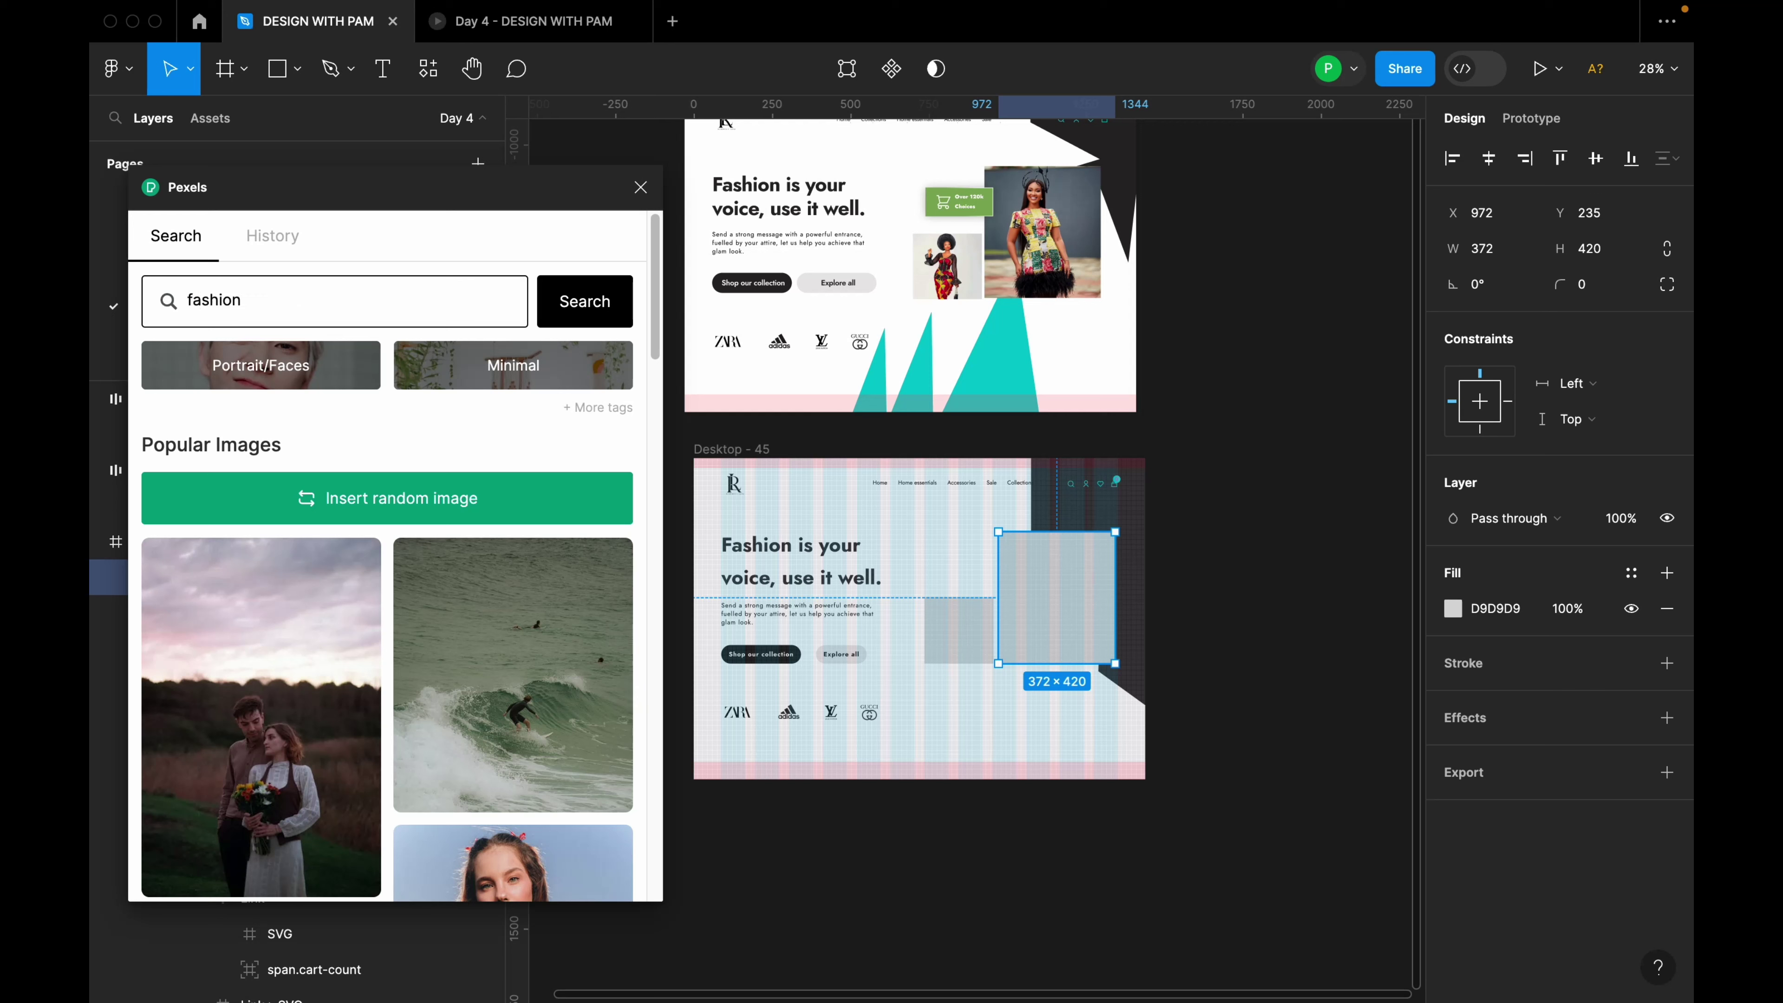
type(" model")
key("Return")
type("s")
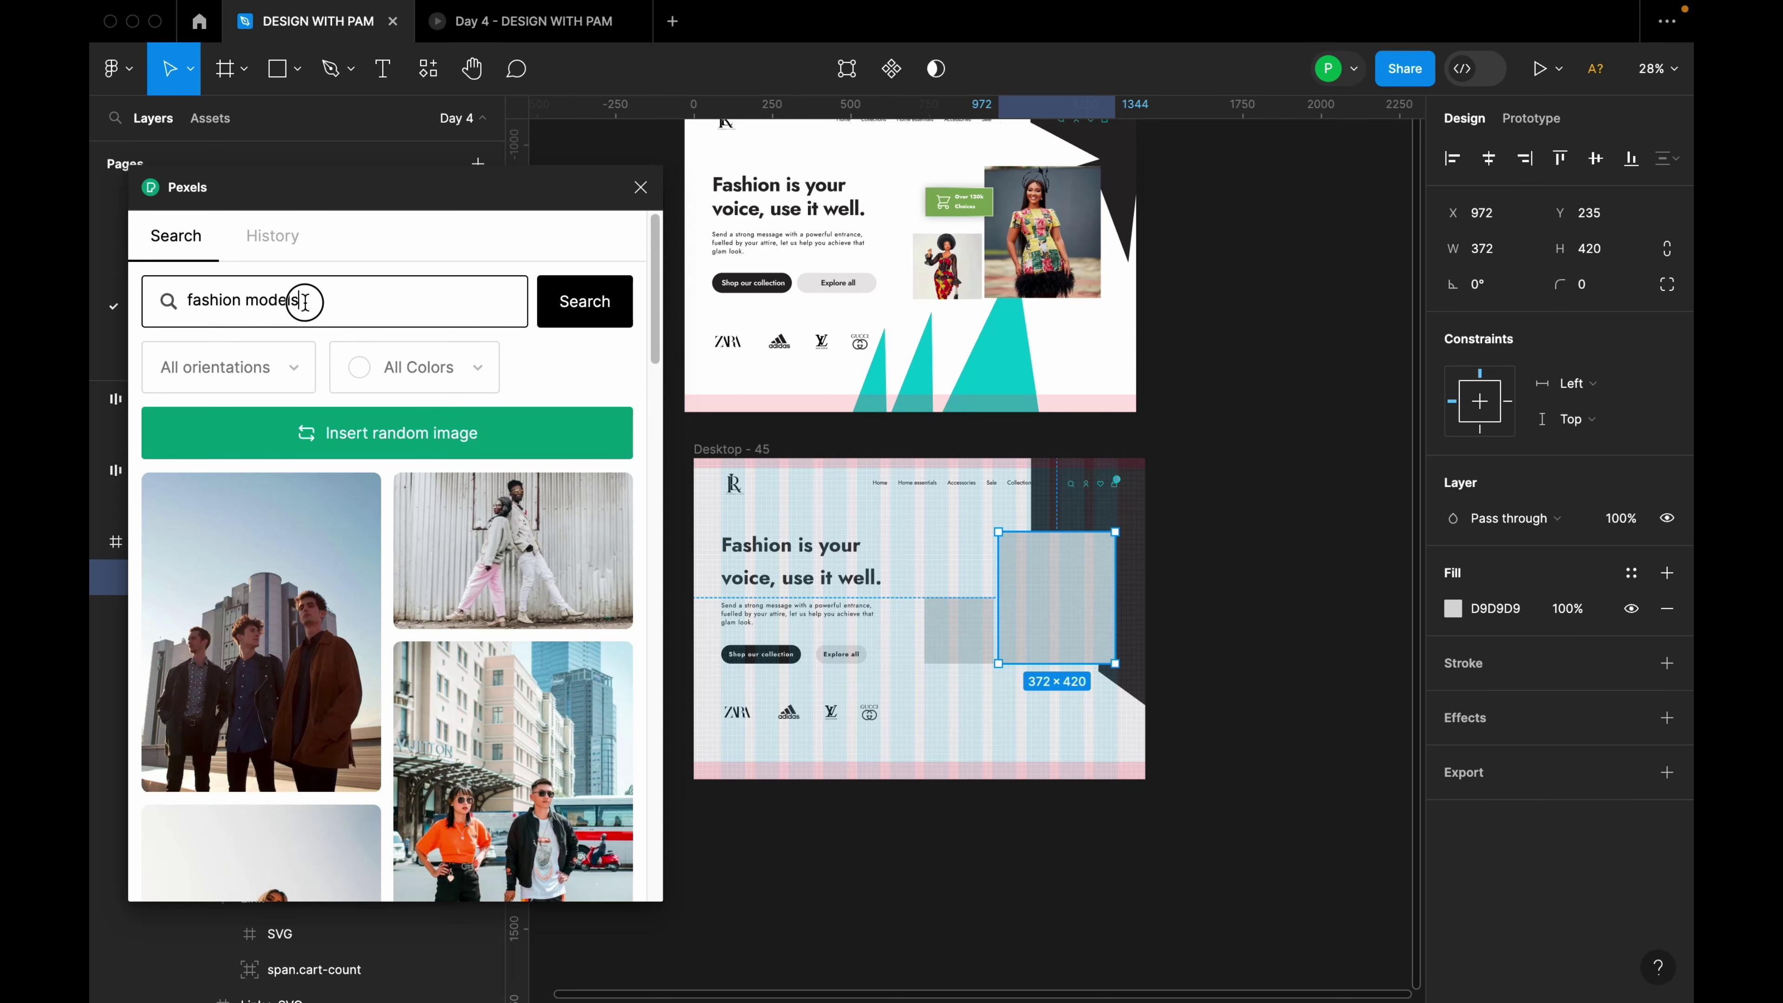
Search the Pexels photos for "african fashion" instead.
triple_click(305, 303)
type("african fash")
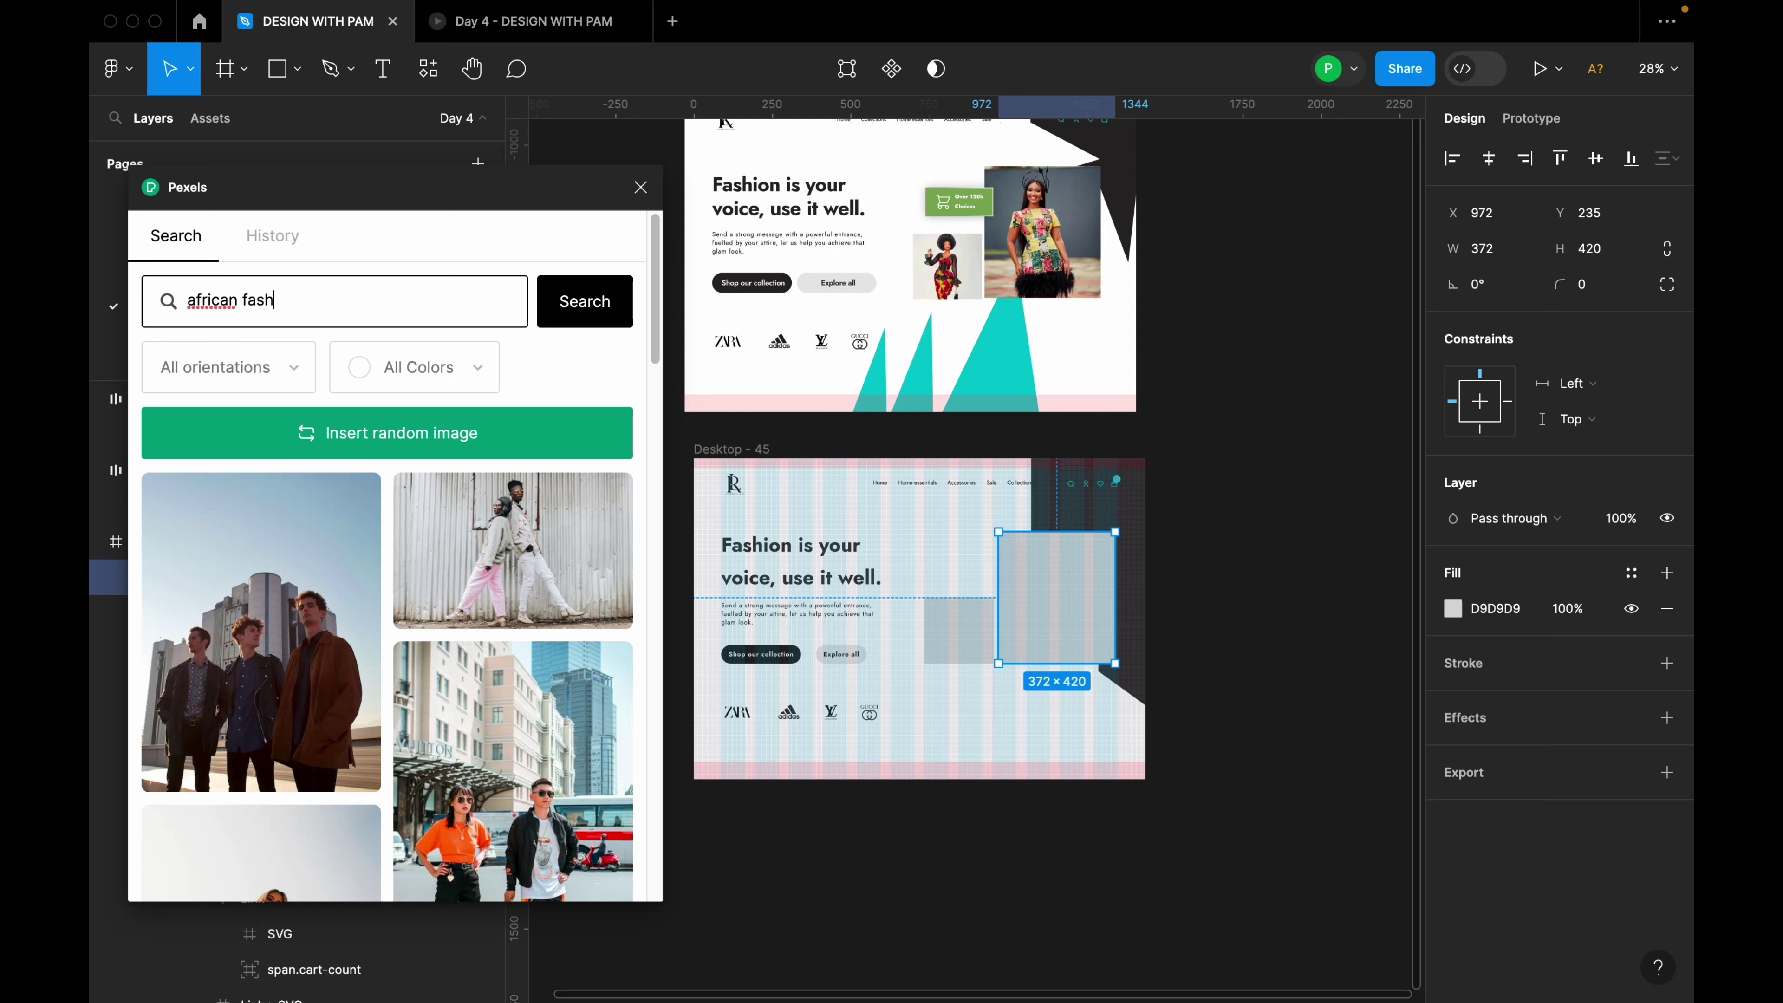
type("ion")
key("Return")
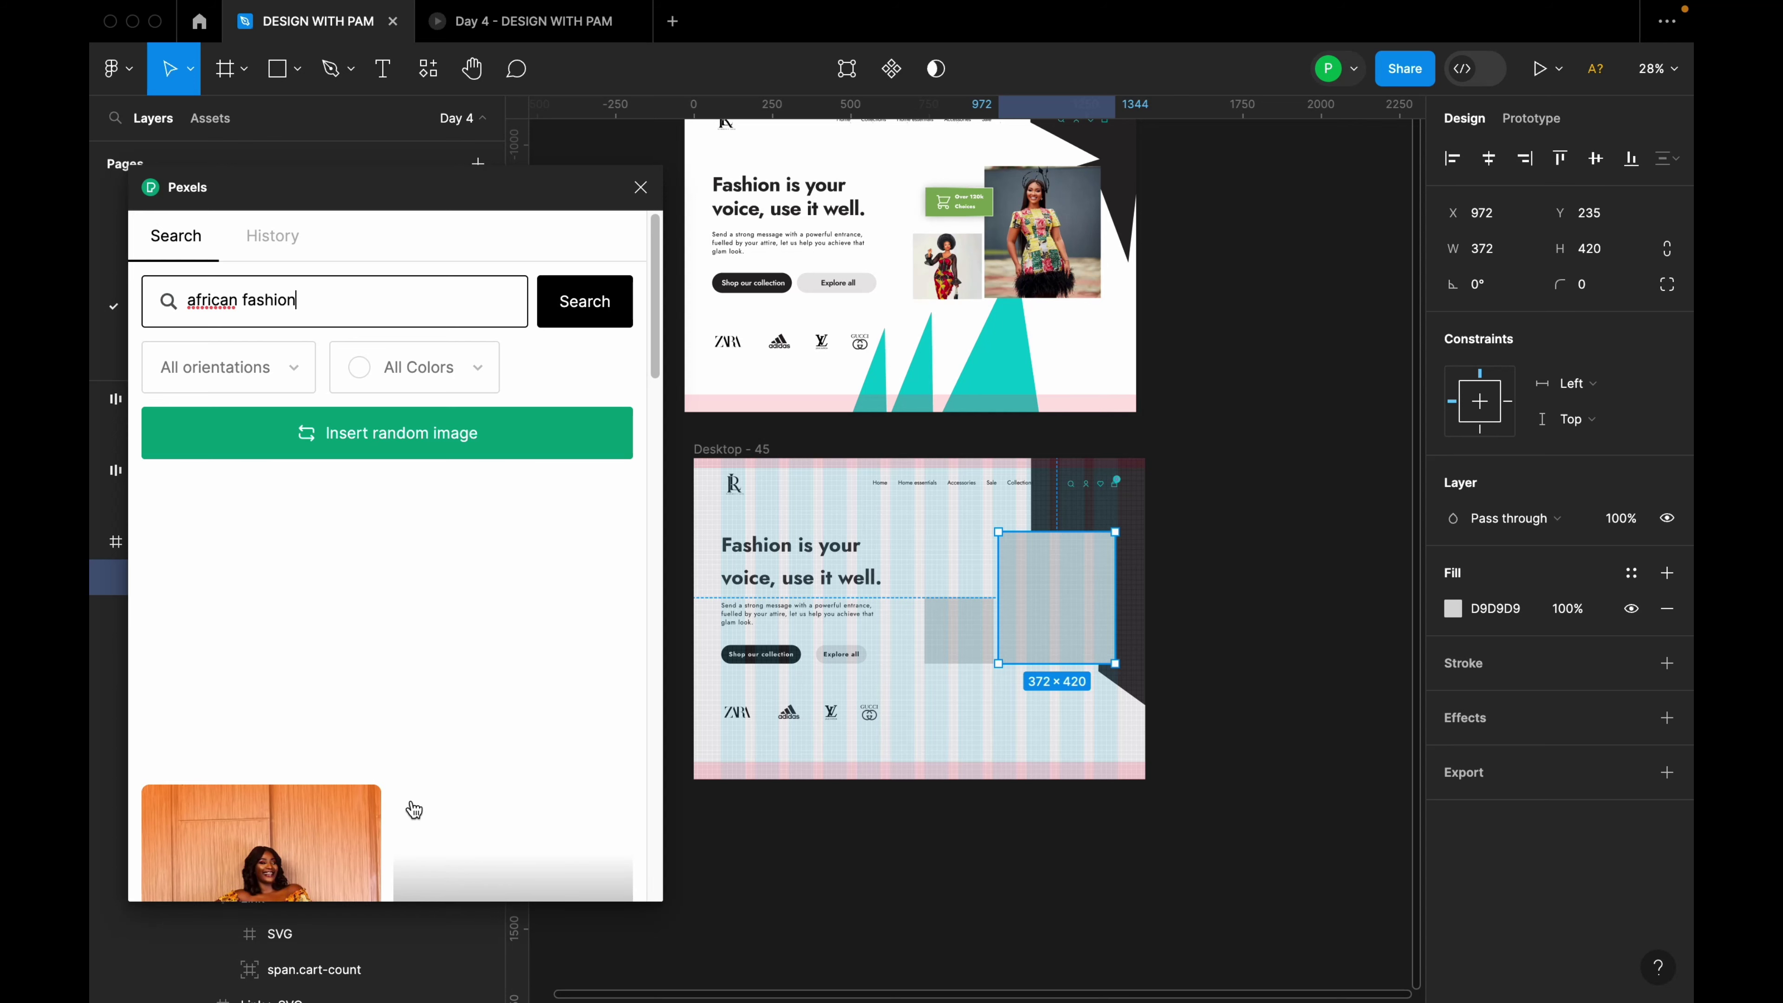
Fill the smaller rectangle with the orange-dress photo and the large one with the photo of three women in headwraps, then close Pexels.
scroll(407, 808, "down", 5)
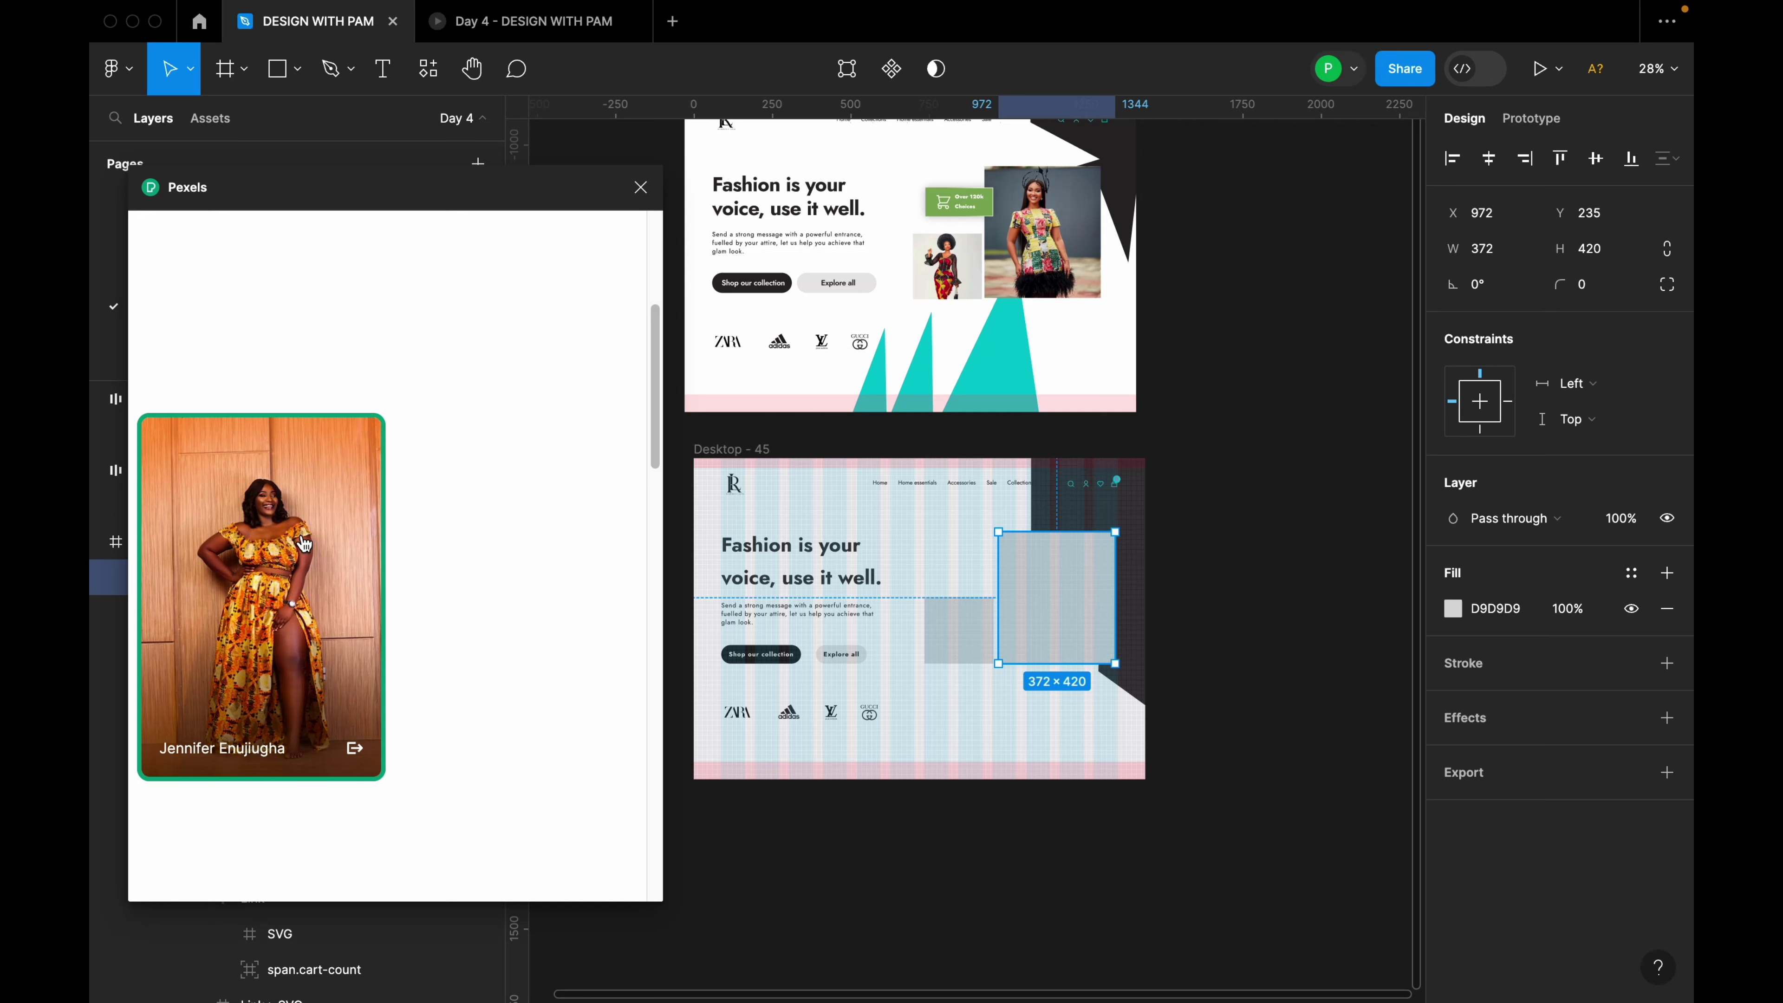
left_click_drag(304, 544, 1124, 702)
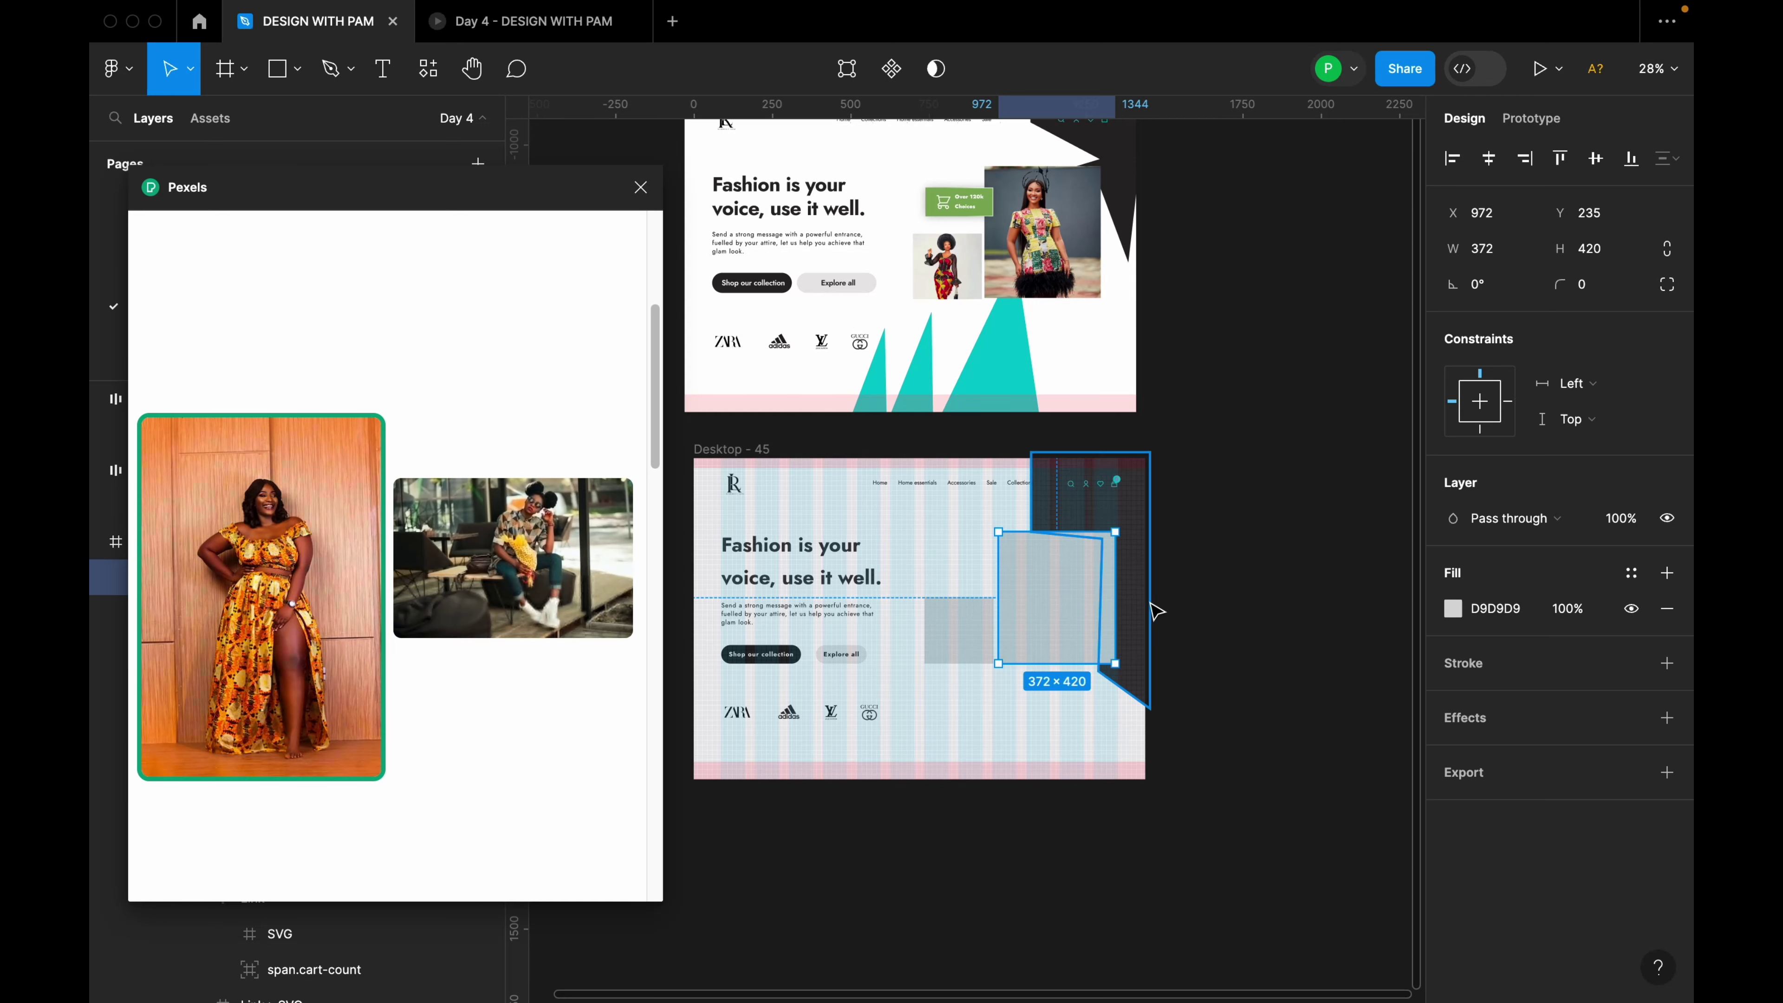
left_click(945, 622)
mouse_move(493, 543)
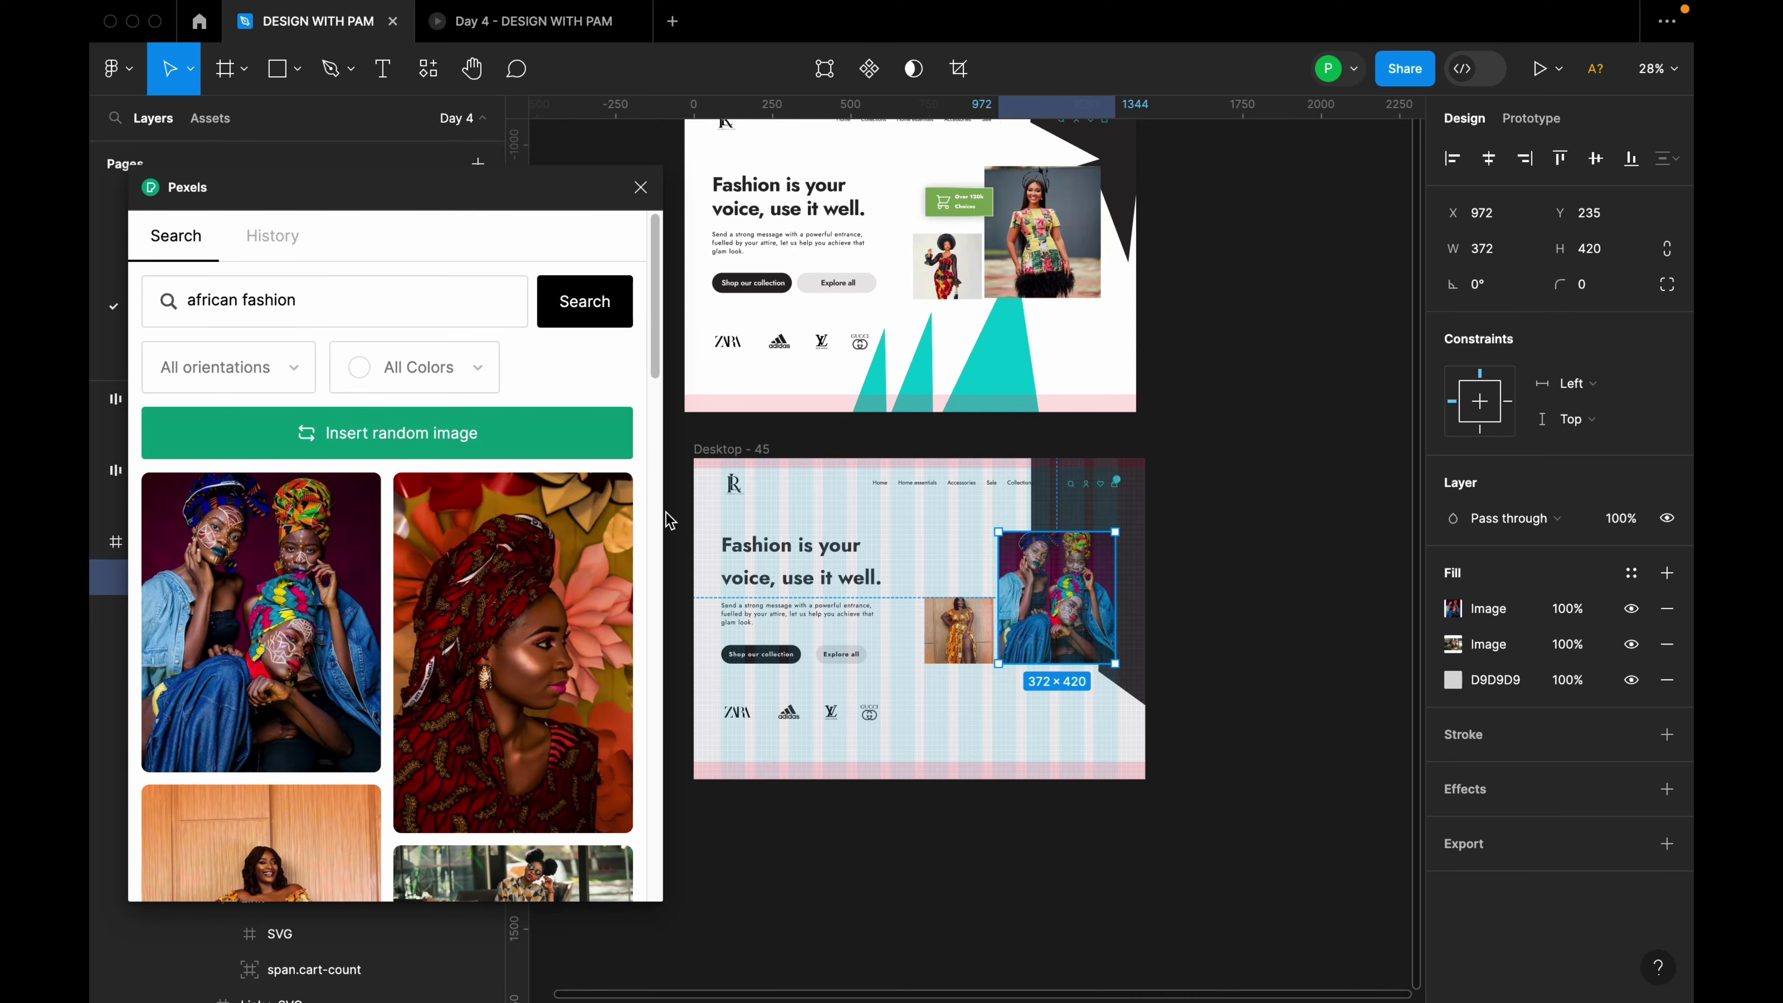
scroll(723, 518, "up", 3)
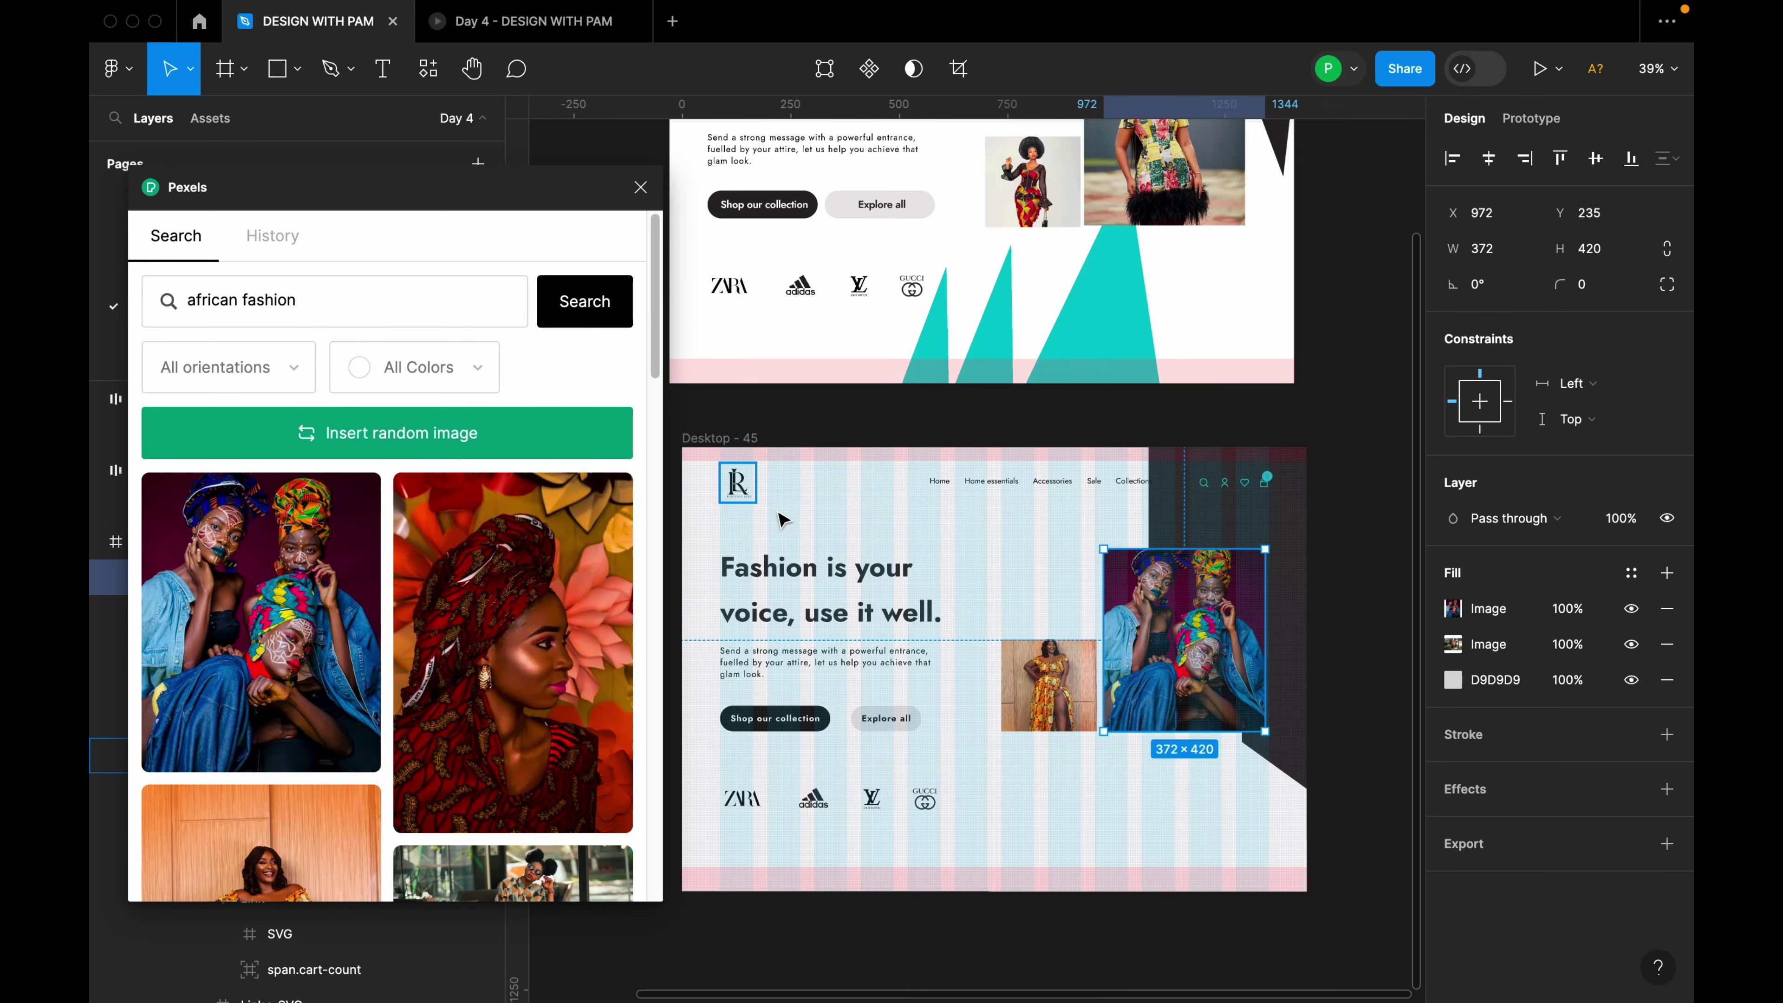
scroll(1144, 653, "up", 5)
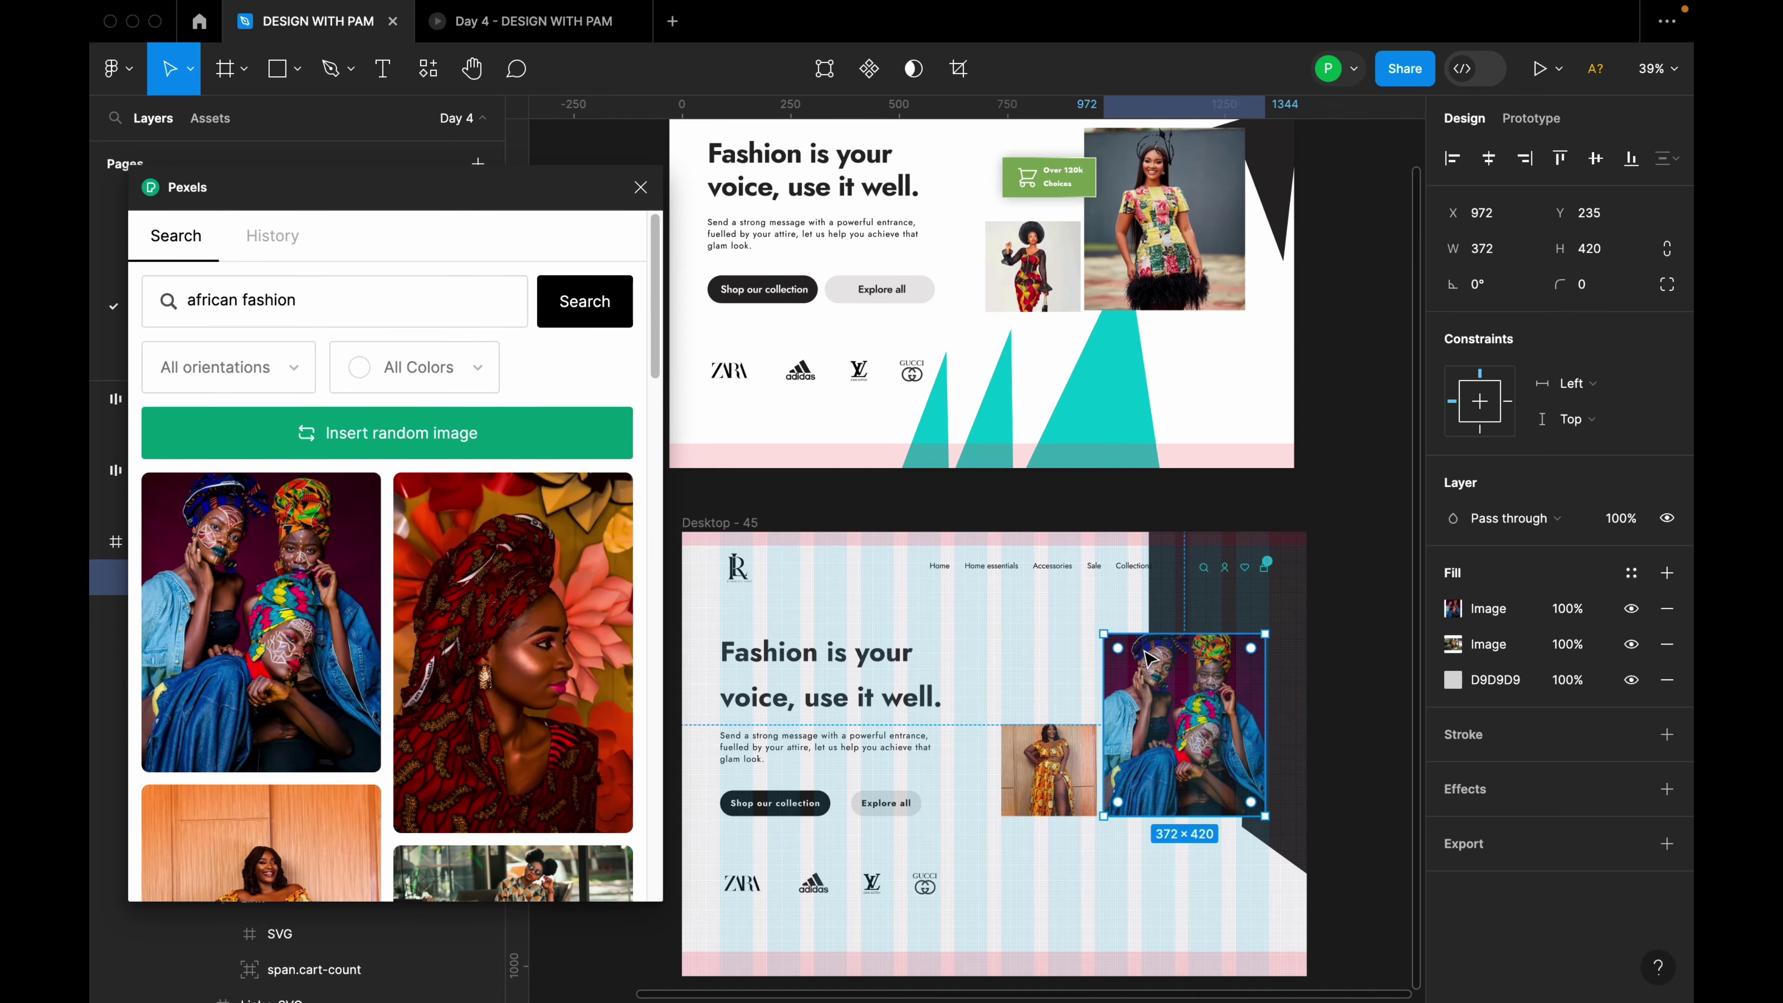
scroll(1136, 650, "up", 5)
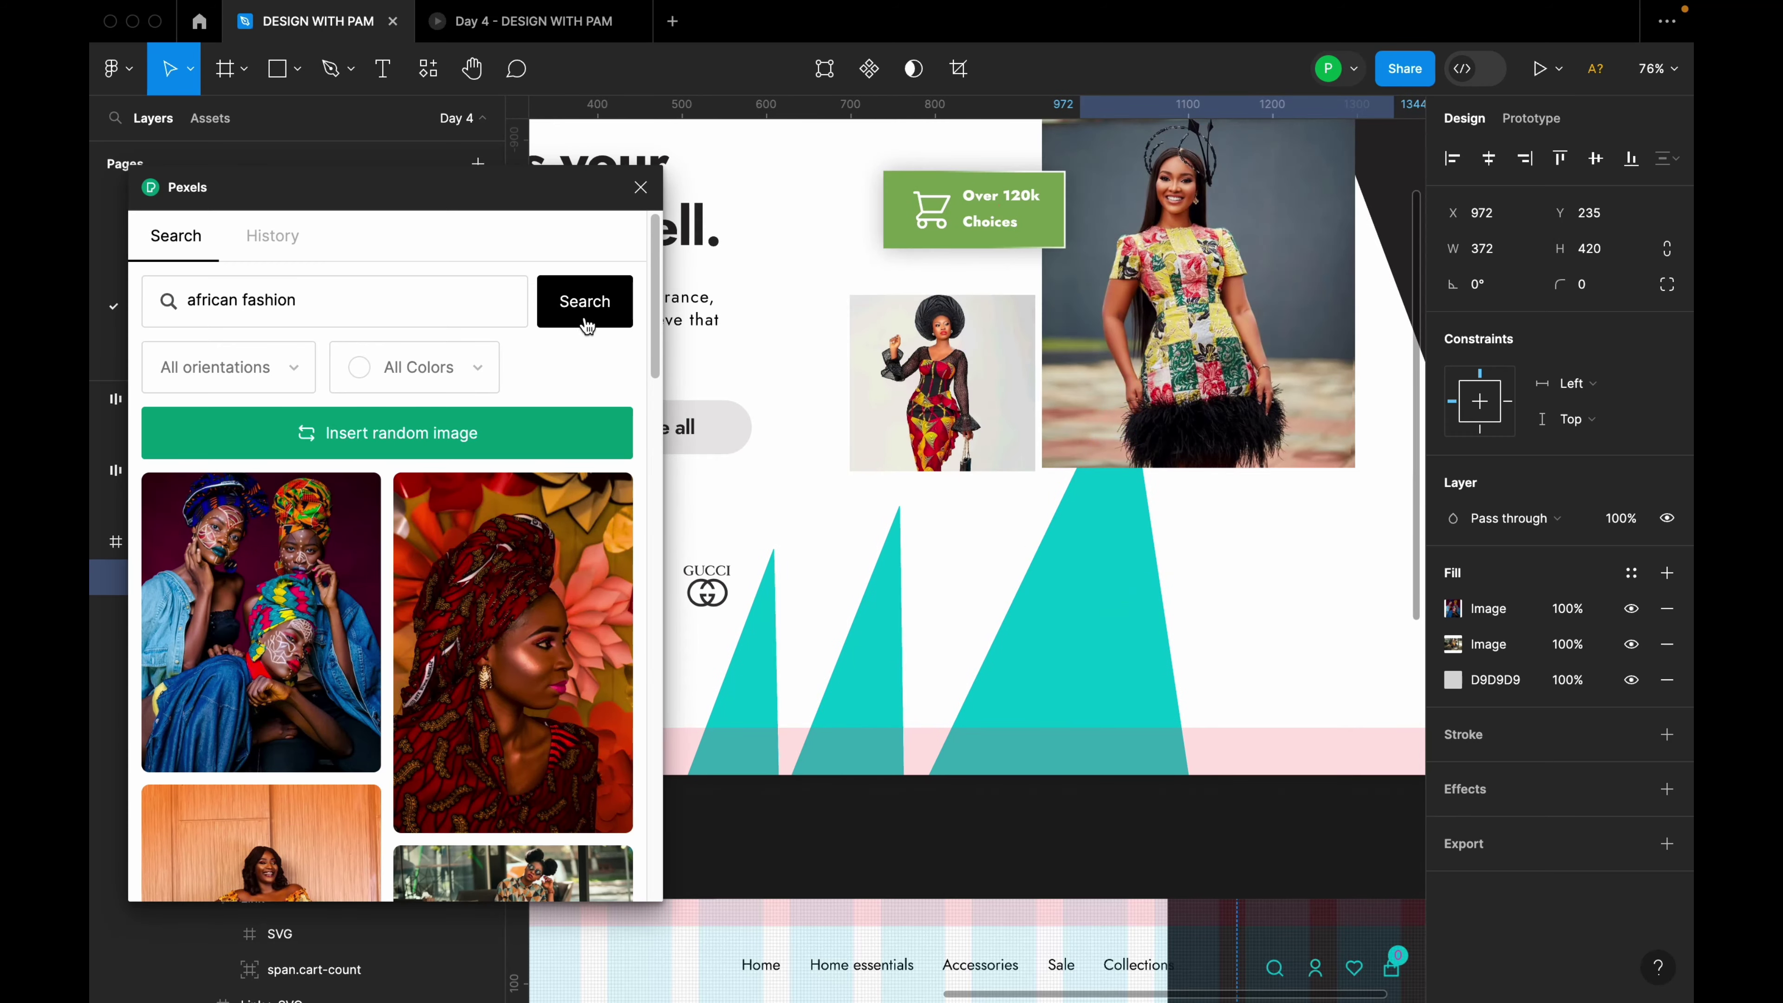
left_click(641, 189)
Examine the green "Over 120k Choices" badge in Desktop - 44, including its size, fill, stroke and nested cart icon and text.
left_click(1000, 231)
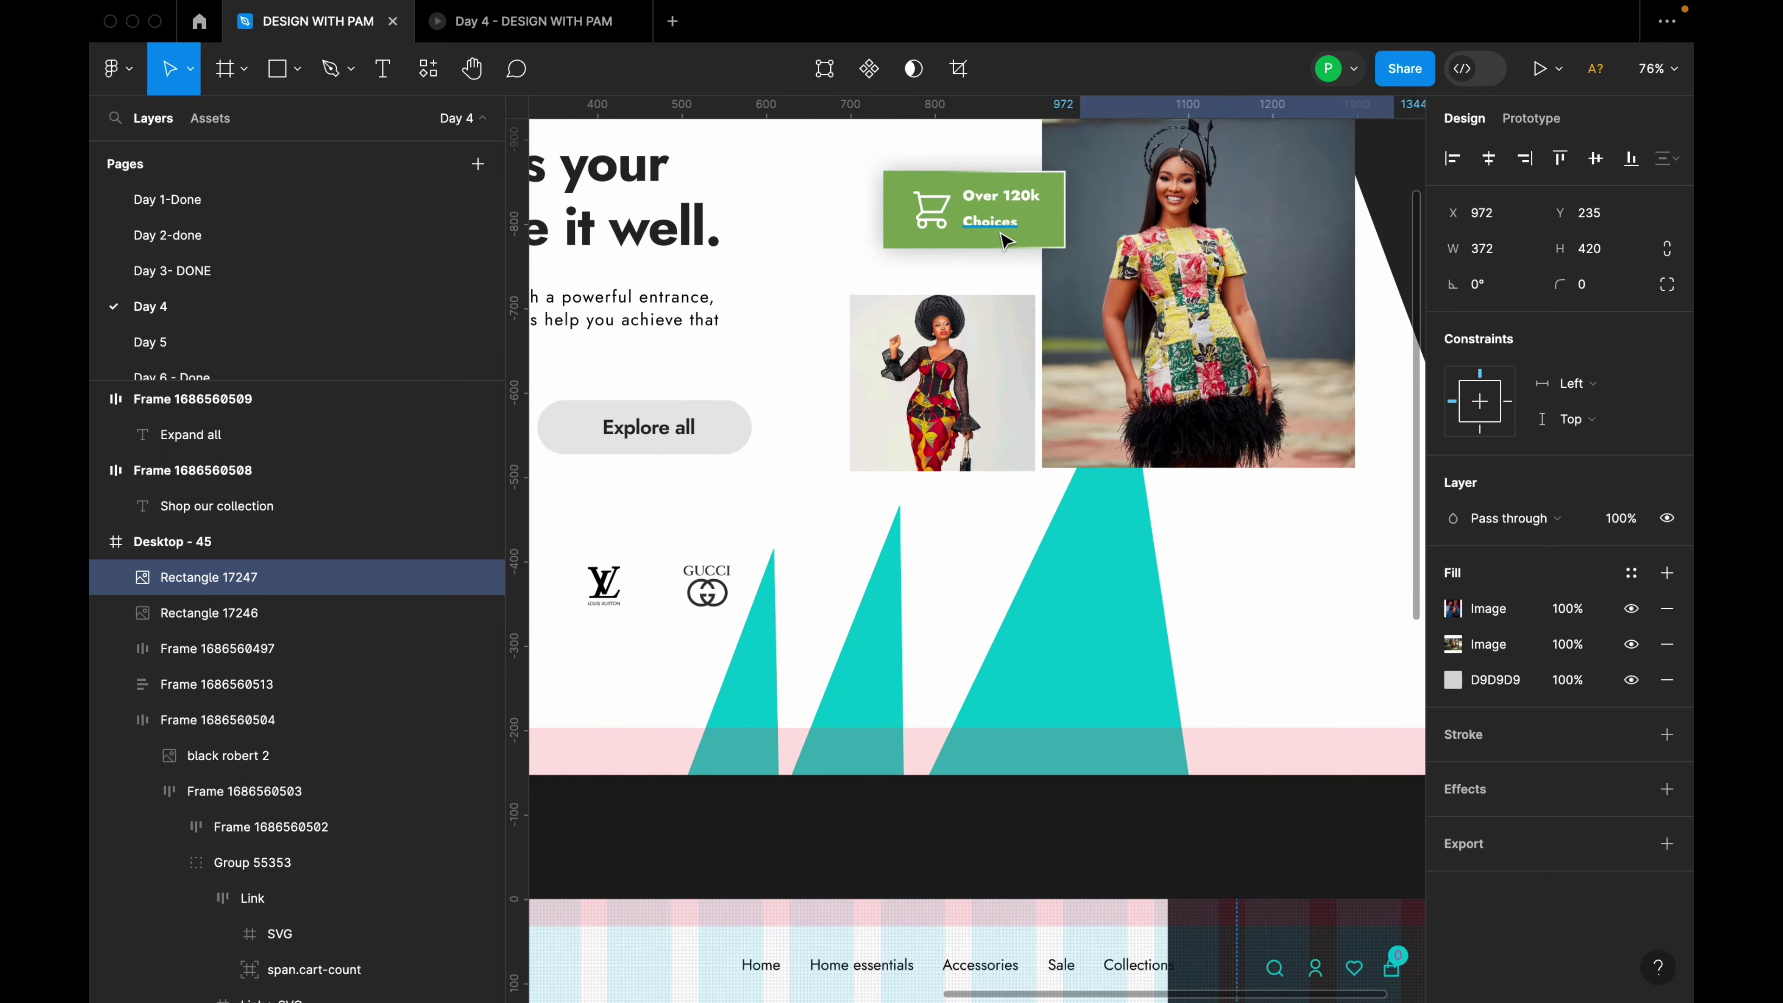
scroll(990, 253, "down", 5)
scroll(983, 274, "up", 5)
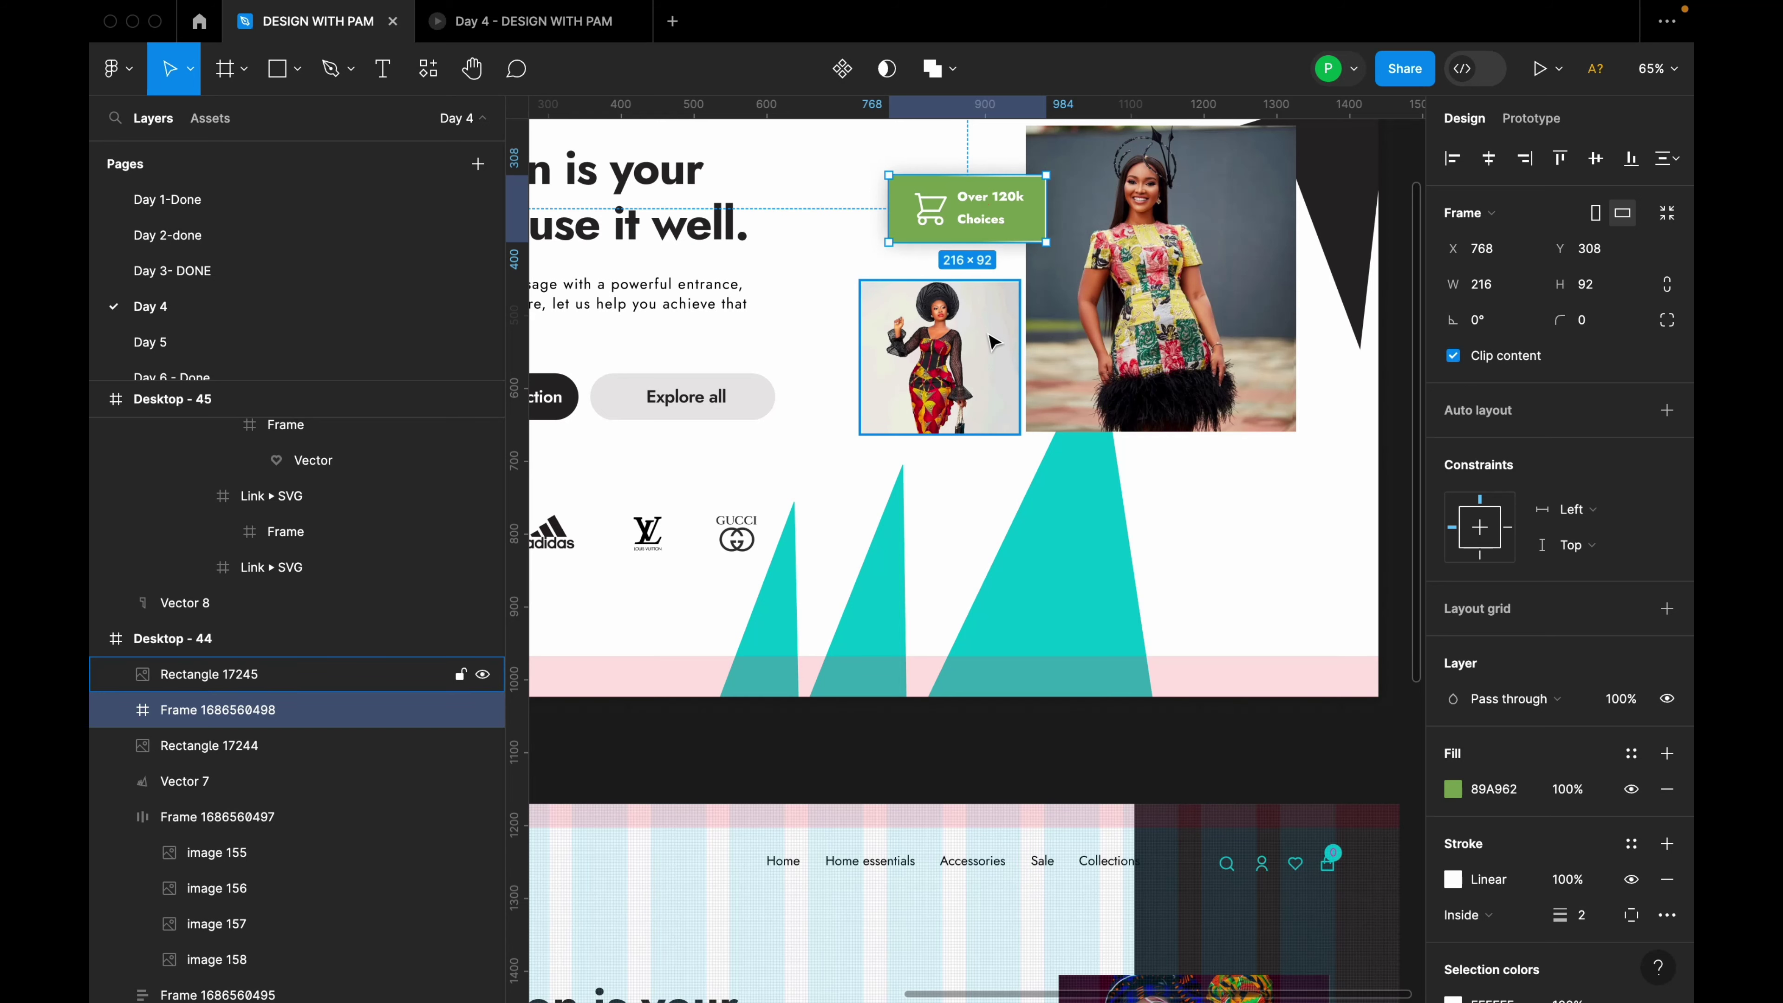
scroll(993, 342, "down", 3)
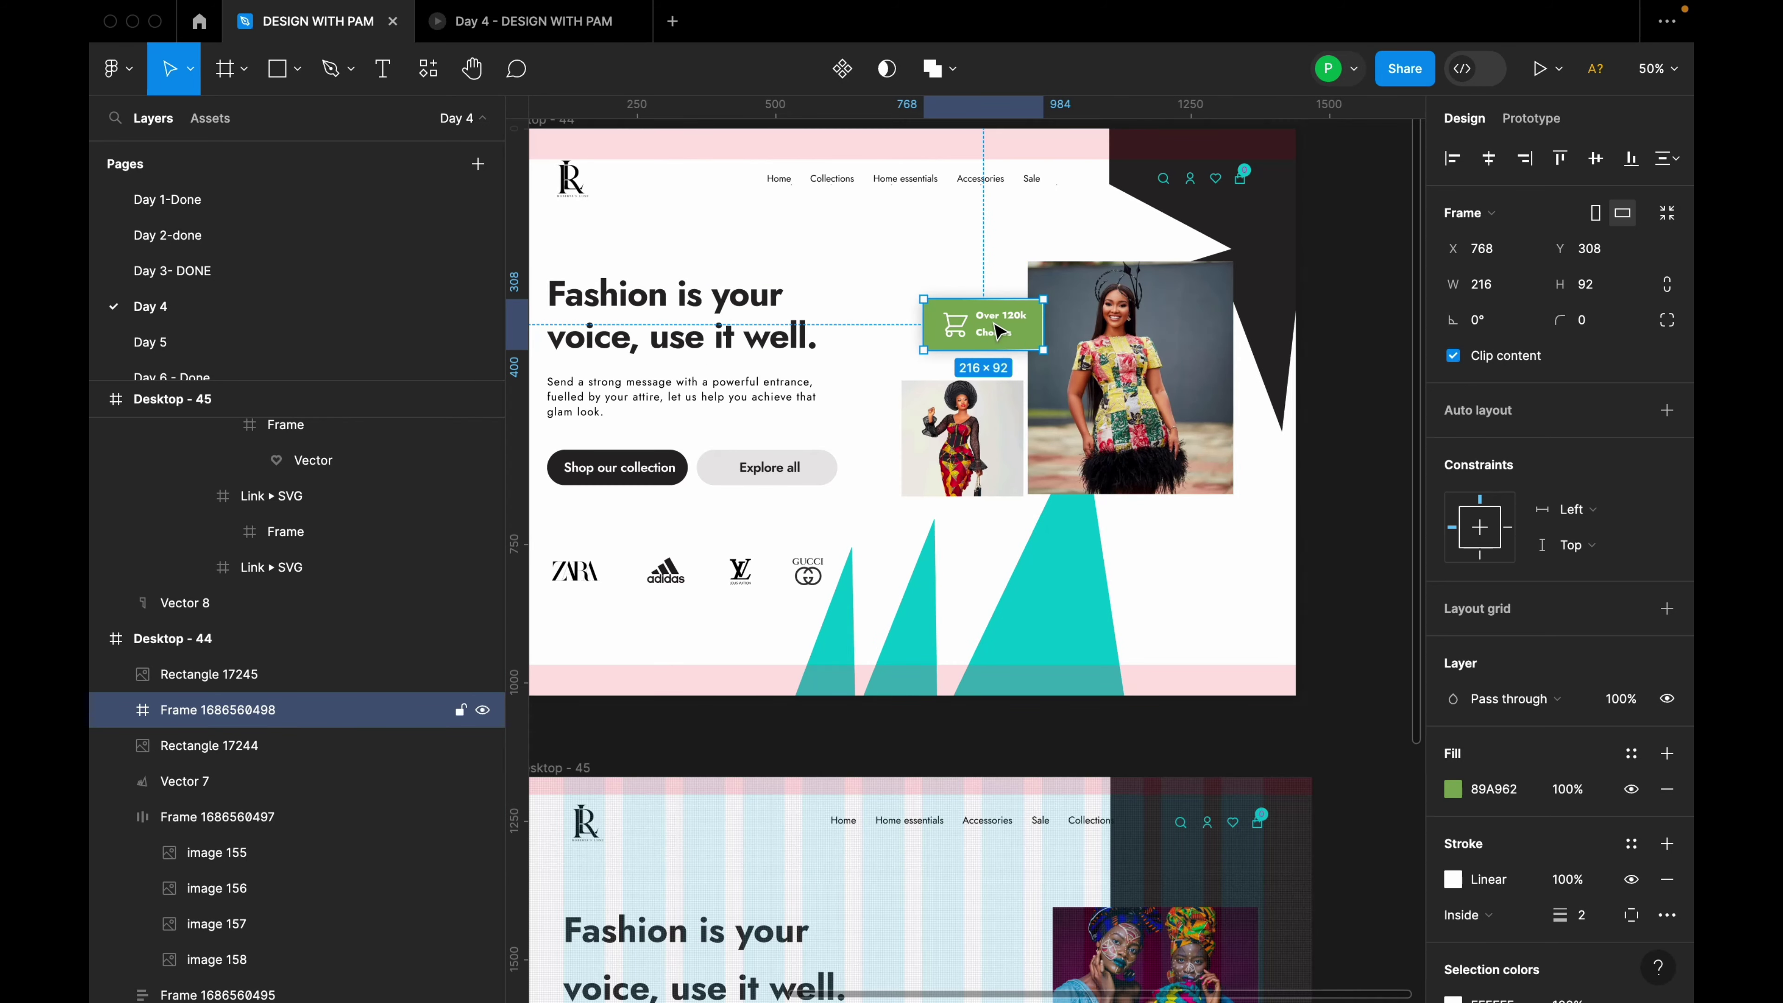
scroll(1000, 330, "up", 3)
left_click(834, 345)
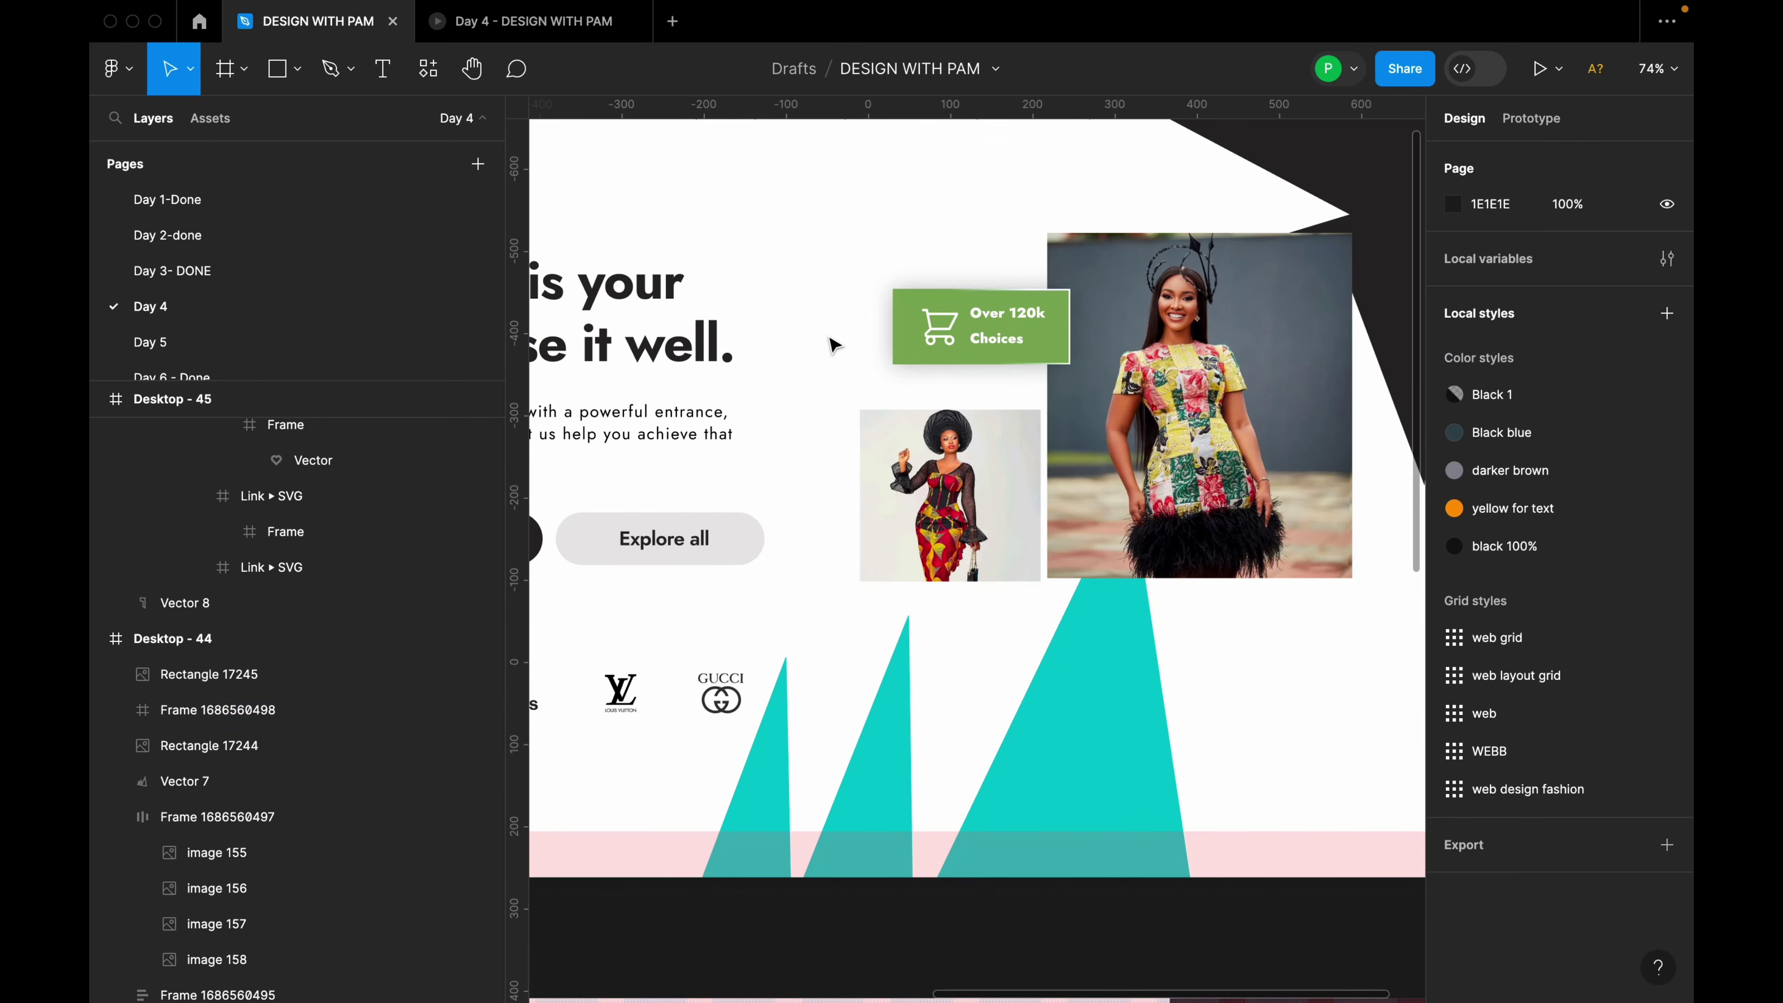
left_click(941, 342)
double_click(941, 337)
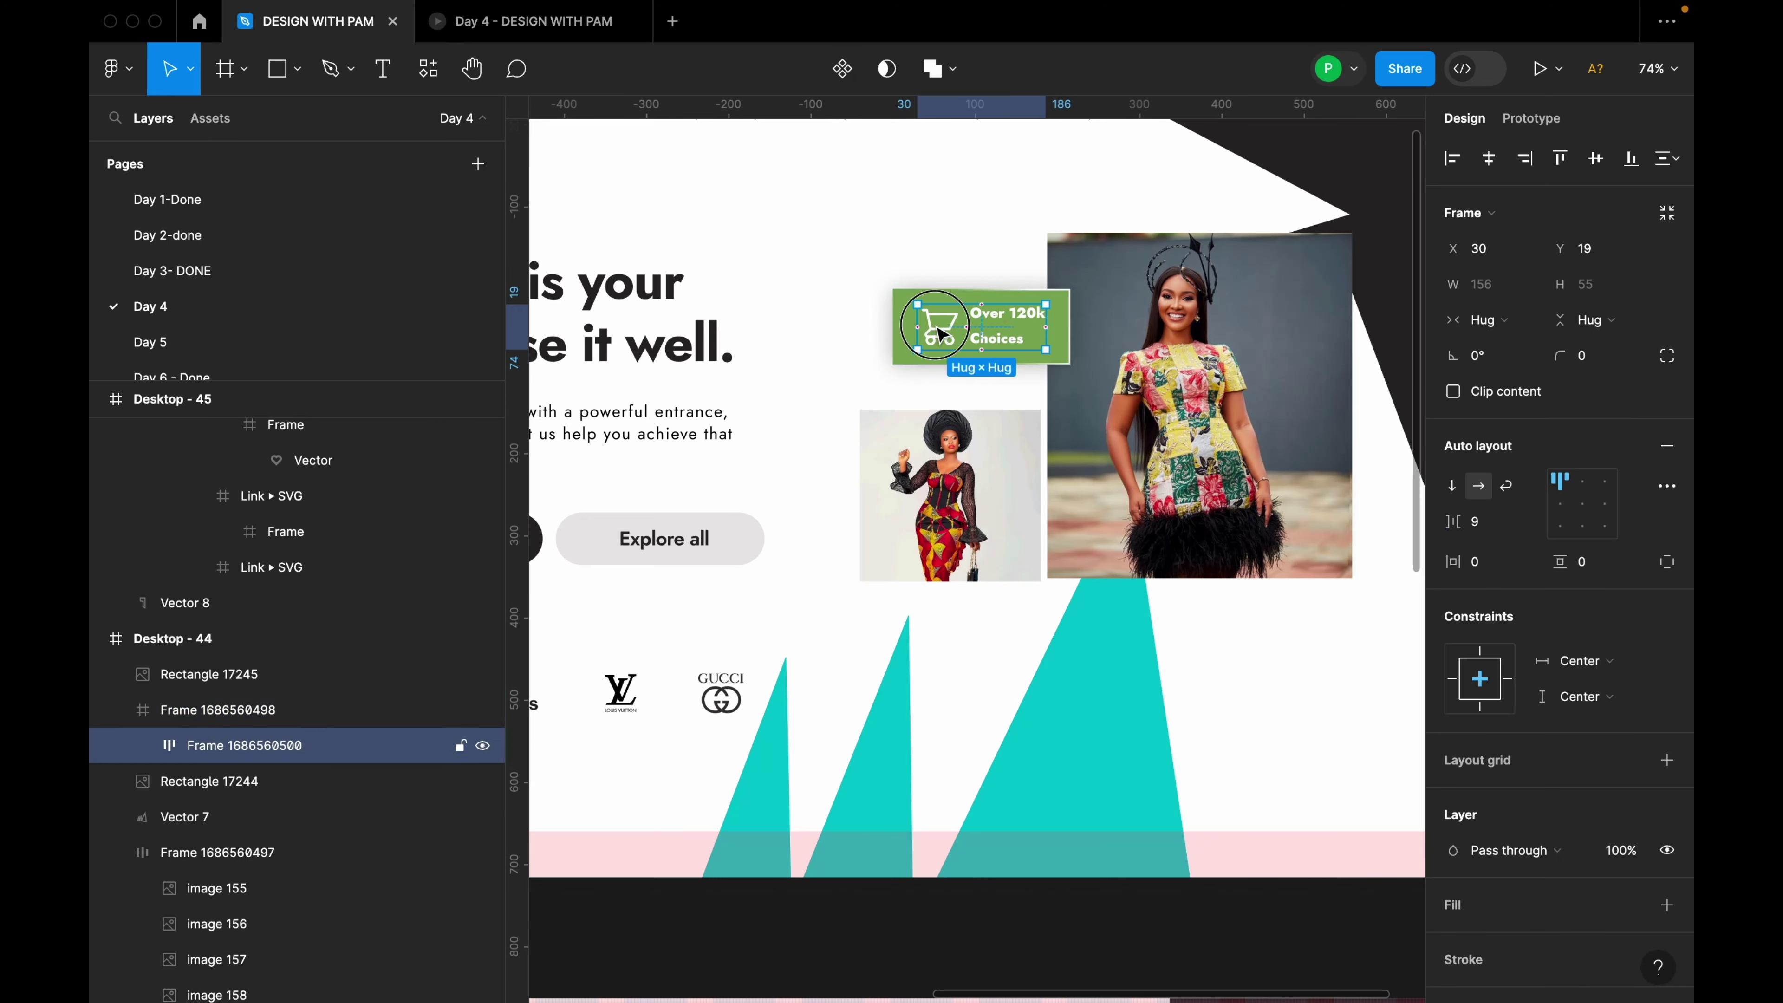
double_click(941, 333)
left_click(1001, 329)
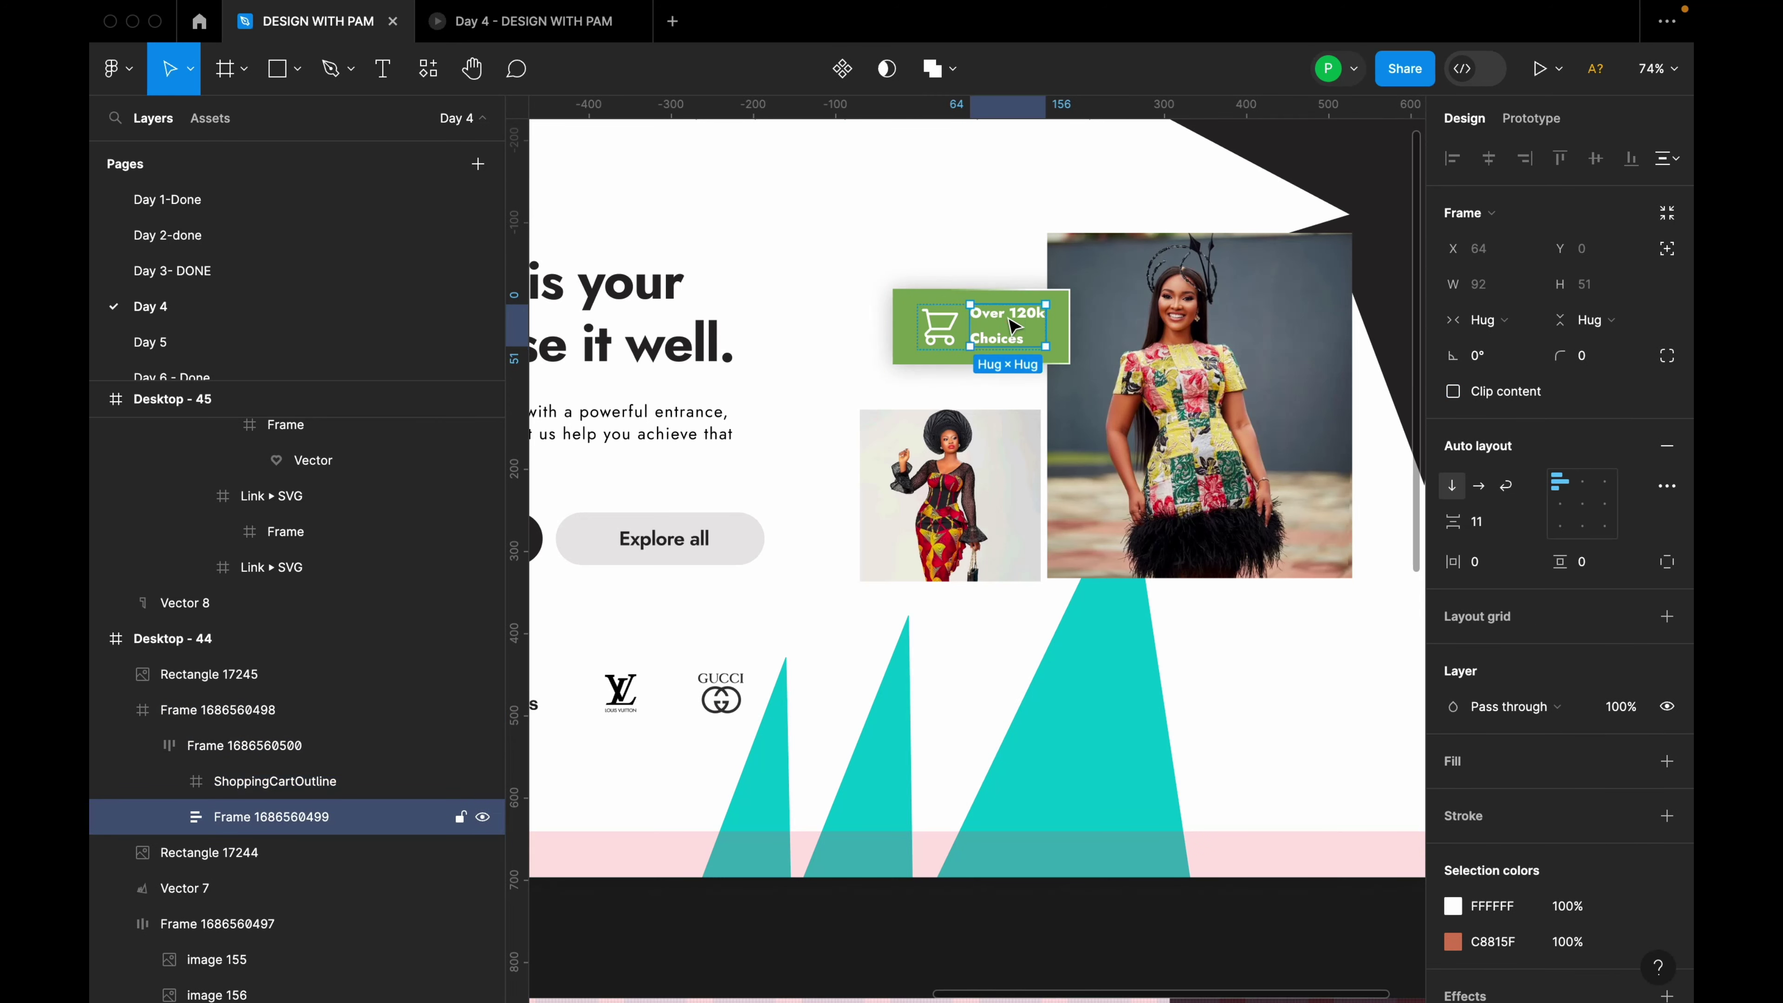
left_click(1063, 342)
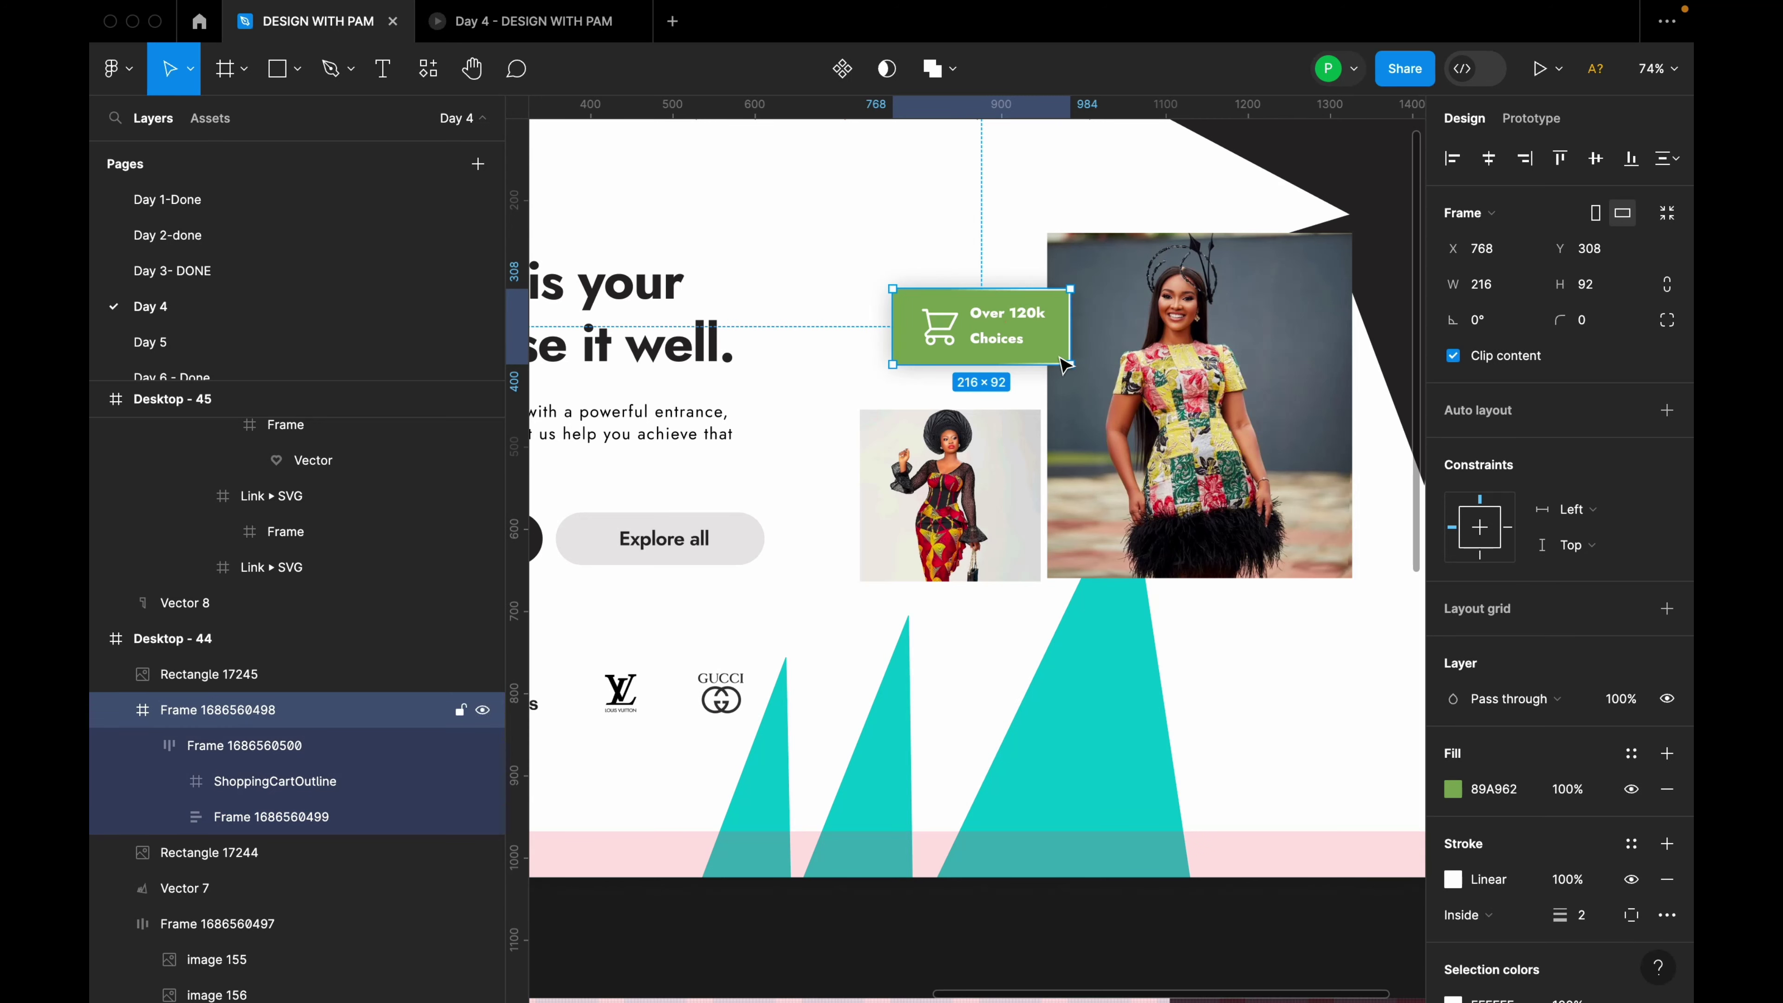
left_click(896, 234)
left_click(976, 317)
Draw a rectangle about 234 × 126 above the smaller photo in Desktop - 45, placed at about X 762, Y 260.
key("shift+1")
scroll(1018, 579, "down", 2)
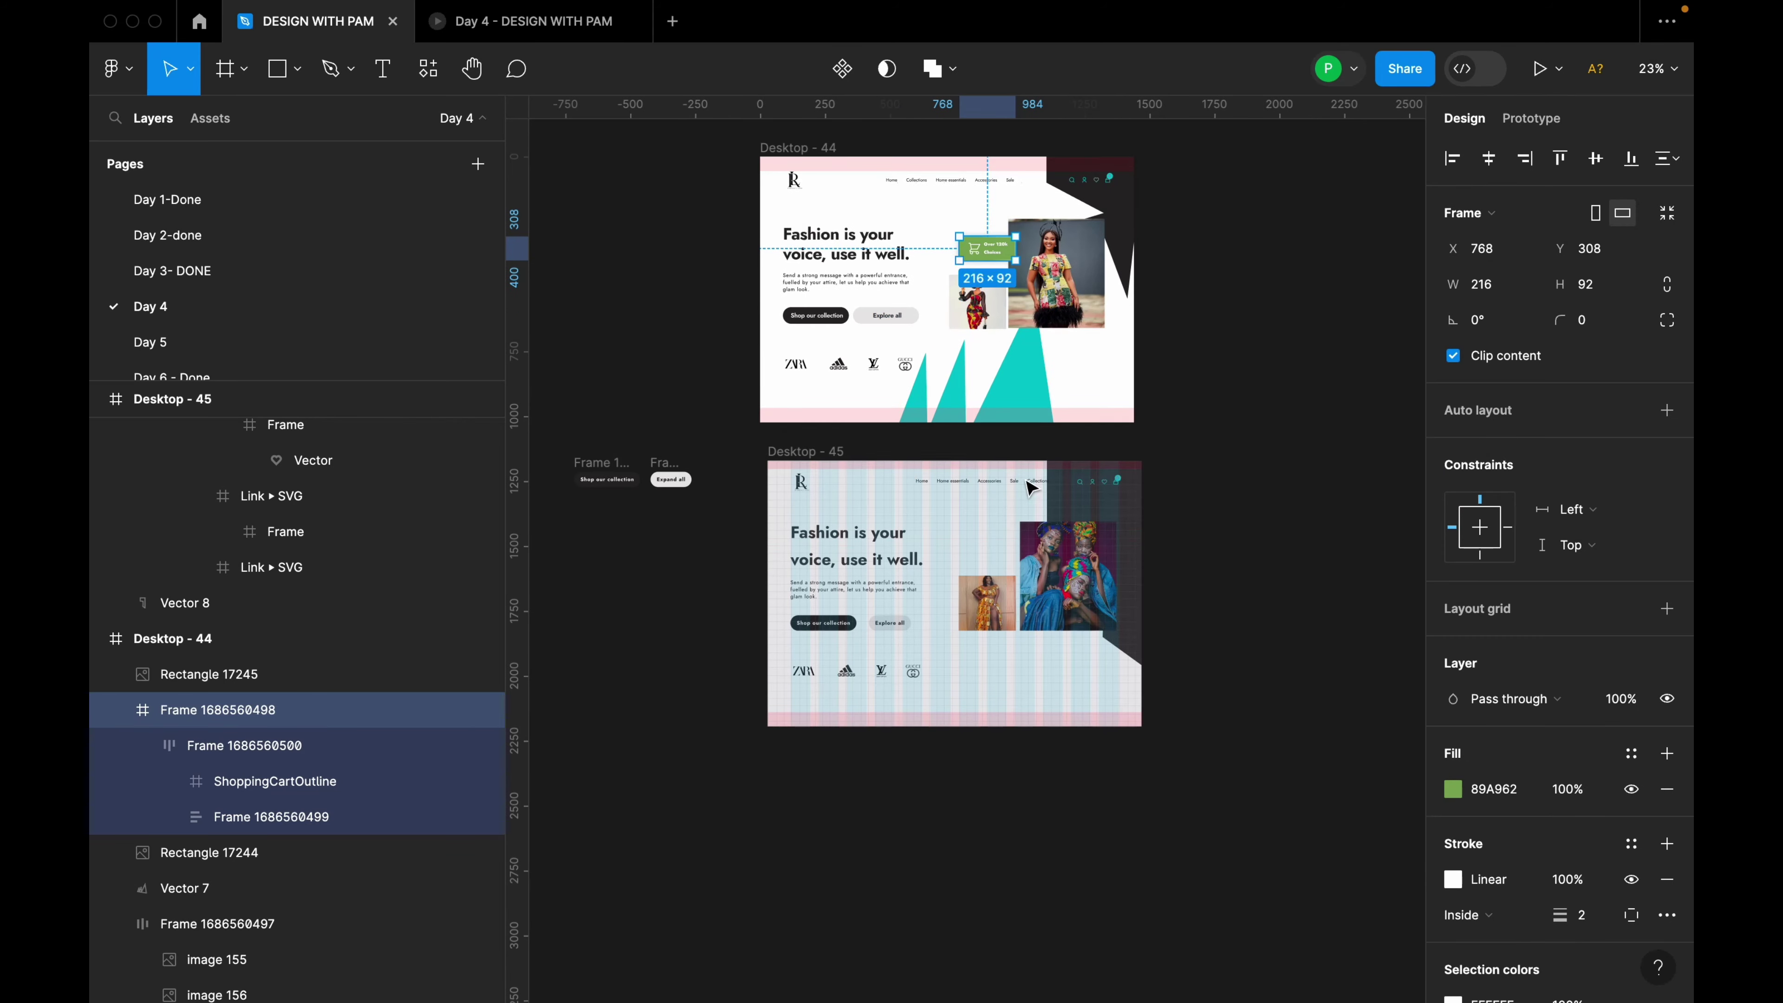
scroll(1018, 579, "up", 3)
scroll(1017, 580, "up", 2)
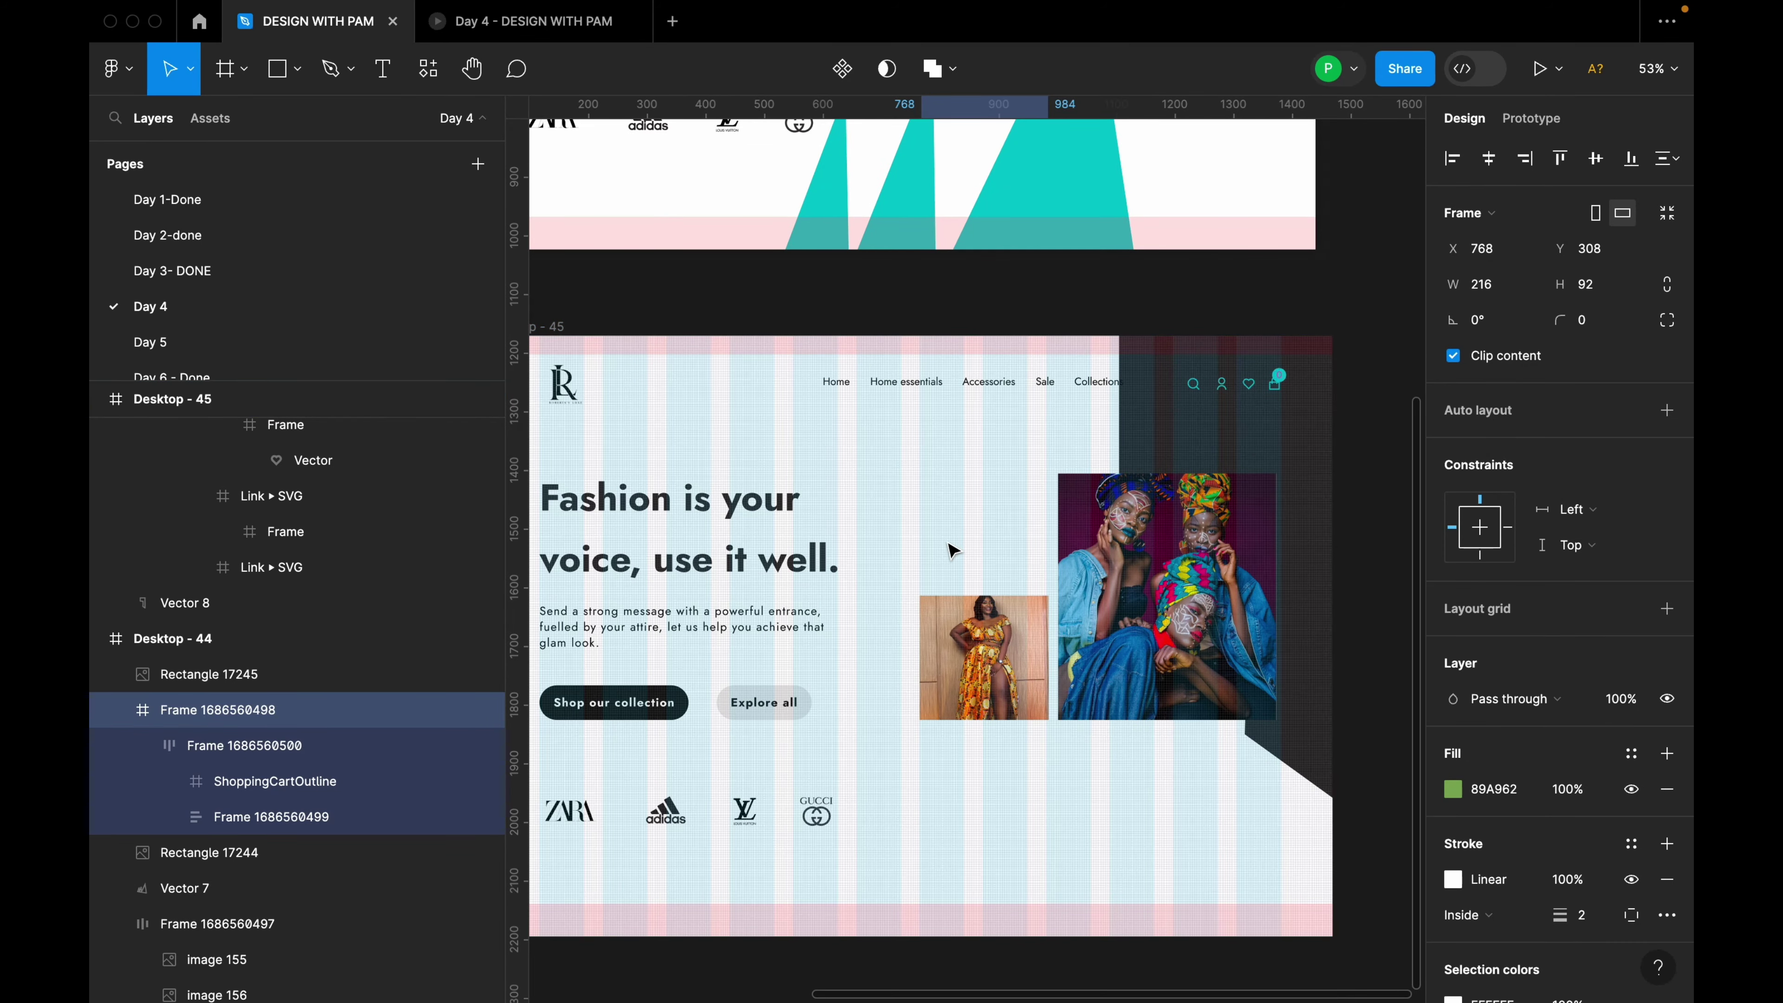
key("r")
left_click_drag(917, 490, 1054, 564)
left_click_drag(1019, 536, 1036, 534)
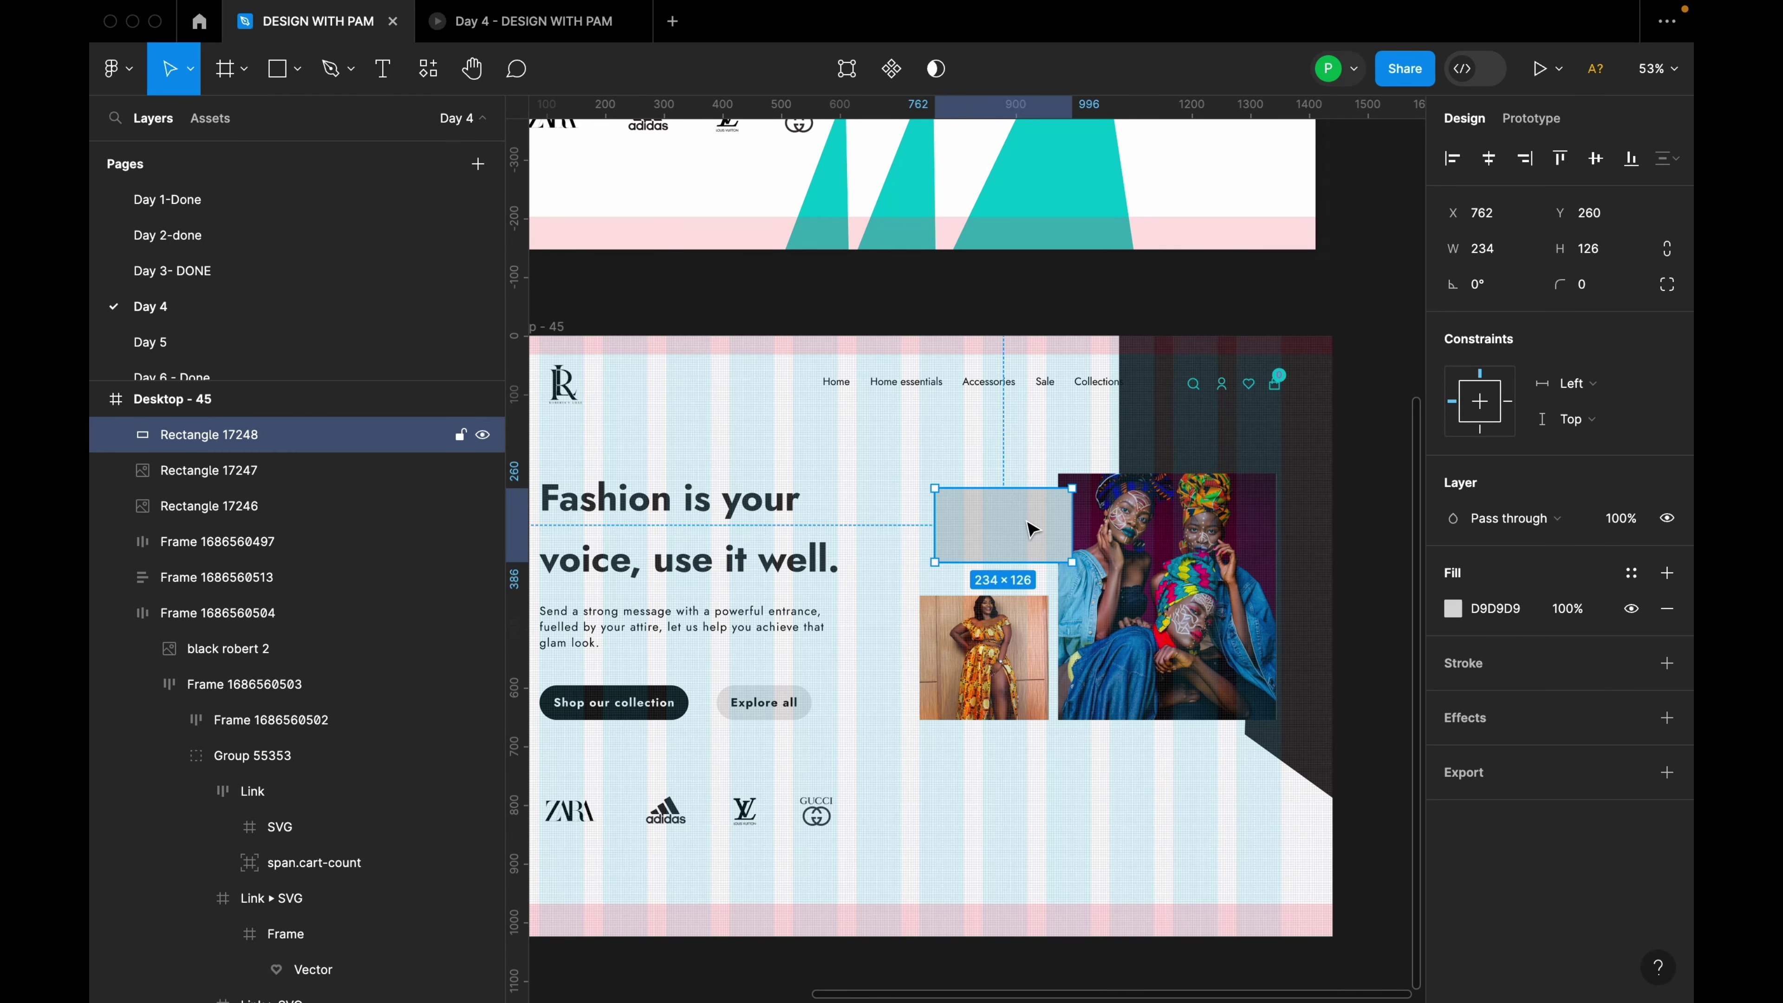
Set the new badge rectangle's width to 216 and height to 92.
left_click(1511, 257)
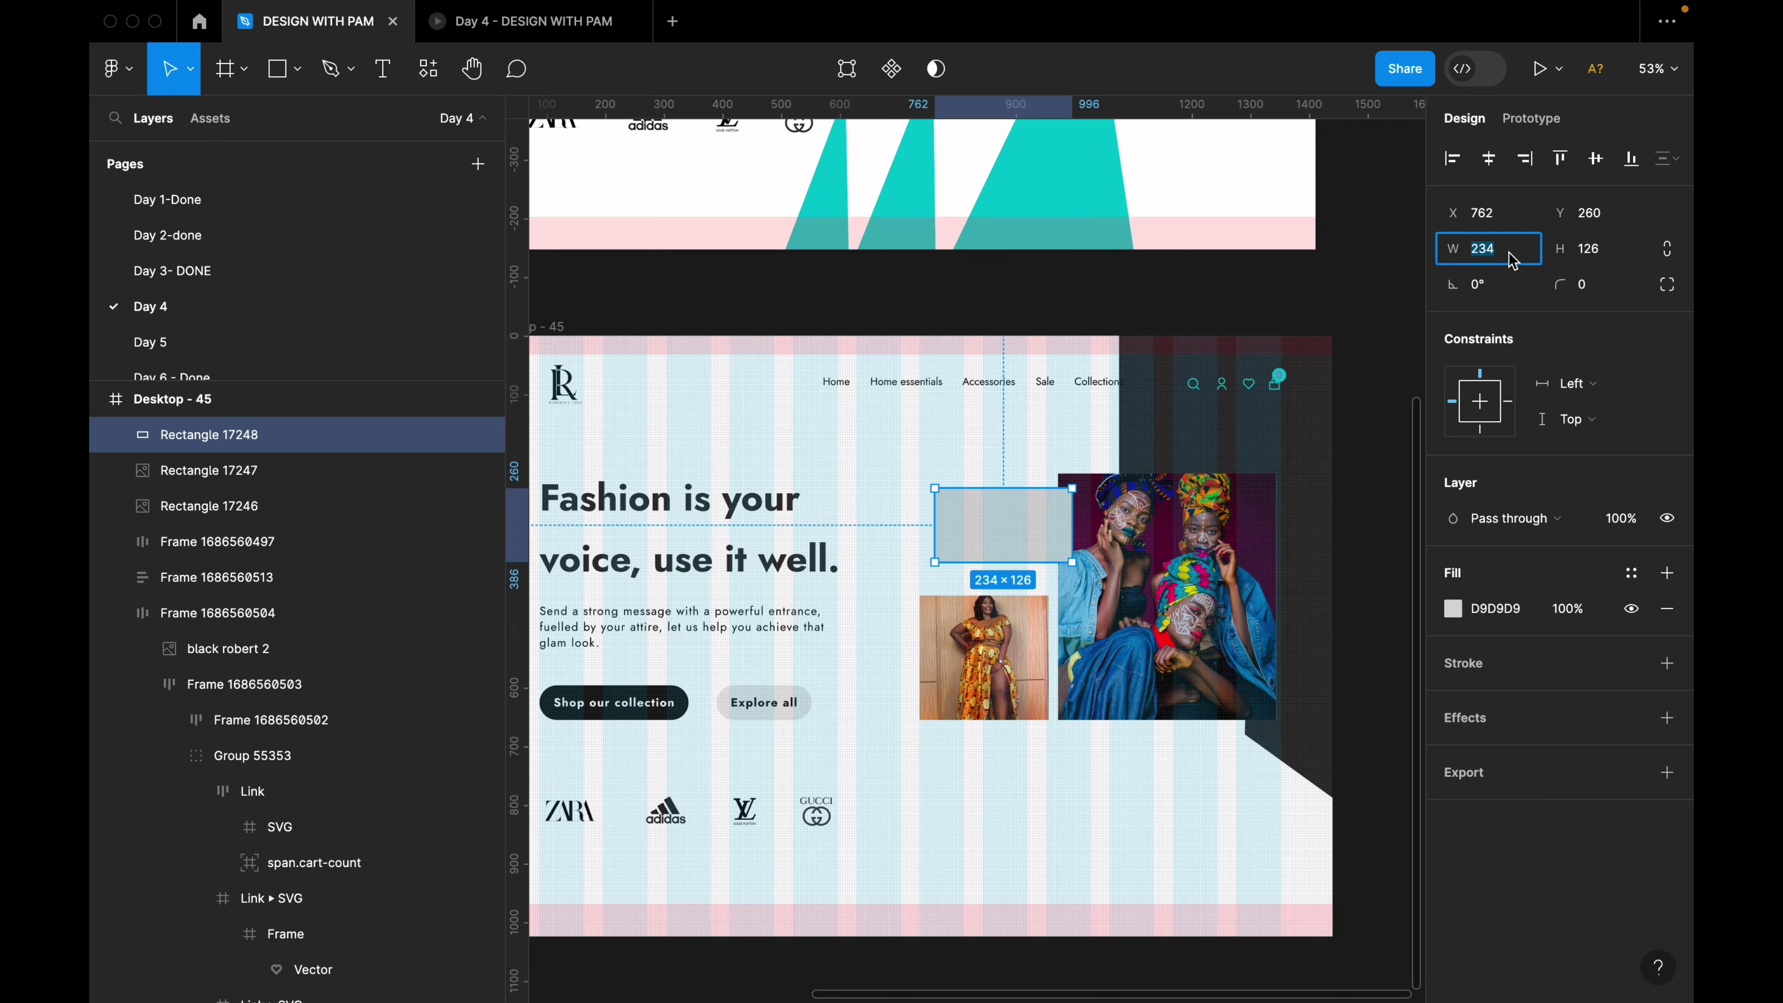
type("216")
key("Return")
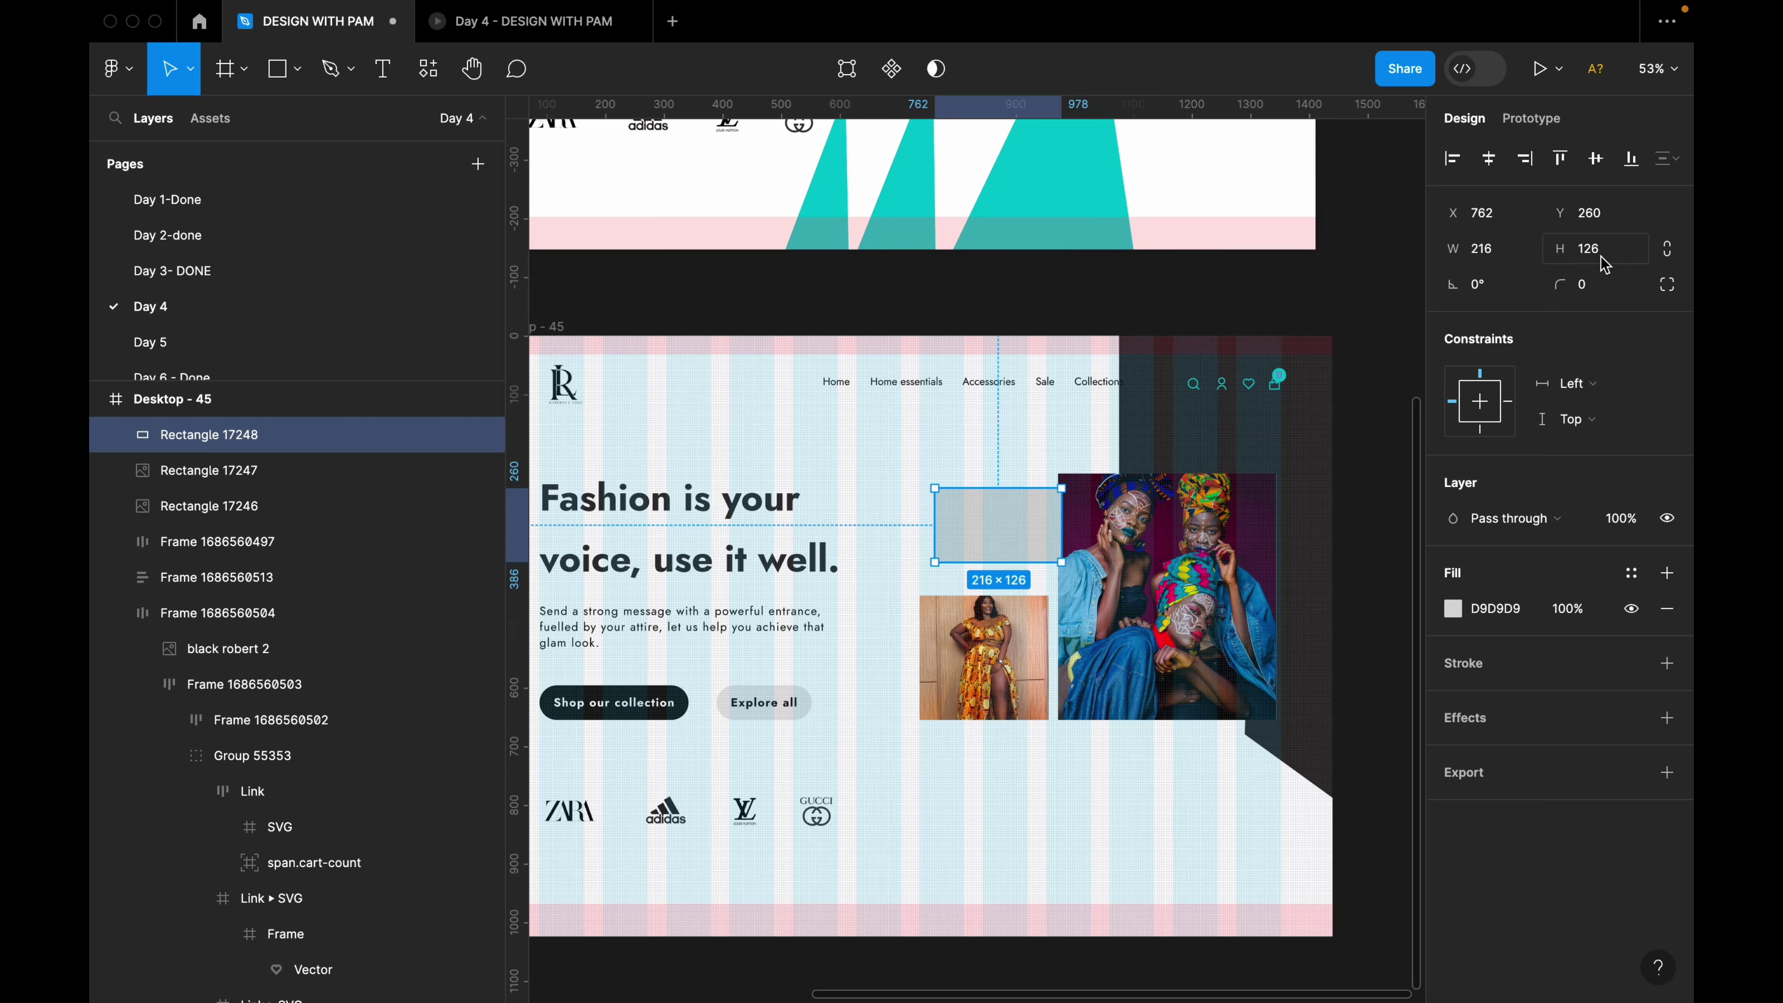
left_click(1606, 257)
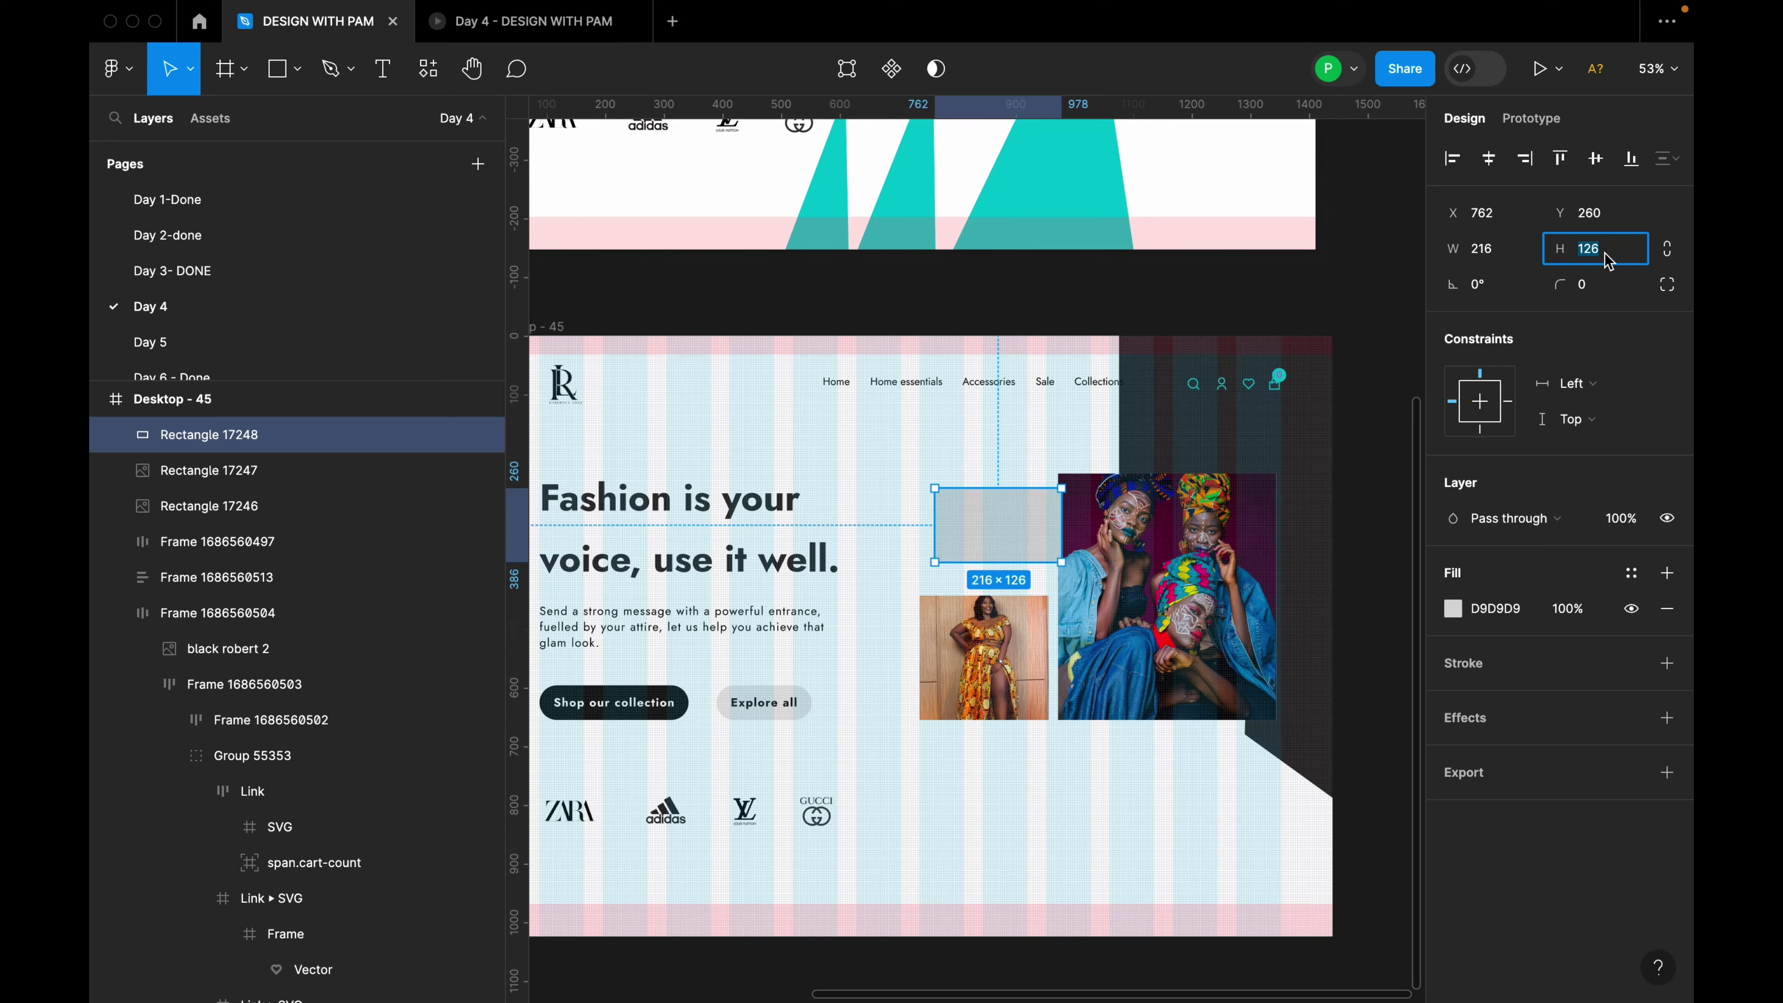
type("92")
key("Return")
Move the badge rectangle to about X 775, Y 264 so it slightly overlaps the large photo, as in the reference design.
left_click(1014, 524)
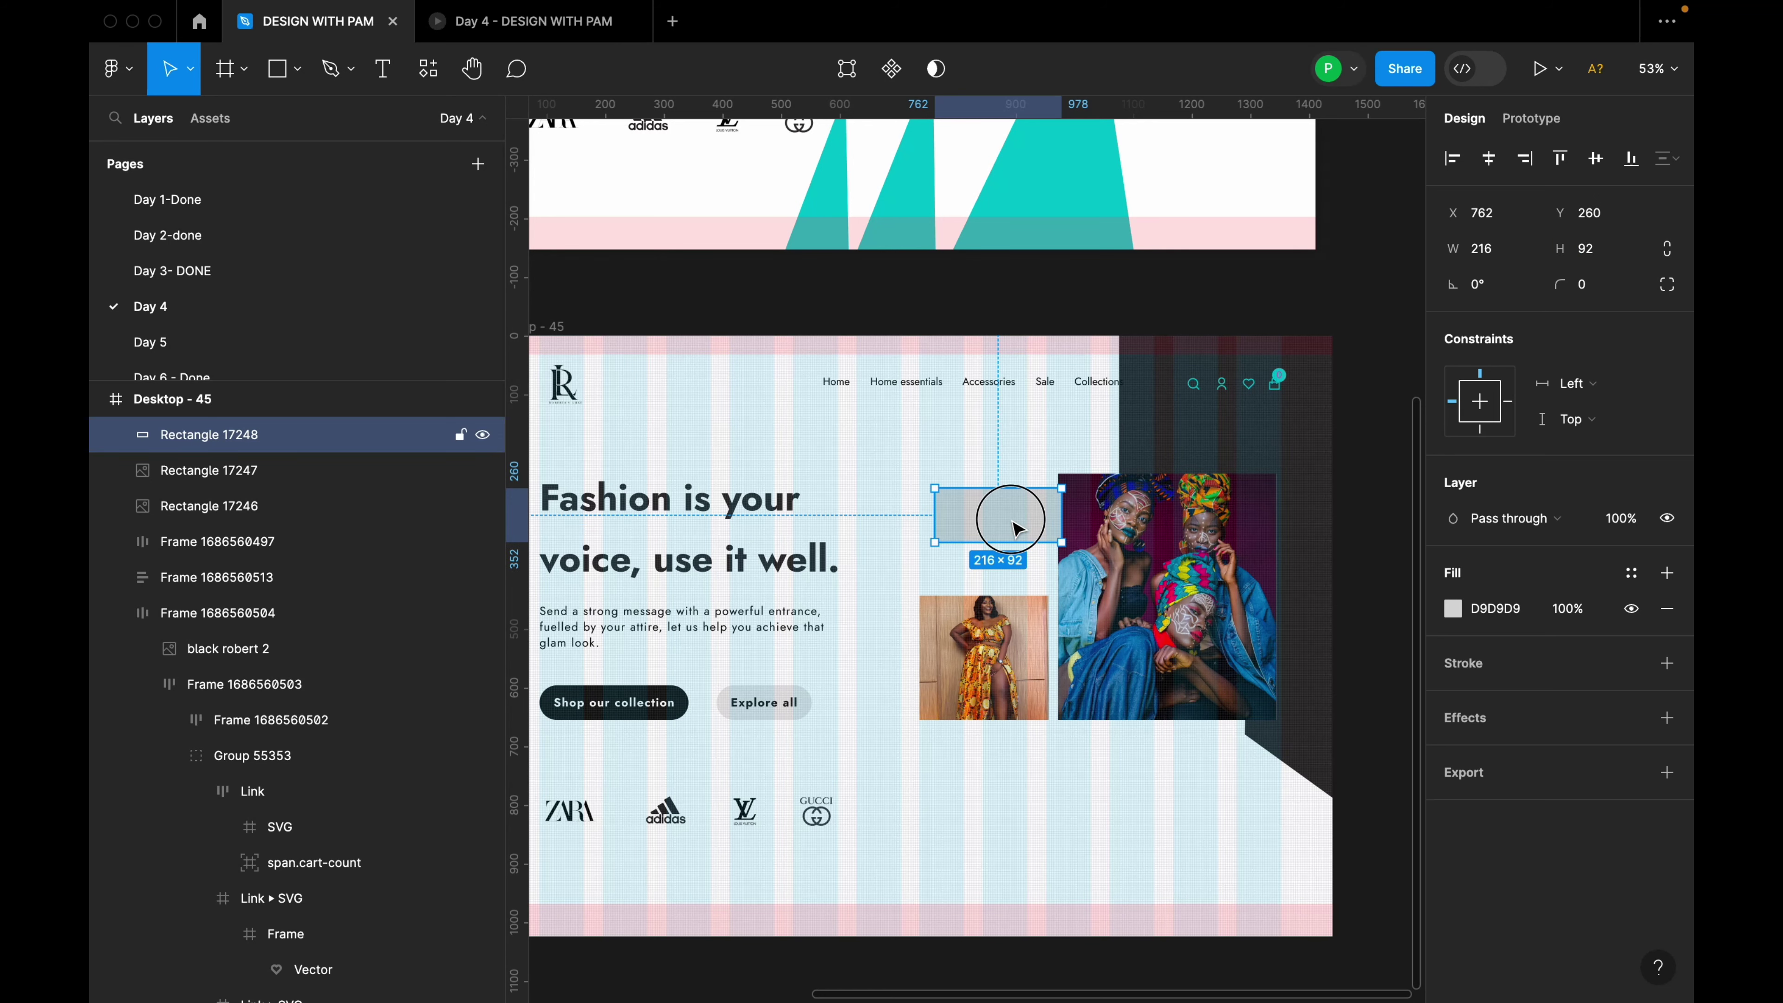
left_click_drag(1017, 528, 1018, 528)
scroll(1019, 530, "up", 5)
scroll(1020, 530, "down", 3)
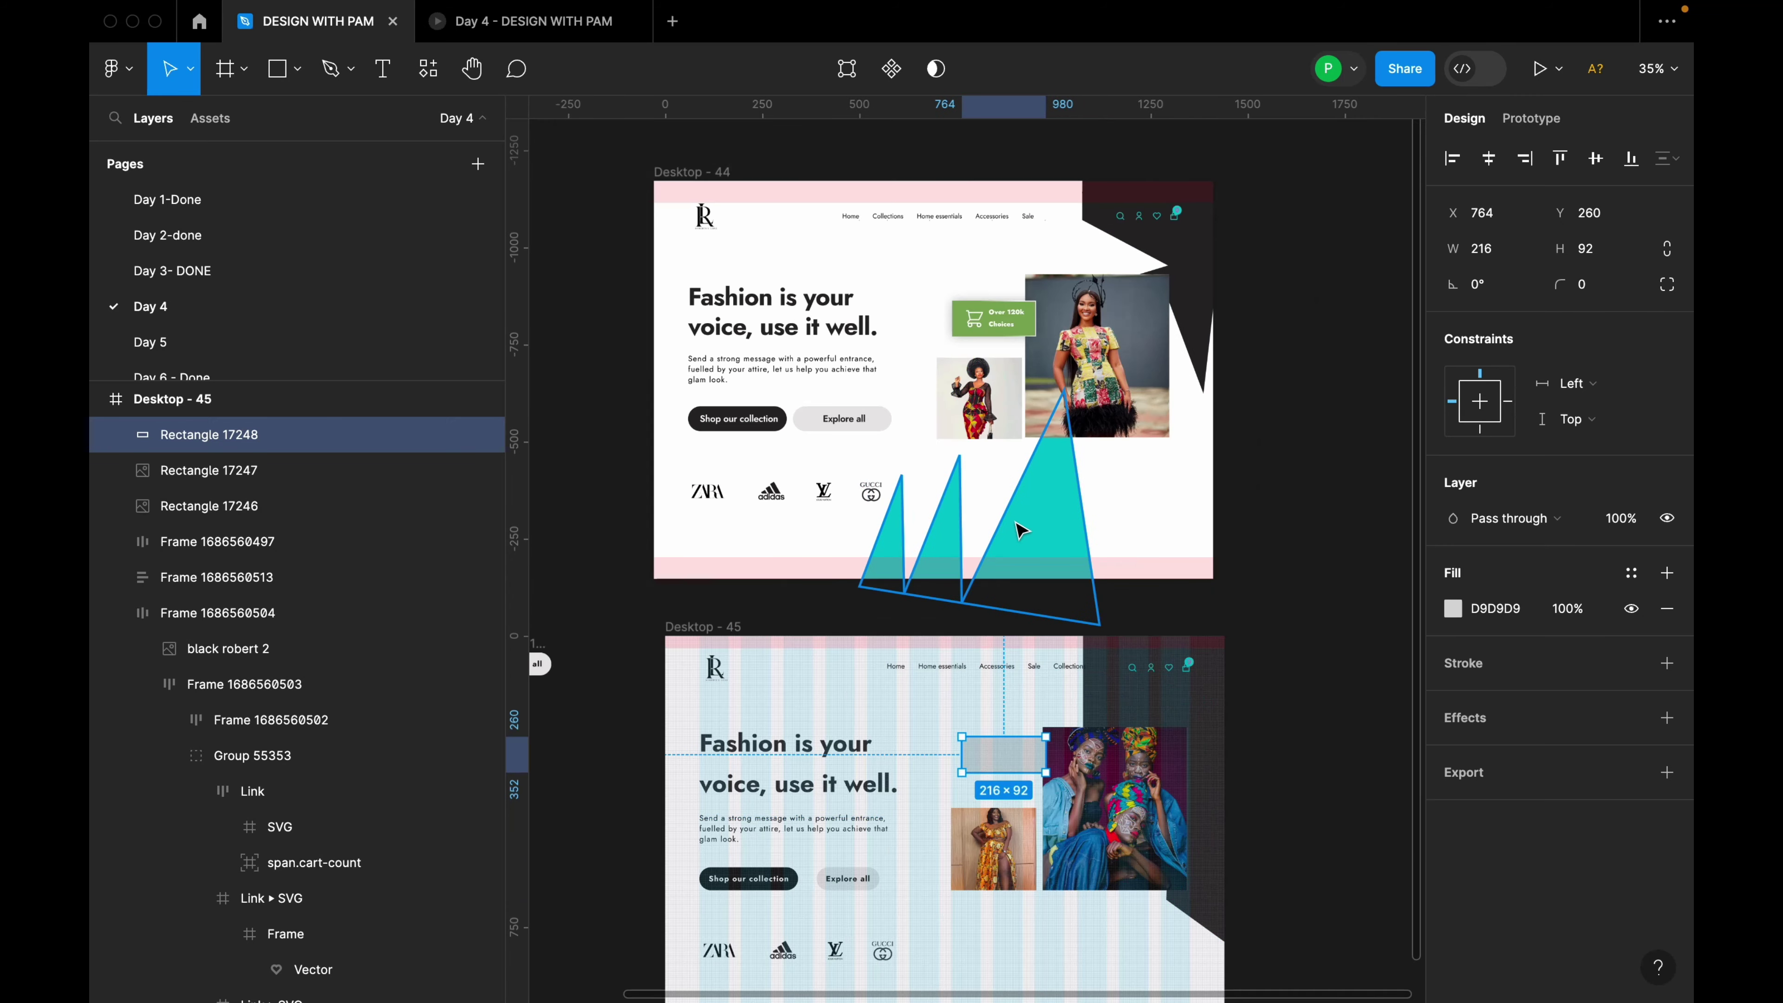
scroll(1021, 534, "down", 3)
left_click_drag(1022, 564, 1024, 566)
Fill the badge rectangle with the green 89A962 sampled from the reference badge.
left_click(1453, 608)
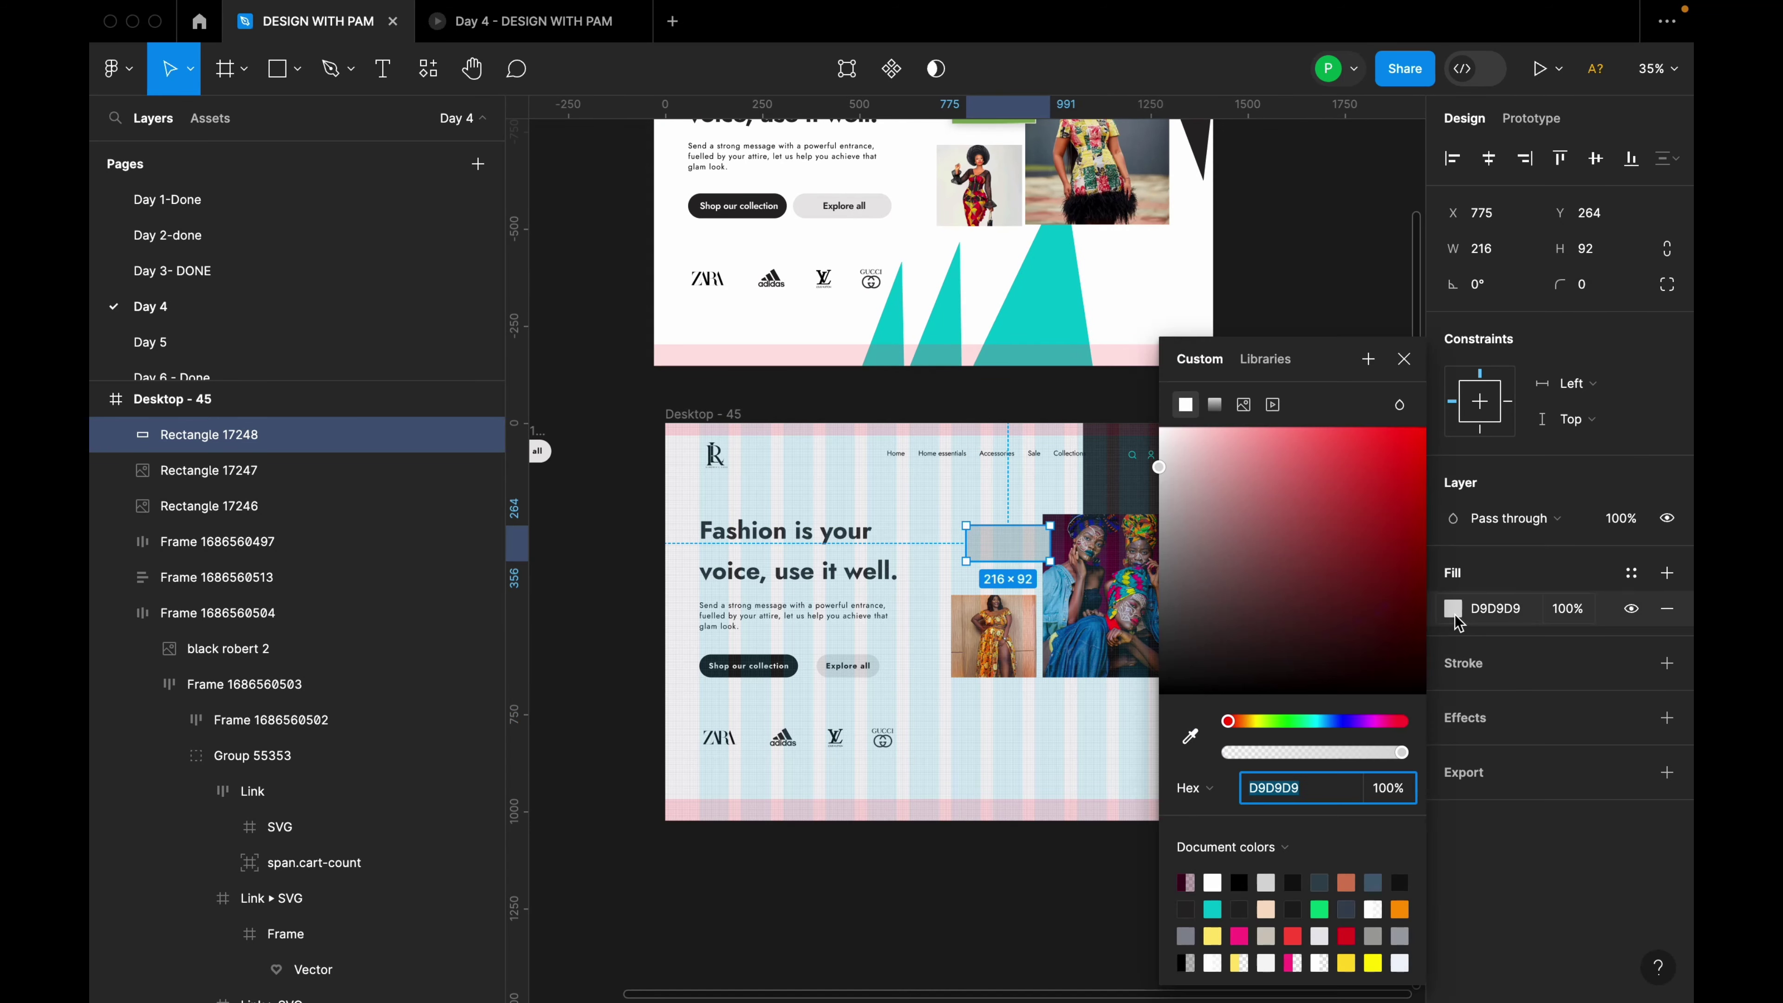
left_click(1190, 735)
scroll(1035, 323, "up", 3)
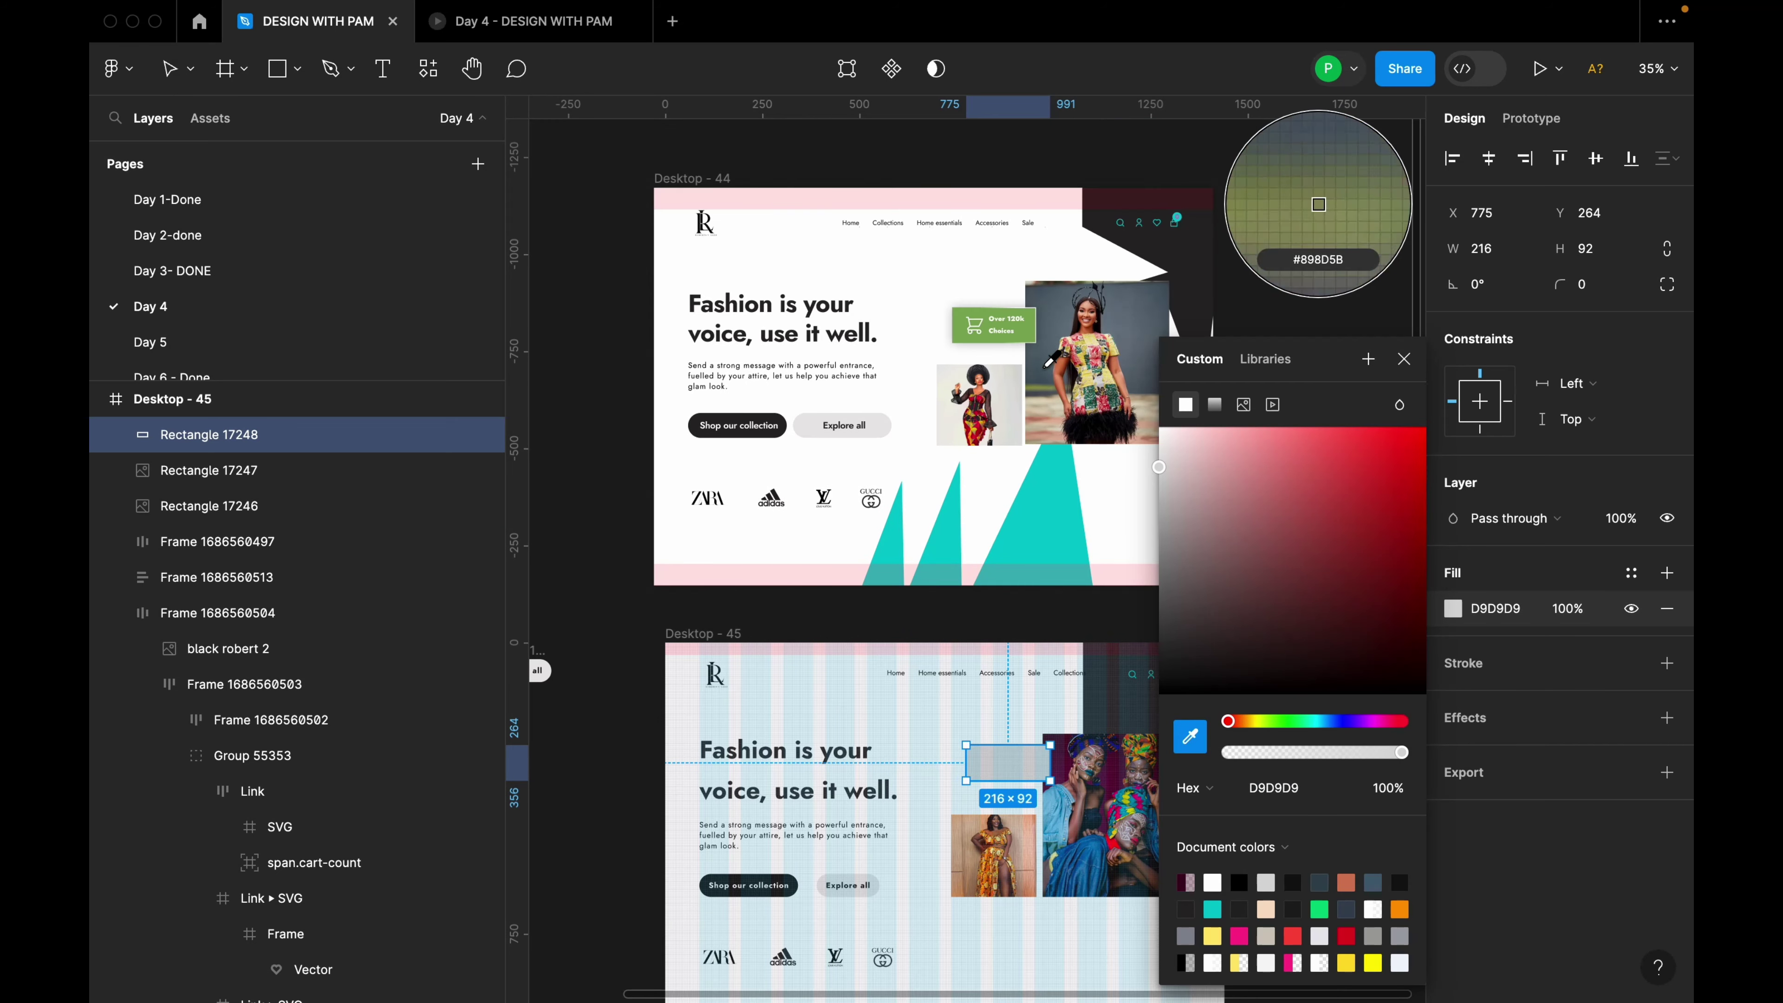
left_click(1036, 323)
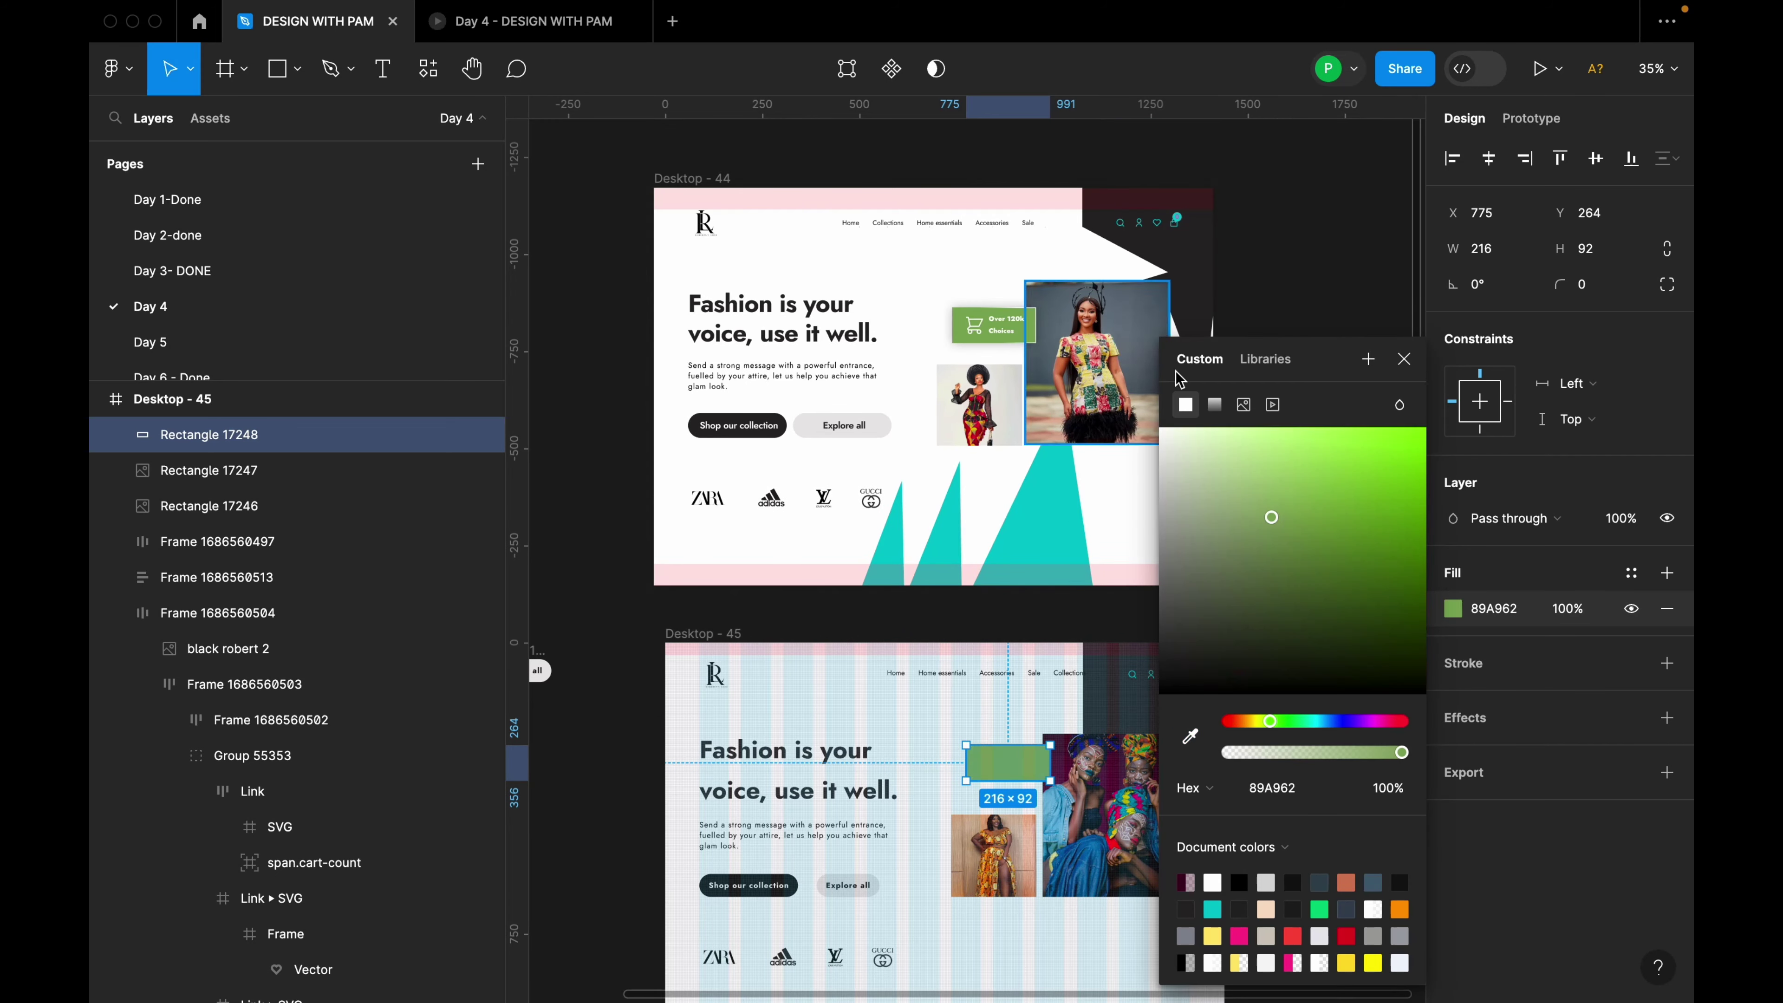
left_click(1405, 359)
Add a white FFFFFF inside stroke with a thickness of 2 to the green badge rectangle.
scroll(1341, 430, "down", 1)
scroll(1081, 702, "up", 5)
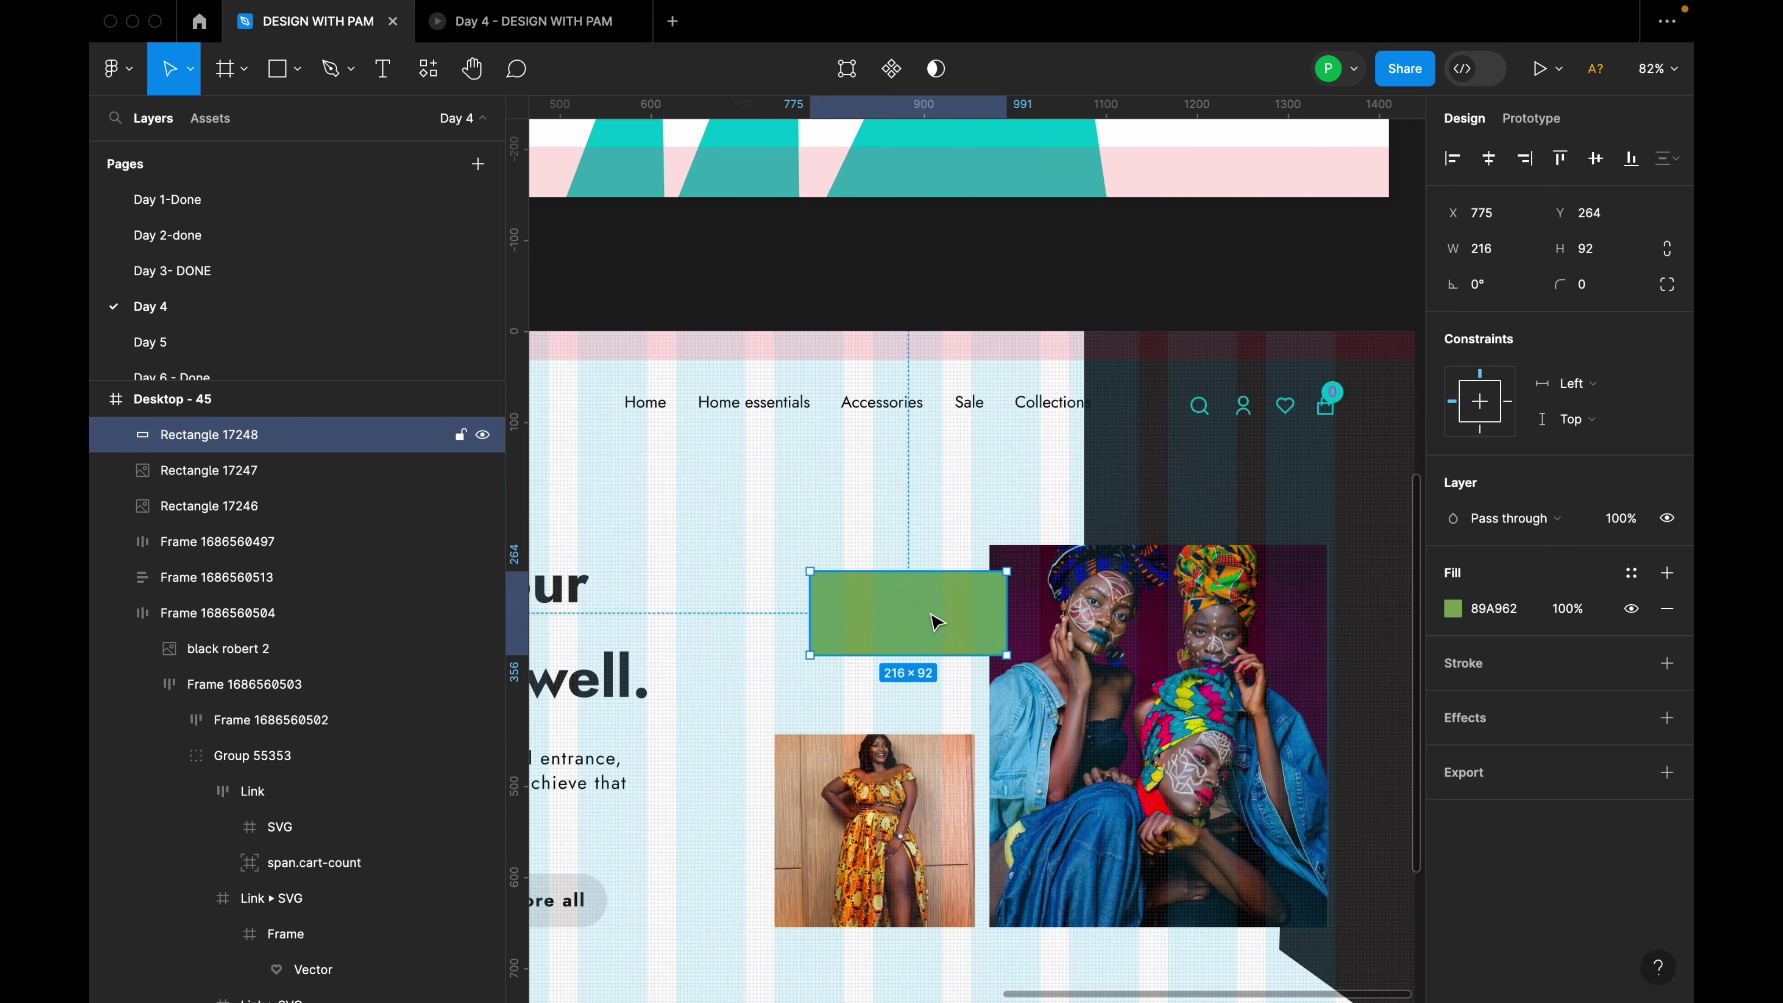
scroll(939, 618, "down", 1)
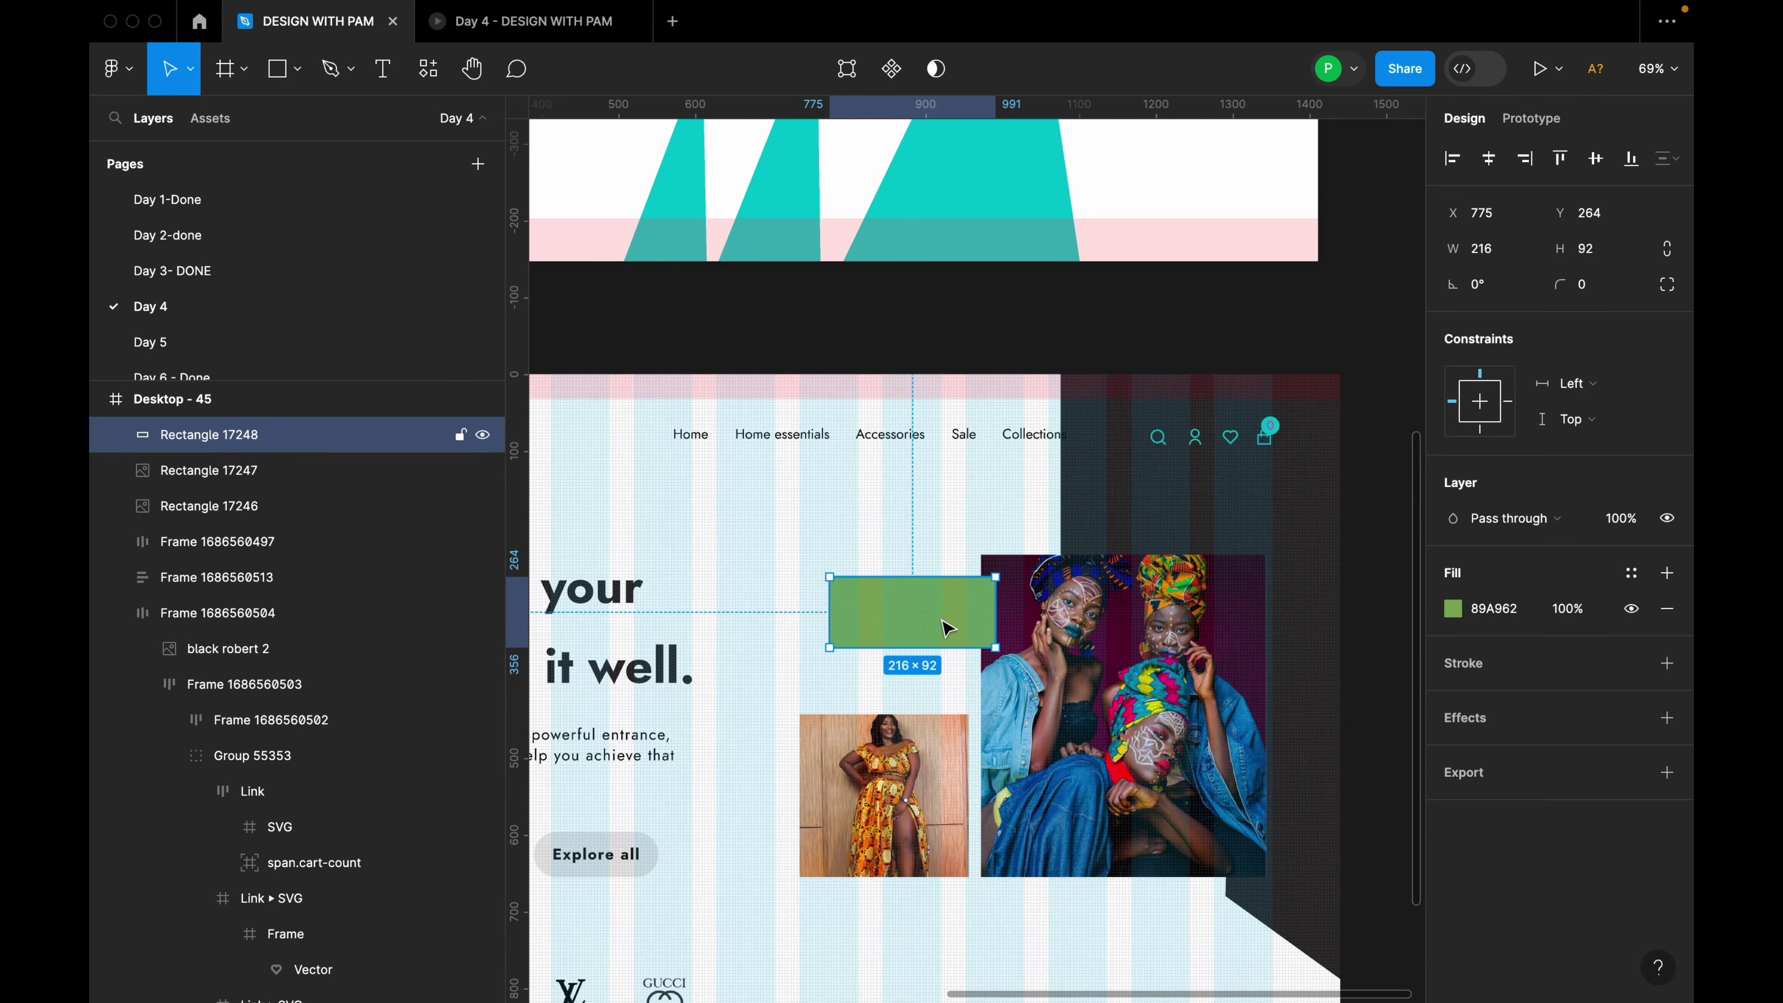
left_click(1668, 664)
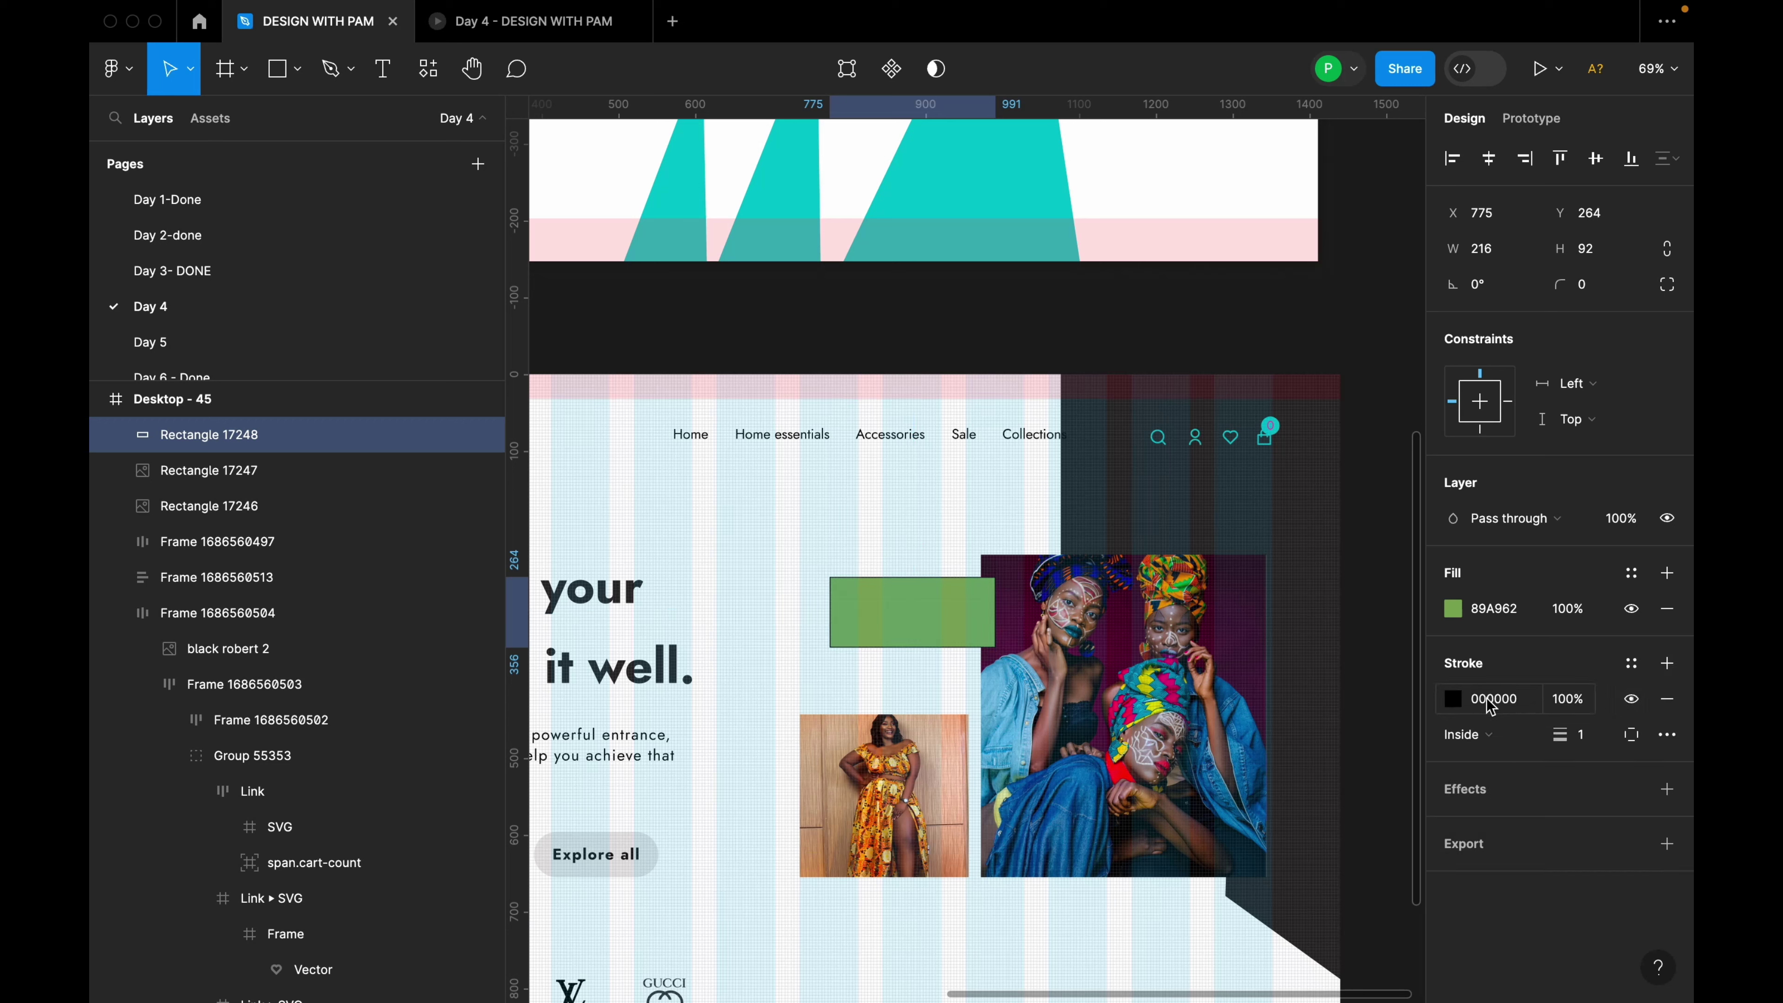
left_click(1446, 698)
left_click_drag(1193, 485, 1157, 425)
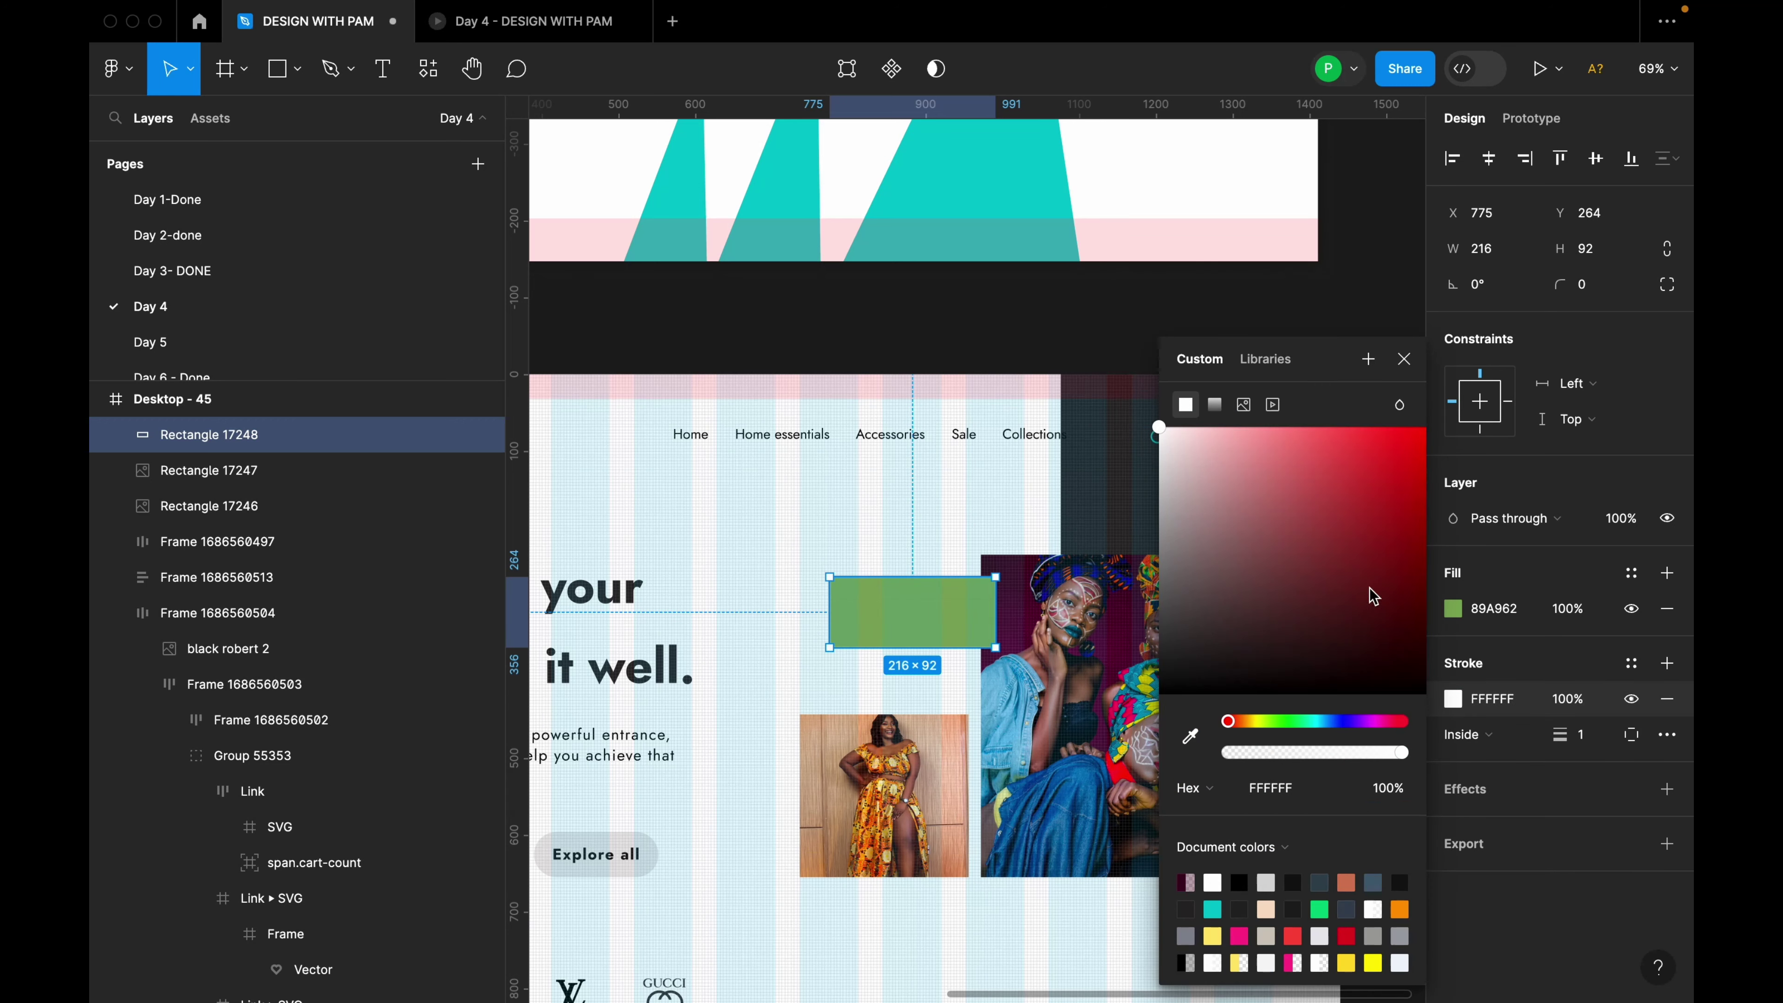
left_click(1593, 738)
key("Return")
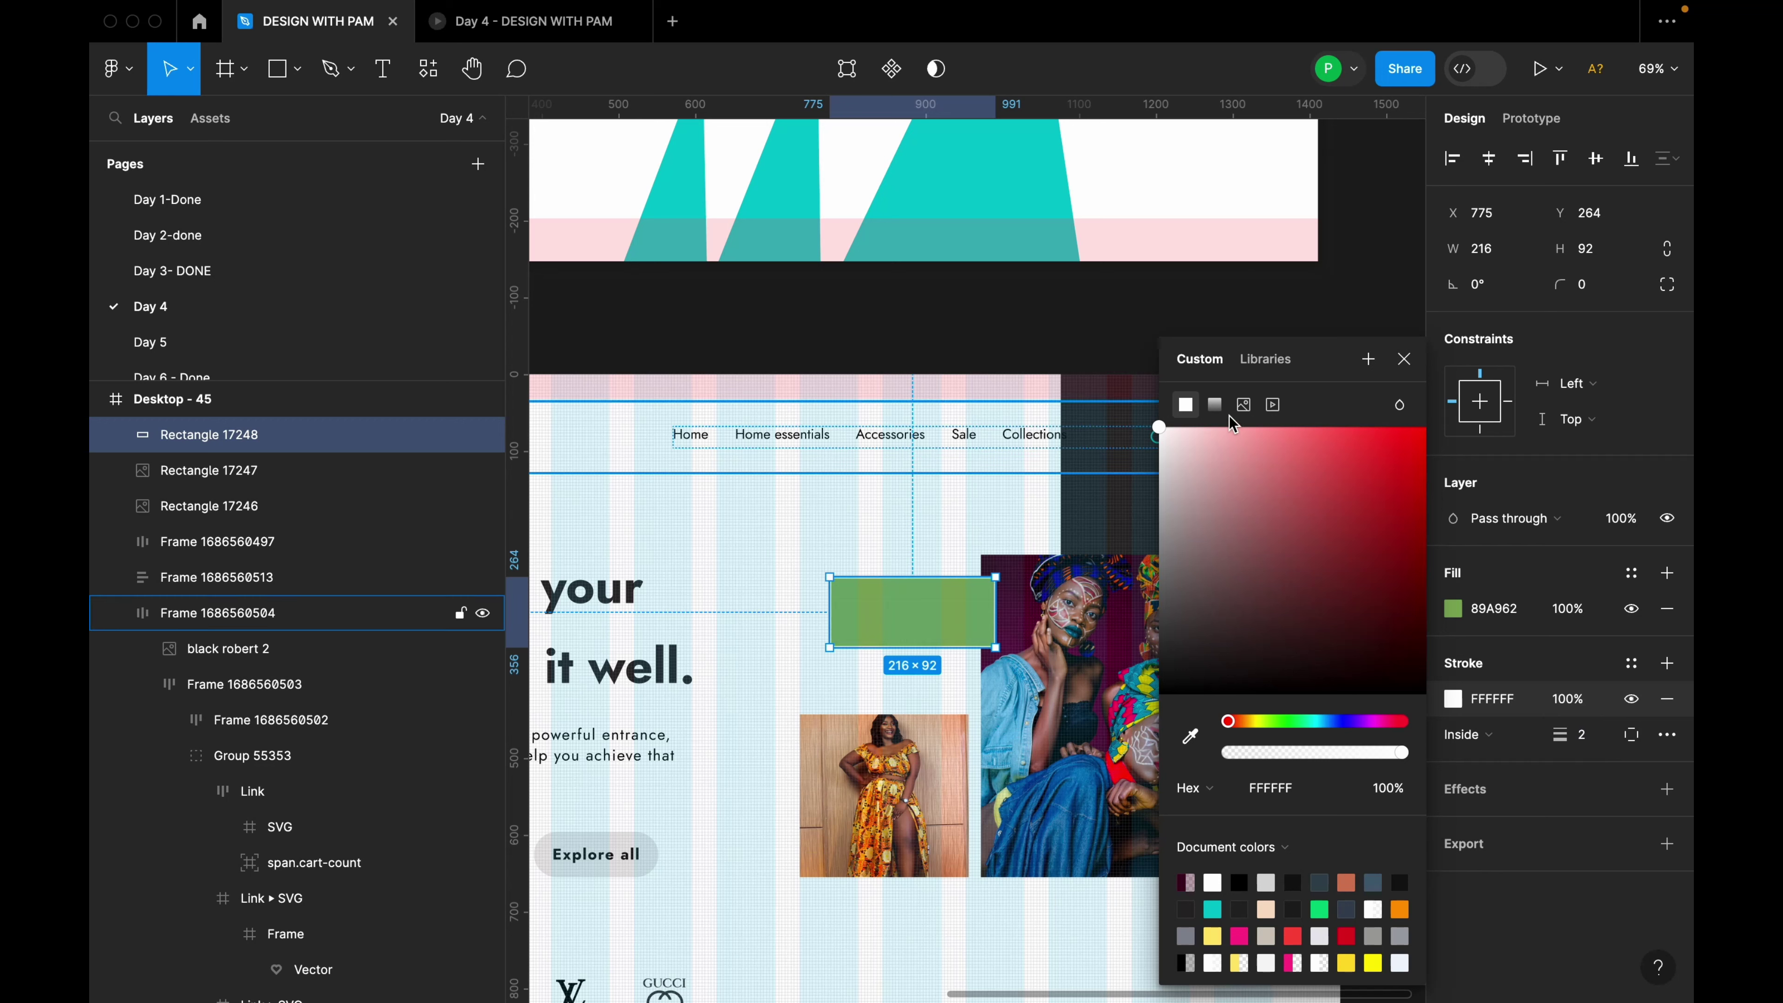
Change the badge's stroke to a linear gradient running diagonally from its upper-right corner to just below its bottom edge.
left_click(1216, 405)
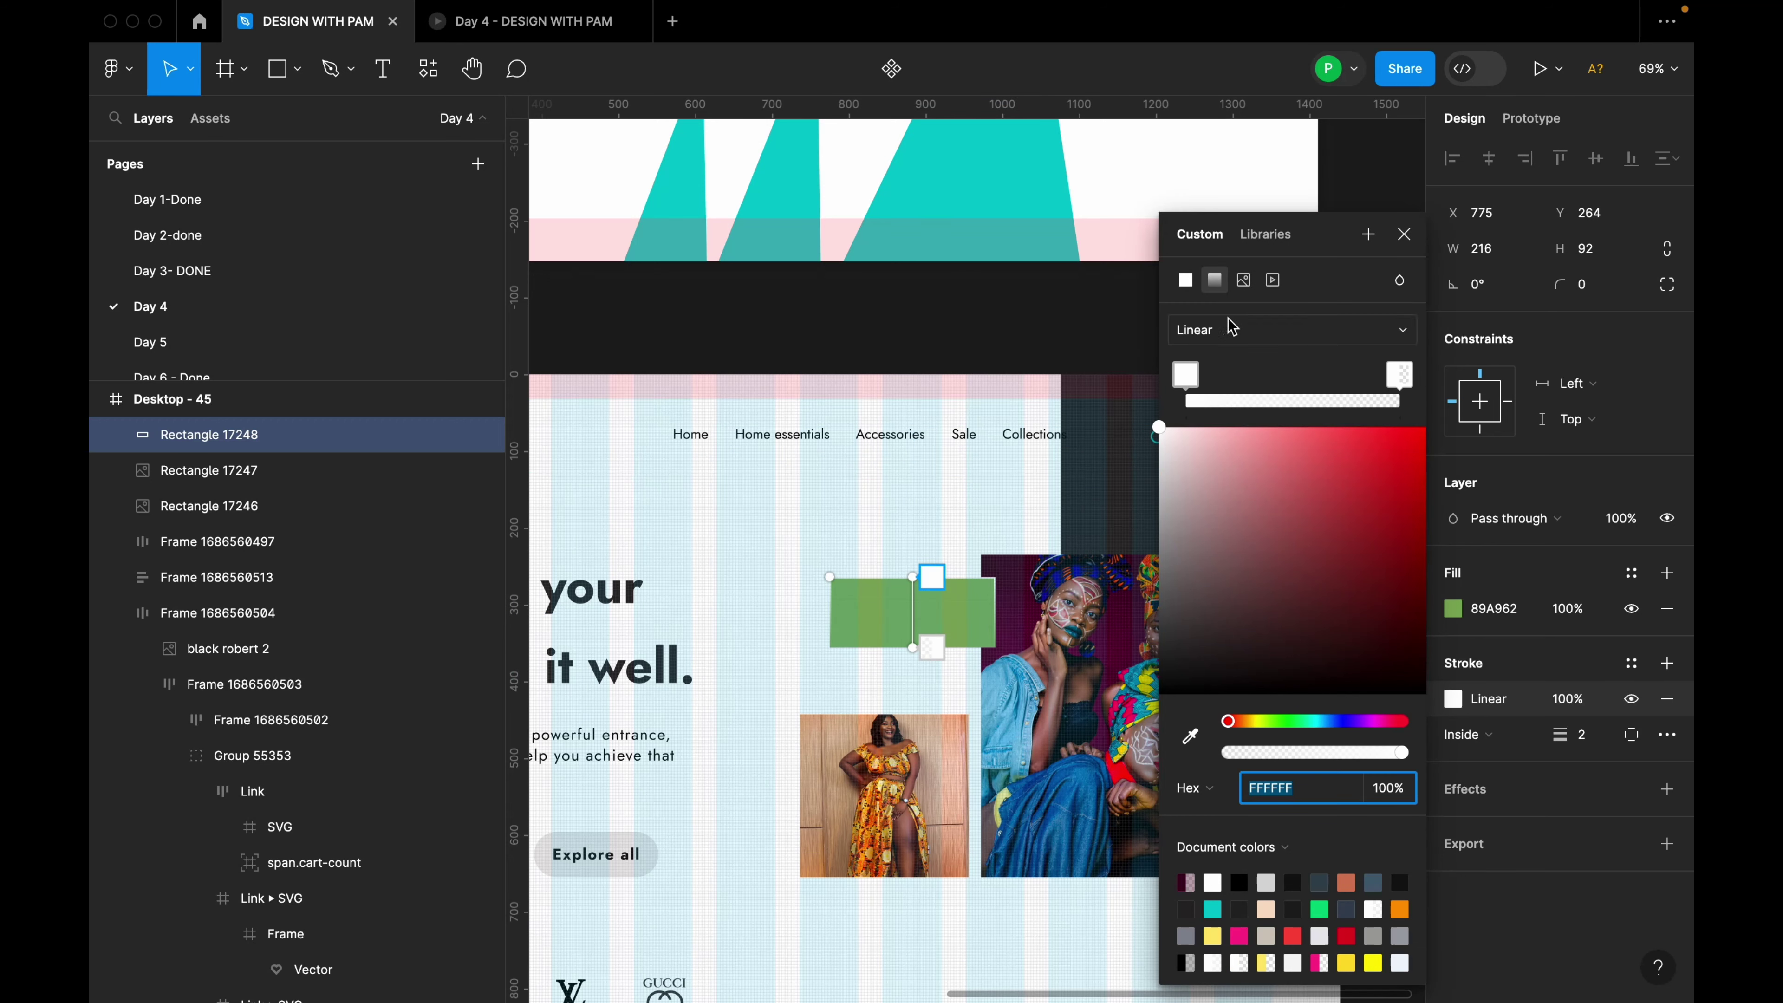
left_click(1233, 334)
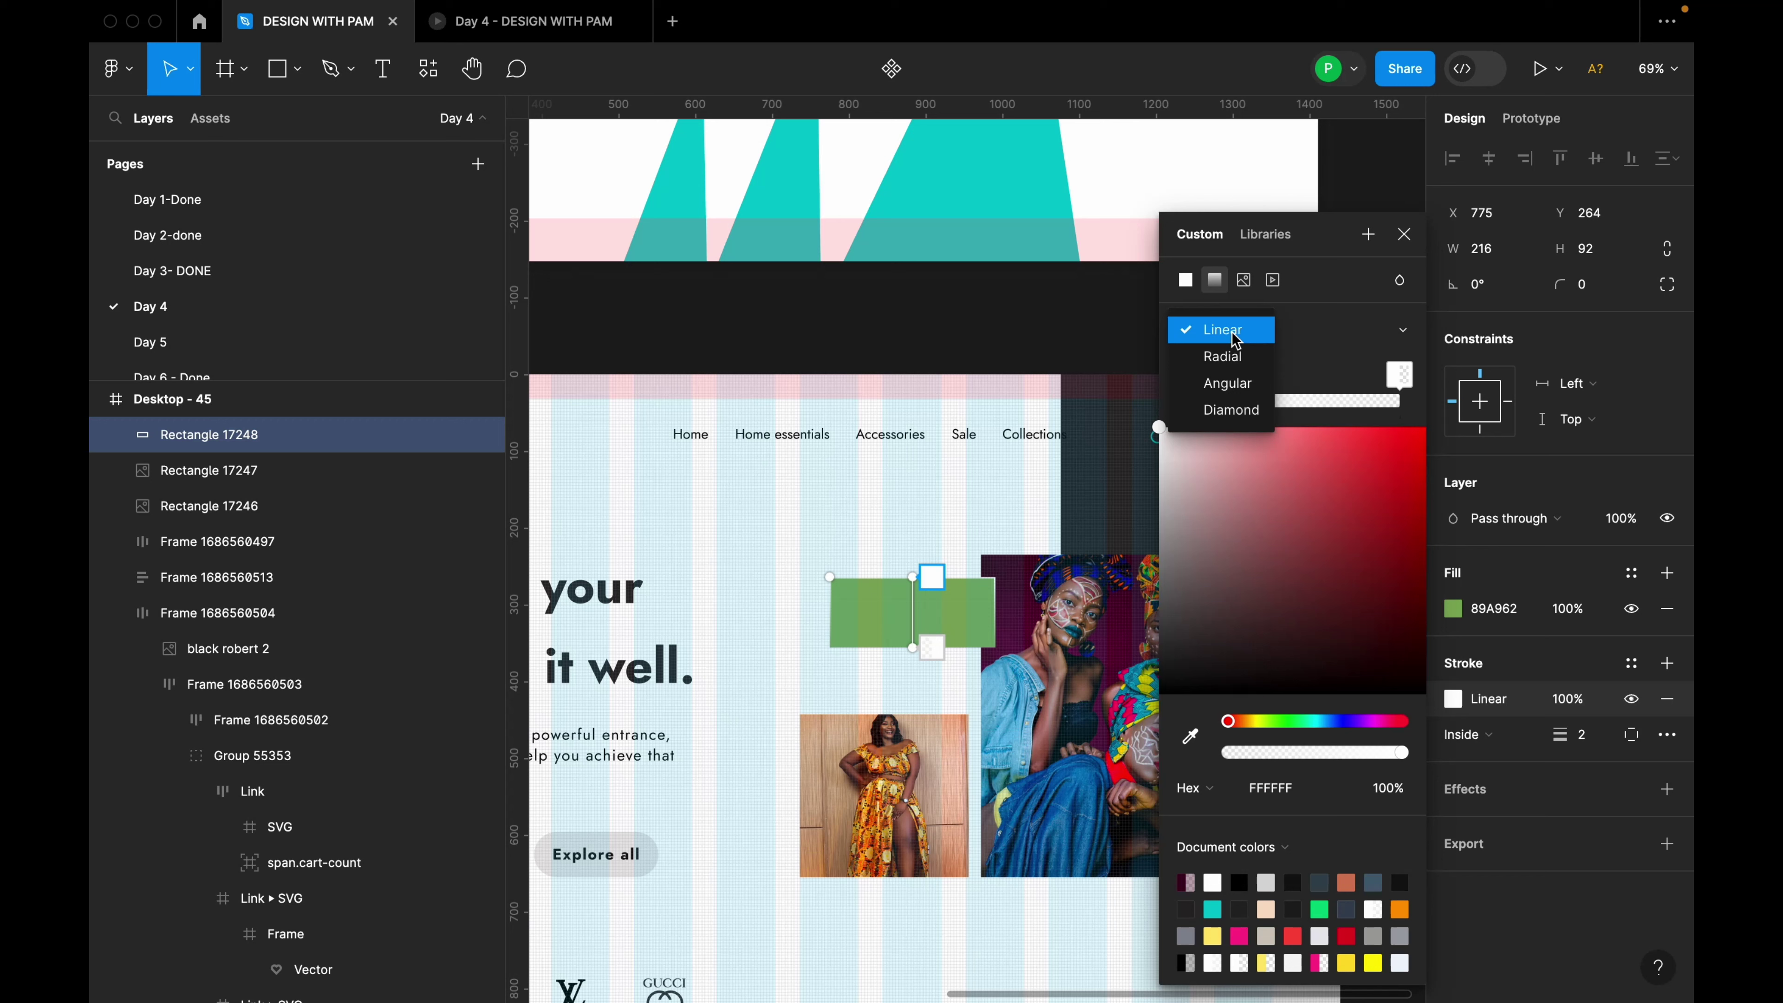
left_click(1236, 339)
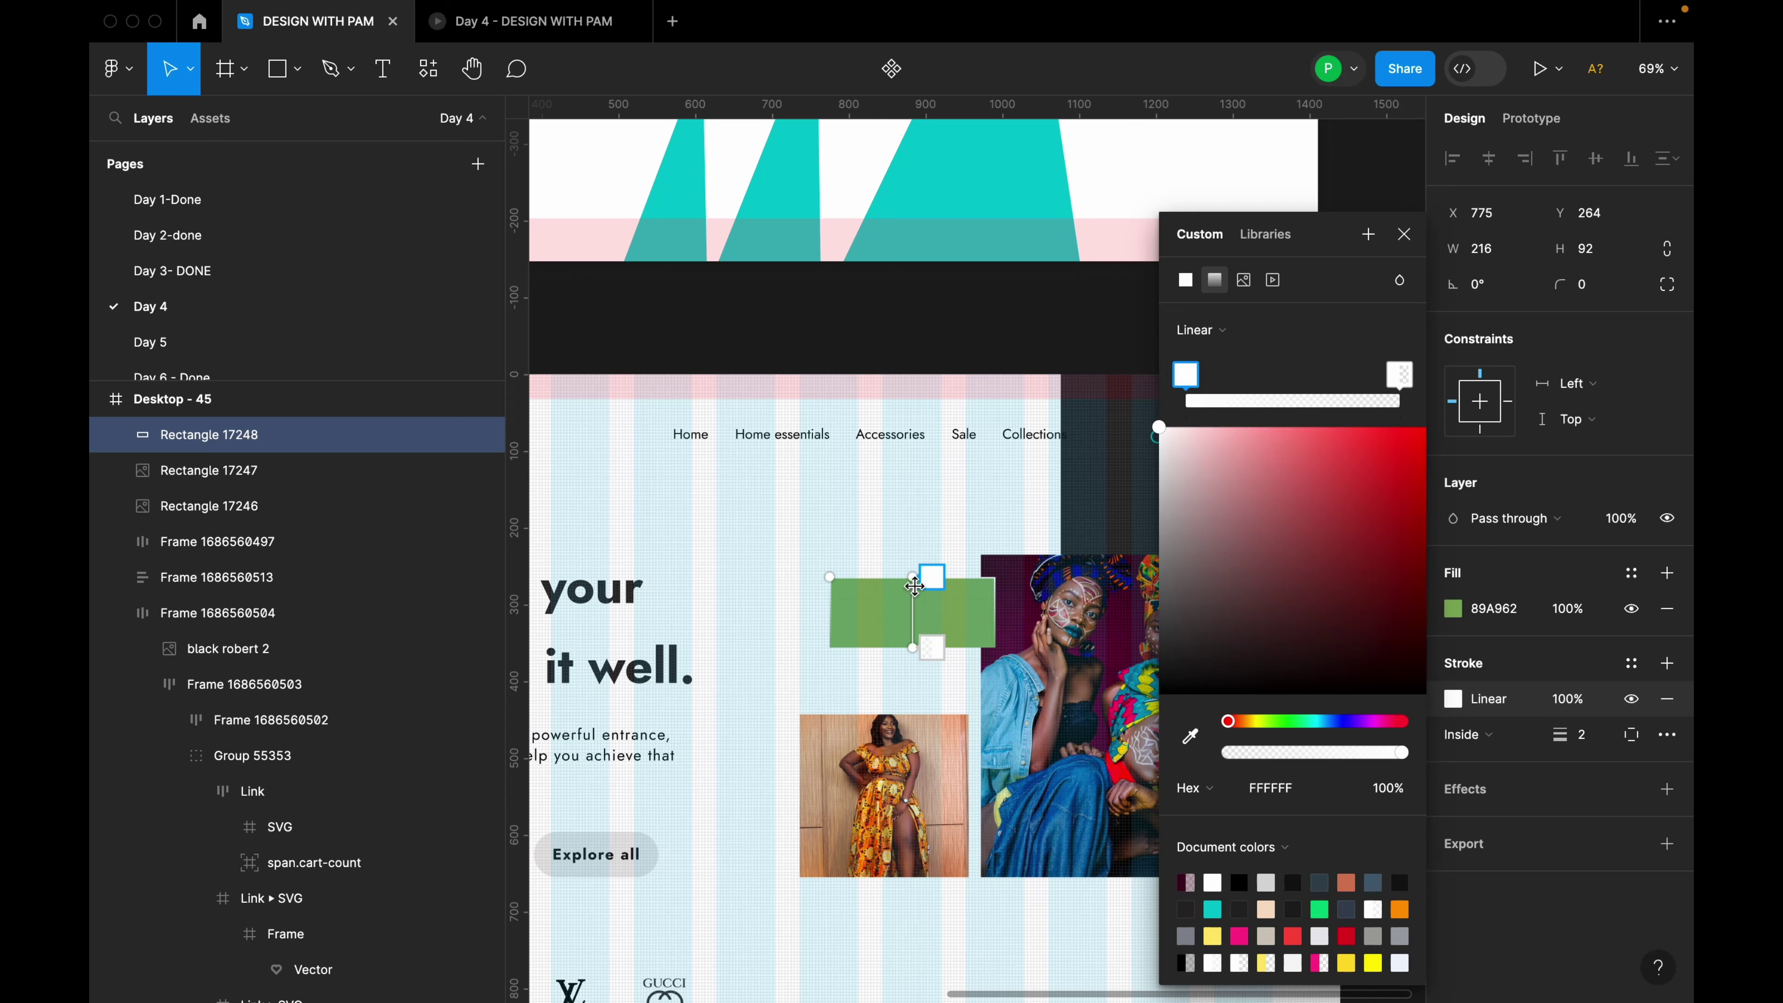
left_click_drag(913, 586, 995, 577)
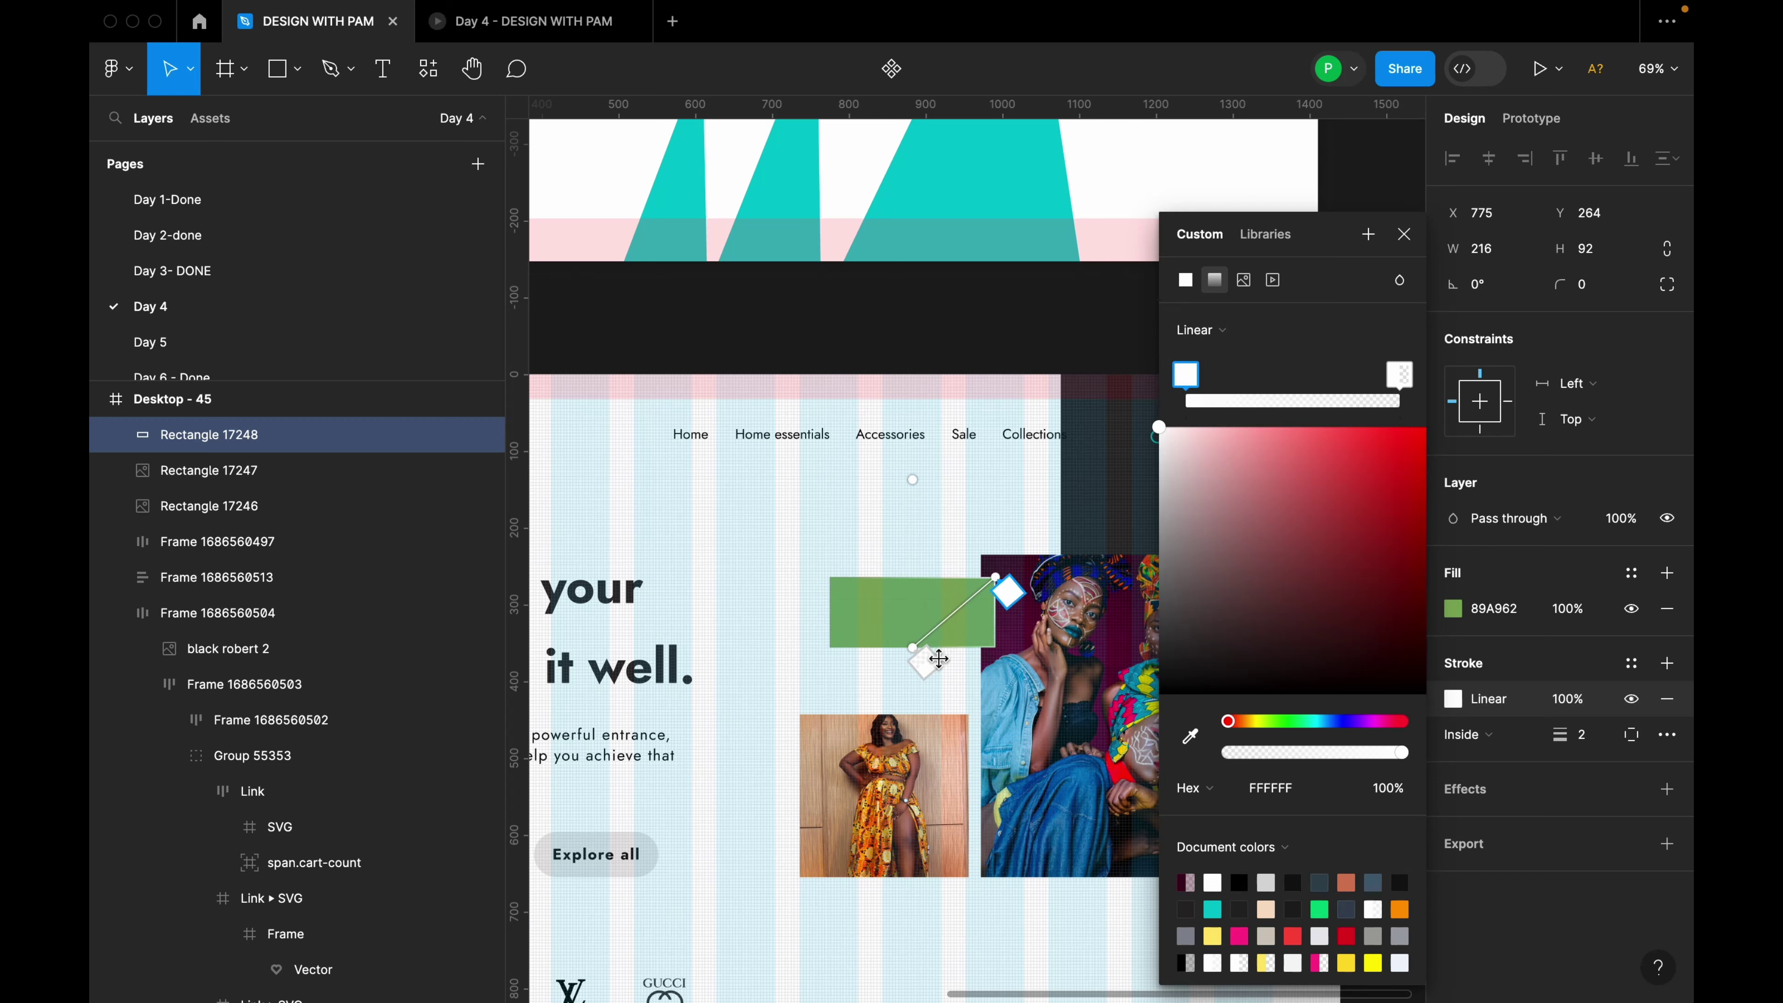
left_click_drag(939, 659, 919, 658)
scroll(919, 658, "up", 5)
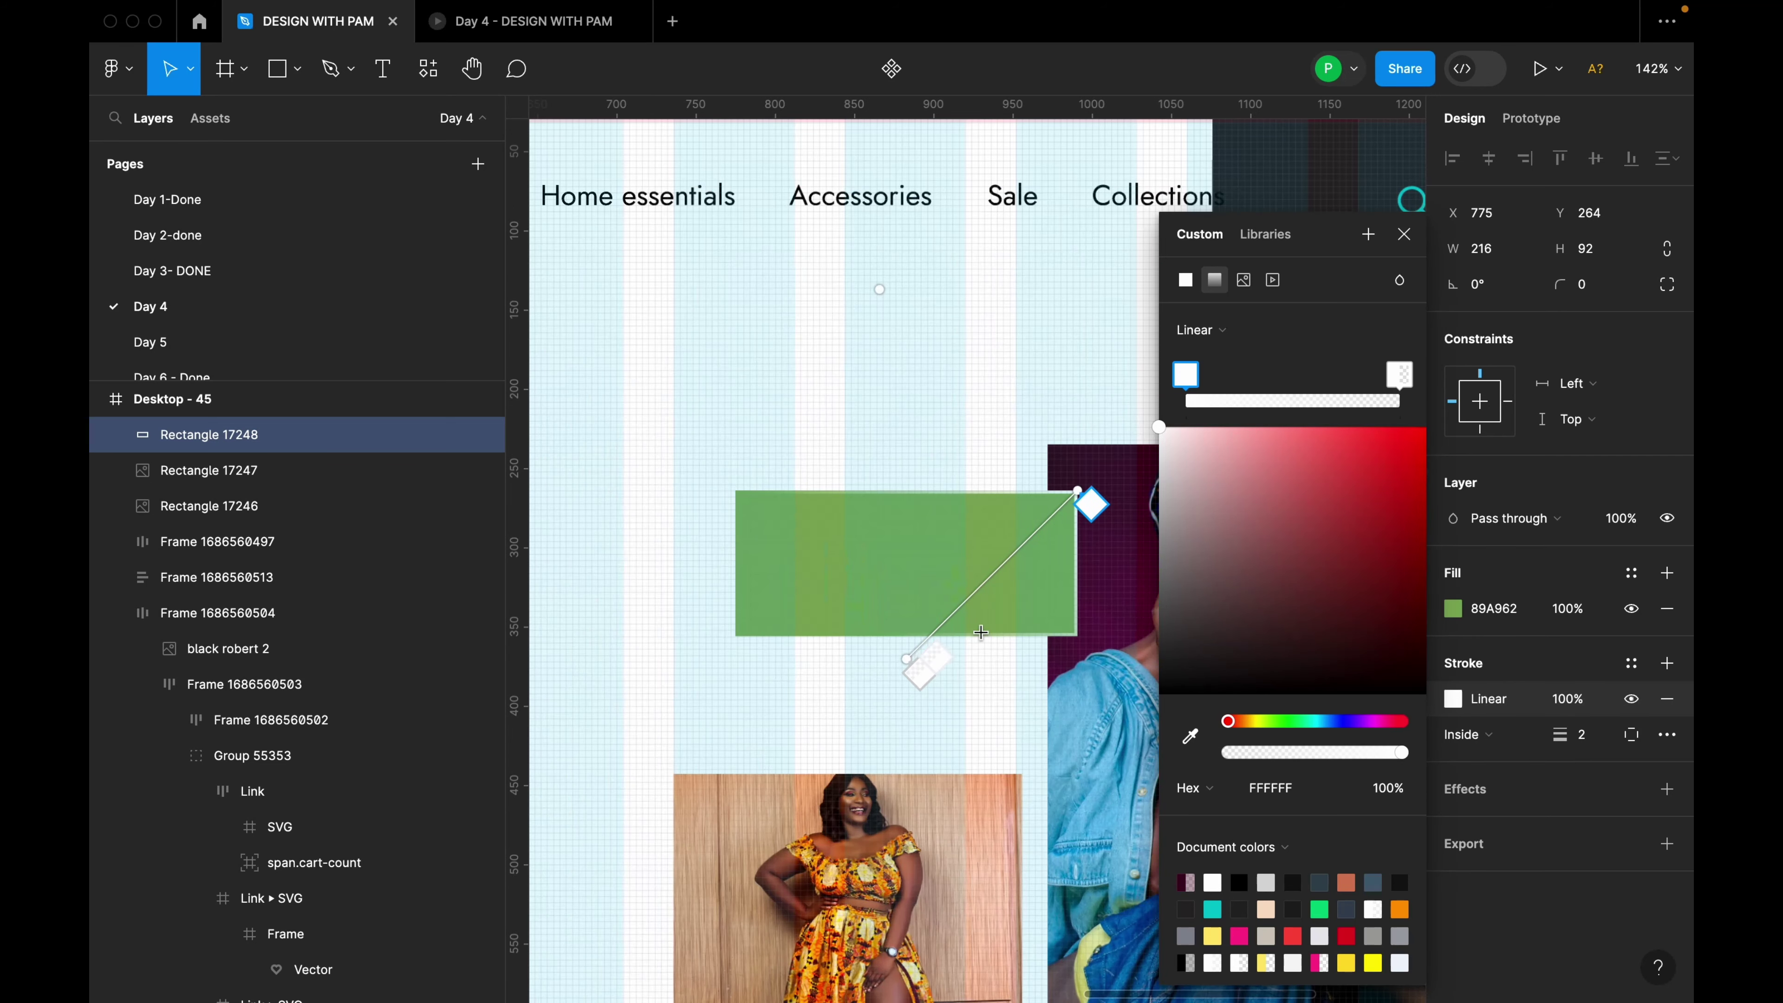
scroll(1081, 615, "up", 5)
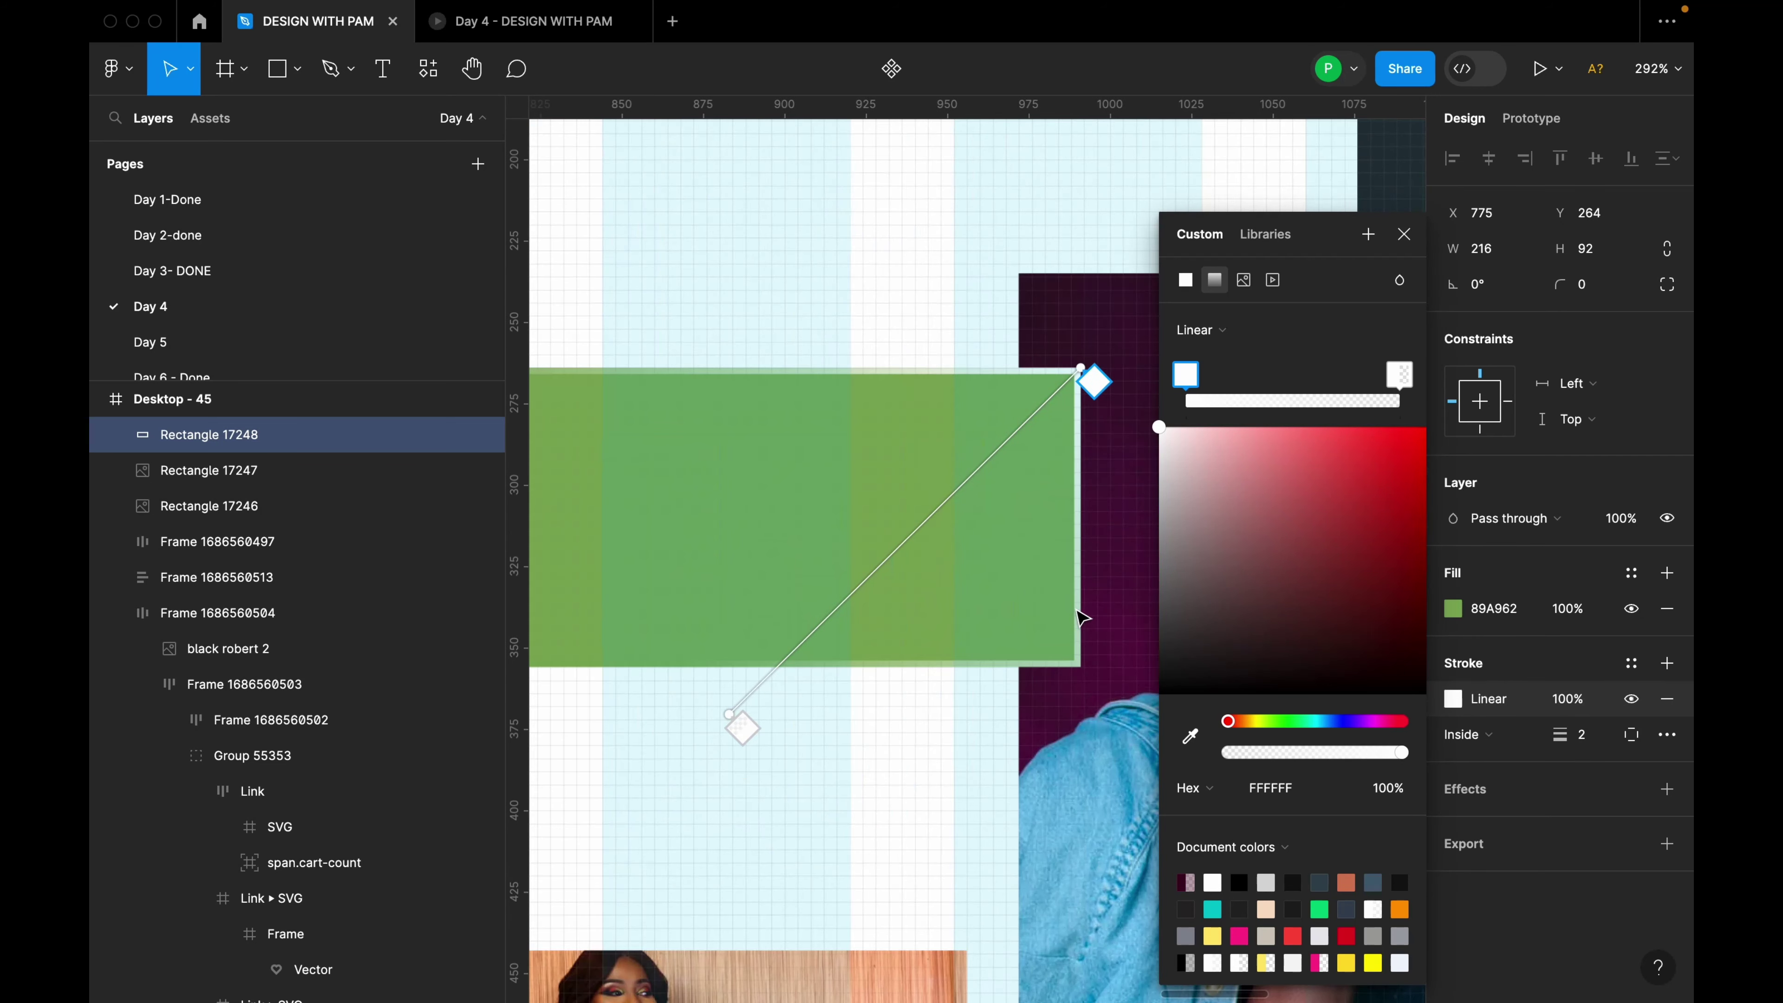
mouse_move(749, 715)
left_mouse_down()
mouse_move(956, 813)
mouse_move(808, 789)
mouse_move(774, 713)
mouse_move(712, 689)
mouse_move(791, 680)
mouse_move(736, 752)
mouse_move(638, 744)
mouse_move(620, 717)
mouse_move(890, 835)
left_mouse_up()
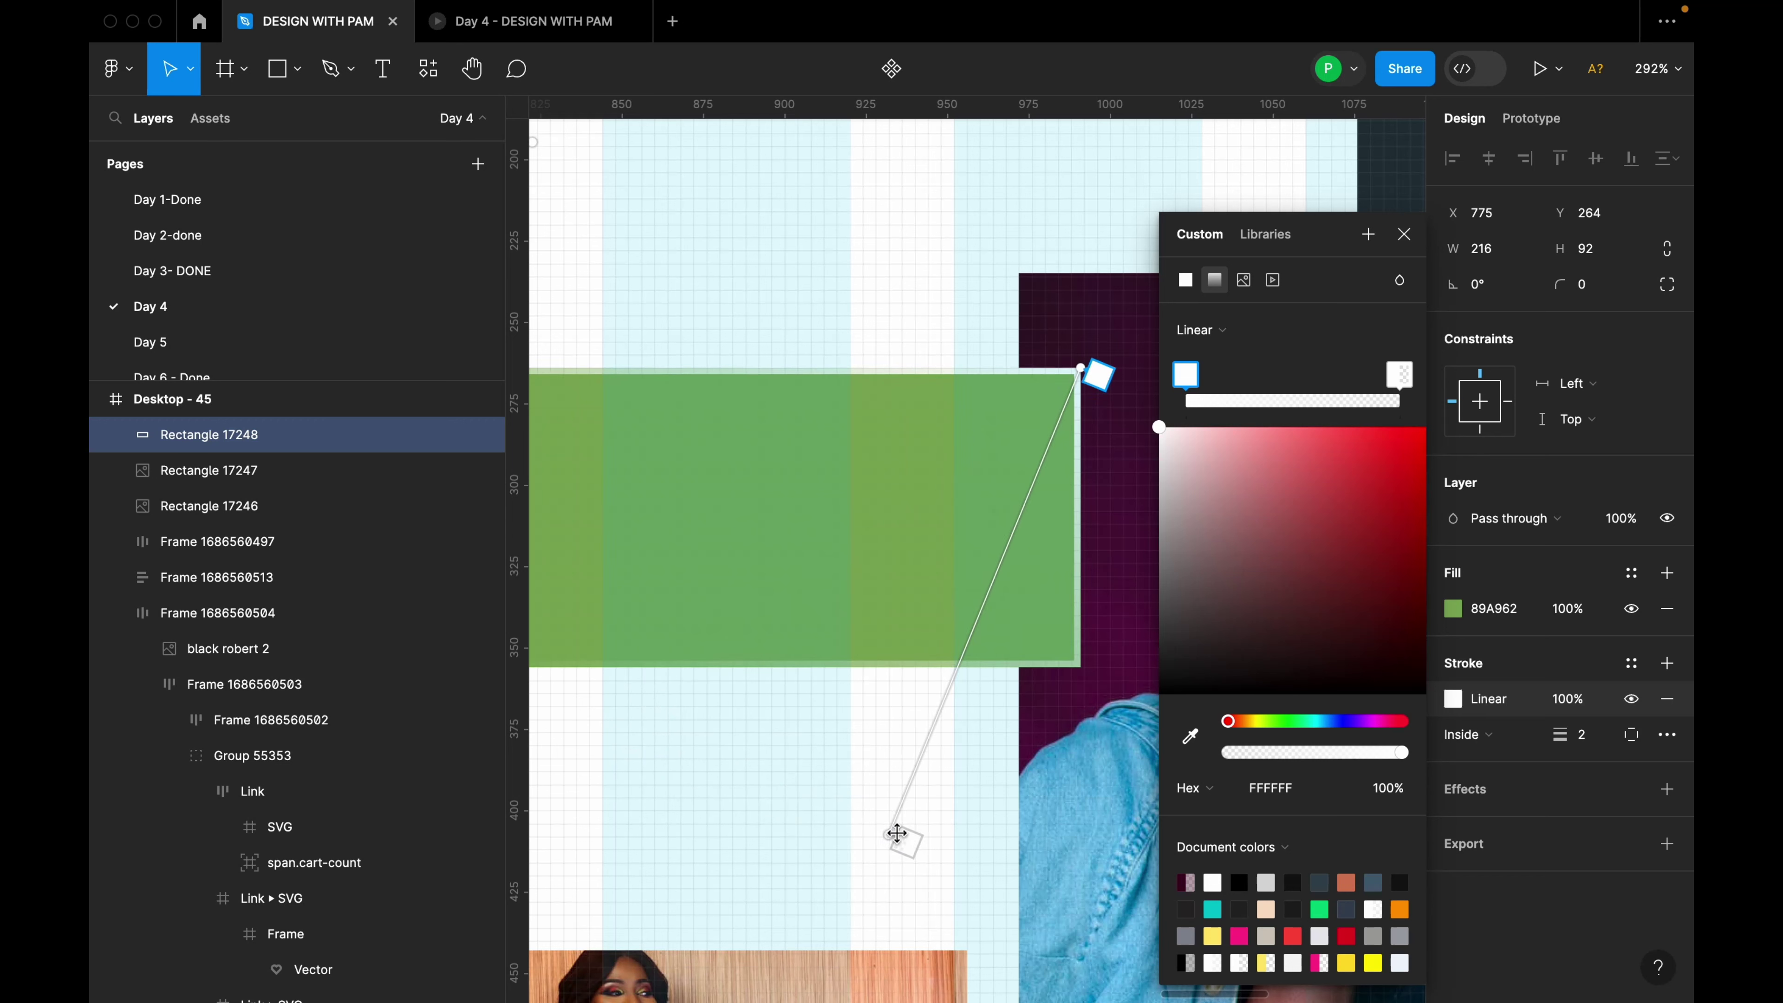
left_click(1015, 554)
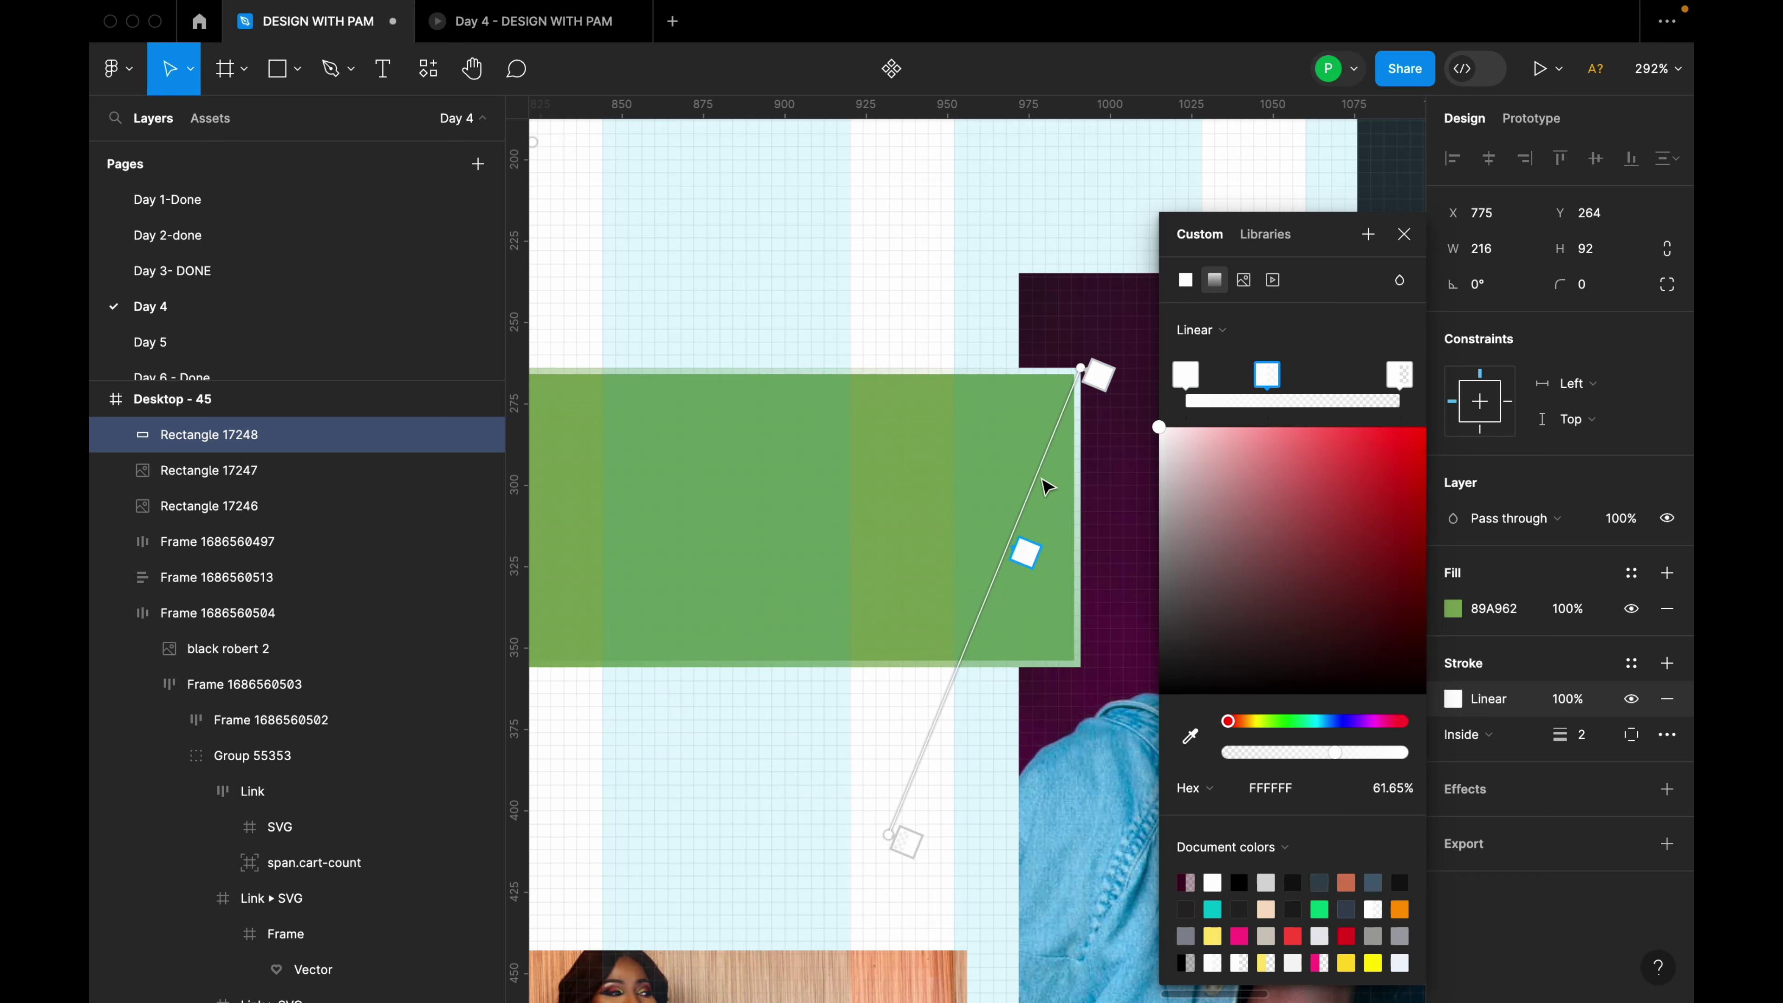
left_click_drag(1079, 370, 1025, 356)
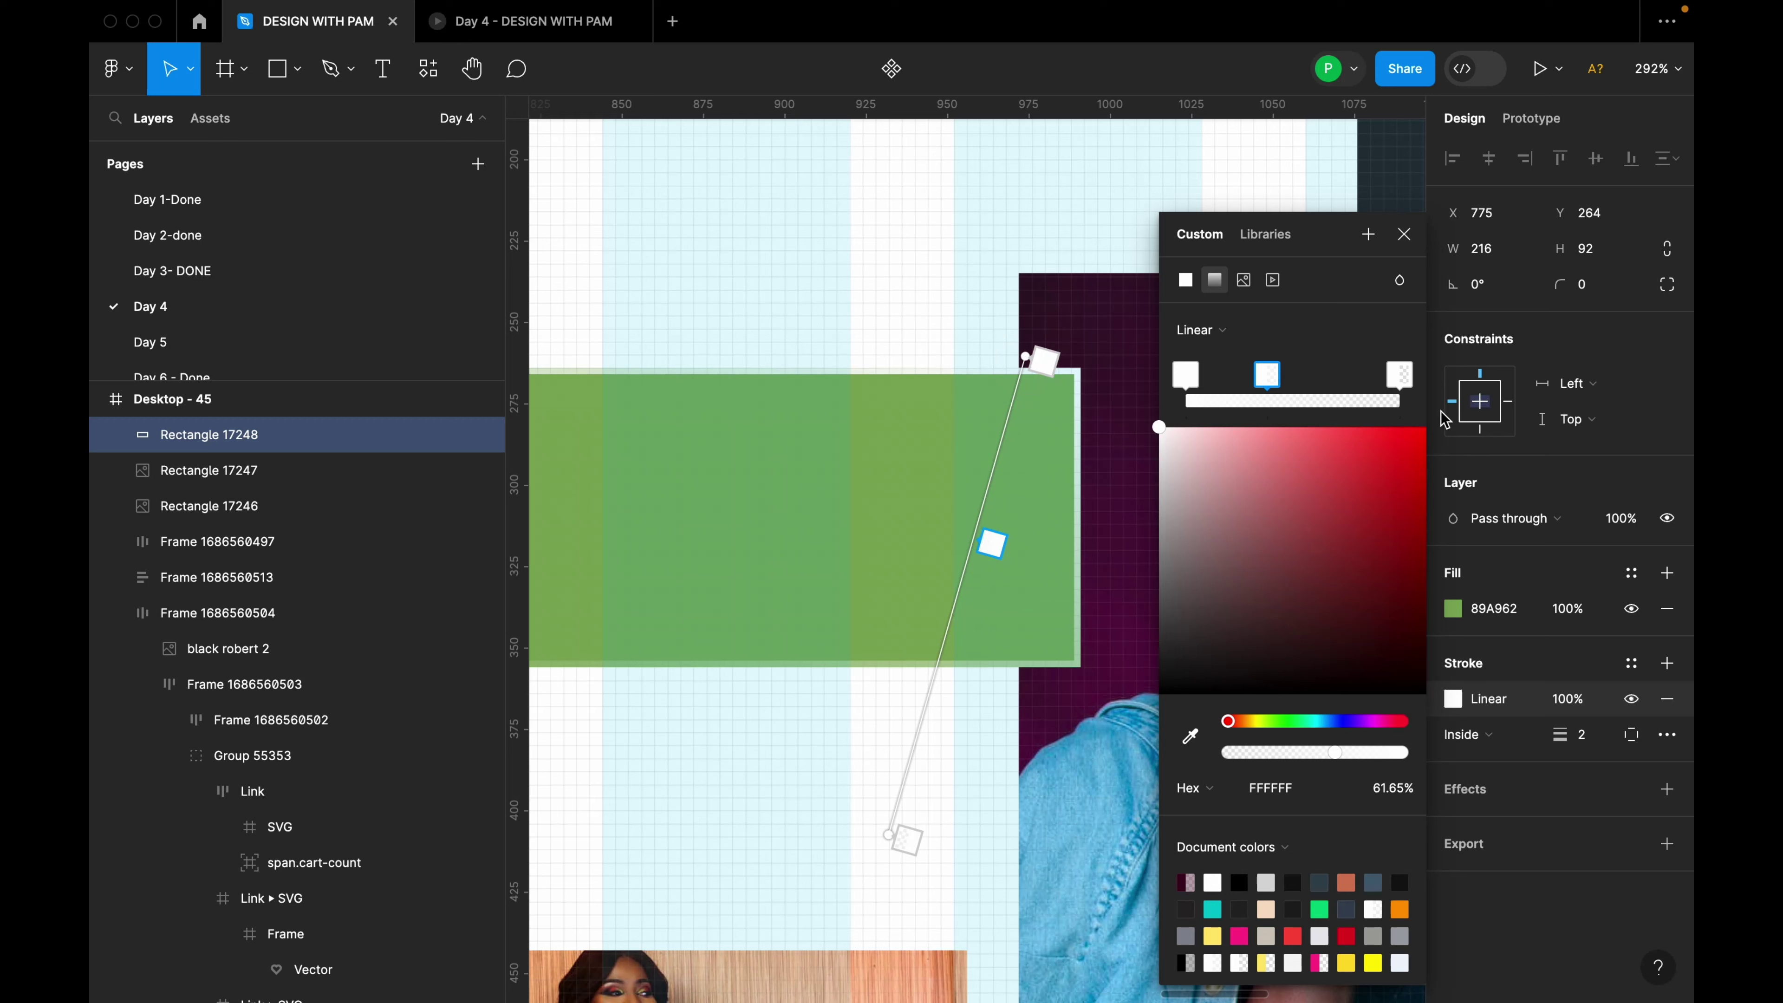
key("Delete")
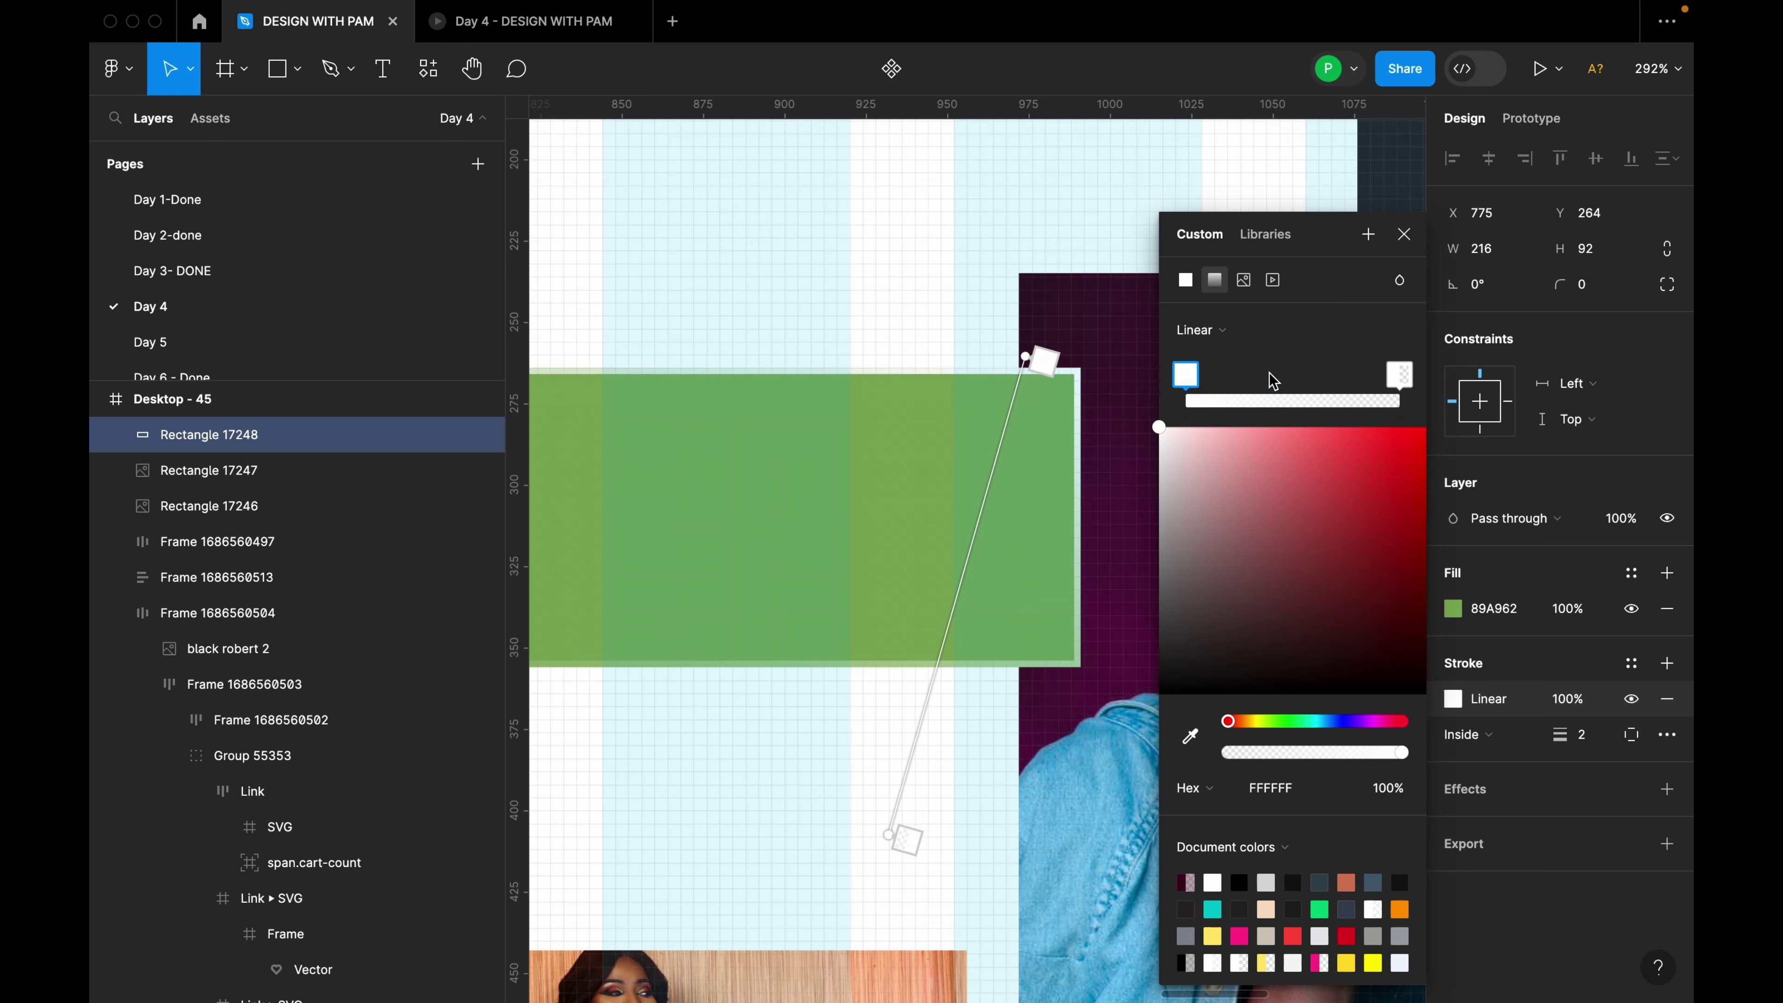
Reposition the badge stroke's gradient ends so it runs from near the rectangle's upper-right corner down to just below its bottom edge.
mouse_move(898, 819)
left_mouse_down()
mouse_move(836, 796)
mouse_move(787, 743)
left_mouse_up()
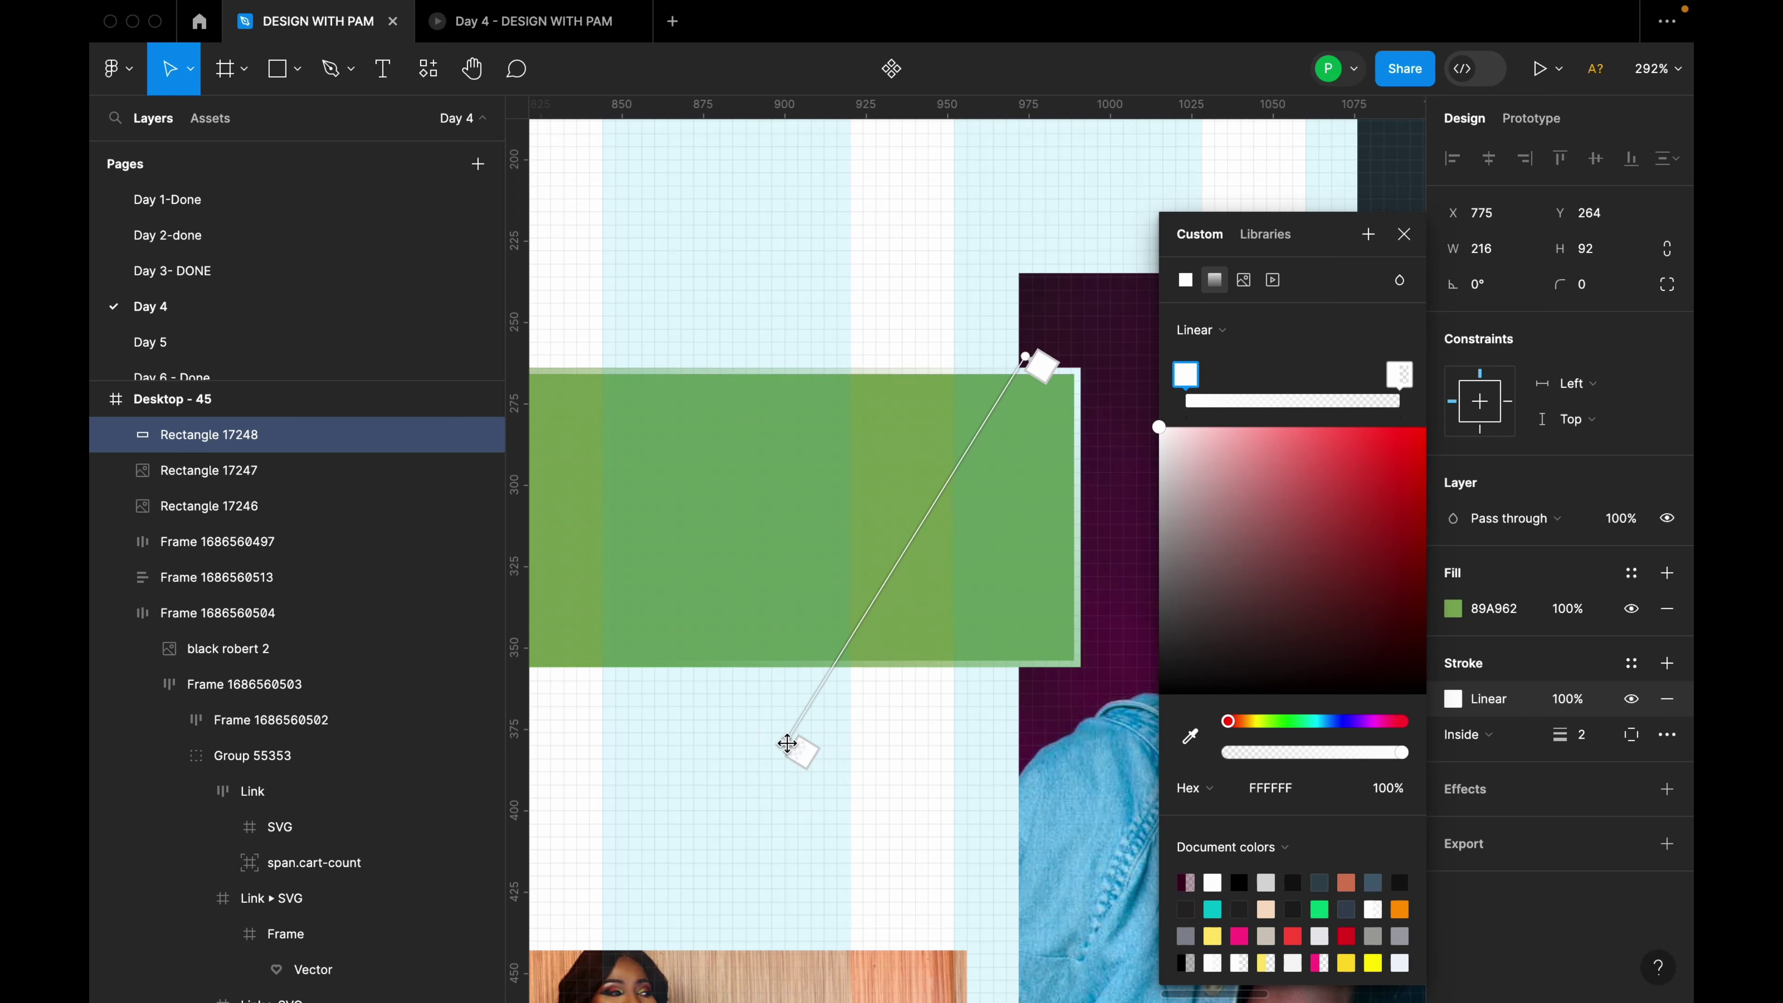
left_click_drag(1025, 356, 1065, 367)
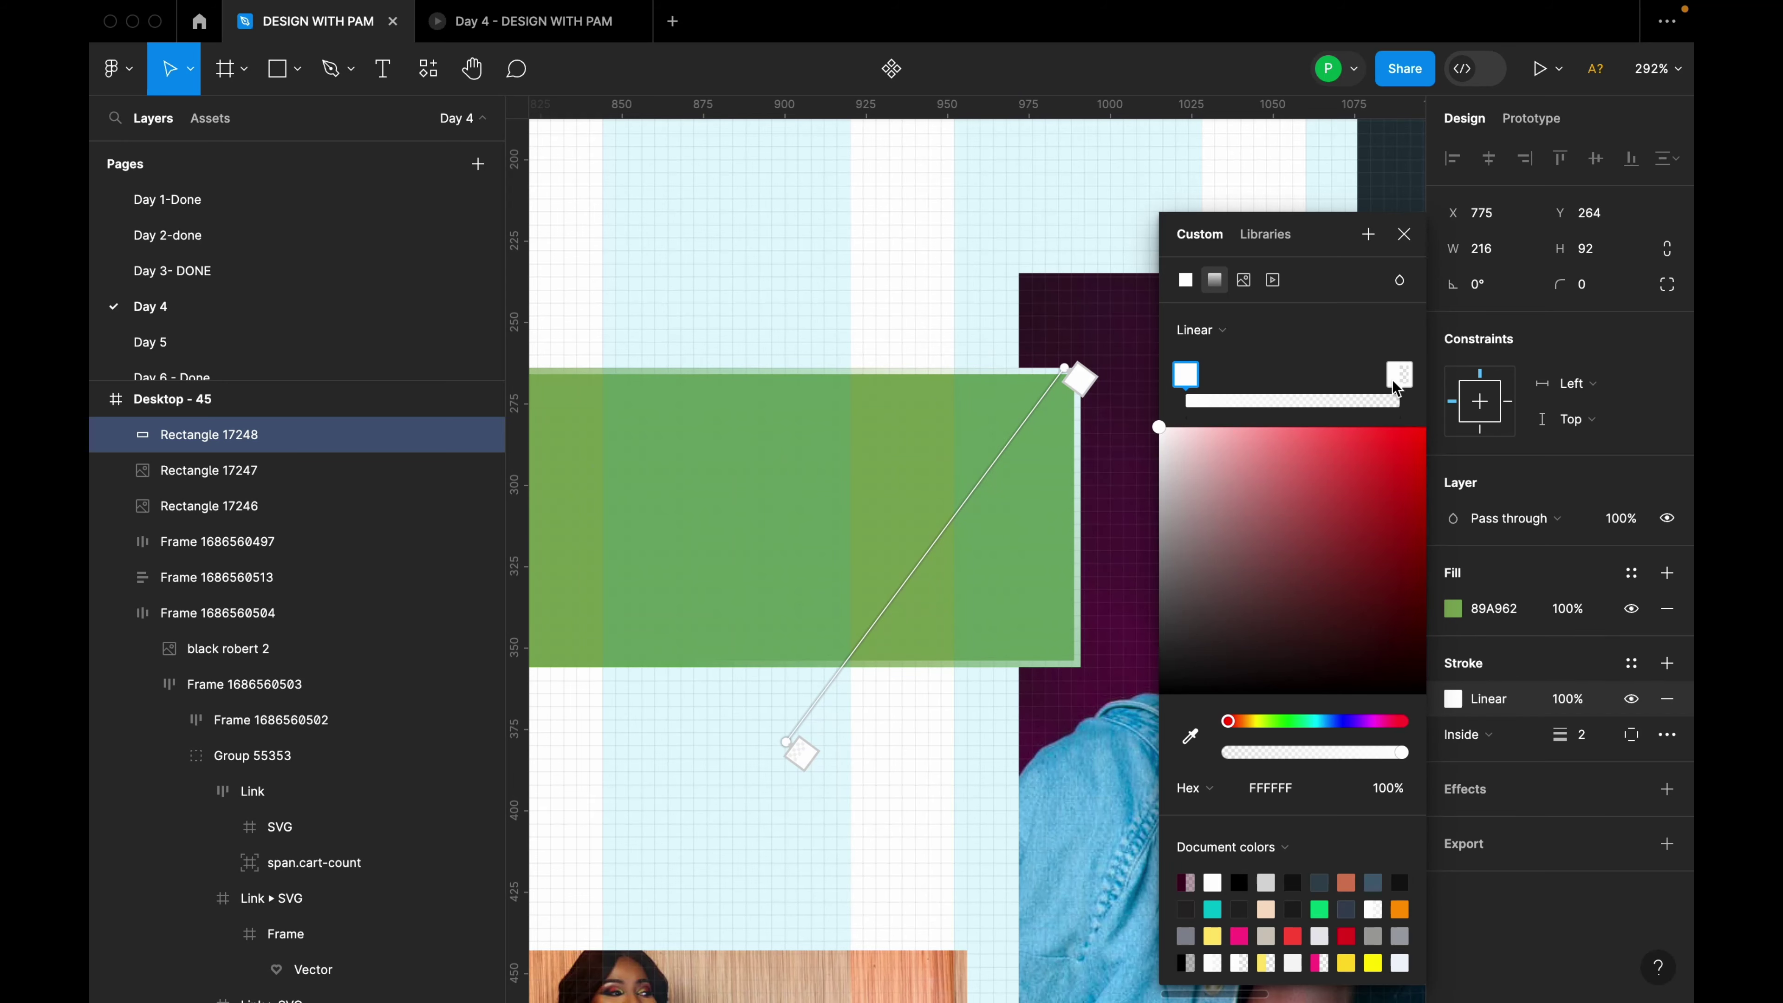
left_click(1404, 238)
Add a drop shadow to the green badge rectangle with X 0, Y 1, blur 30, spread 0 and 000000 at 25%.
scroll(1157, 351, "down", 10)
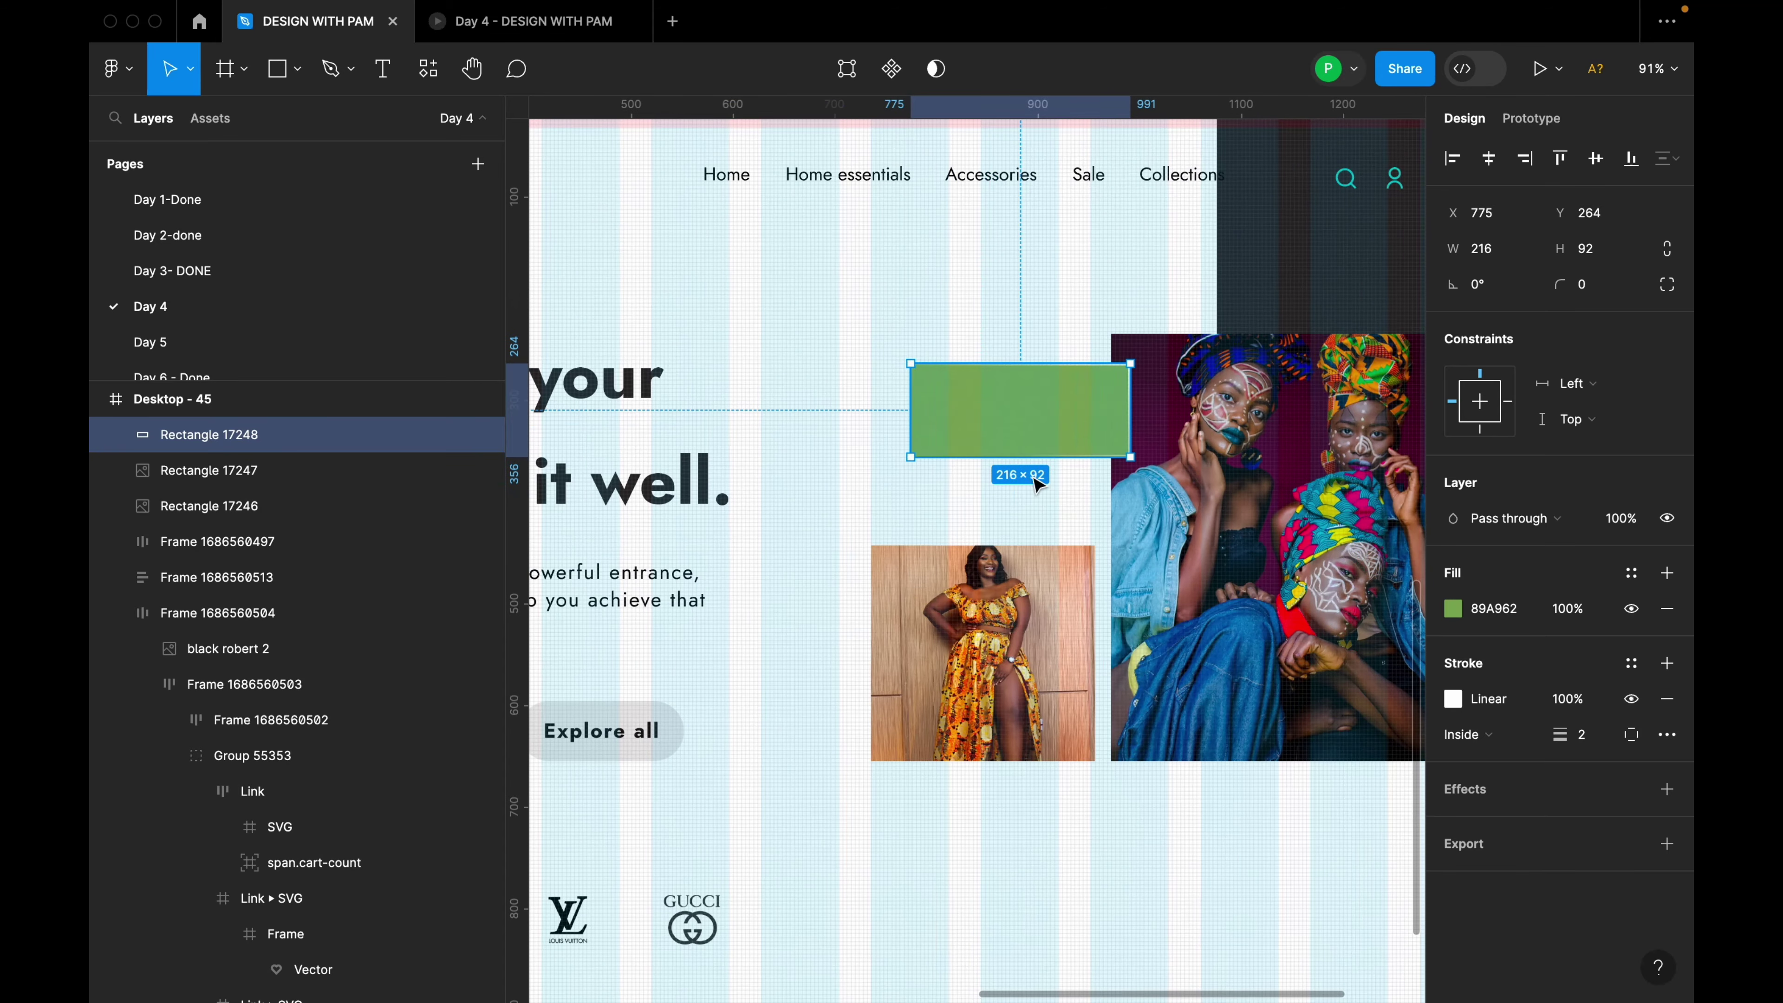
scroll(972, 453, "down", 2)
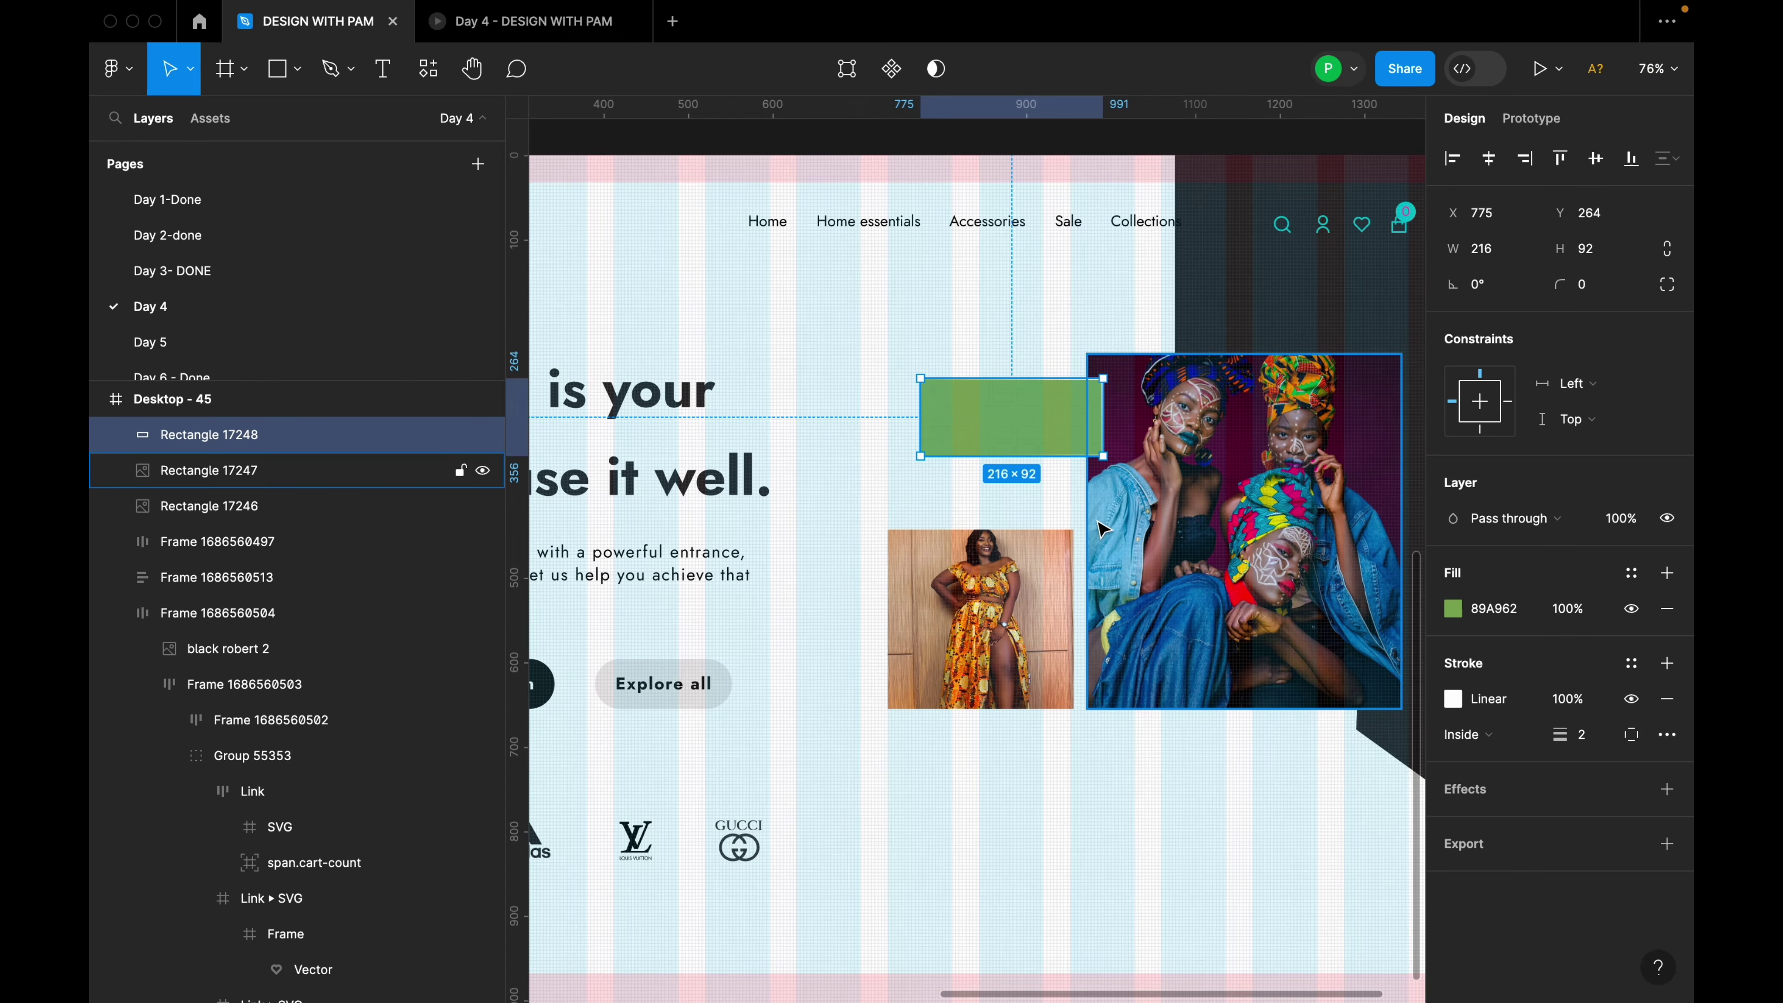
scroll(1116, 532, "down", 1)
left_click(1666, 789)
left_click(1452, 826)
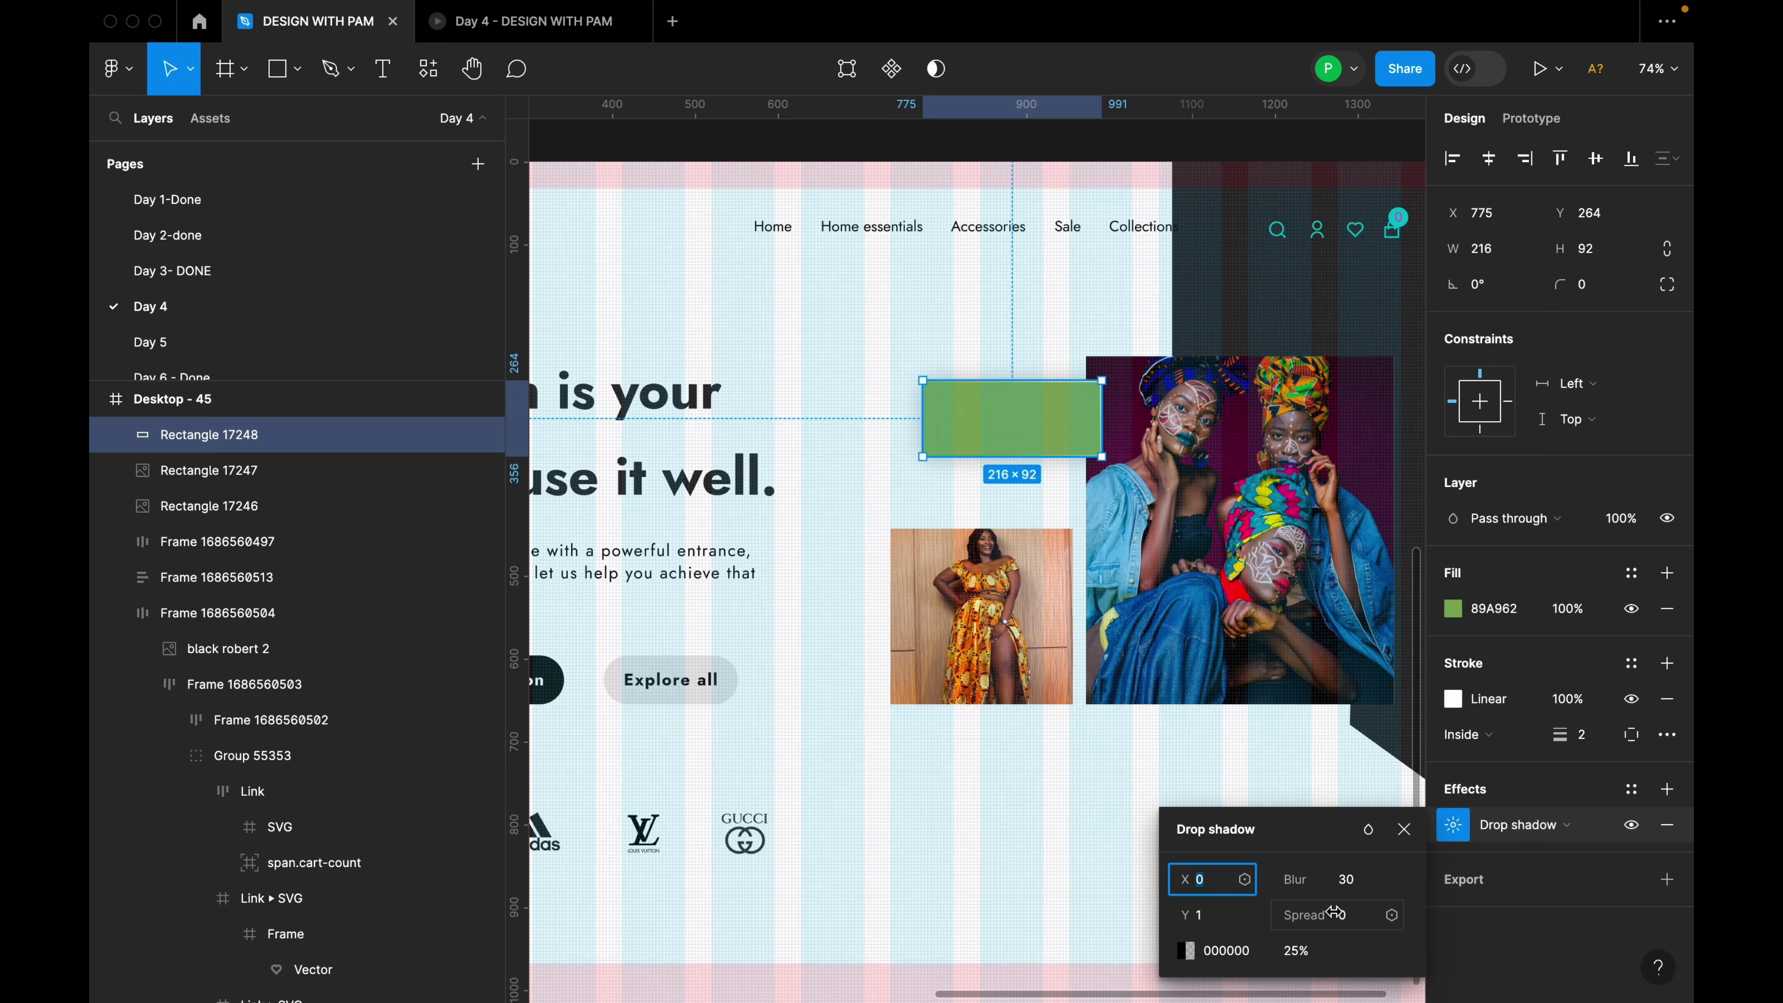
left_click(1399, 841)
left_click(1138, 746)
Add the white Jost Black text "Over 120k choices" on the green badge.
scroll(1142, 755, "down", 10)
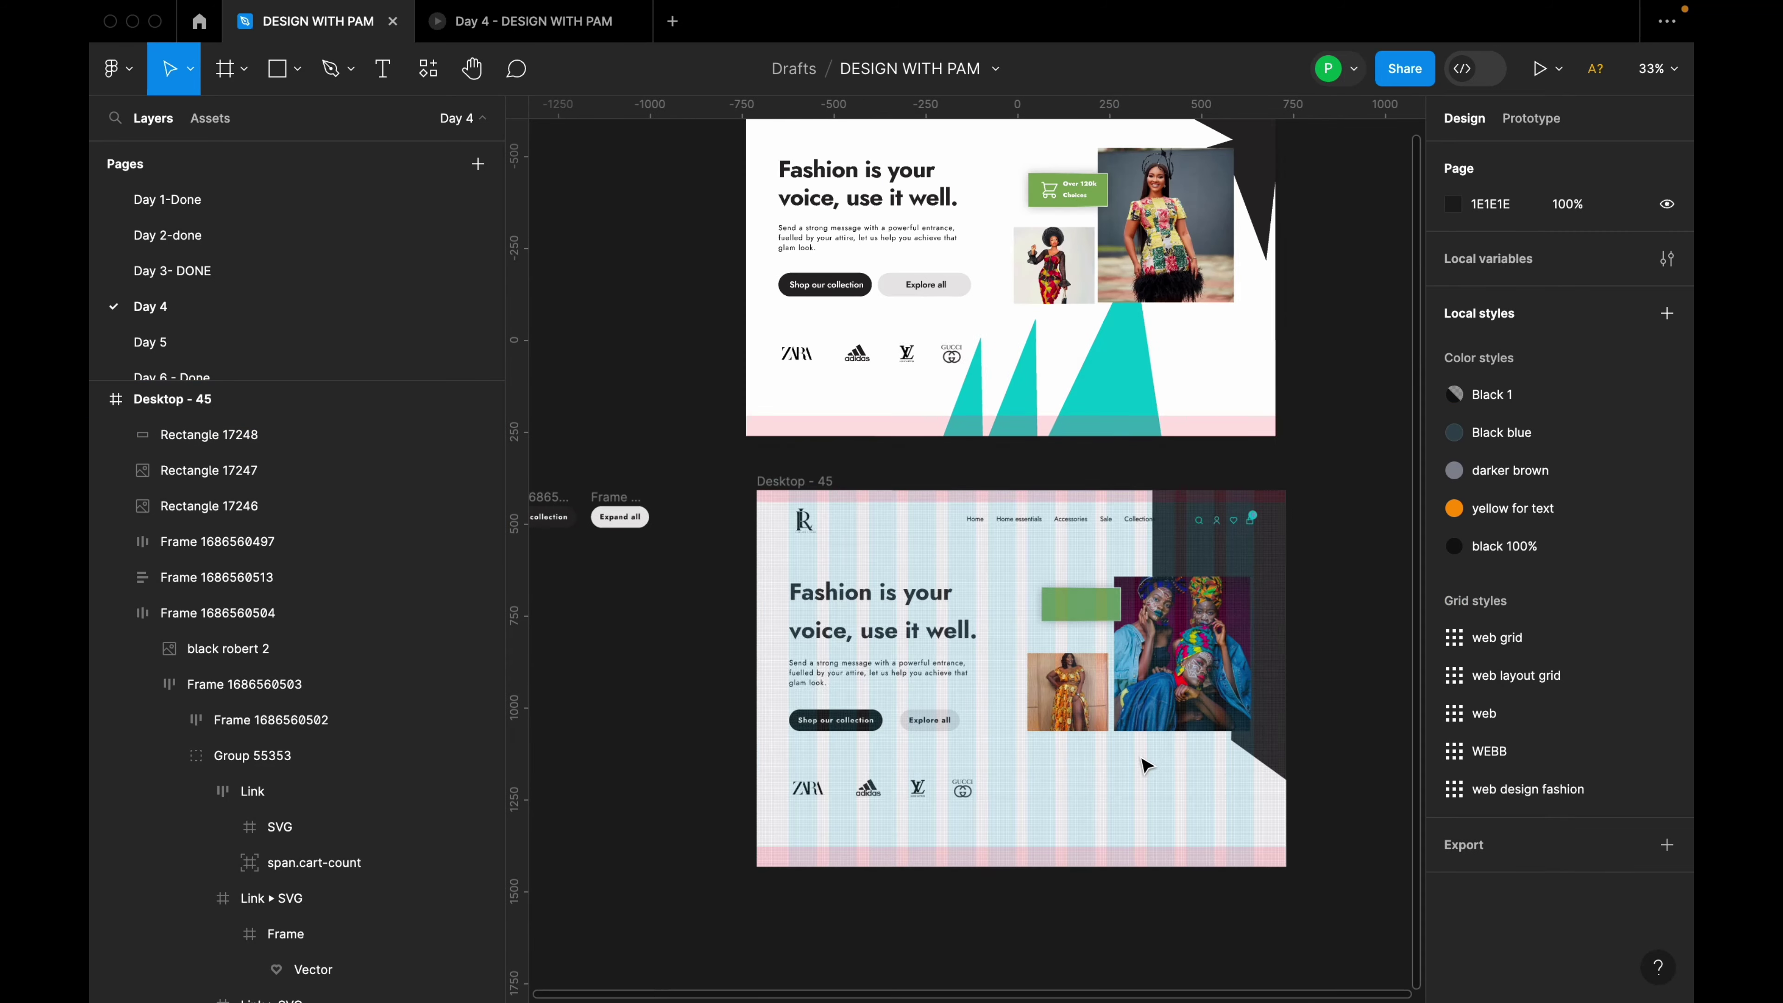
scroll(1144, 764, "up", 2)
scroll(1143, 766, "up", 5)
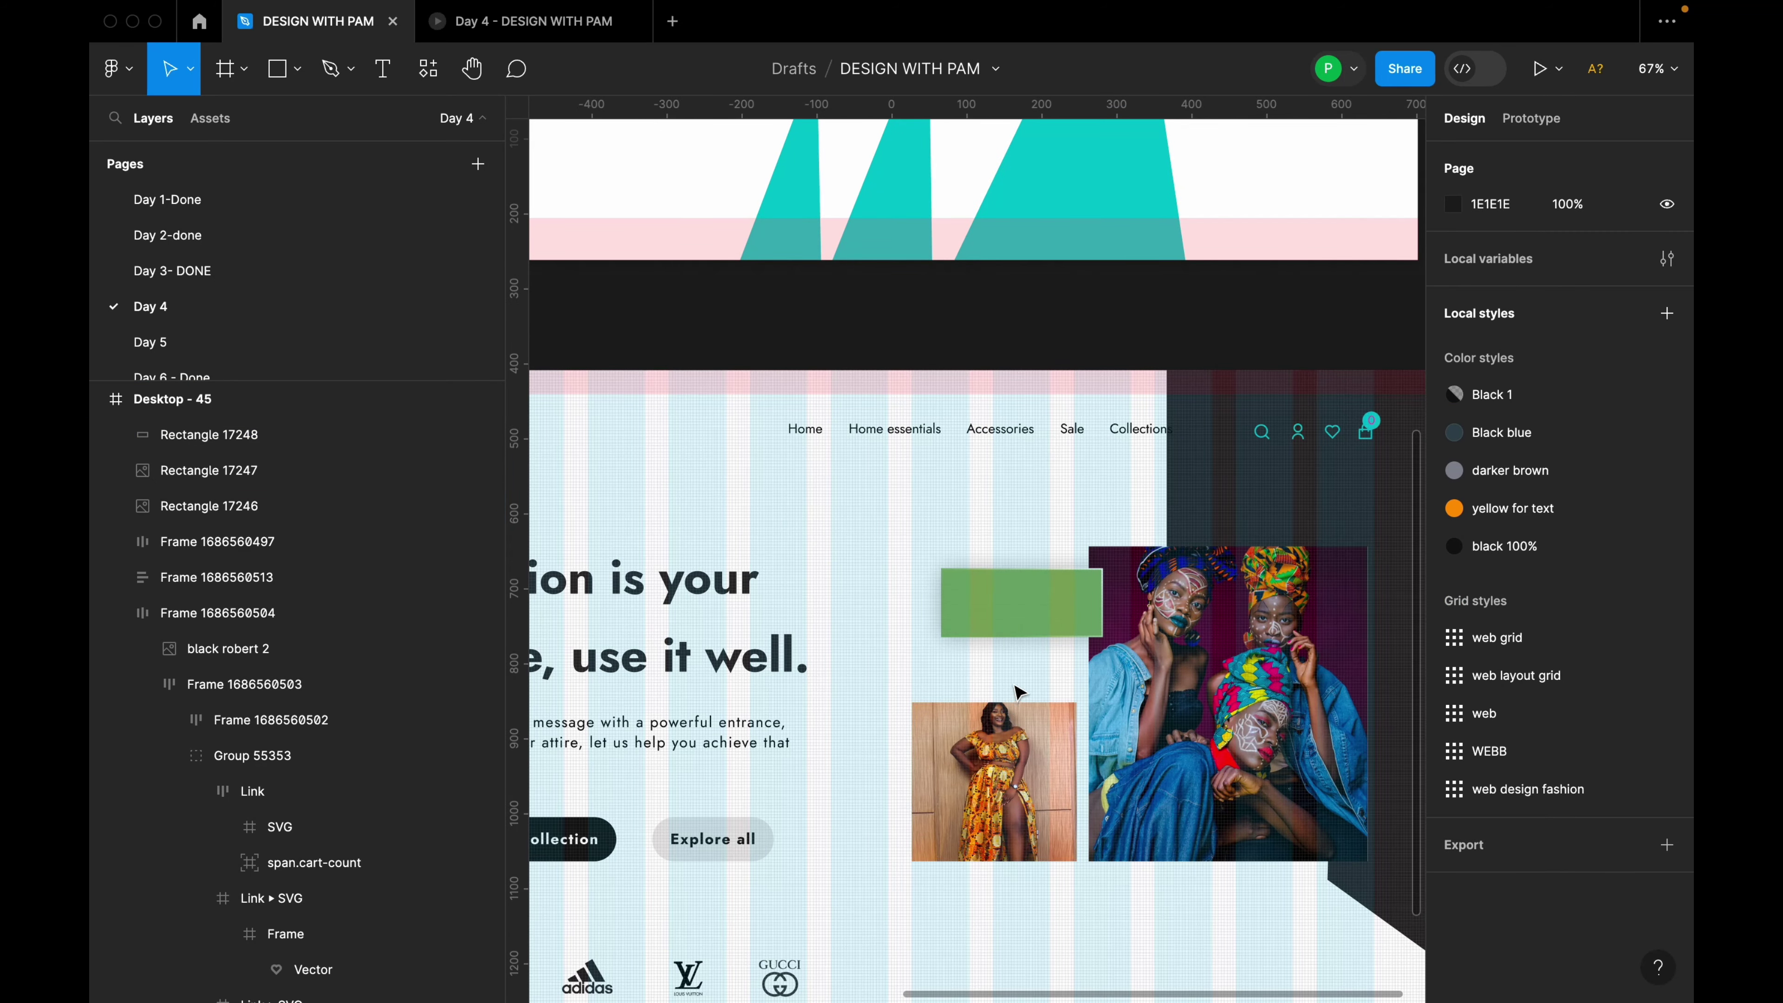
key("t")
left_click(1010, 610)
scroll(1018, 621, "up", 3)
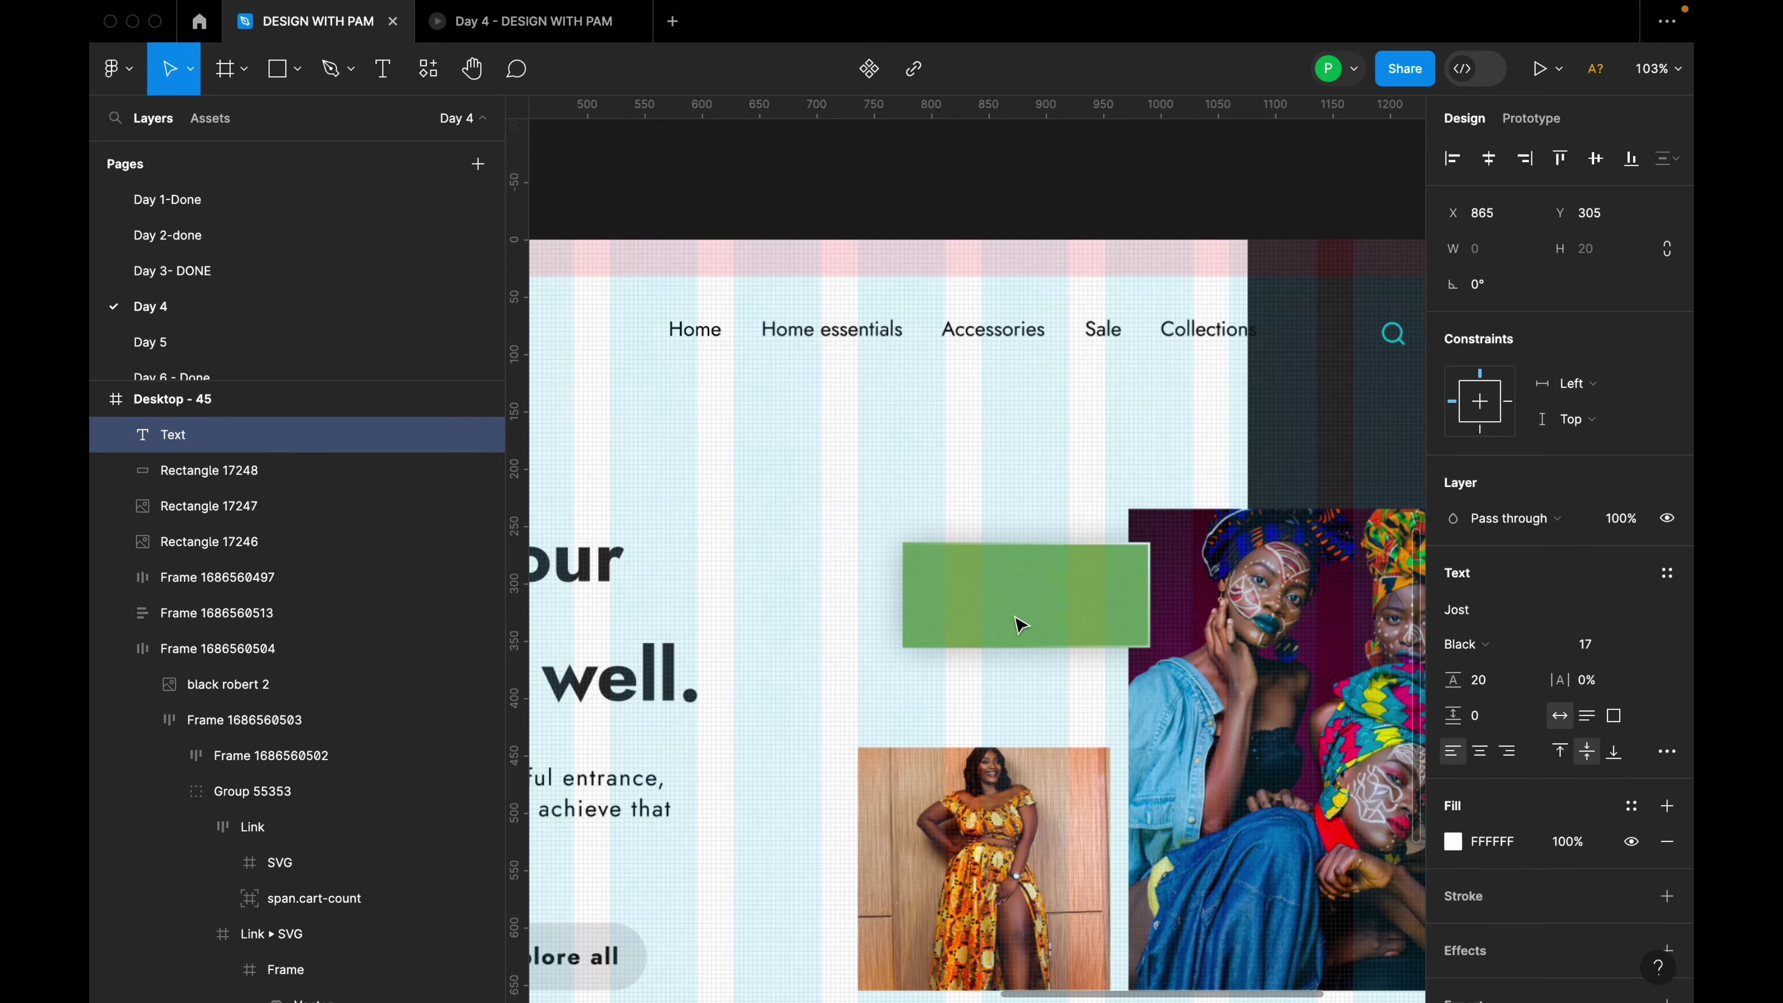
key("Caps_Lock")
type("o")
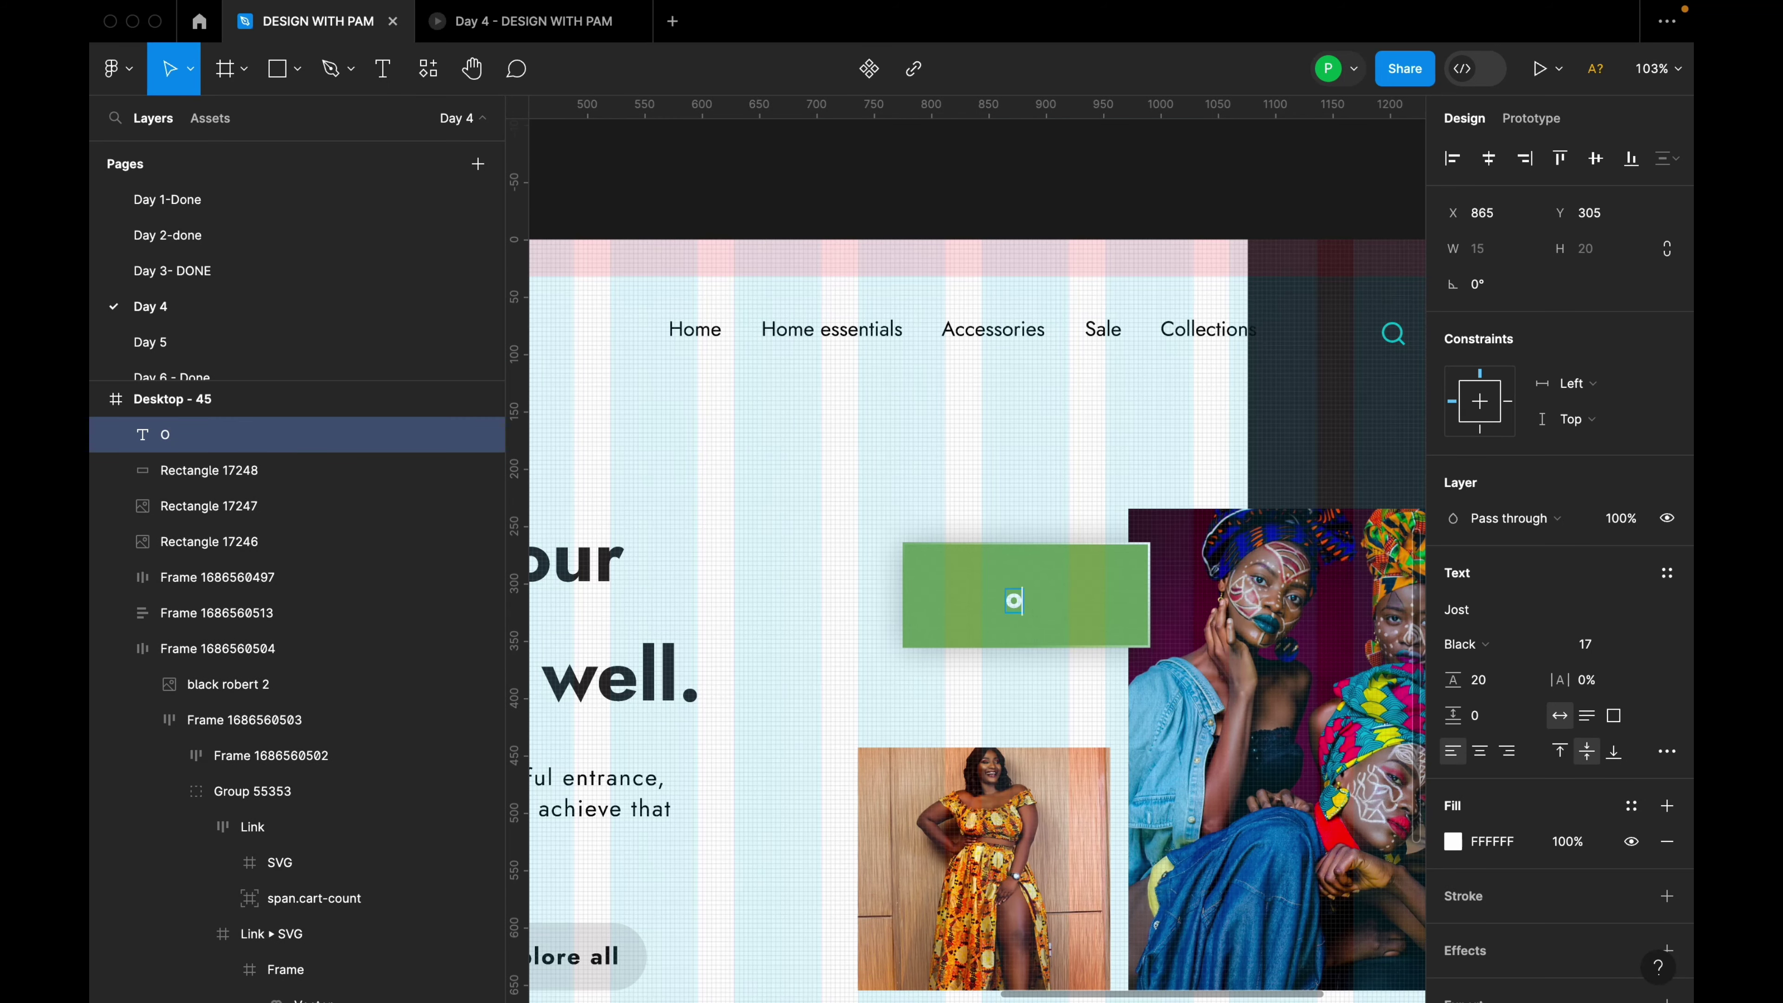
scroll(1023, 616, "down", 5)
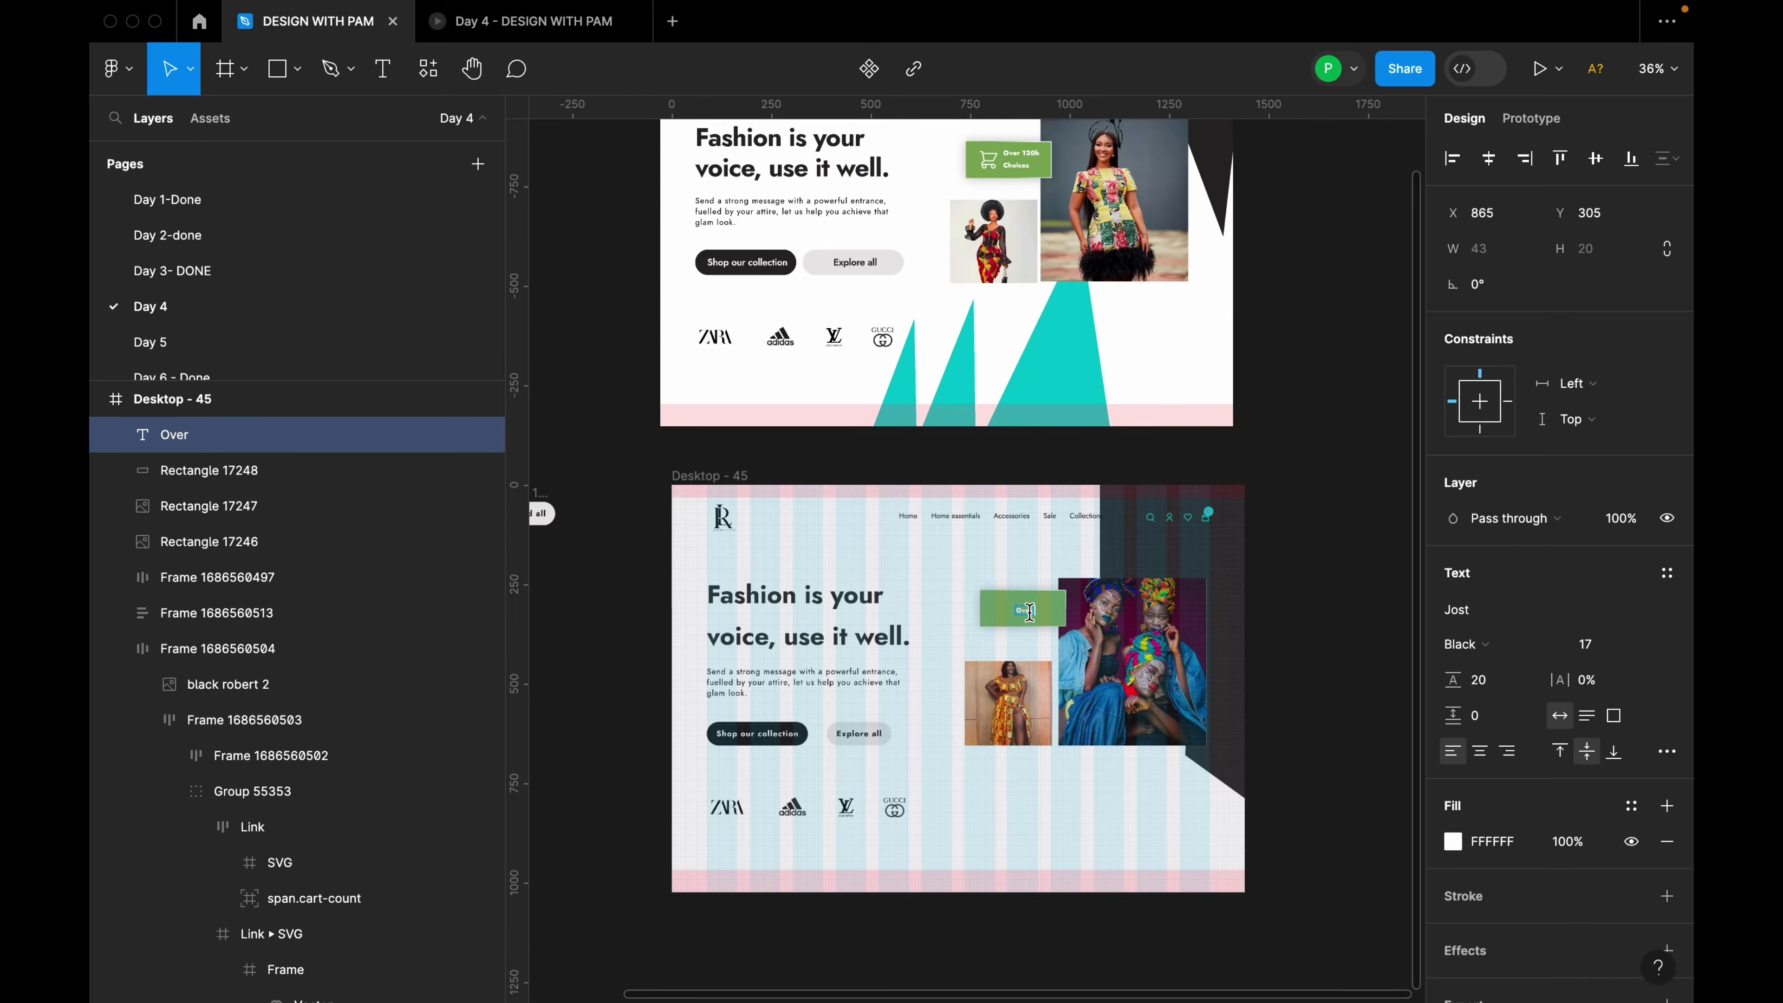
scroll(1028, 616, "up", 6)
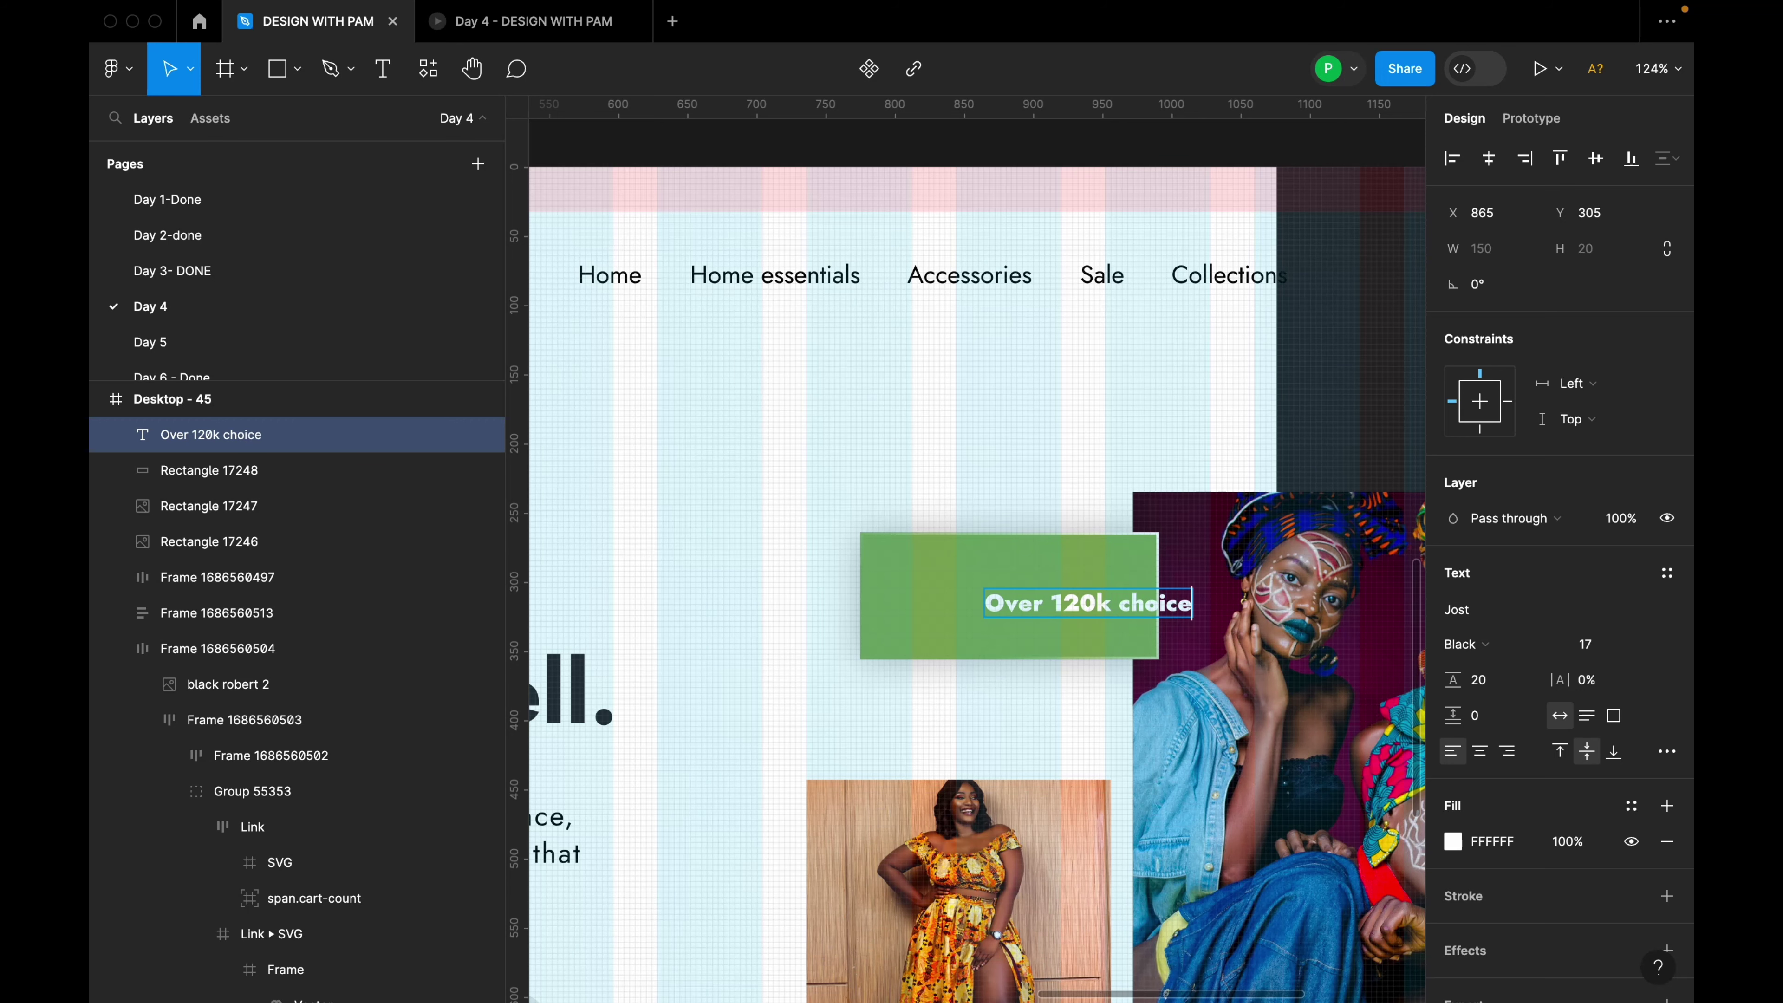
scroll(1134, 657, "up", 2)
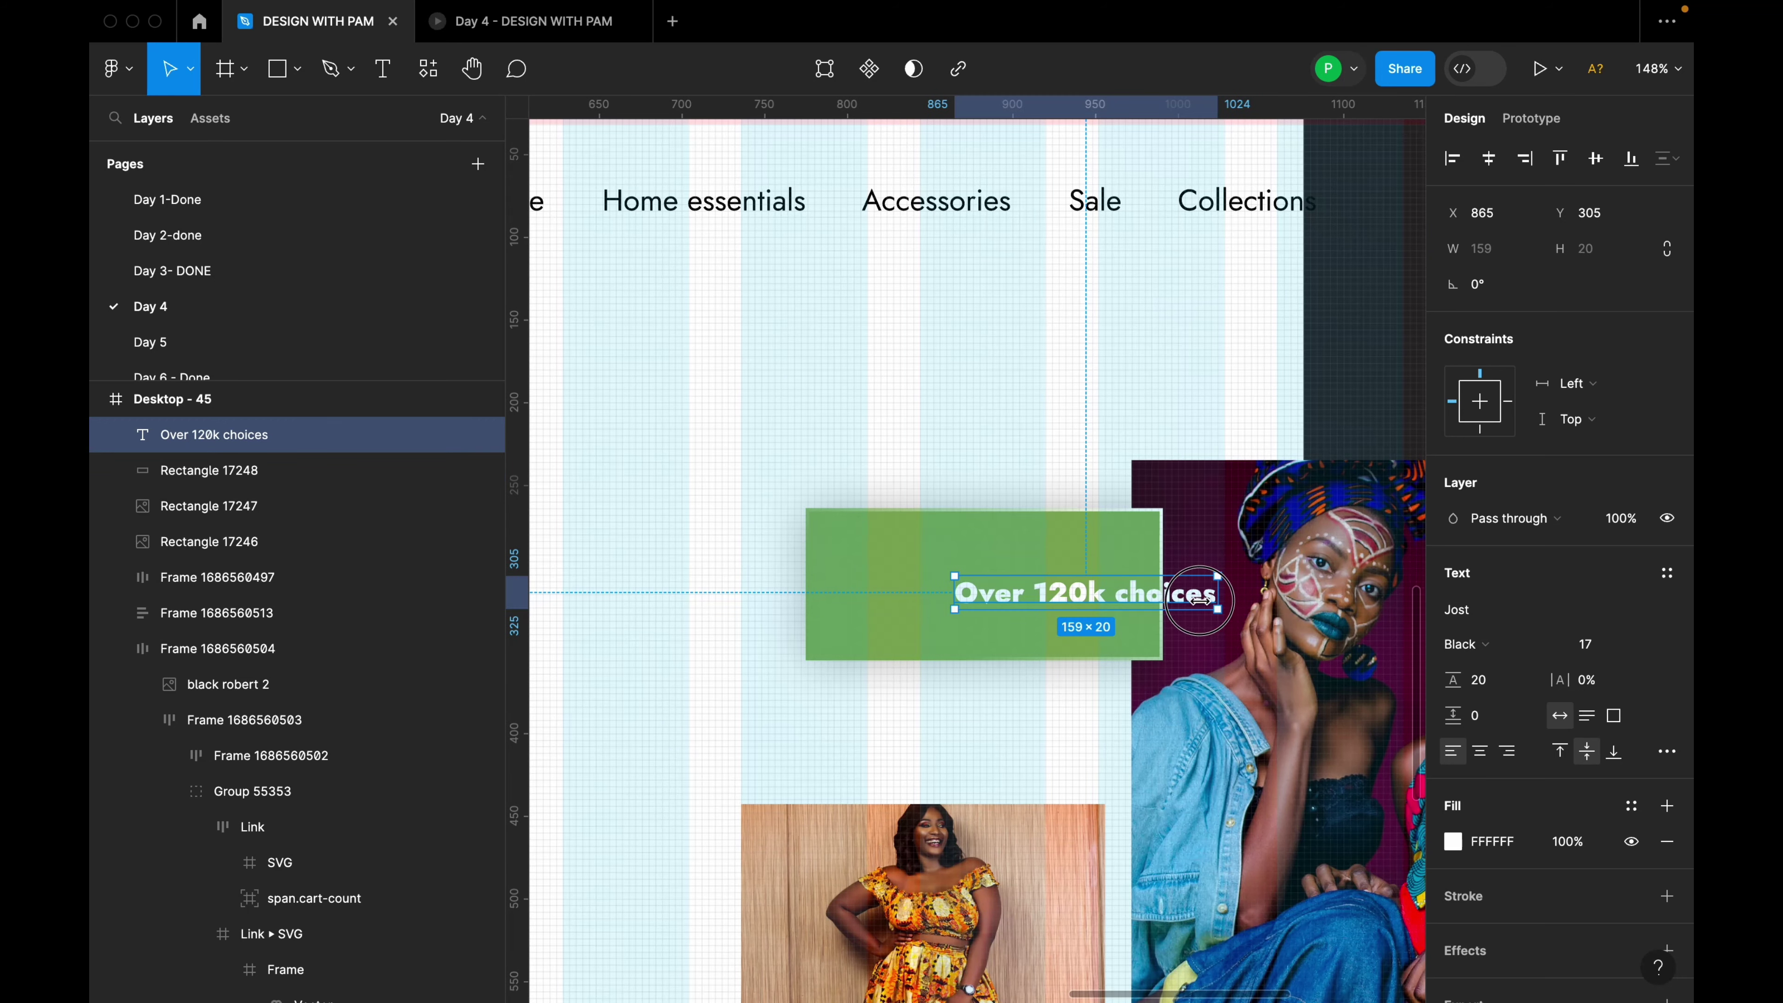
Narrow the badge text box to a width of 99 so it wraps onto two lines, and set its font size to 18.
left_click_drag(1219, 611, 1027, 602)
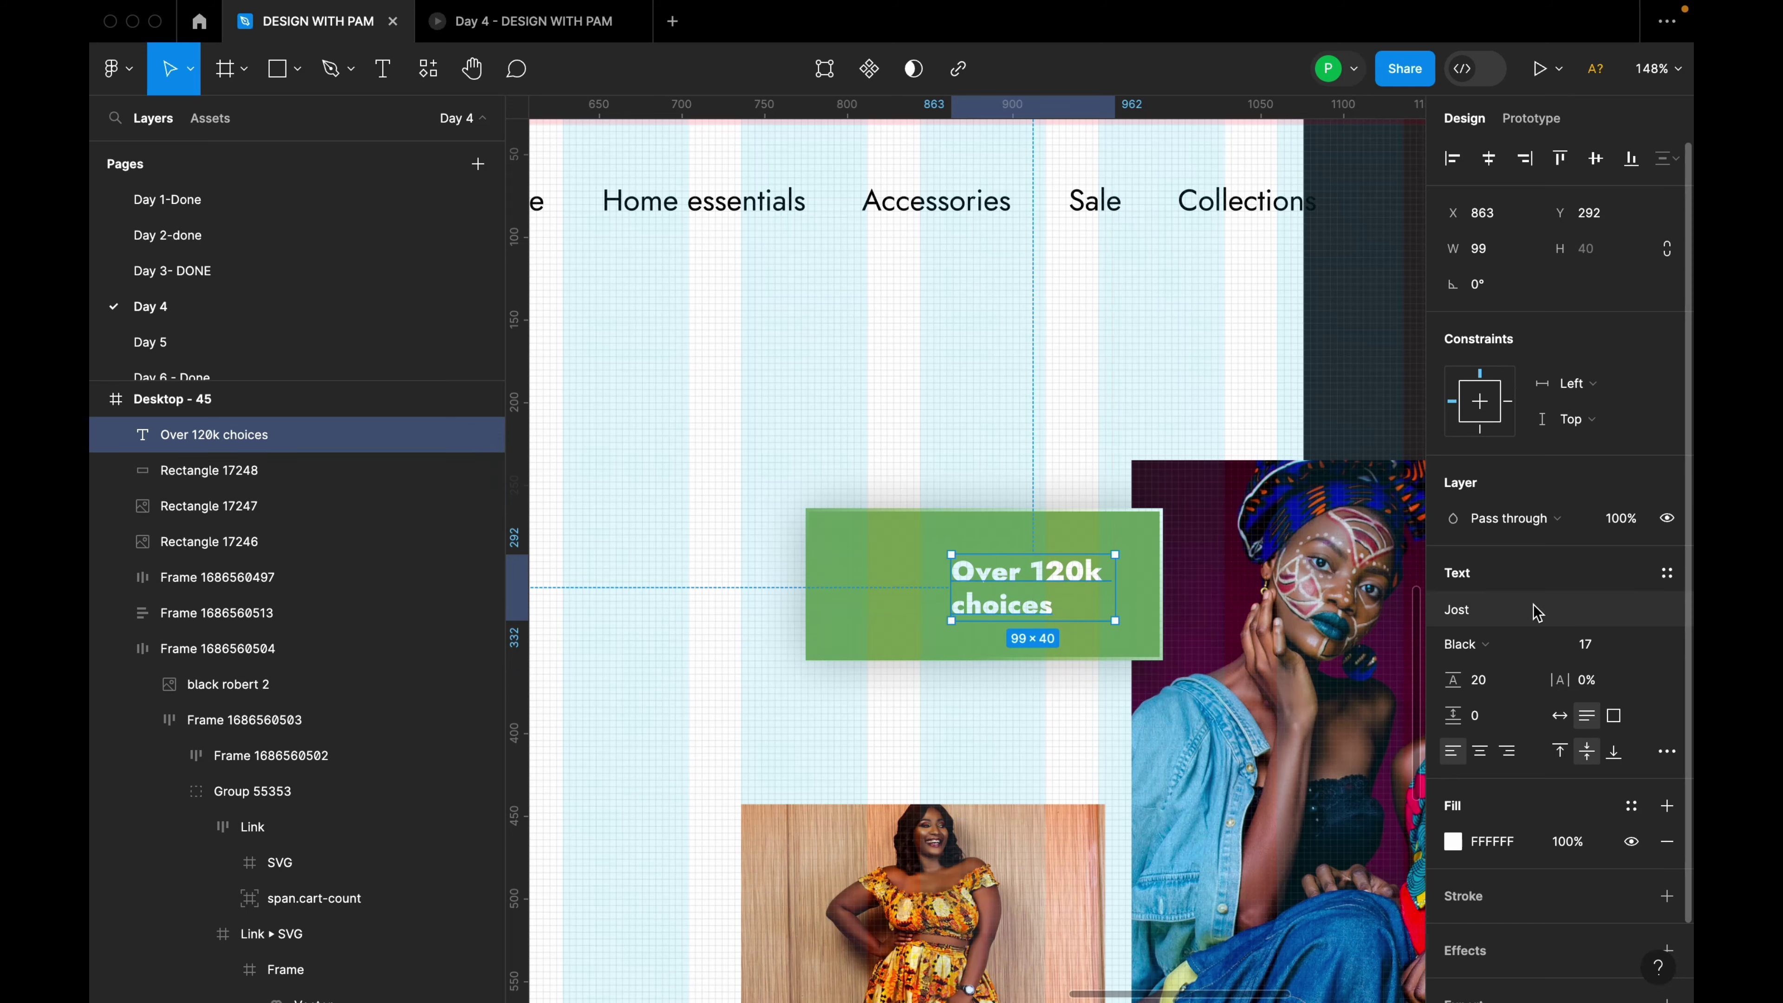
left_click(1595, 649)
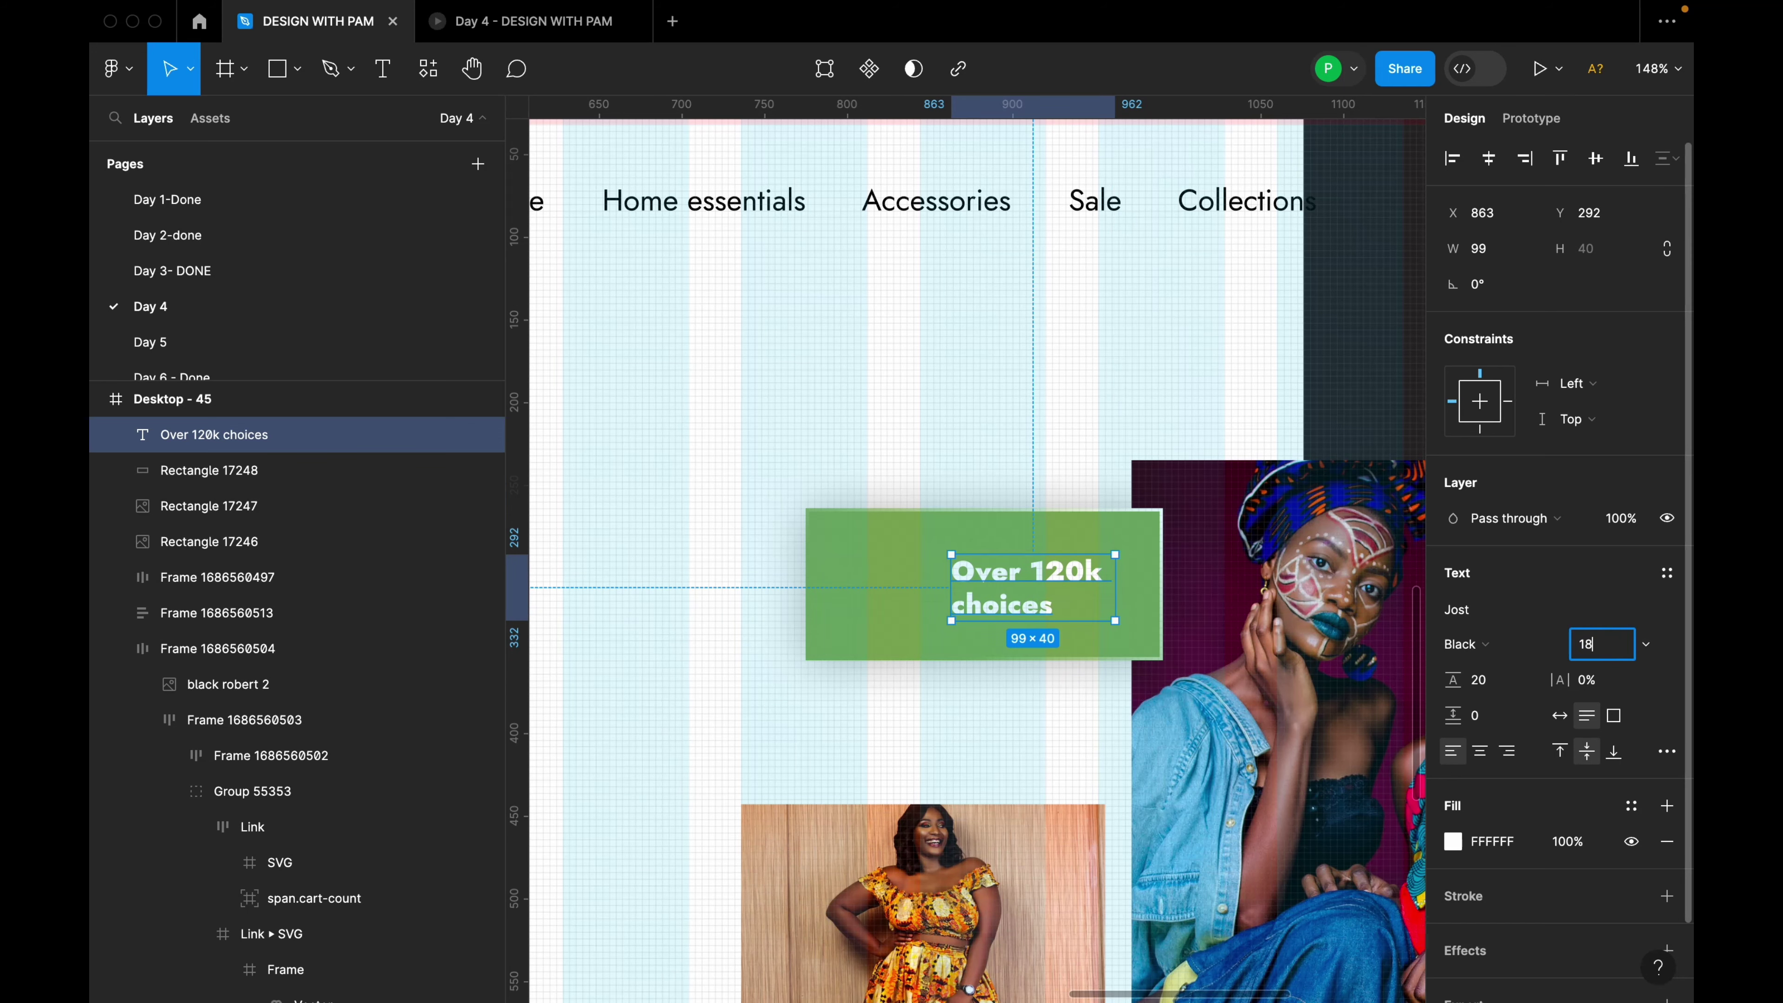
type("18")
left_click(1029, 731)
Search the Heroicons plugin for "shop" and insert the outlined shopping cart icon.
scroll(1023, 593, "down", 2)
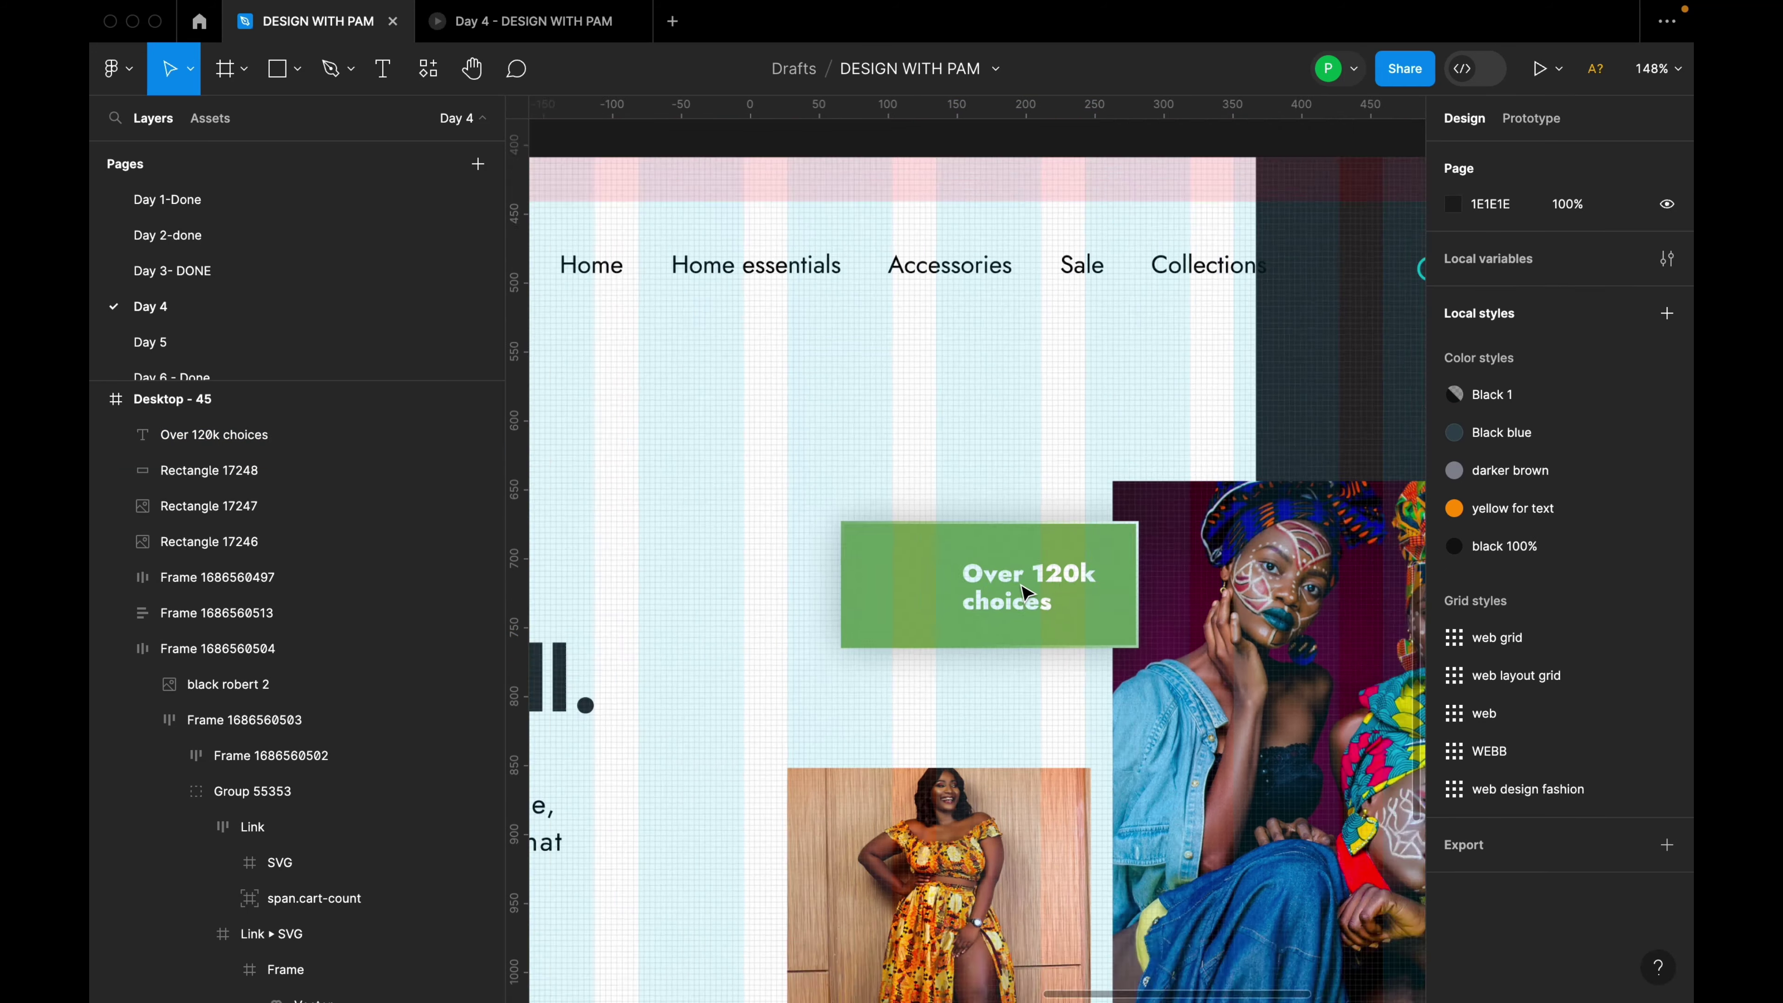
scroll(1025, 593, "down", 5)
right_click(979, 590)
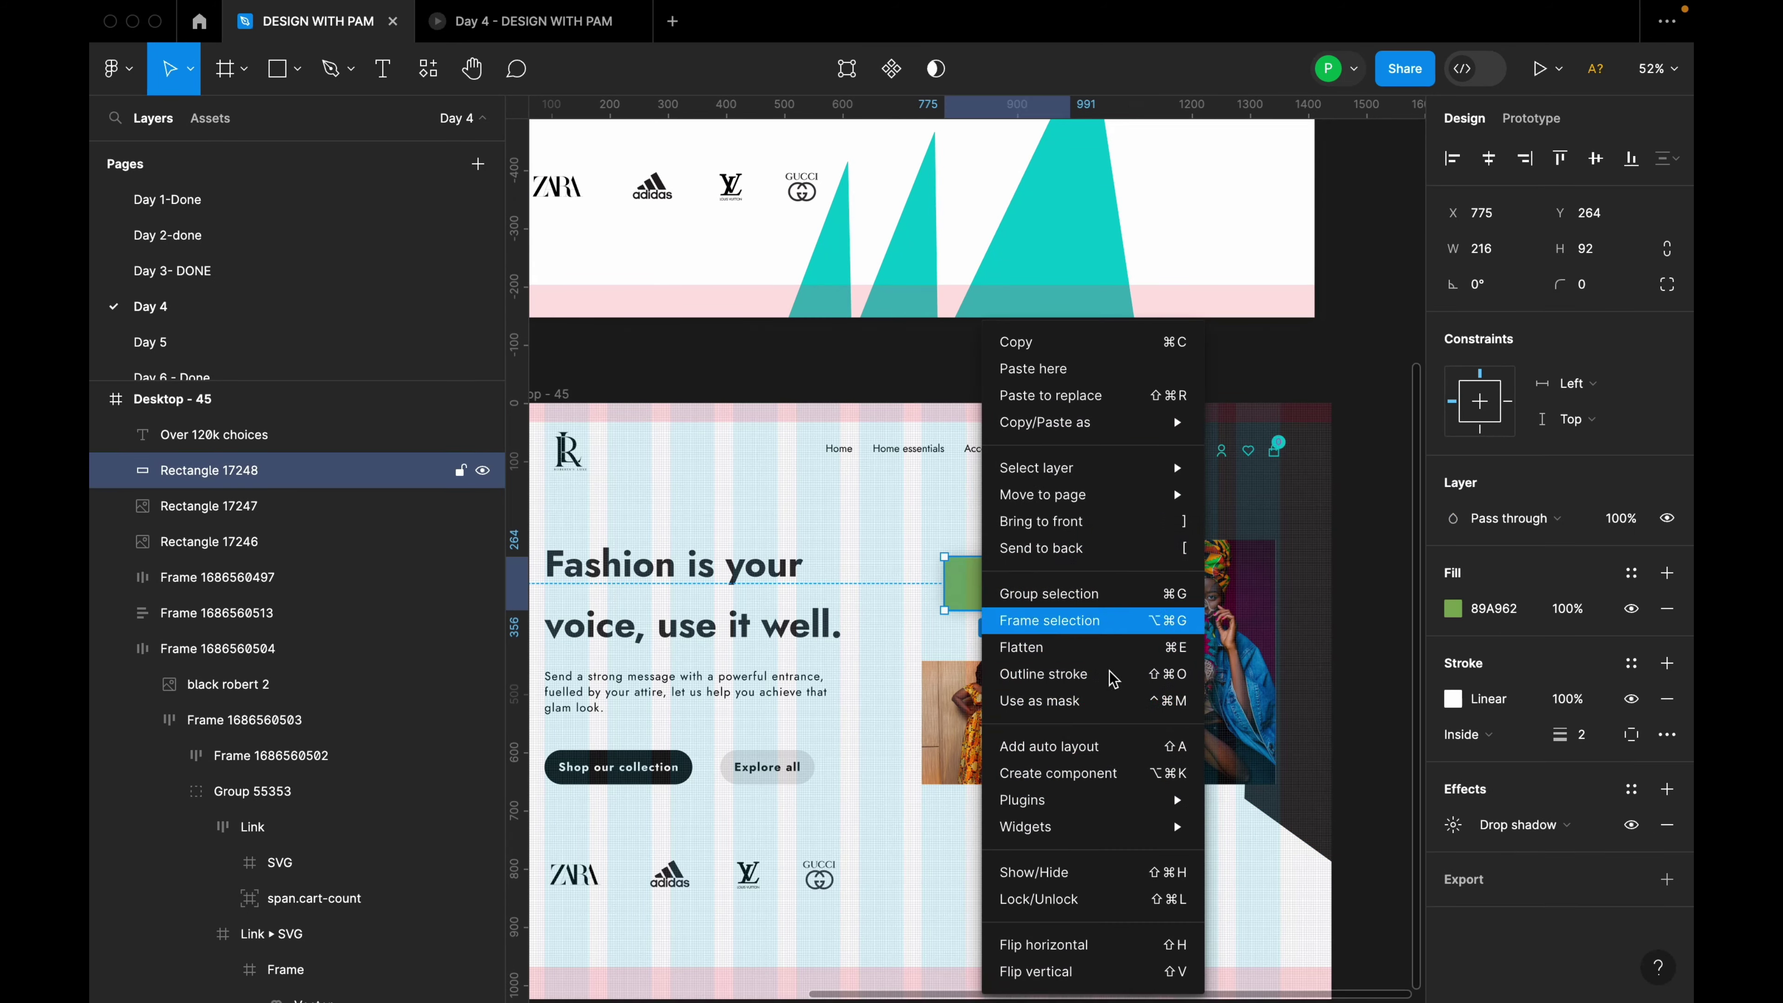
mouse_move(1109, 800)
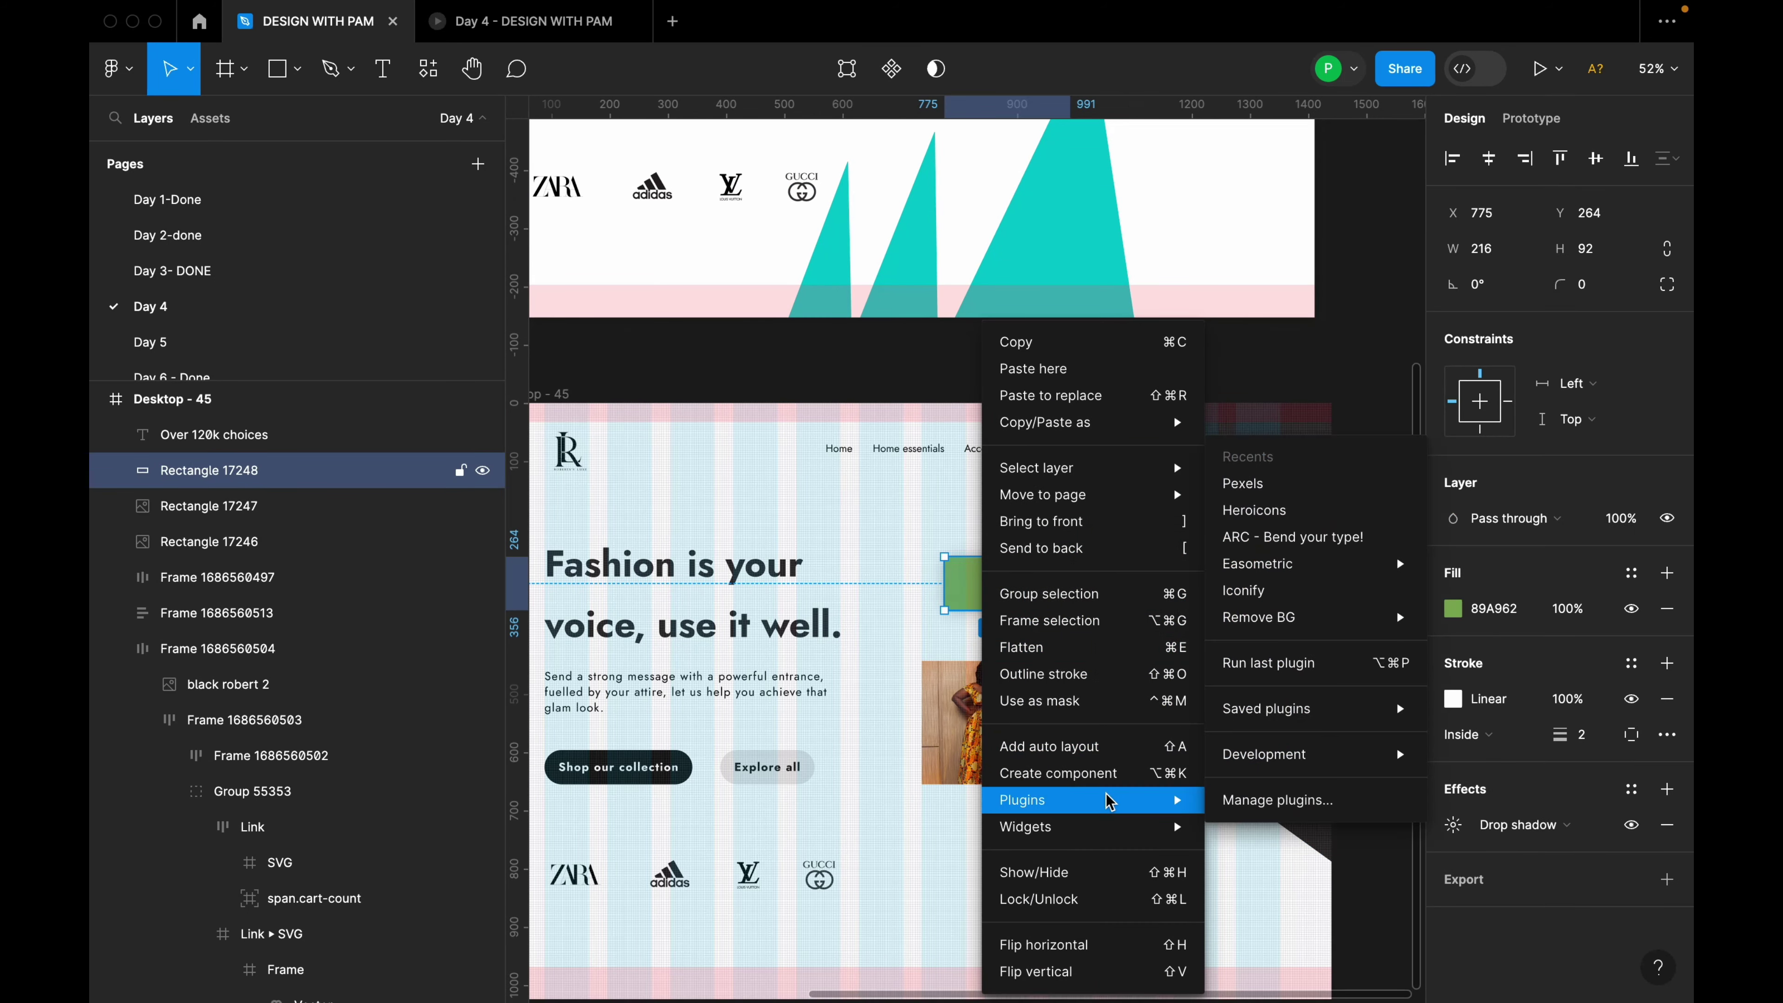
left_click(1307, 525)
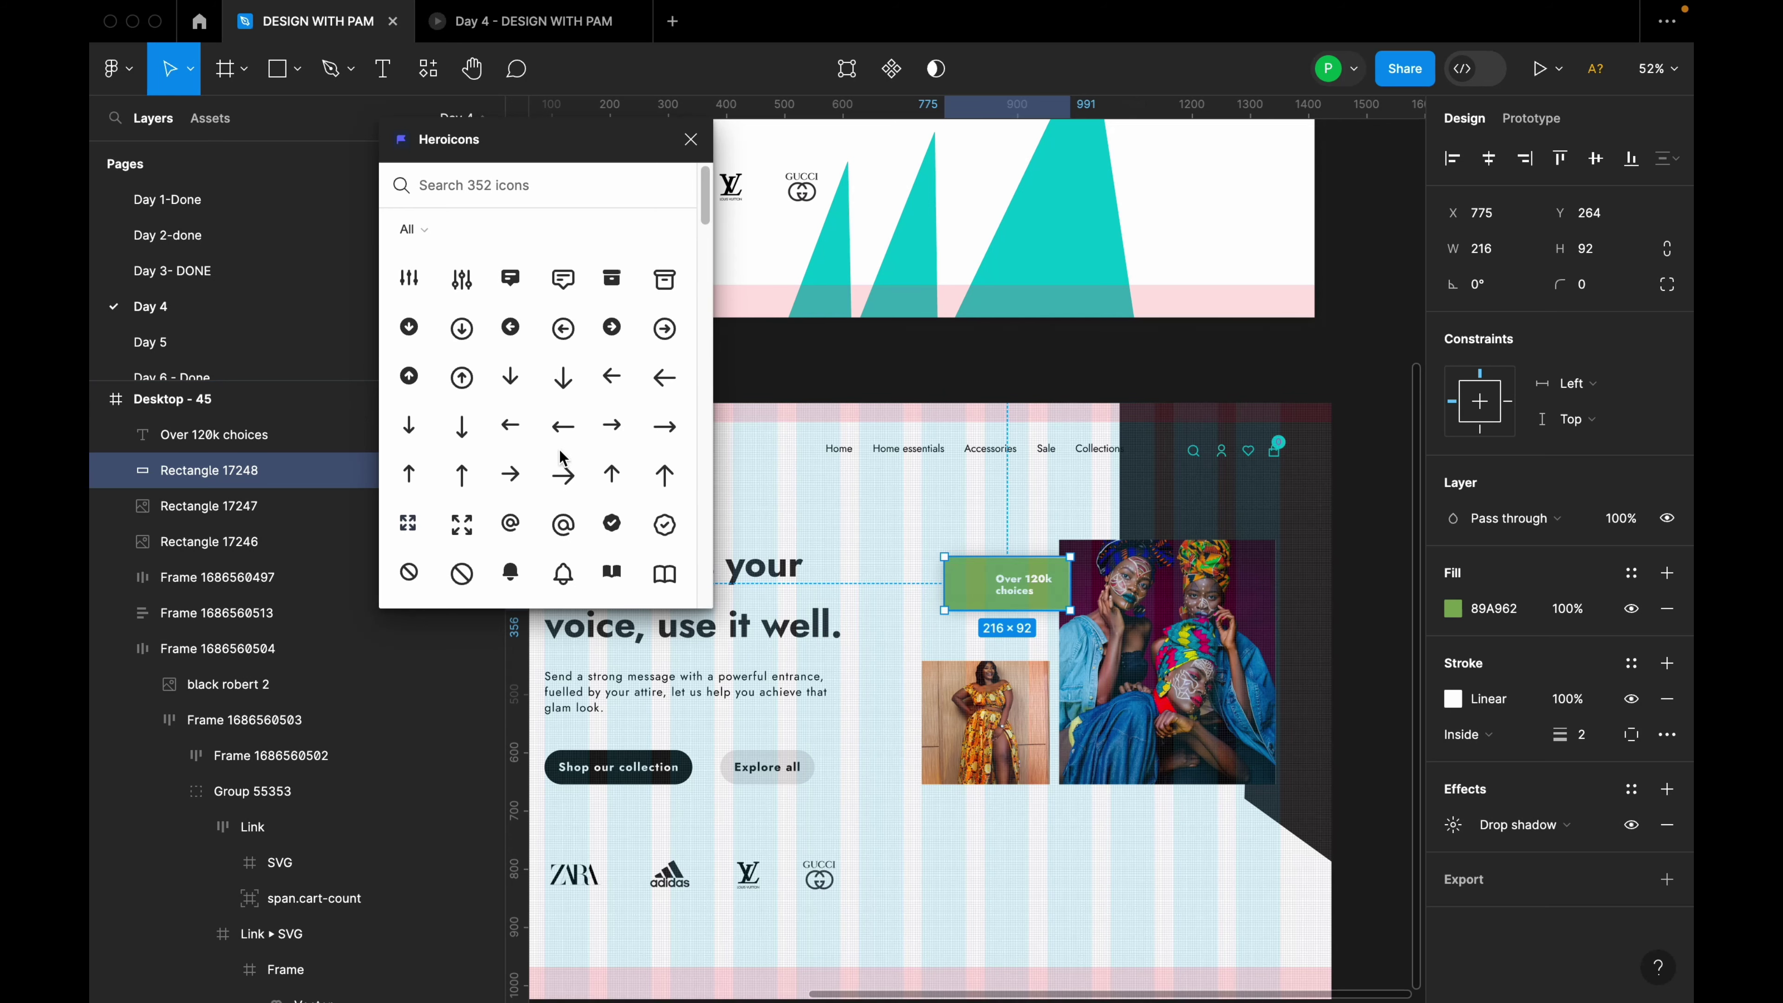
scroll(564, 458, "down", 5)
type("shi")
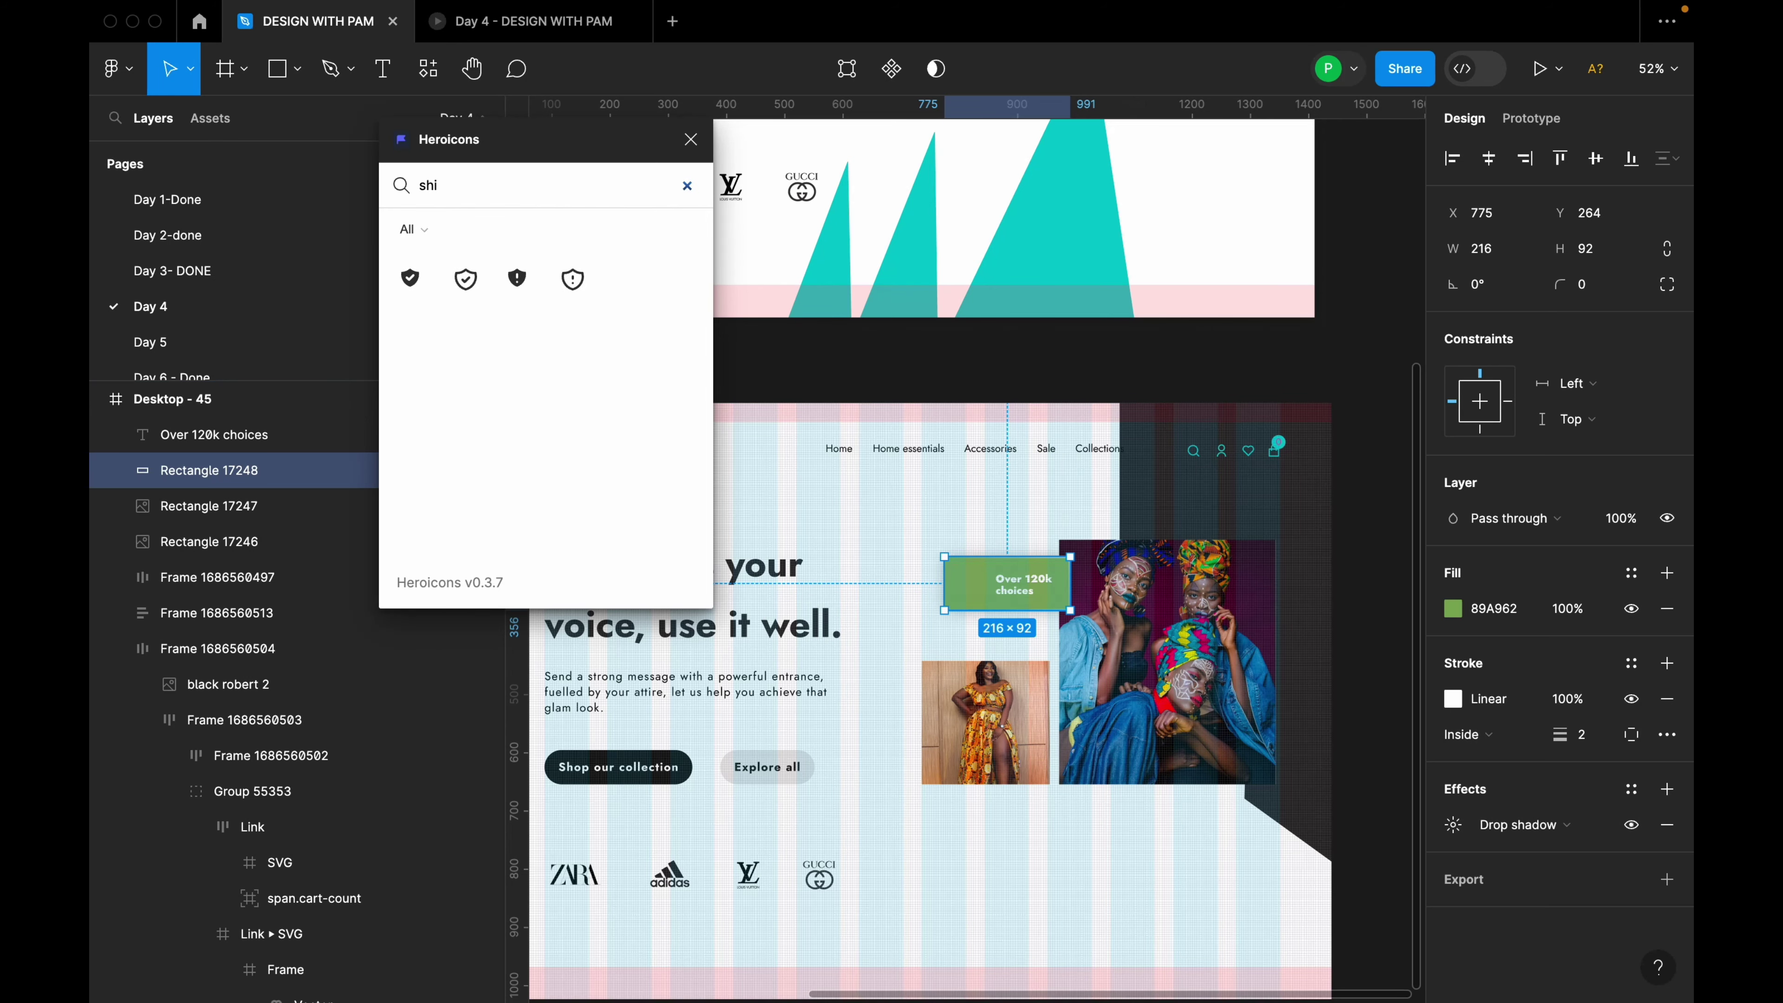
key("BackSpace")
type("op")
left_click(573, 279)
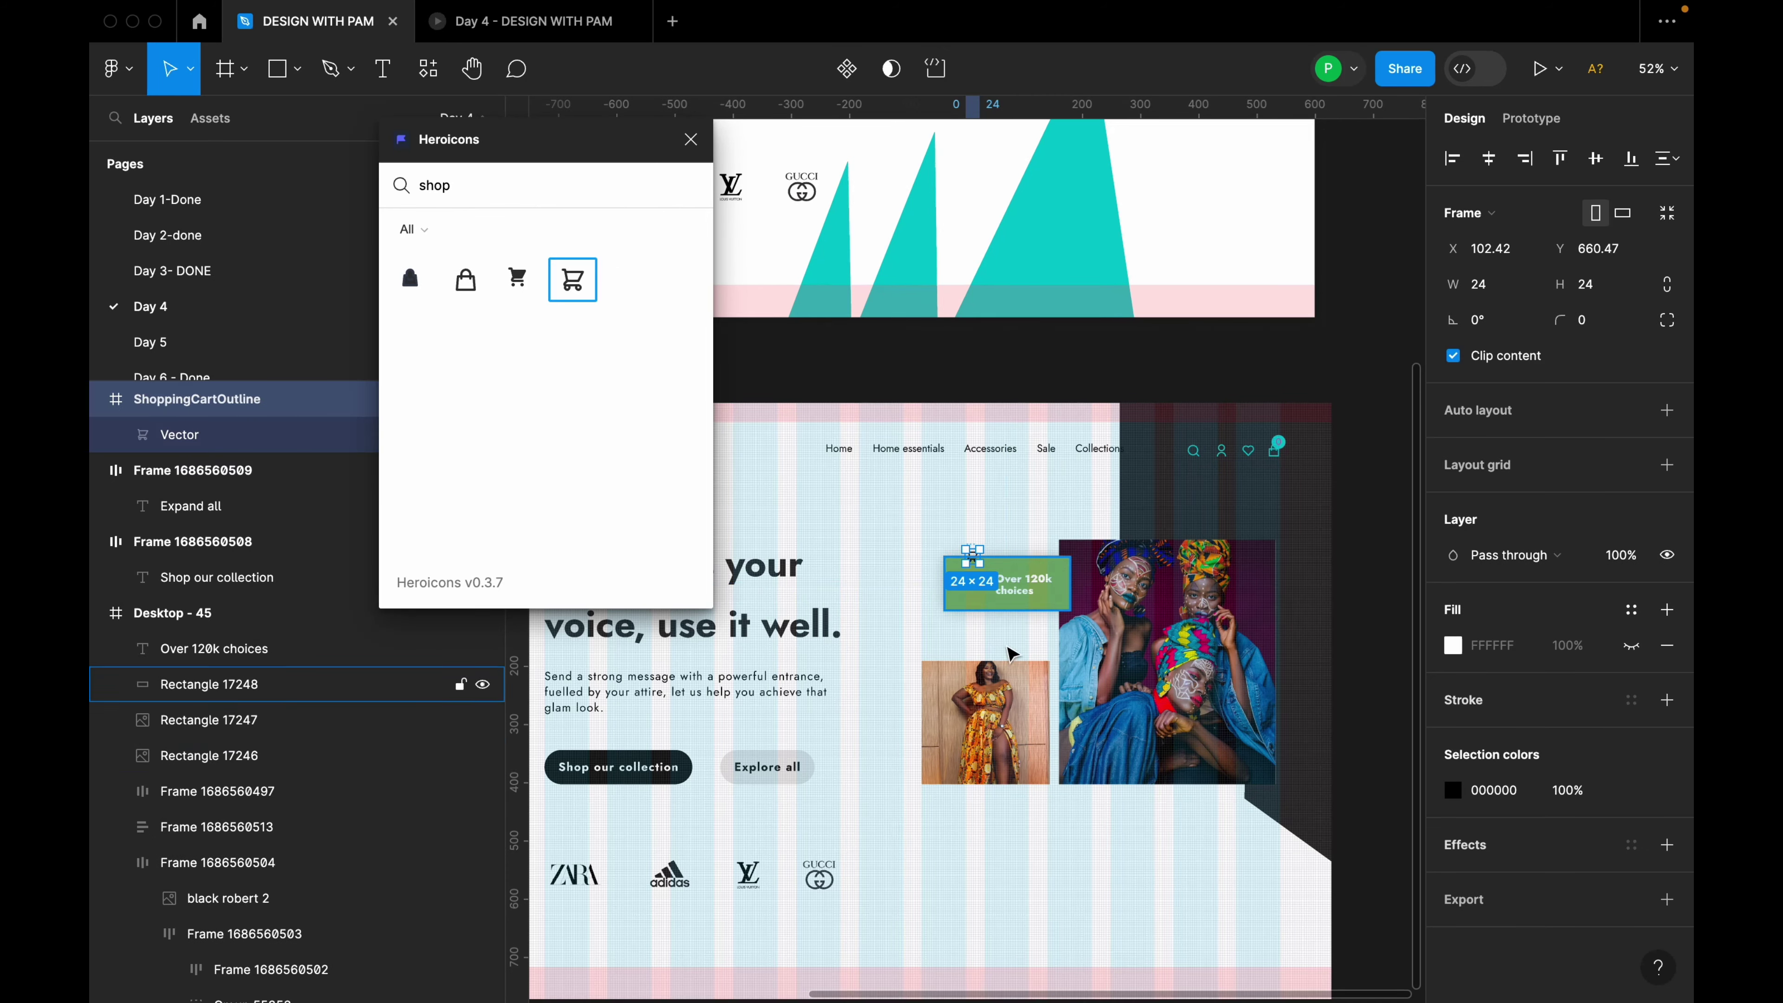
Place the cart icon on the badge before the text and wrap both in a horizontal auto layout with a gap of 20.
scroll(1002, 602, "up", 5)
left_click_drag(944, 518, 951, 572)
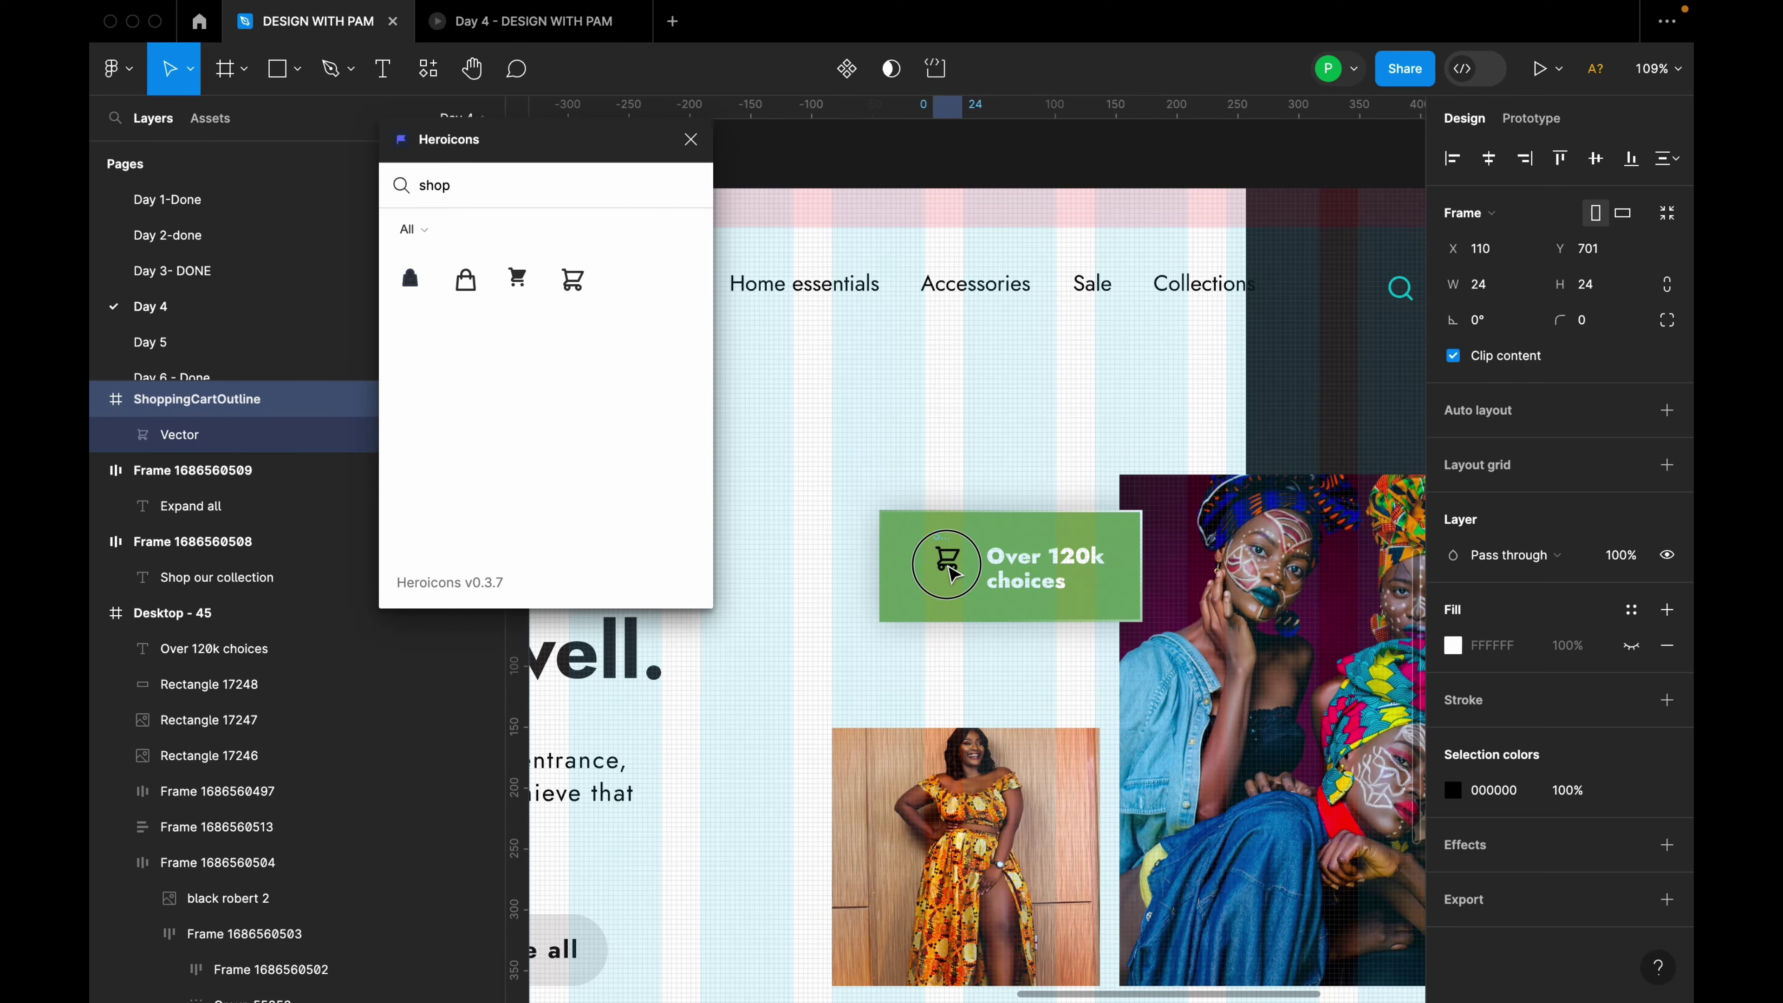
left_click(1025, 586, "shift")
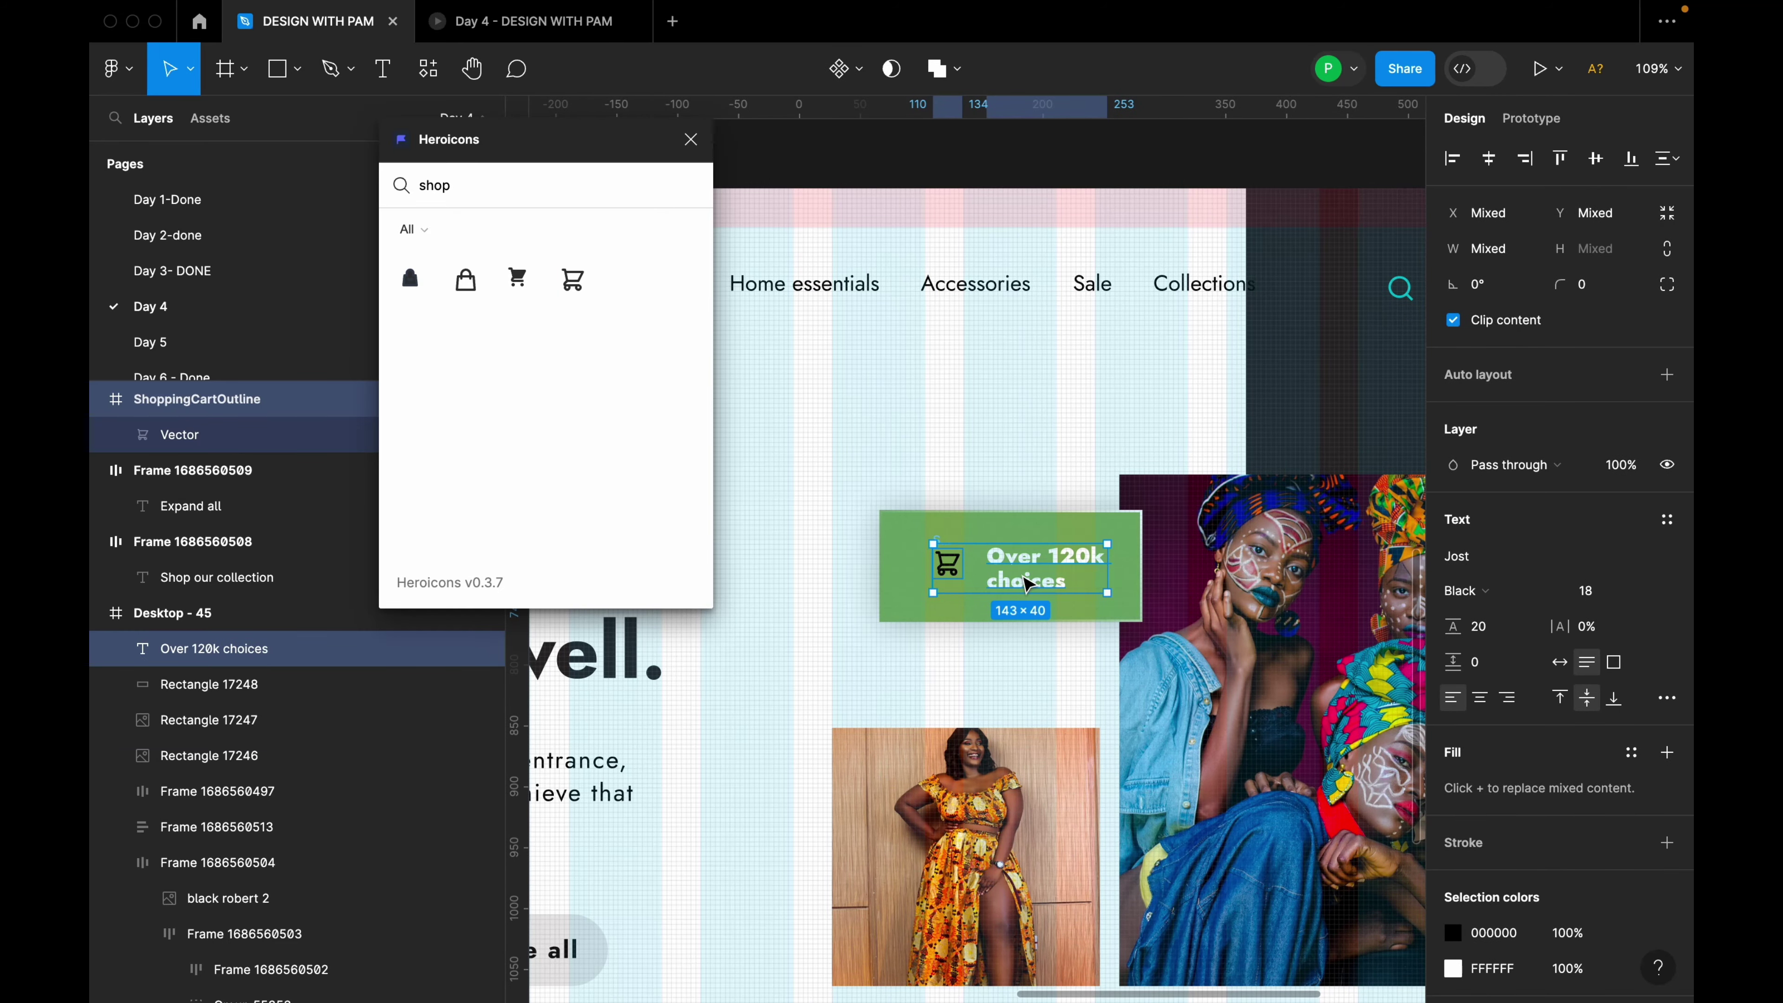
key("shift+a")
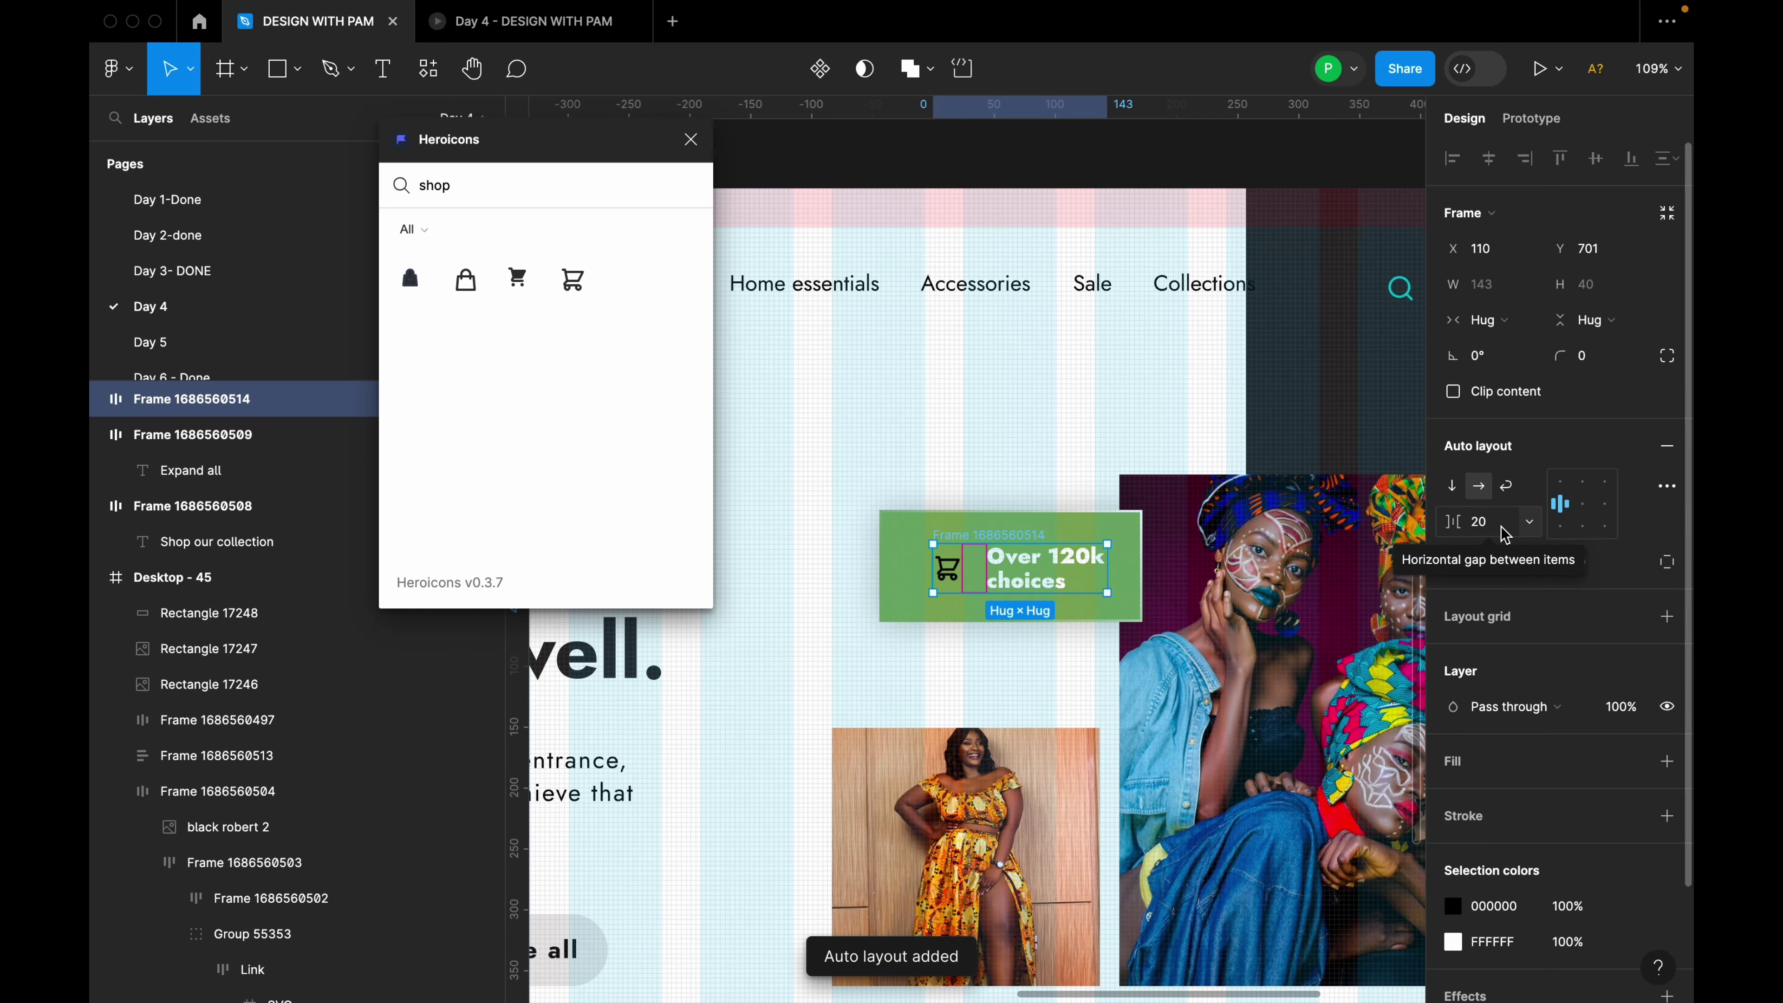
scroll(941, 607, "up", 4)
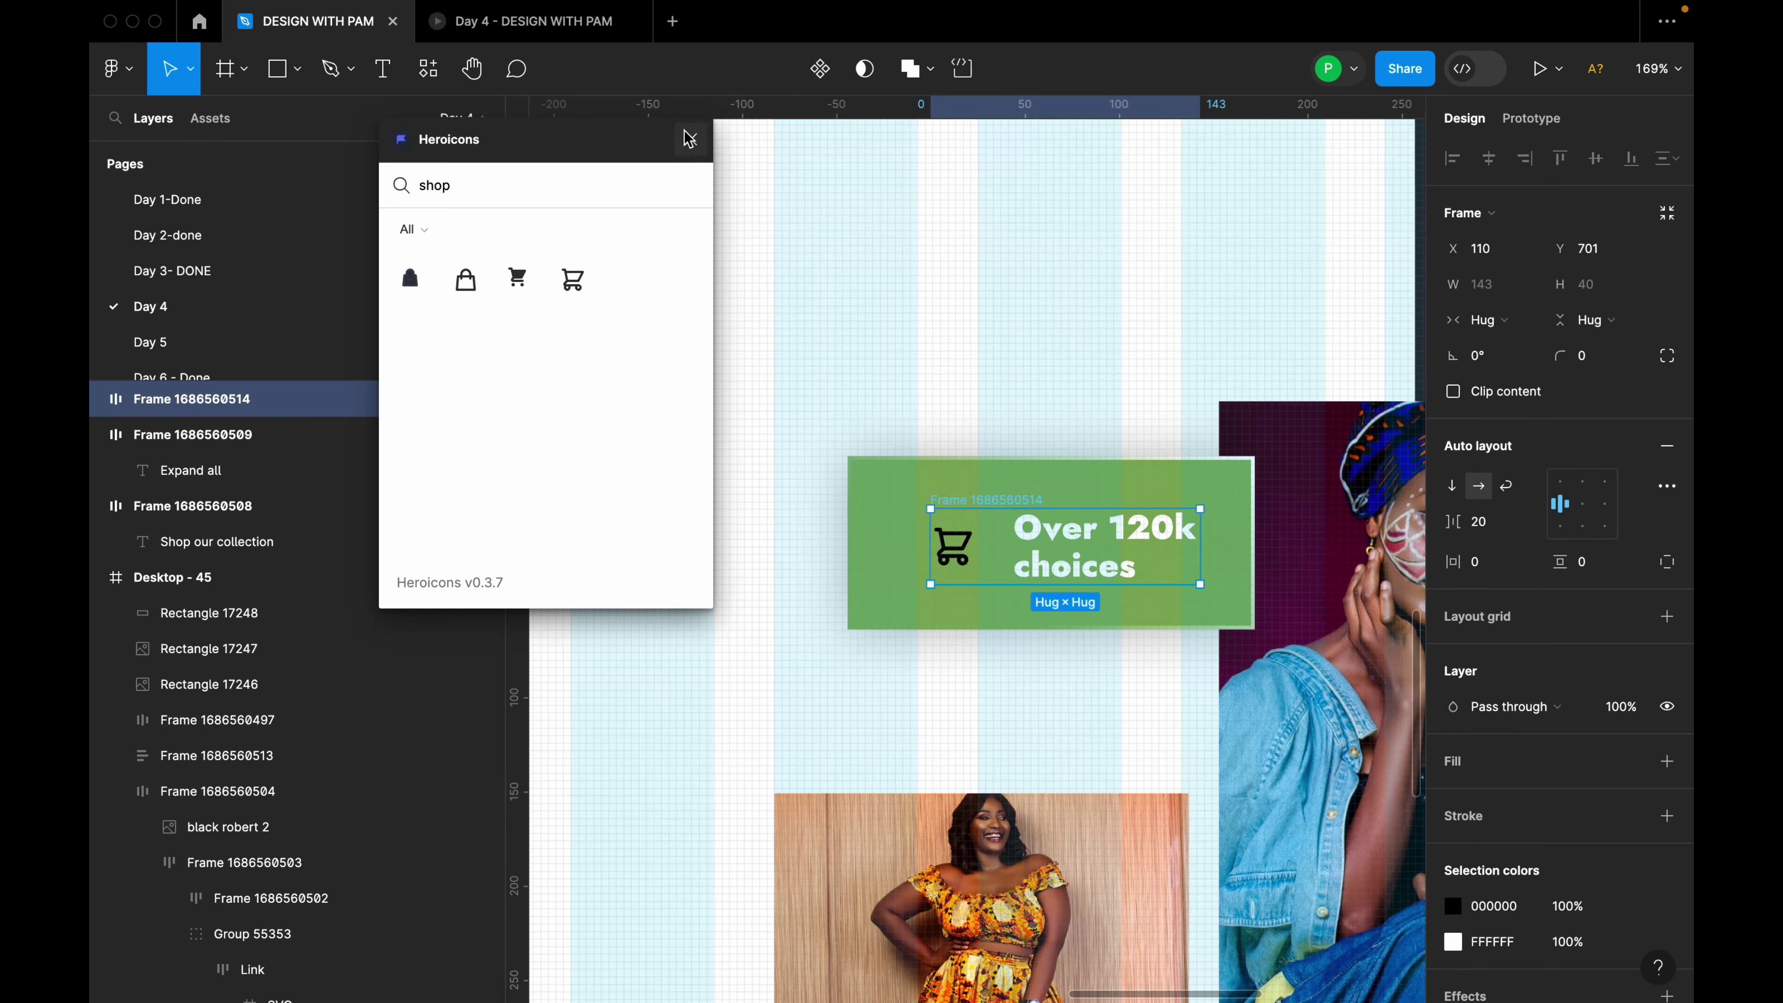
left_click(689, 139)
Scale the cart icon's inner vector proportionally to a width of 24.
scroll(980, 515, "up", 6)
left_click(941, 592)
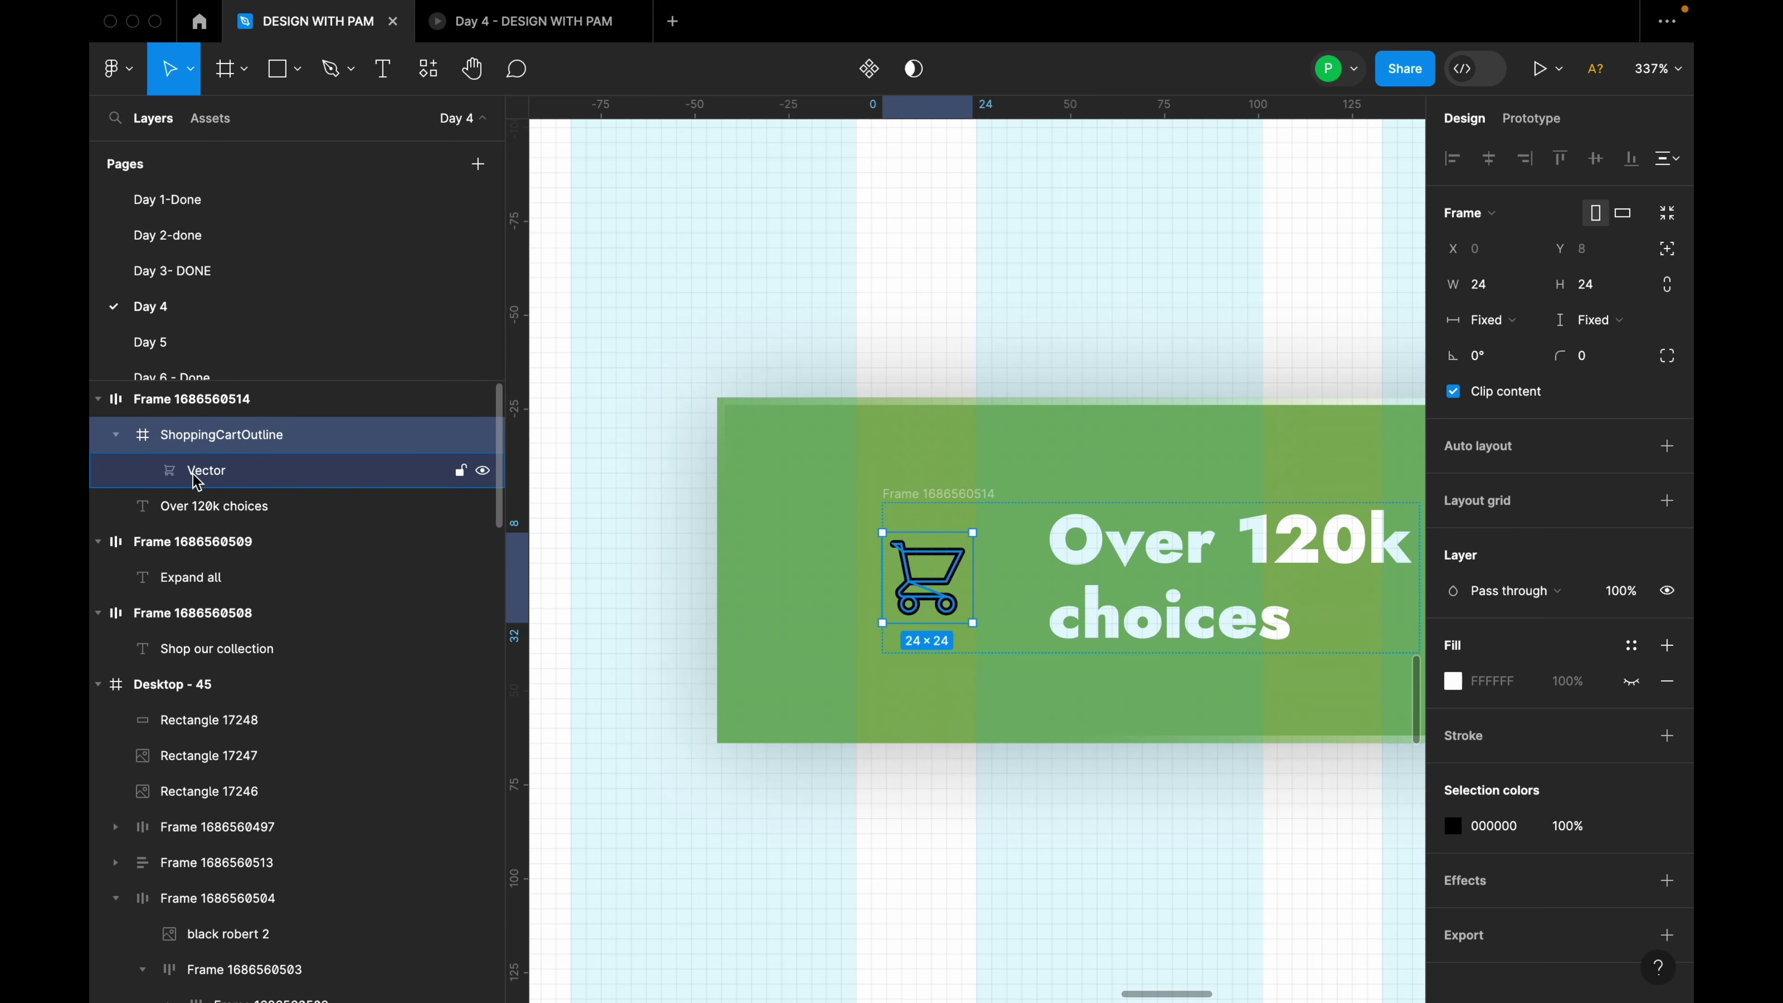
left_click(240, 480)
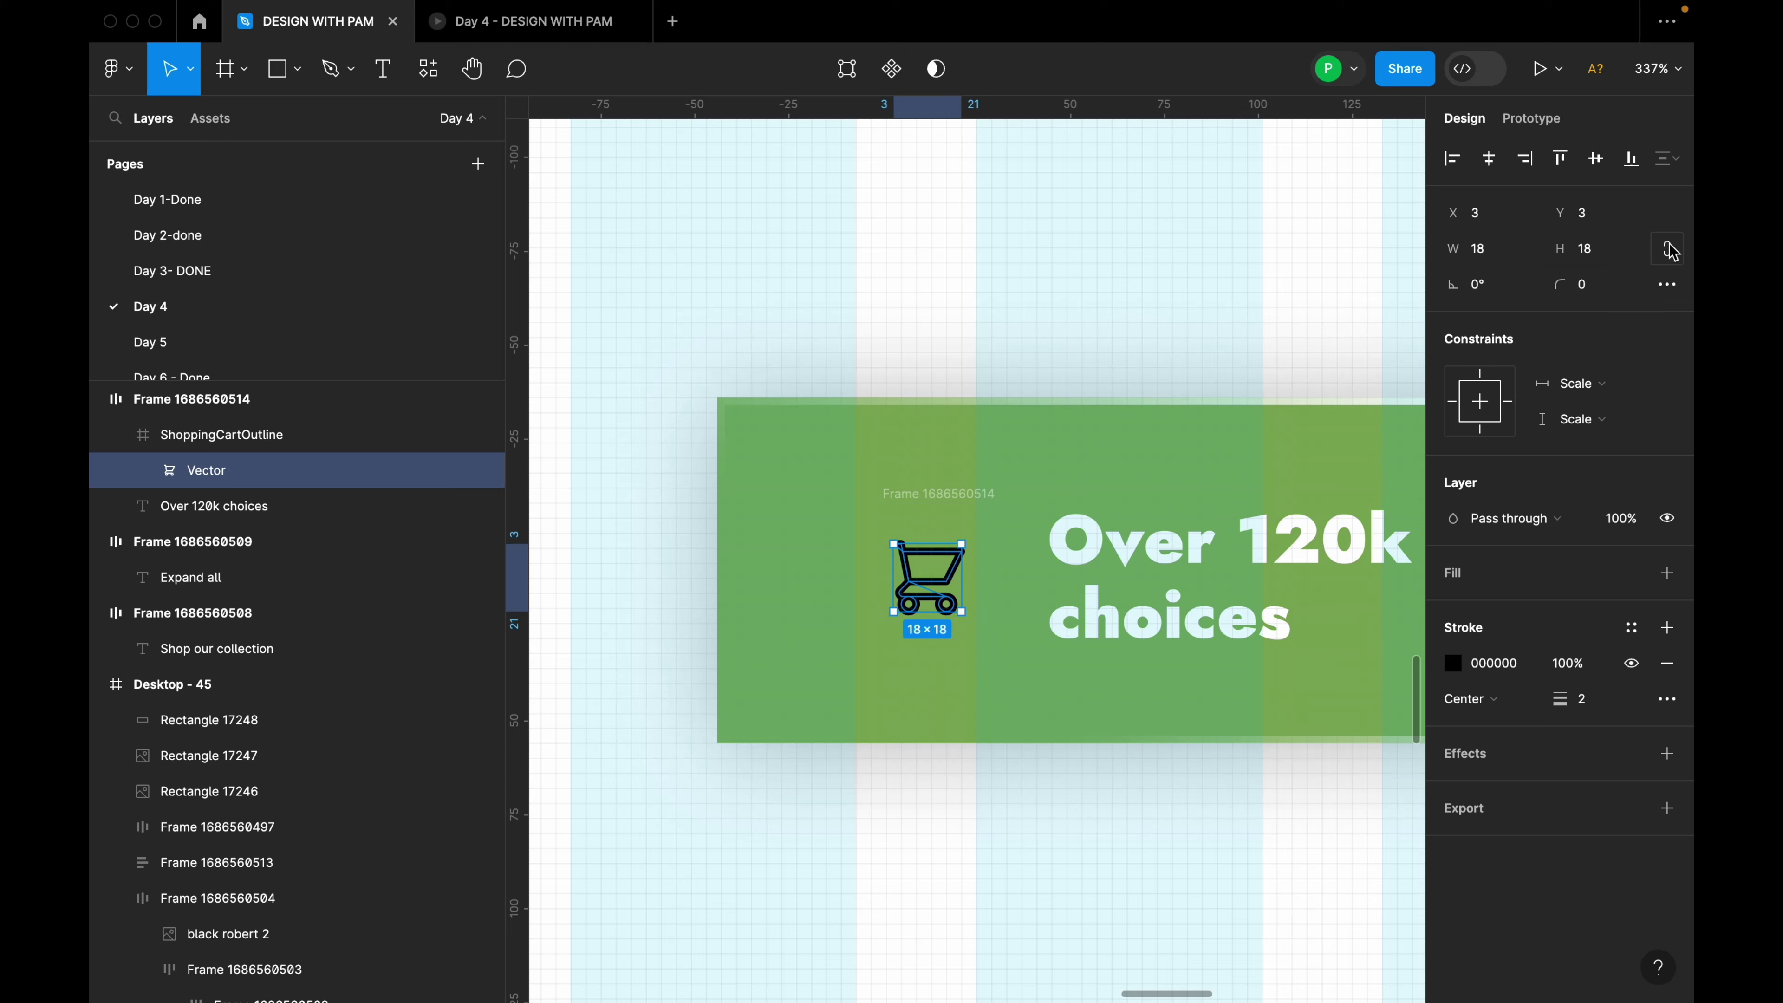
left_click(1499, 252)
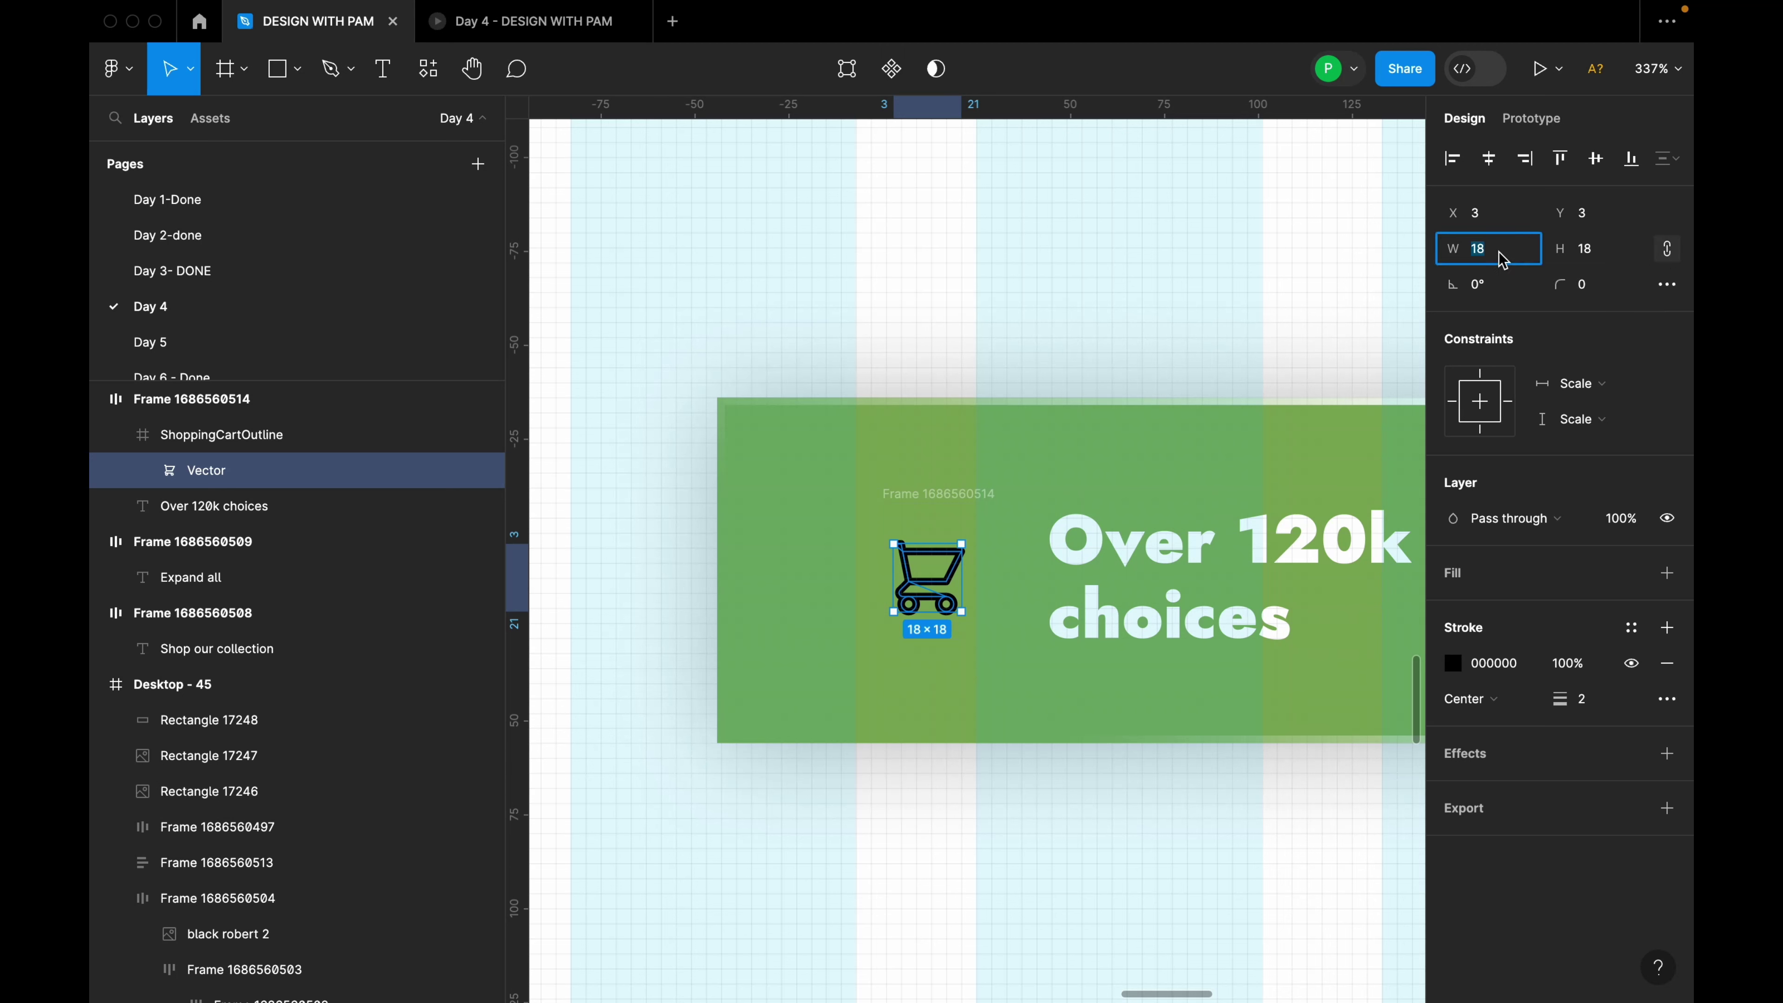
type("24")
key("Return")
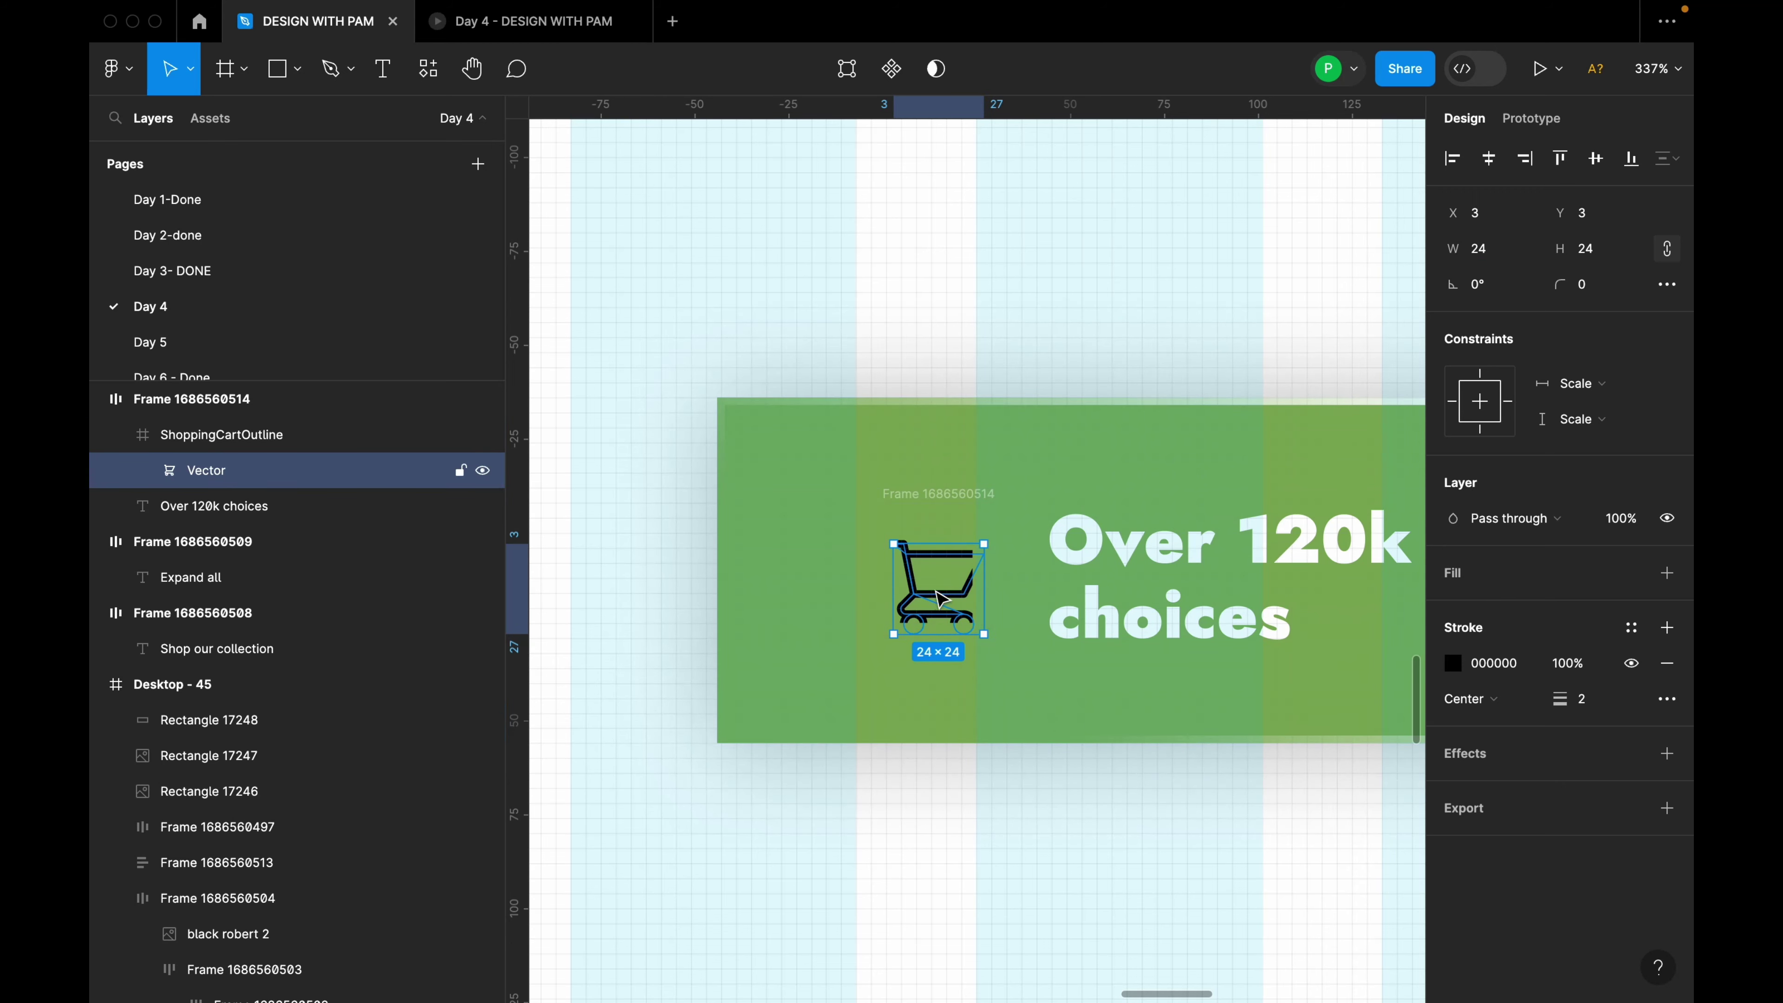
Move the cart vector out of its icon frame to the badge's left part and delete the empty ShoppingCartOutline frame.
left_click_drag(941, 599, 795, 618)
left_click(952, 553)
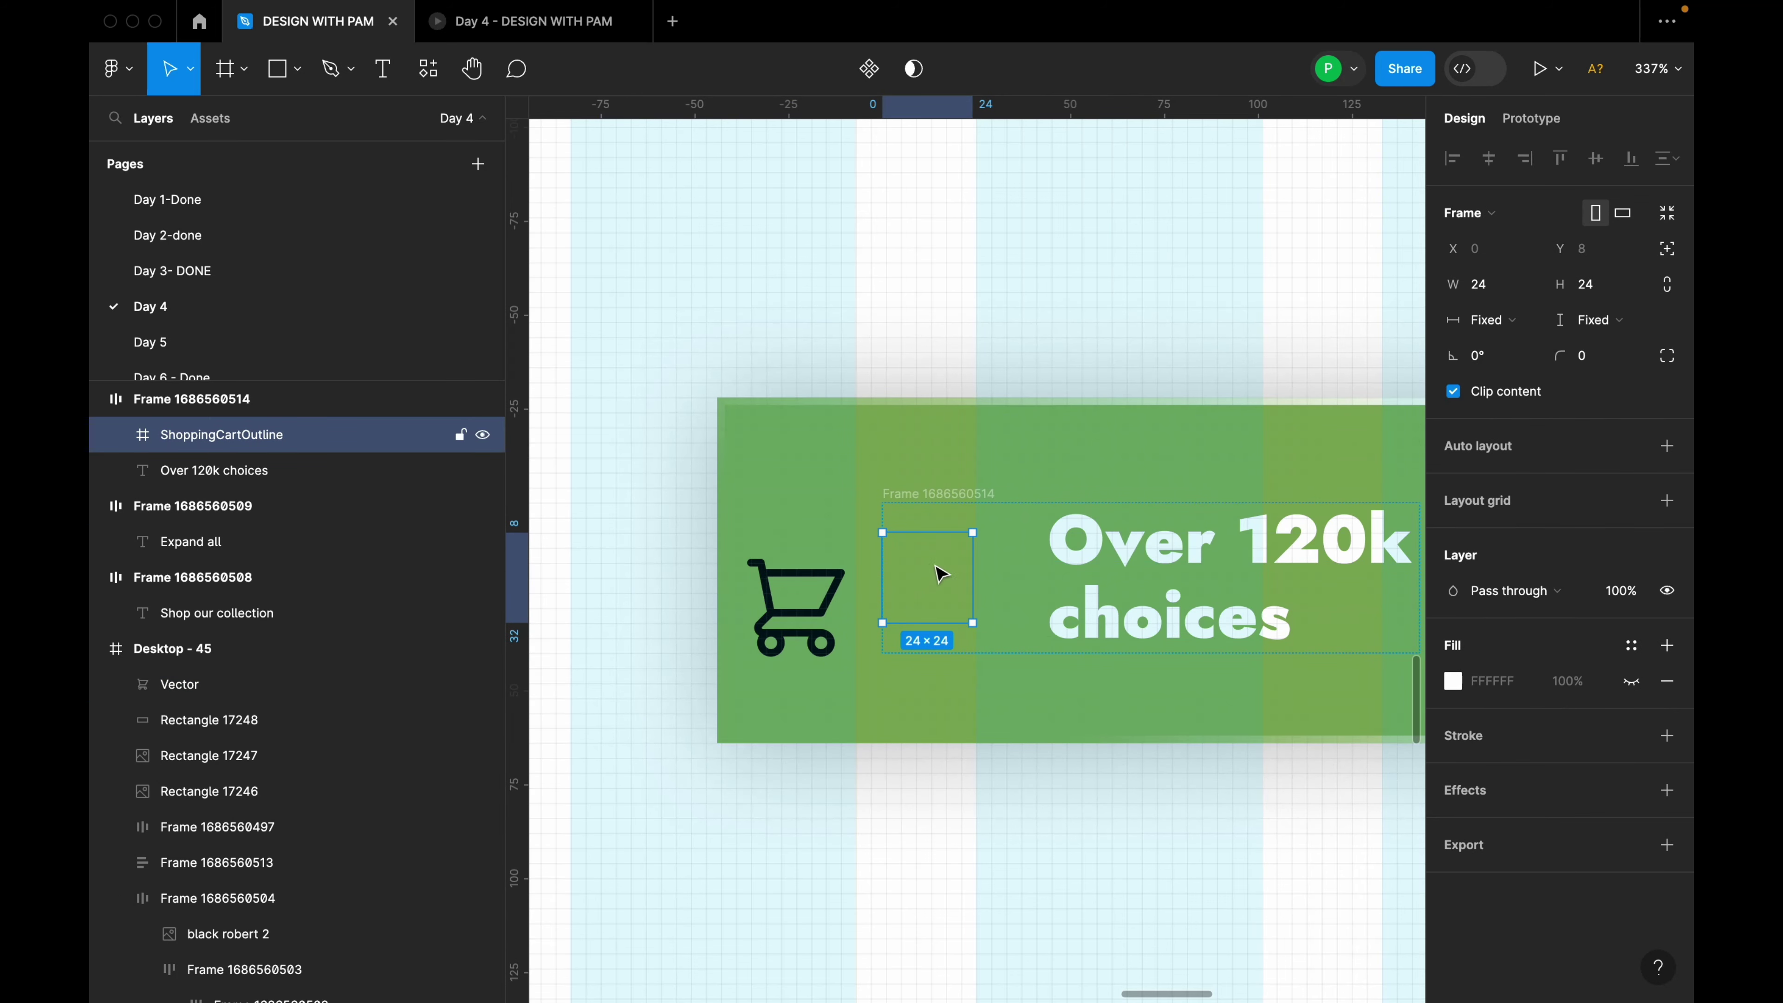
key("Delete")
left_click(1377, 525)
left_click(1135, 605)
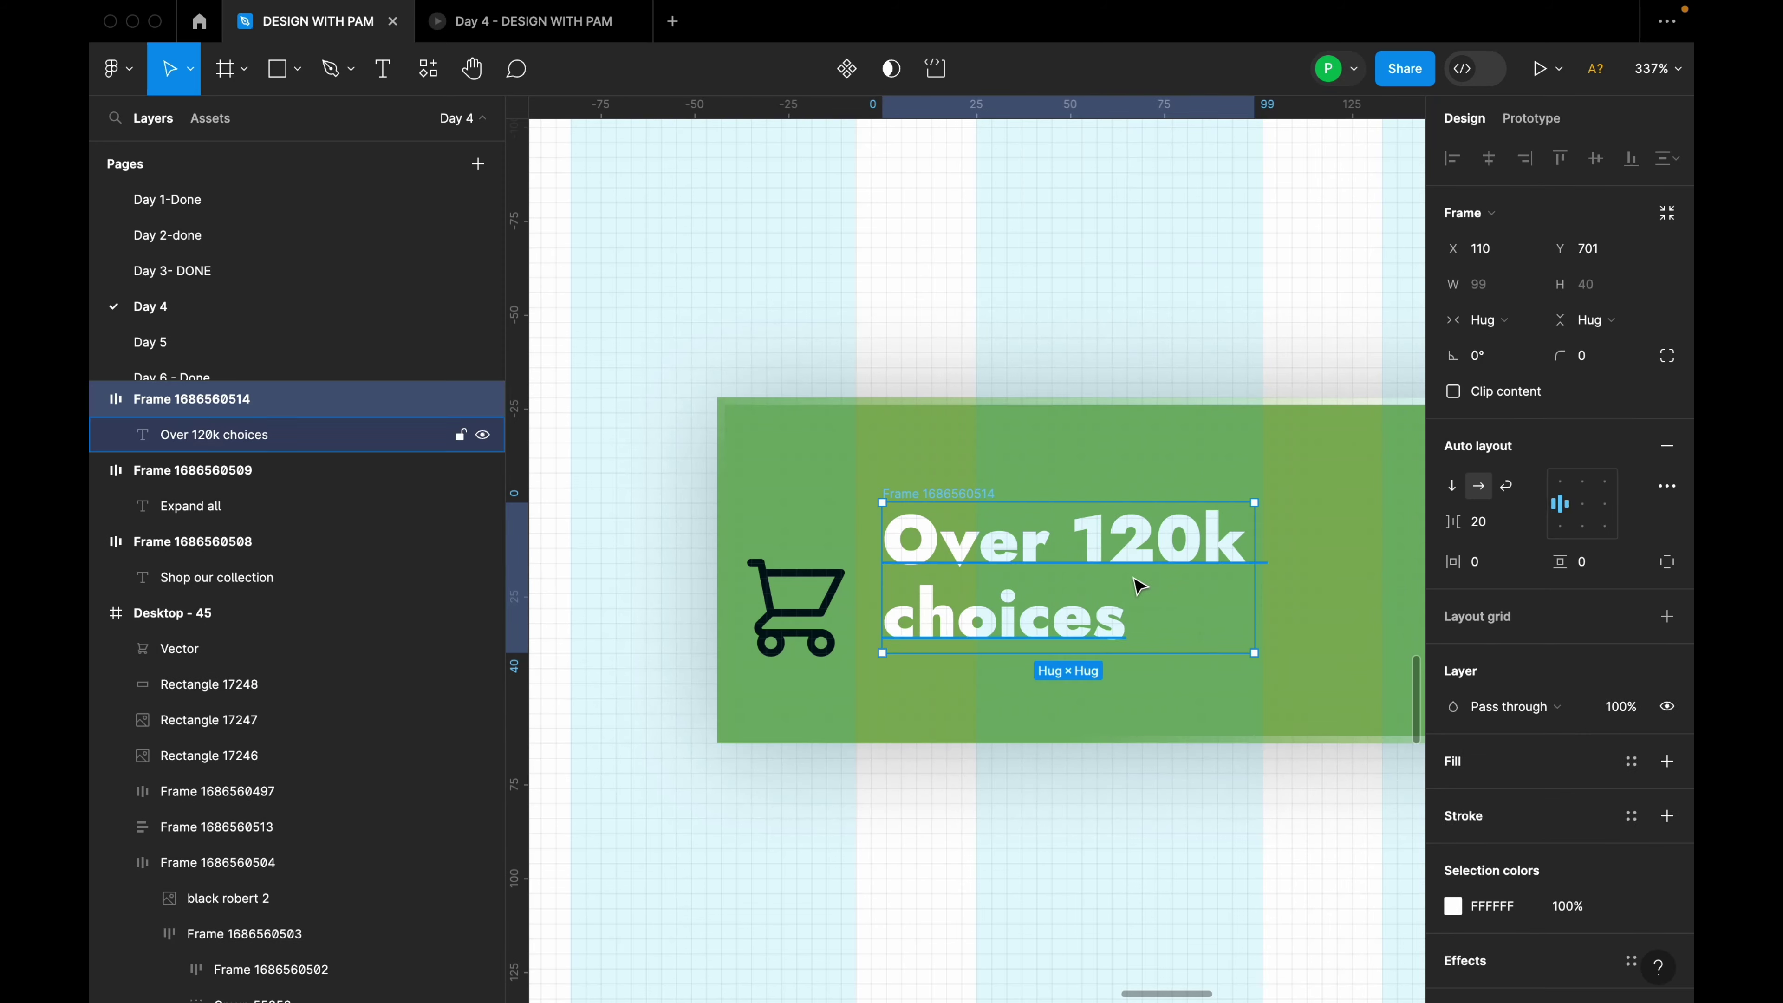
left_click(808, 608, "shift")
left_click_drag(949, 614, 1075, 586)
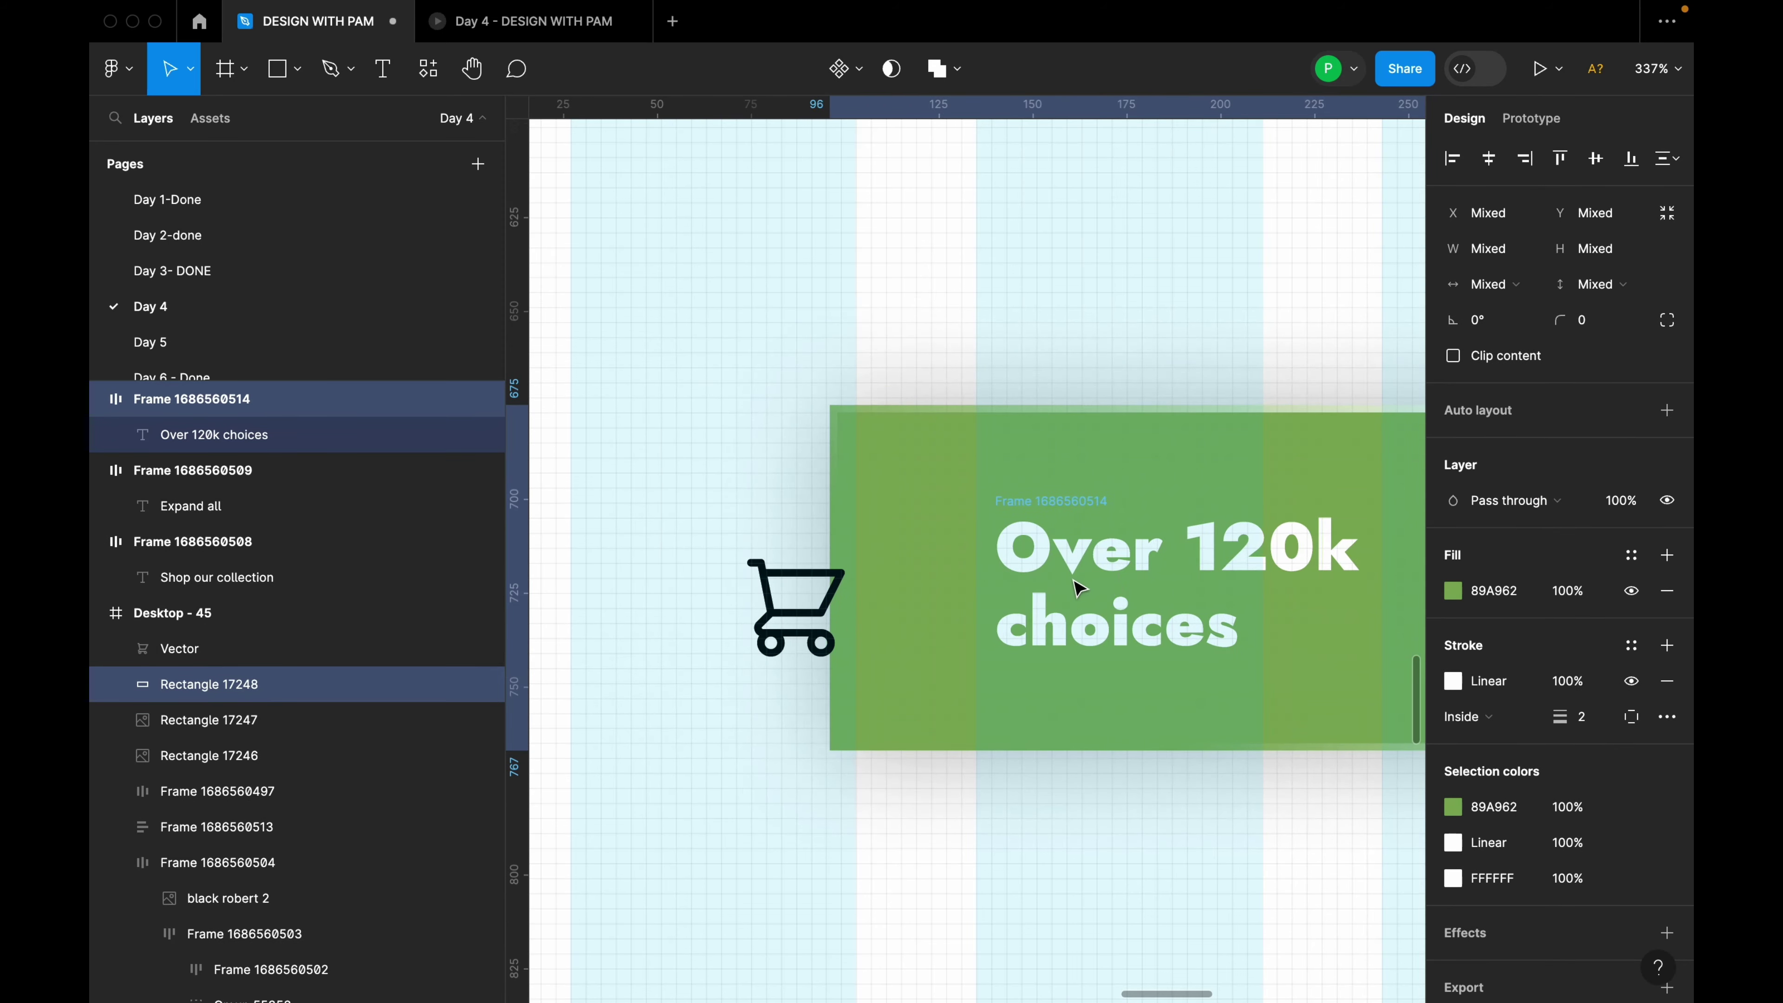
key("ctrl+z")
Ungroup the auto layout frame around the "Over 120k choices" text and move the text right on the badge to X 148, Y 699.
left_click(1103, 557)
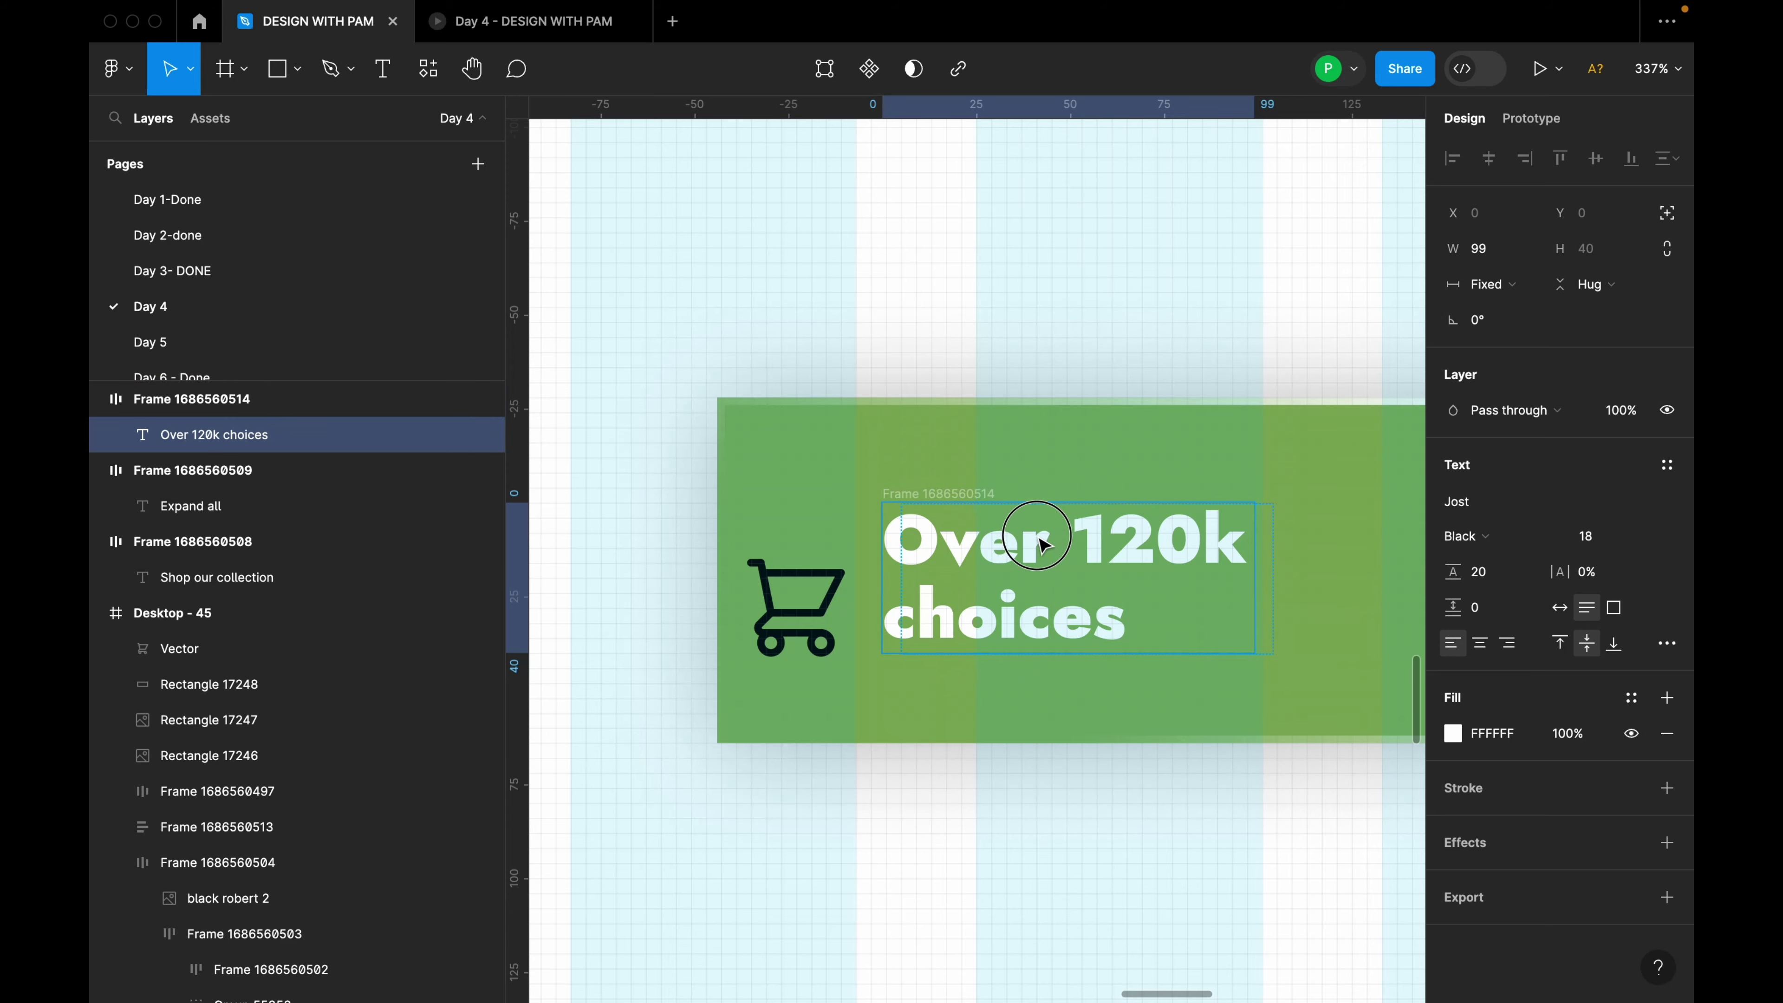
left_click(983, 495)
left_click_drag(1027, 534, 1058, 549)
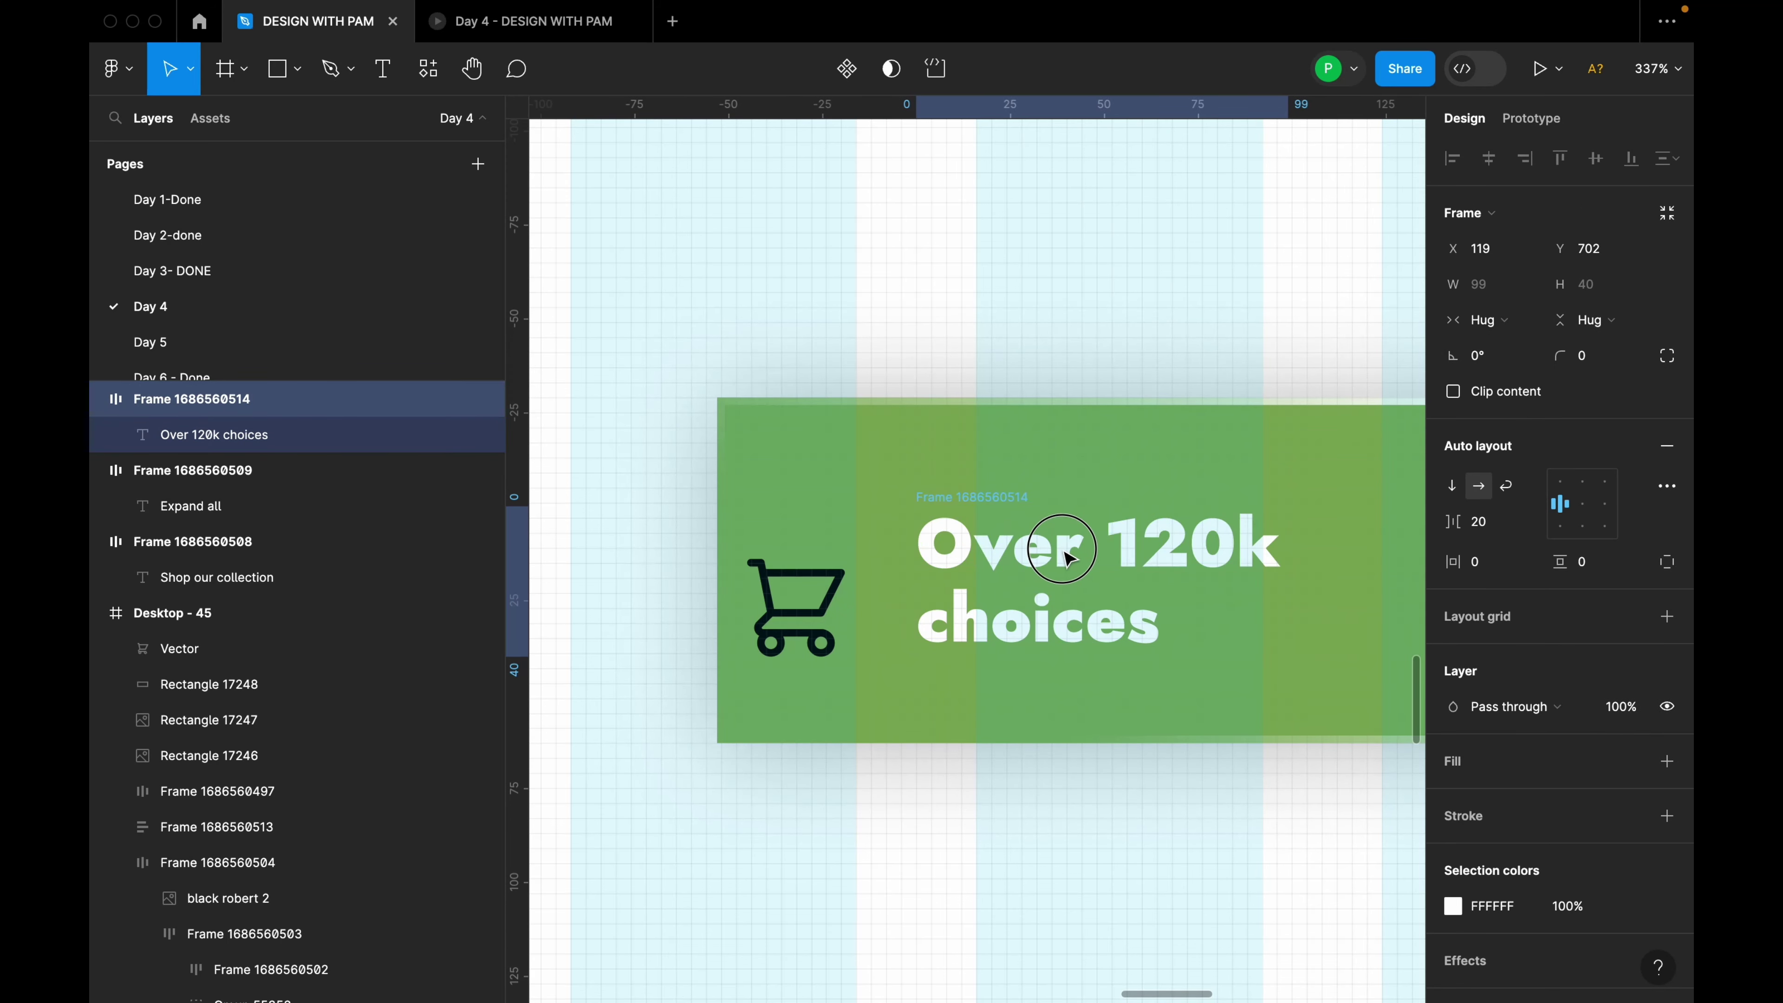
right_click(1065, 555)
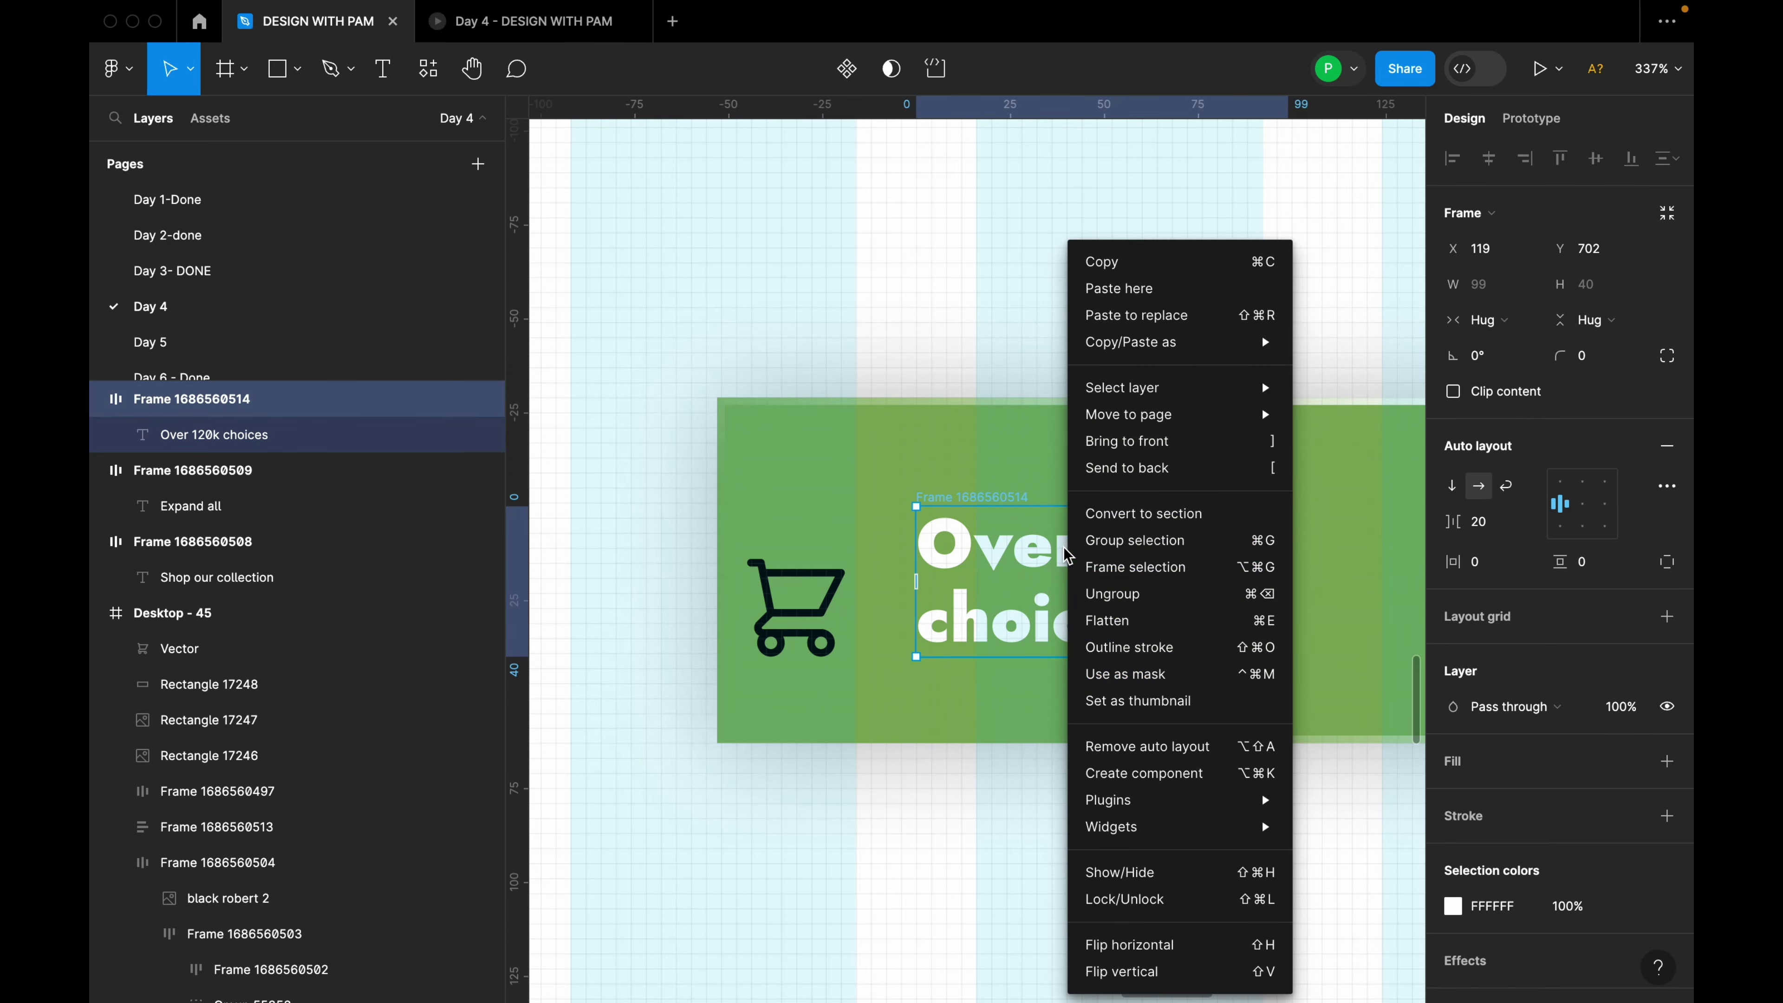
left_click(1146, 596)
left_click_drag(1128, 565, 1233, 546)
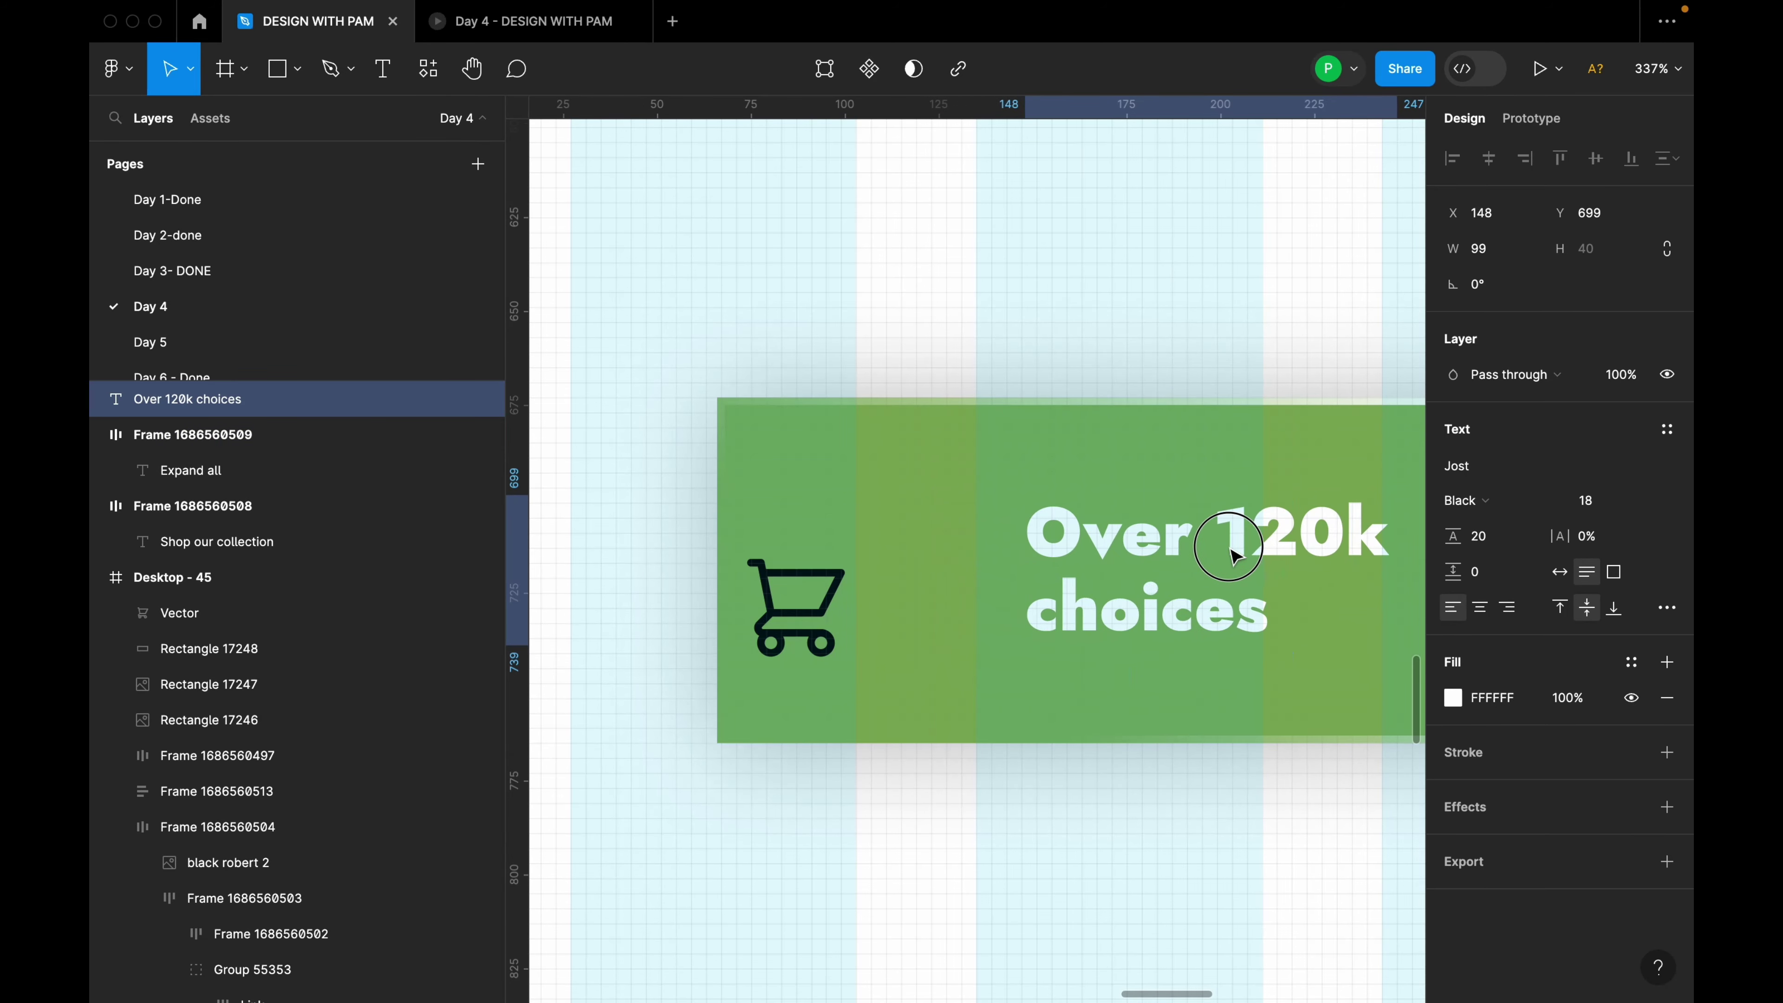
Move the cart vector next to the badge text, at about X 822, Y 296.
scroll(963, 602, "down", 5)
left_click(863, 599)
left_click_drag(862, 599, 952, 576)
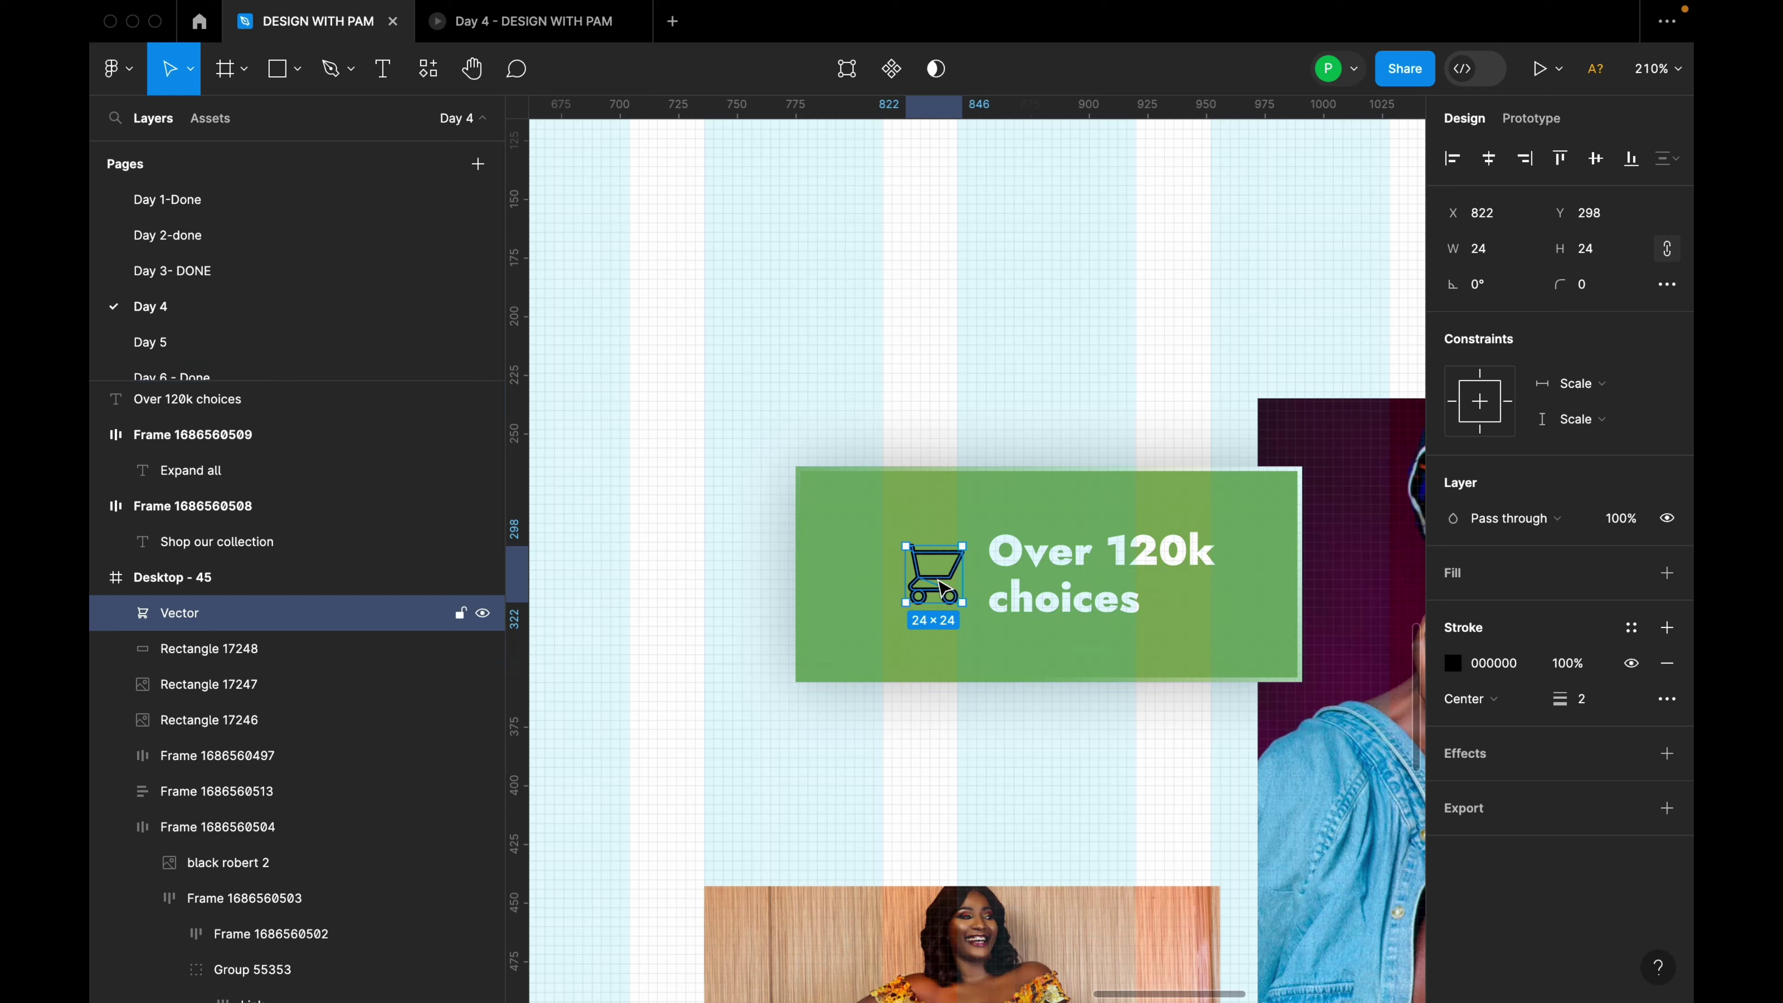
left_click_drag(945, 585, 941, 579)
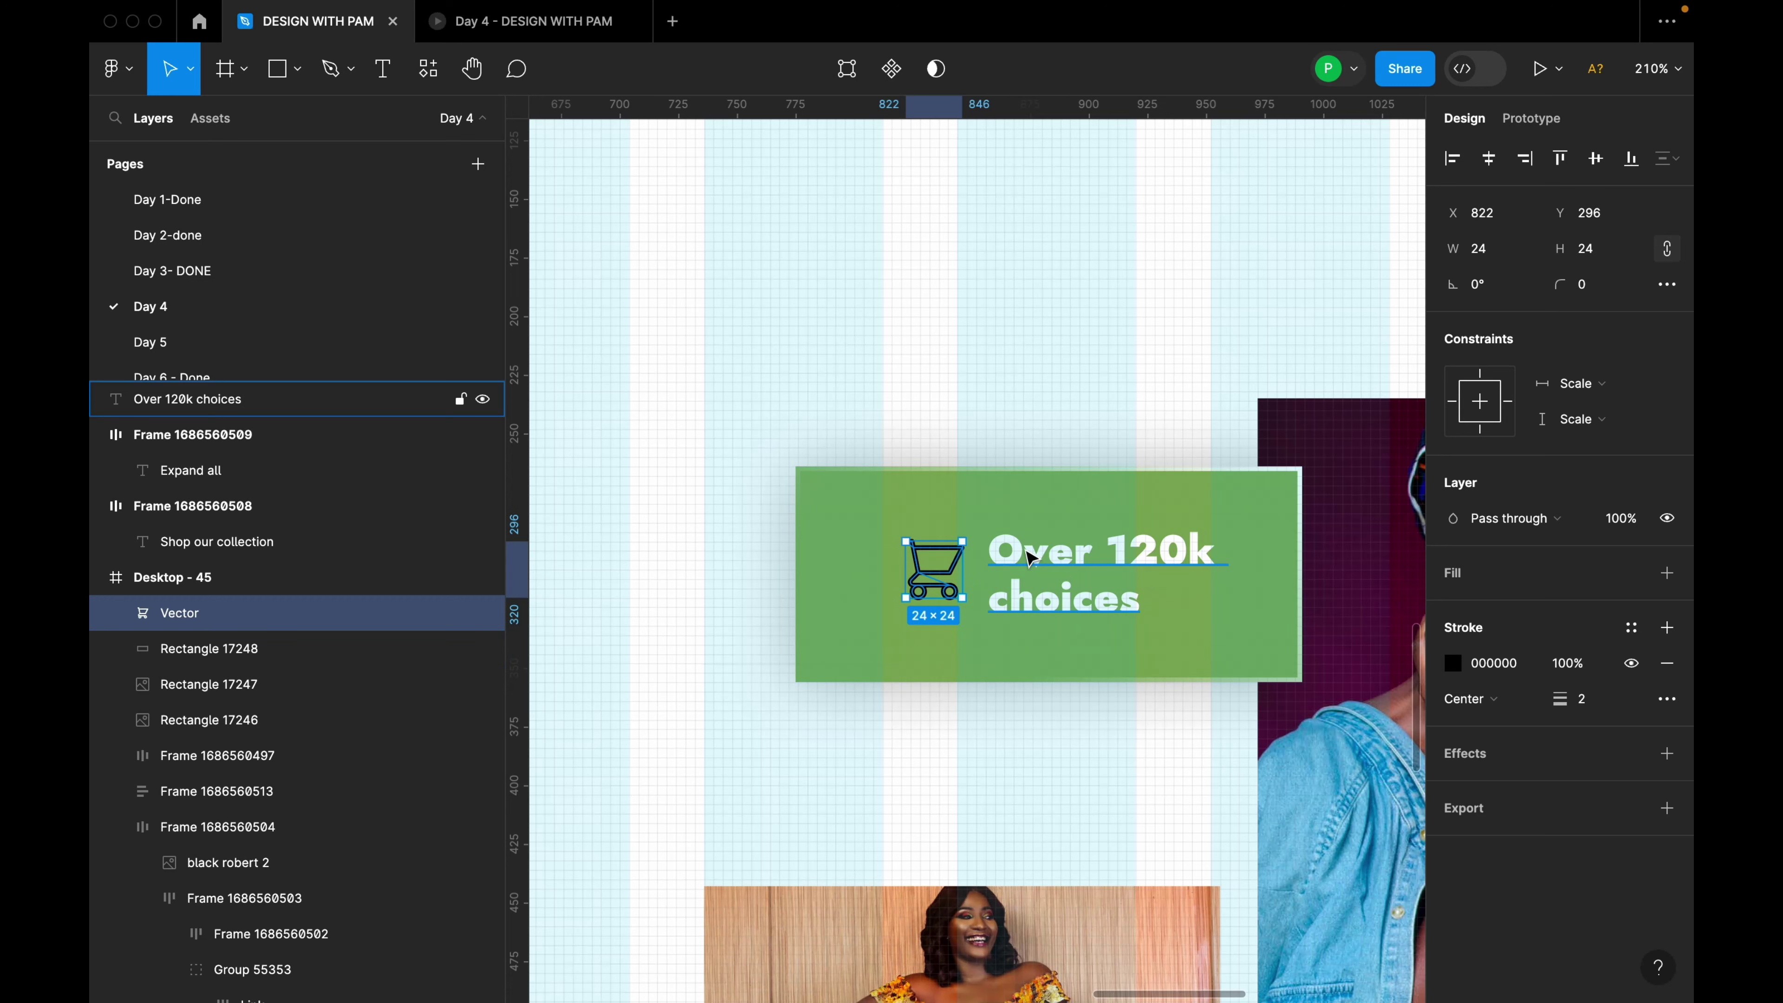
left_click(1046, 561)
Scale the cart vector proportionally to a width of 28 and shift it left to X 812.
left_click(936, 568)
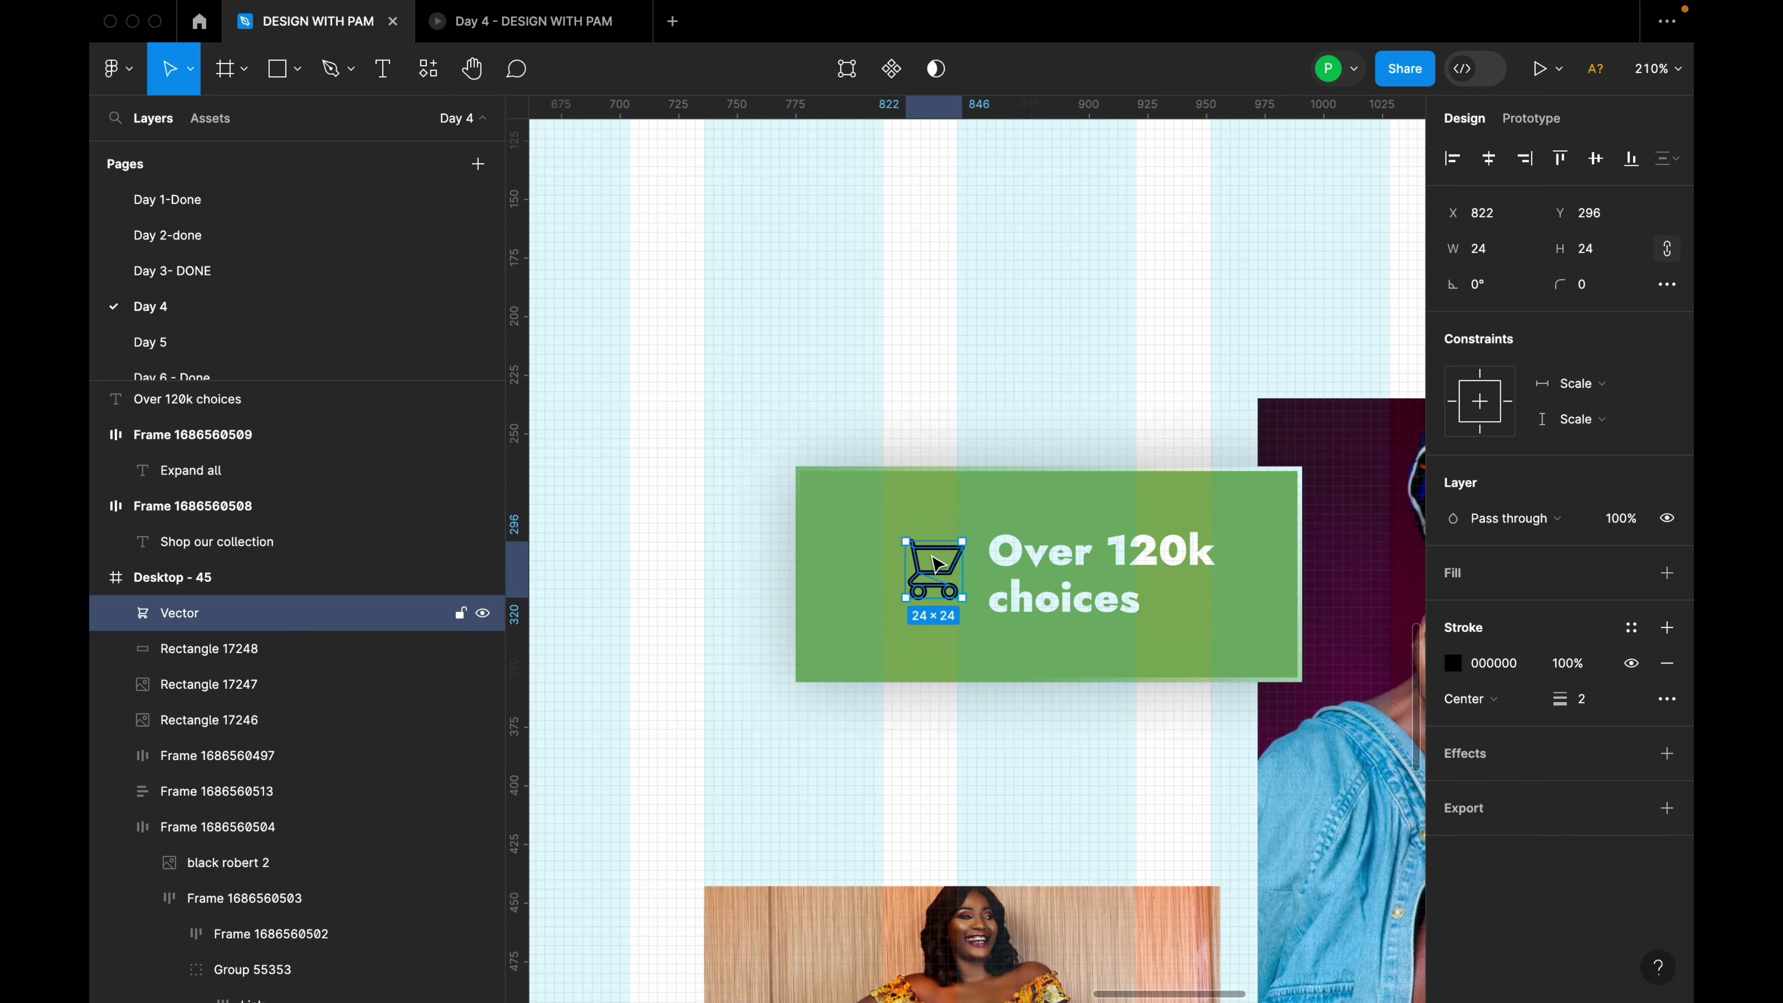
scroll(1263, 581, "up", 3)
left_click(1077, 559)
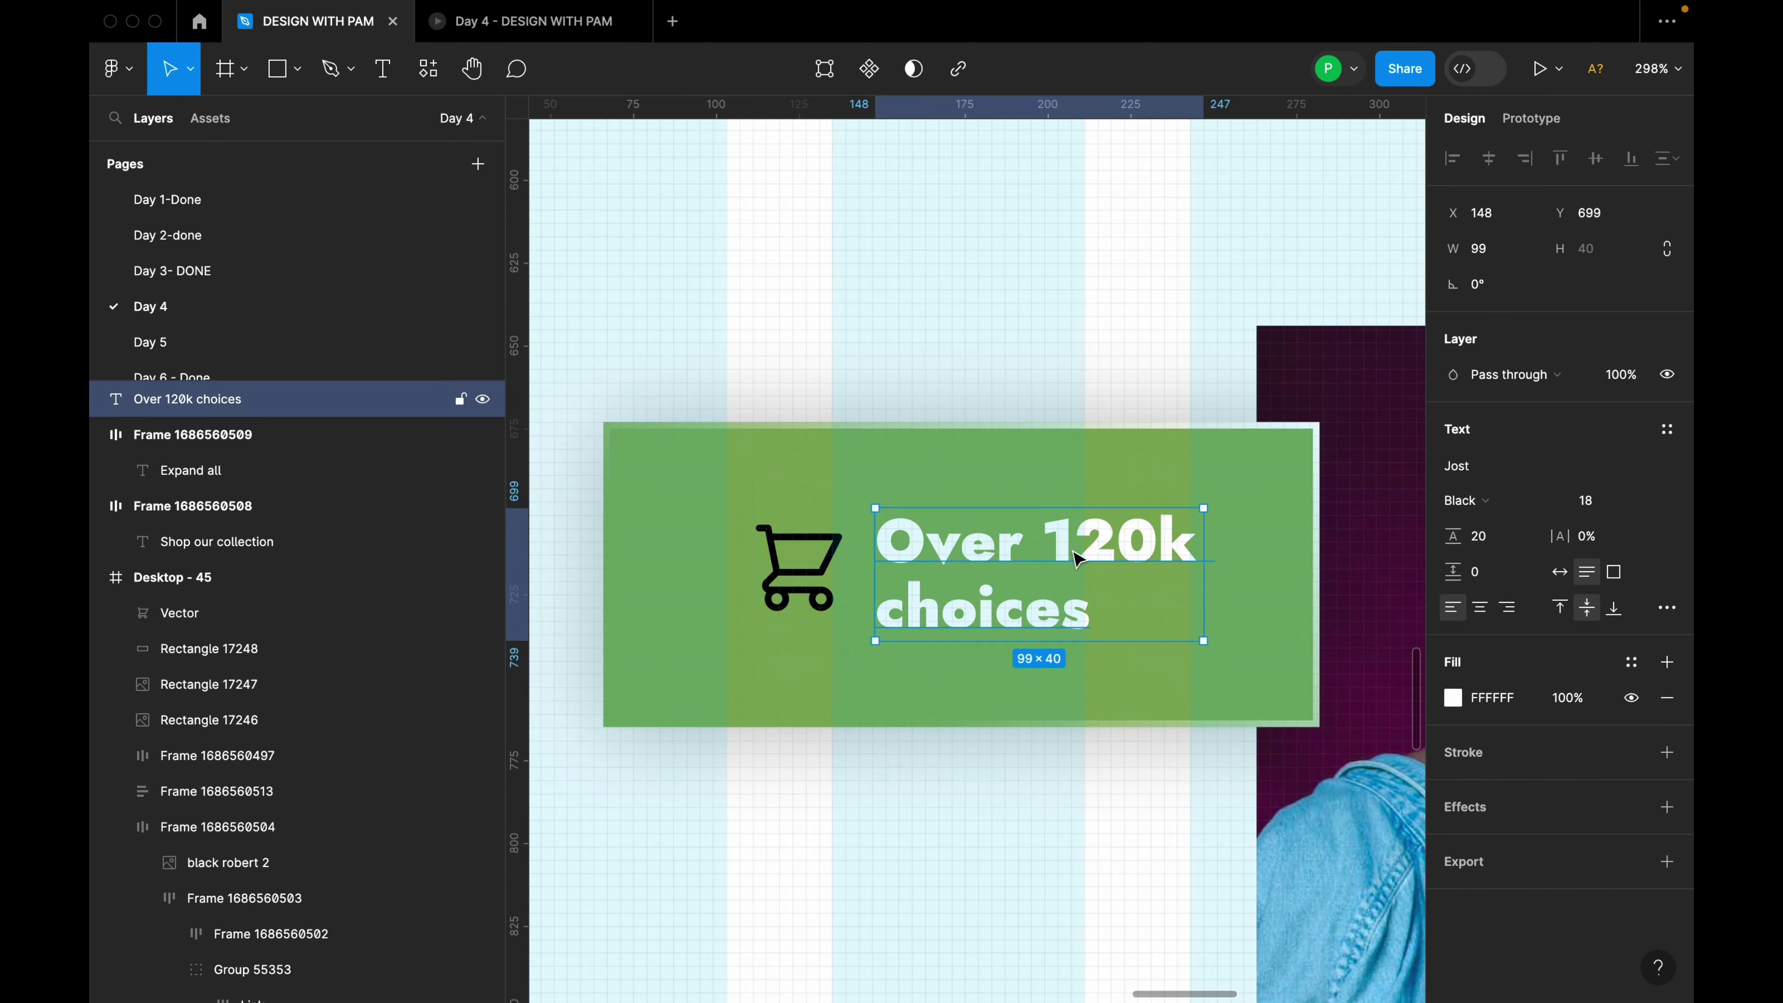
left_click(818, 565)
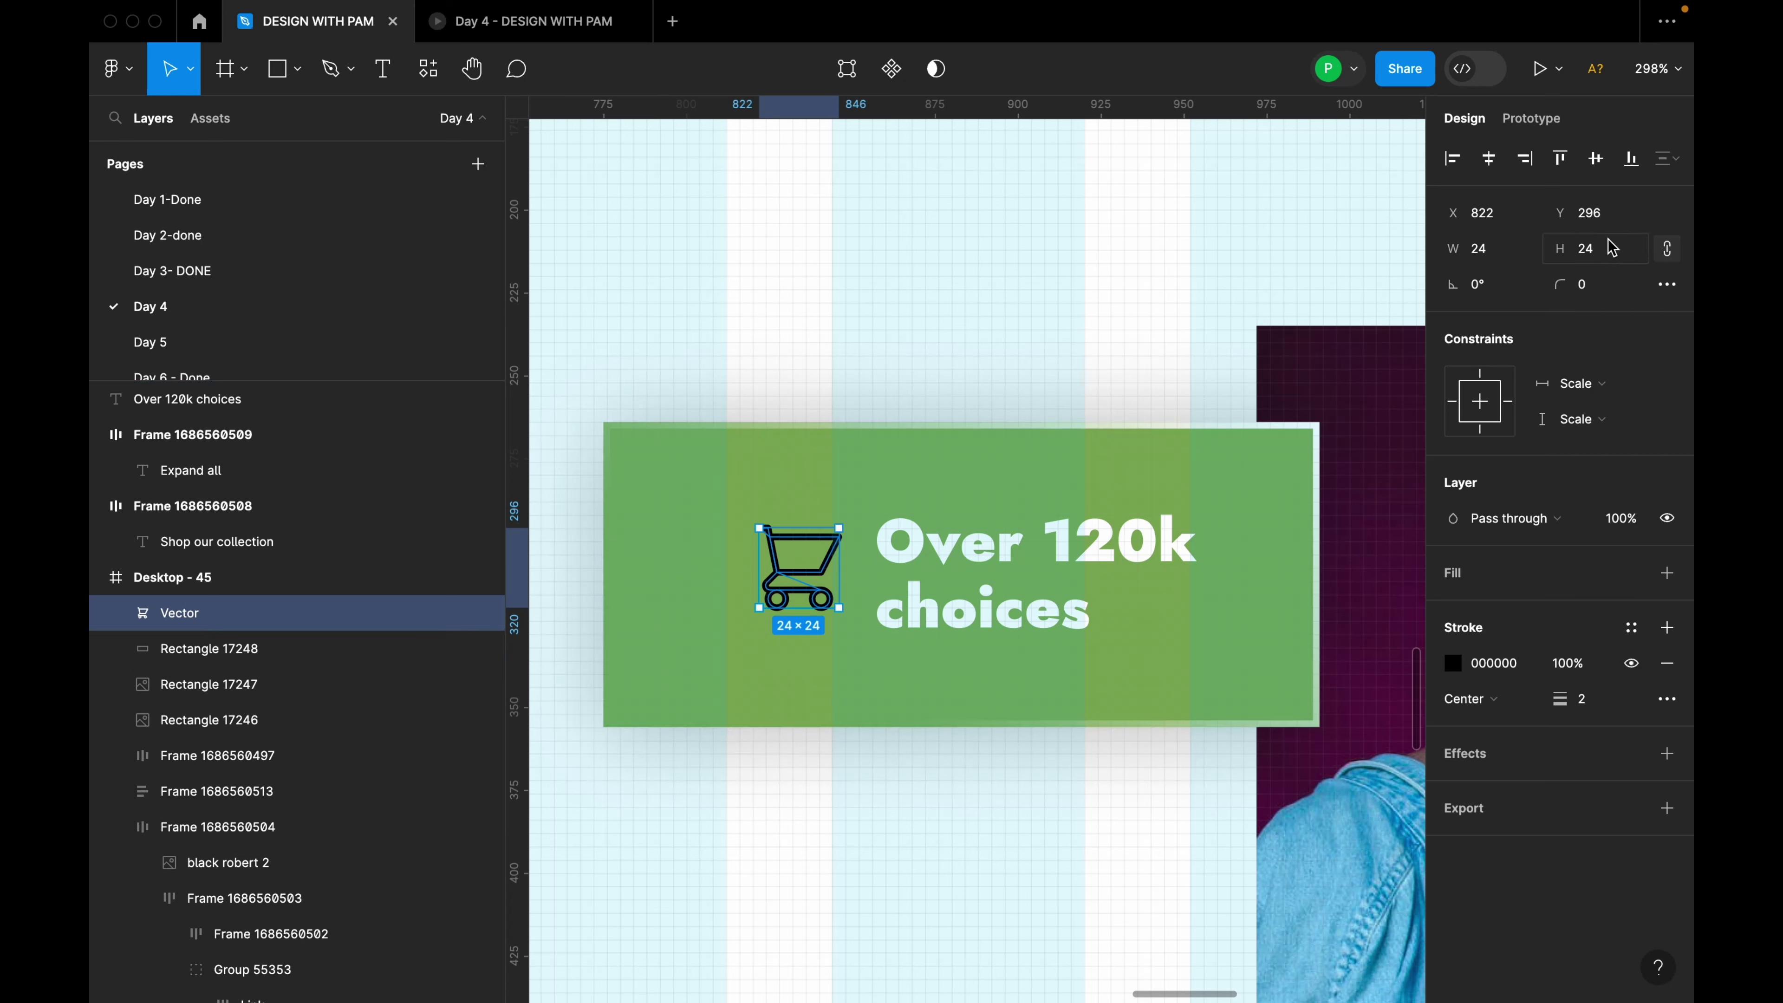
left_click(1488, 261)
type("28")
key("Return")
left_click(820, 643)
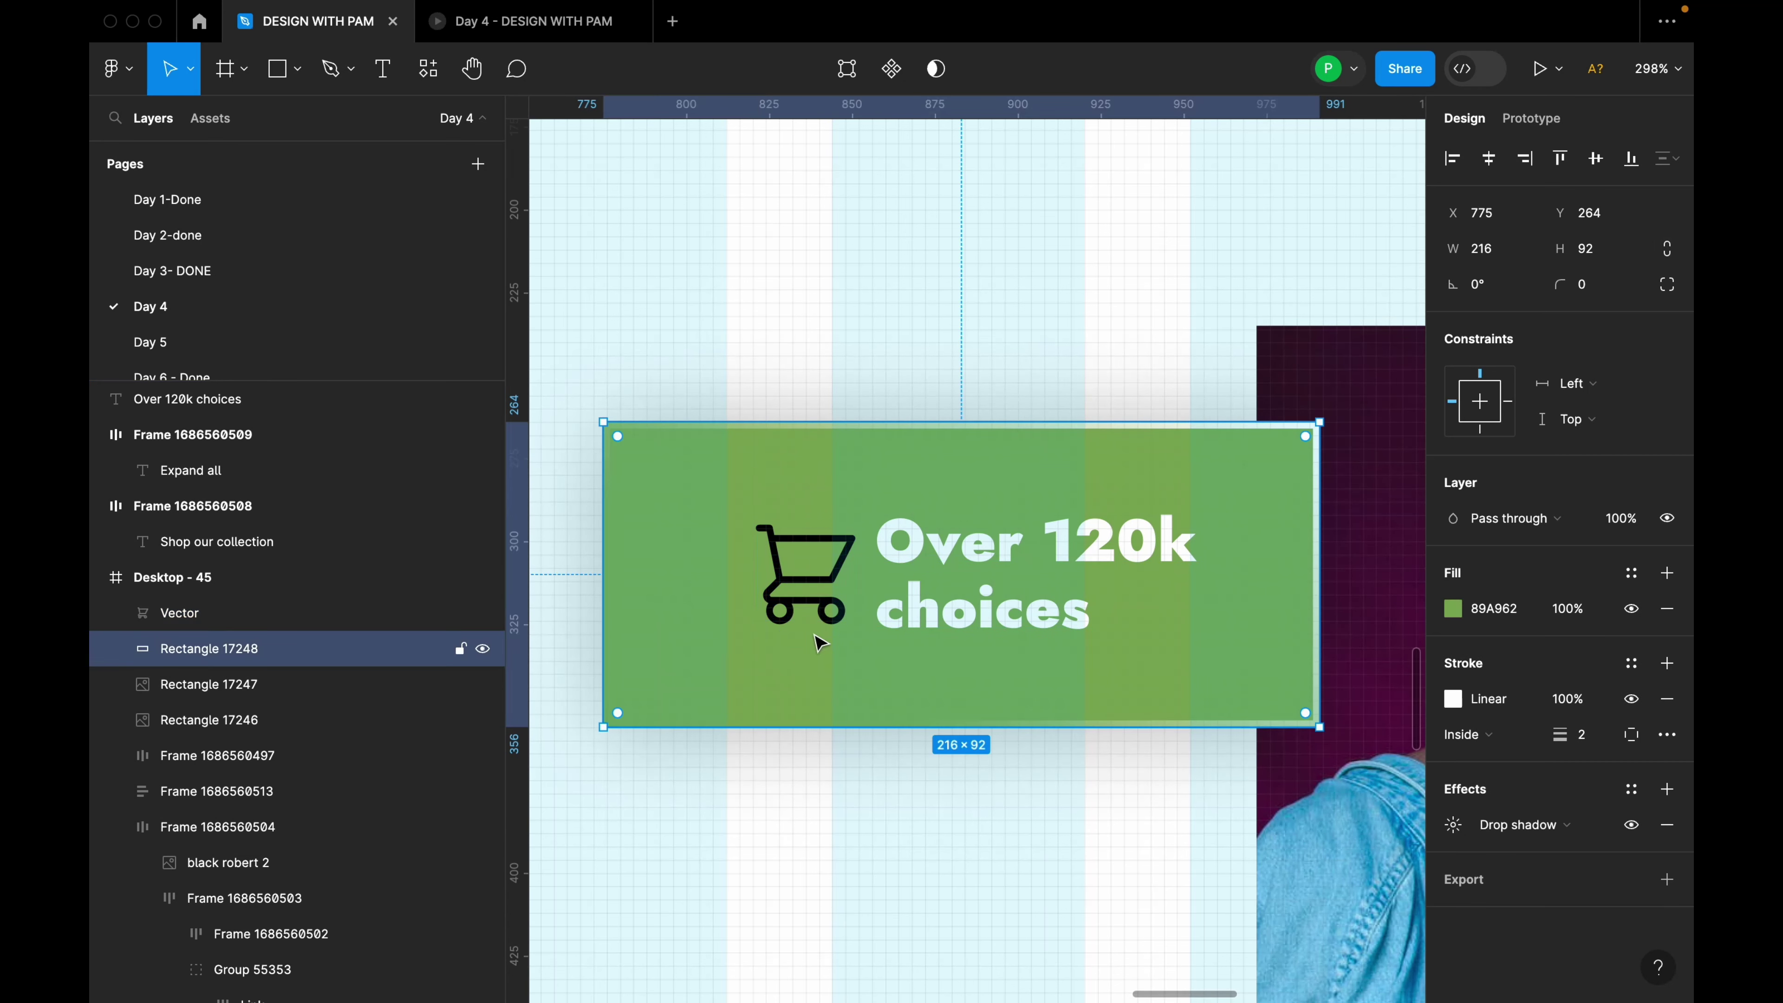
left_click(792, 565)
key("shift+Left")
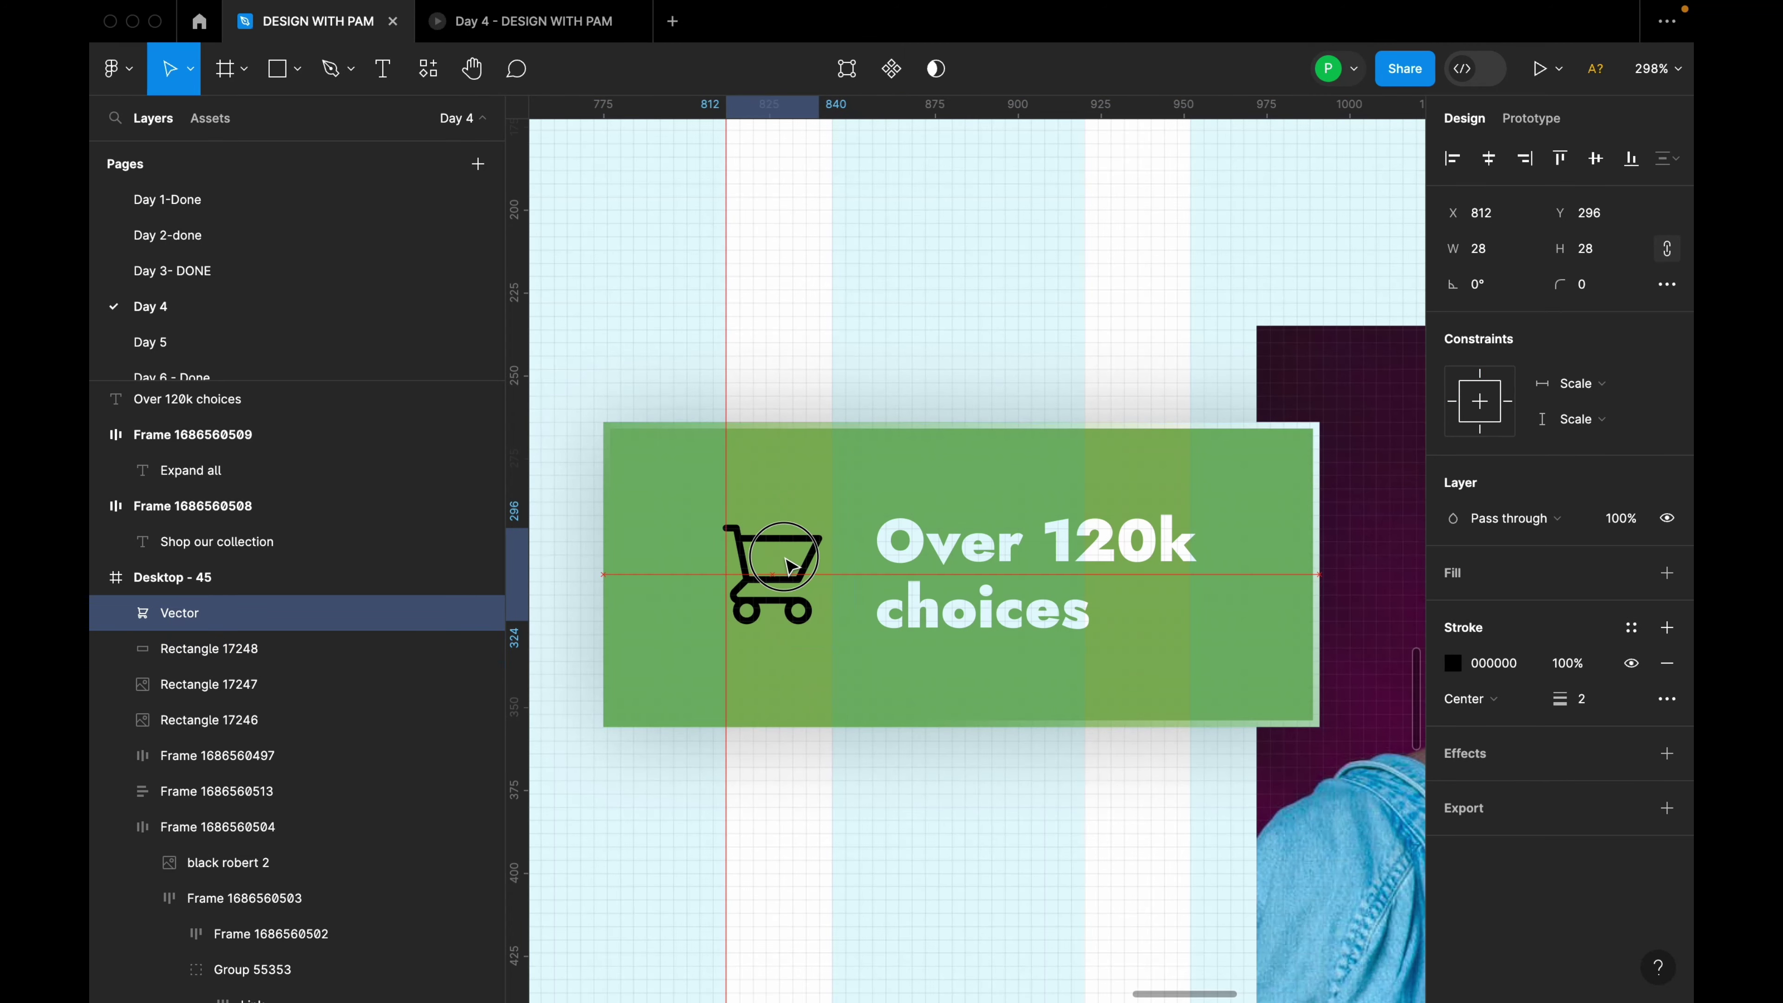
Wrap the cart and the "Over 120k choices" text in a horizontal auto layout and recolor the black cart to white.
left_click(986, 546, "shift")
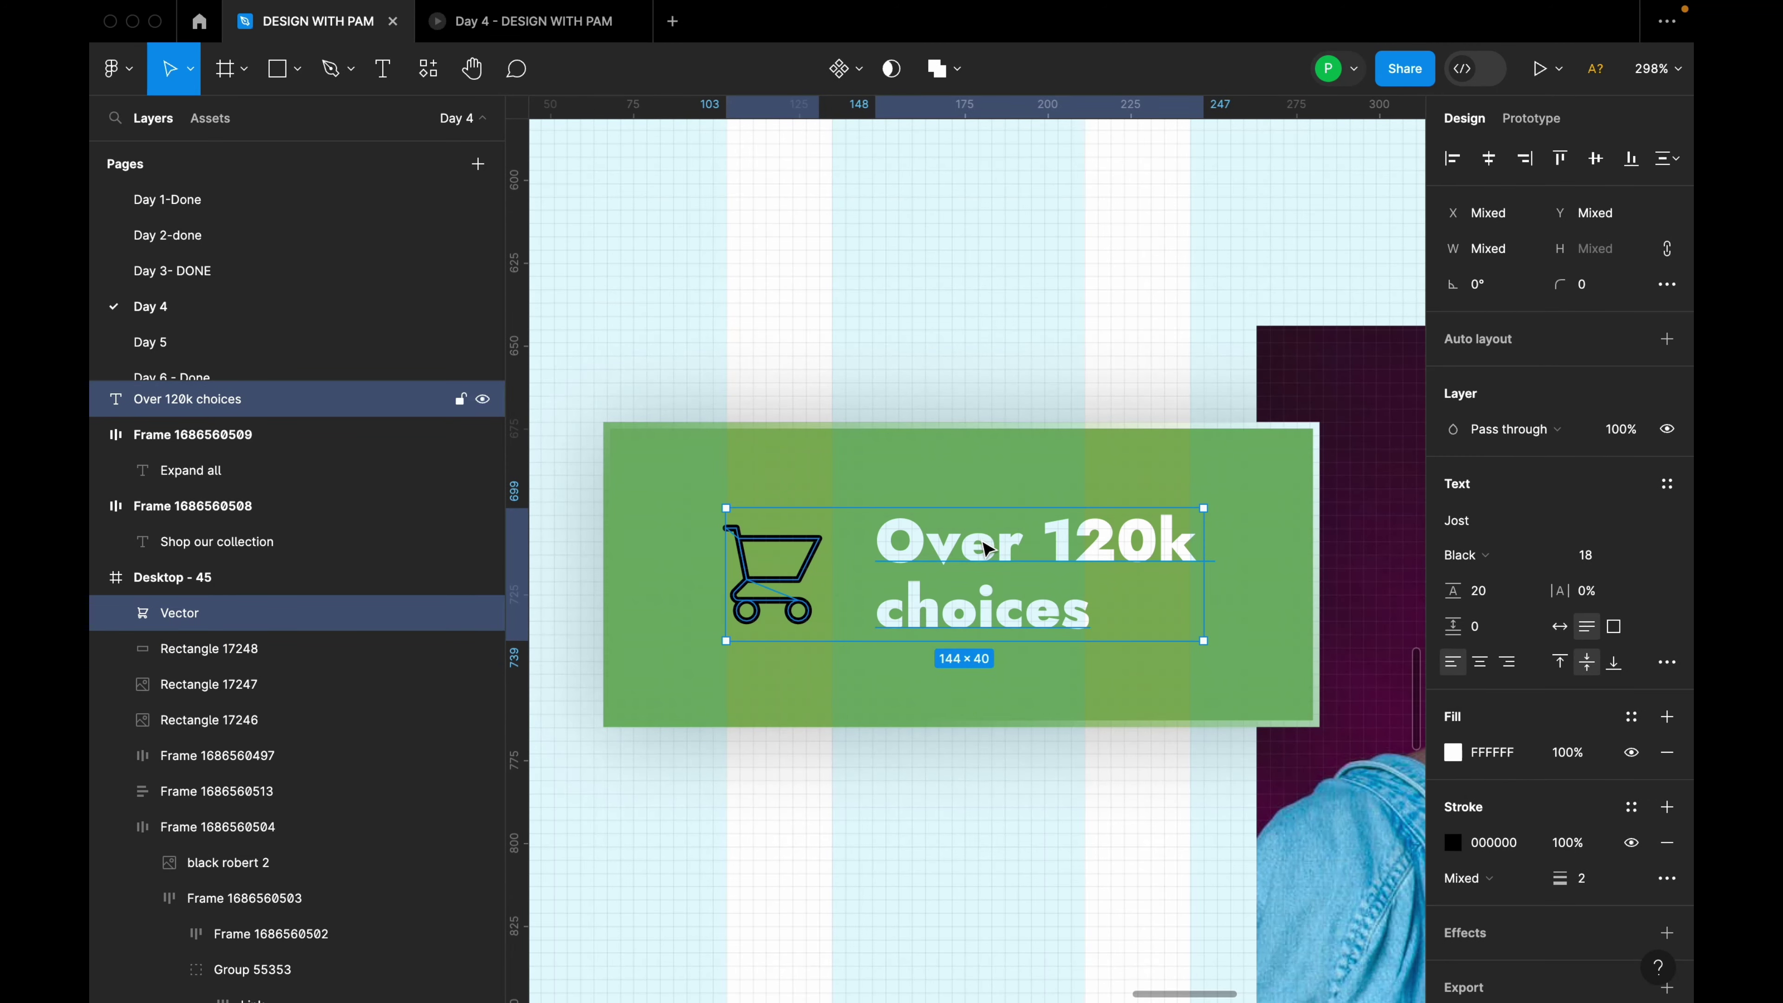
key("shift+a")
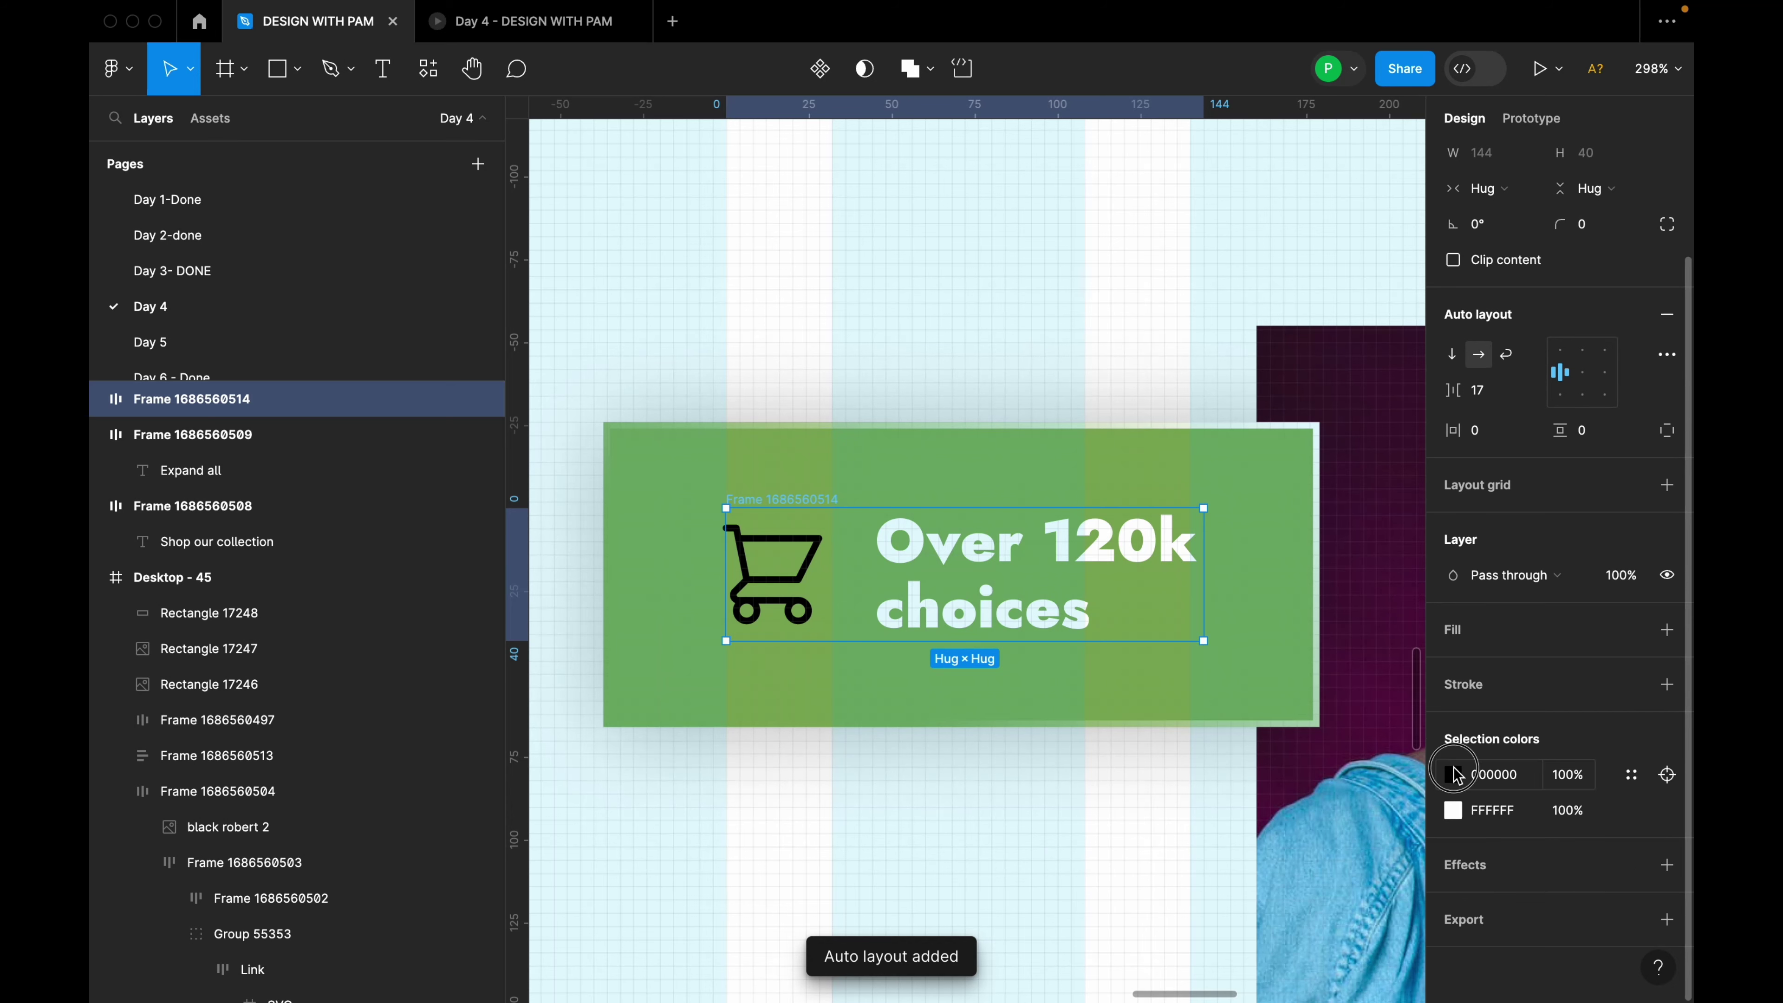
left_click(1454, 774)
left_click(1210, 468)
left_click(1075, 387)
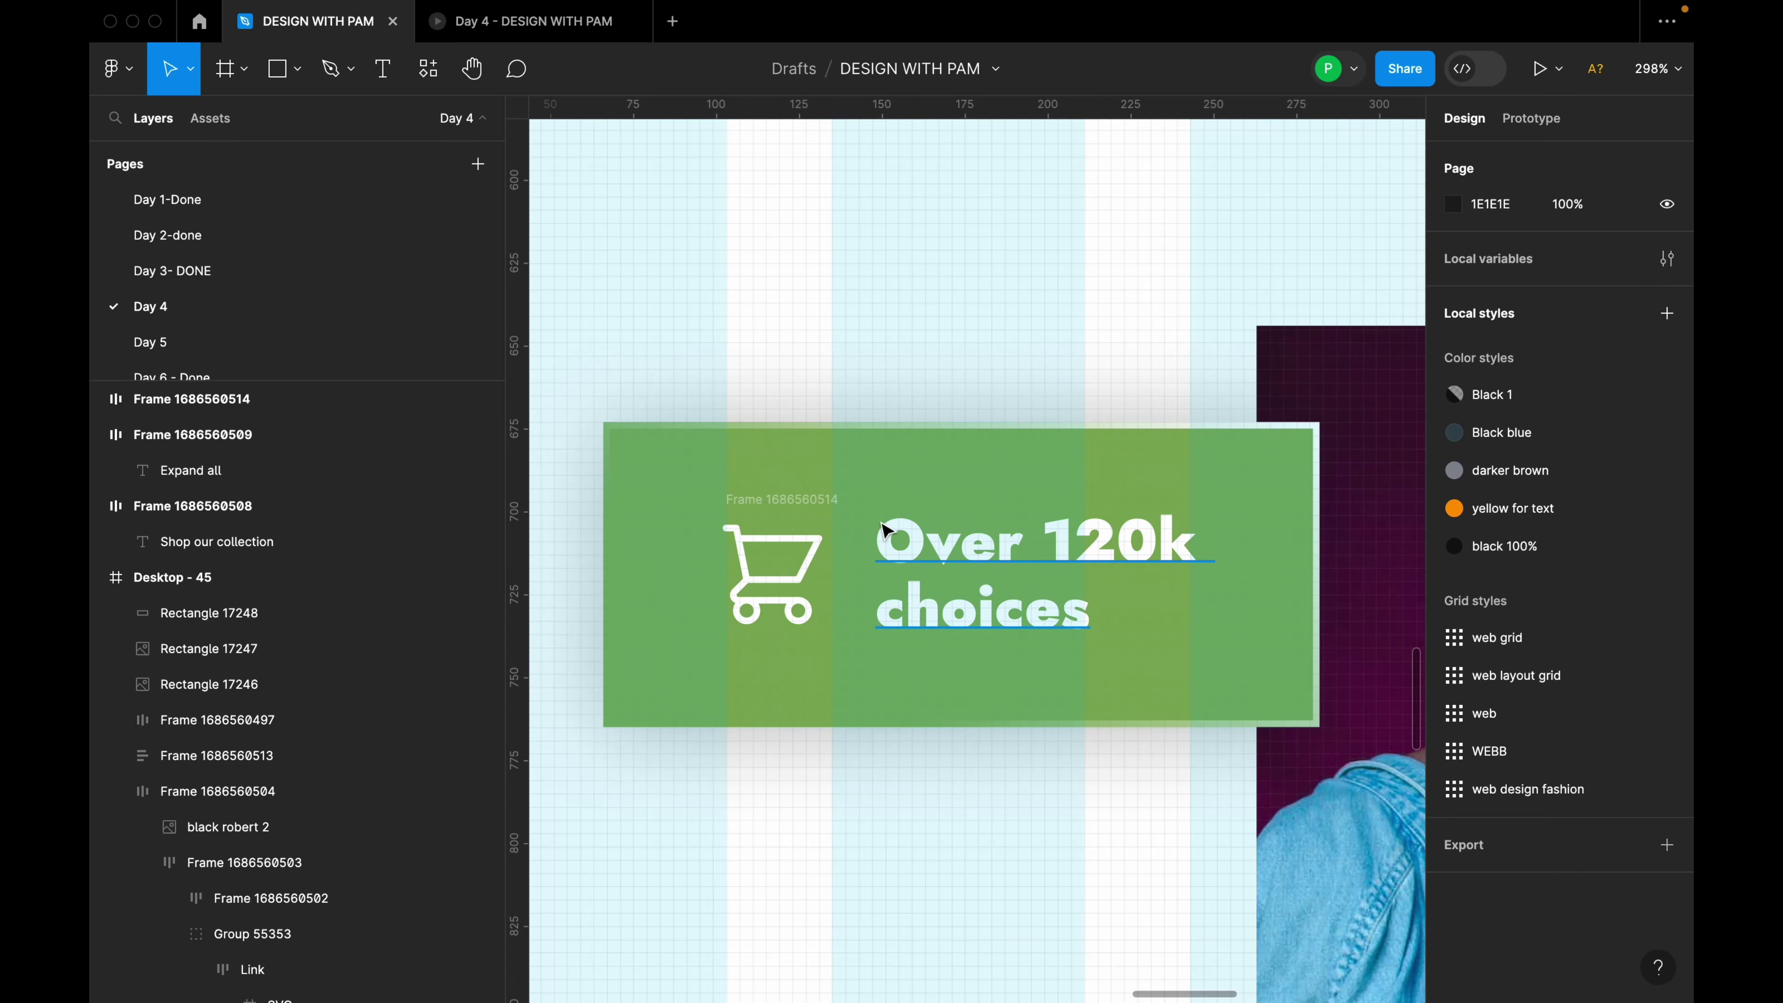
Move the cart and text auto layout frame into the Desktop - 45 frame in the layer order.
left_click(842, 501)
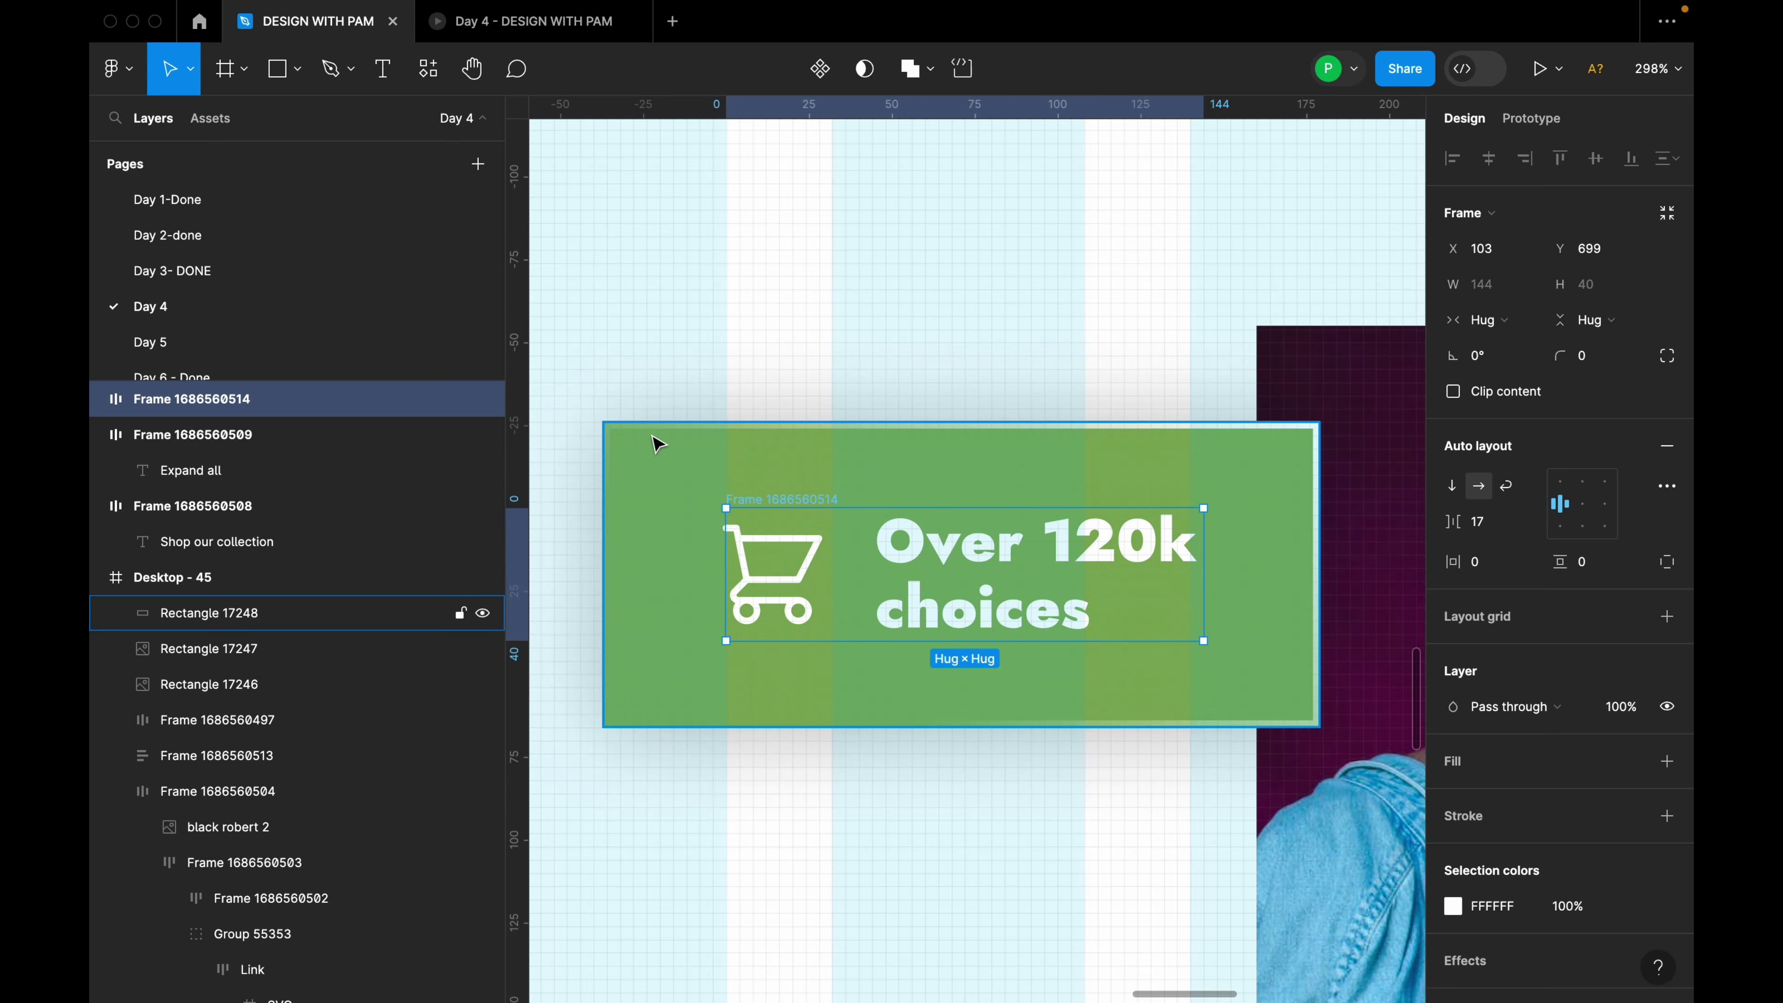
left_click_drag(235, 407, 218, 598)
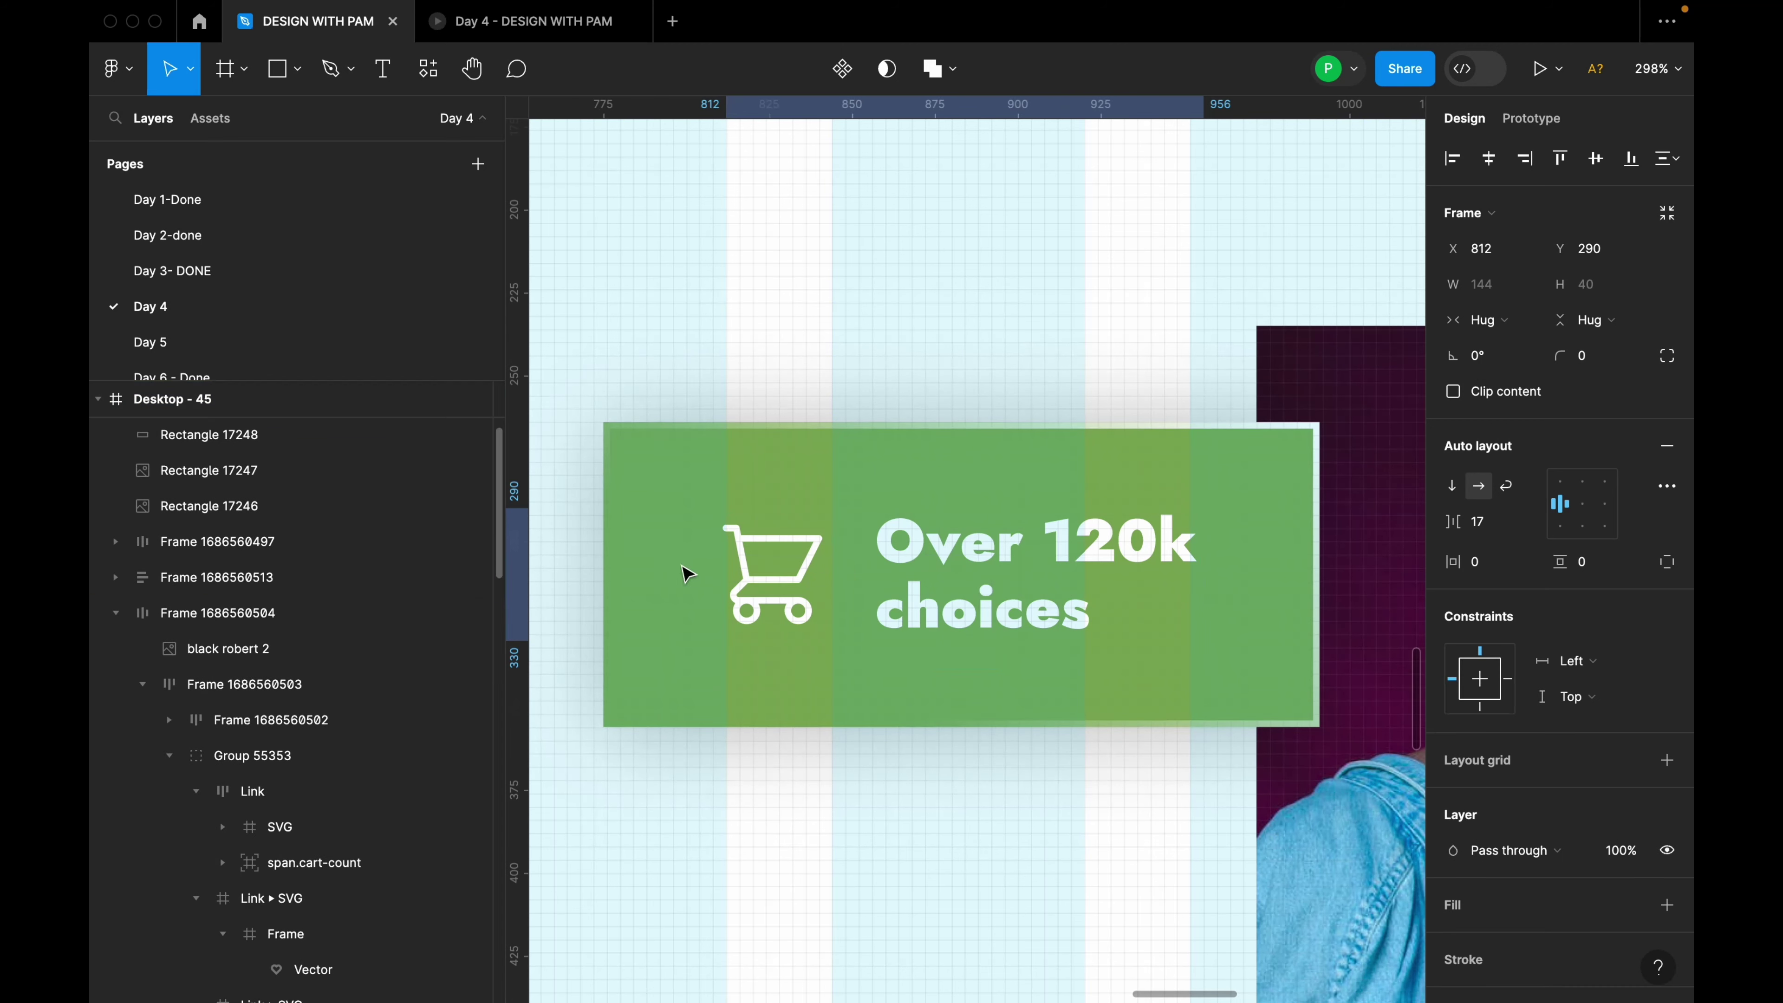
left_click(937, 764)
Hide all five layout grids of the Desktop - 45 frame: both single rows, the 24px rows, the 12 columns and the 4px grid.
scroll(1006, 748, "down", 10)
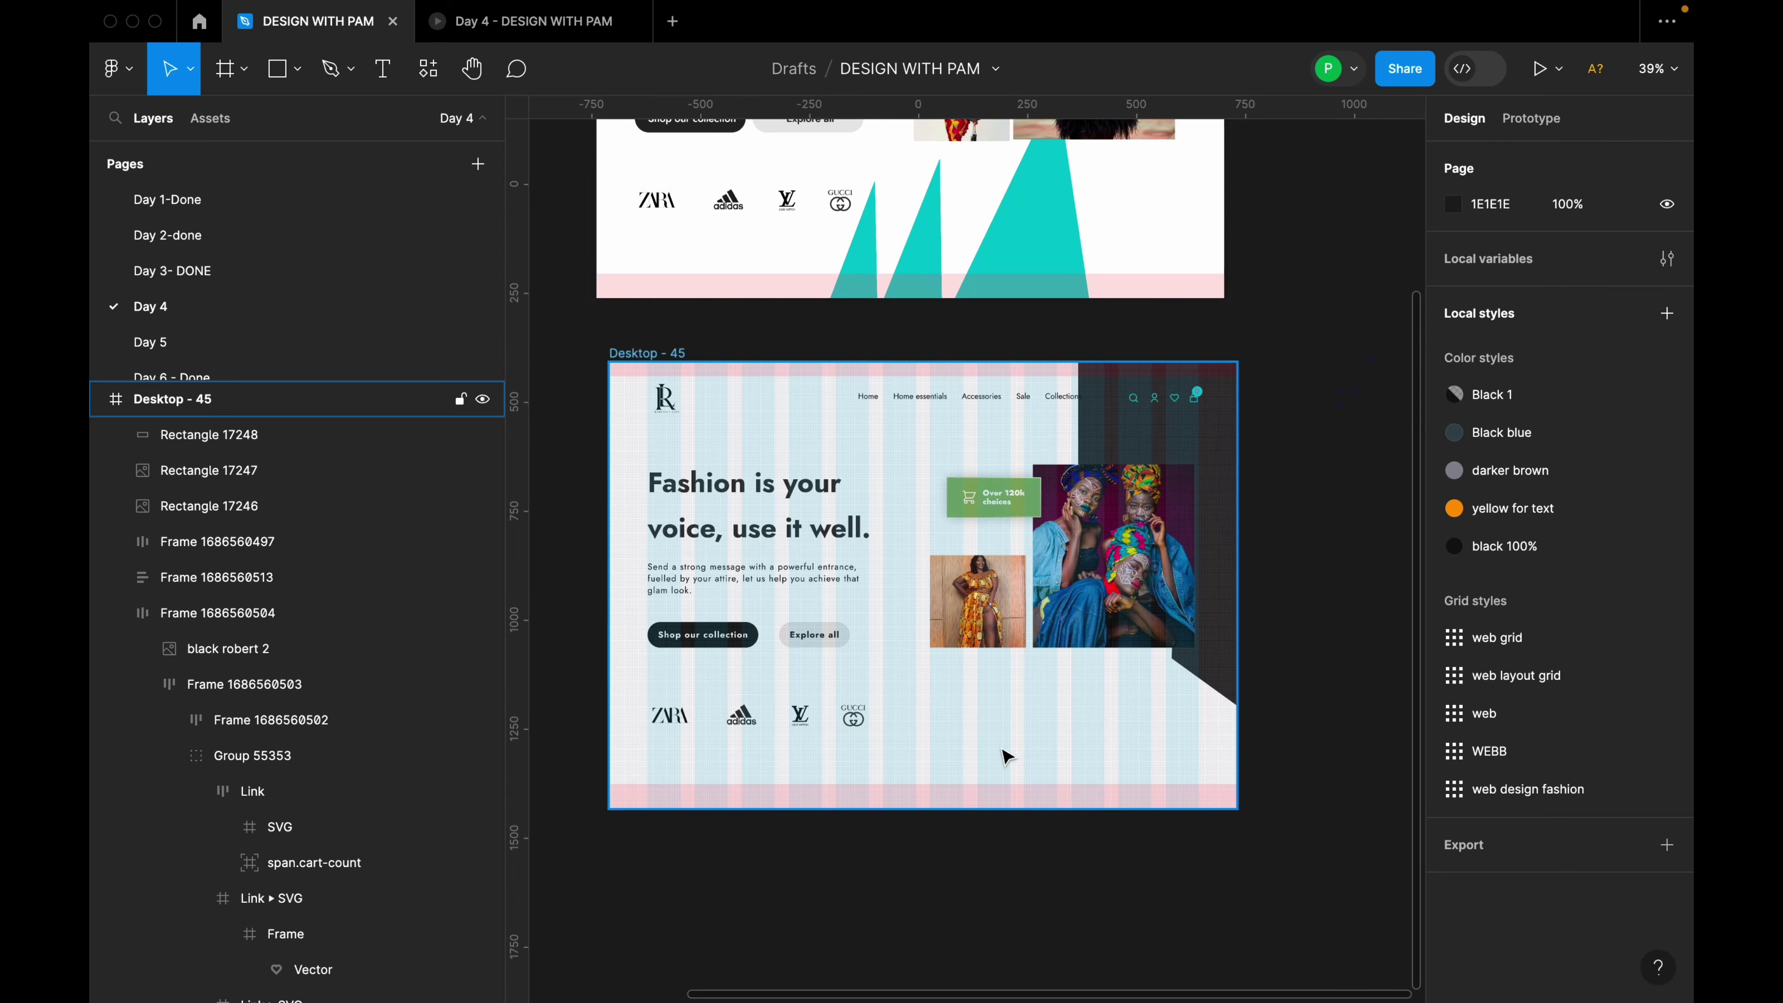
scroll(1004, 758, "up", 3)
scroll(1003, 760, "up", 1)
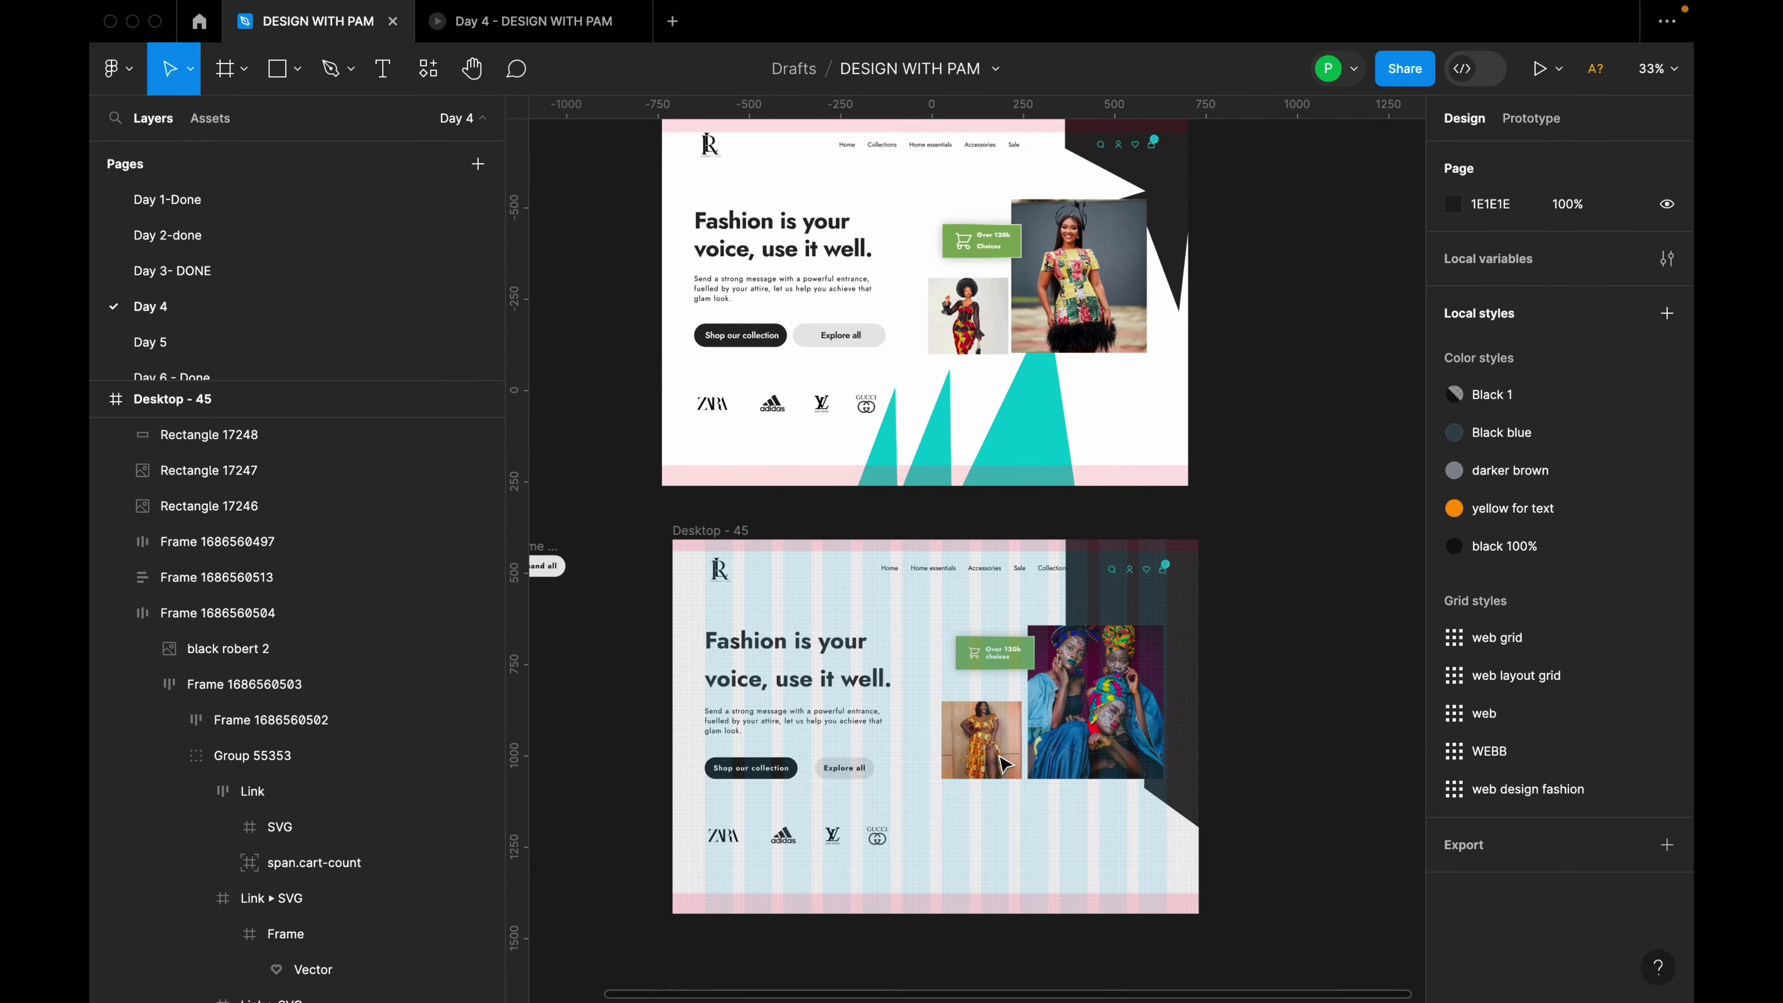
left_click(723, 530)
left_click(1631, 500)
left_click(1631, 535)
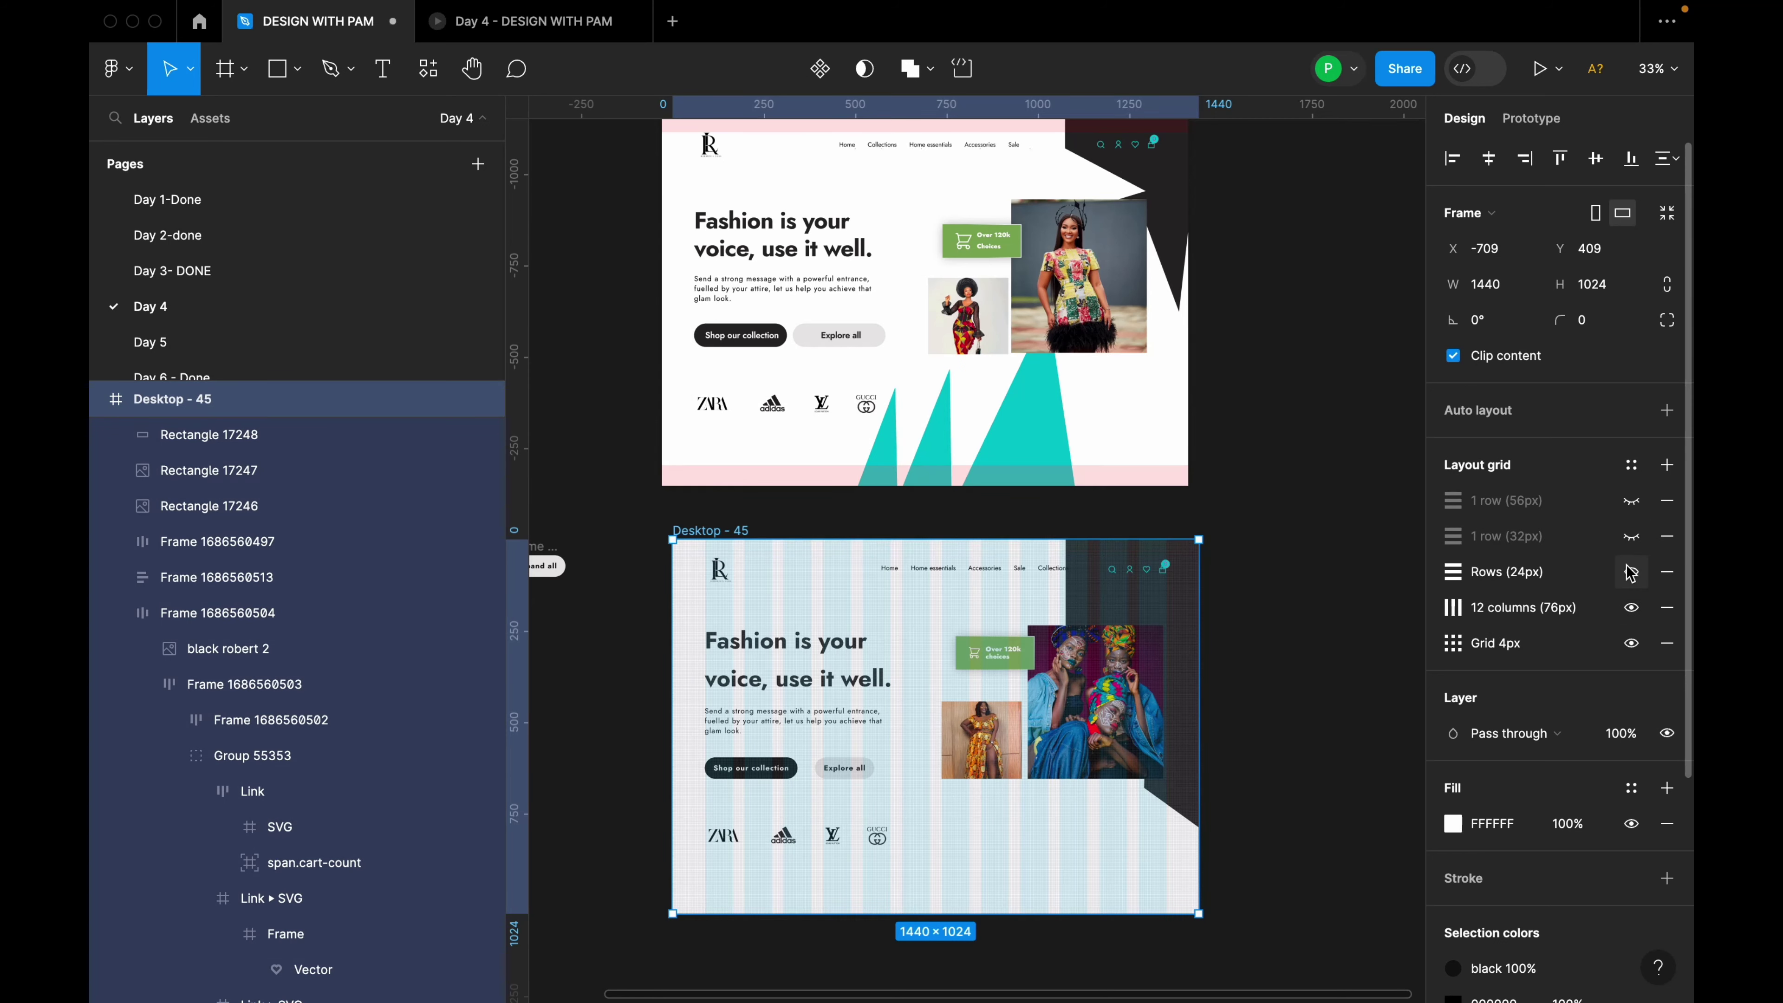
left_click(1630, 571)
left_click(1631, 607)
left_click(1631, 643)
scroll(661, 729, "up", 4)
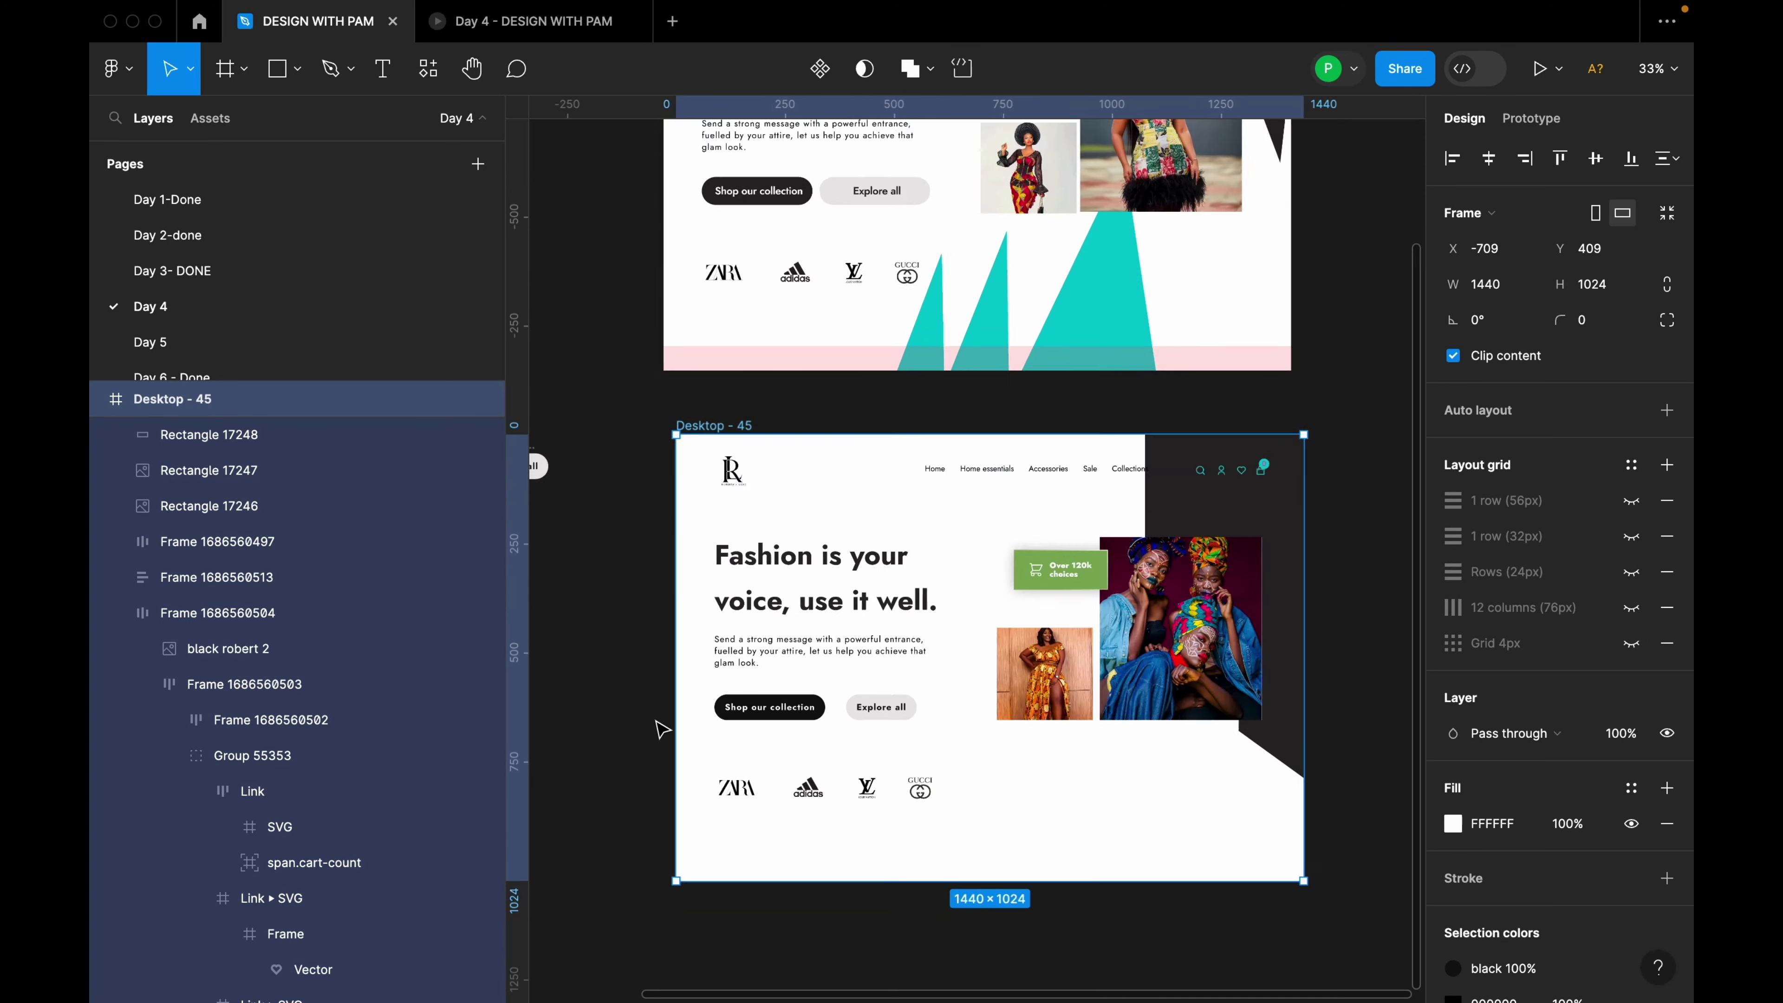
Compare the new hero section with the original design, checking the teal triangles, the dark background shape and the header icons.
scroll(618, 725, "down", 4)
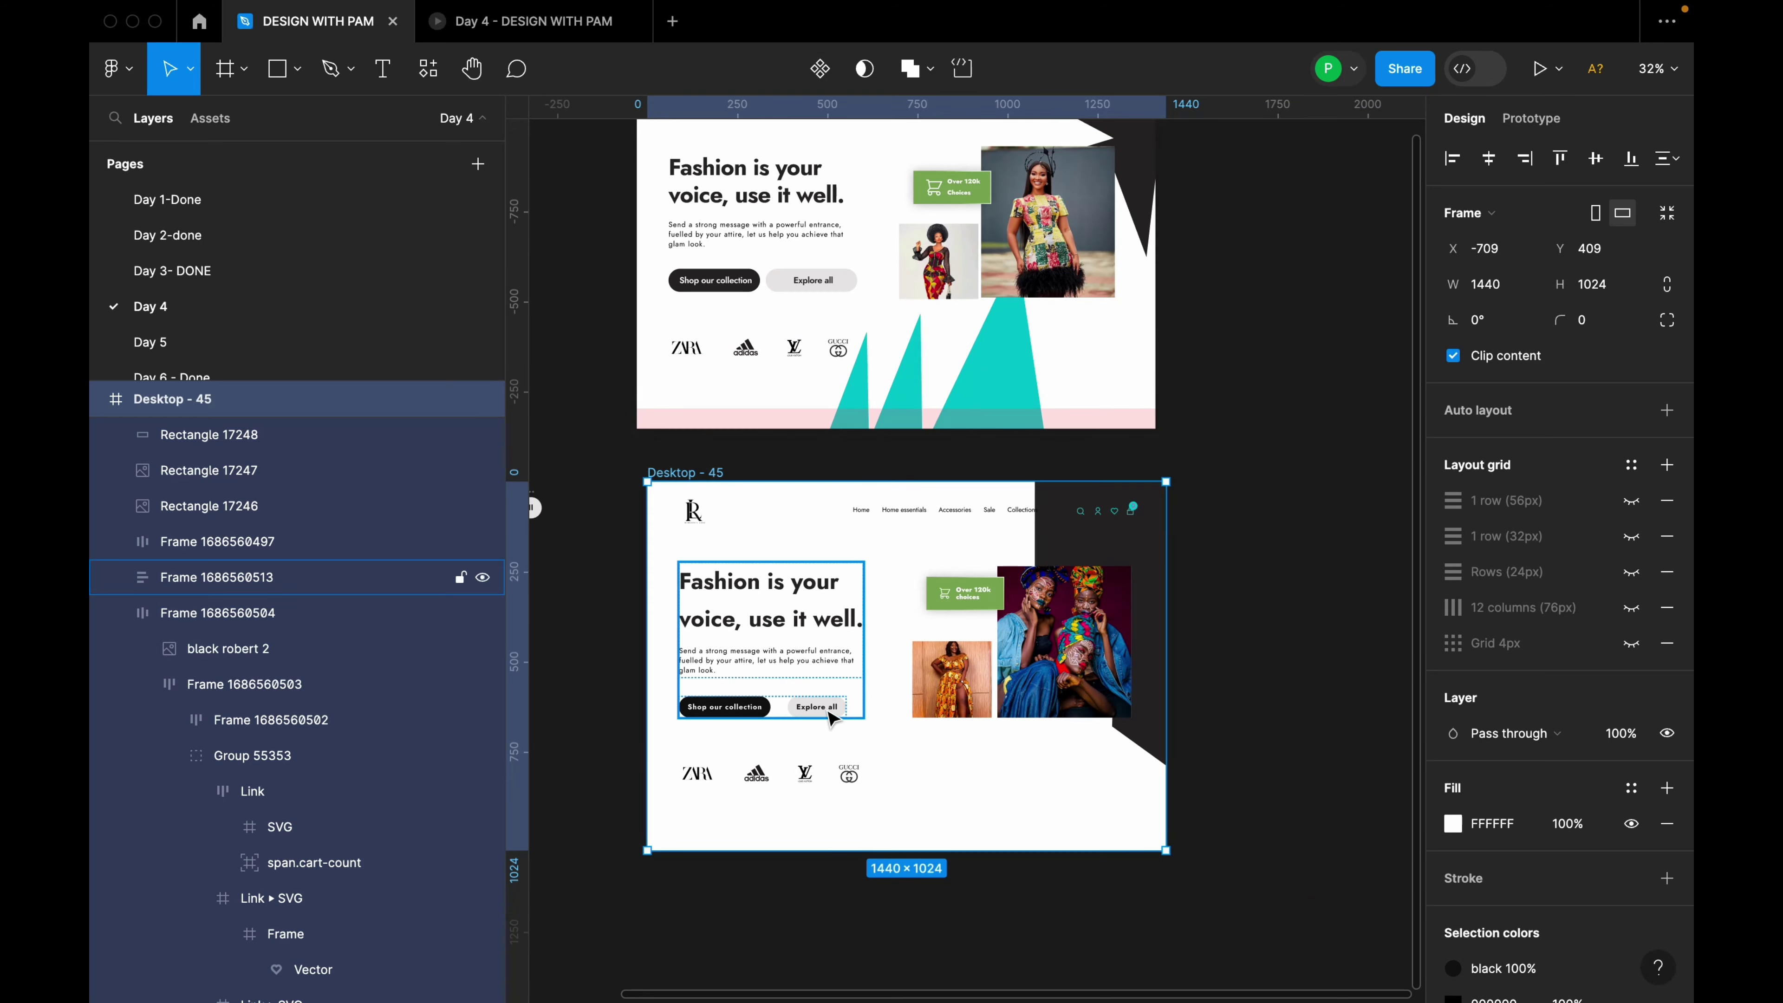
left_click(939, 361)
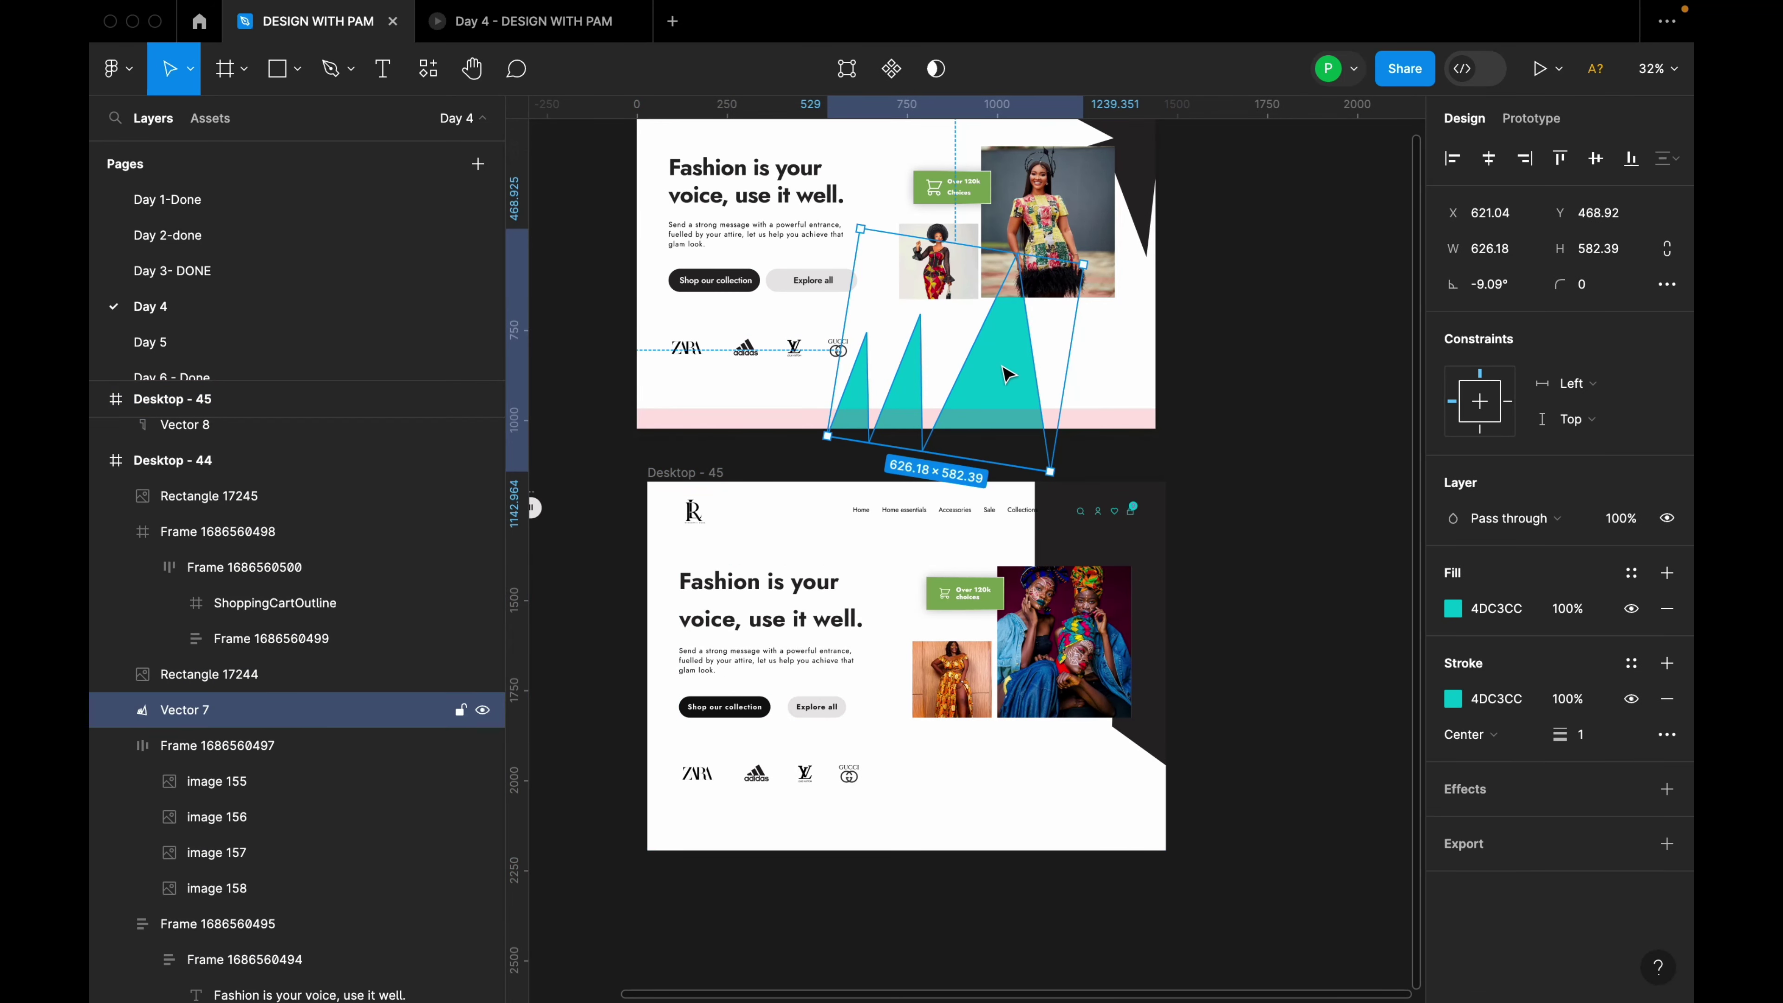
left_click(1150, 567)
scroll(1155, 572, "up", 2)
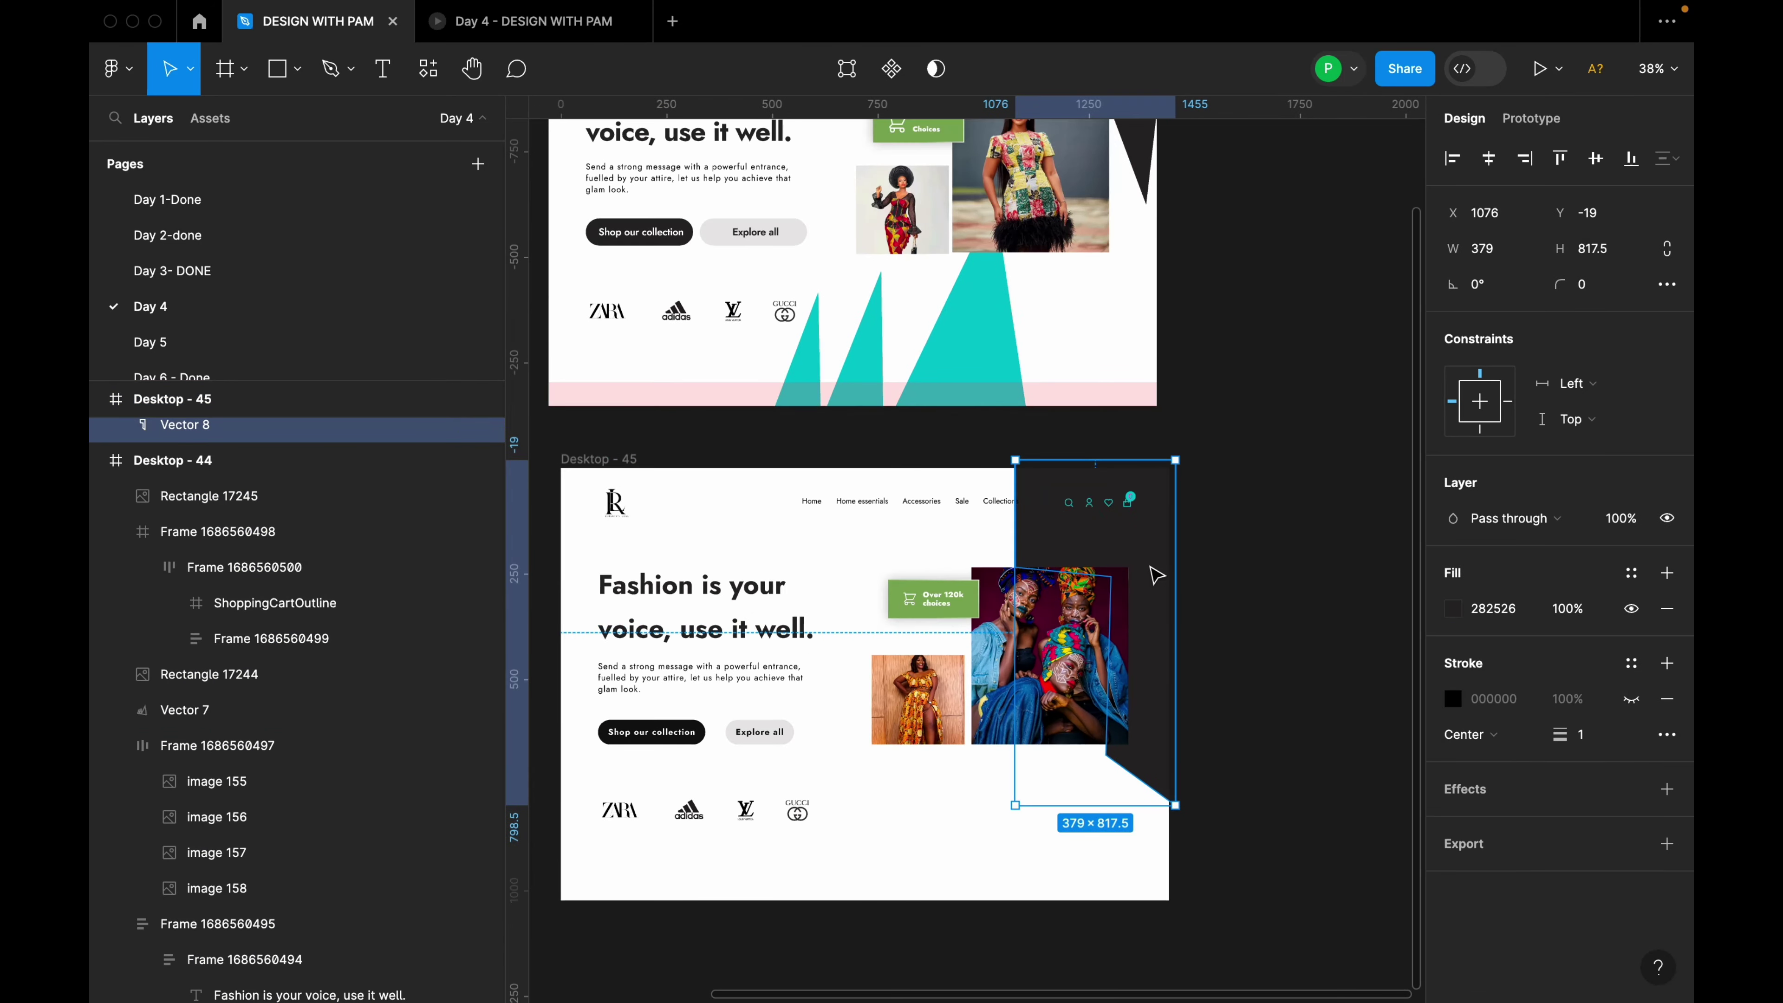
left_click(348, 75)
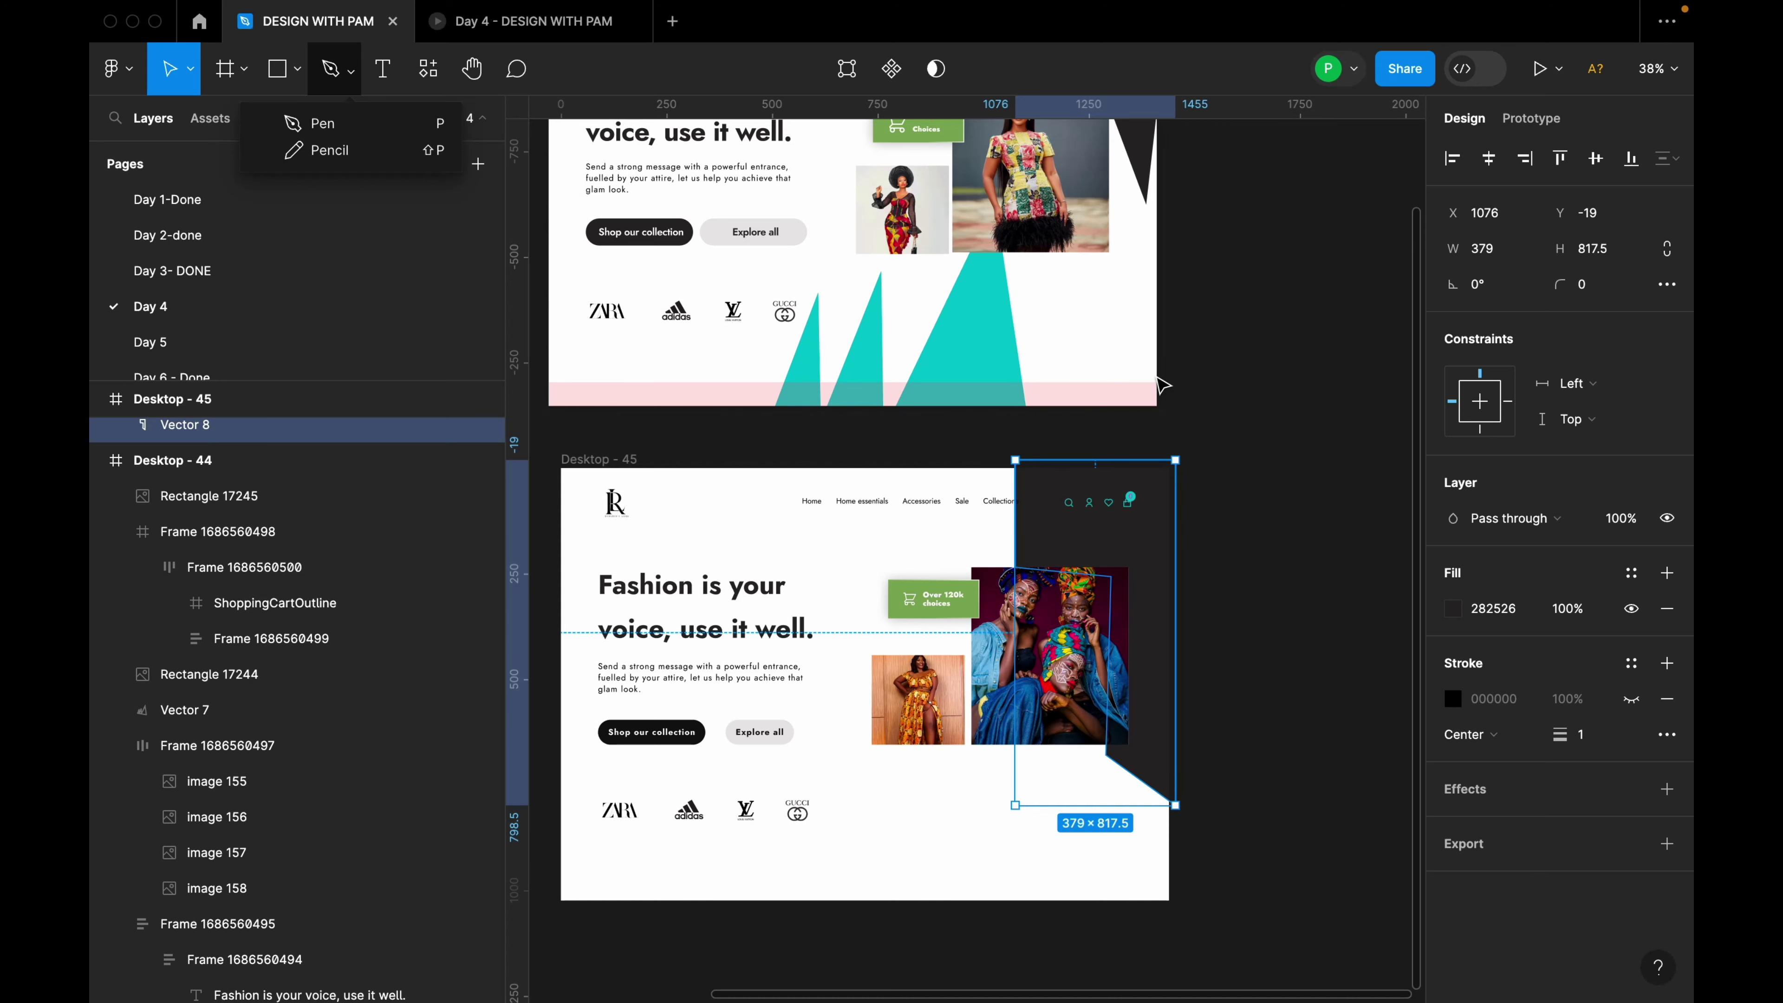
scroll(1160, 385, "down", 2)
scroll(1190, 395, "up", 5)
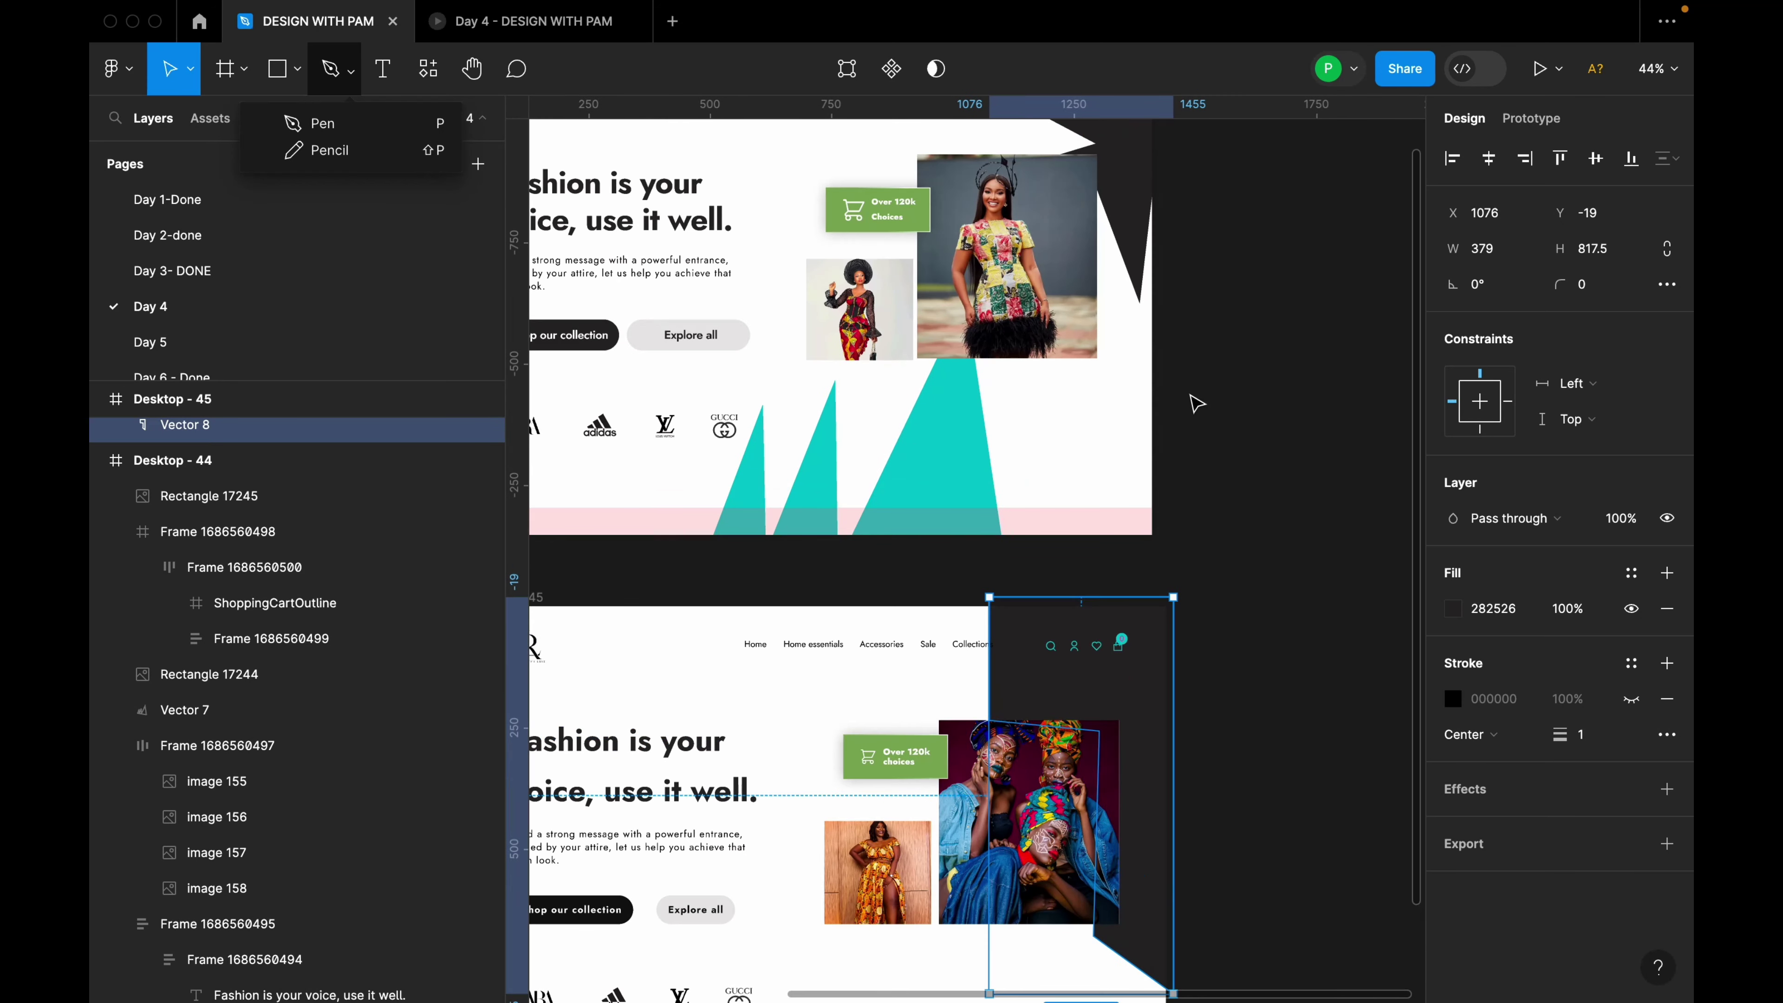
scroll(975, 509, "left", 3)
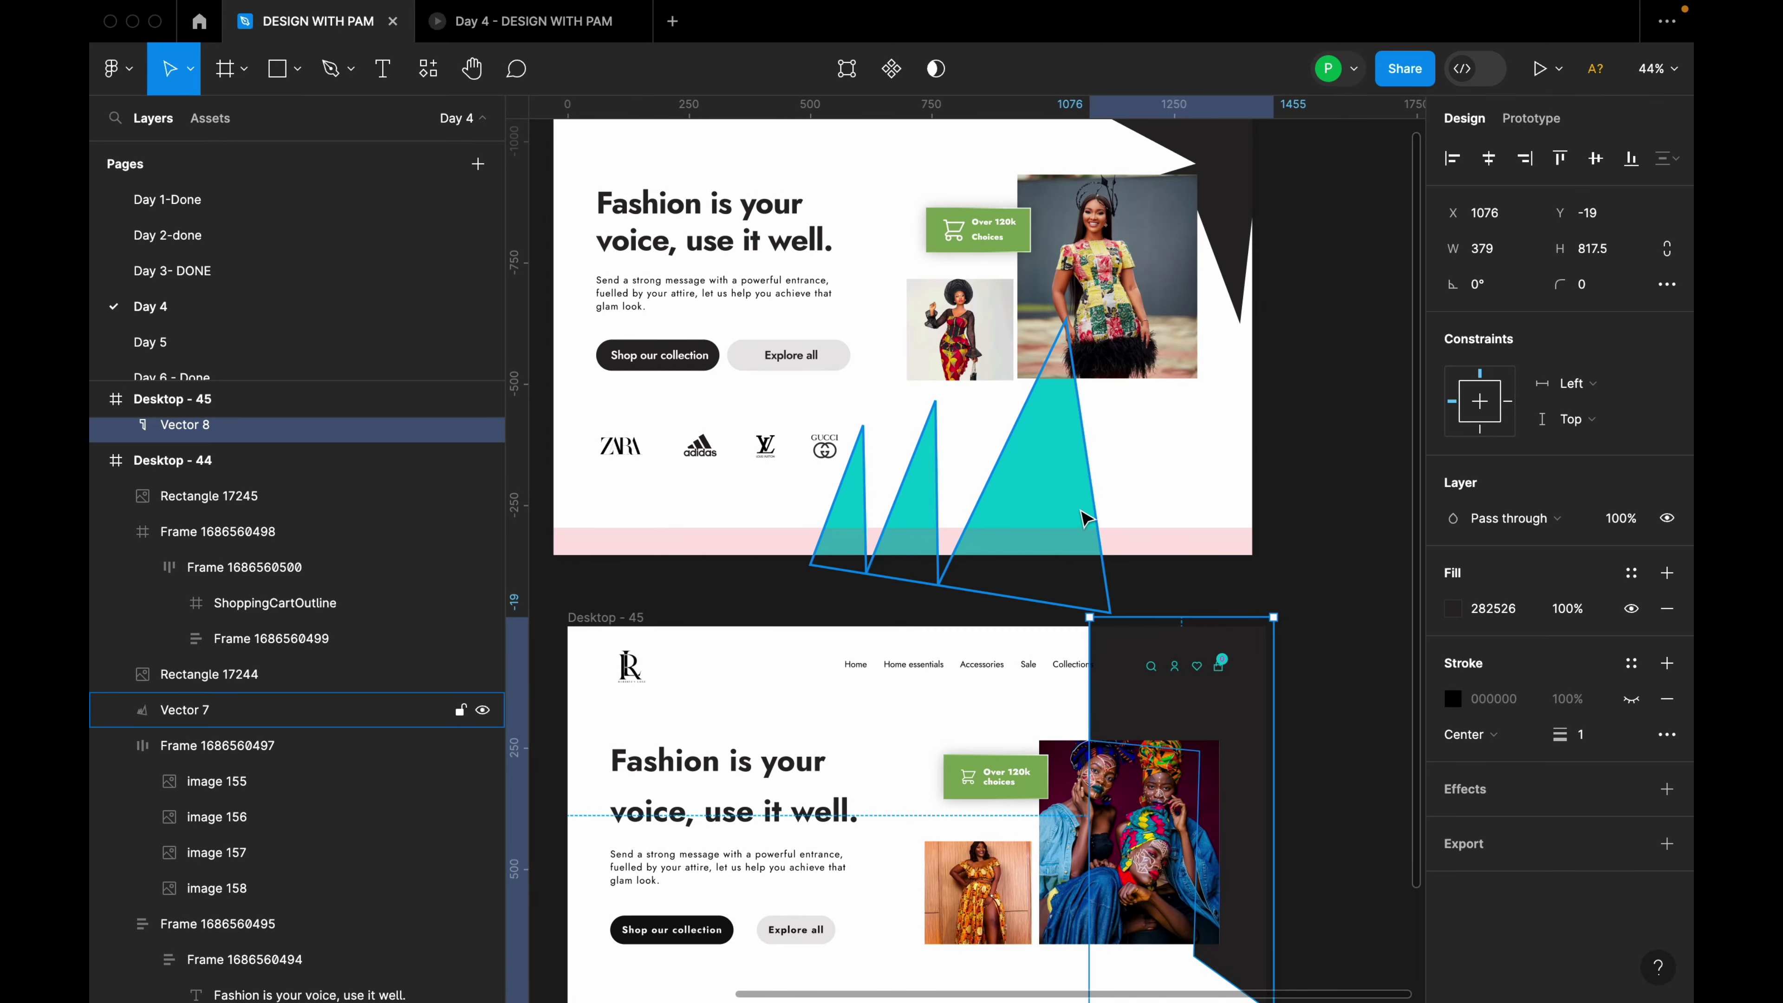
scroll(989, 541, "down", 2)
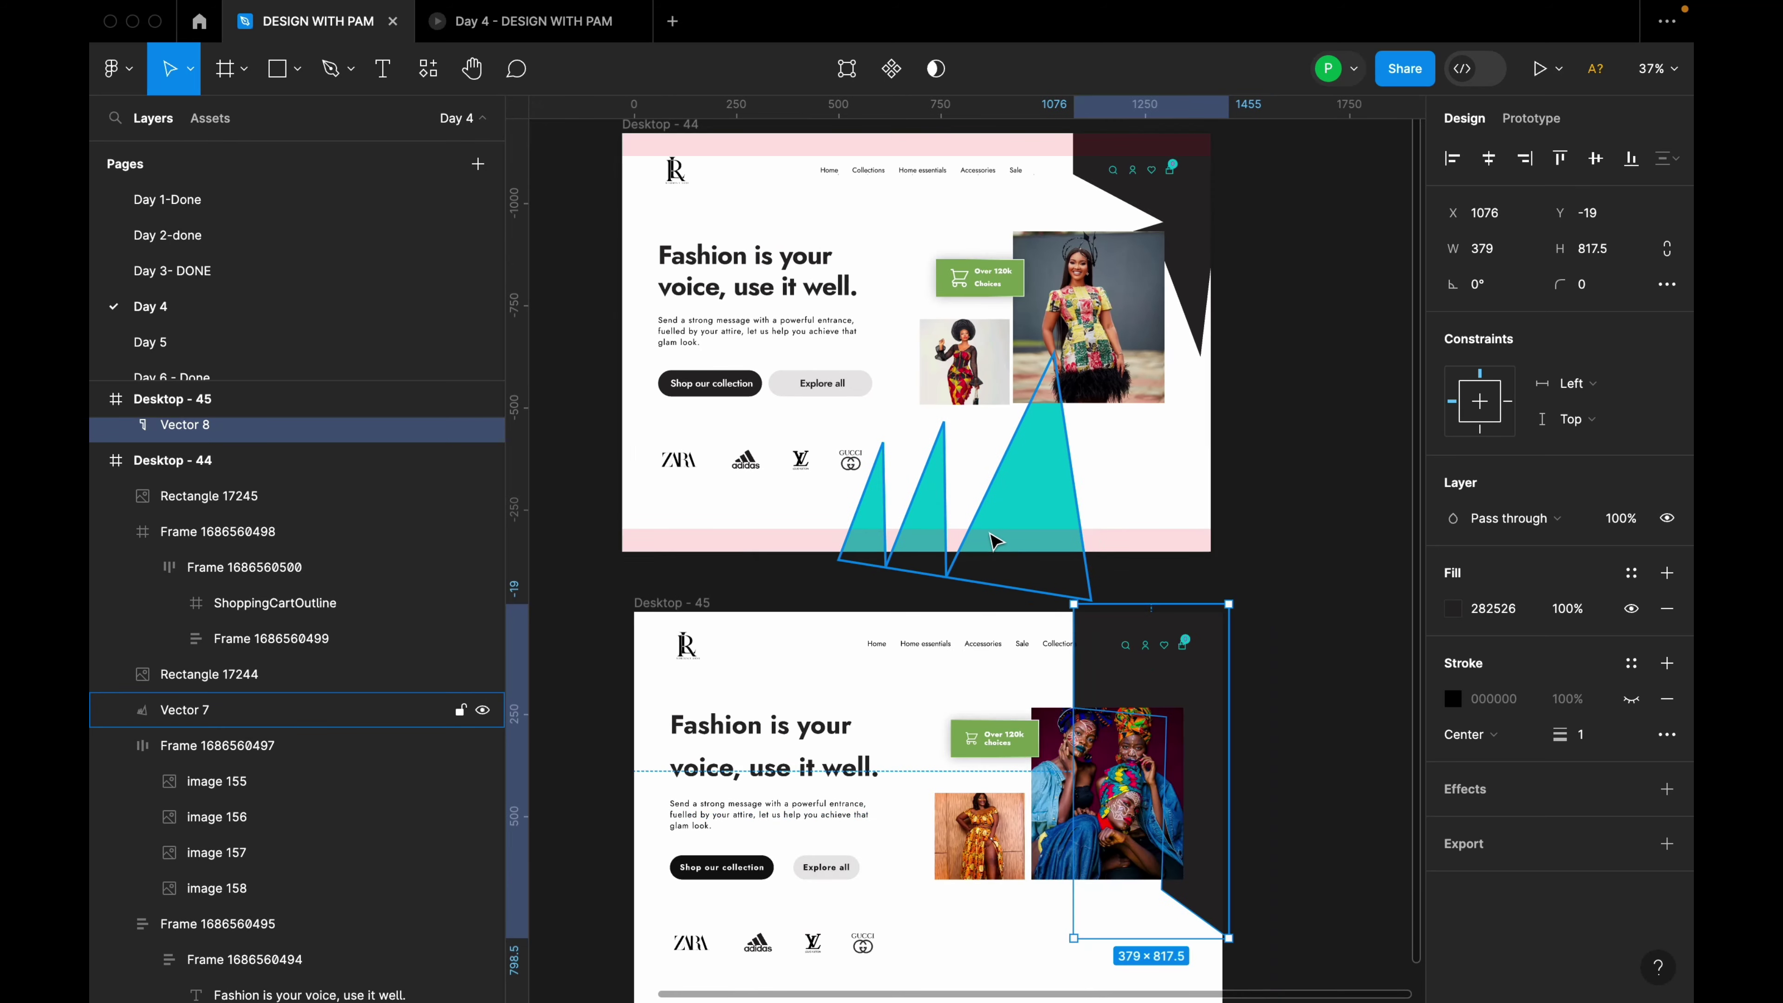
scroll(1186, 667, "up", 4)
left_click(1148, 622)
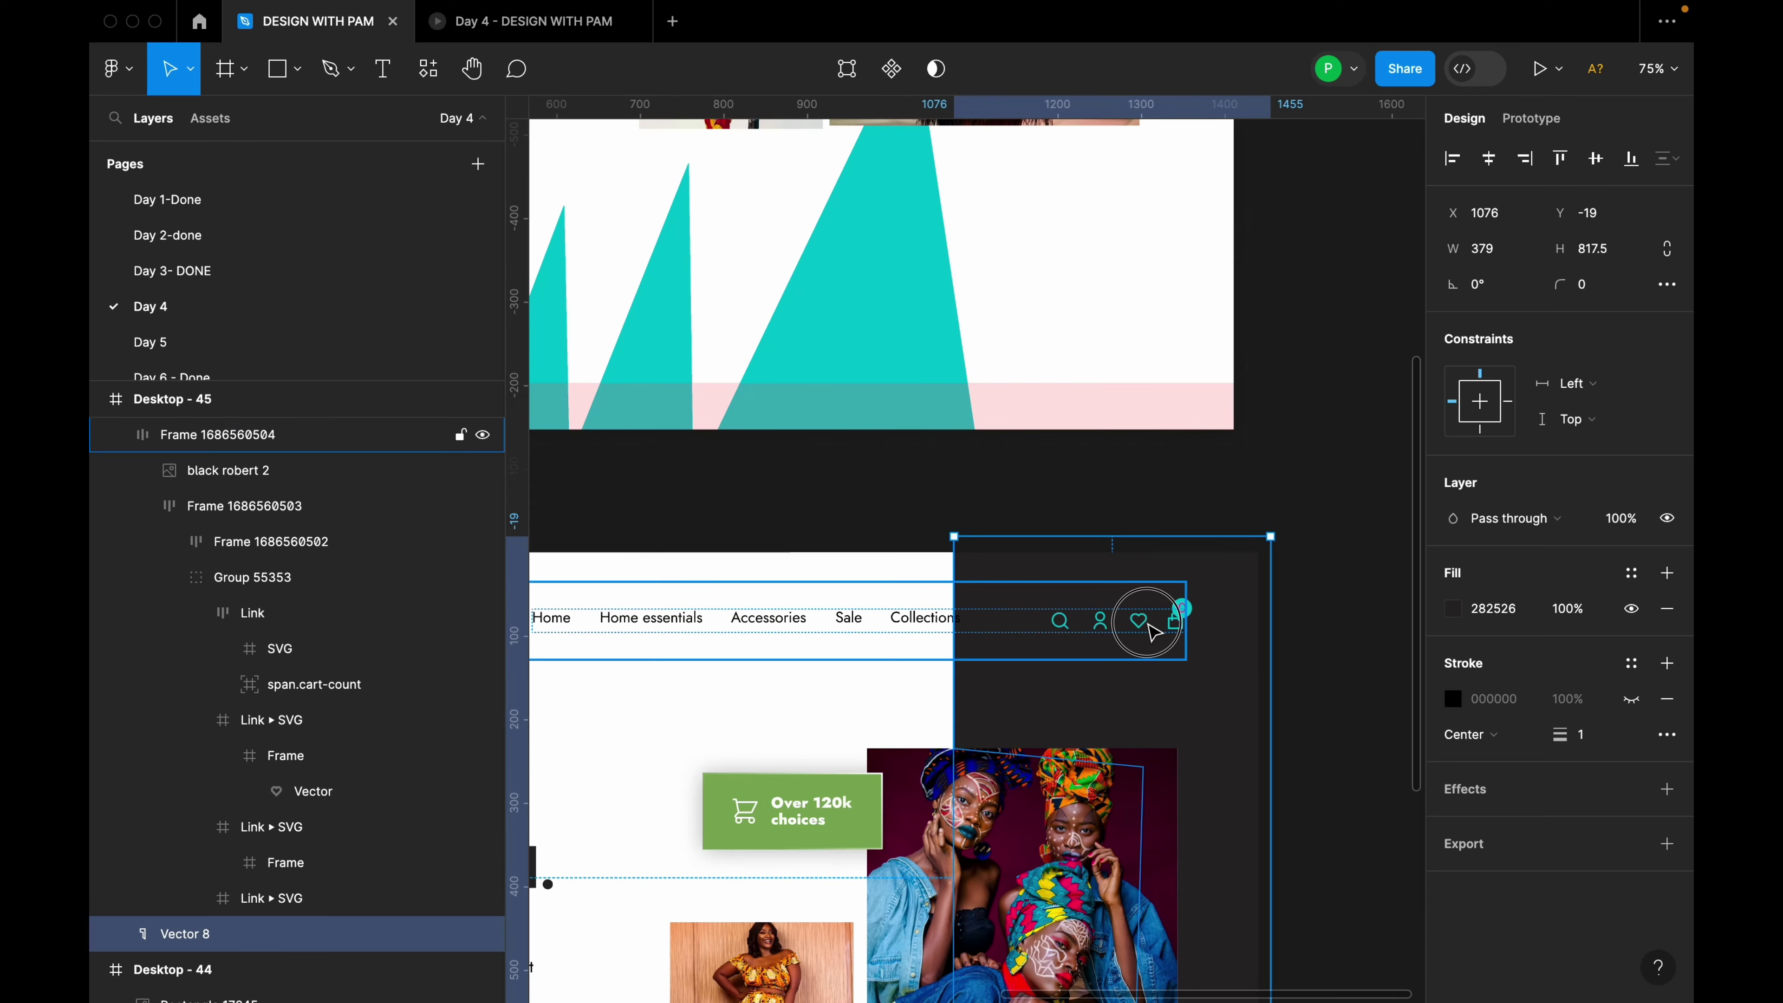
scroll(1154, 632, "down", 5)
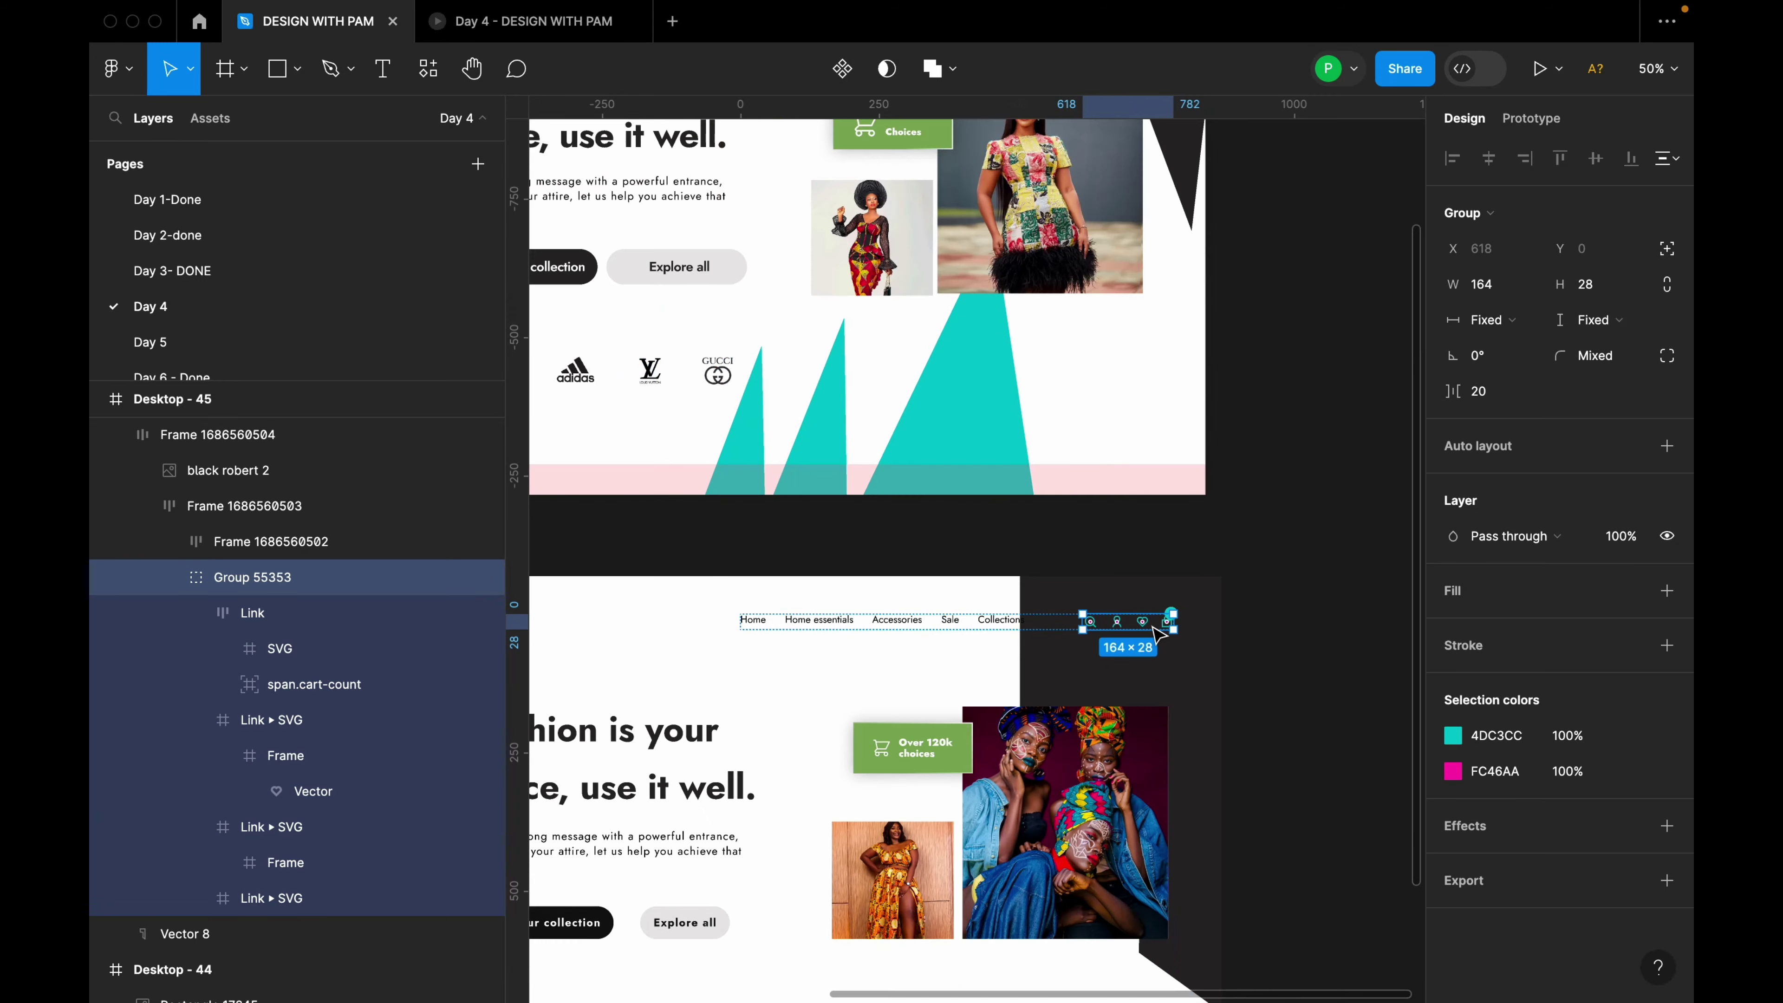
left_click(979, 411)
left_click(1158, 555)
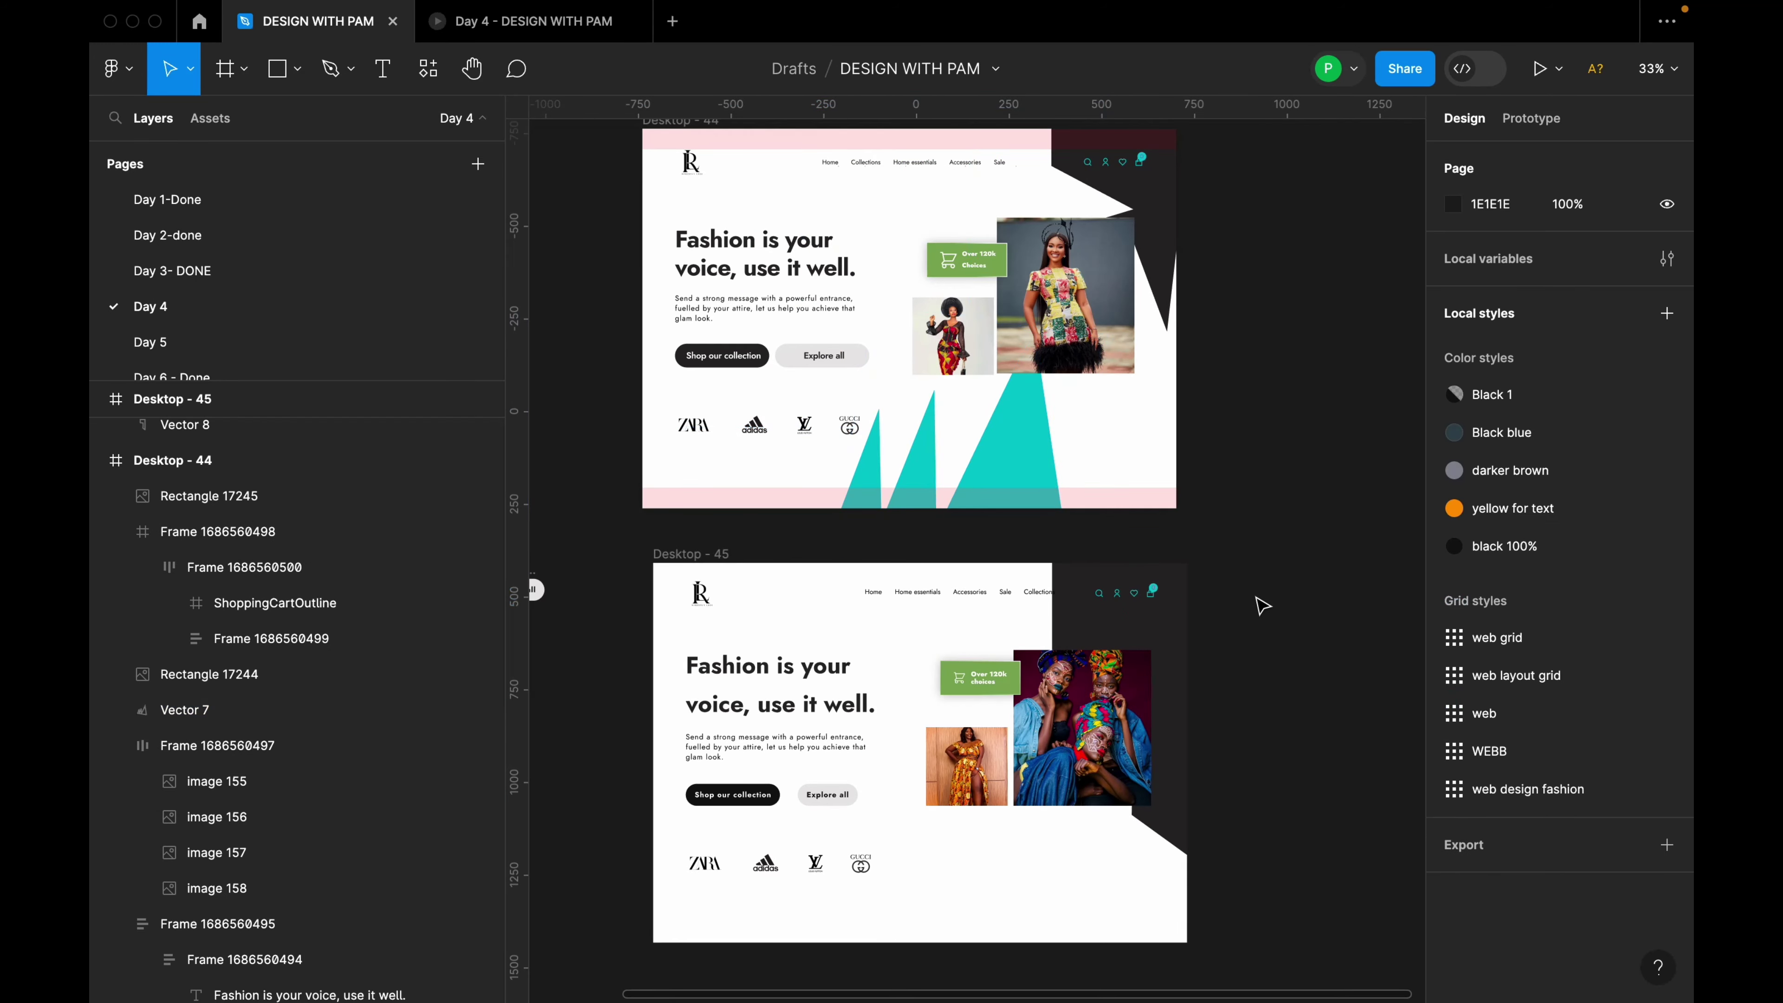
scroll(1193, 562, "down", 2)
scroll(1067, 864, "up", 1)
scroll(1067, 864, "up", 3)
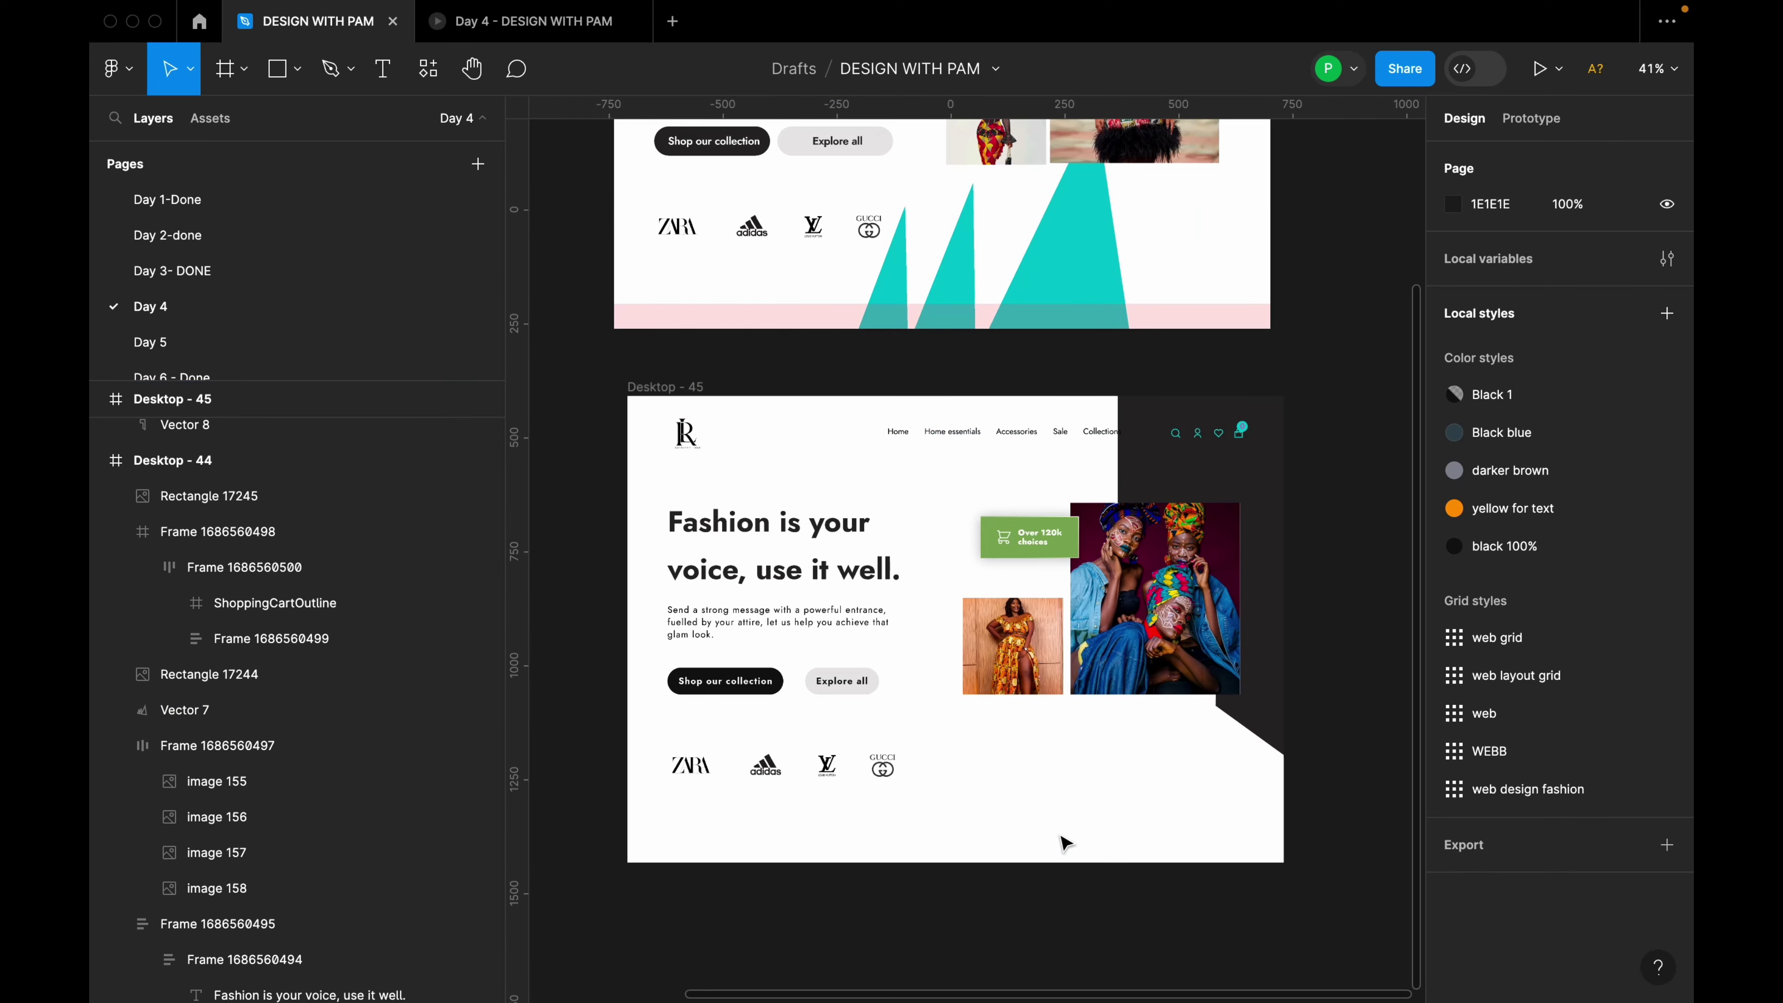
Open the Day 1-Done page and view its MacBook Air - 1 promotional frame up close.
left_click(315, 213)
scroll(911, 613, "up", 1)
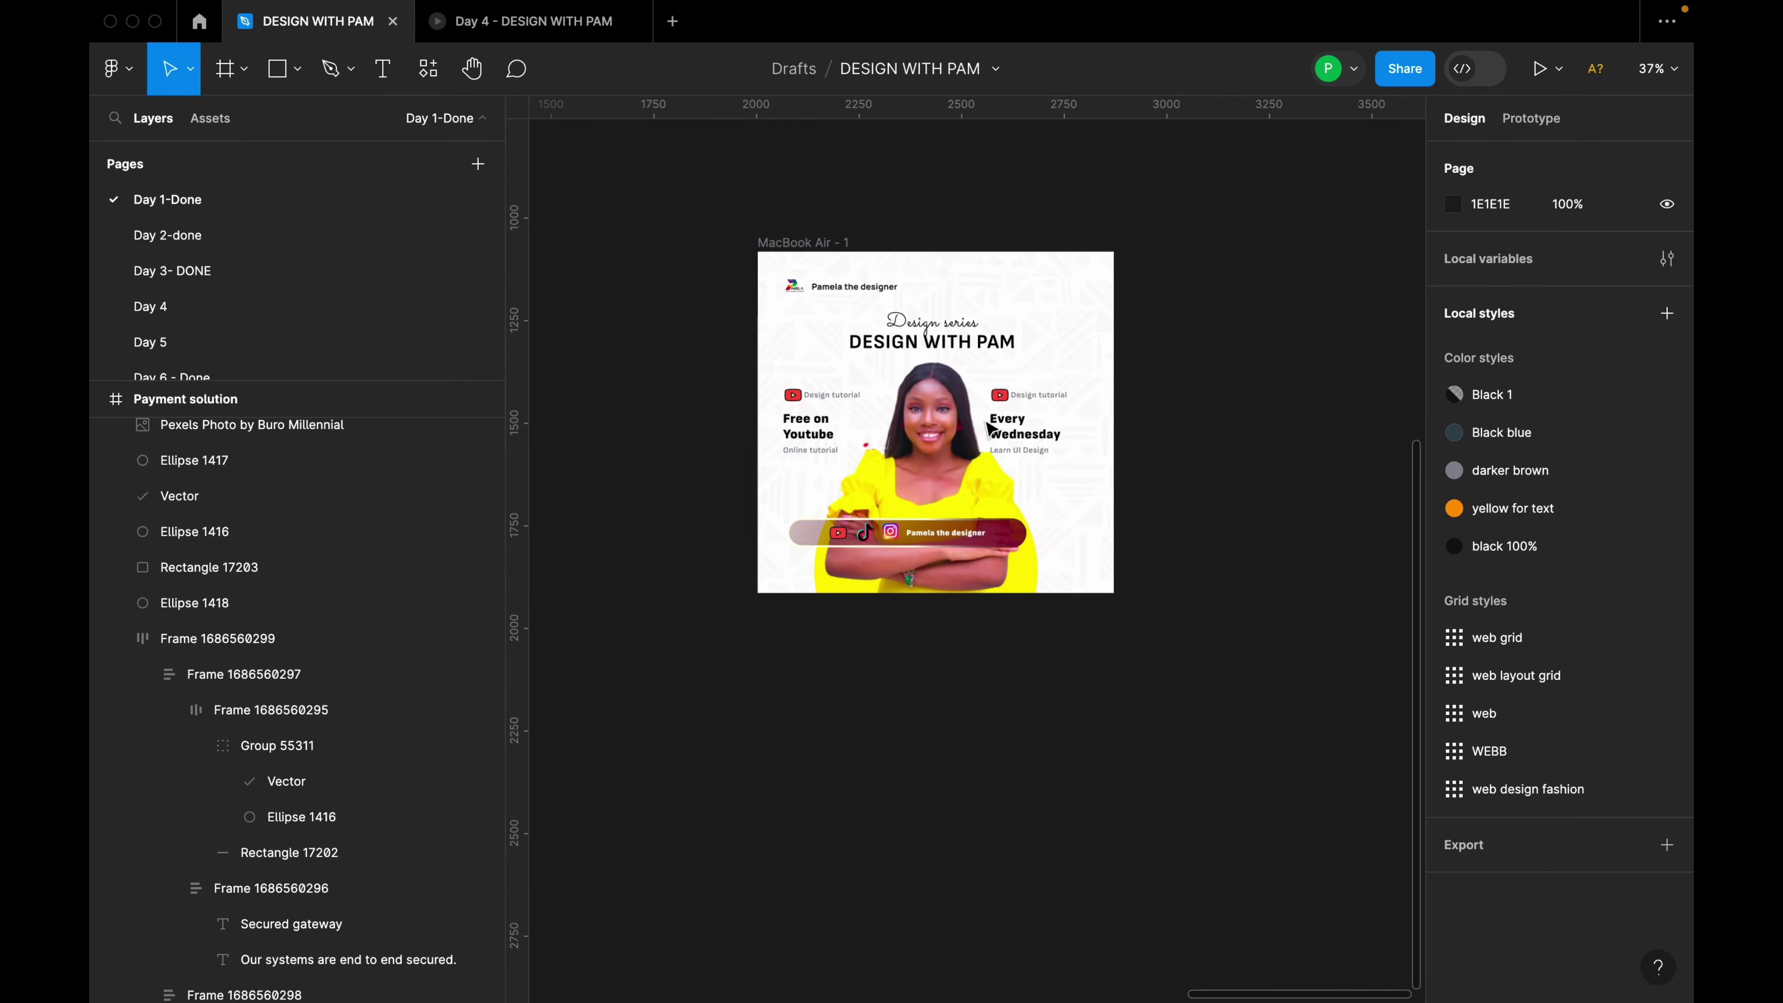
scroll(987, 427, "up", 4)
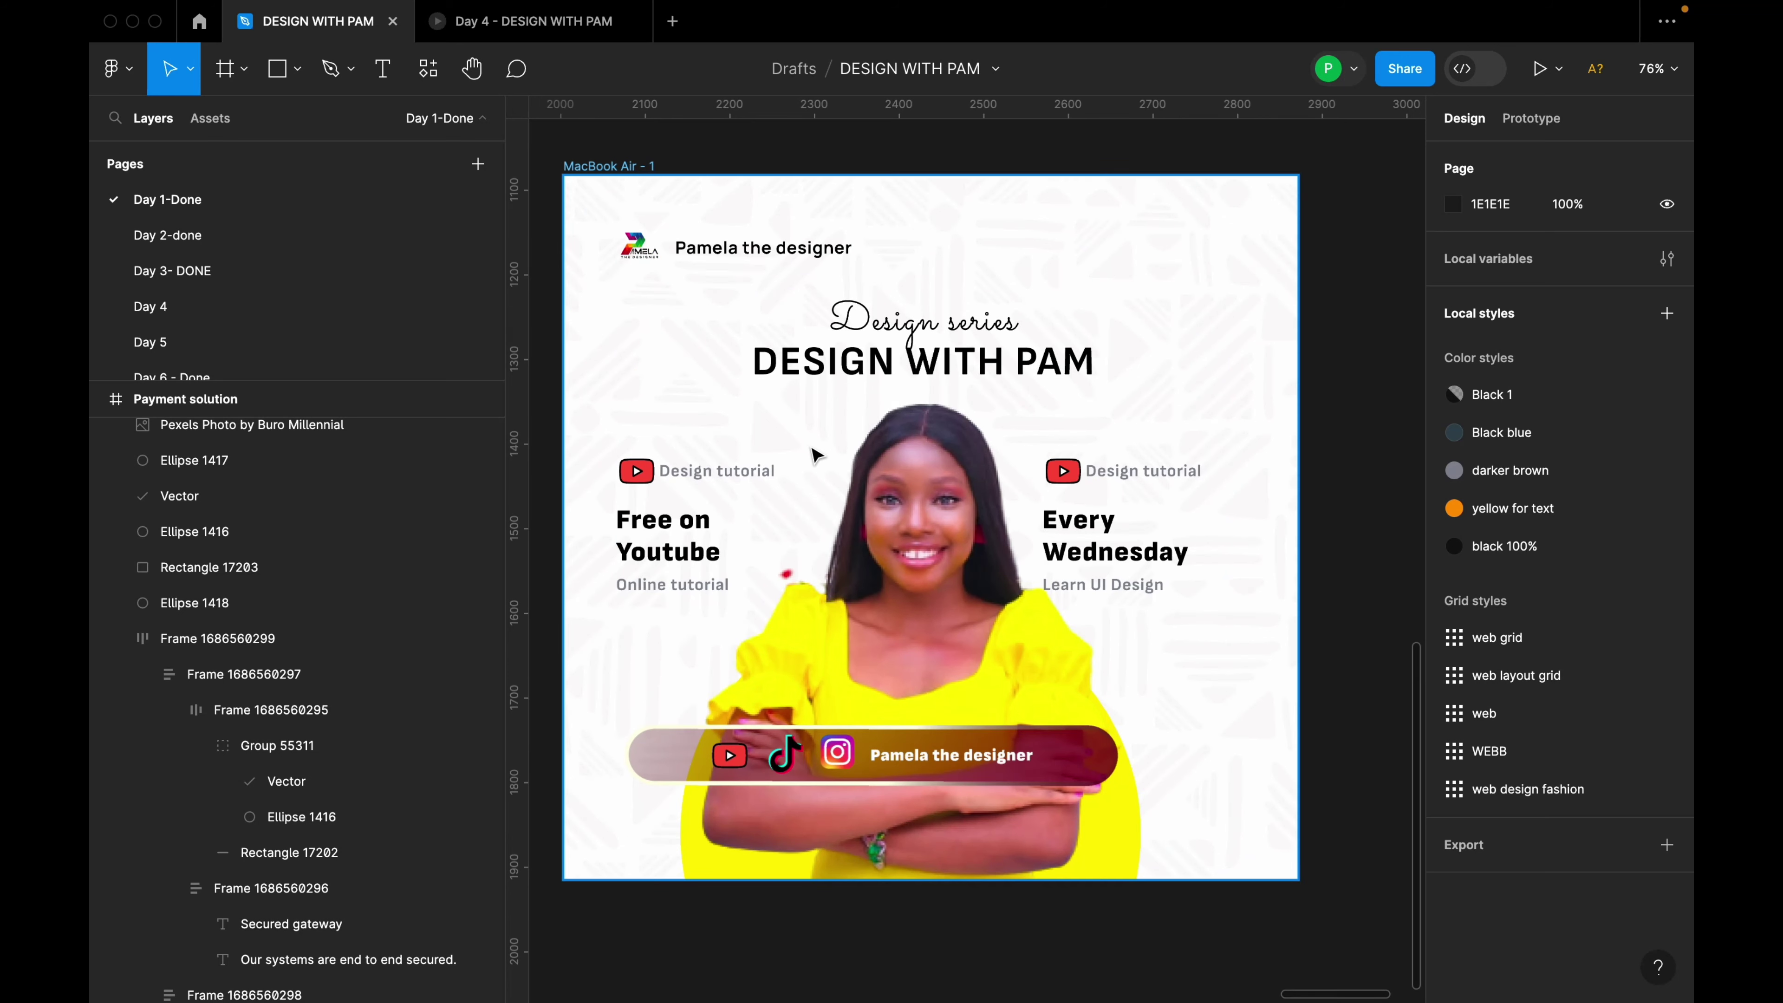
scroll(835, 502, "up", 1)
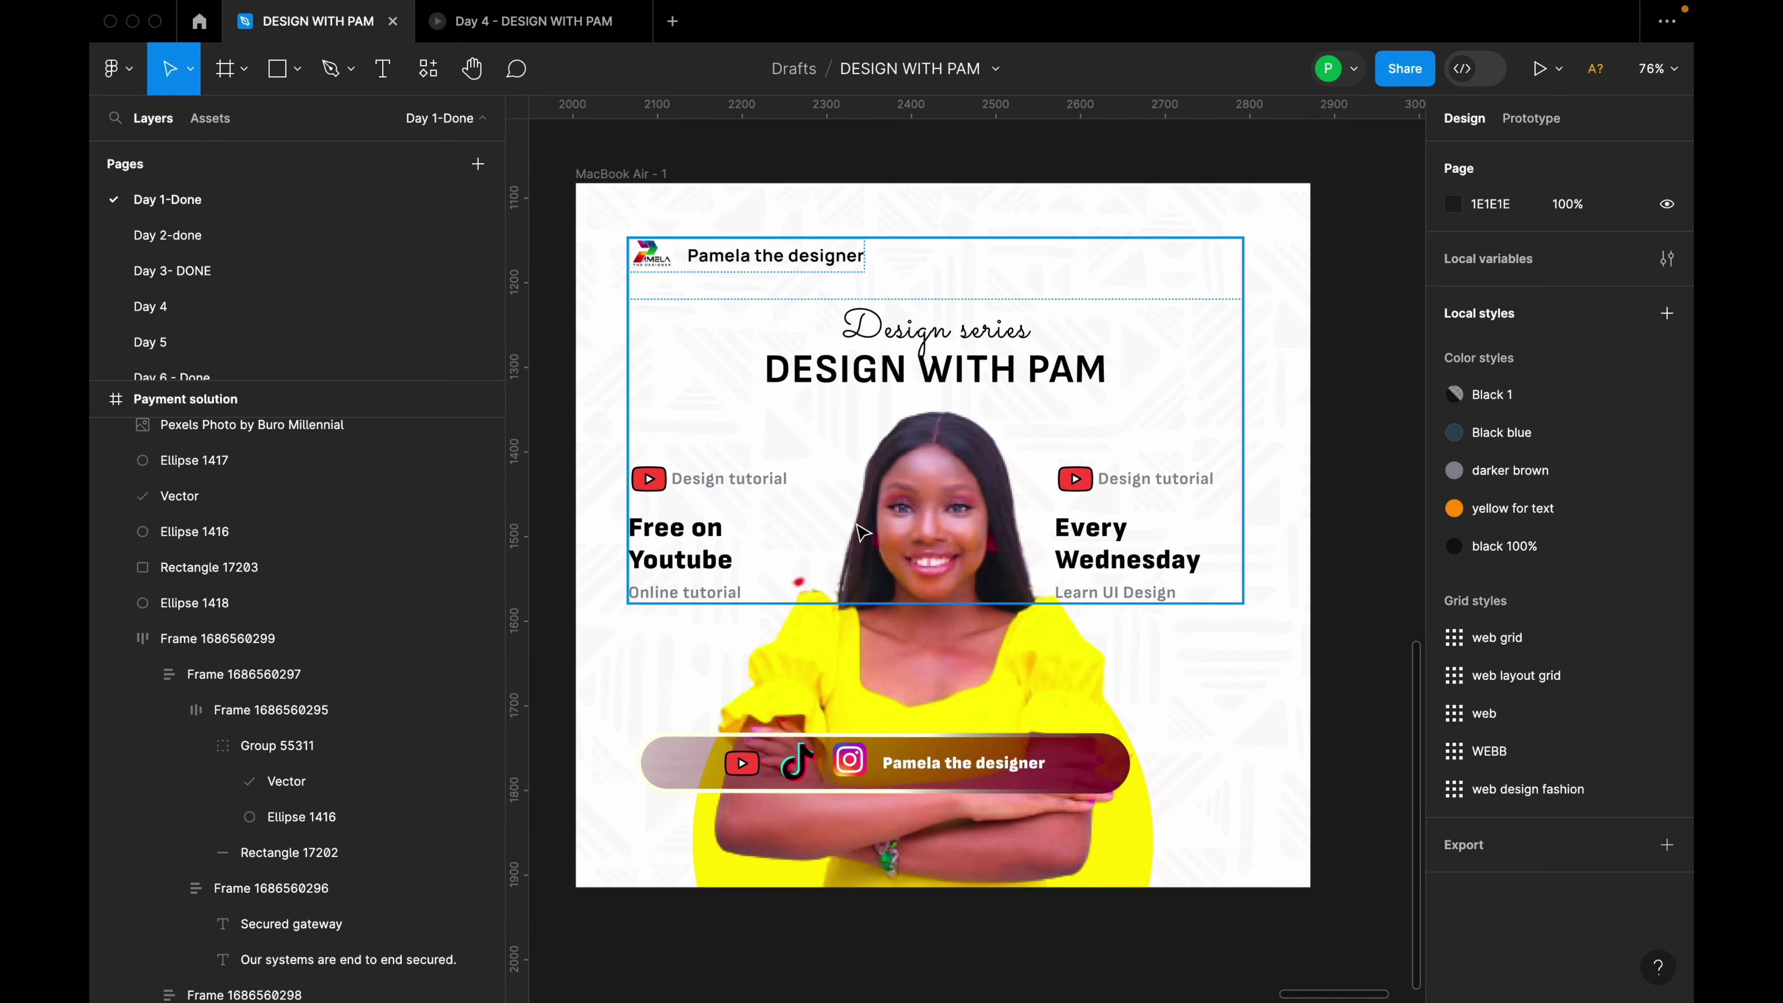